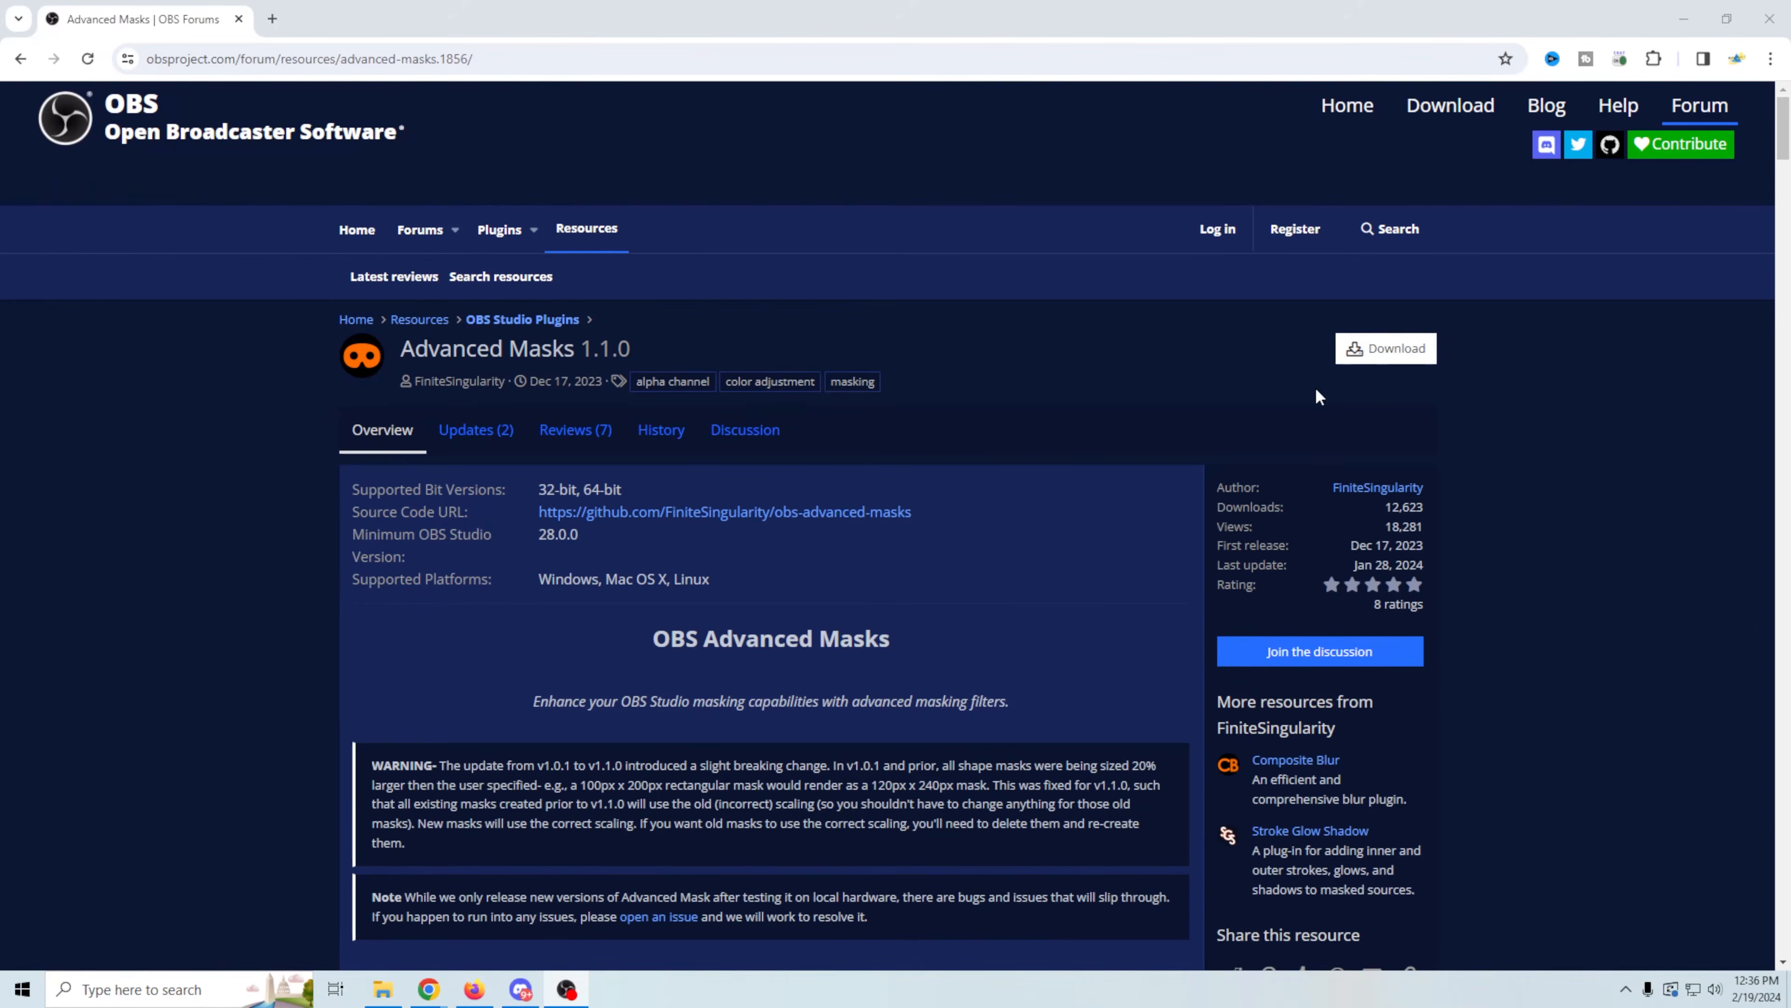
Step: Download obs-advanced-masks-v1.1.0-windows-installer.zip and show the Downloads folder in File Explorer
click(1379, 350)
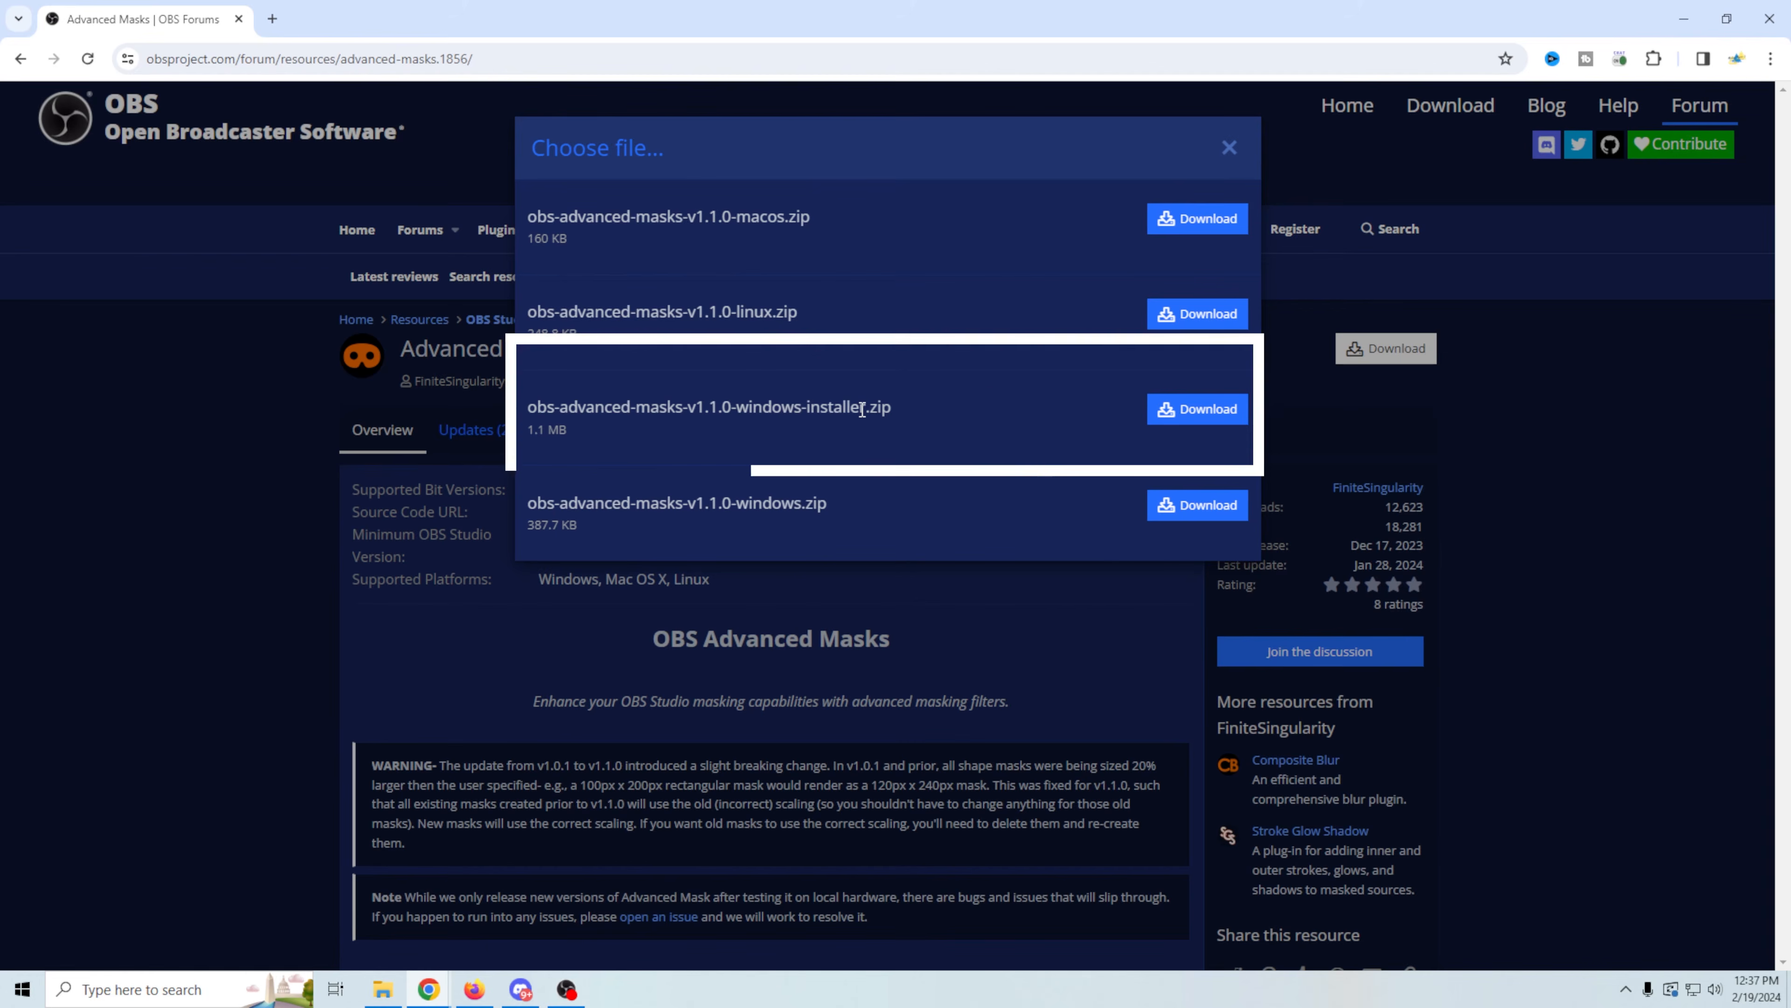
click(1199, 409)
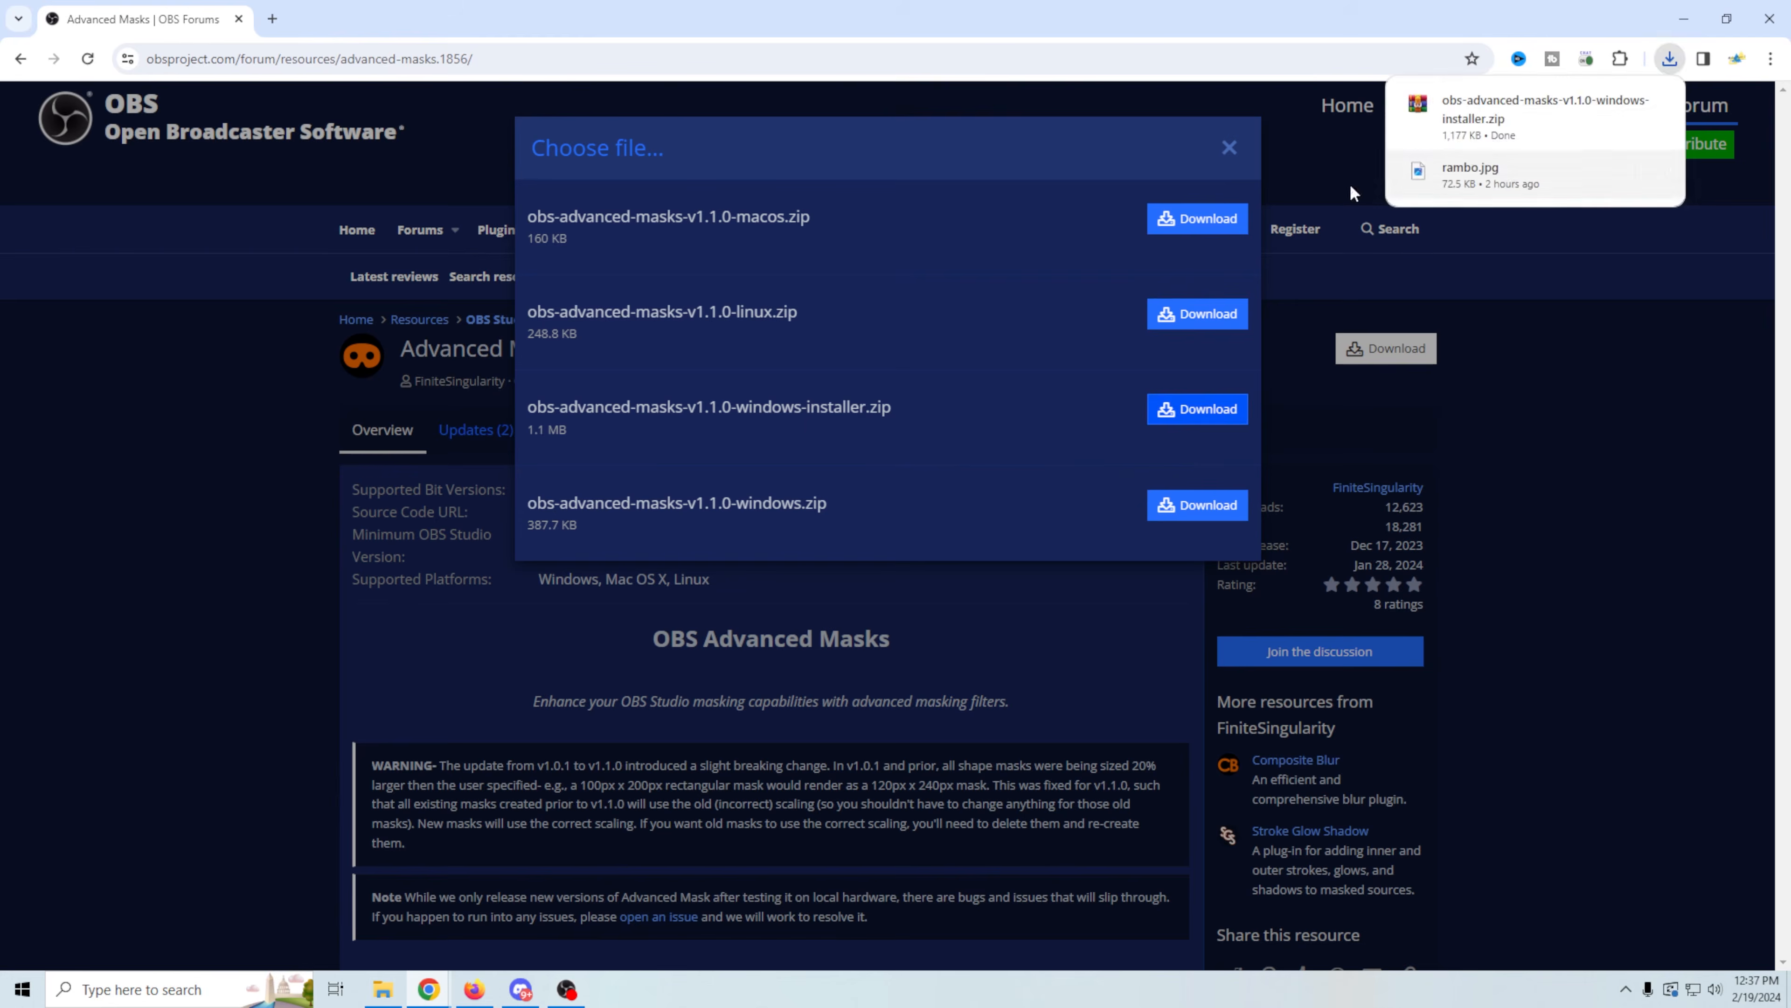
click(389, 975)
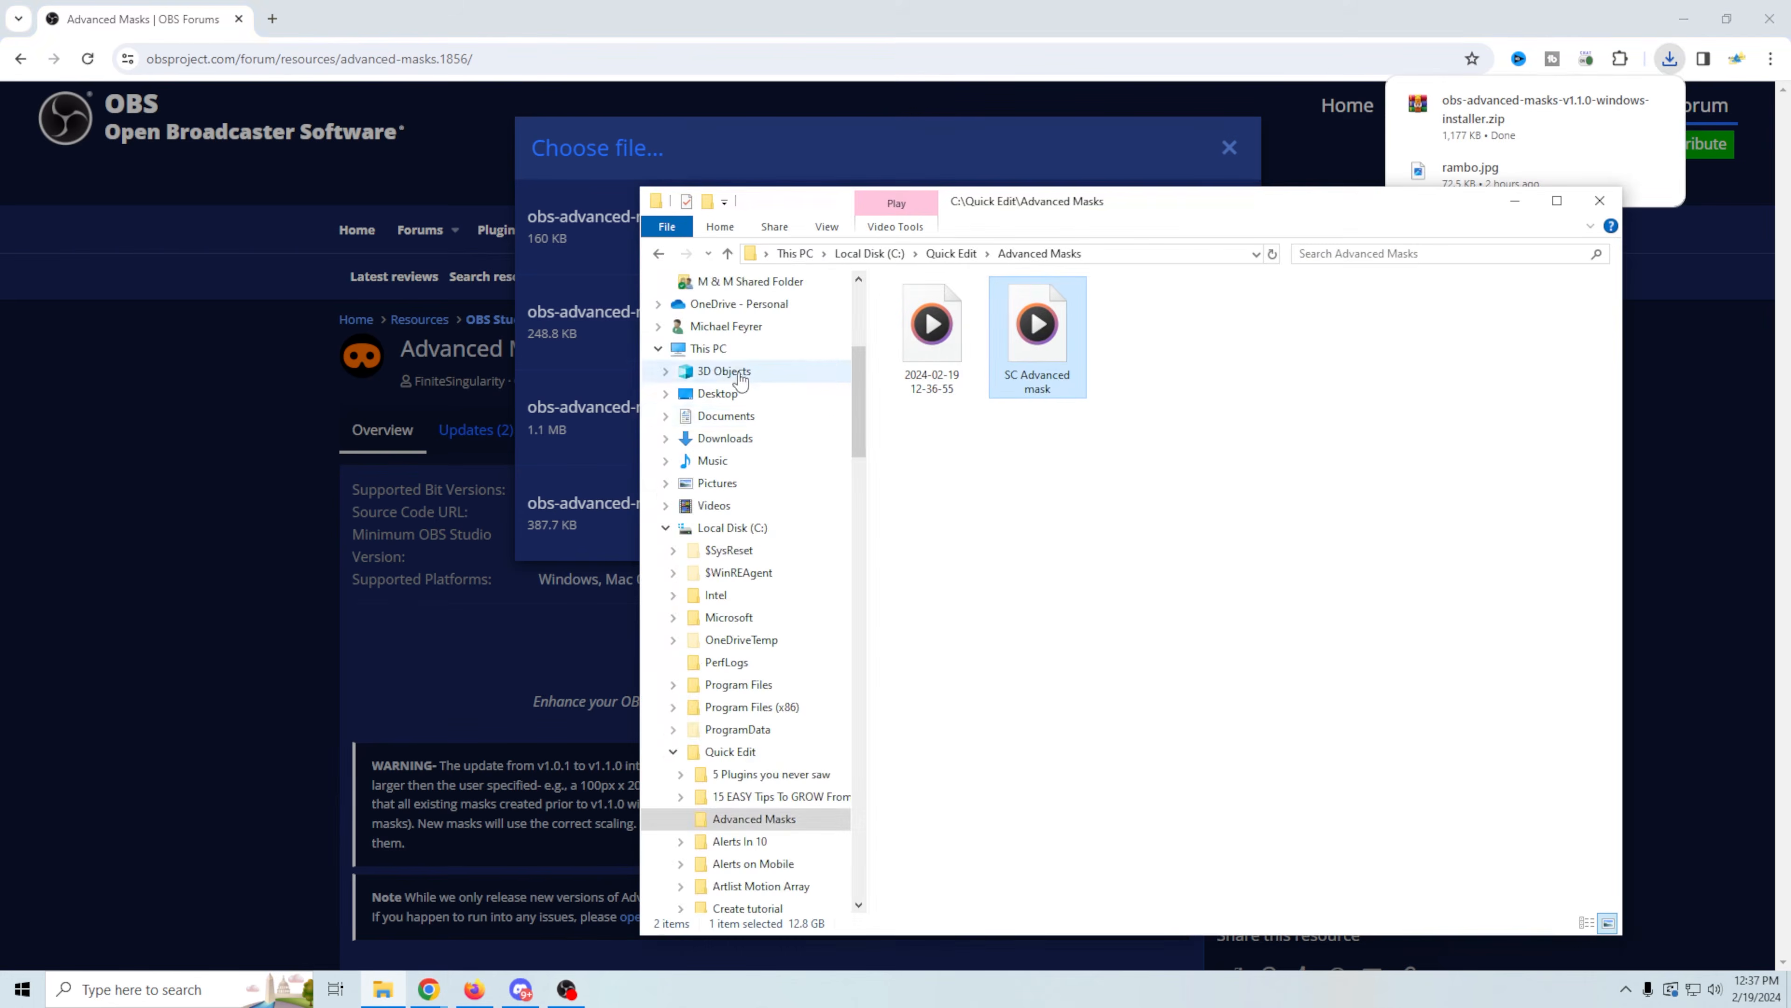
drag(856, 423, 855, 364)
click(718, 303)
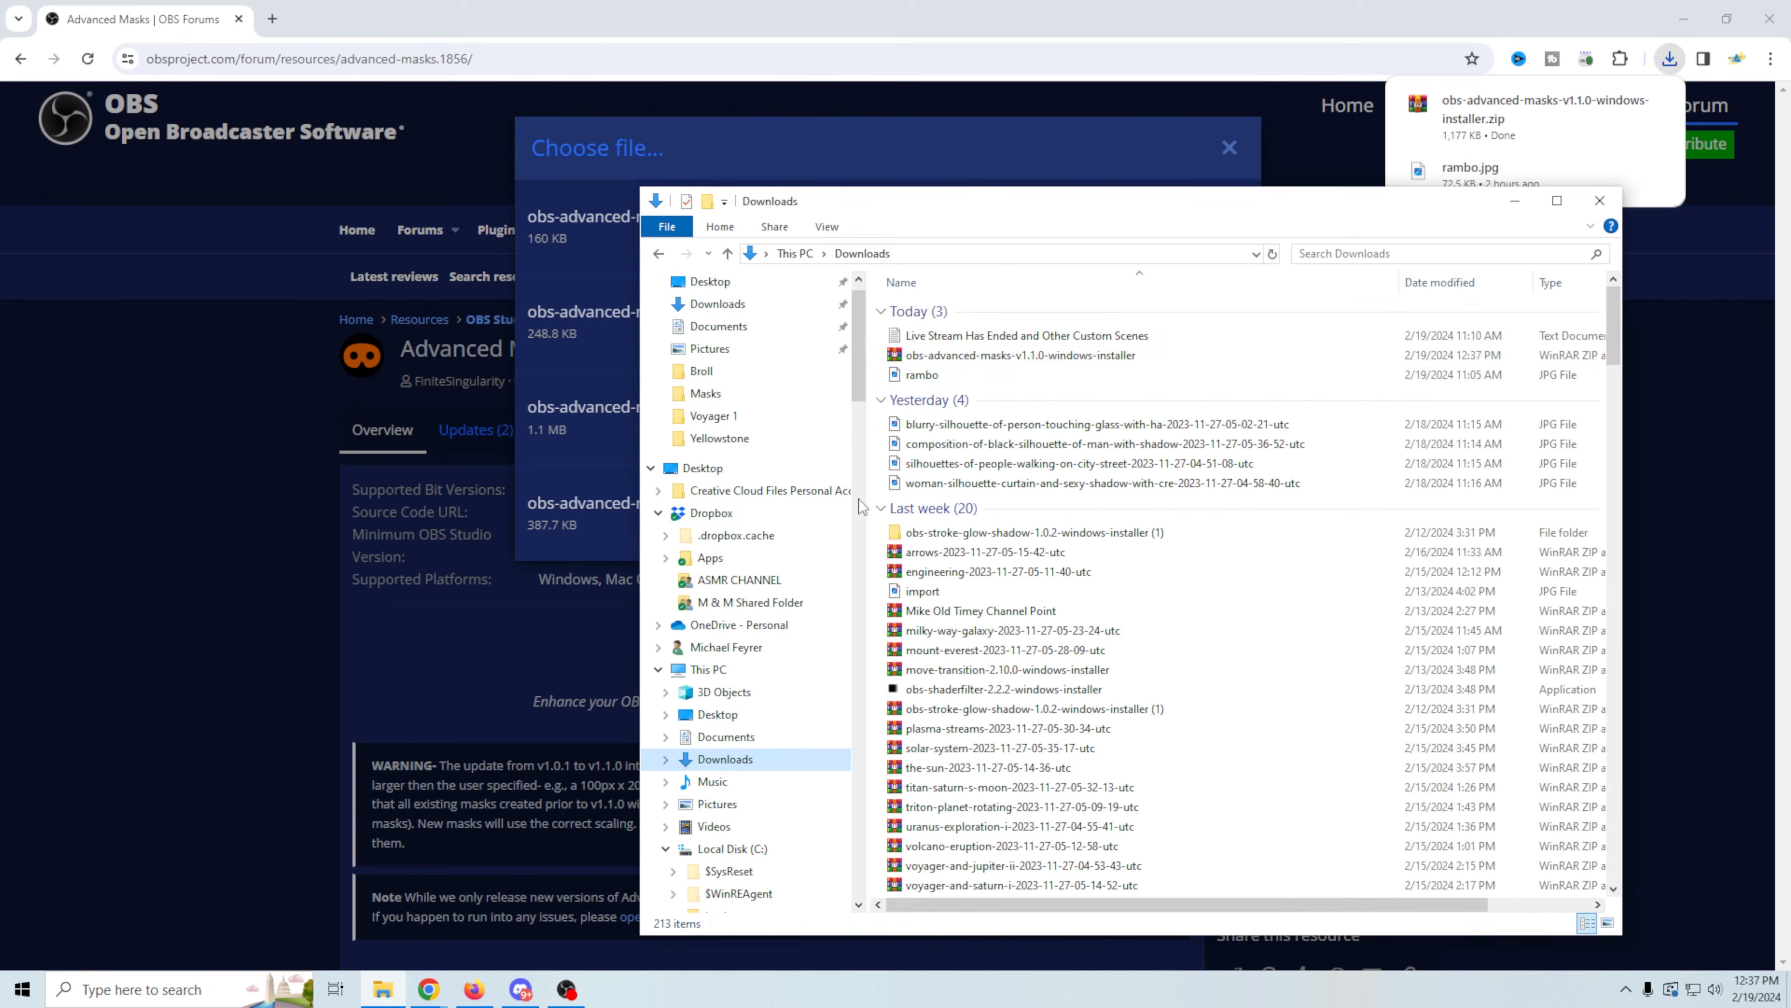
Step: Extract the obs-advanced-masks-v1.1.0-windows-installer archive to a folder of the same name in Downloads and open that folder
right_click(963, 357)
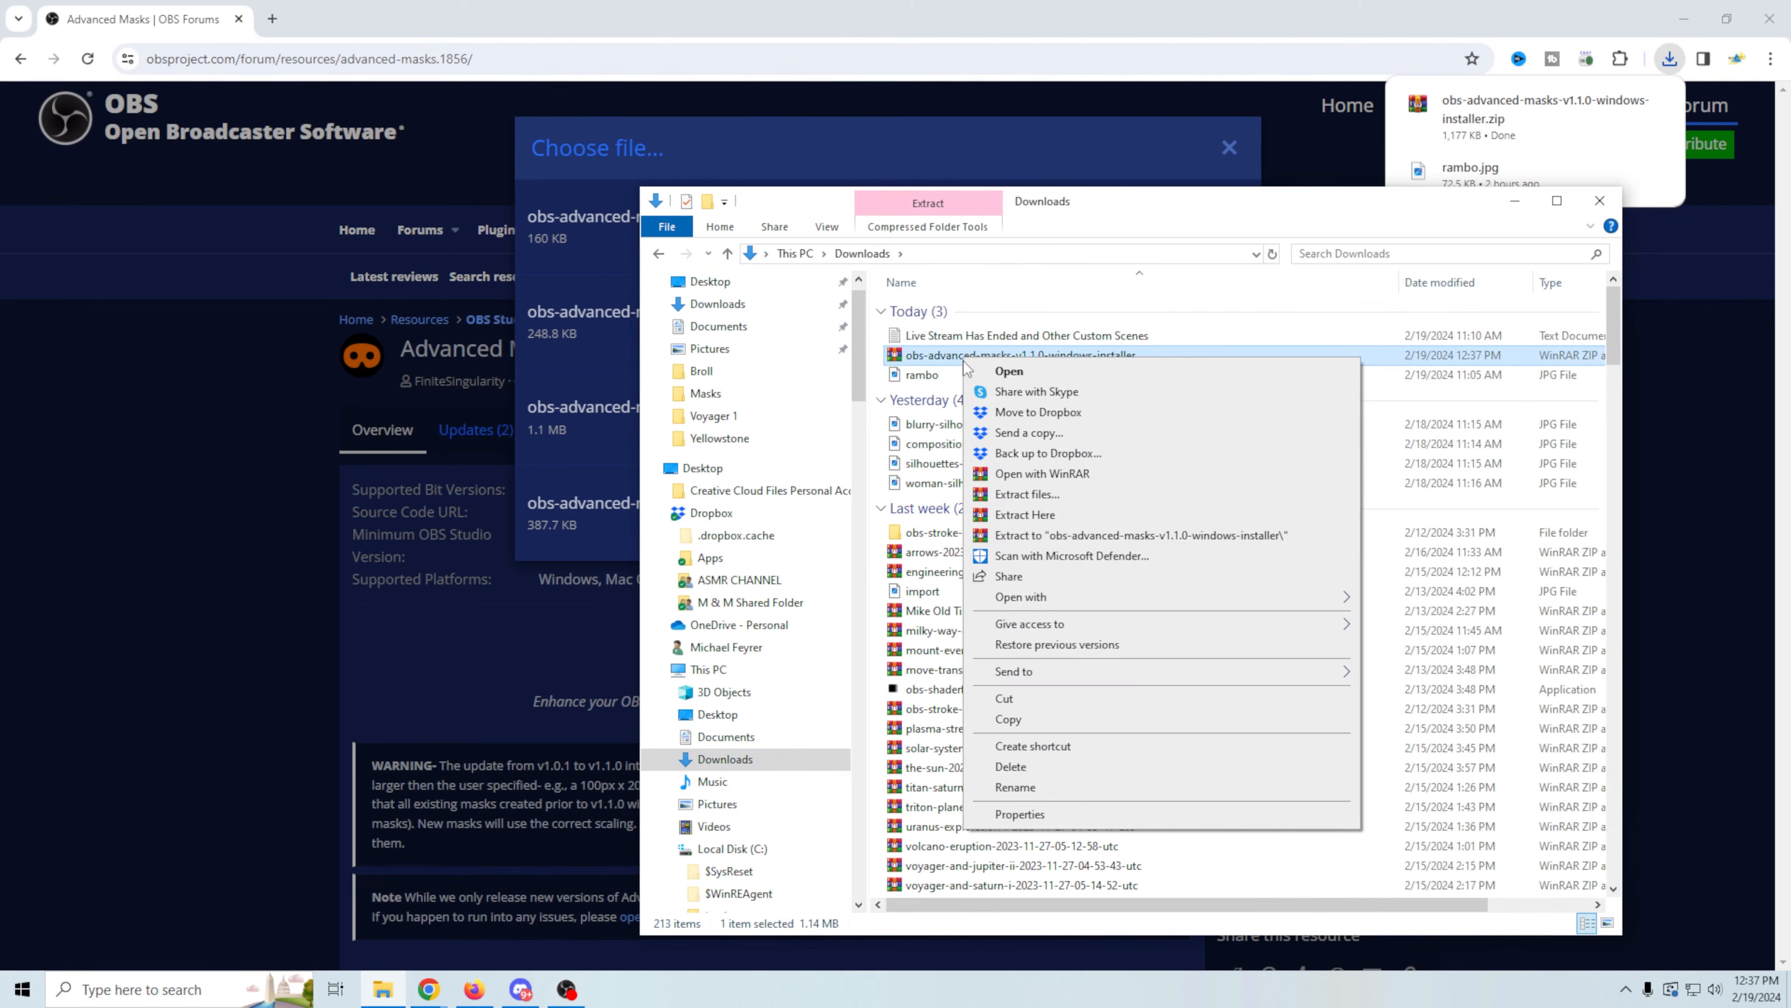
click(1027, 494)
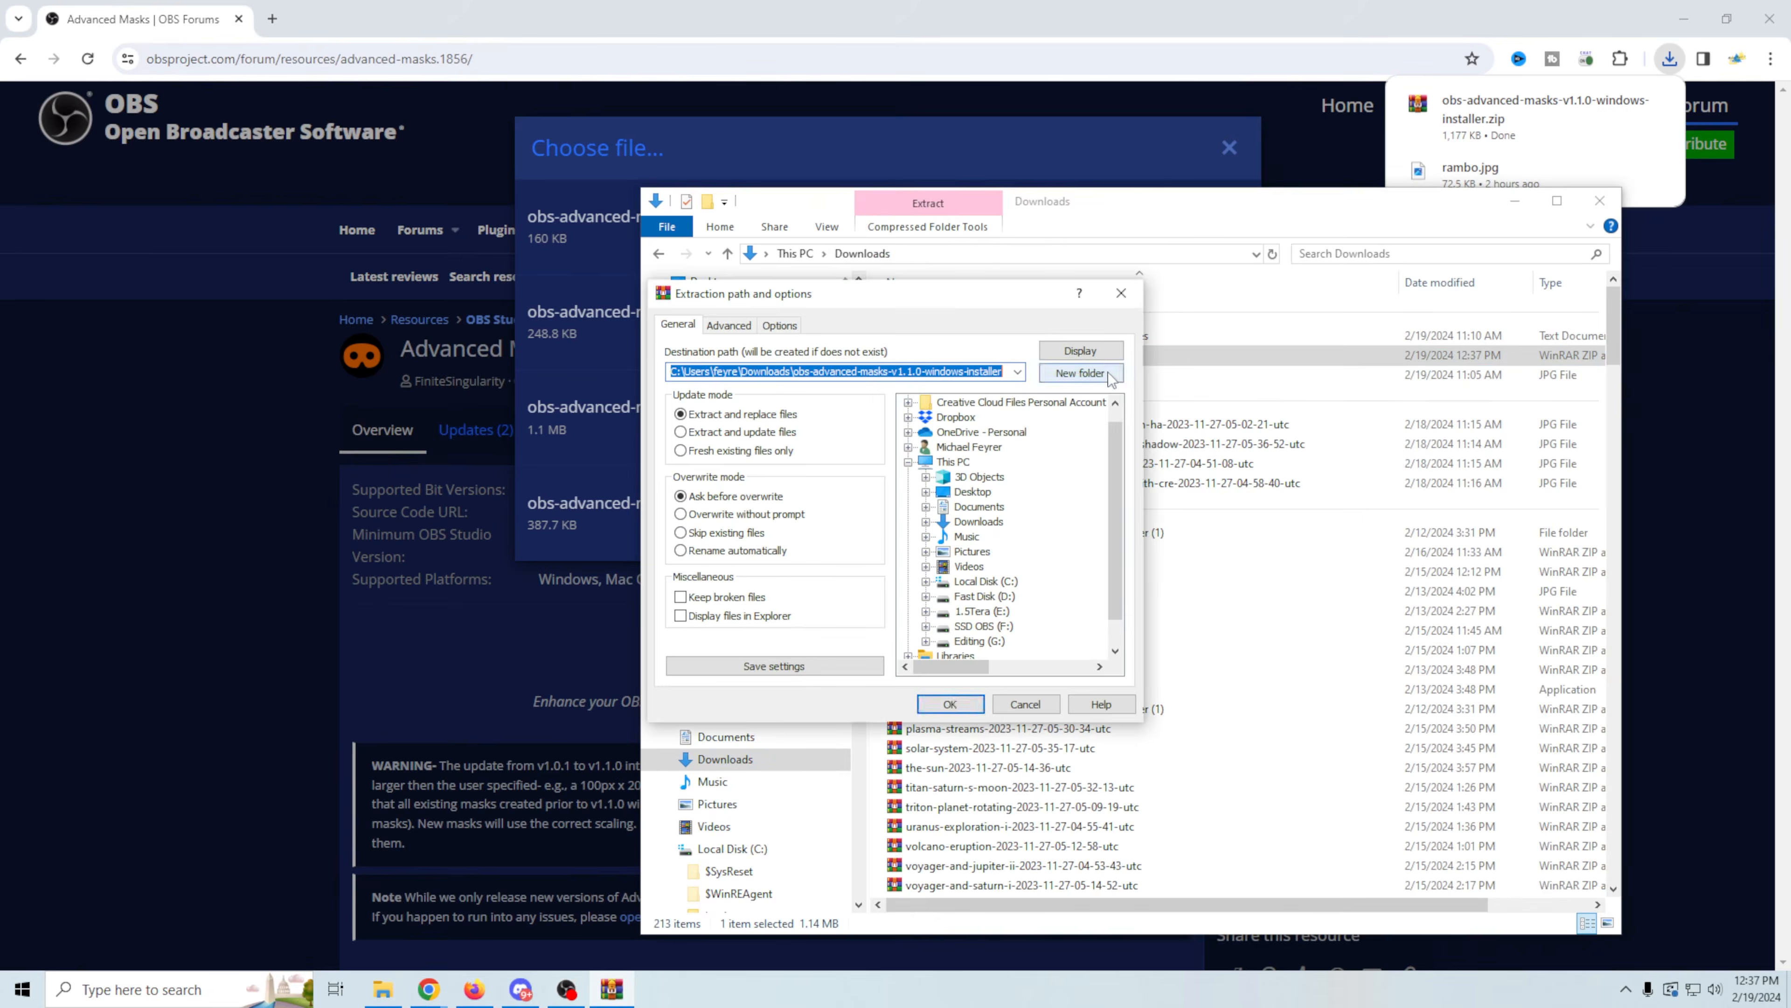
click(948, 705)
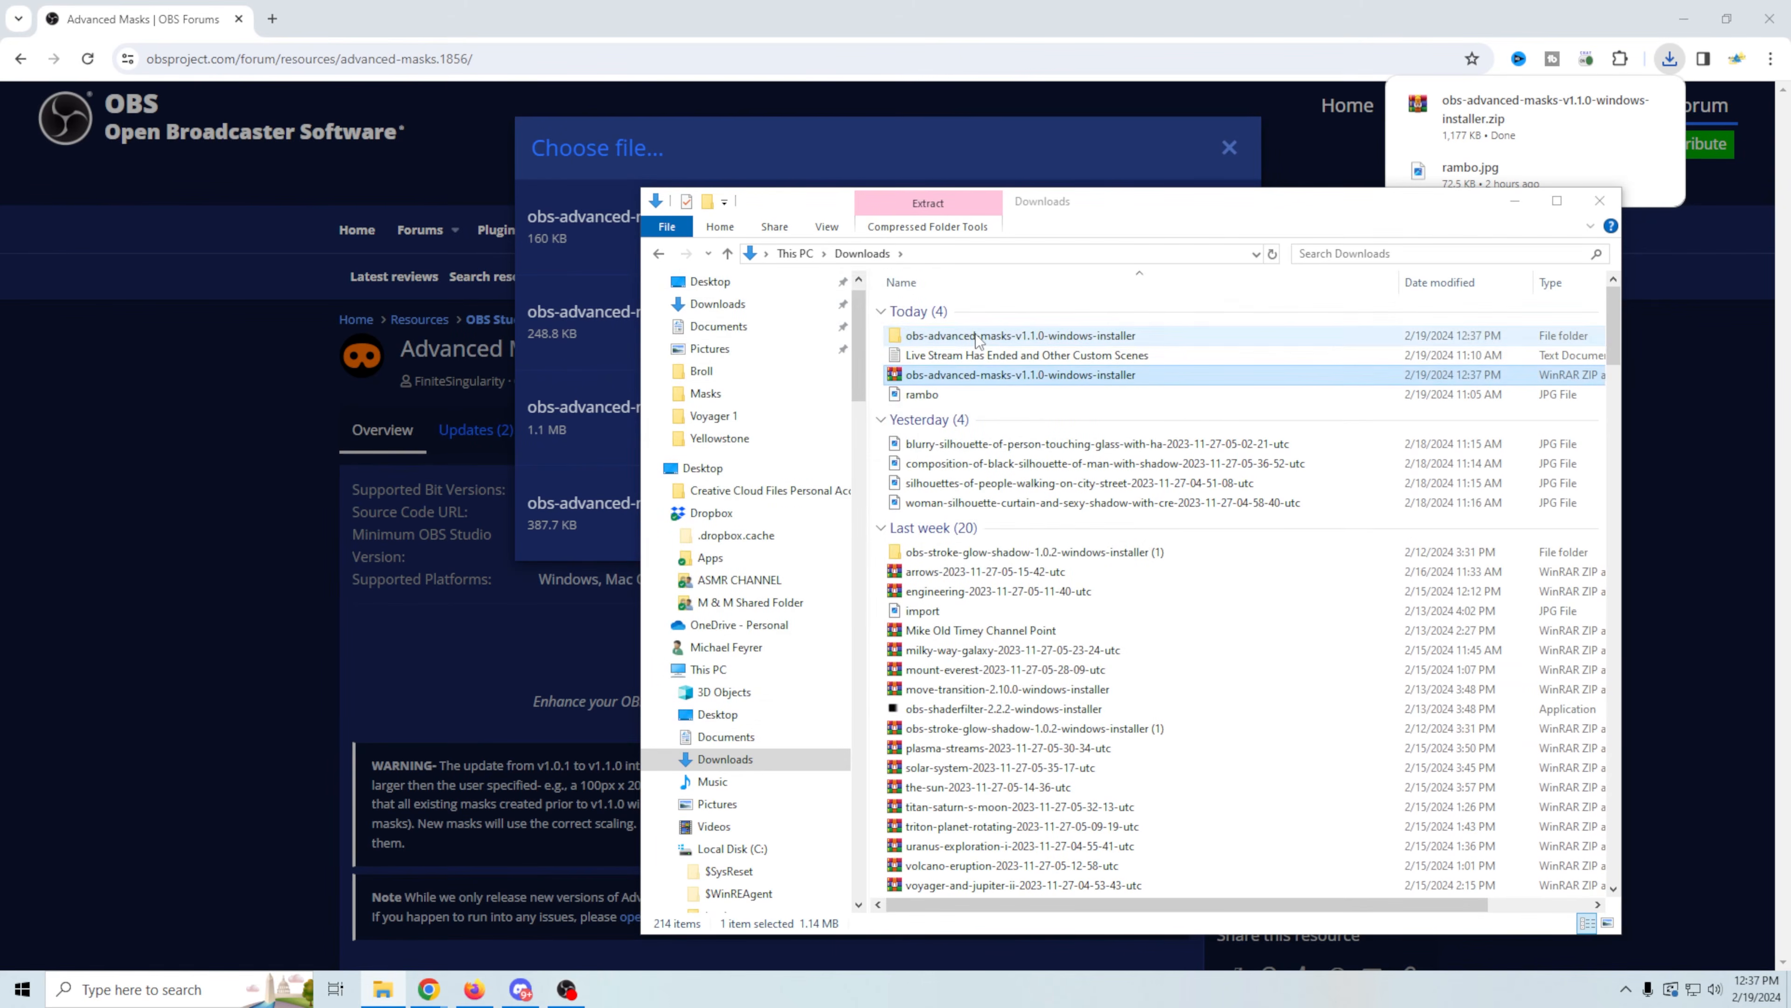
double_click(977, 336)
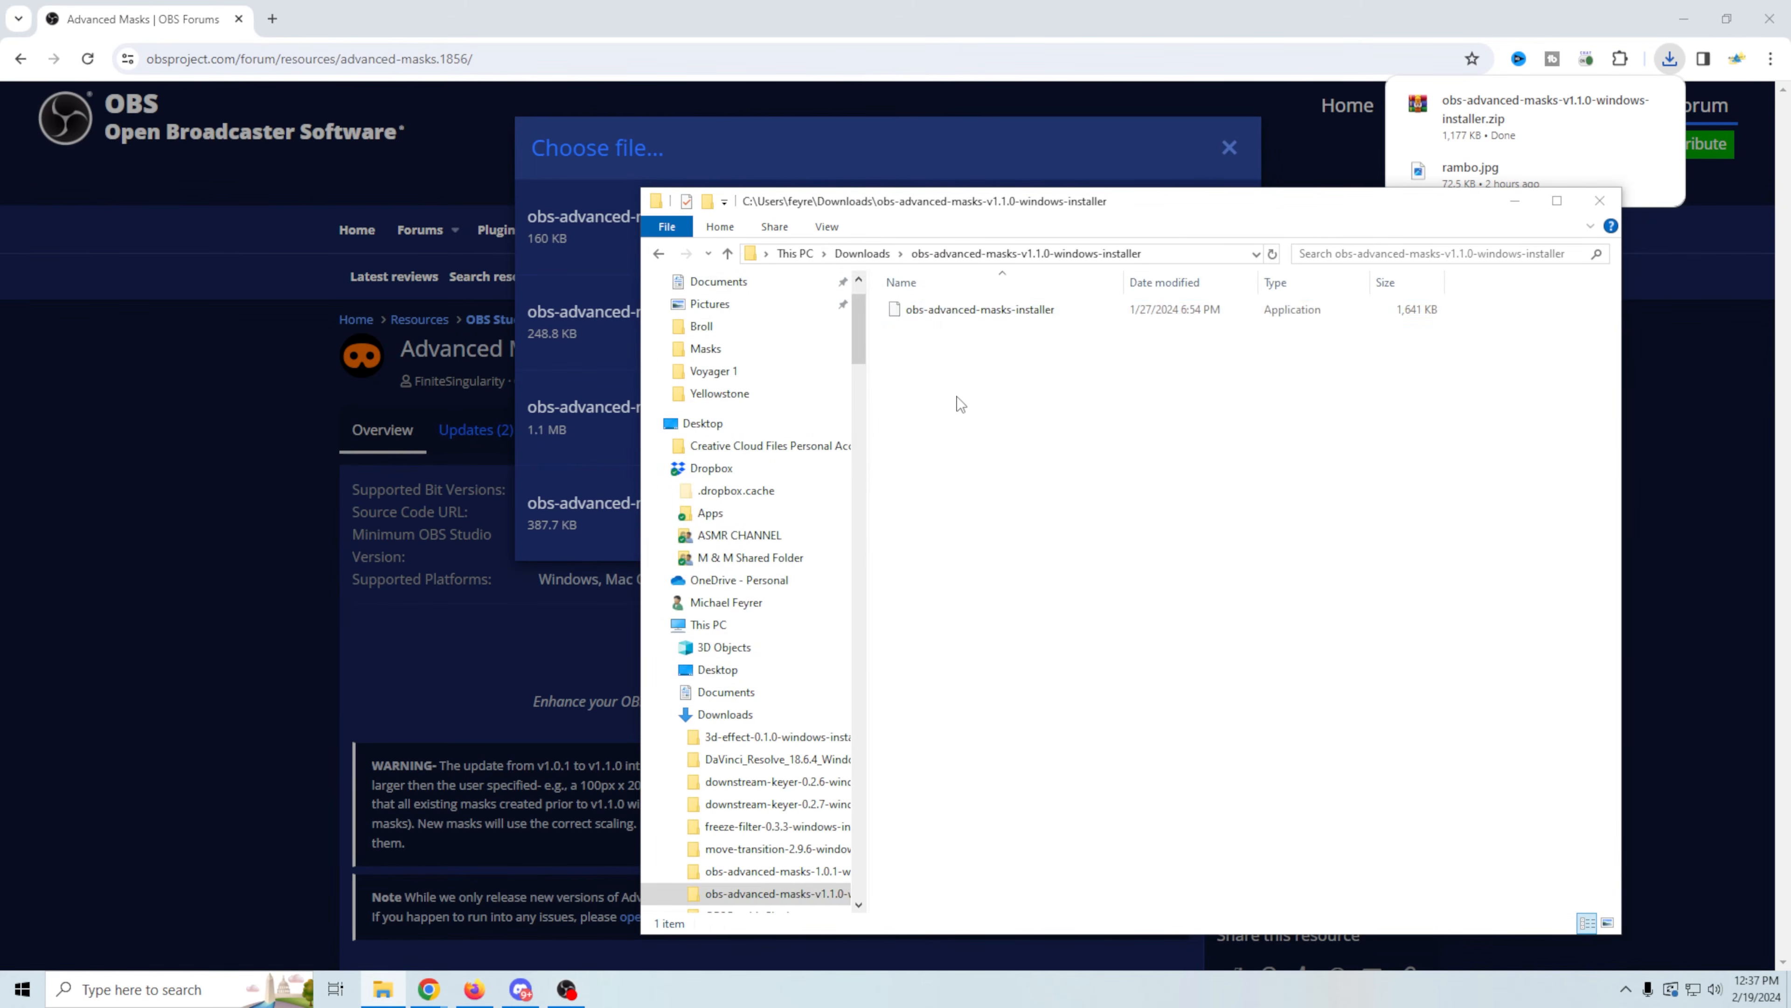
Step: Try to install Advanced Masks version 1.1.0 with obs-advanced-masks-installer, exiting setup and closing File Explorer at the request to close OBS Studio
click(942, 315)
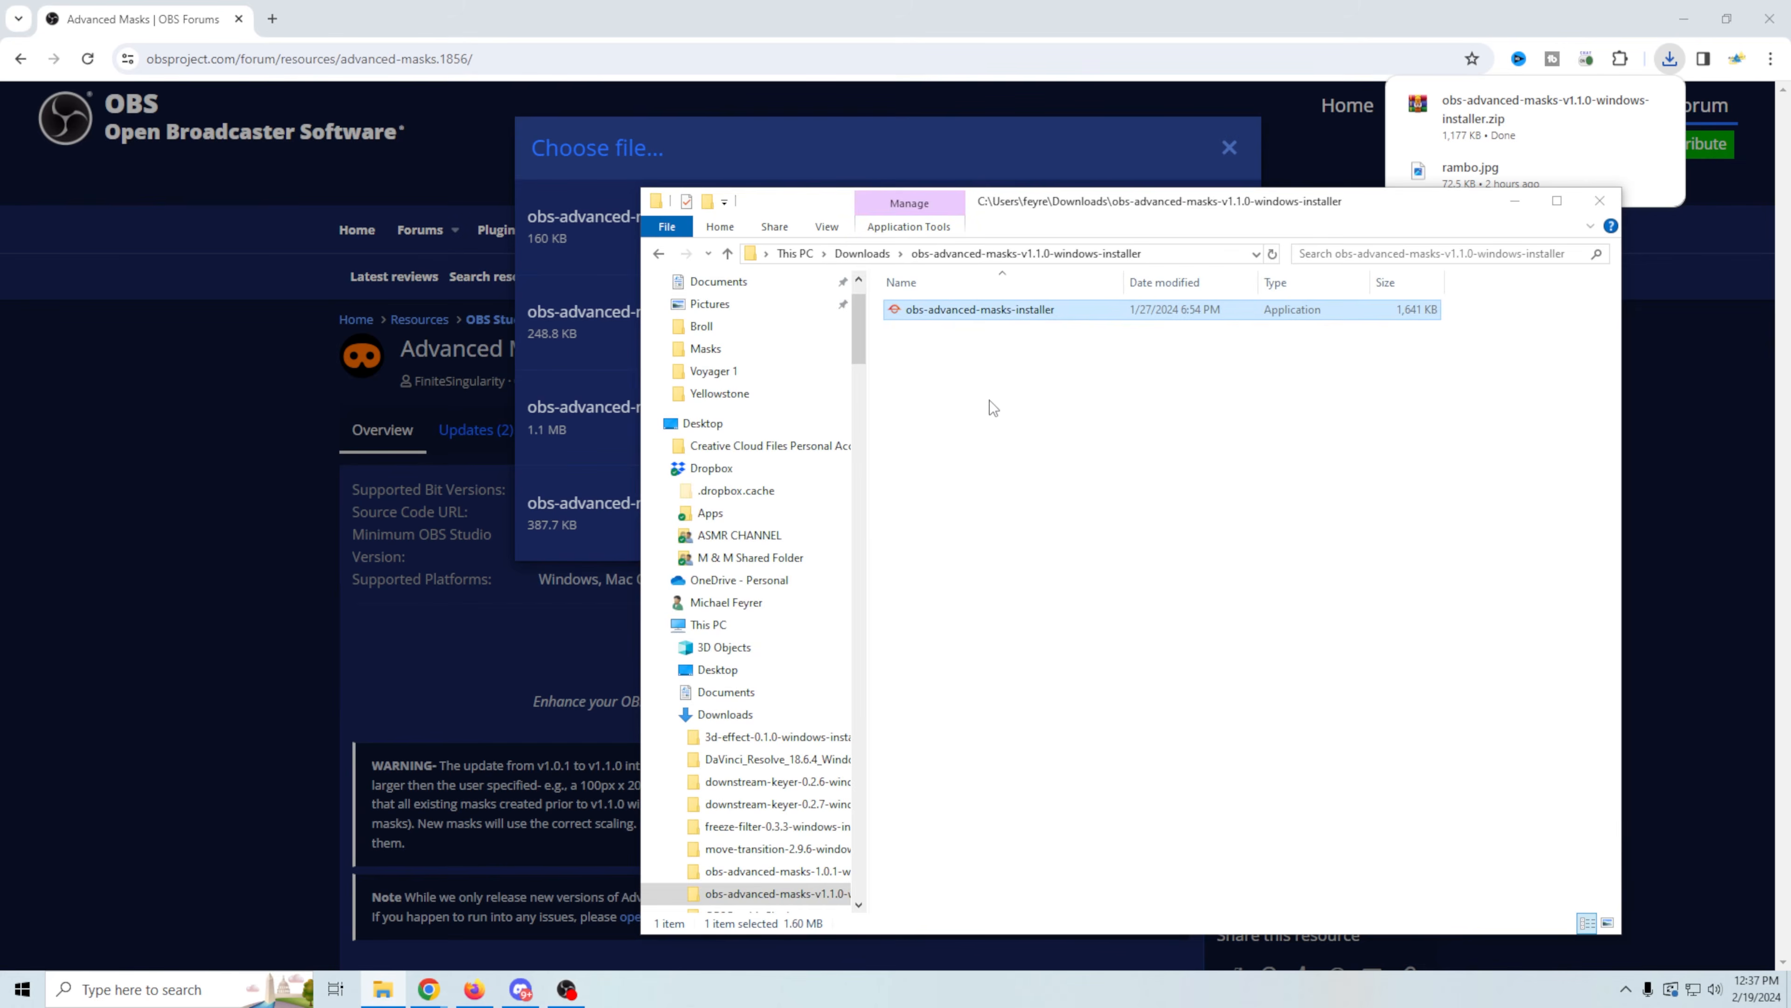
double_click(959, 310)
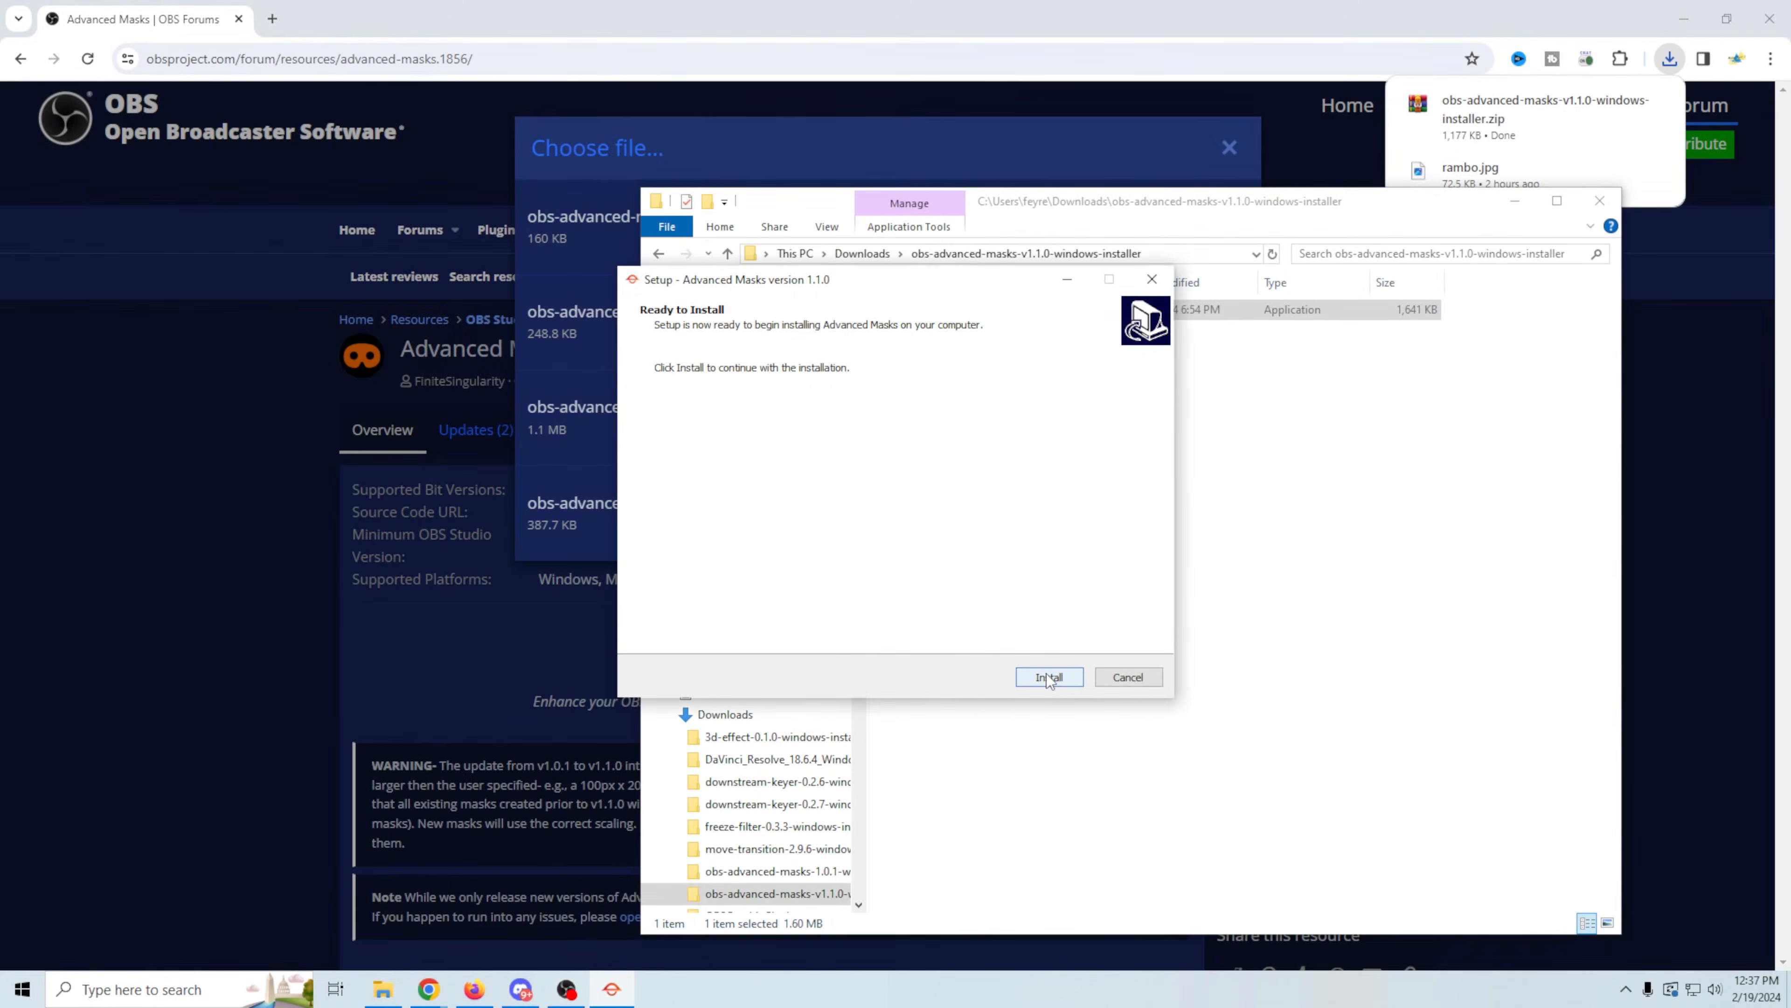
click(1049, 677)
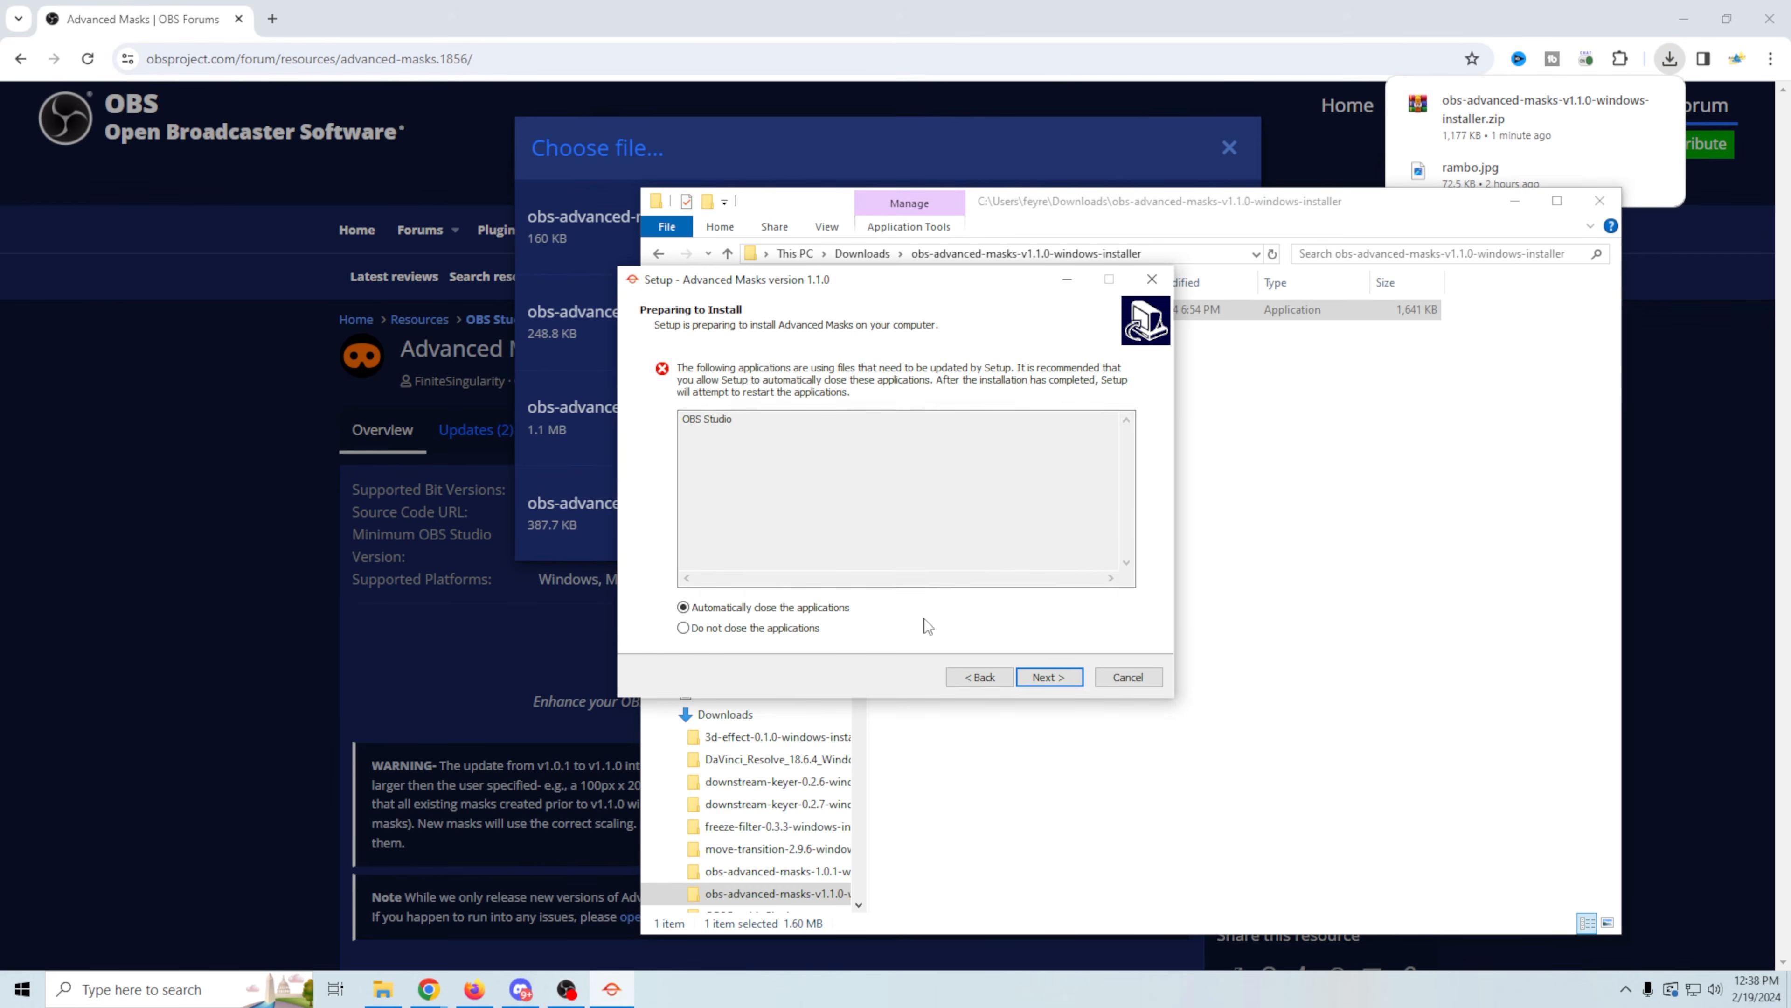
click(1122, 679)
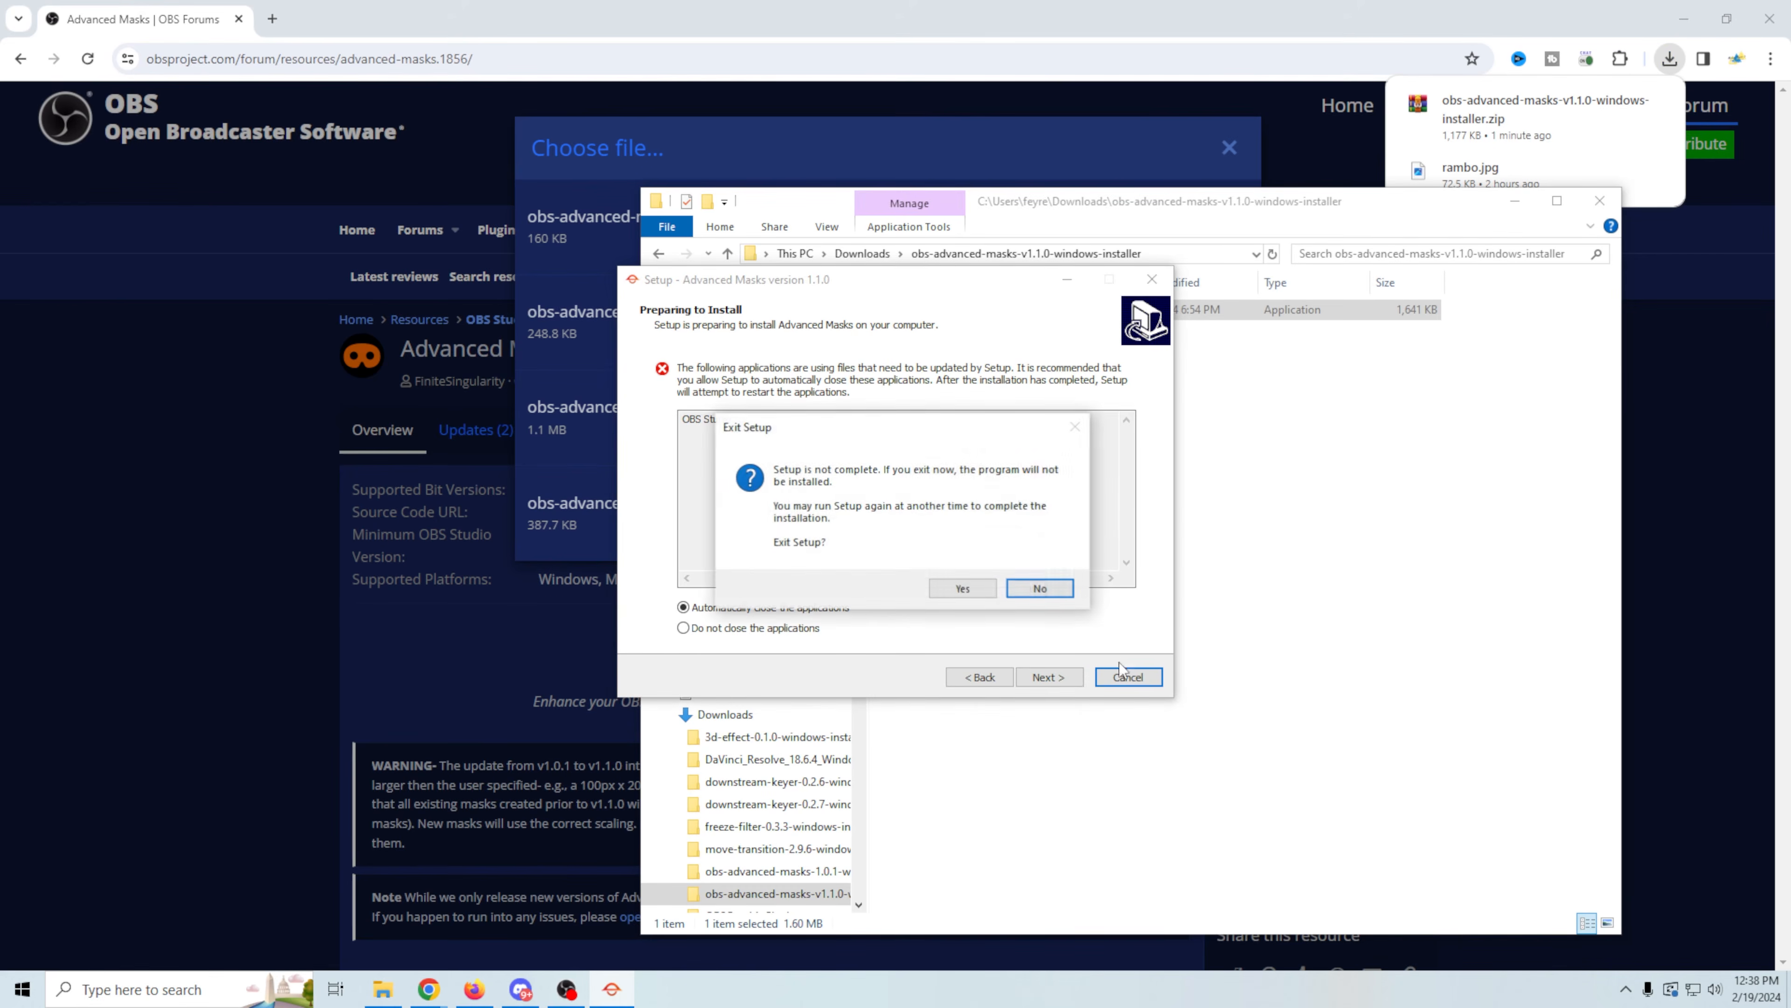
click(961, 591)
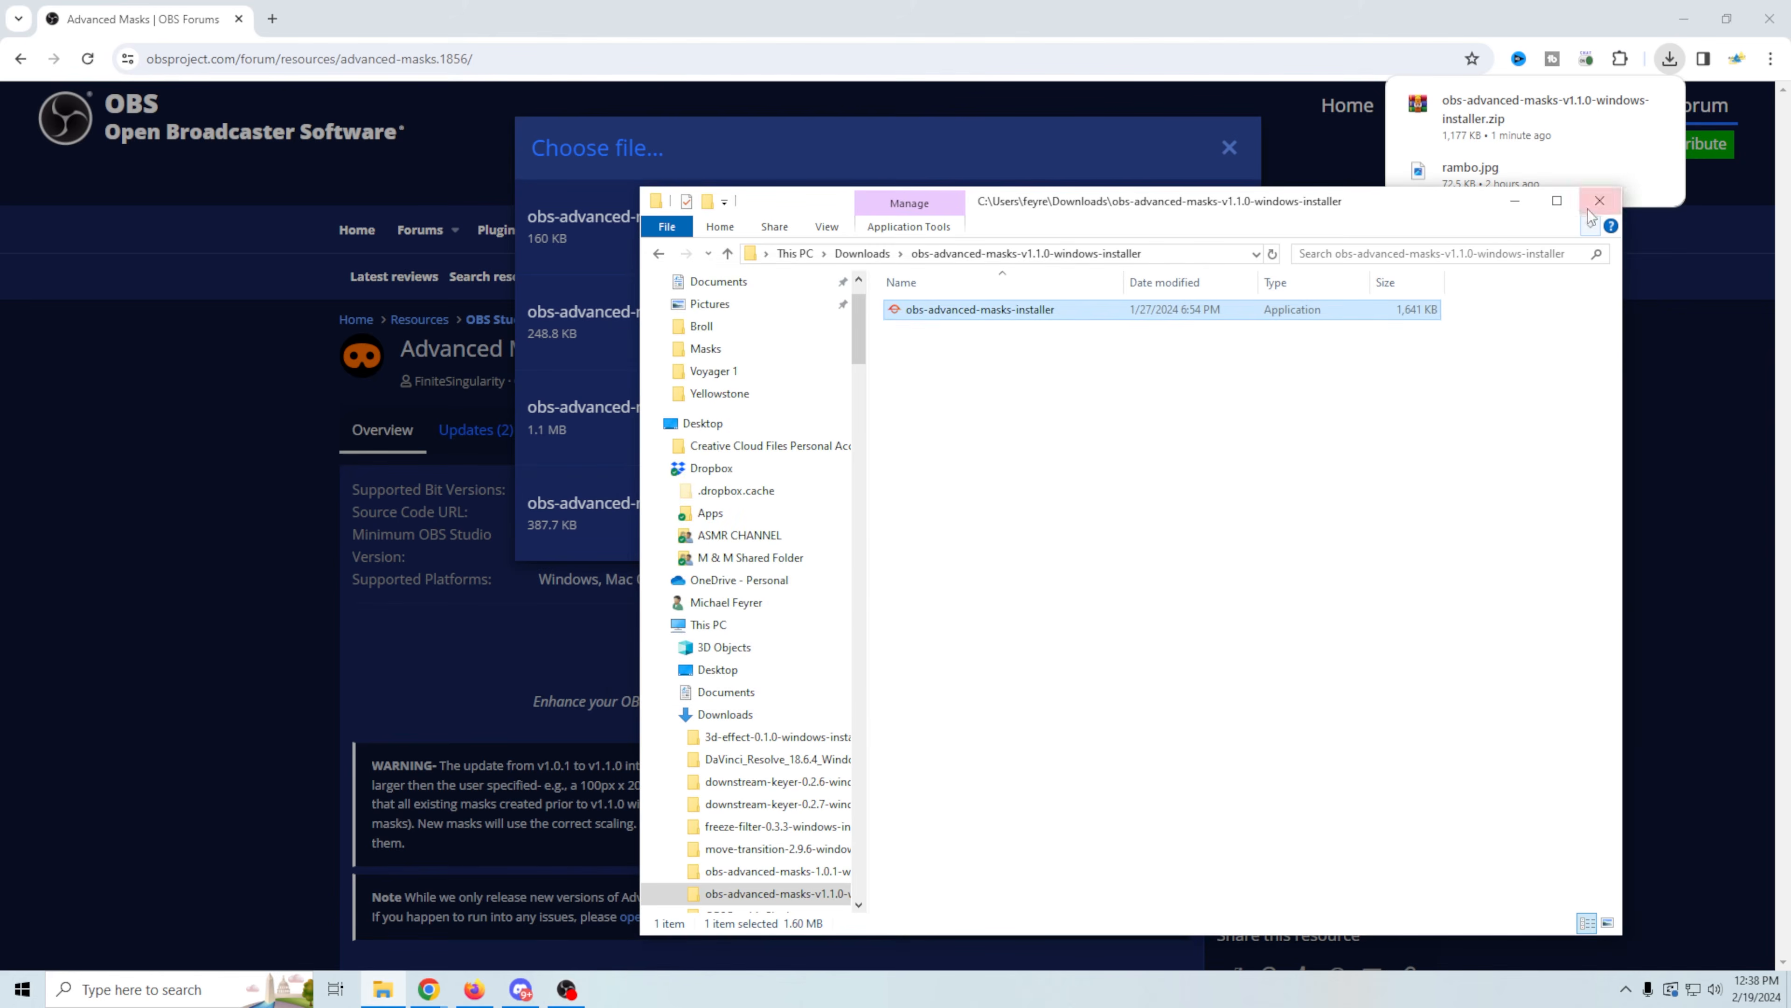
click(1599, 200)
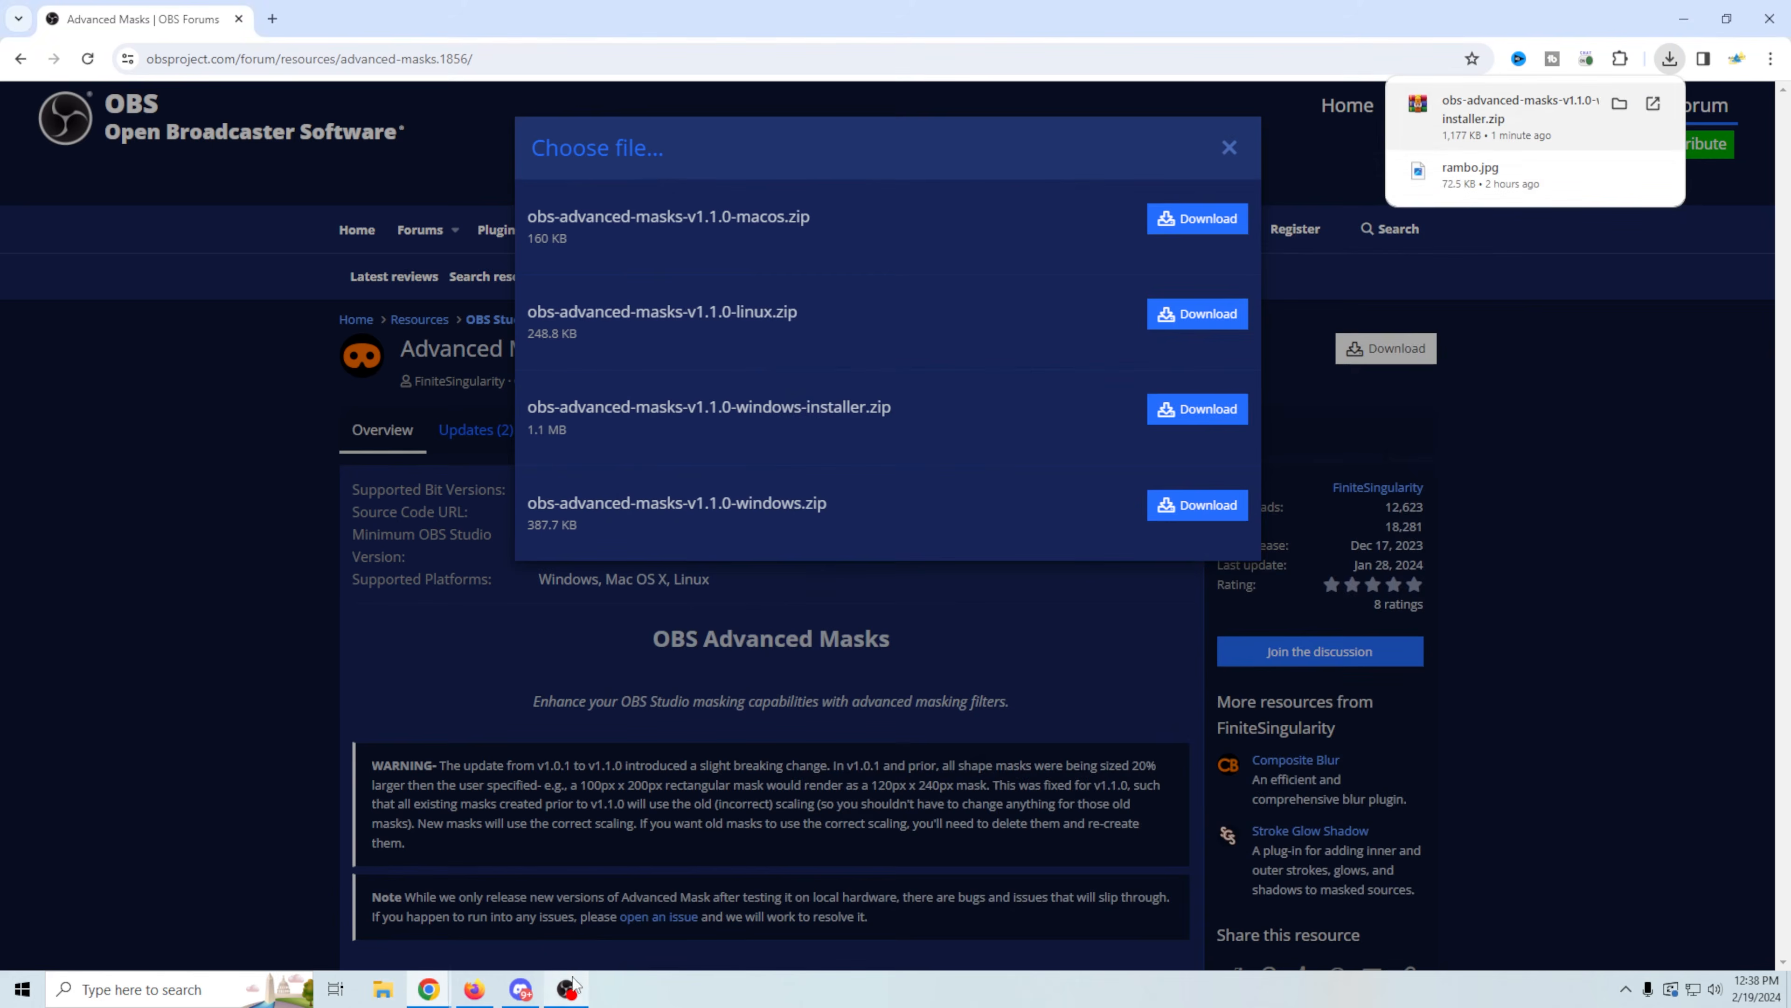
Step: Switch to OBS and open the list of effect filters available for the Video Capture Device source
mouse_move(560, 1000)
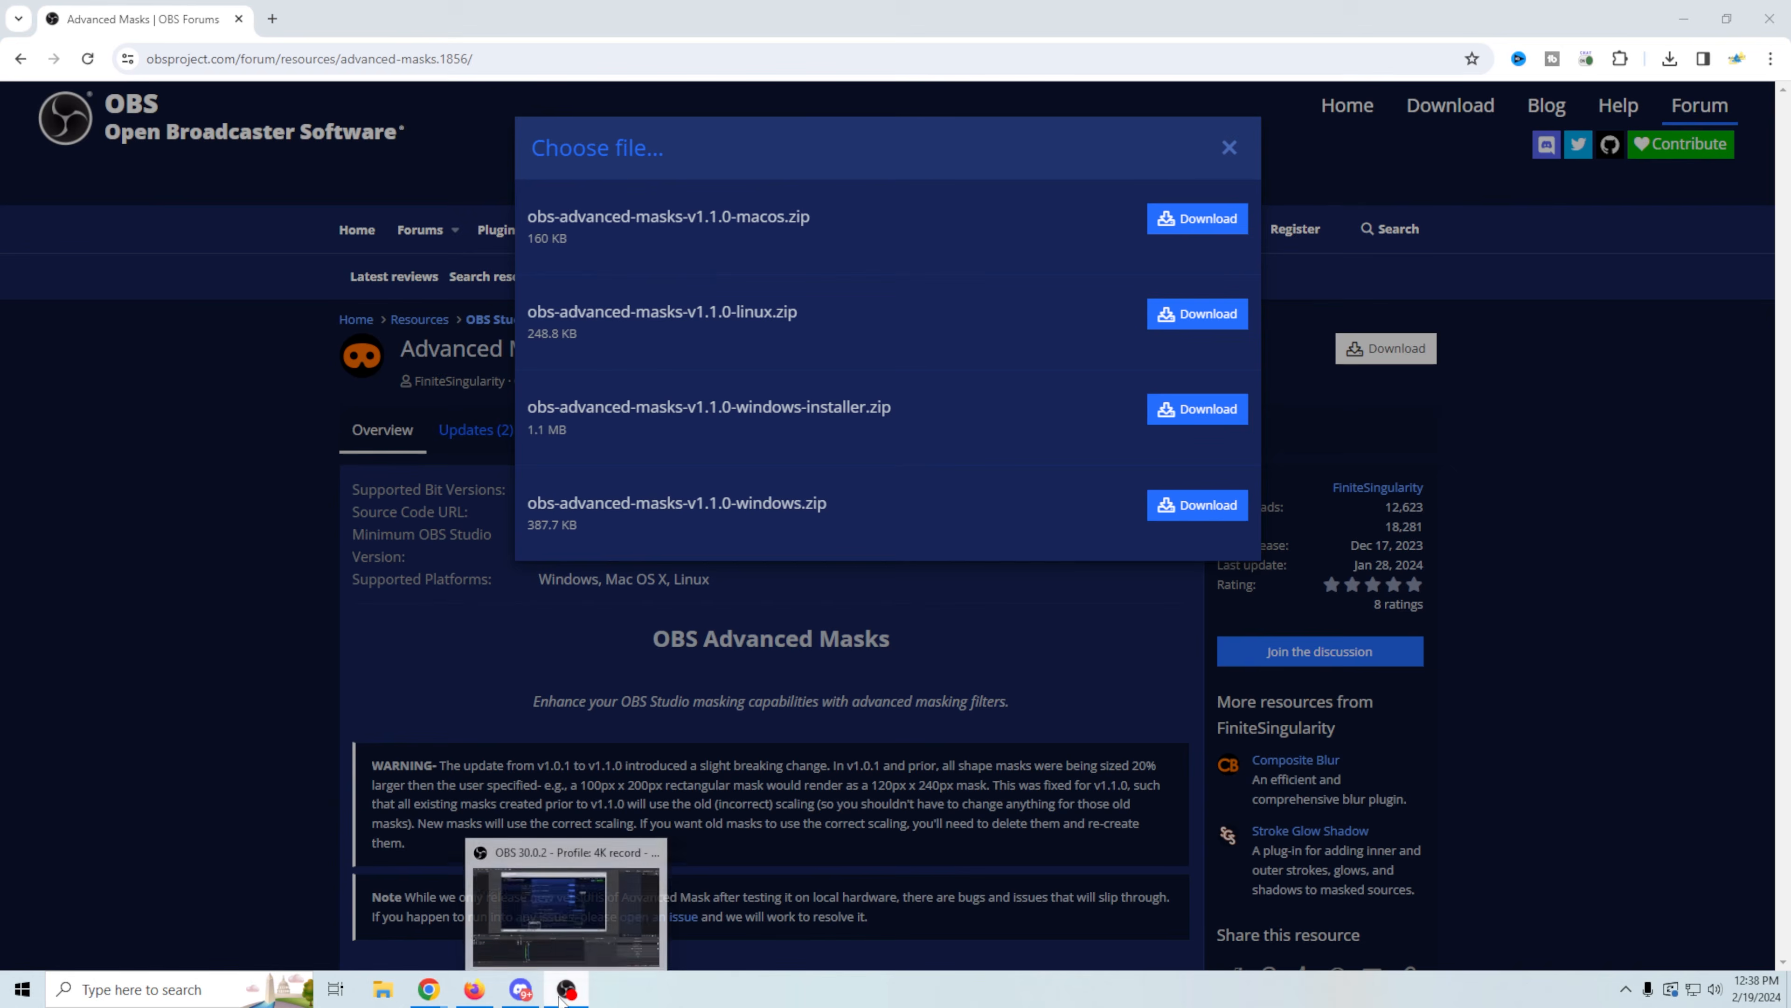
click(511, 909)
click(462, 720)
right_click(462, 715)
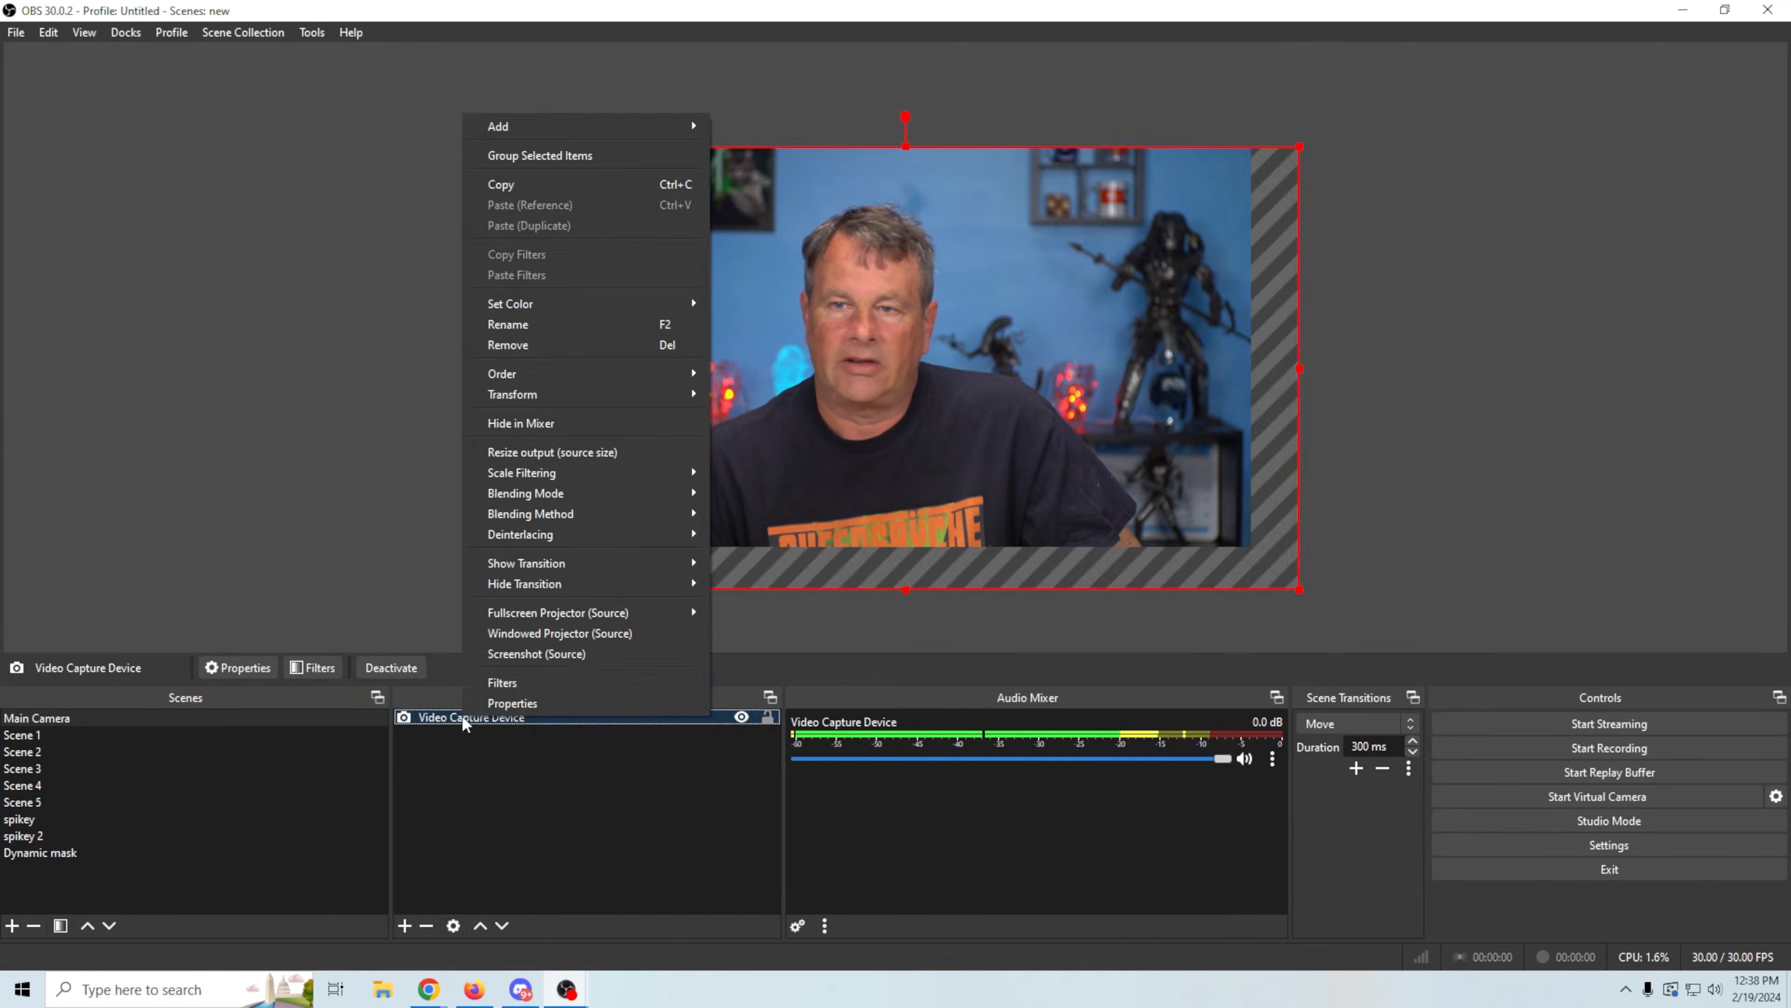
click(500, 680)
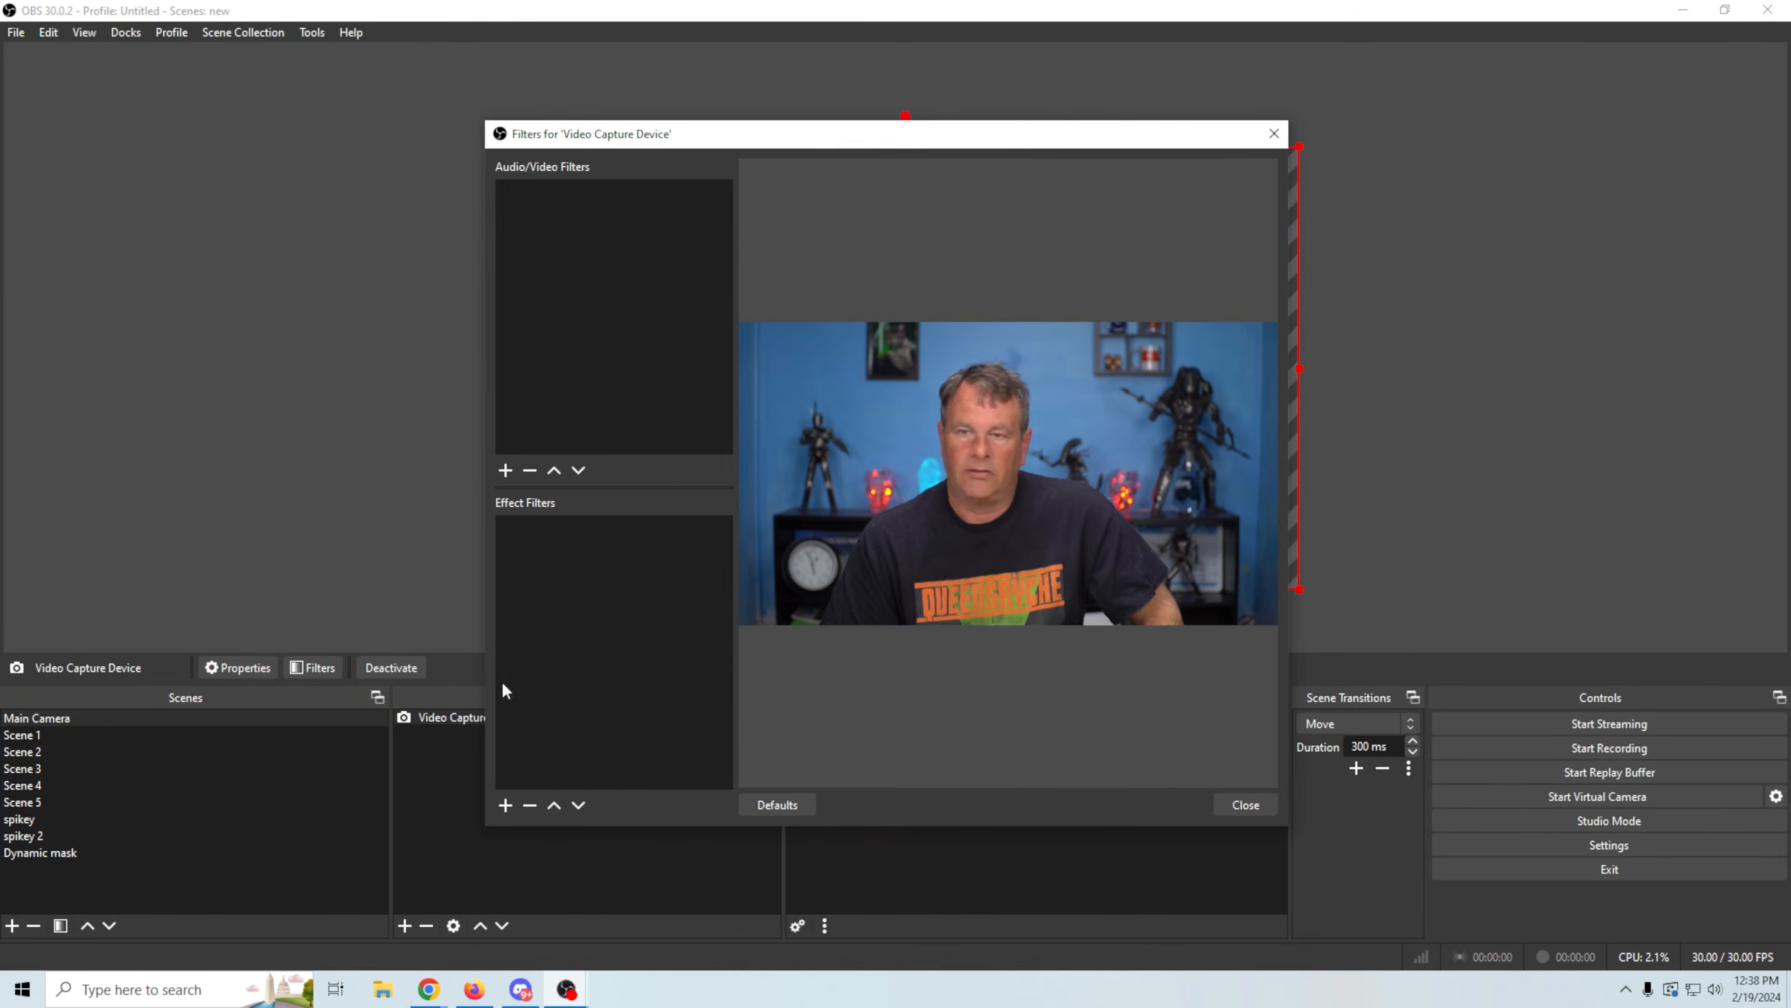
click(505, 804)
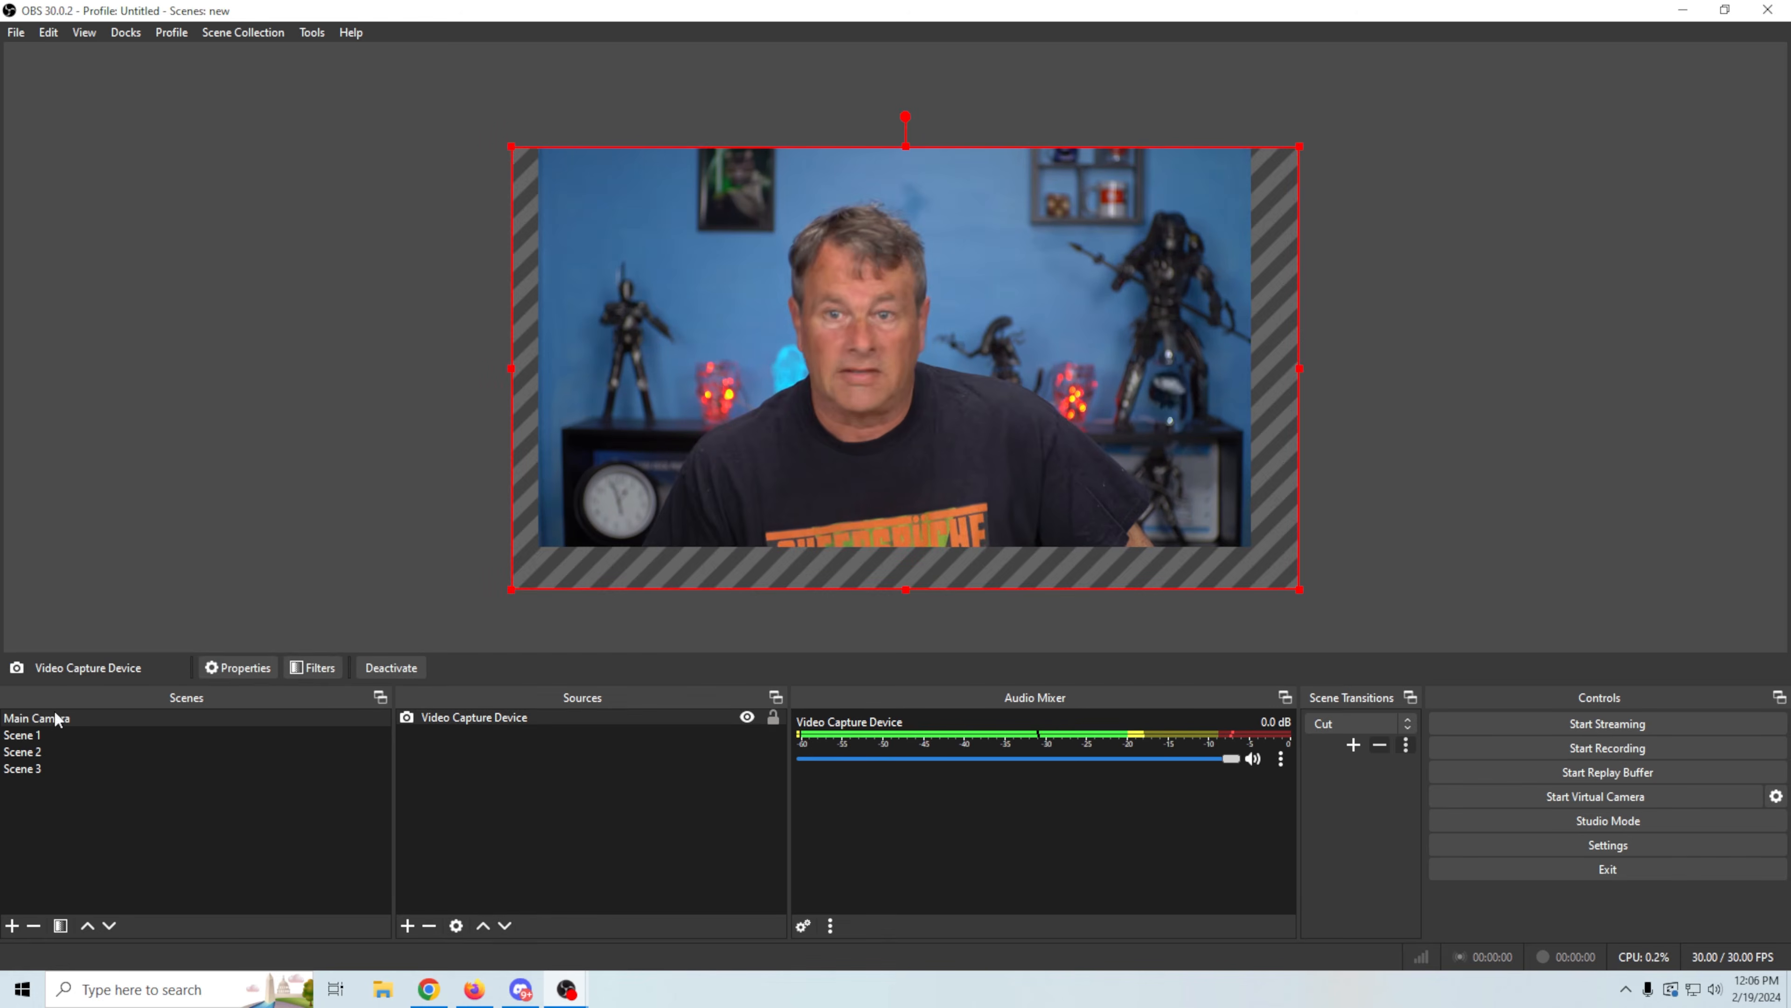
Step: Add a new Source Clone named "Mask Cam" to Scene 1
click(57, 732)
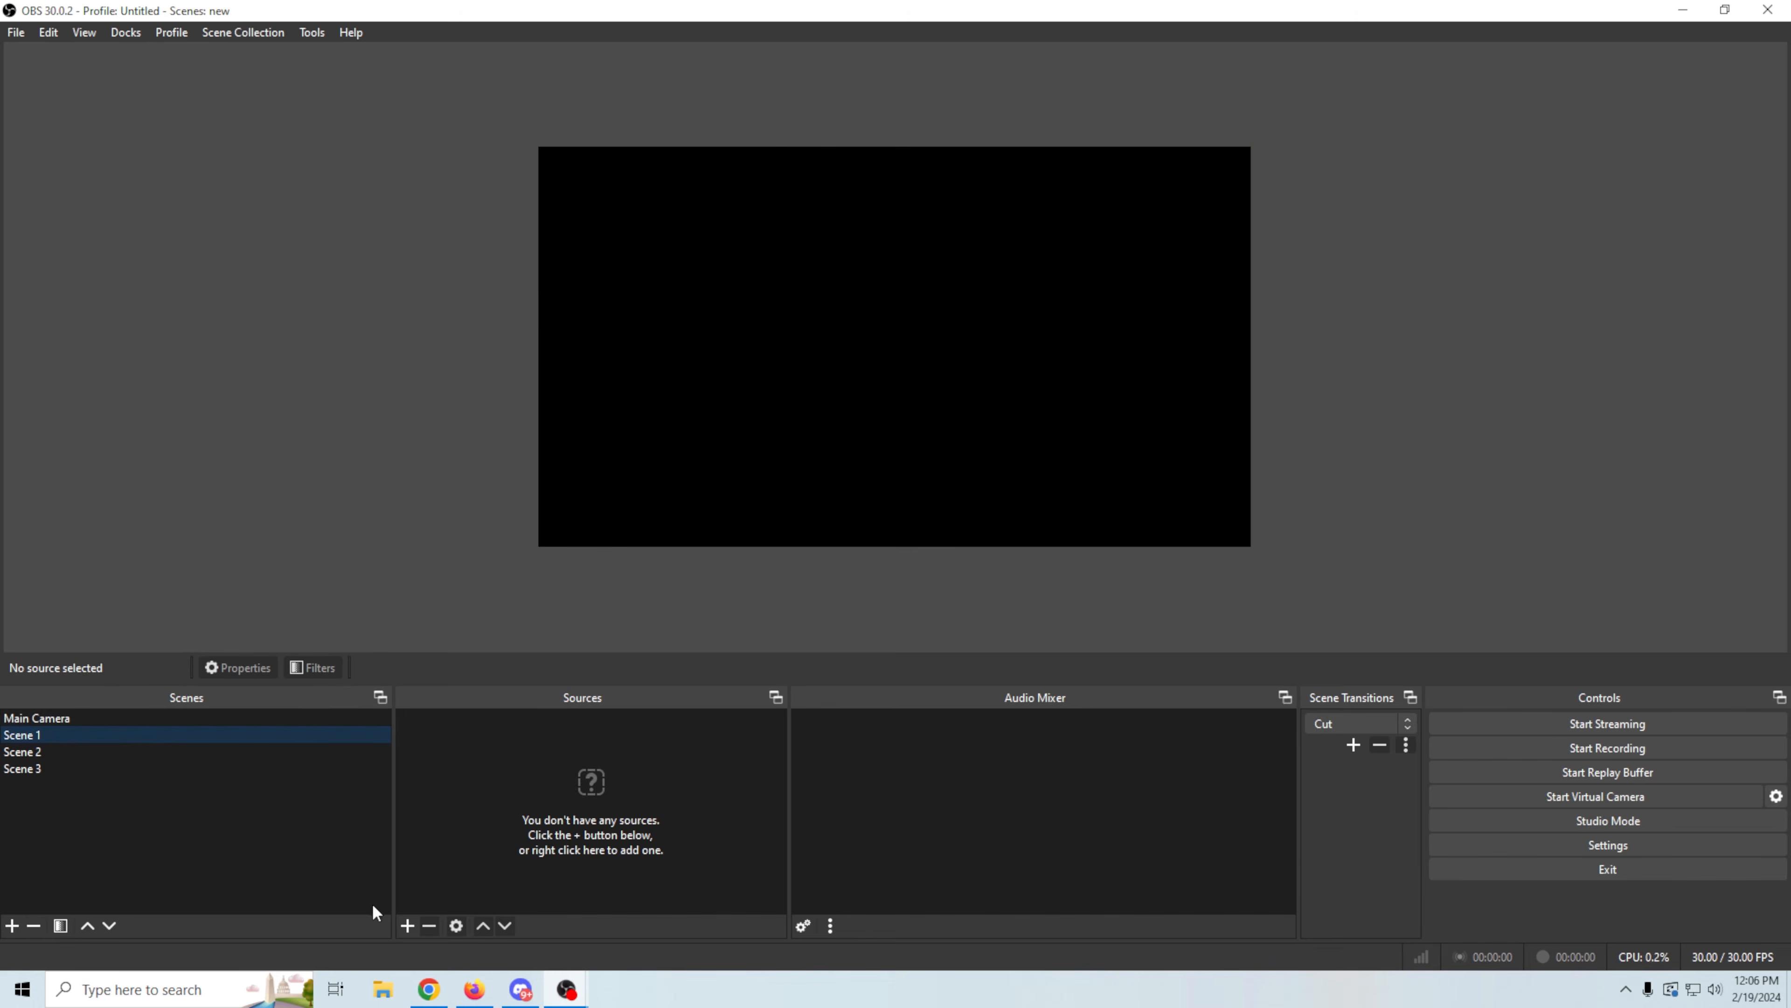
click(407, 927)
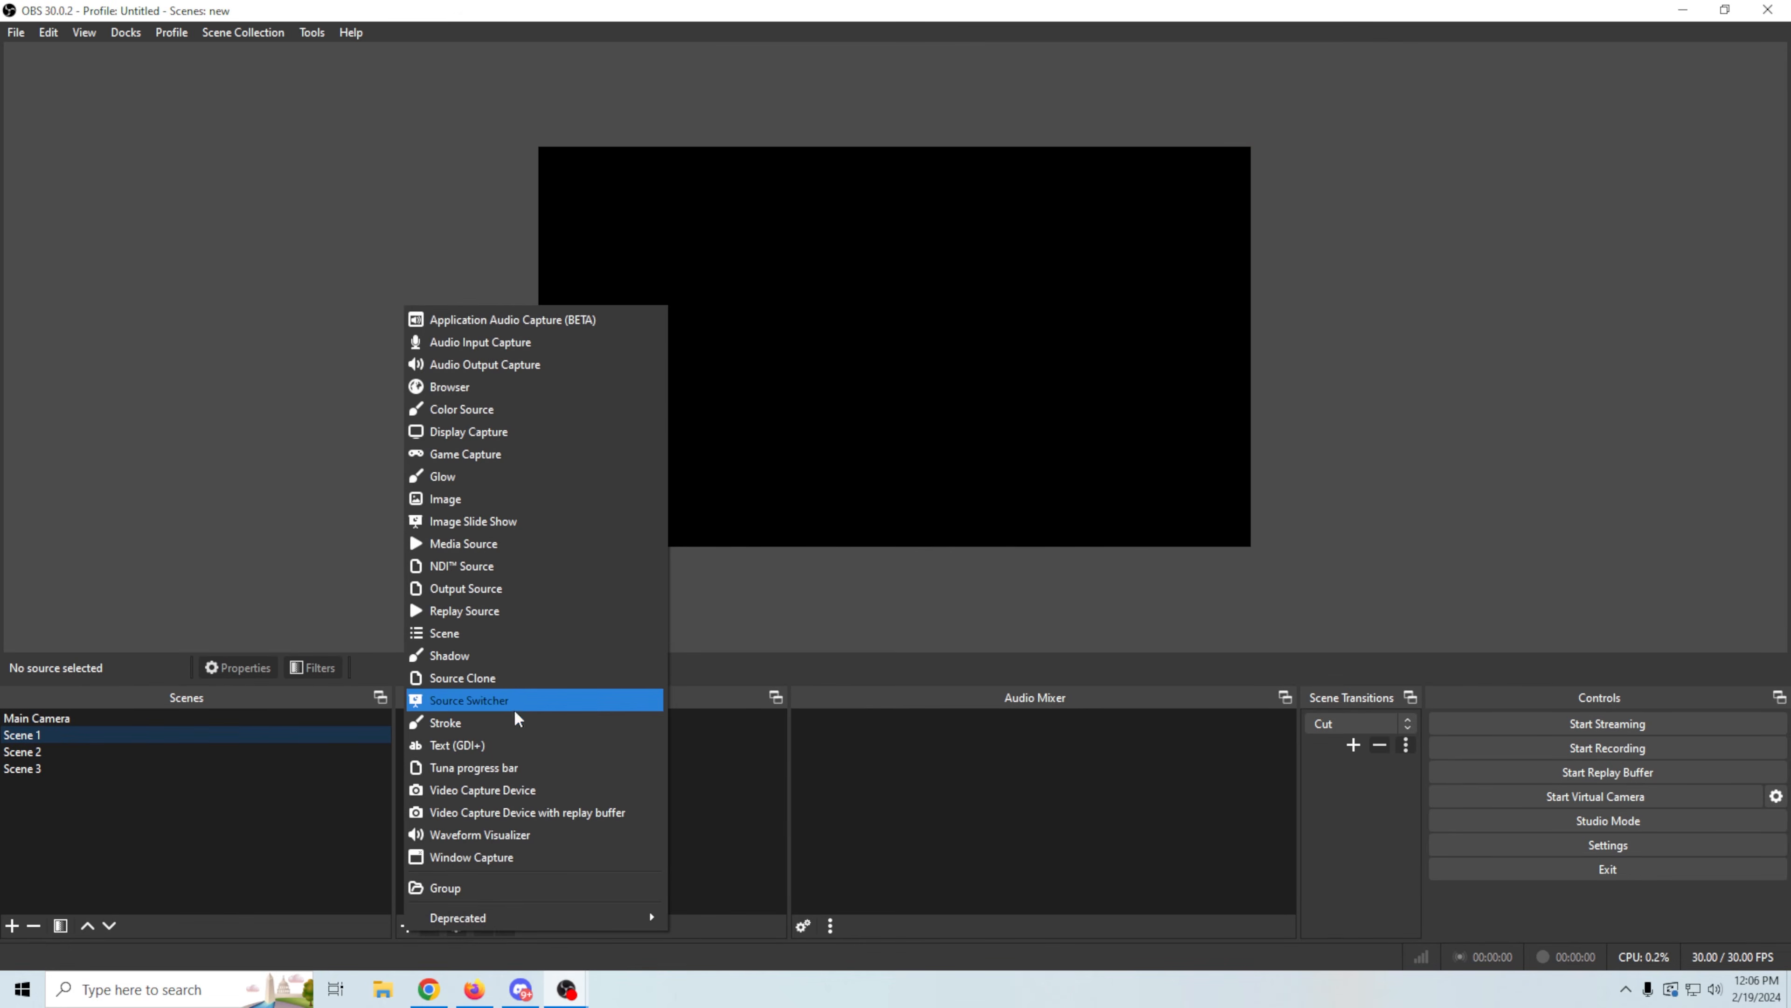
click(518, 679)
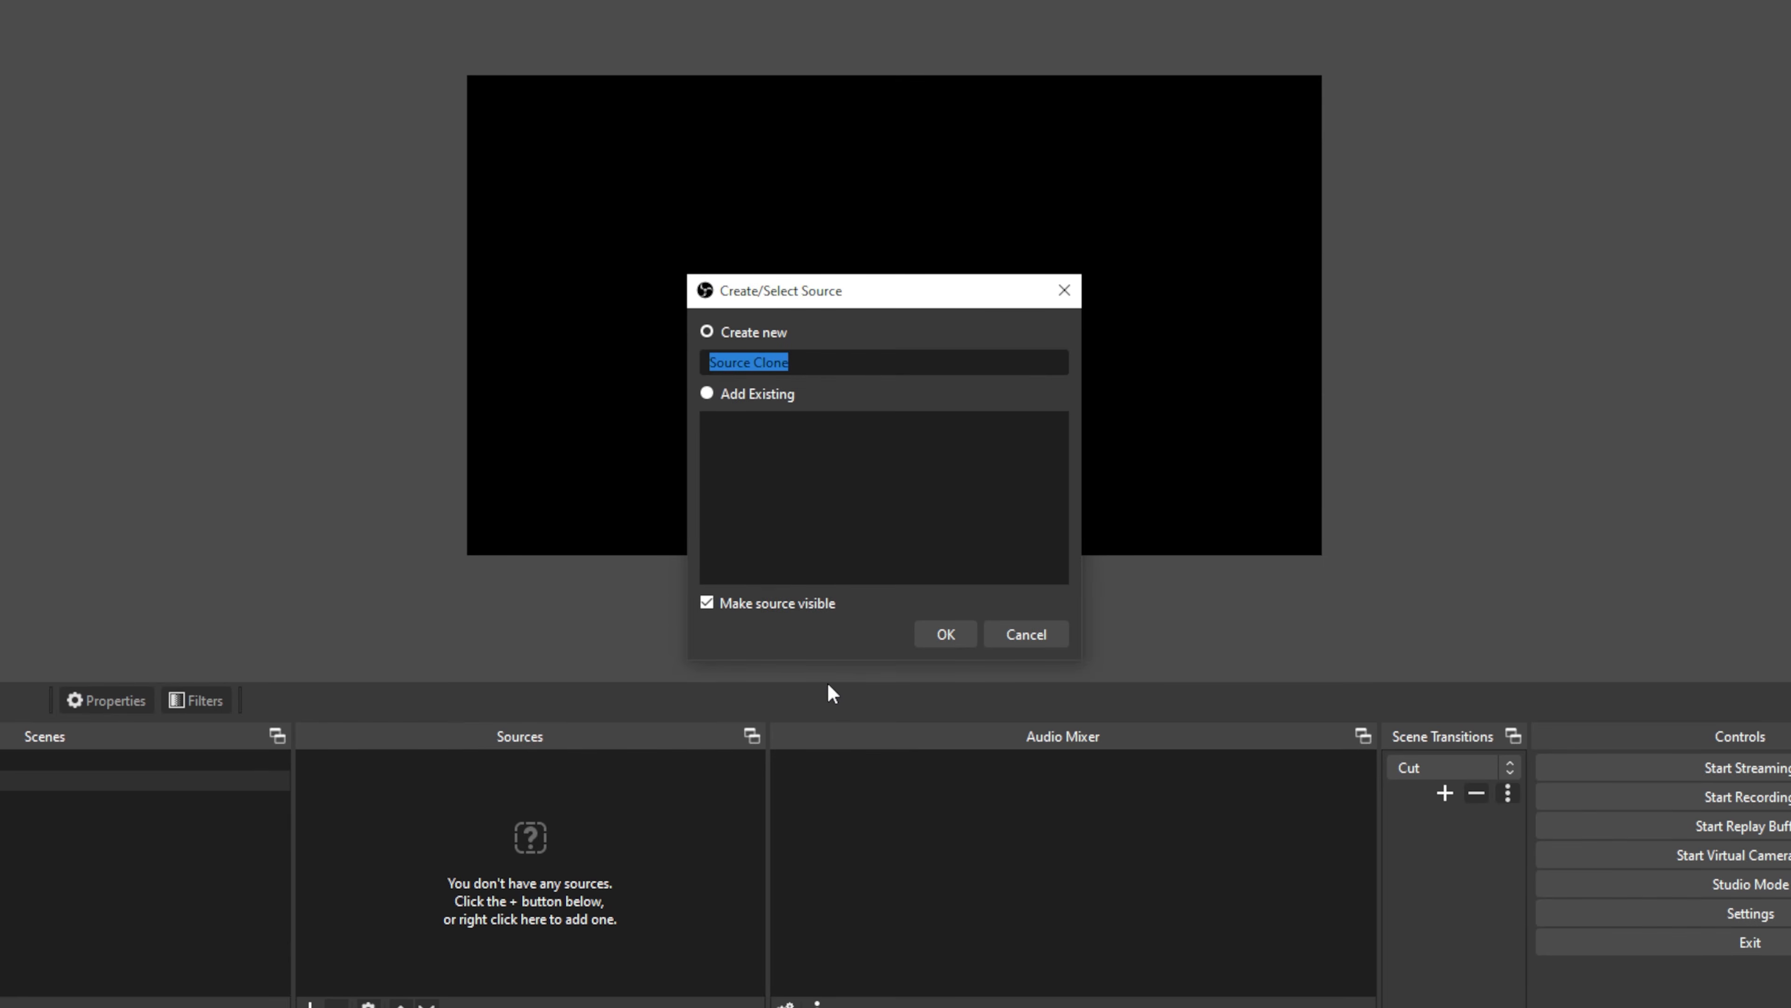
text(Mask Cam)
click(941, 635)
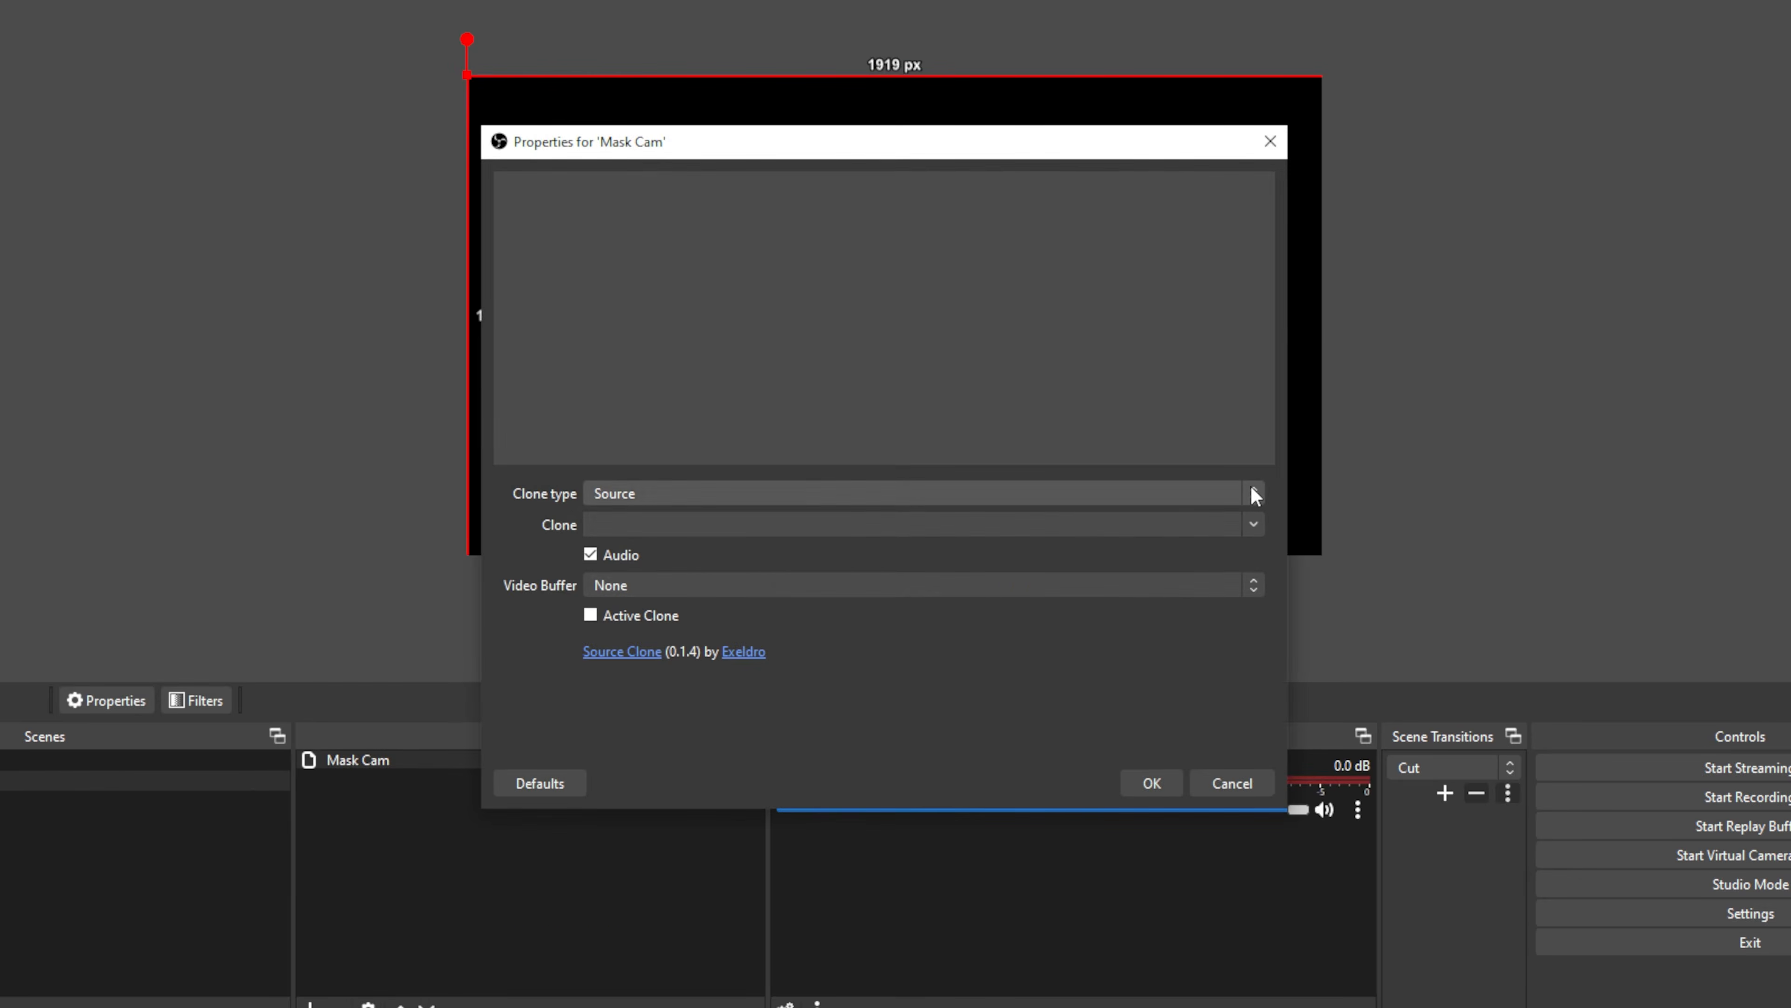
Step: Set Mask Cam to clone the Video Capture Device source and confirm its properties
click(1252, 527)
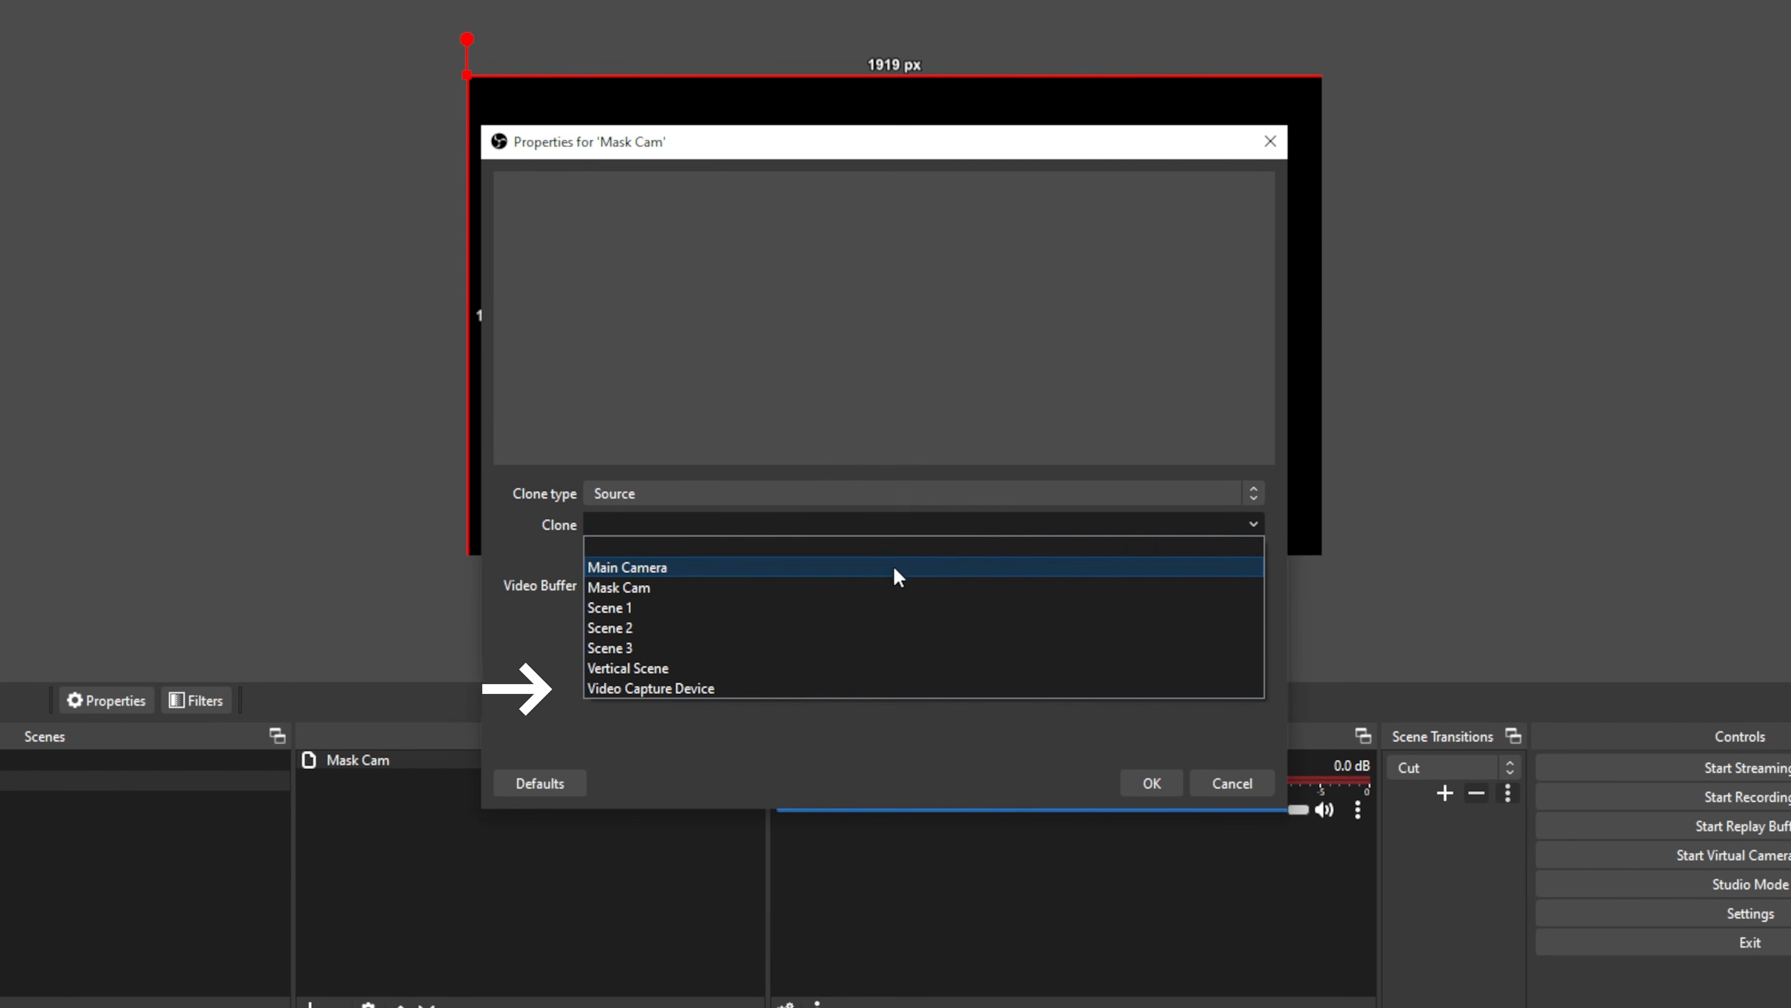
click(713, 692)
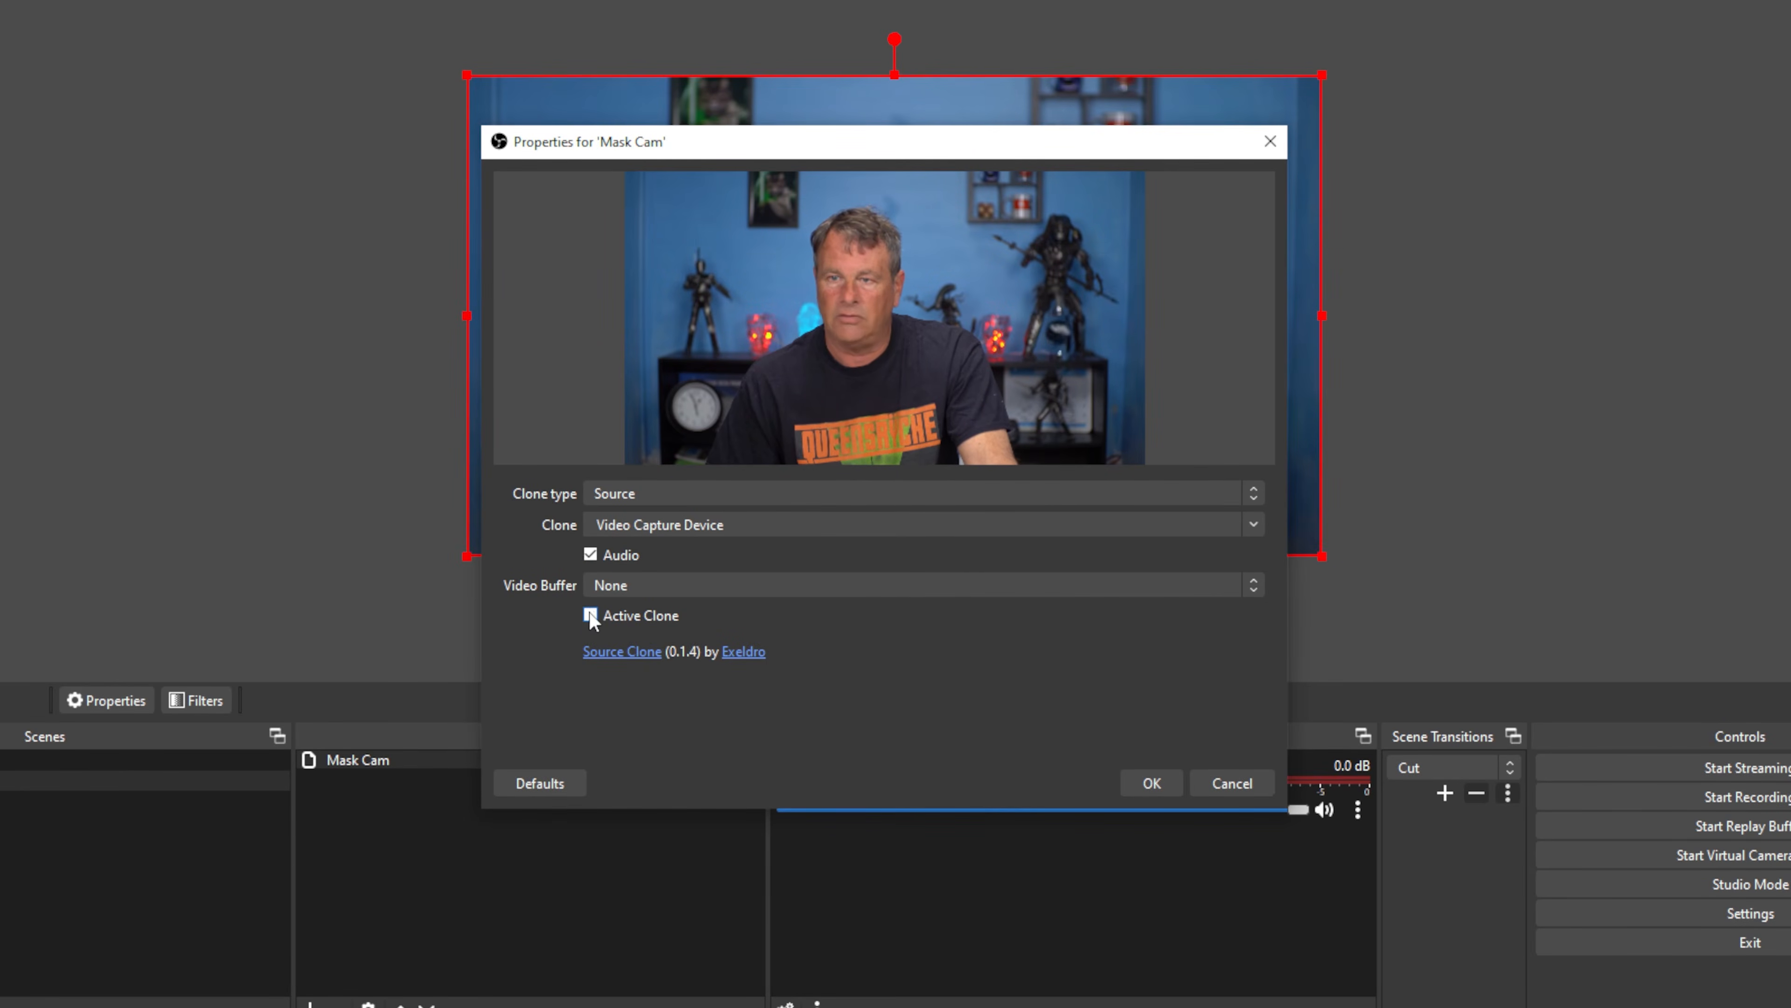
click(589, 555)
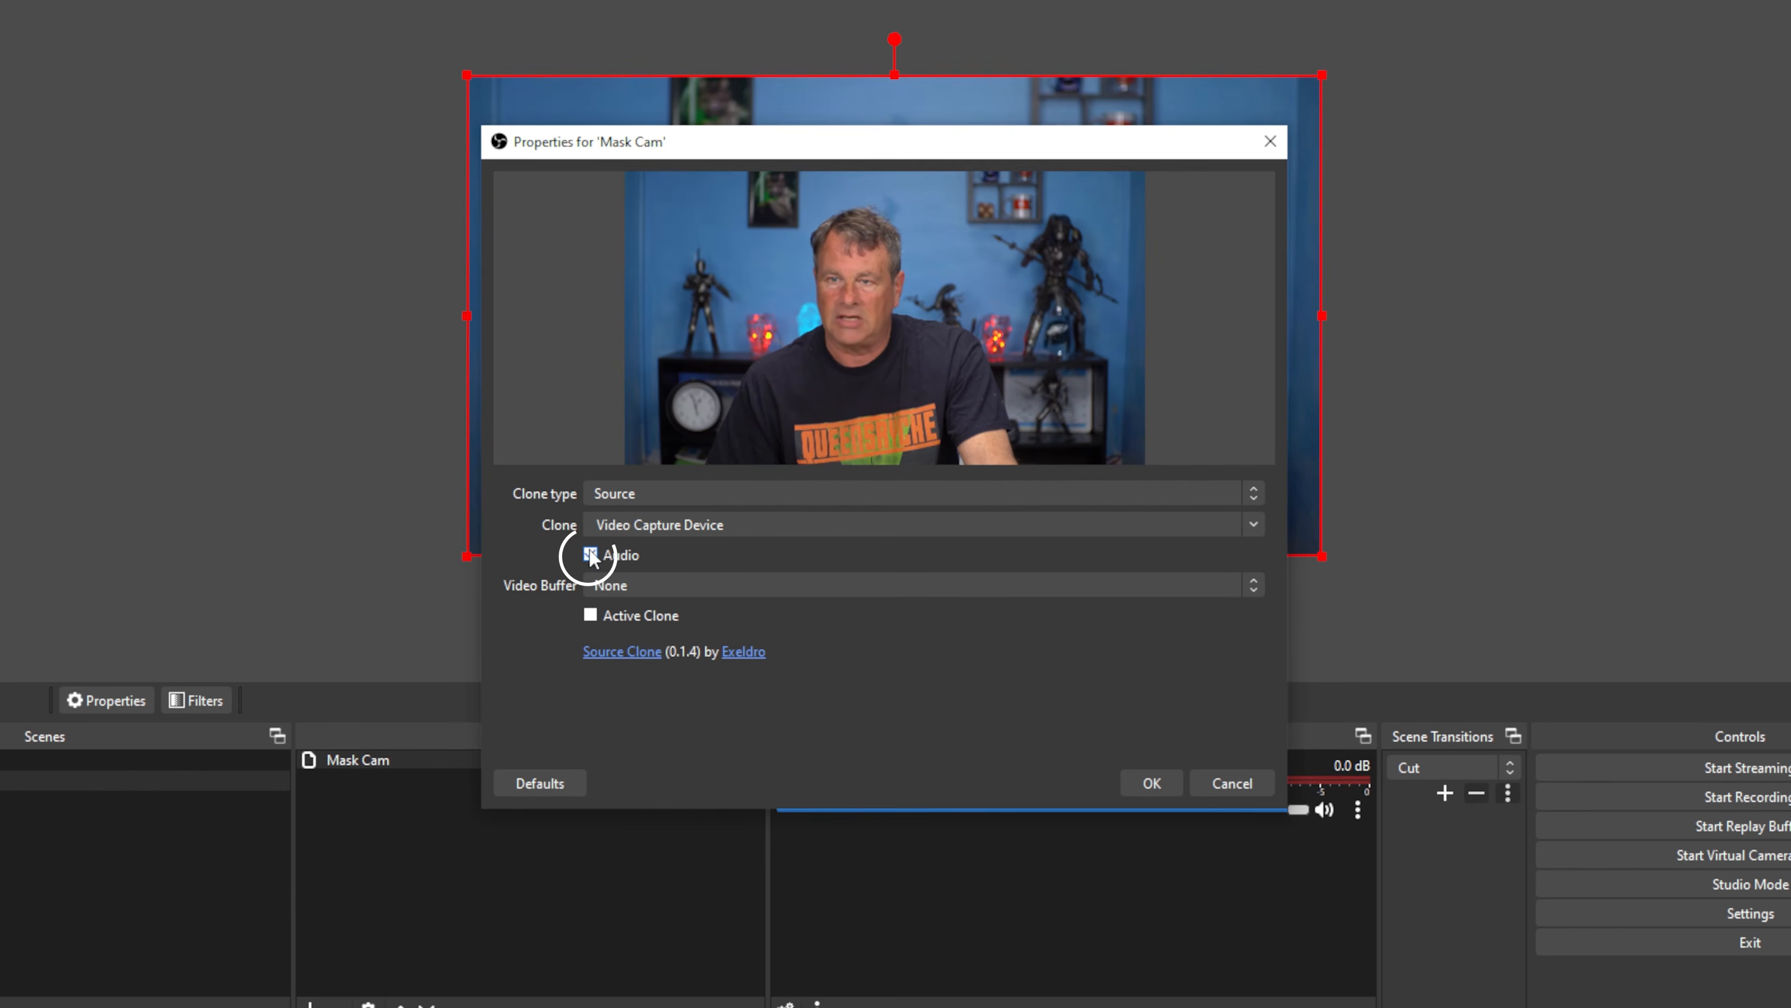
click(1152, 782)
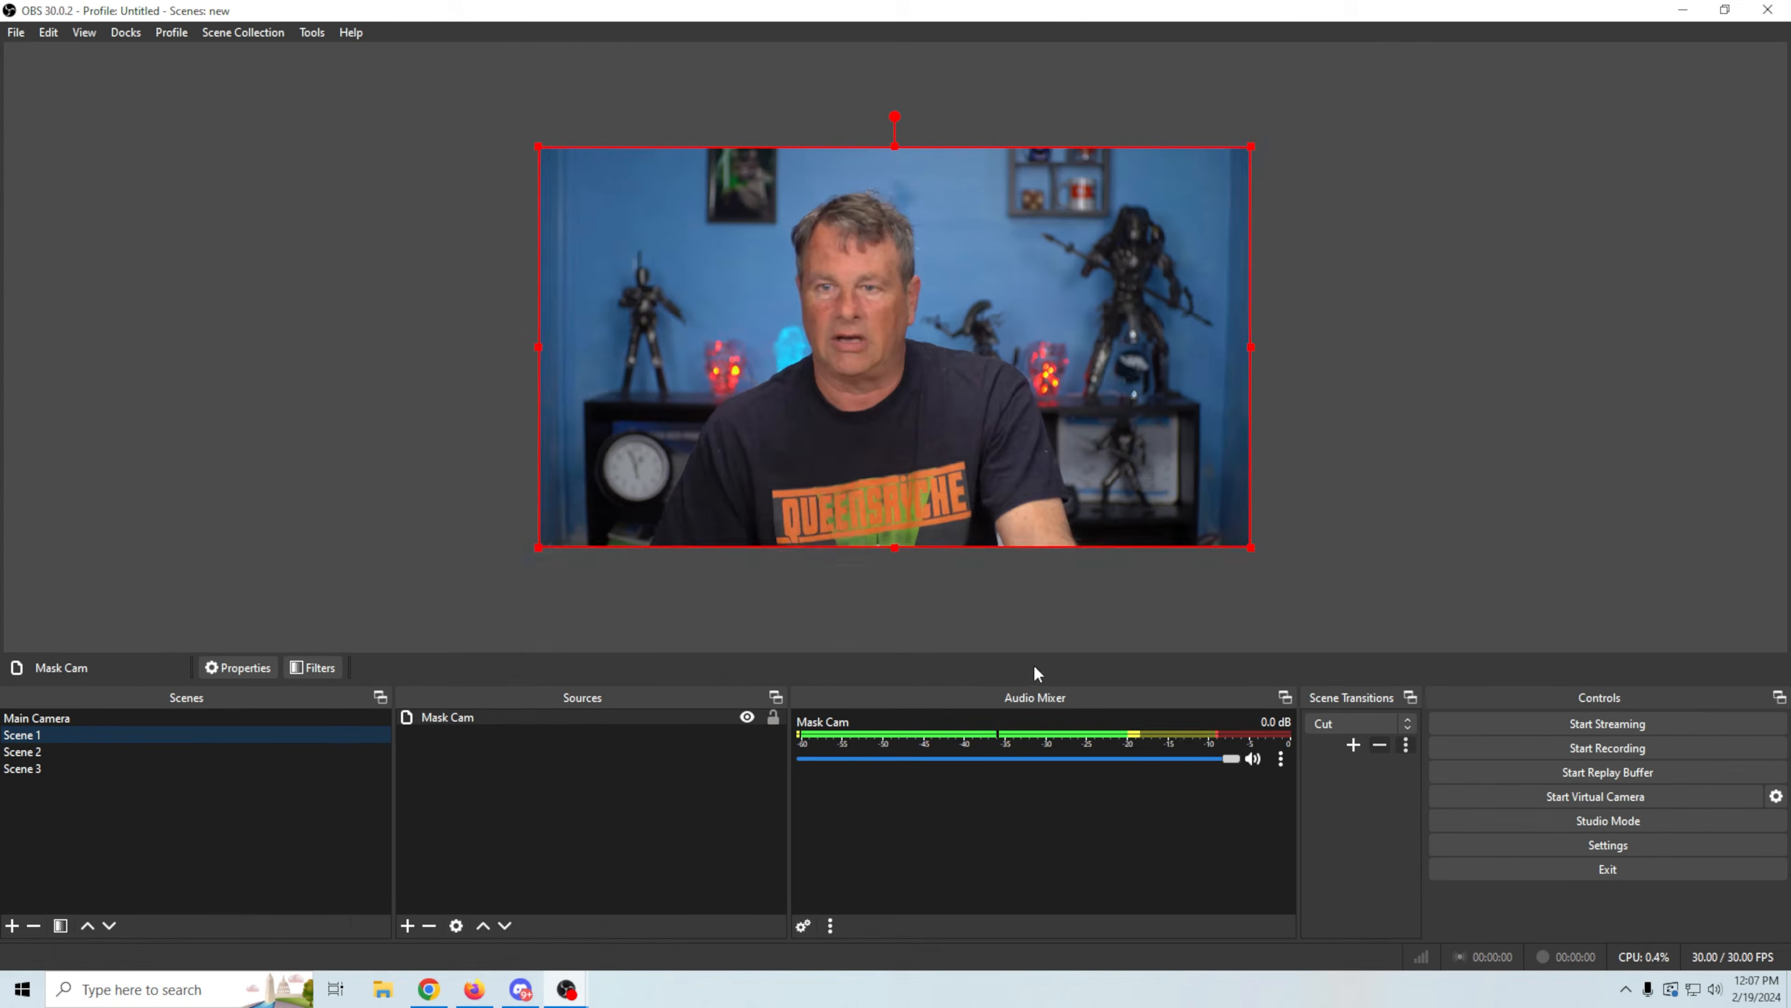
Step: Add an Advanced Mask effect filter with its default name to the Mask Cam source
right_click(362, 763)
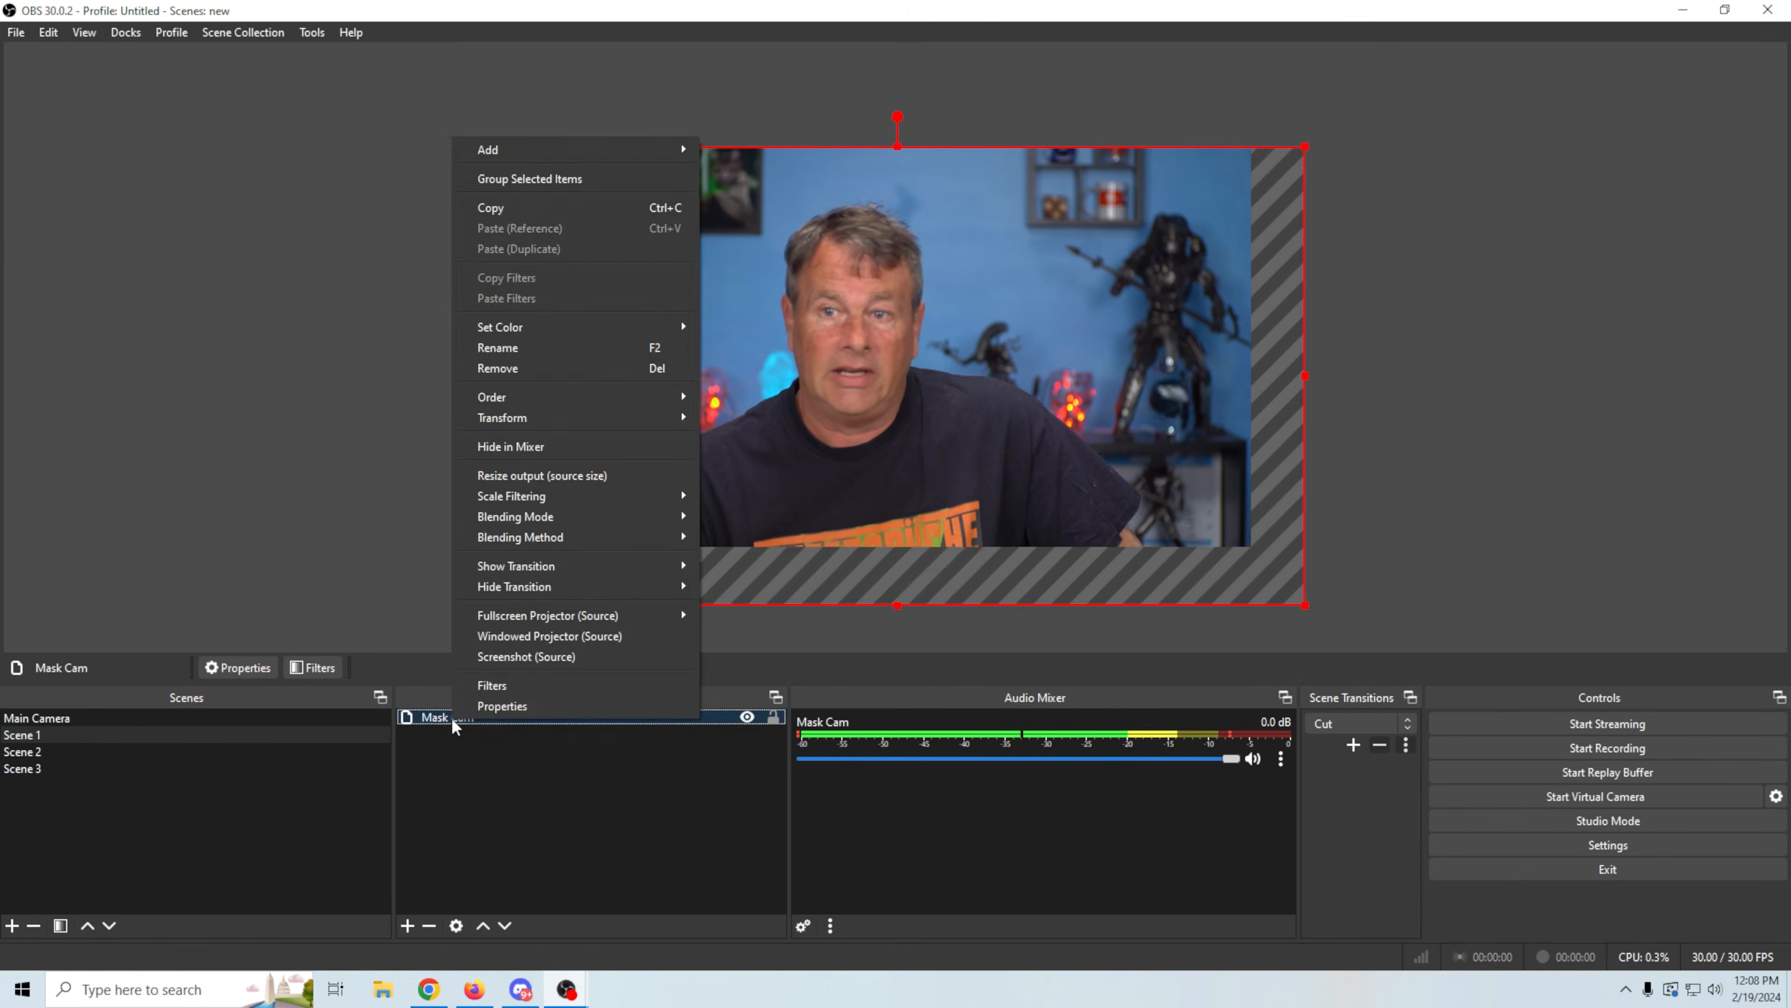
click(493, 687)
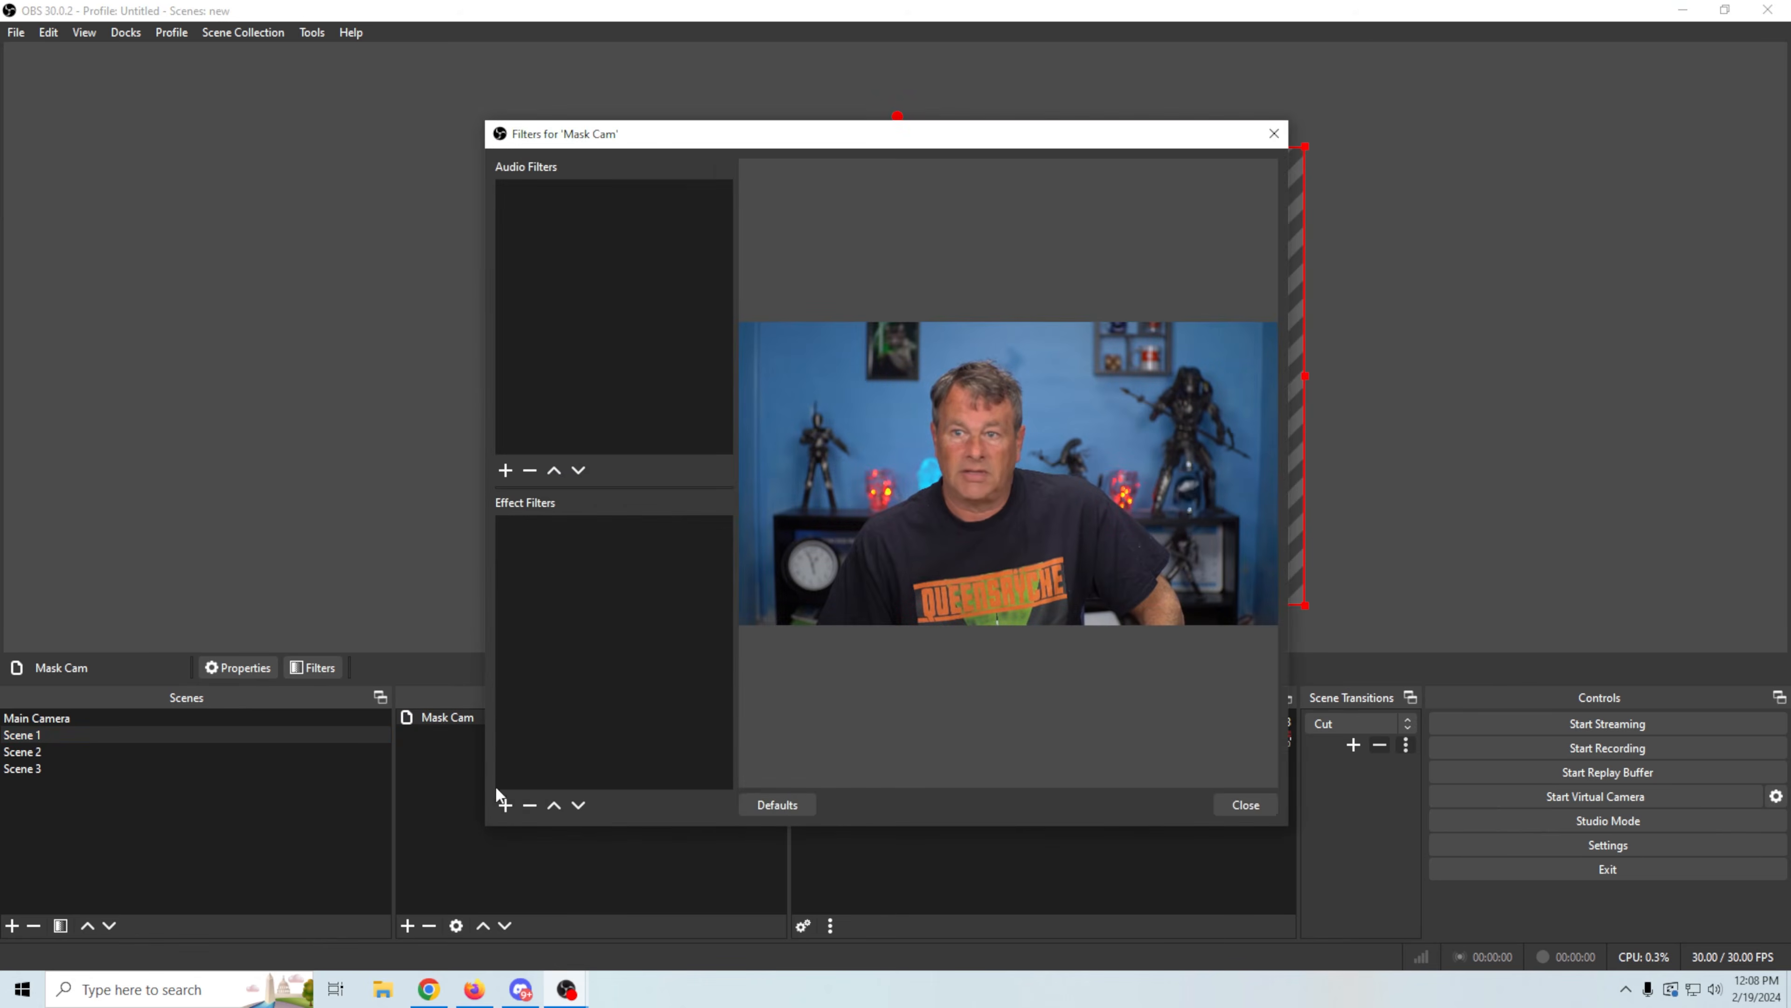
click(506, 804)
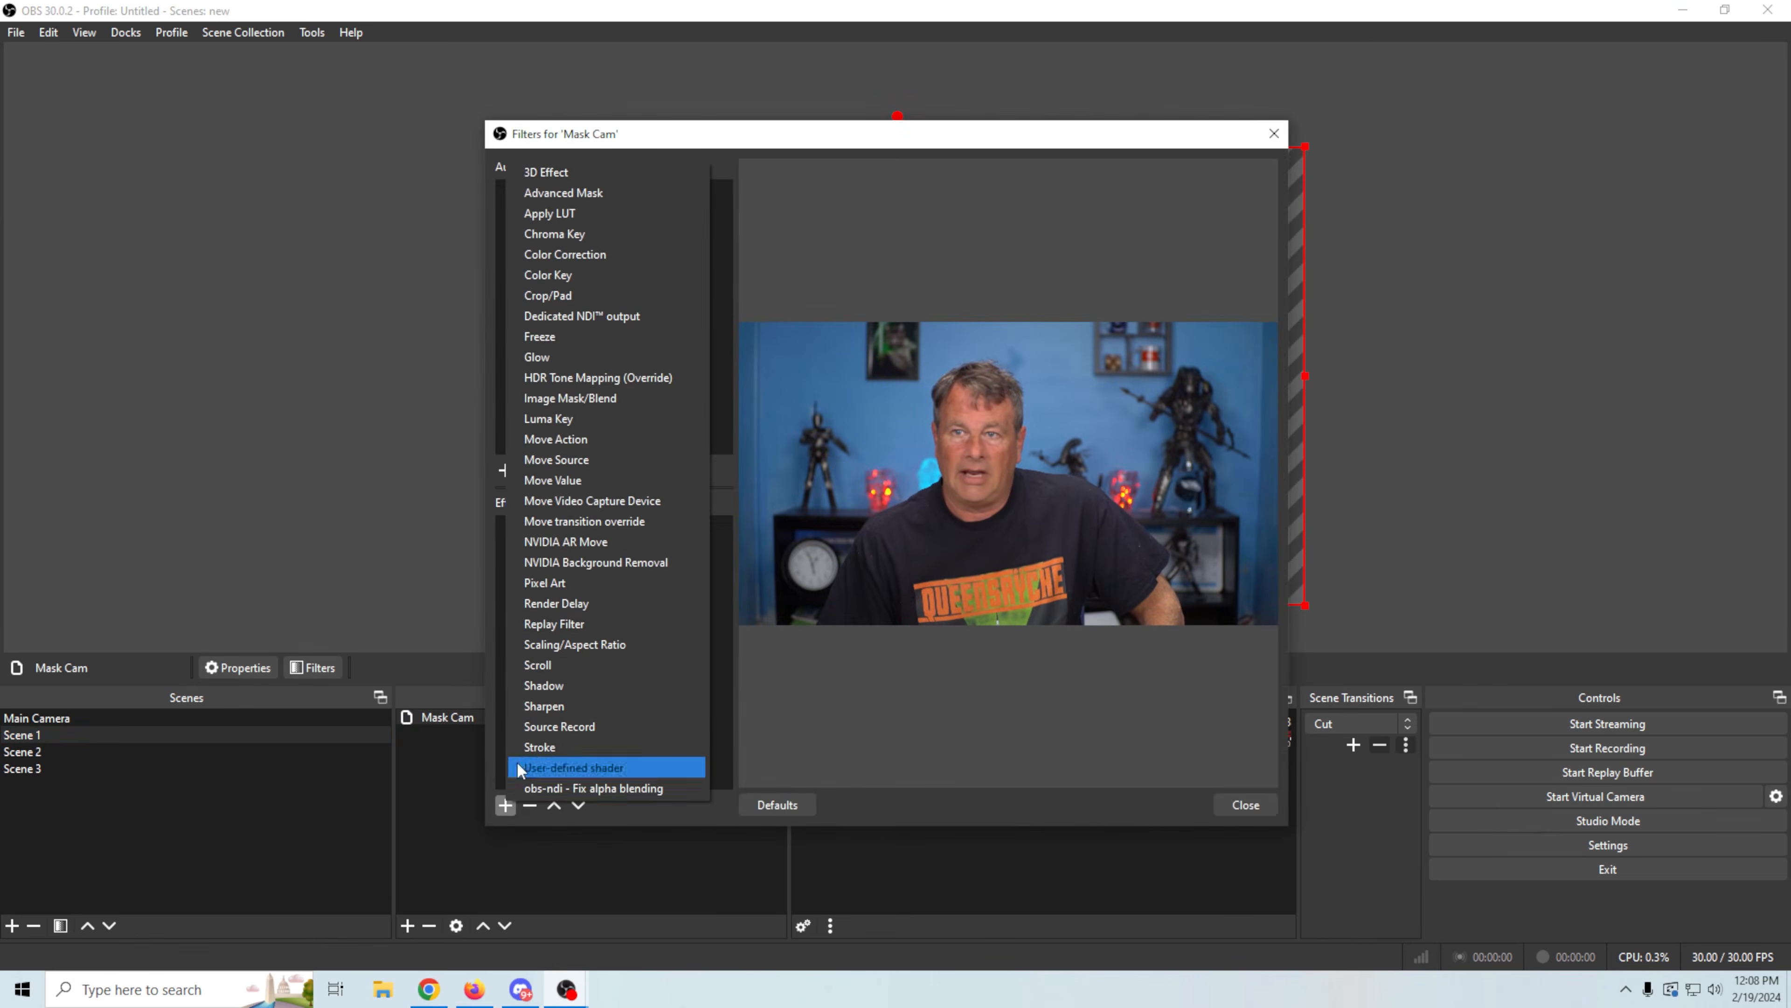
click(562, 185)
key(Return)
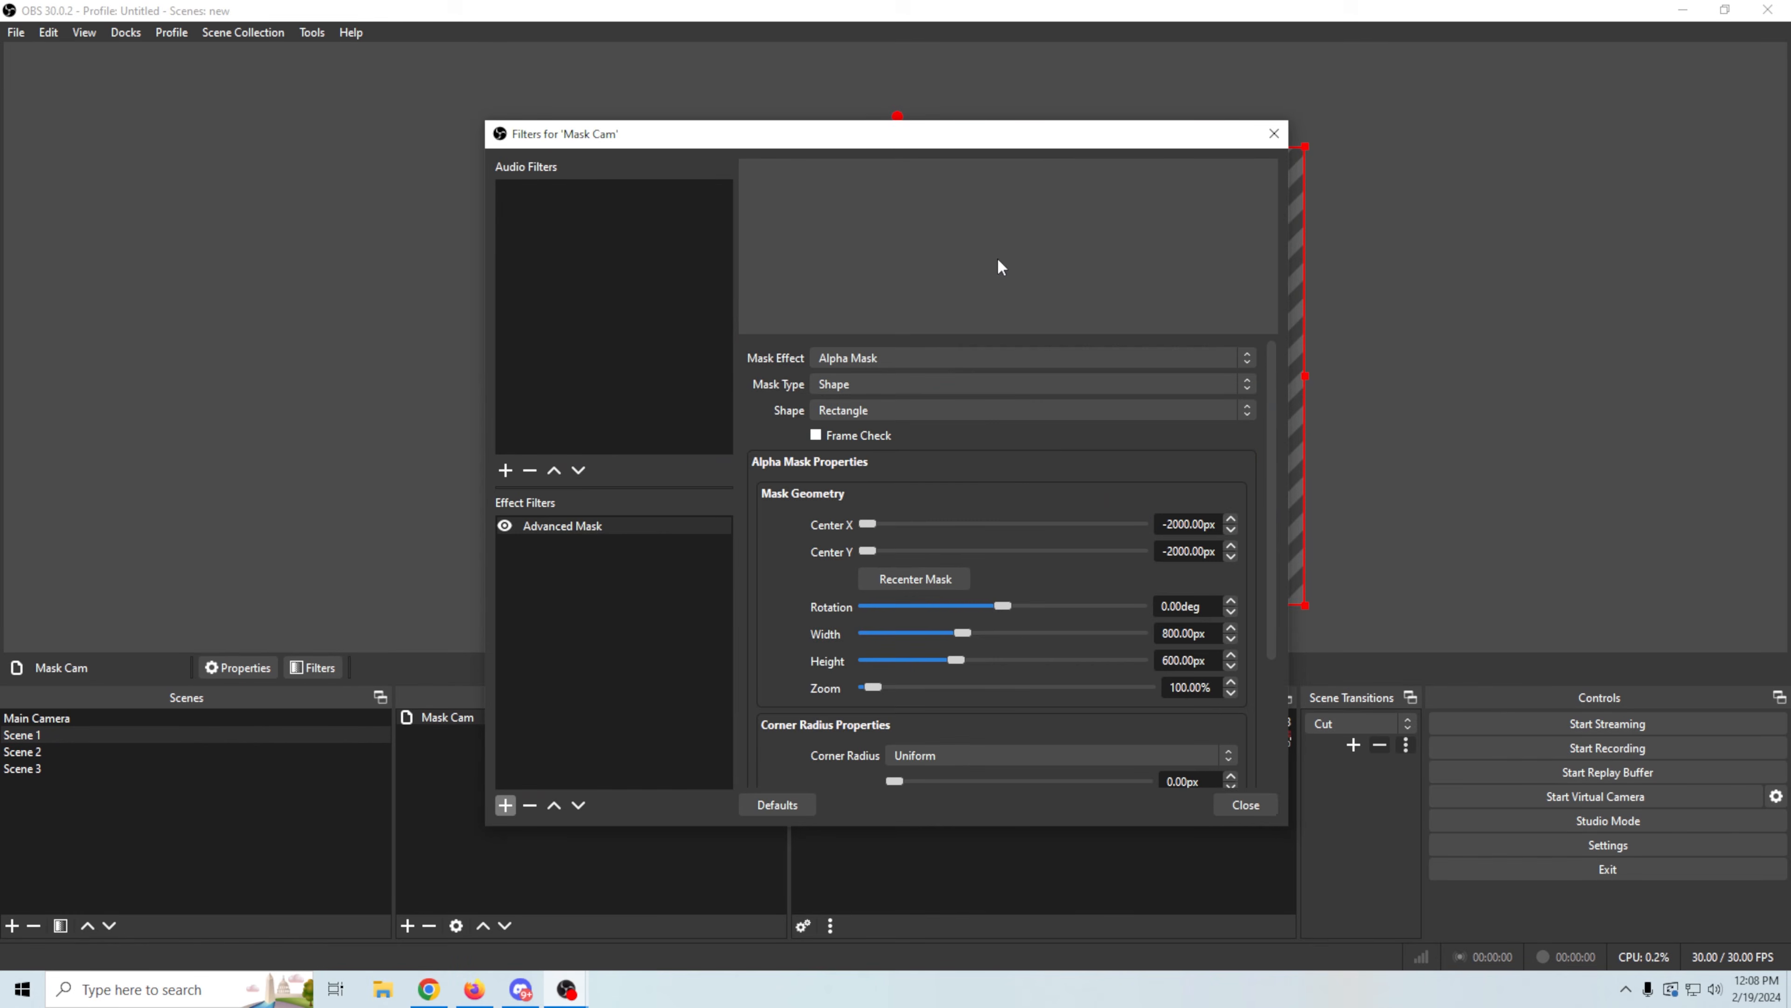
Step: Resize the Mask Cam source to fit the canvas, moving the filters window aside to uncover the preview
drag(1022, 150, 593, 223)
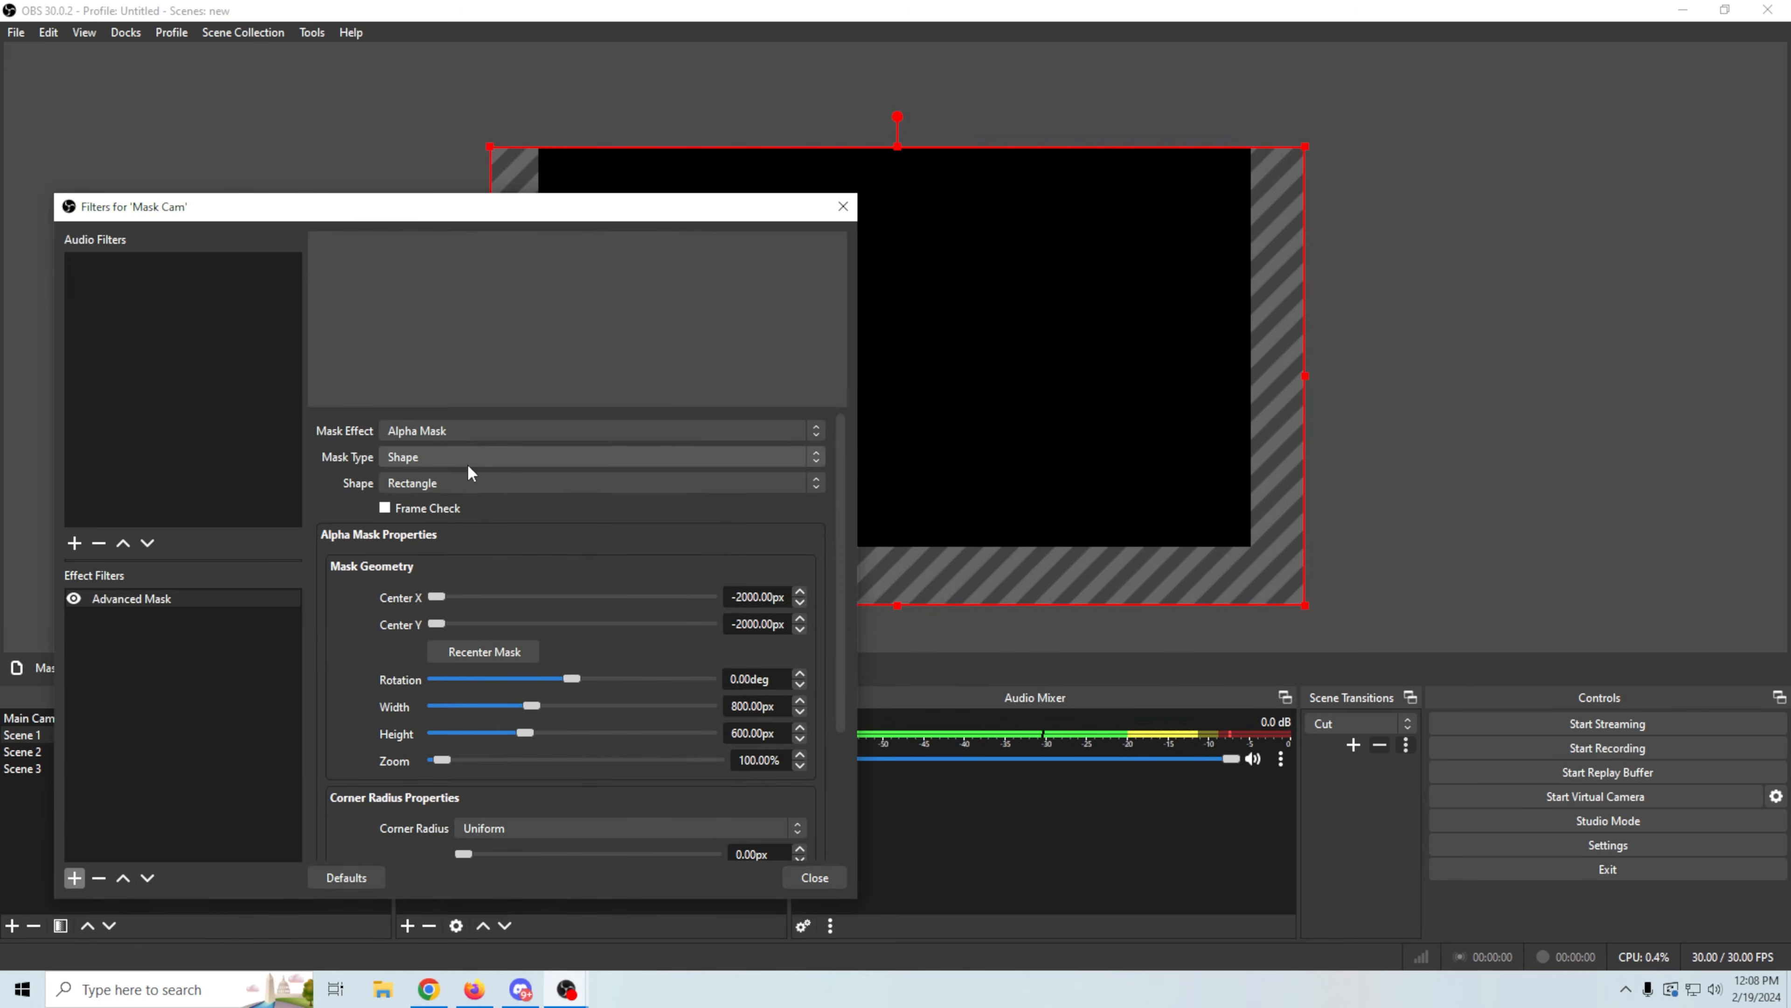
drag(502, 223, 312, 474)
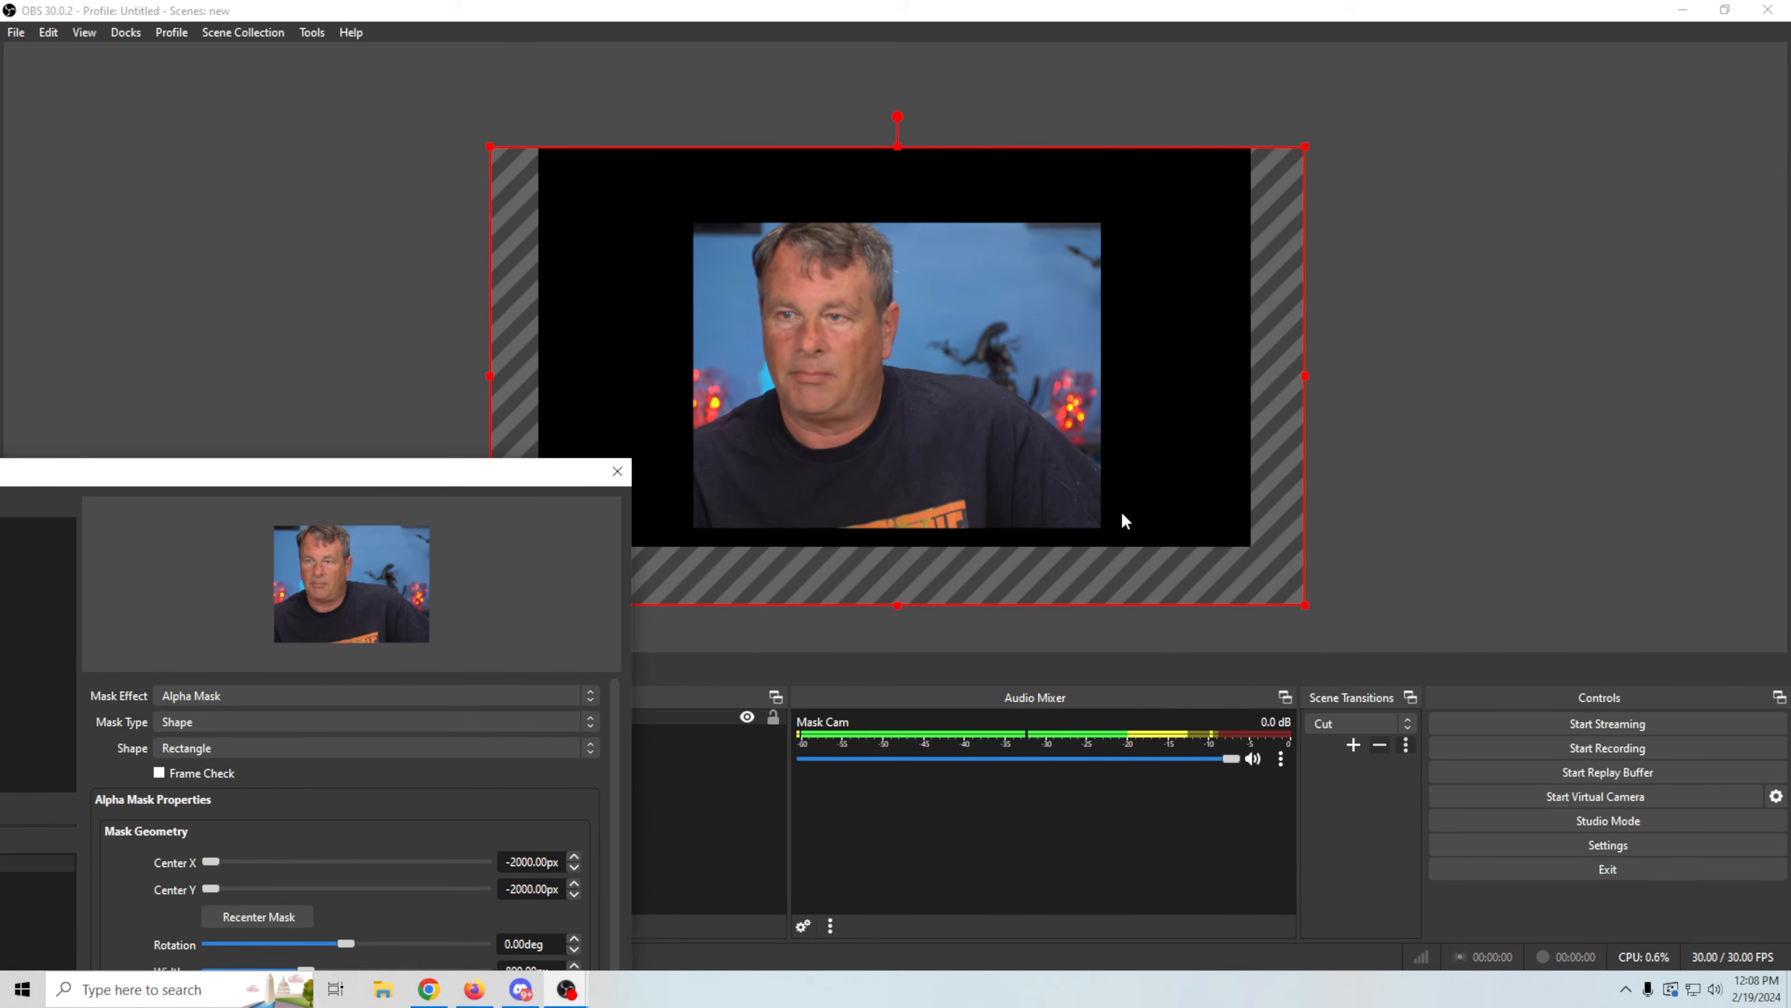
drag(1304, 603, 1249, 572)
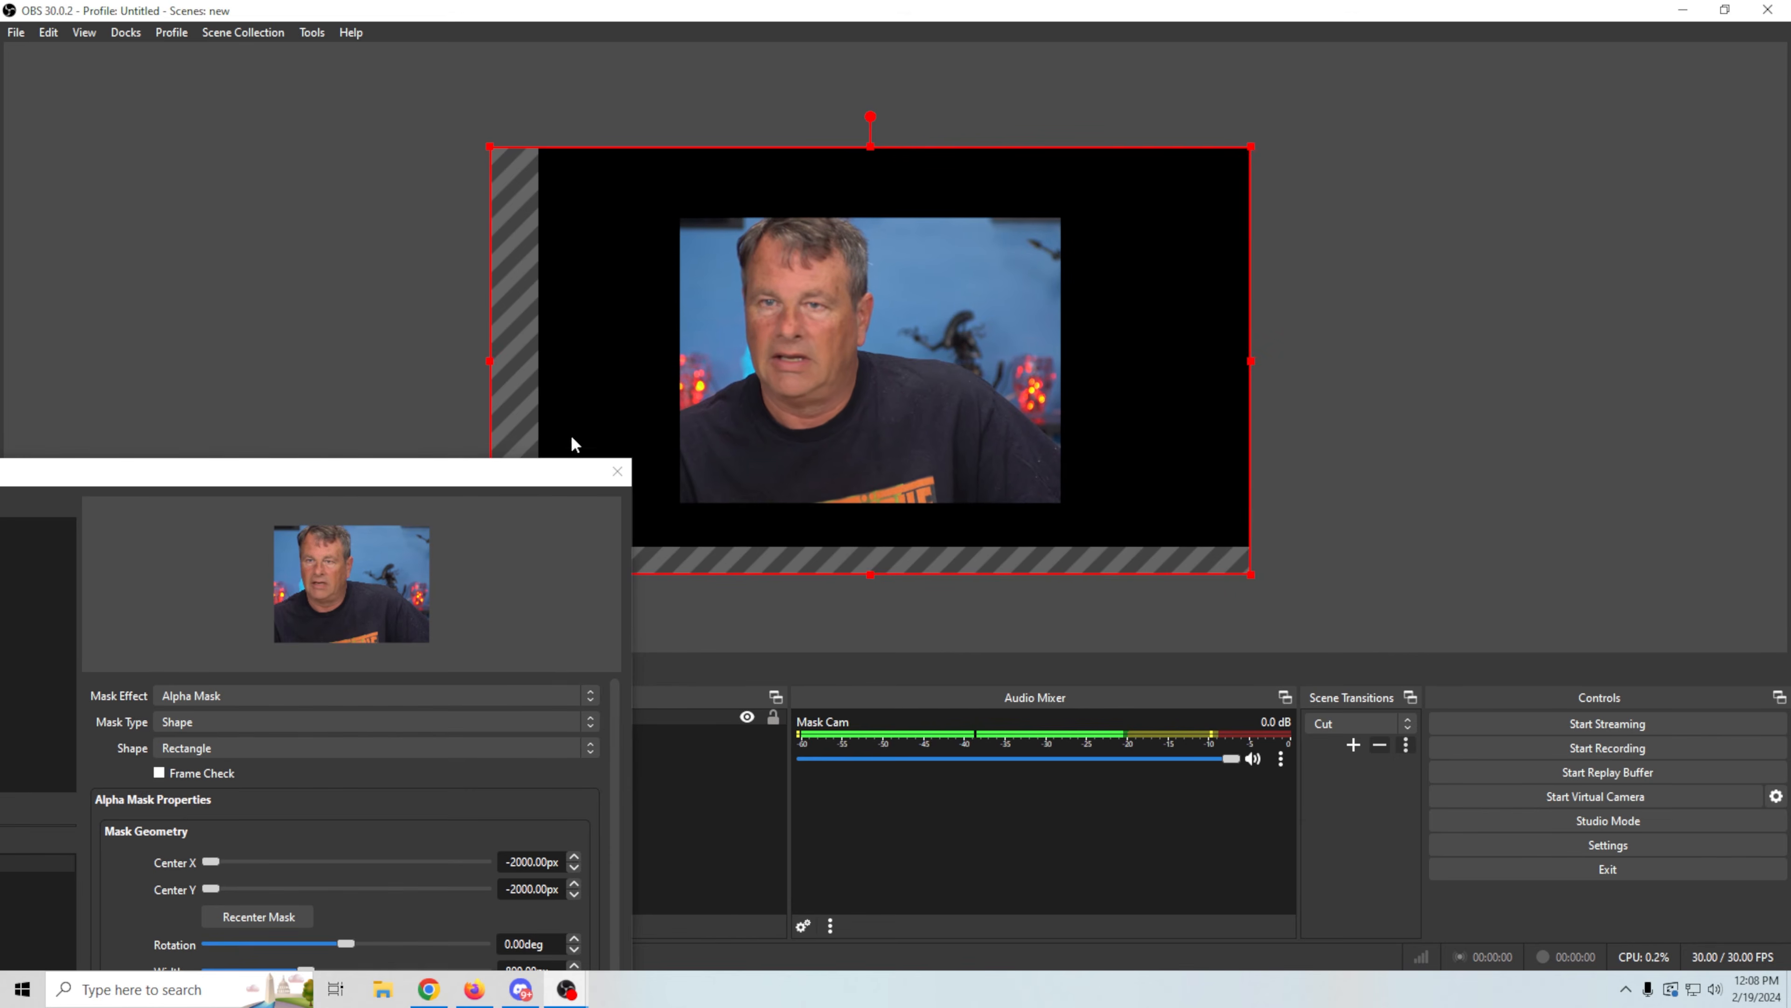
drag(490, 361, 539, 356)
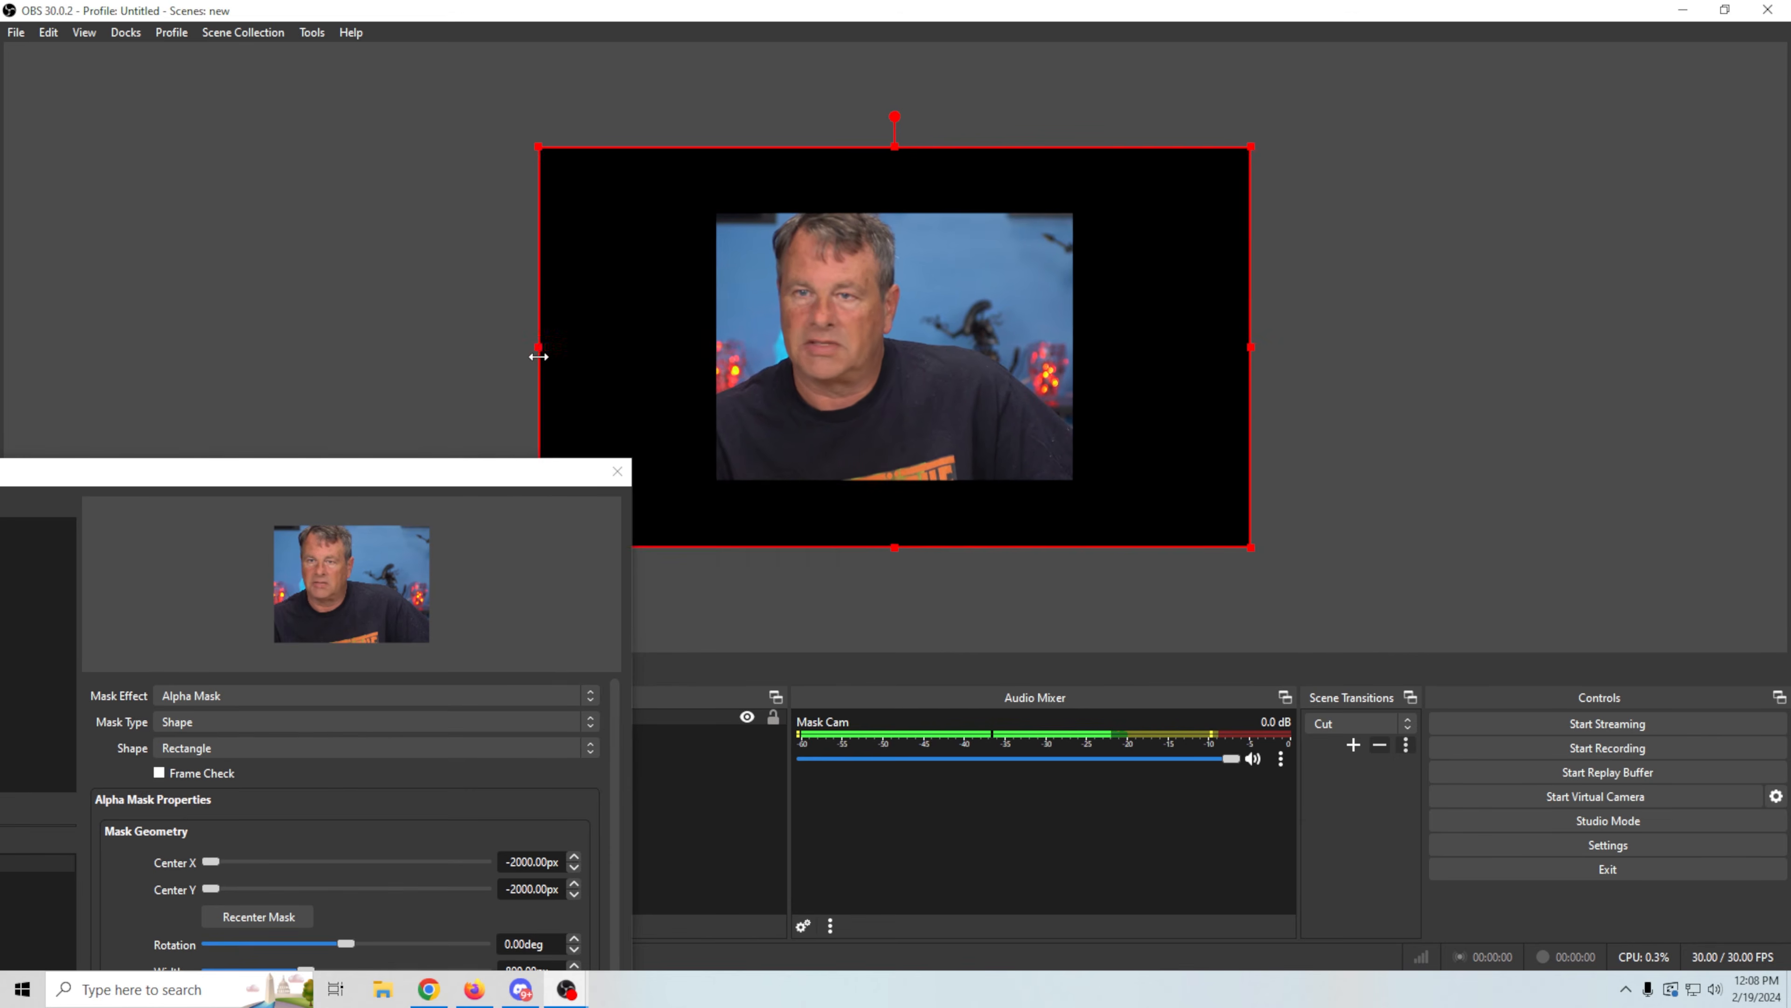
drag(416, 471, 626, 136)
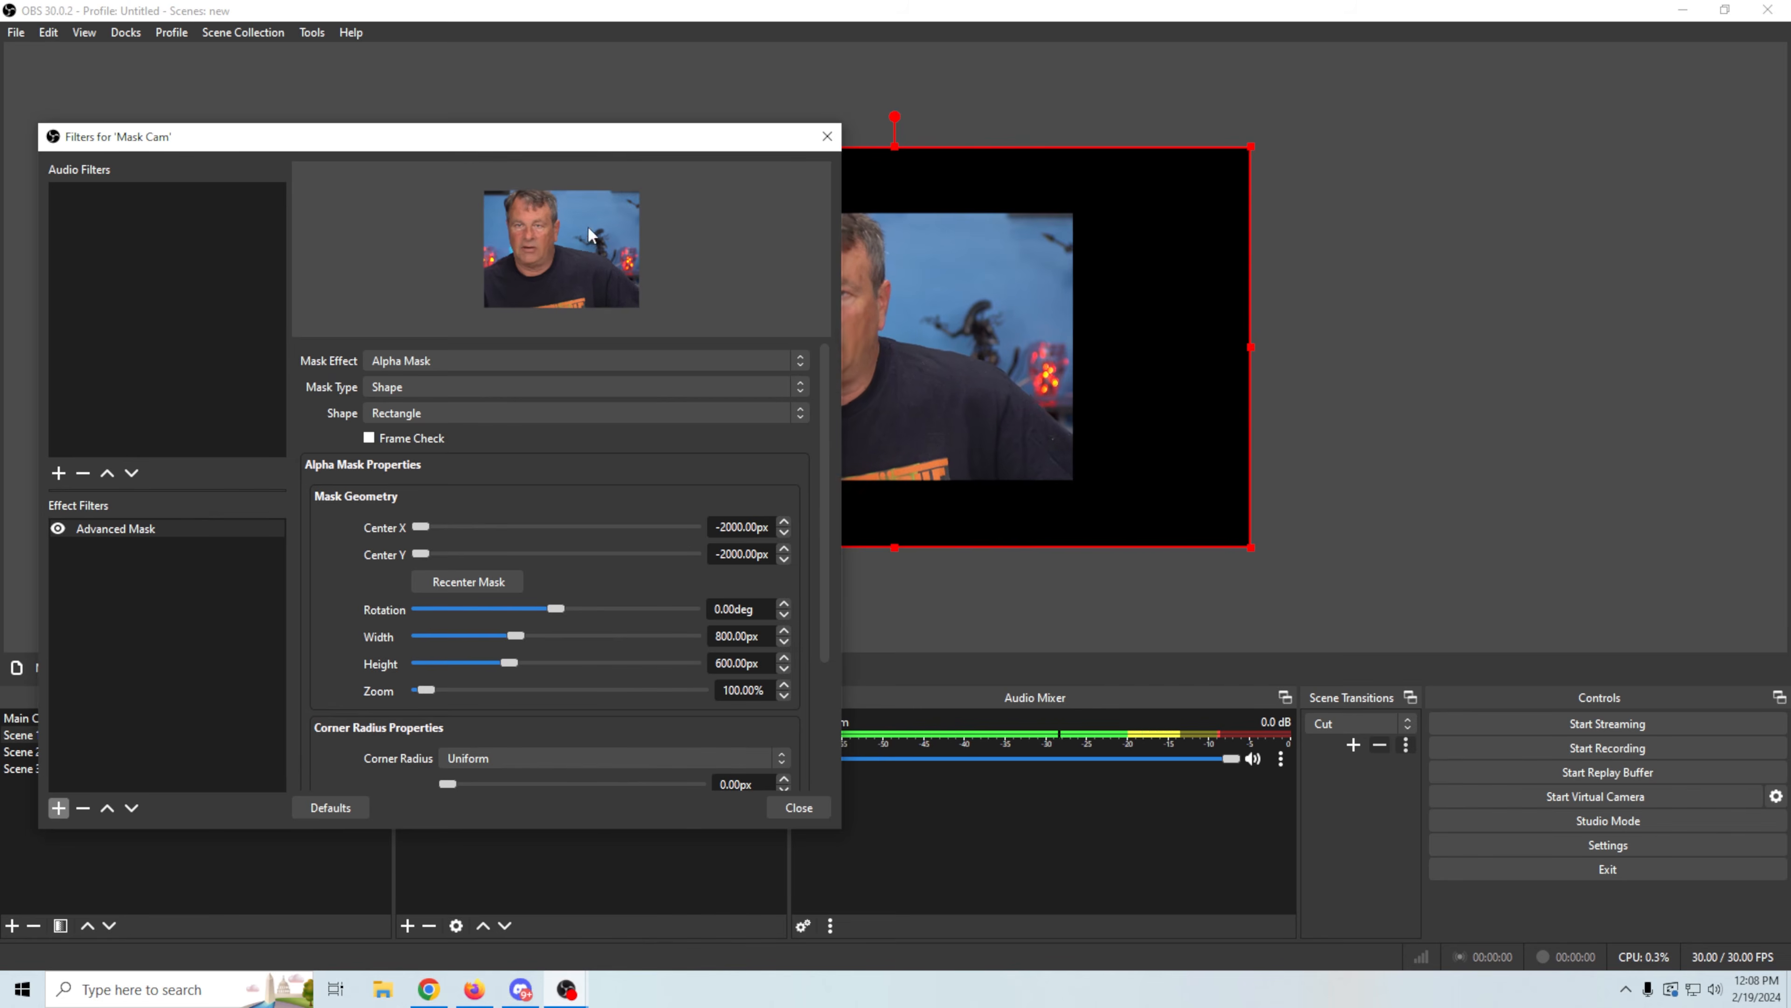
Step: Keep the Rectangle mask shape and position its center at X 804 px and Y 447 px
click(795, 415)
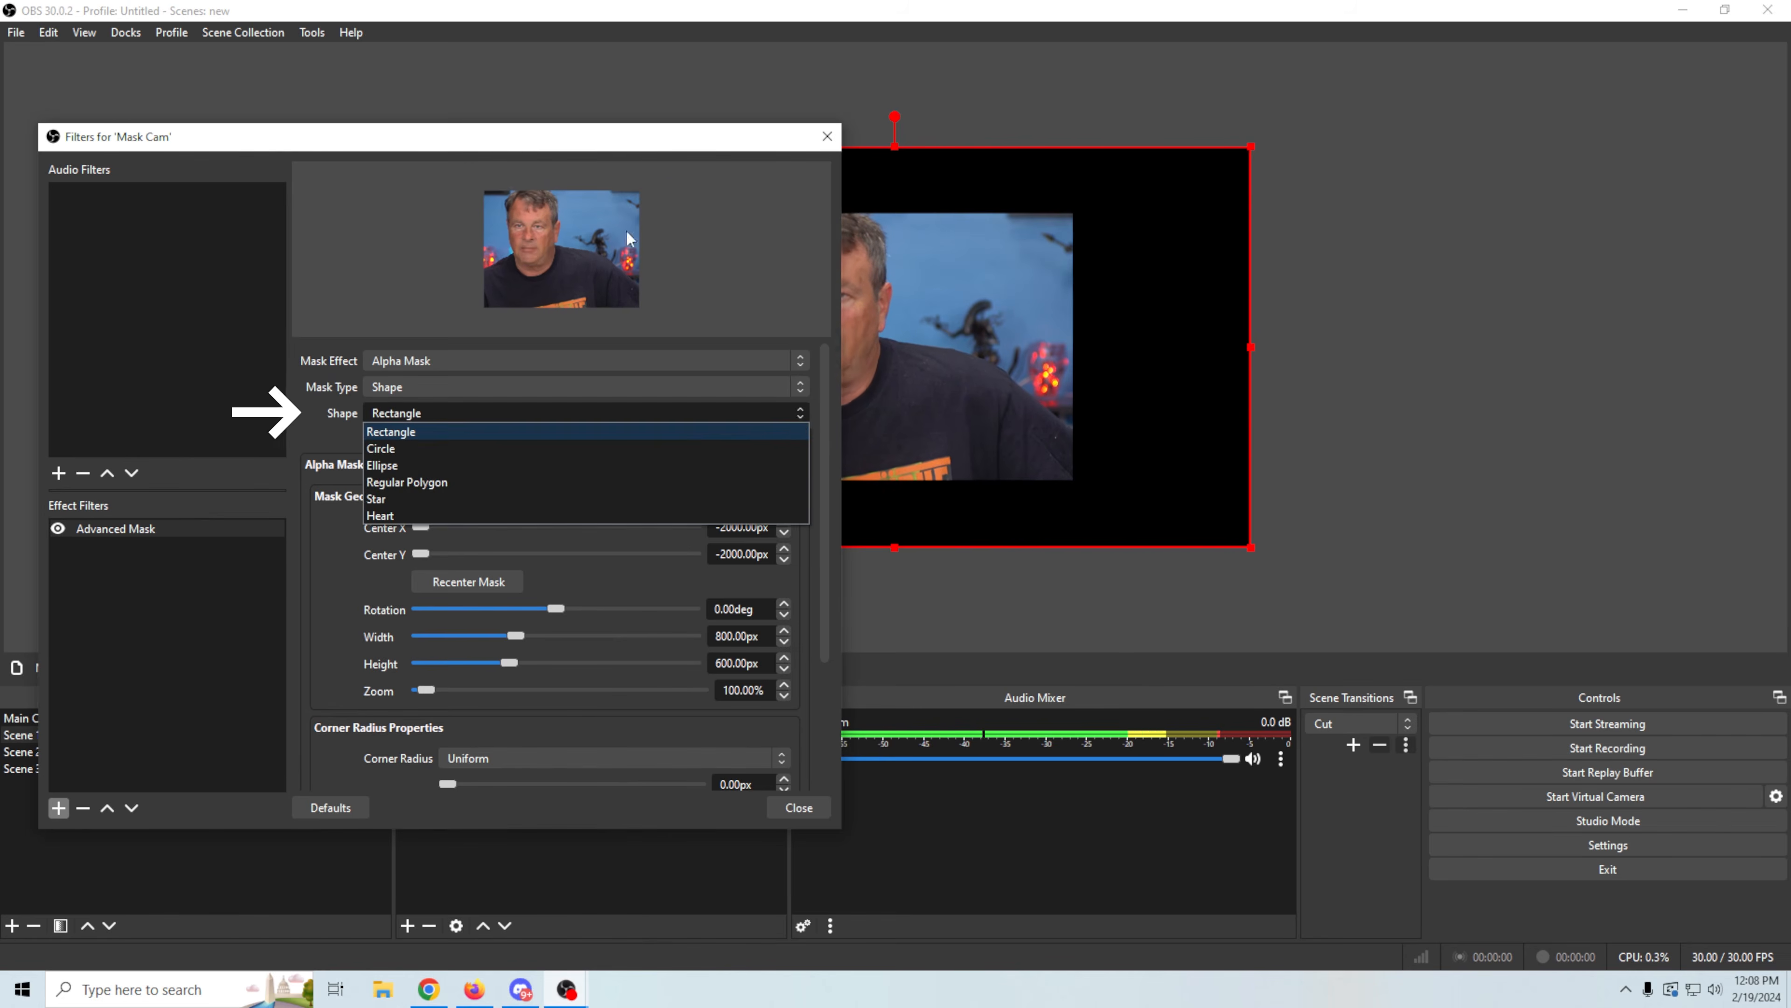
click(686, 148)
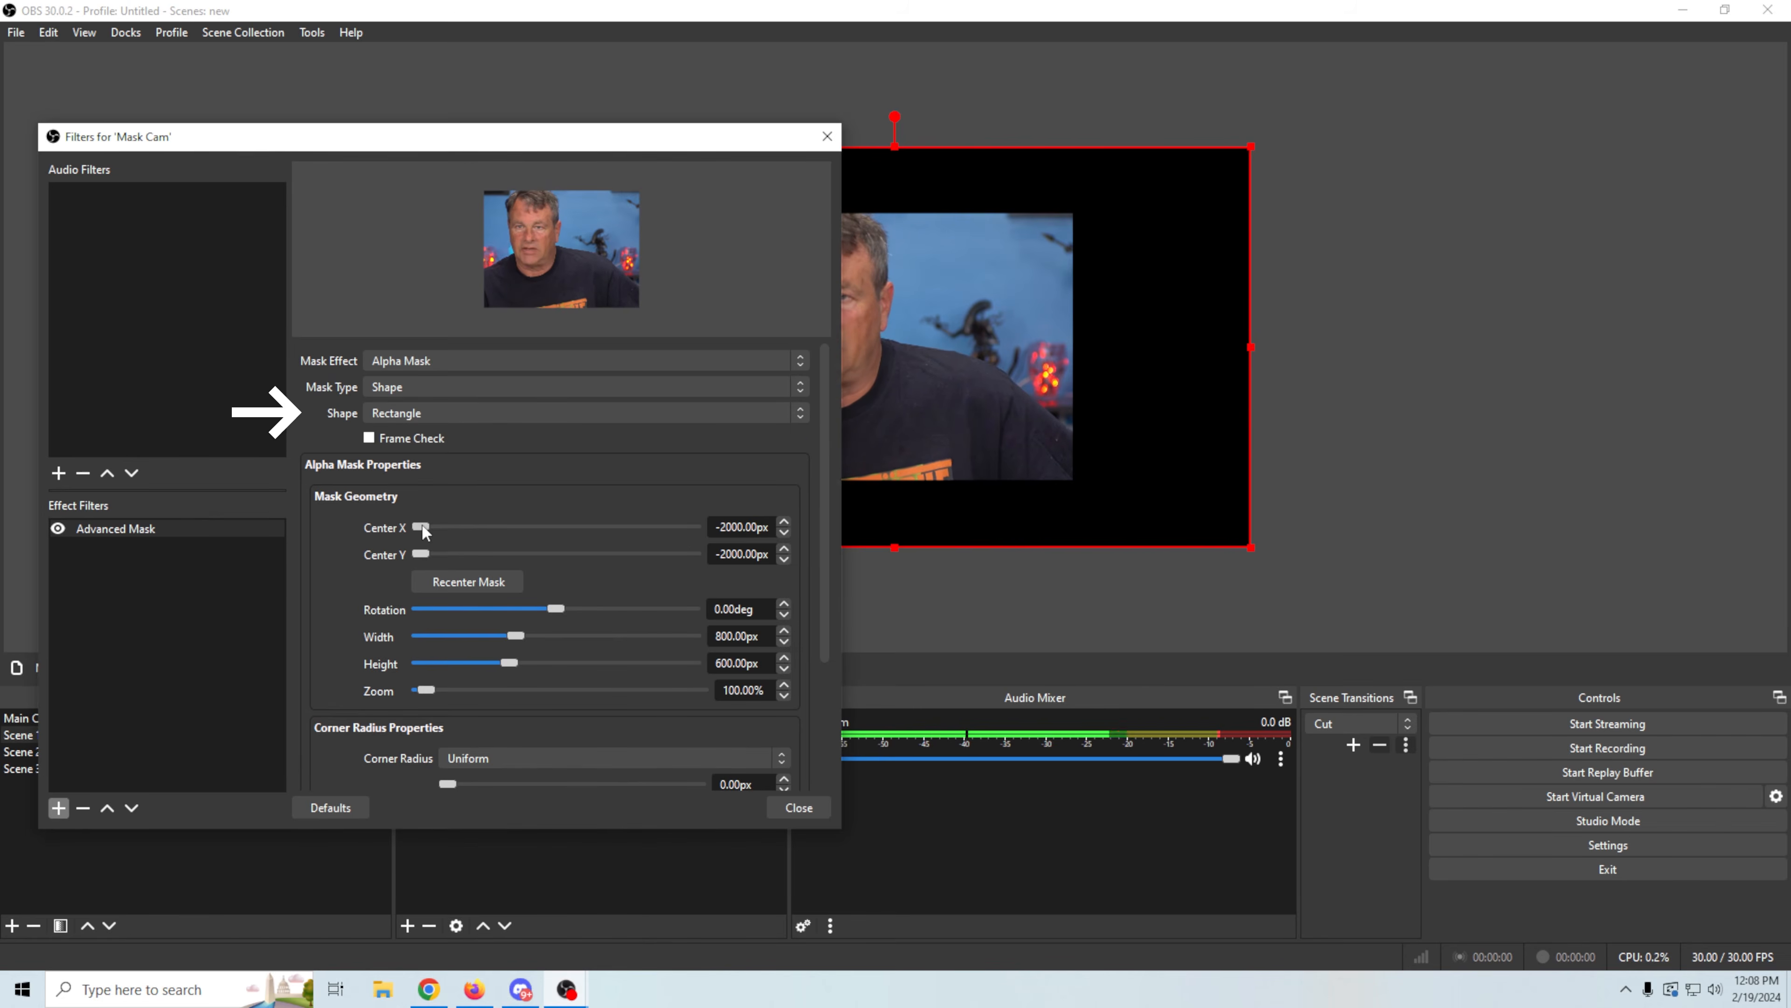
drag(421, 528, 500, 554)
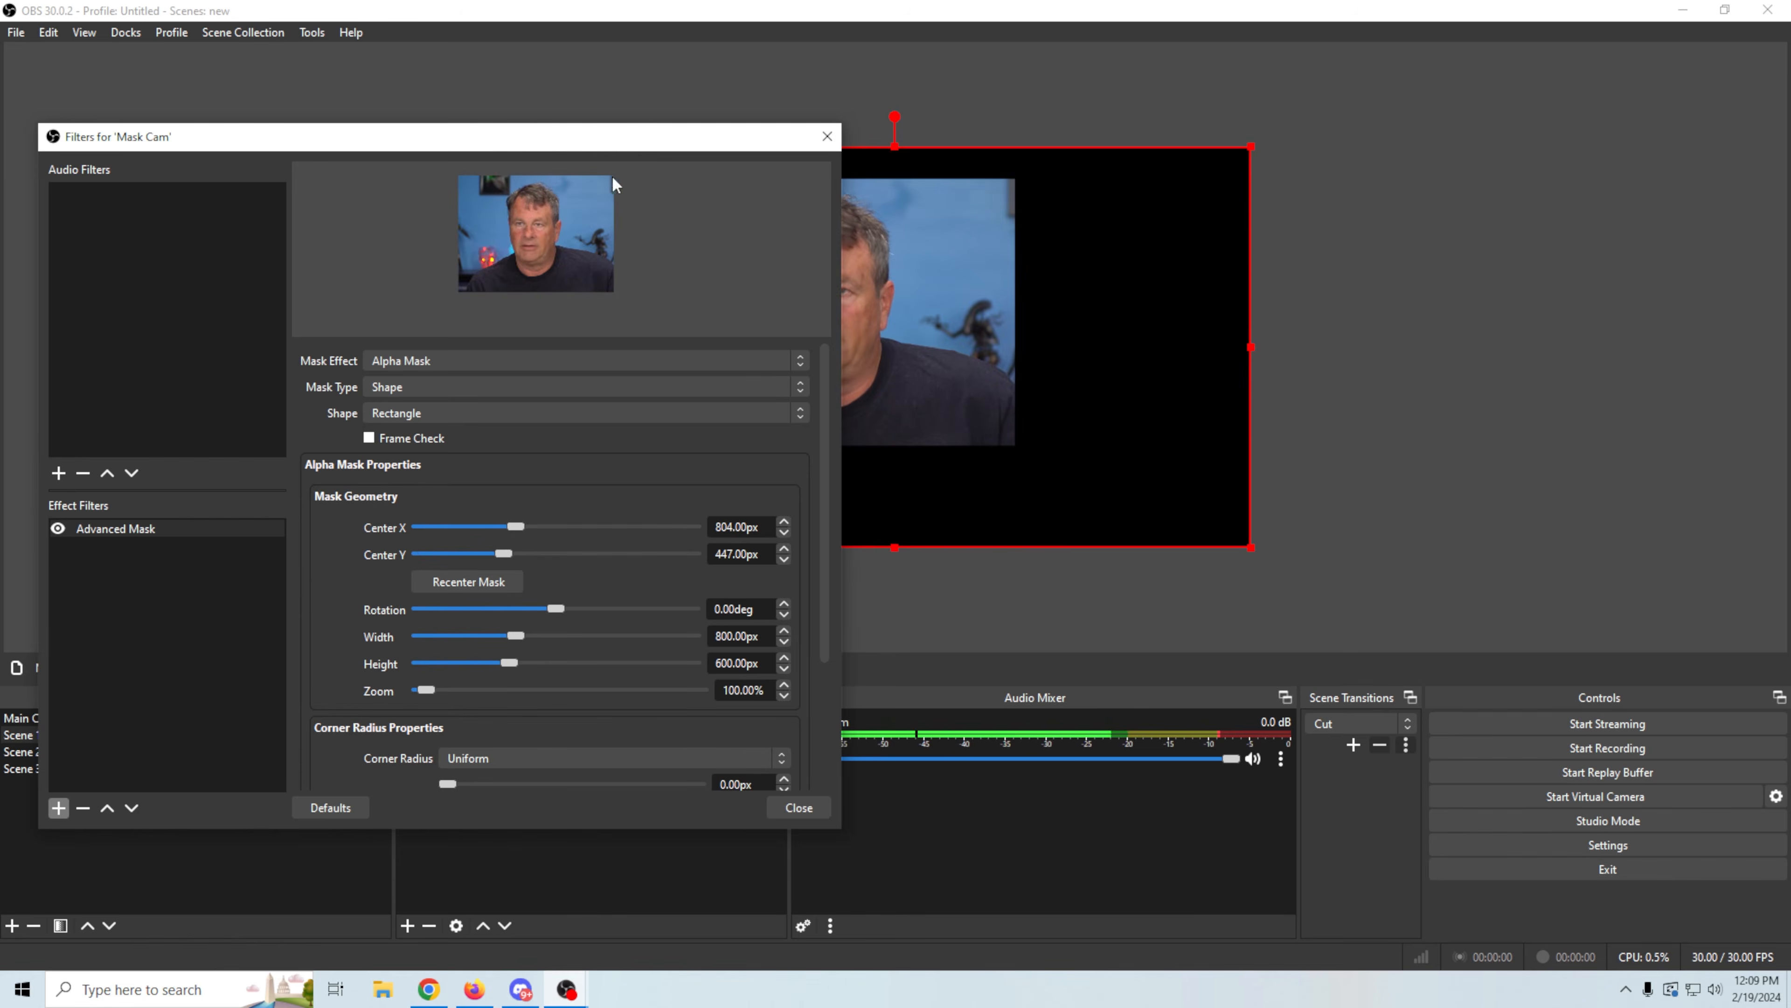
Step: Rotate the rectangle mask to 30 degrees and resize it to 584 px wide by 474 px high
drag(628, 144, 1525, 460)
drag(1528, 451, 538, 209)
drag(466, 668, 477, 668)
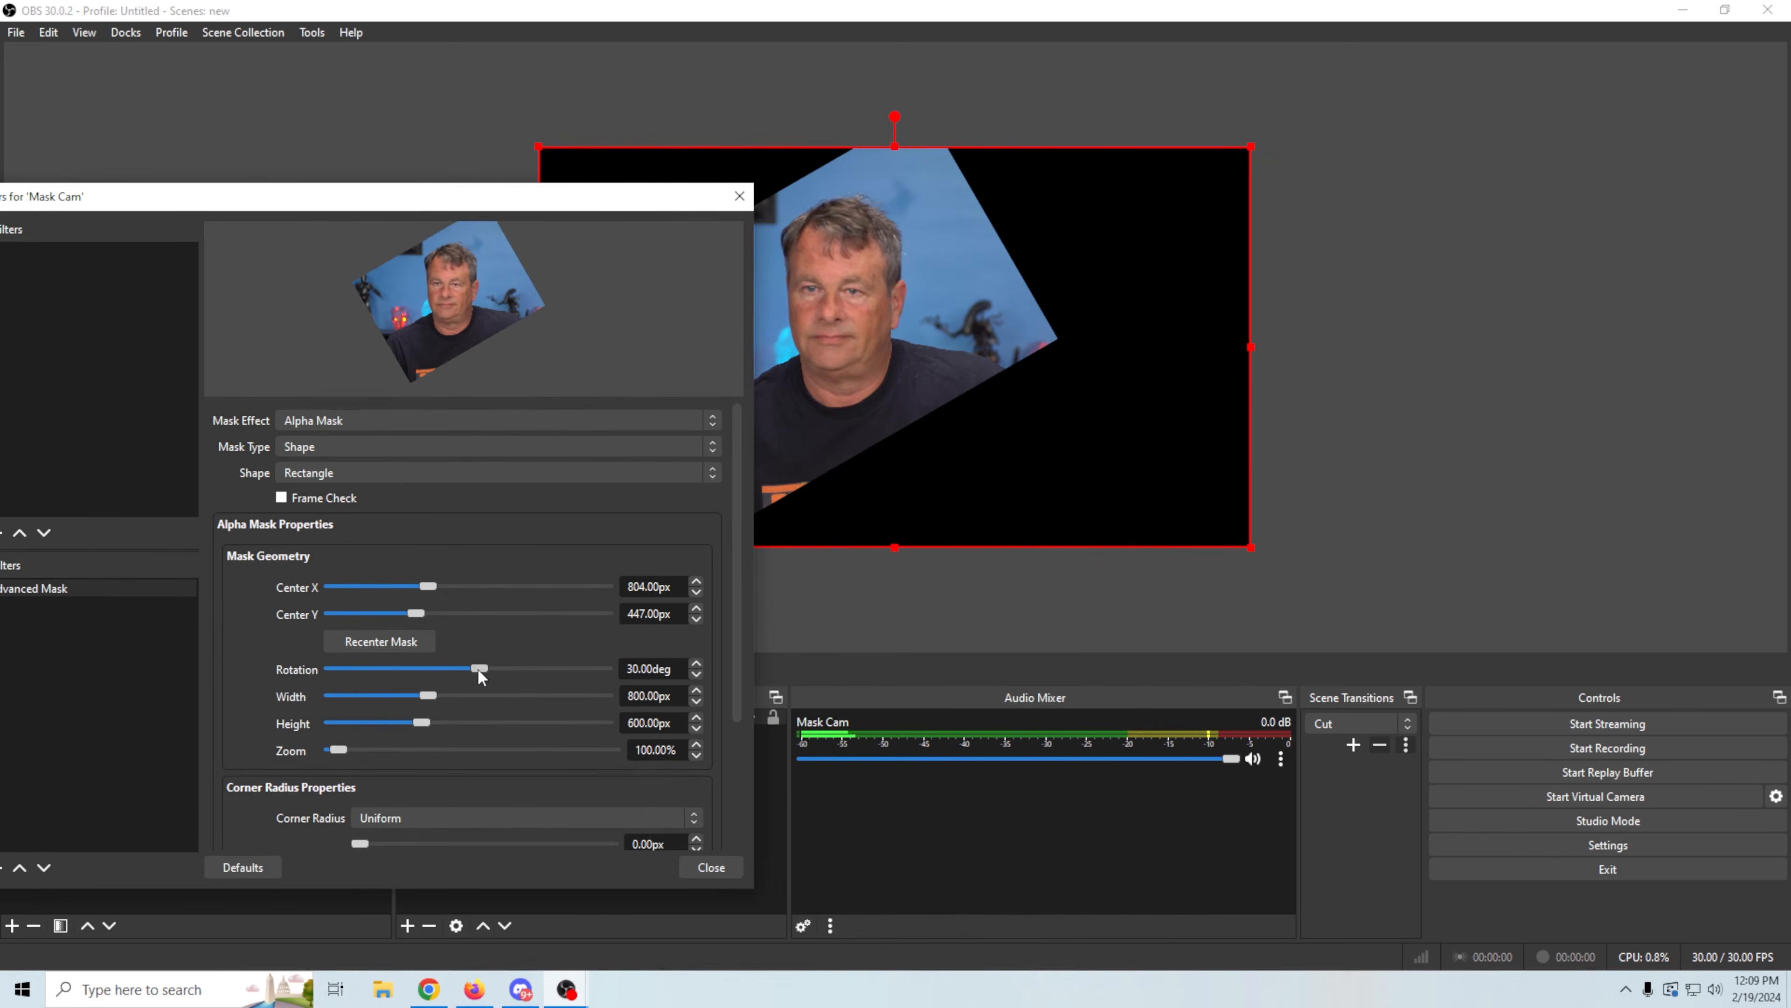
drag(426, 697, 415, 723)
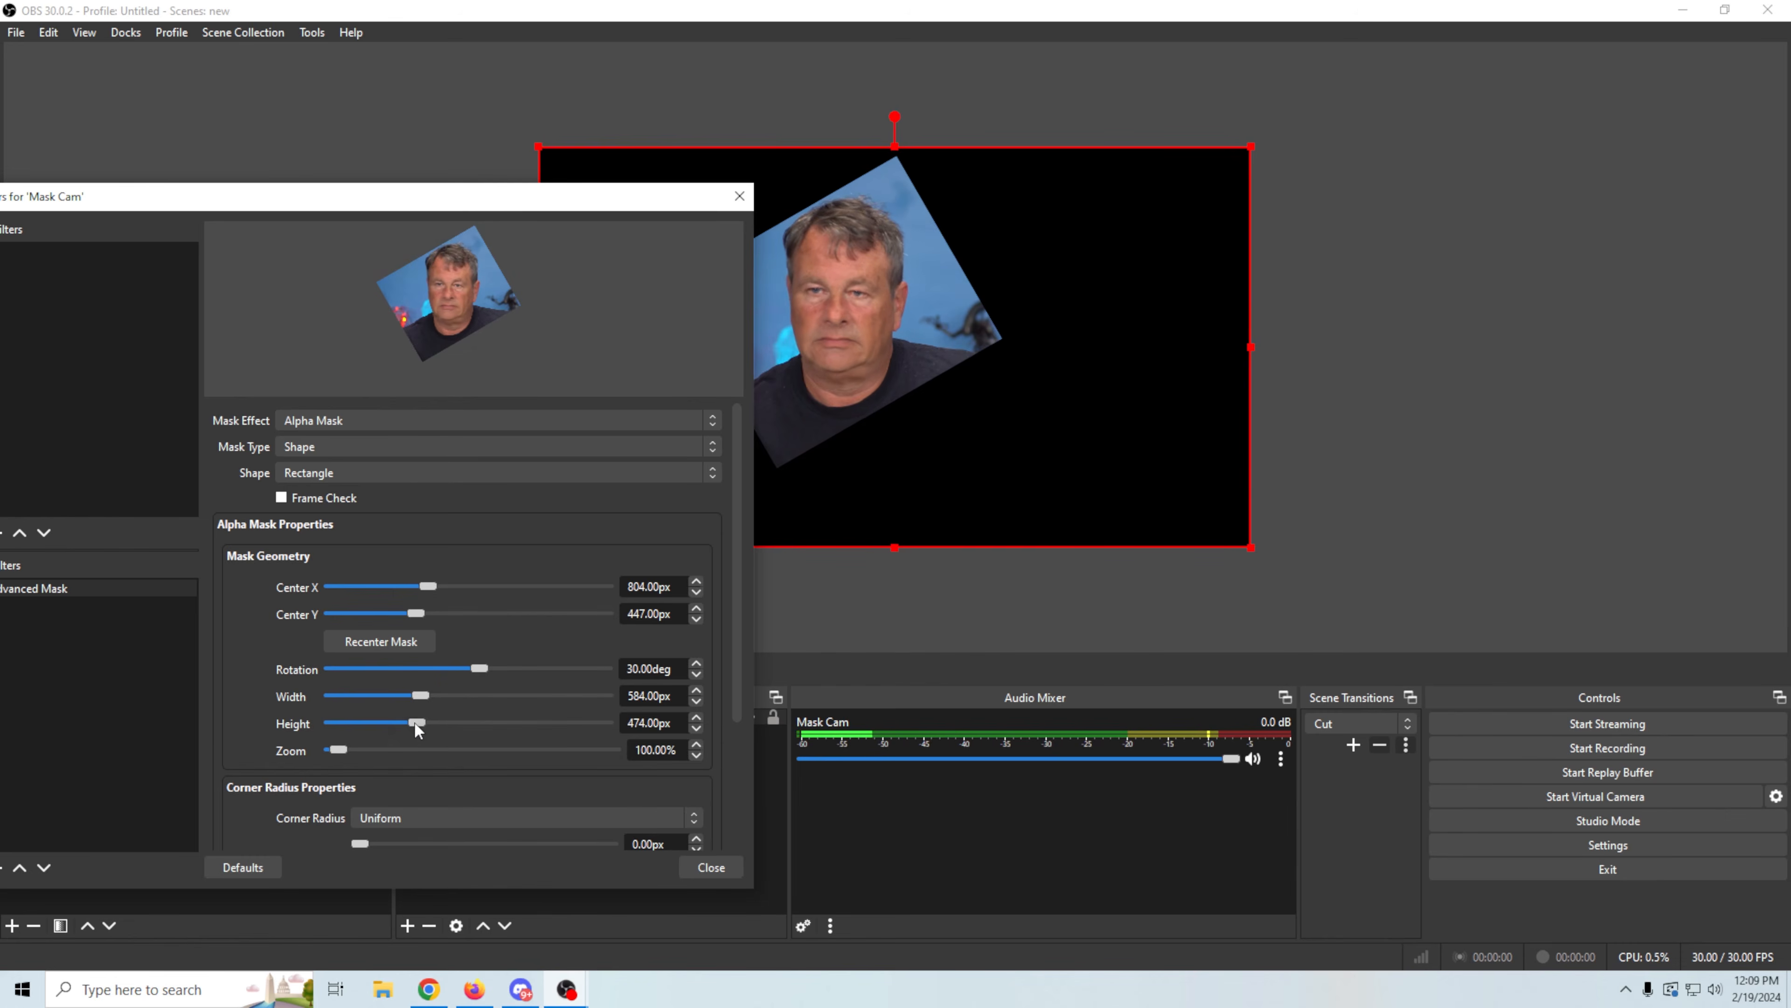
Step: Adjust the rectangle mask to 50 degrees rotation, 529 px height, 859 px Center X and 51% zoom
drag(474, 667, 484, 668)
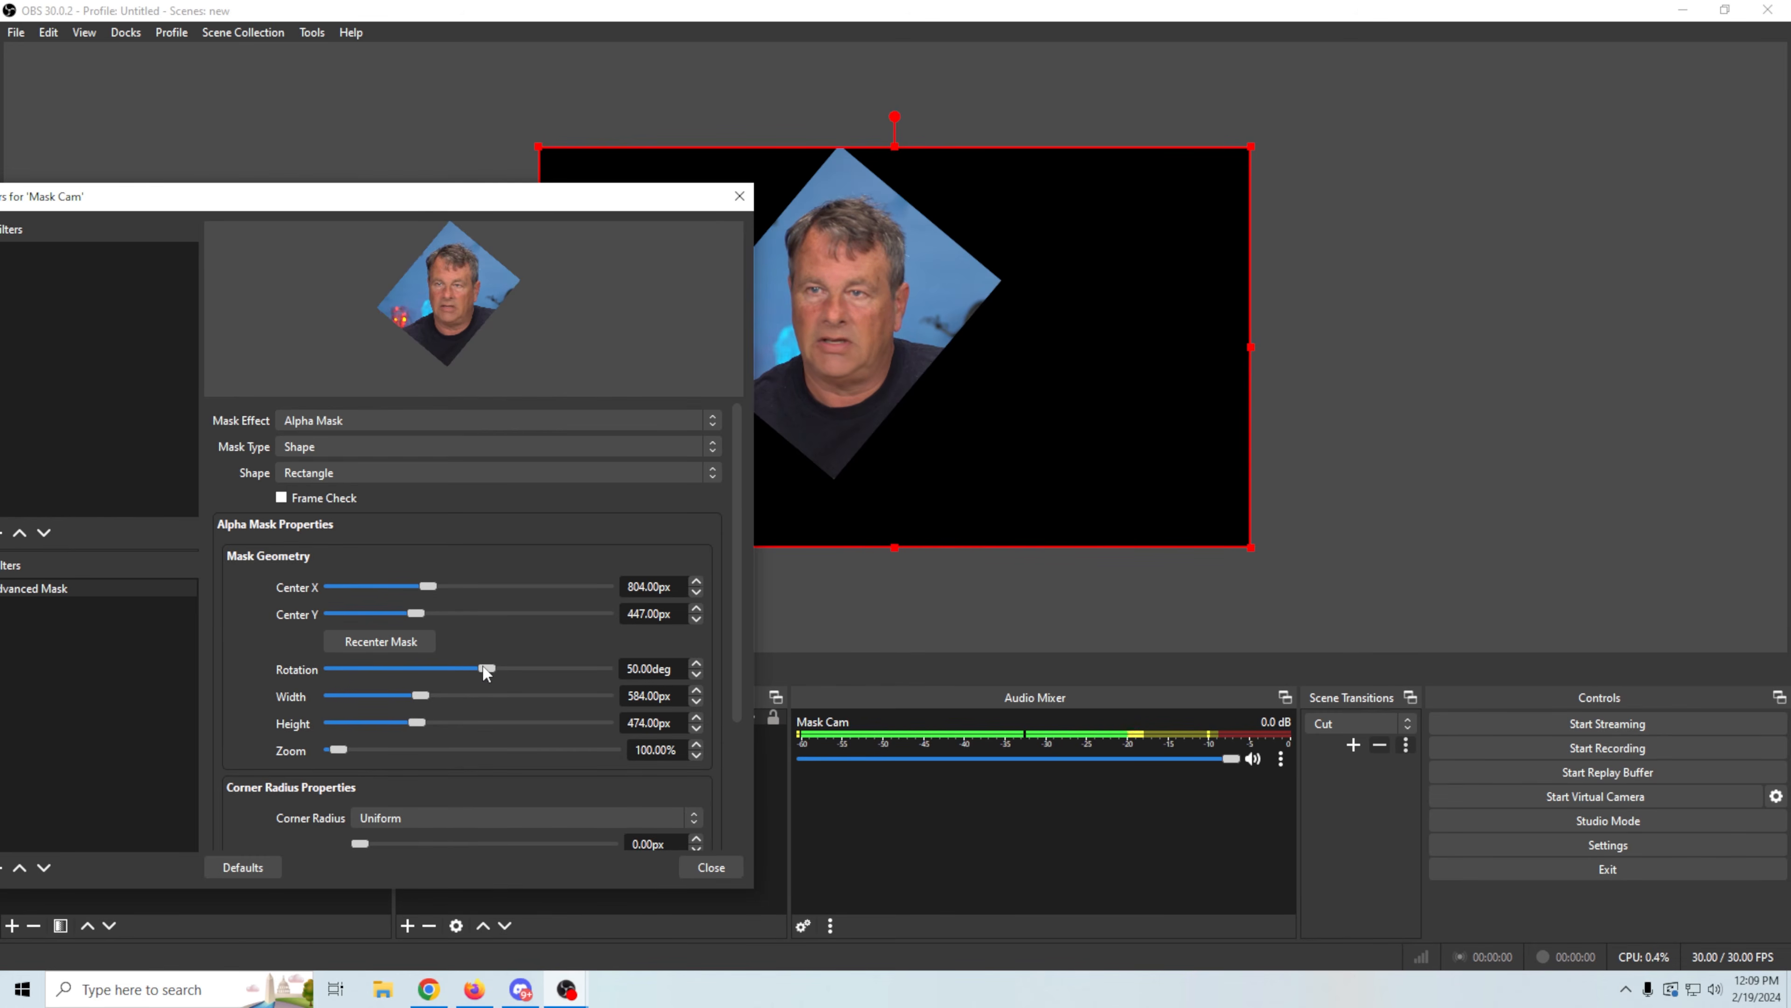
drag(415, 722, 418, 724)
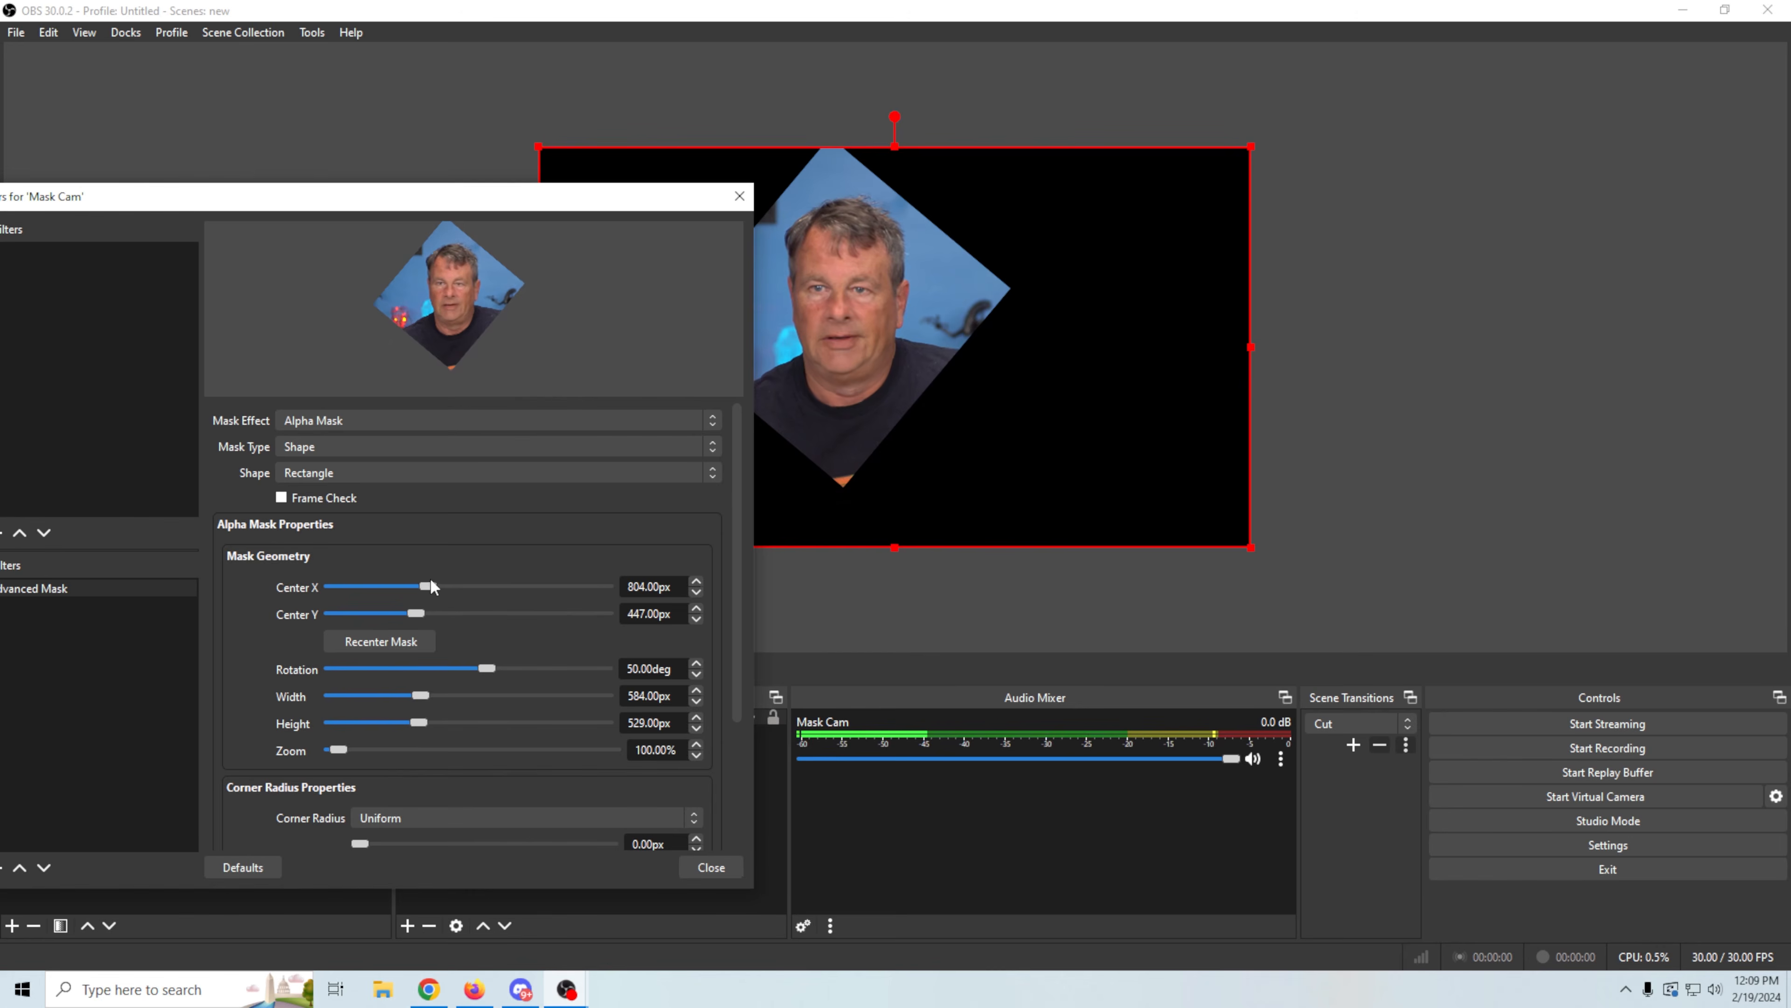
drag(427, 583, 429, 584)
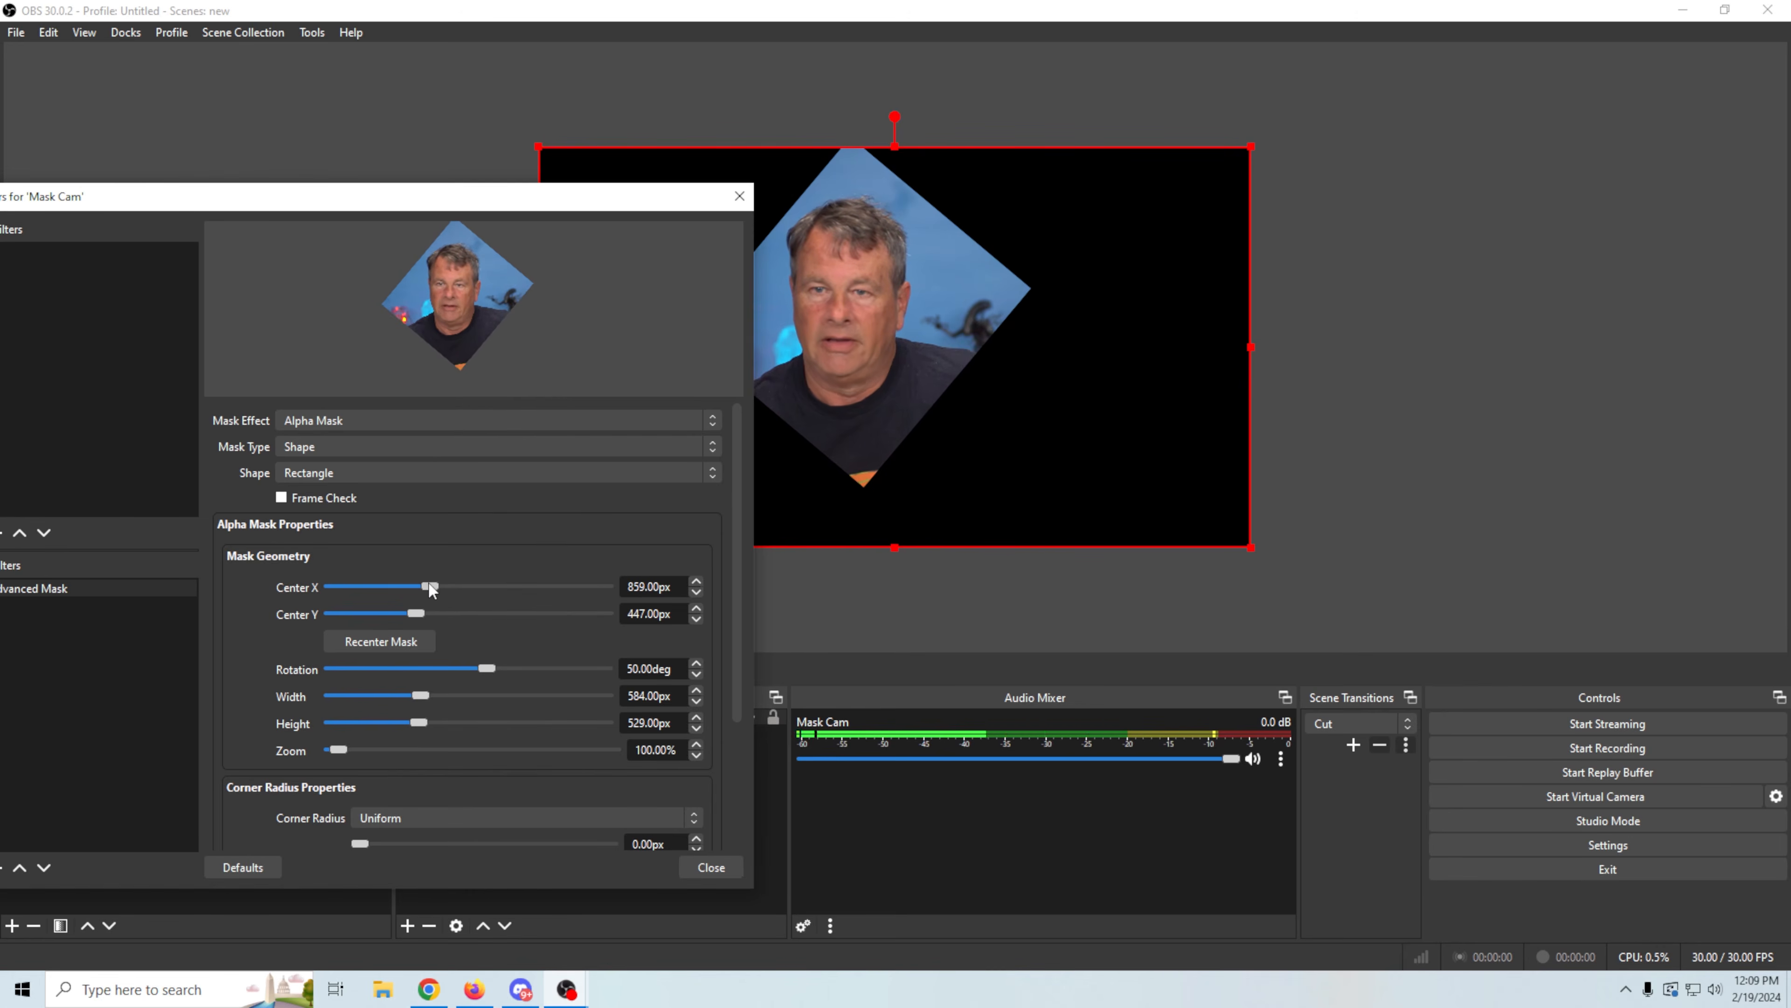
drag(337, 749, 336, 752)
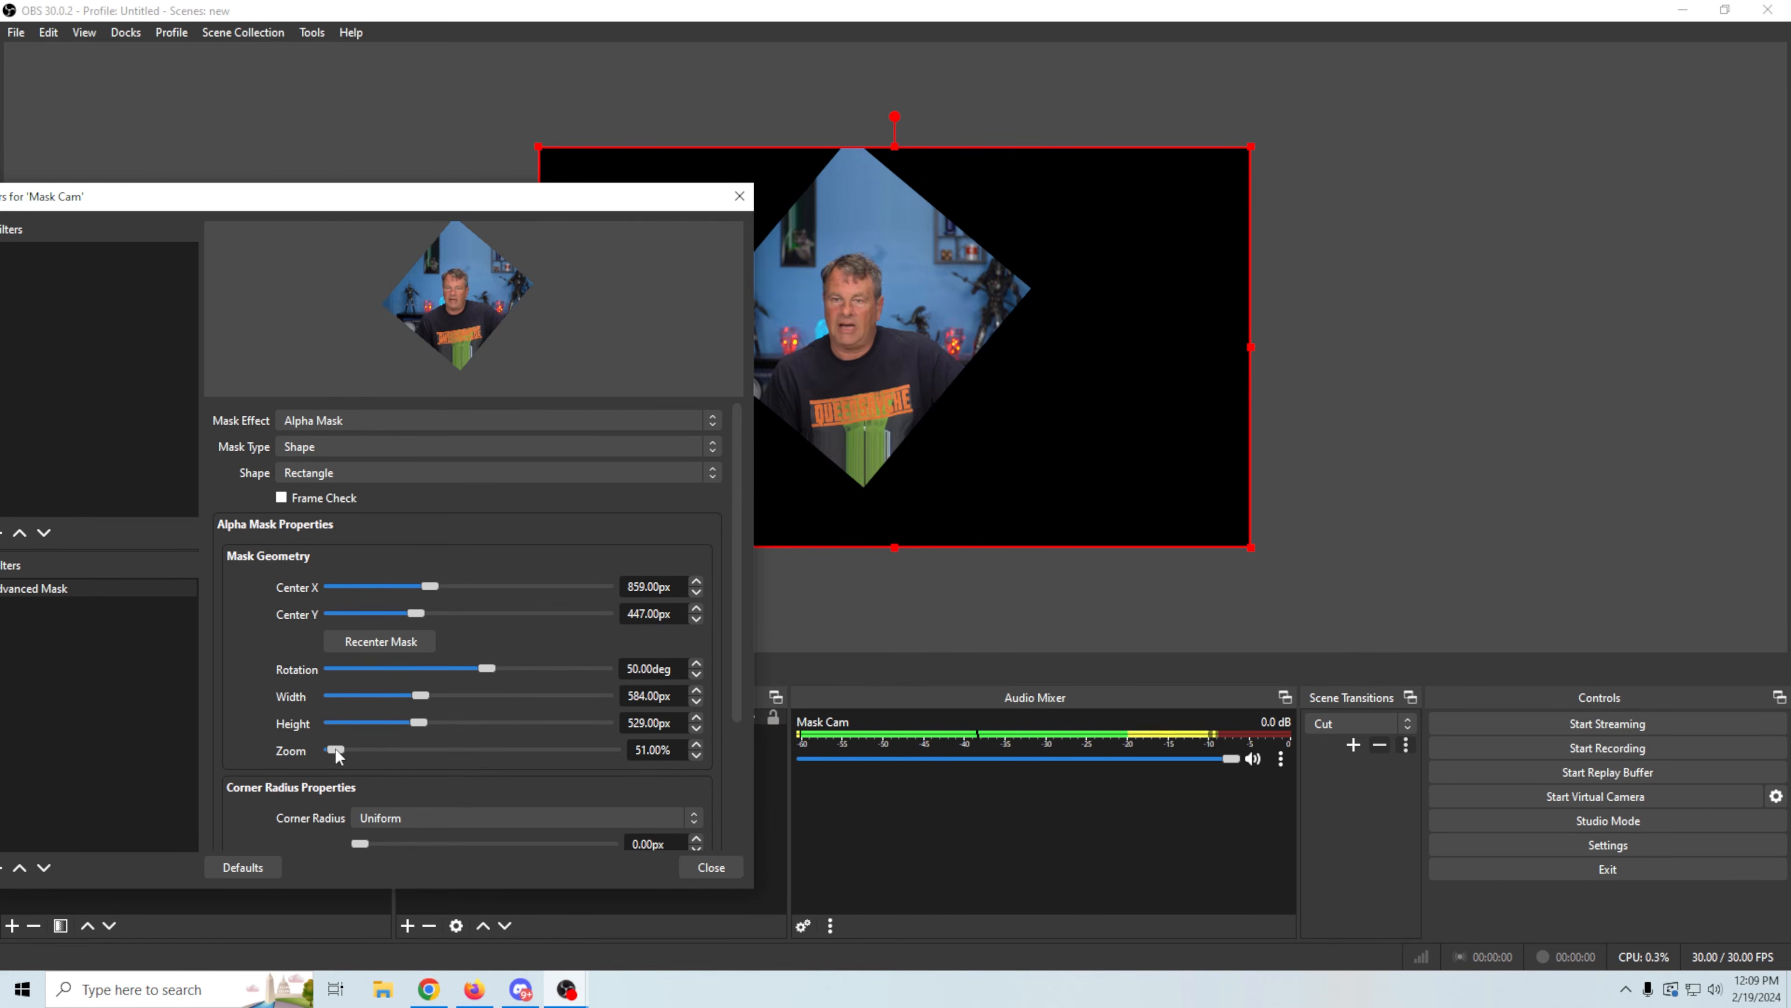
Step: Use custom corner radii on the rectangle mask, with 378 px at its top-left corner and 300 px at its bottom-right corner
scroll(691, 766, down, 1)
click(693, 762)
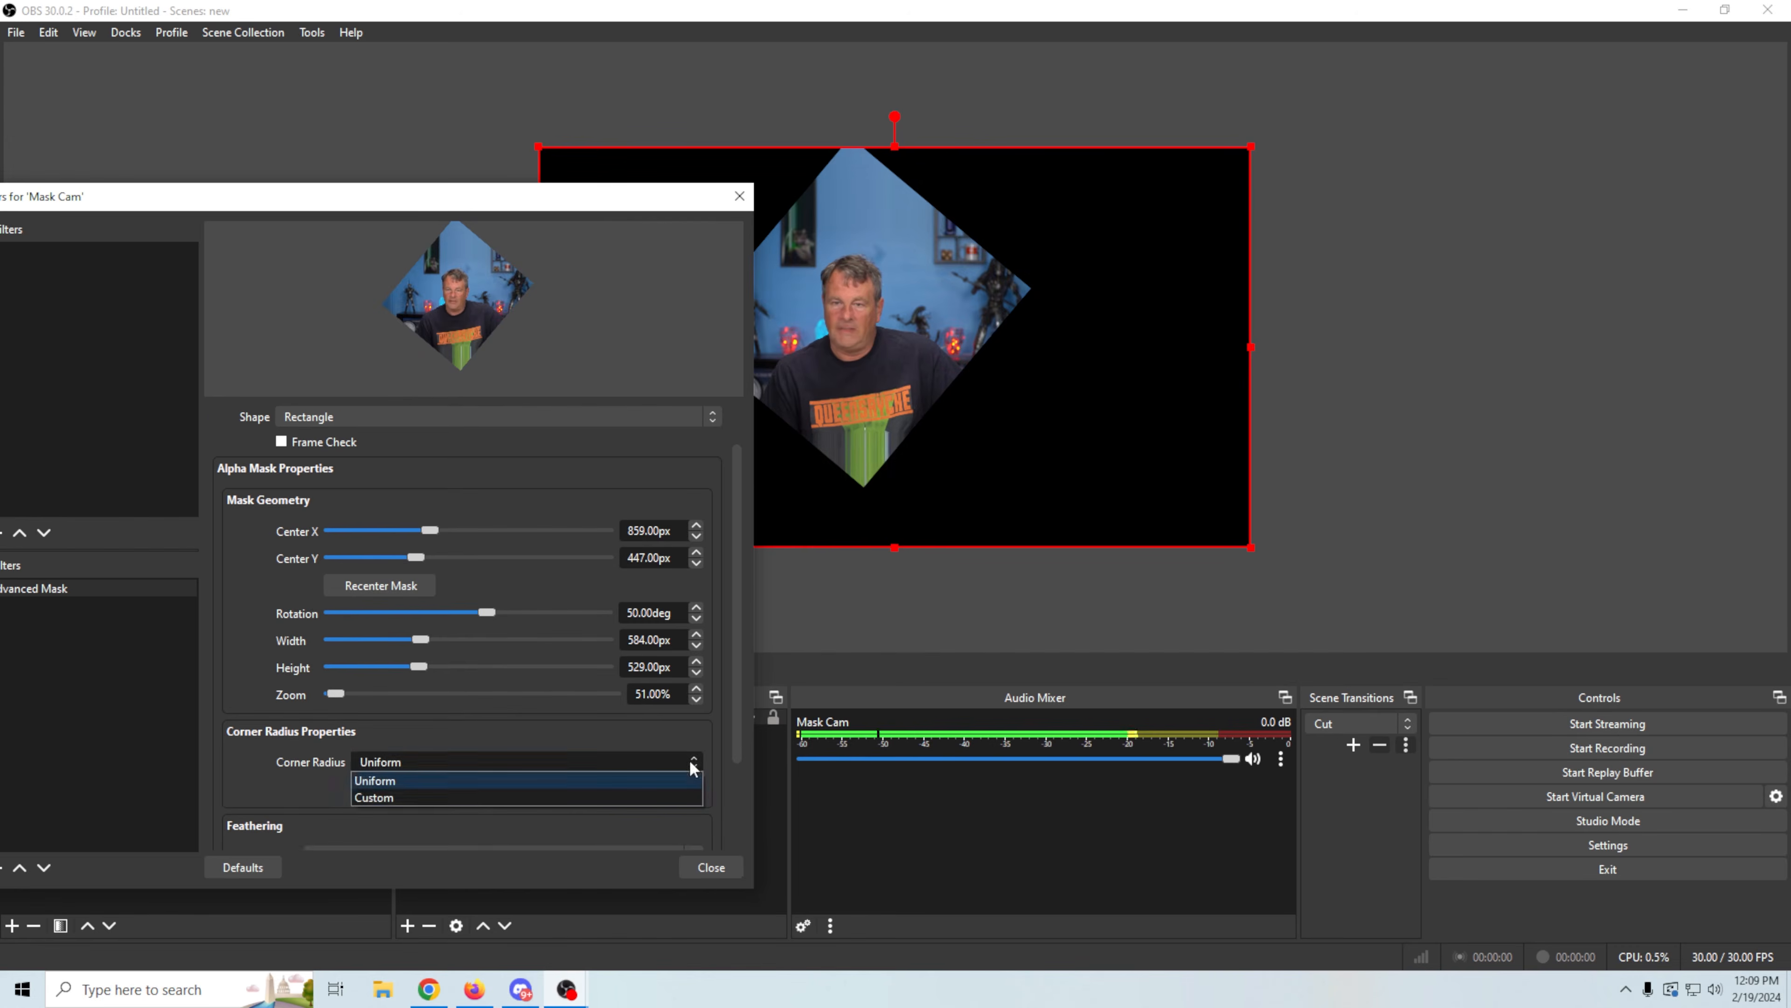
click(471, 799)
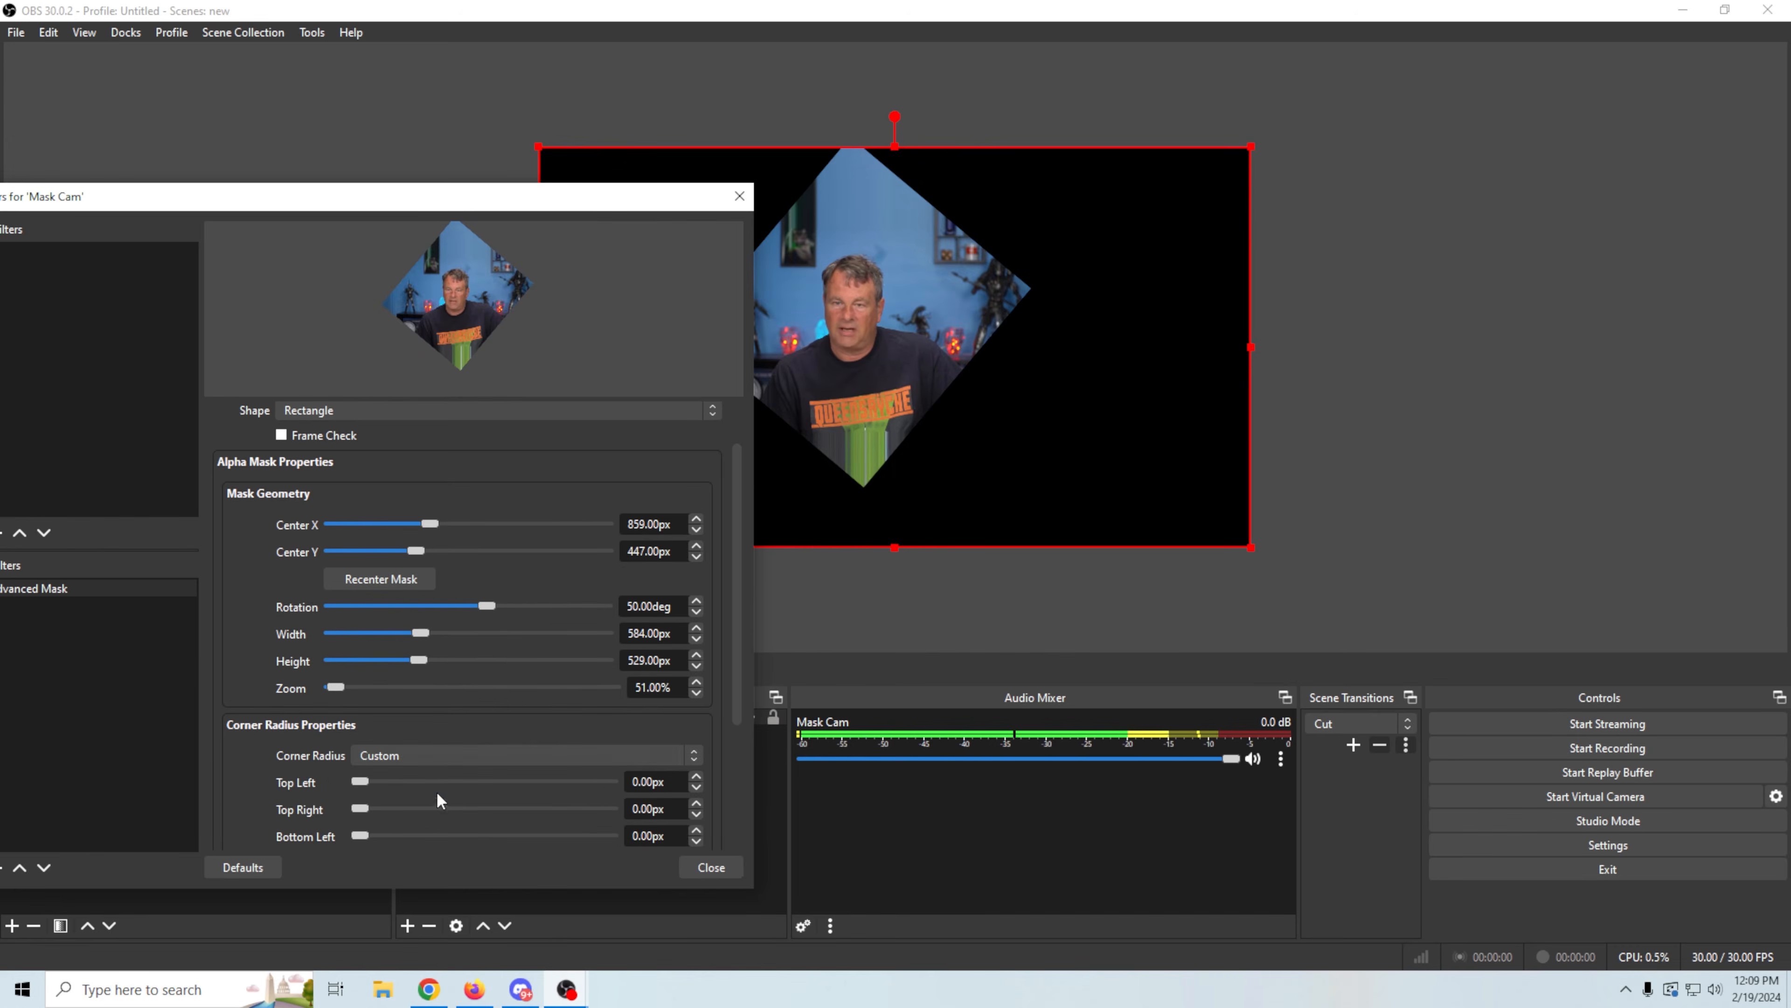
click(696, 753)
click(689, 743)
drag(358, 781, 458, 793)
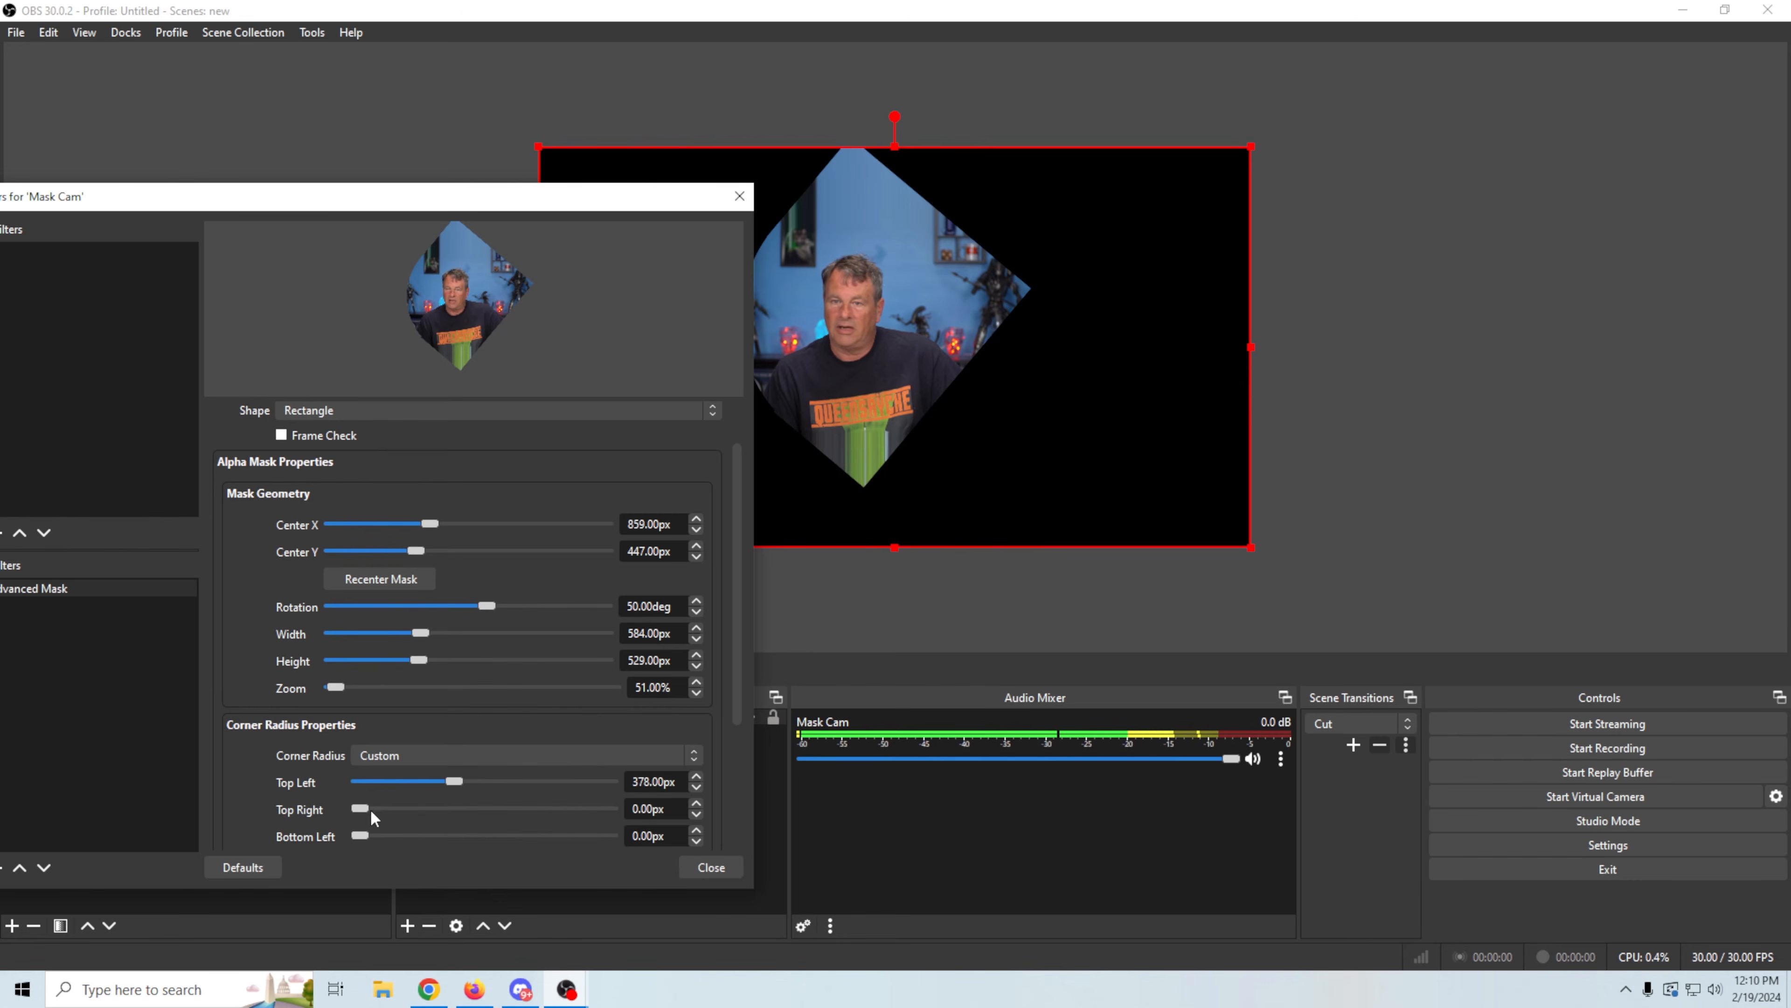
mouse_move(359, 810)
mouse_down()
mouse_move(407, 810)
mouse_move(357, 806)
mouse_up()
scroll(261, 801, down, 1)
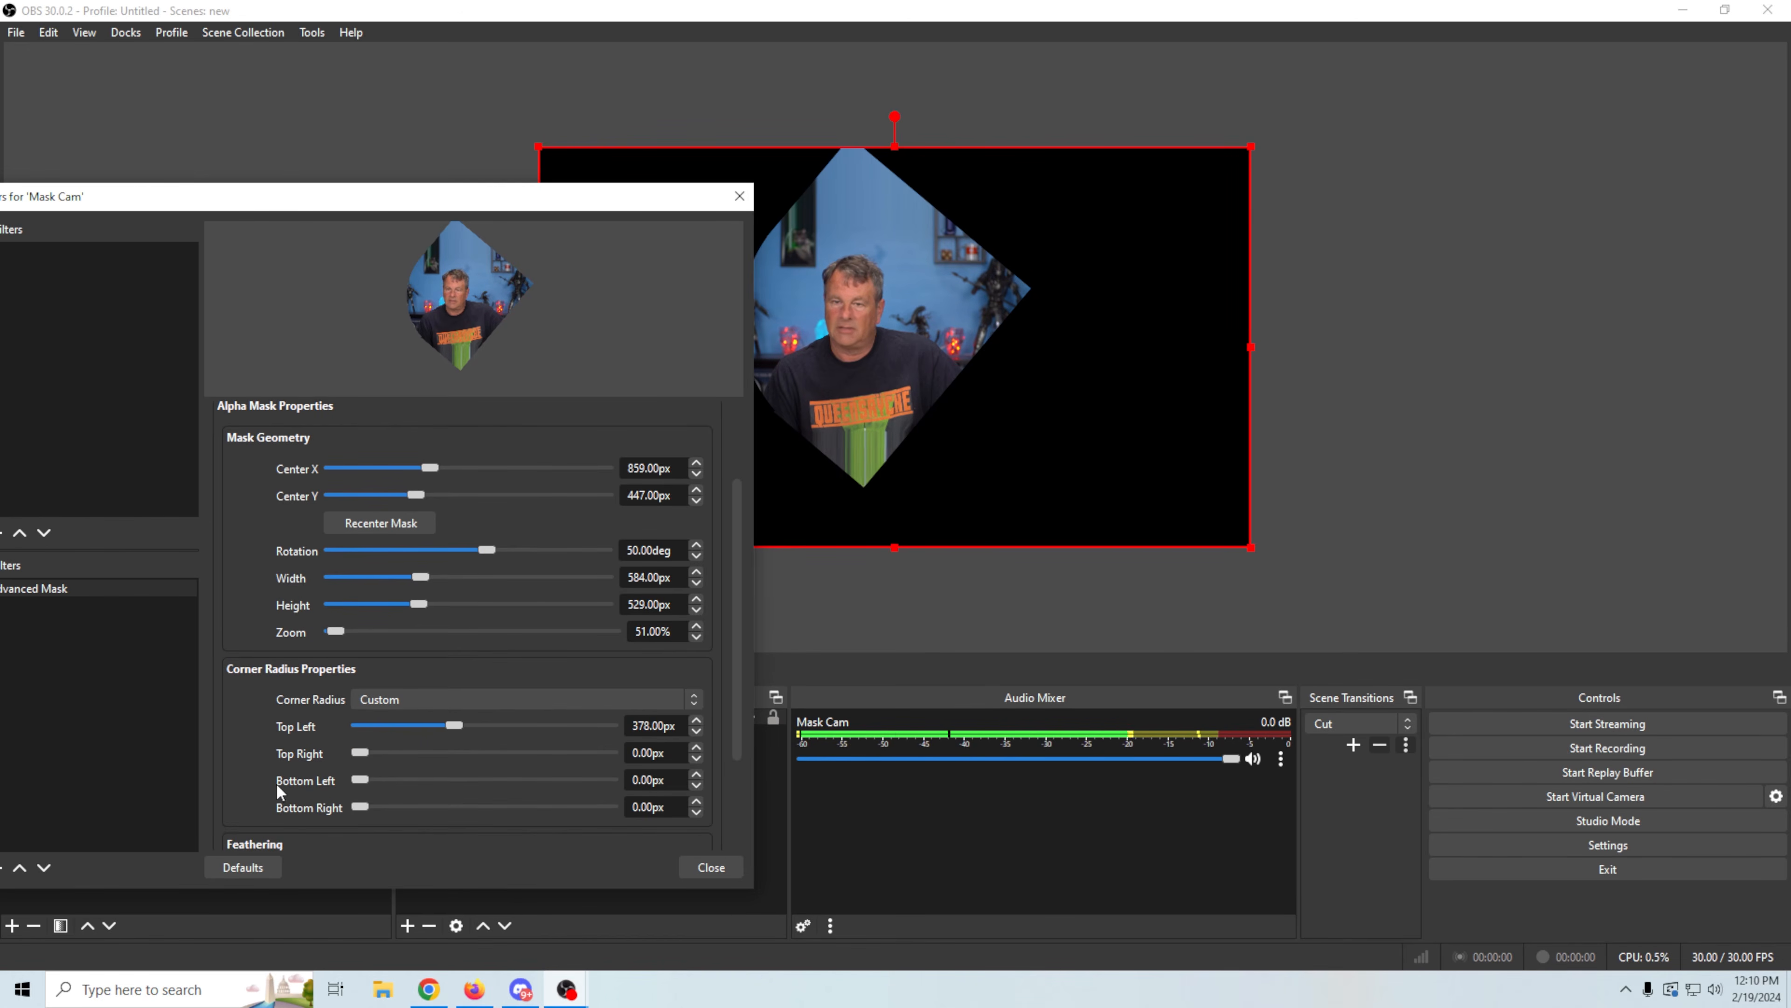
drag(360, 808, 431, 808)
Step: Set the rectangle mask's zoom to 68% and its Center Y to 529 px
drag(562, 206, 450, 171)
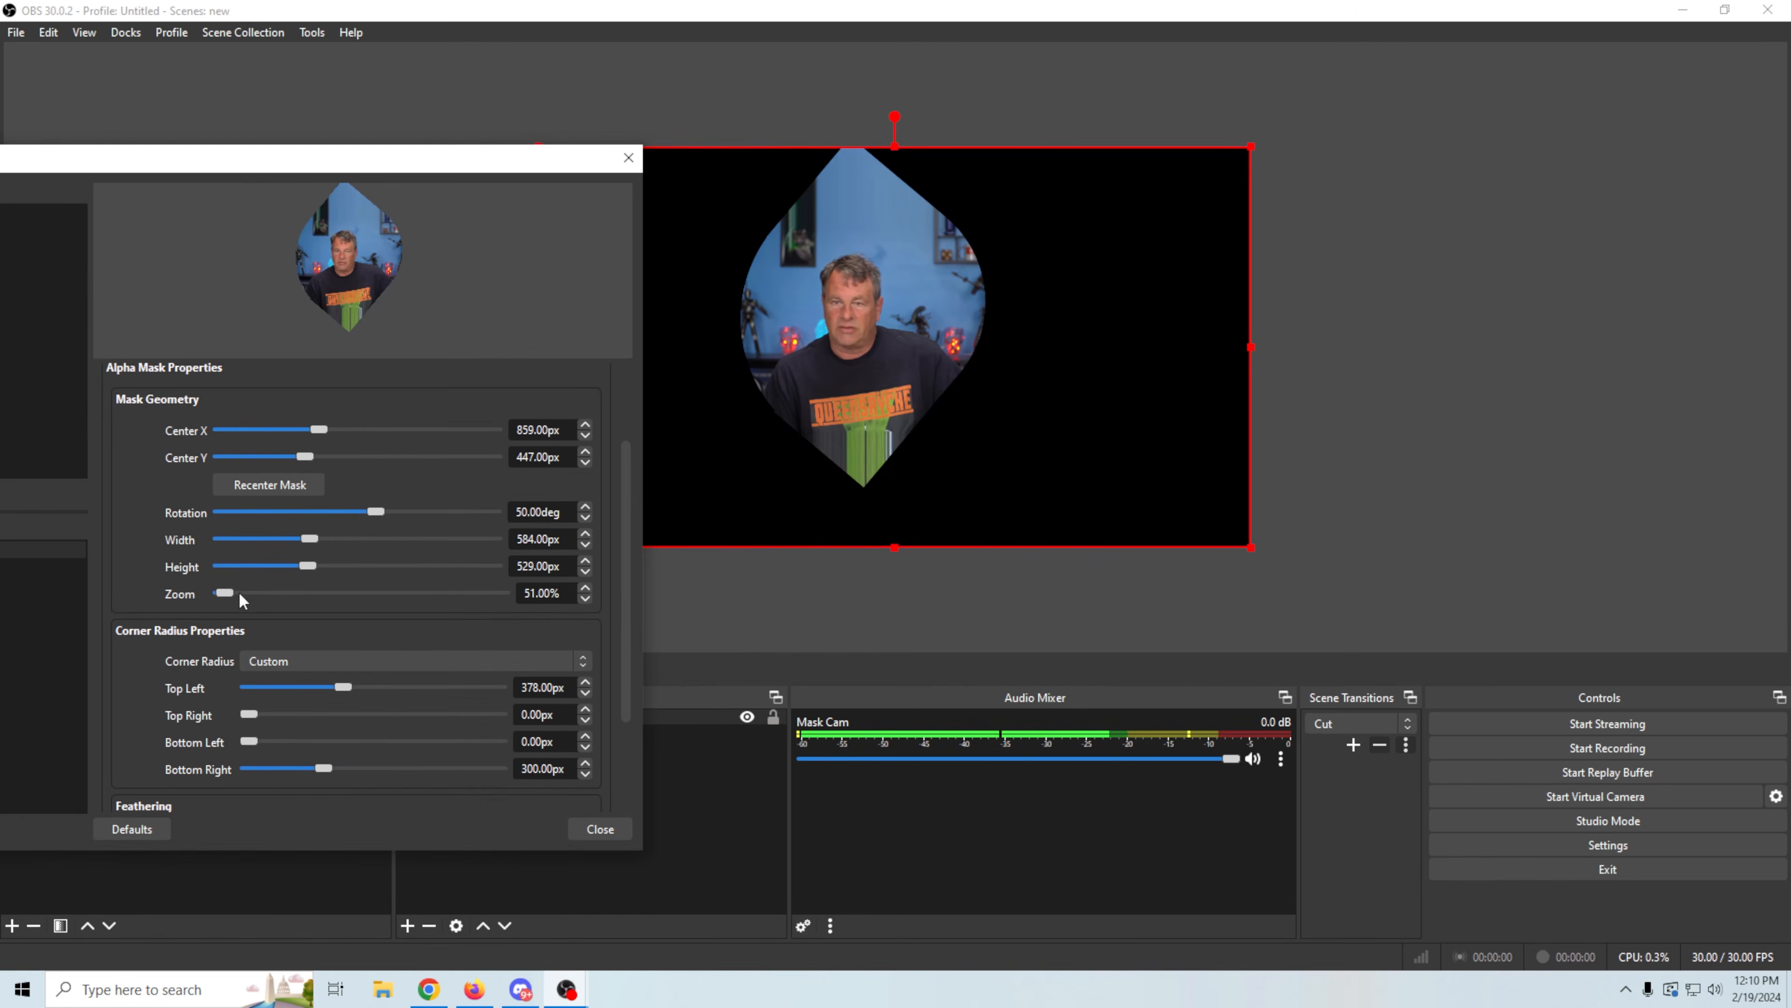
drag(225, 592, 226, 592)
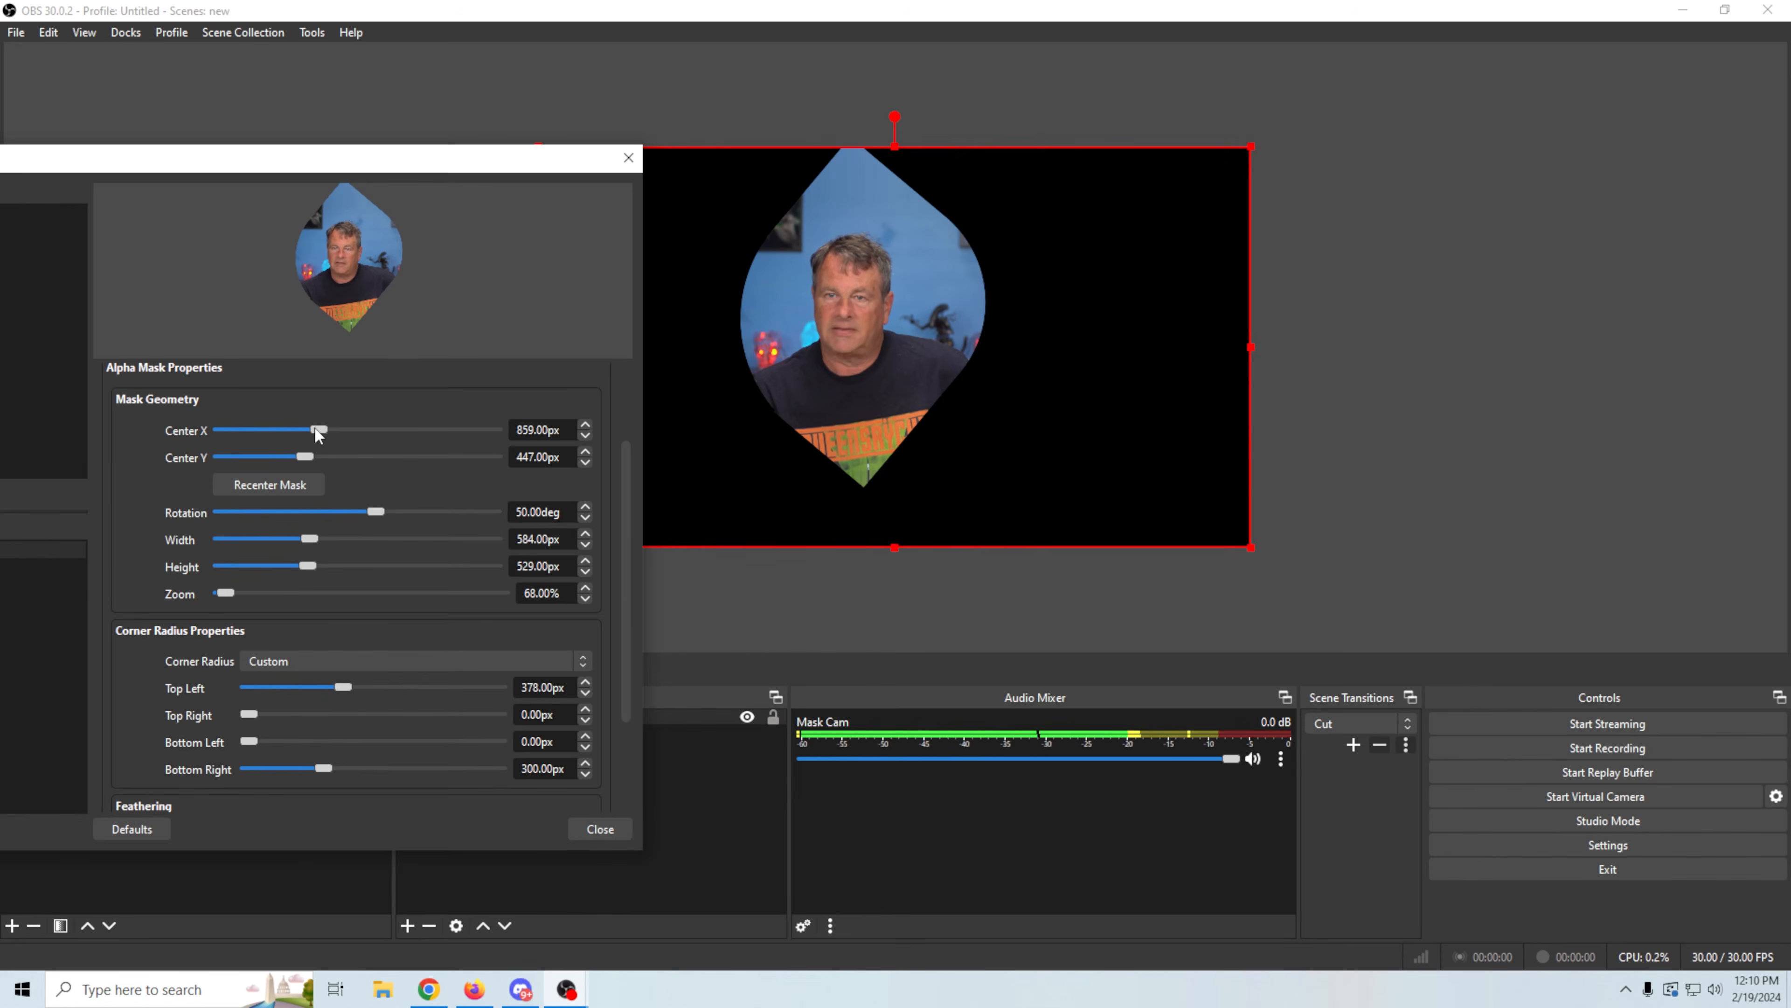
drag(301, 455, 302, 452)
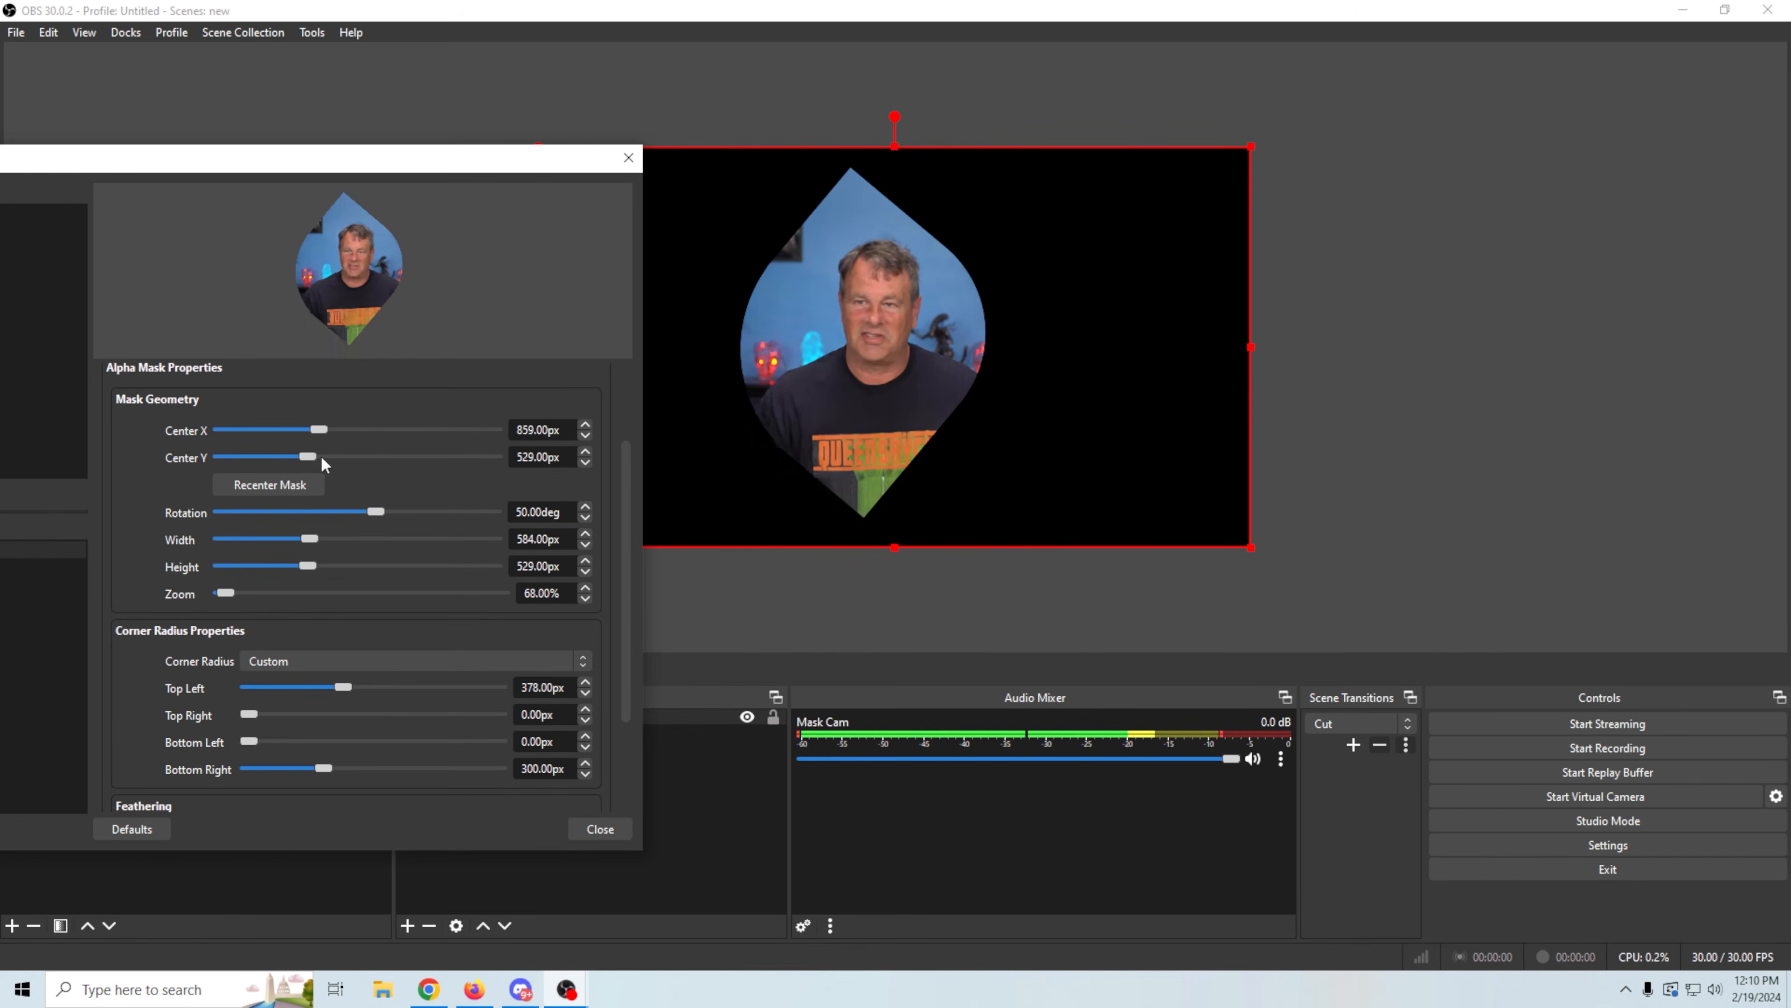
Step: Reset the rectangle mask's filter properties to their defaults and confirm the reset
drag(625, 569, 629, 662)
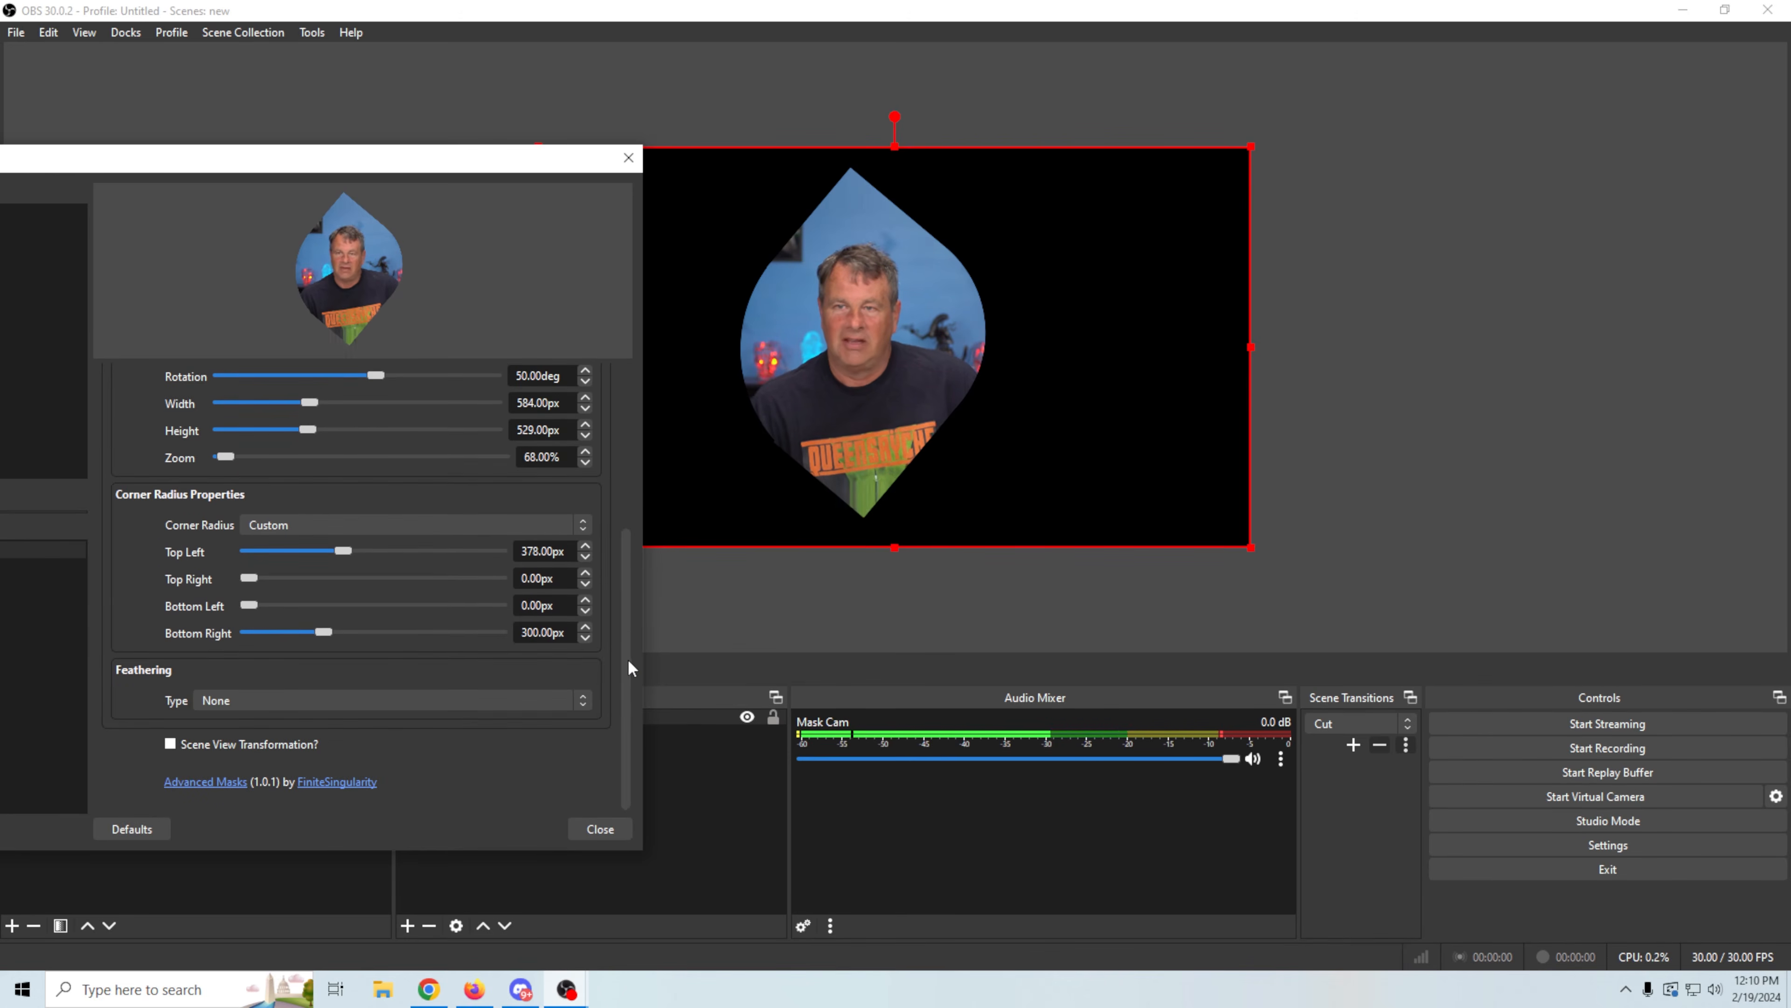
click(163, 827)
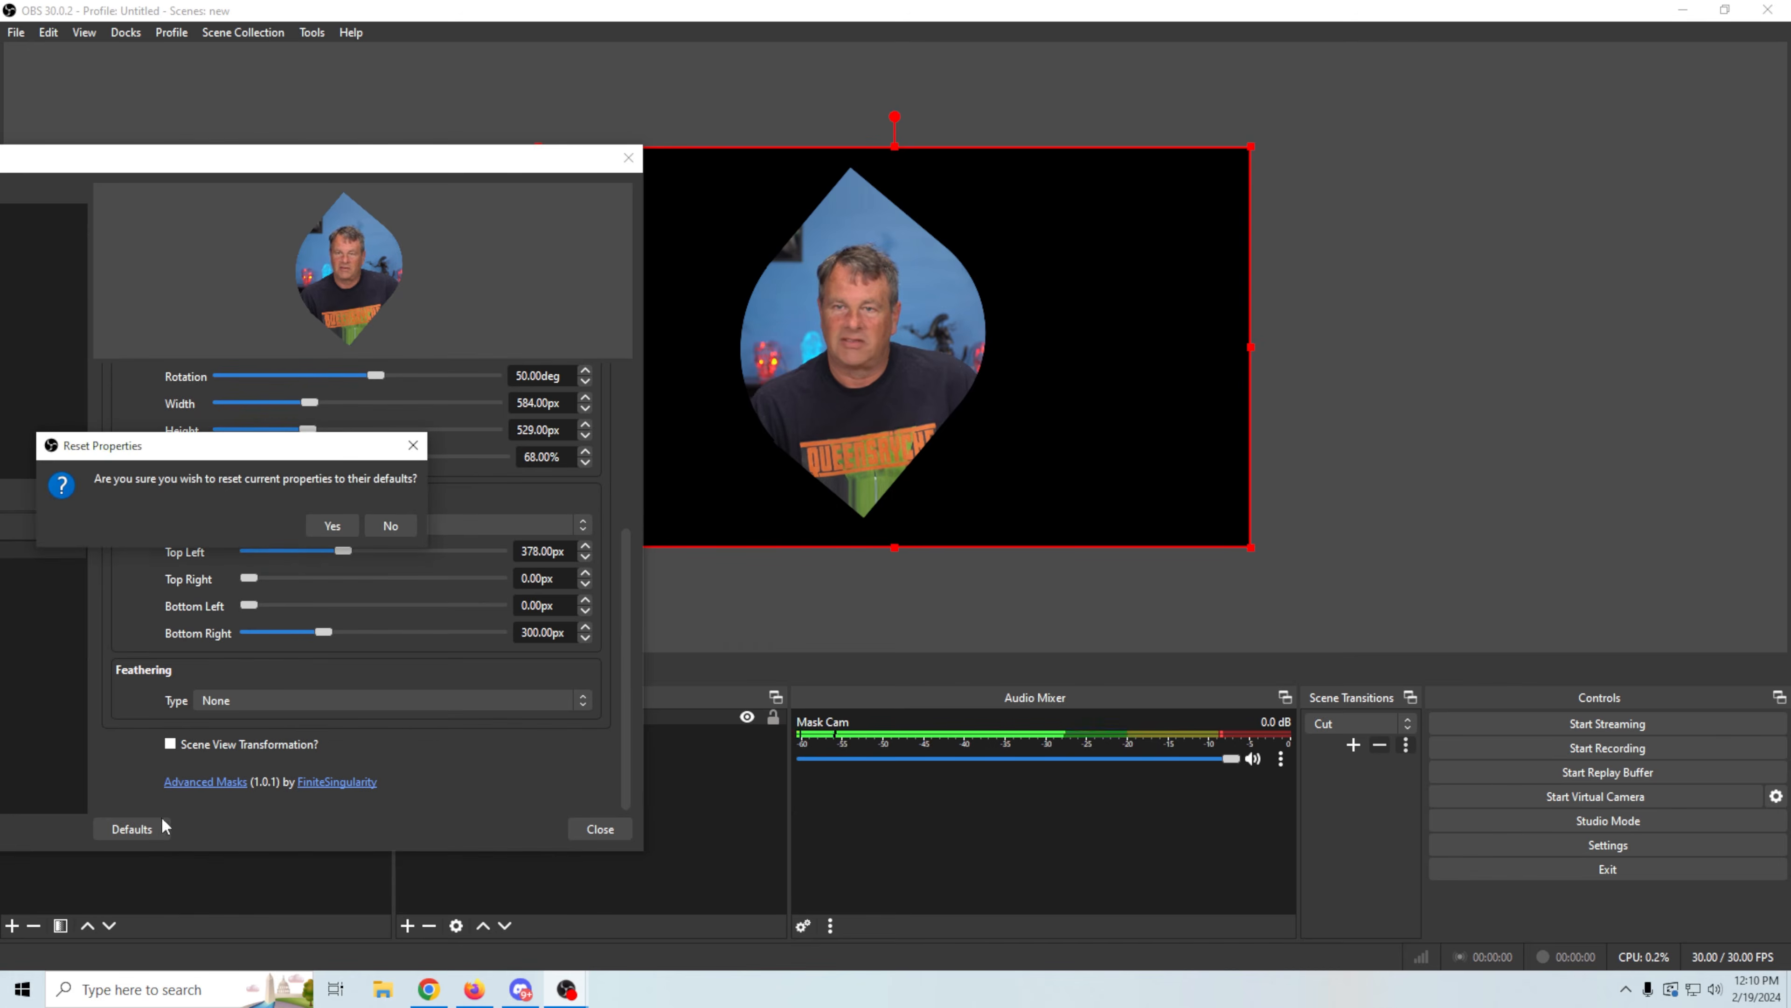
click(332, 526)
Step: Change the mask shape to Circle with Center X 859 px, radius 405 px and zoom 85%
drag(623, 655, 622, 509)
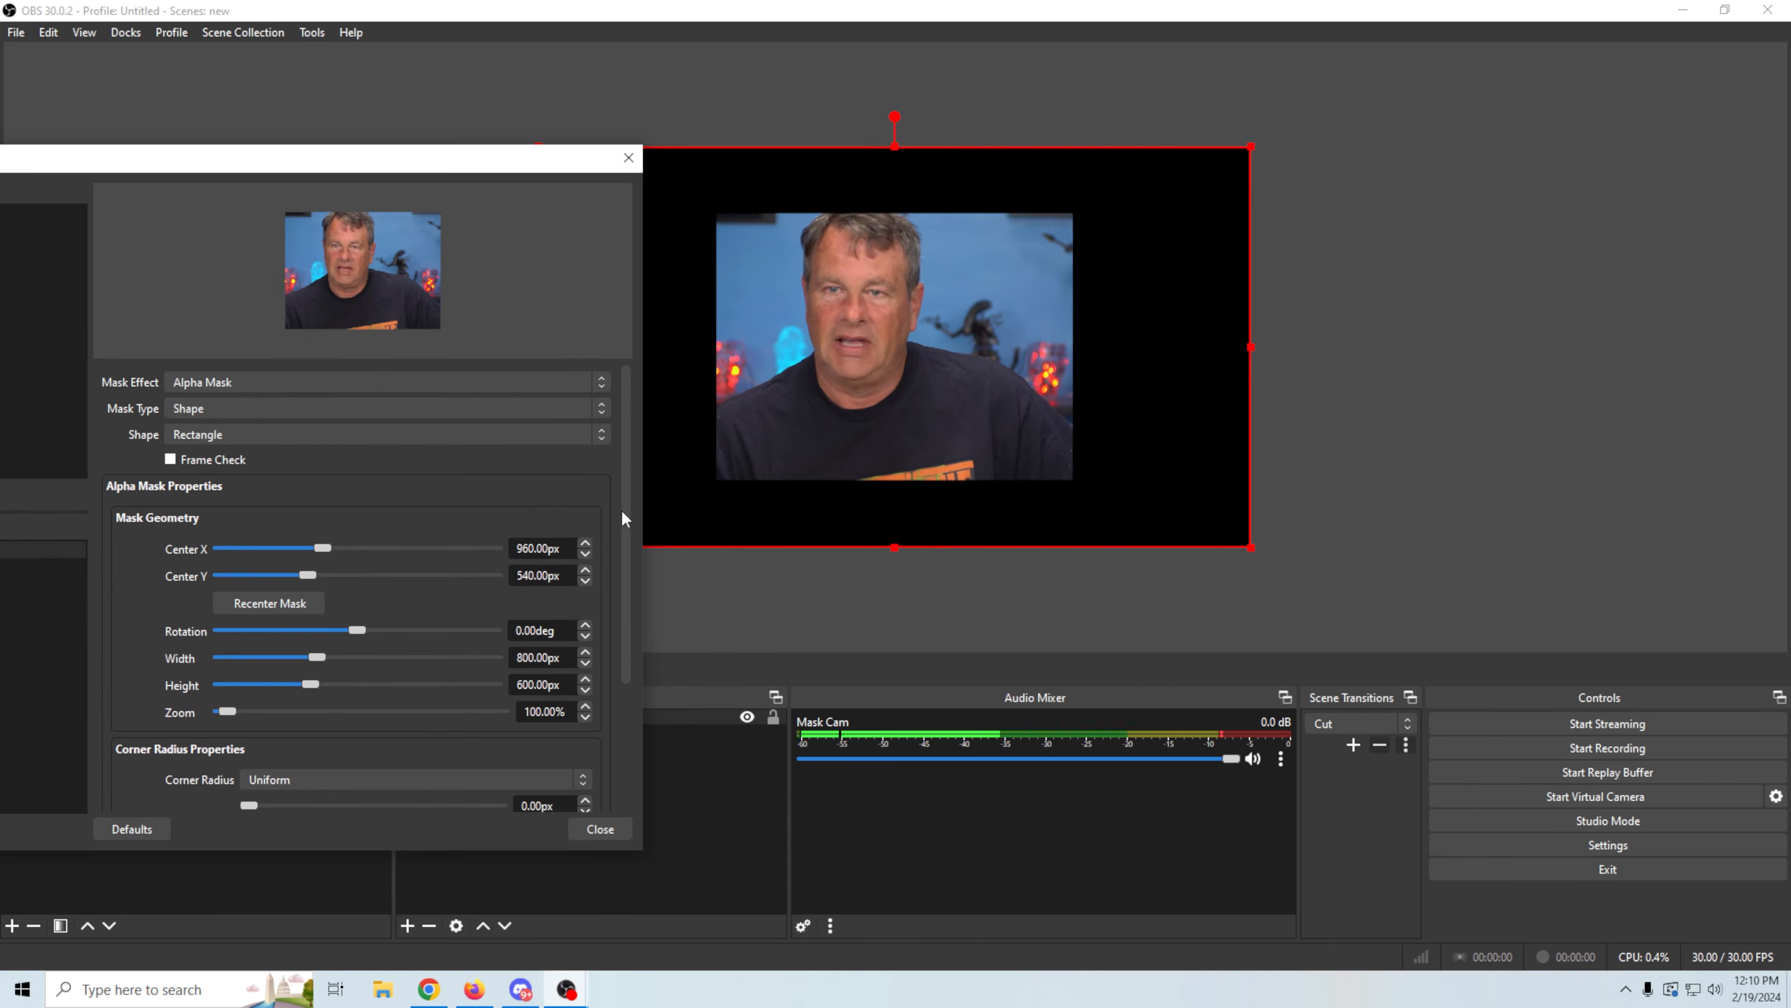
click(605, 434)
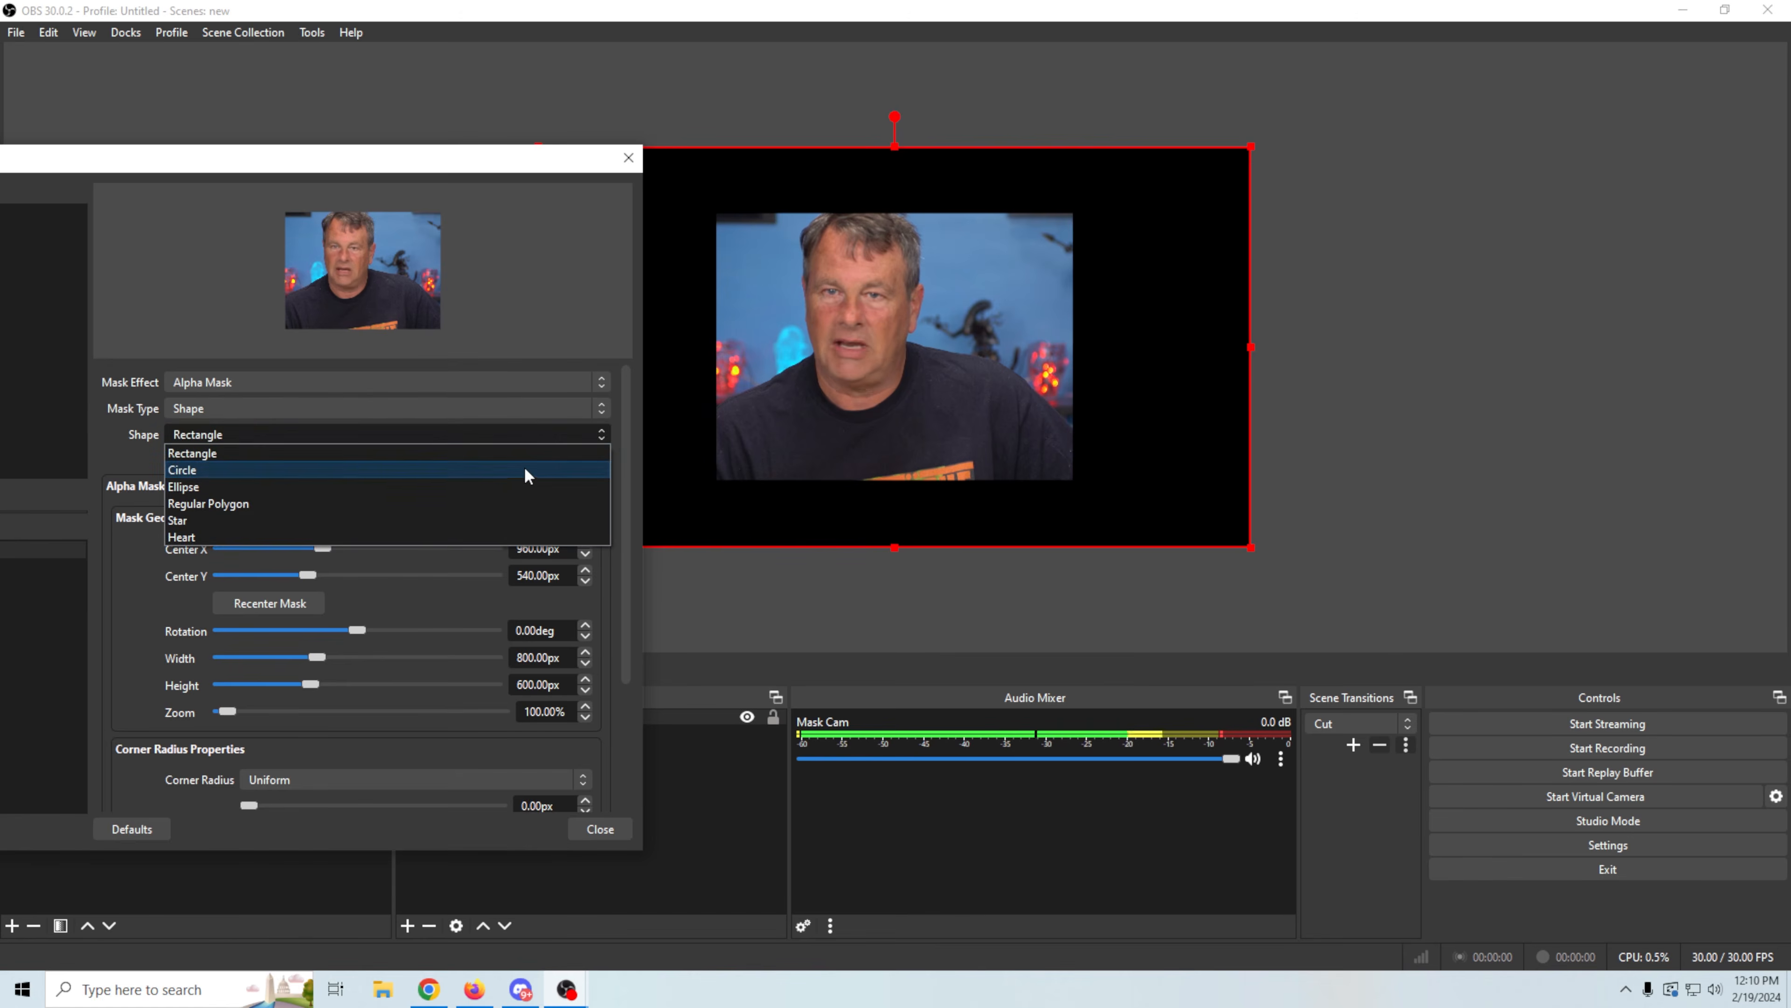
click(524, 470)
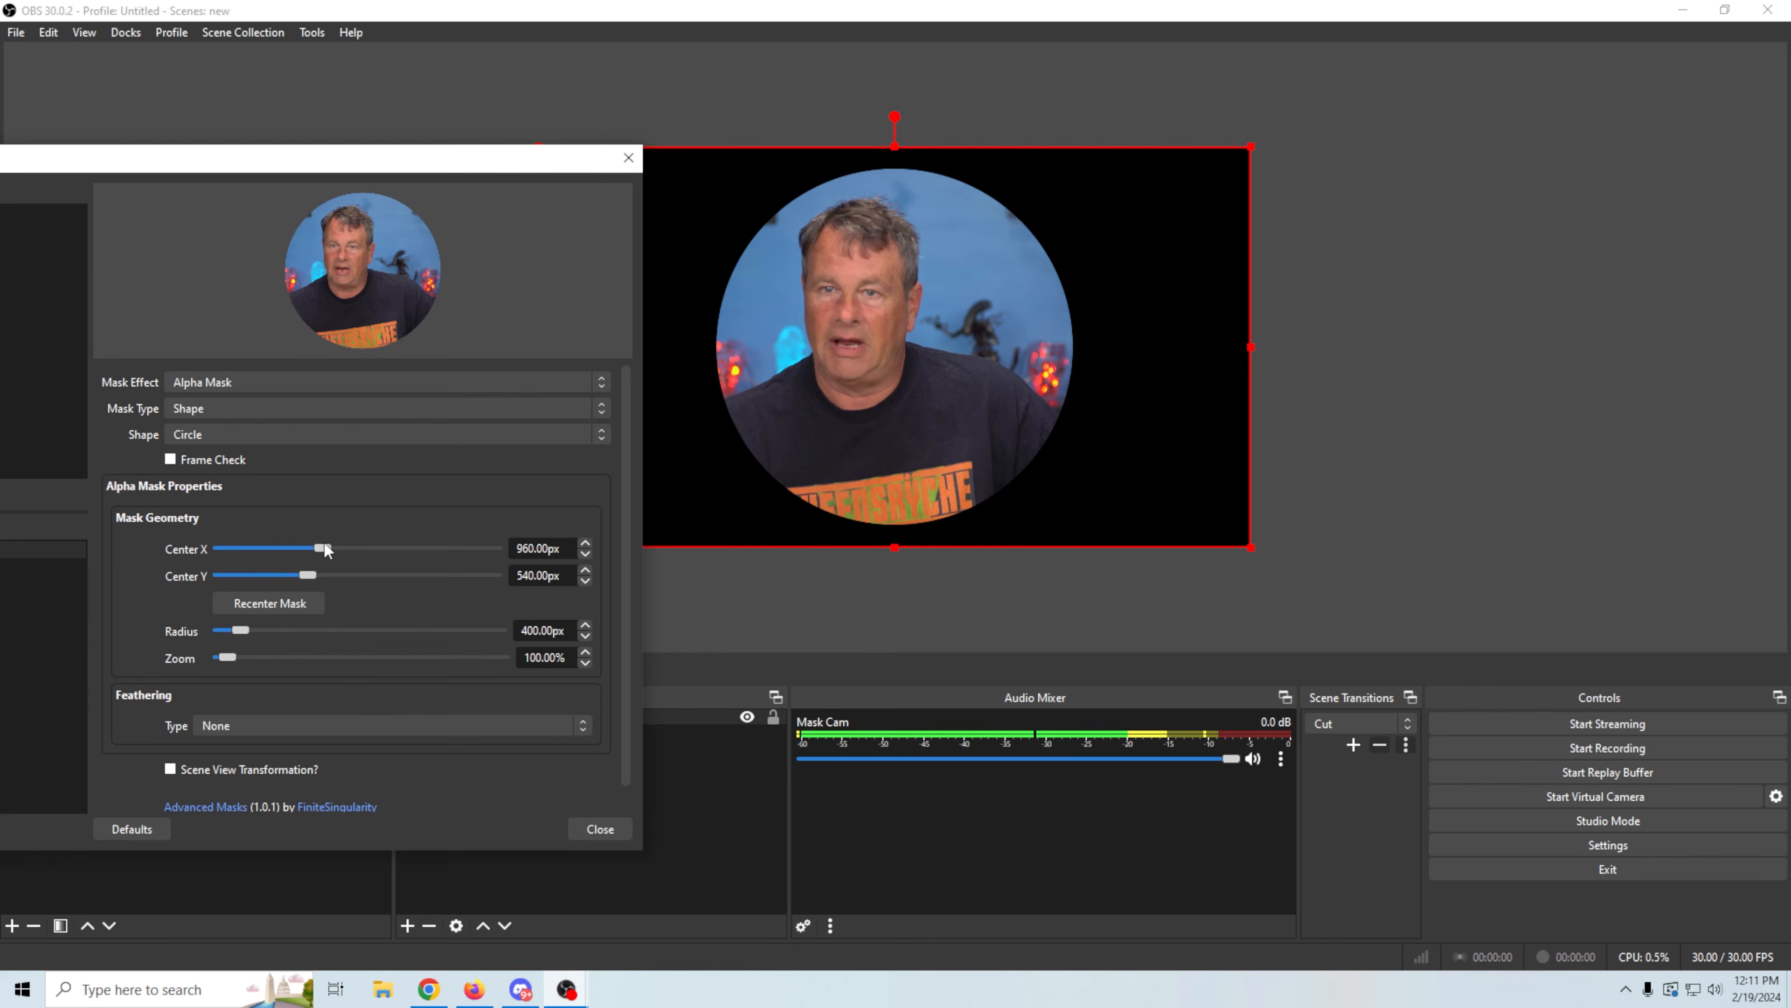
drag(320, 544, 316, 547)
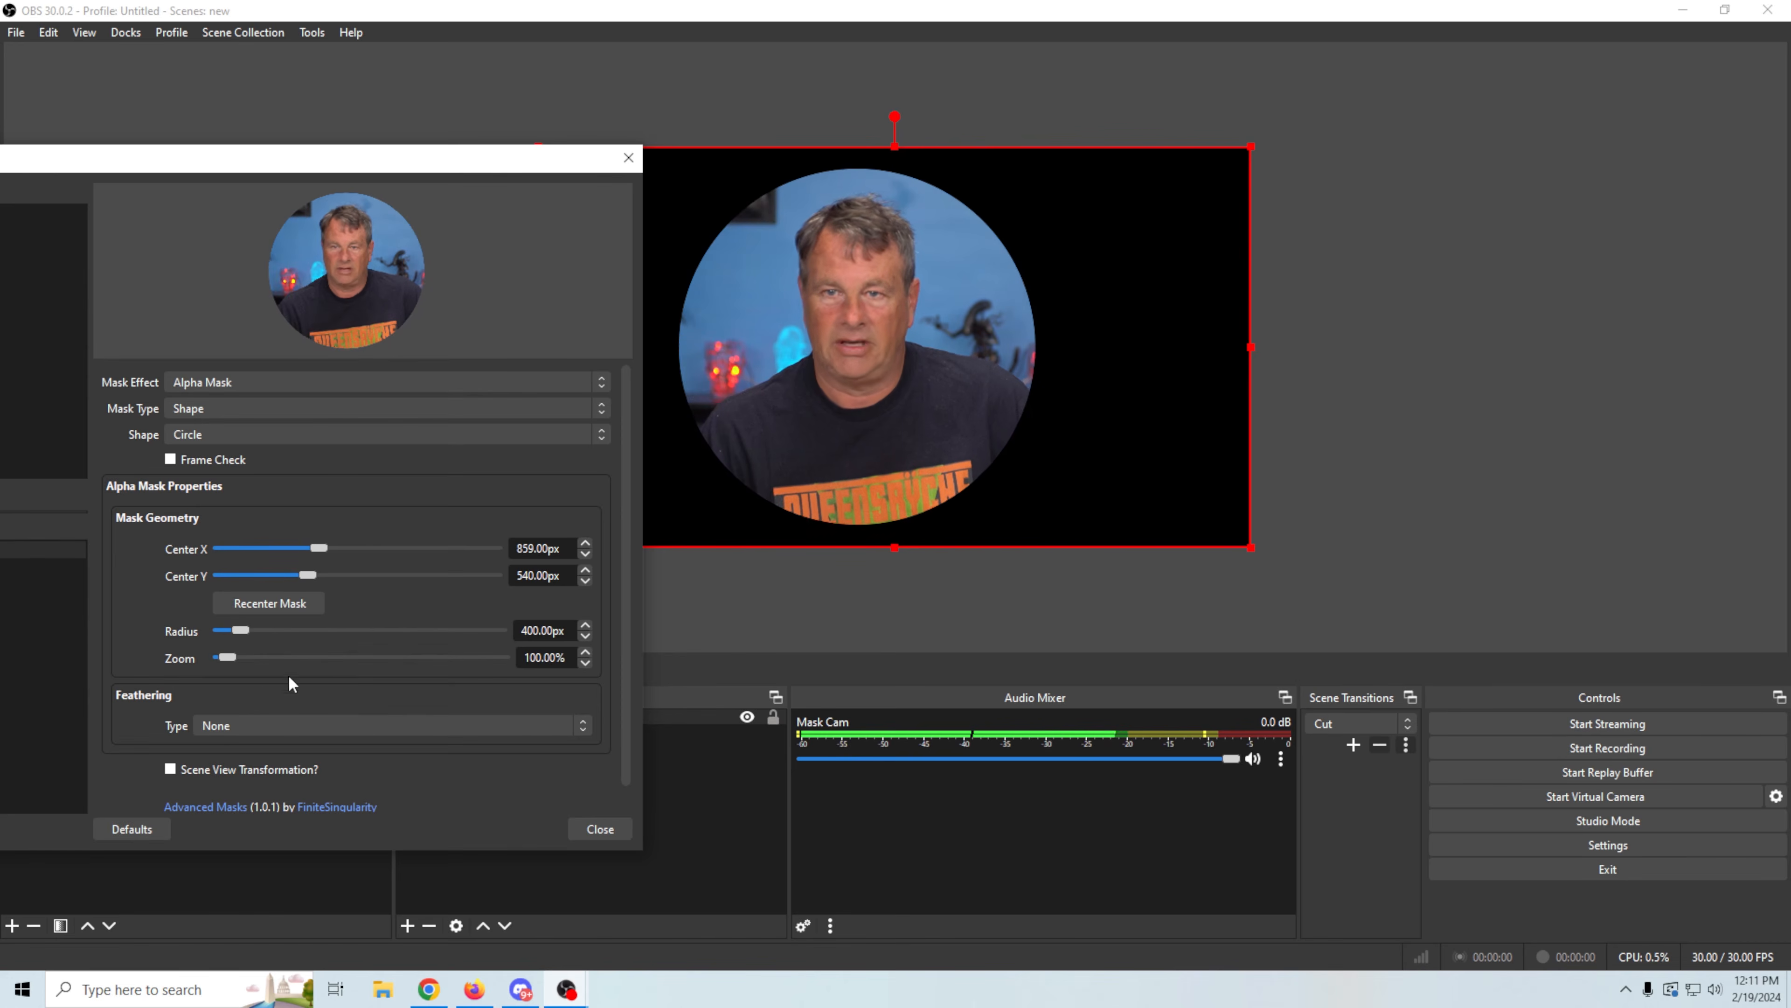
drag(239, 631, 226, 656)
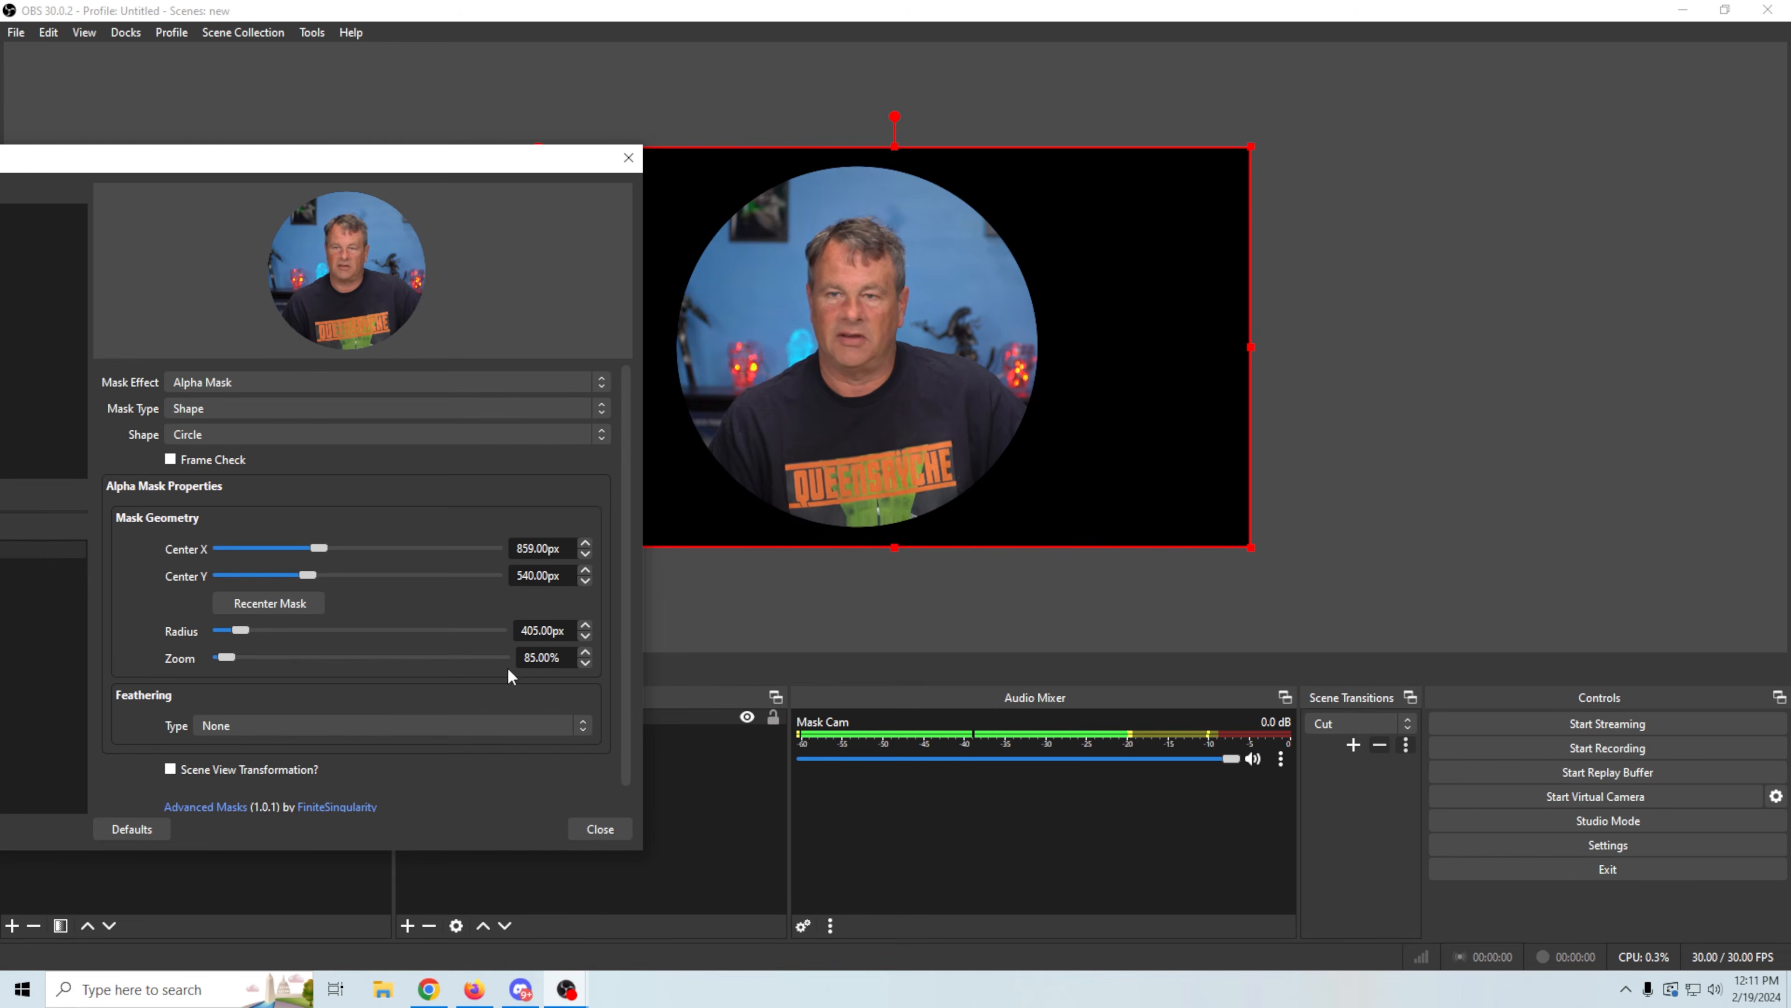
Step: Apply Inner feathering of 41 px to the circle mask
scroll(624, 611, down, 1)
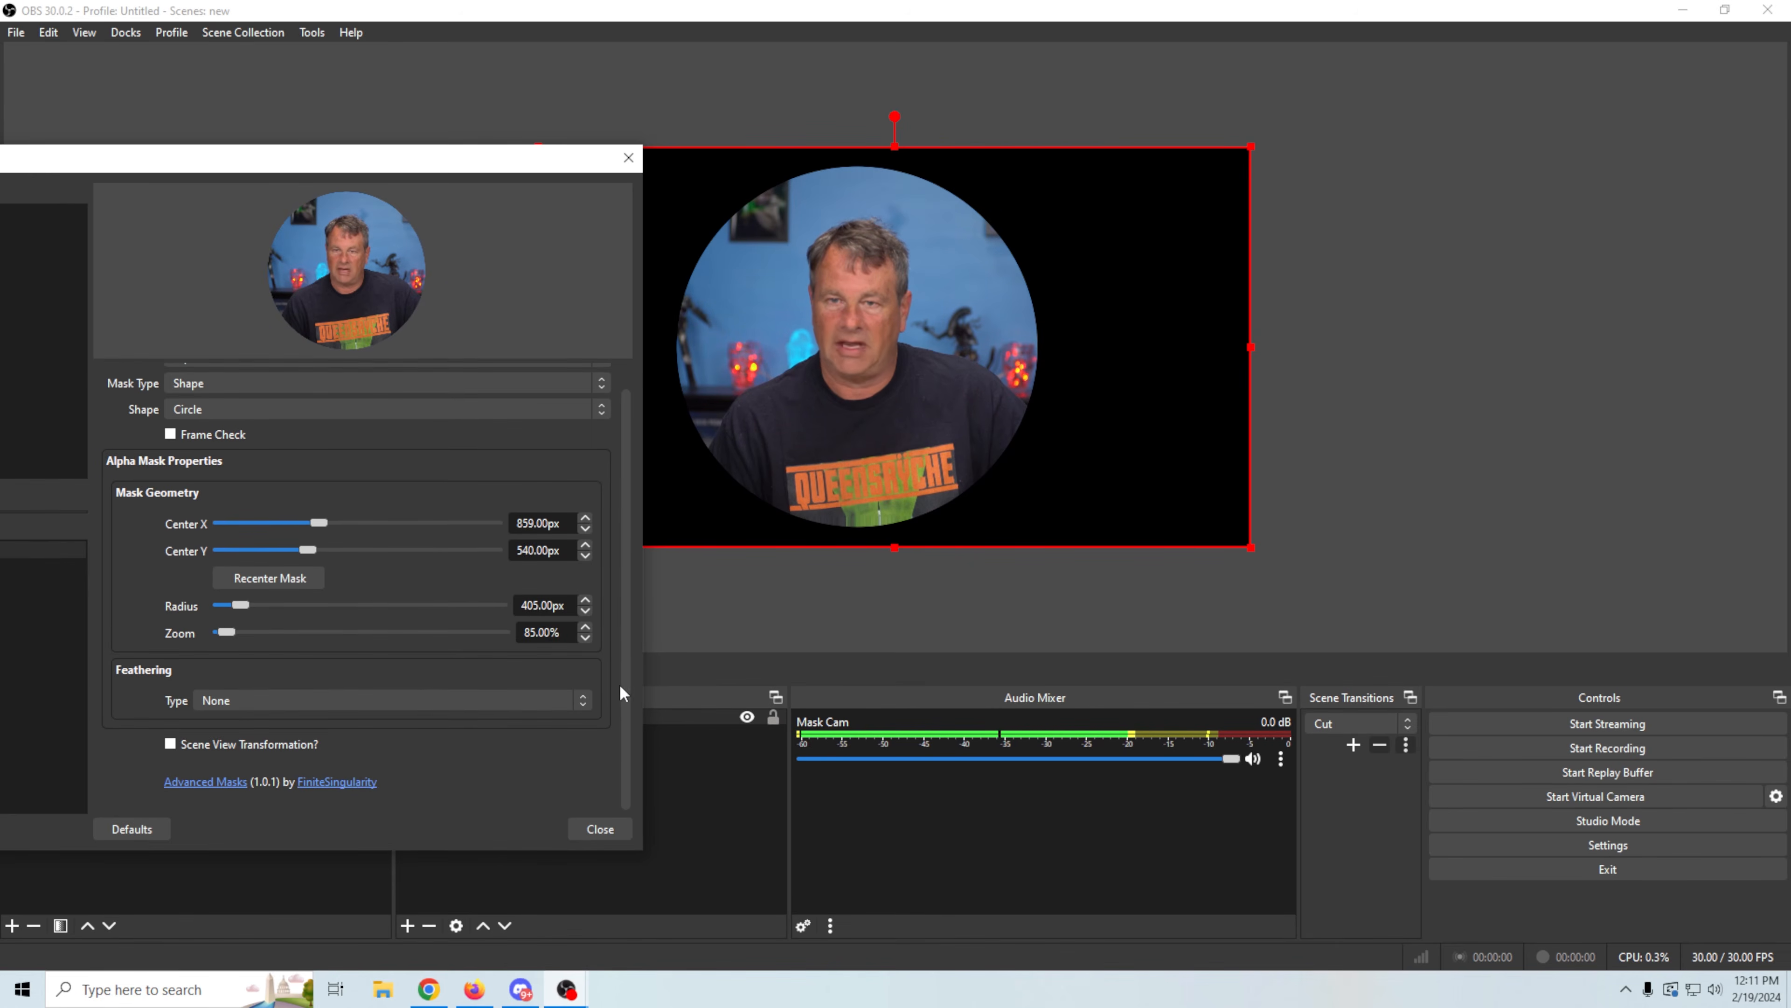
click(550, 697)
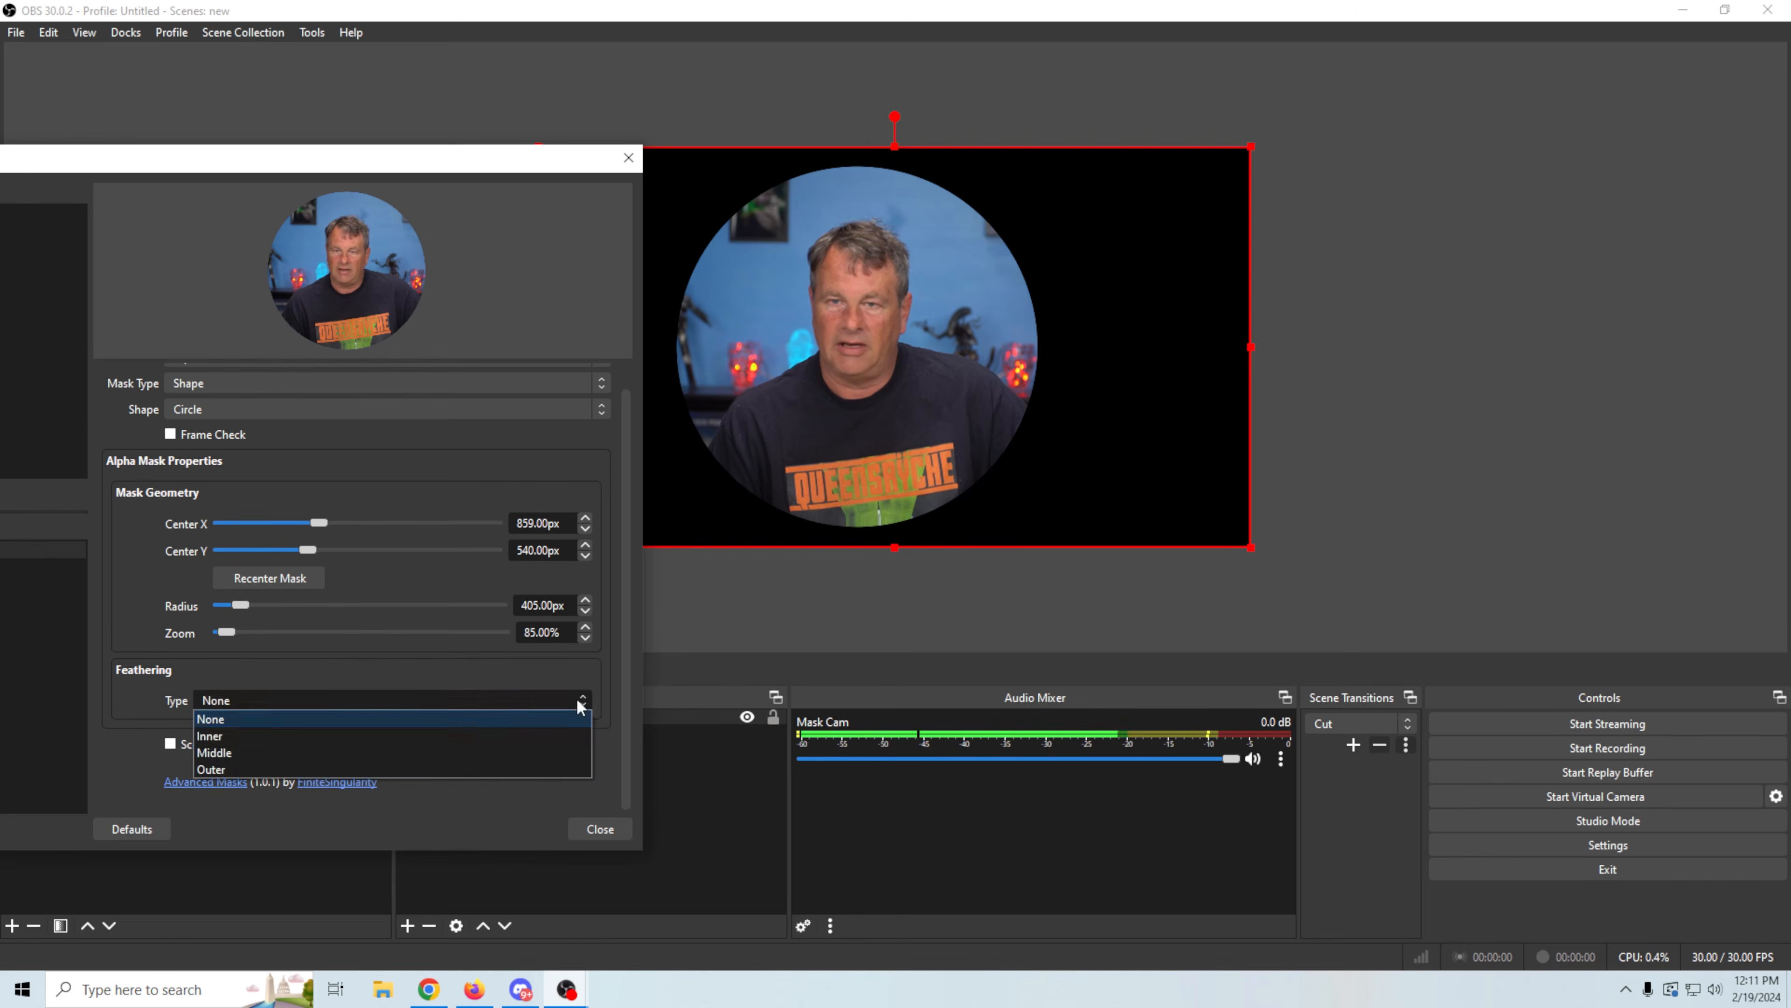
click(475, 735)
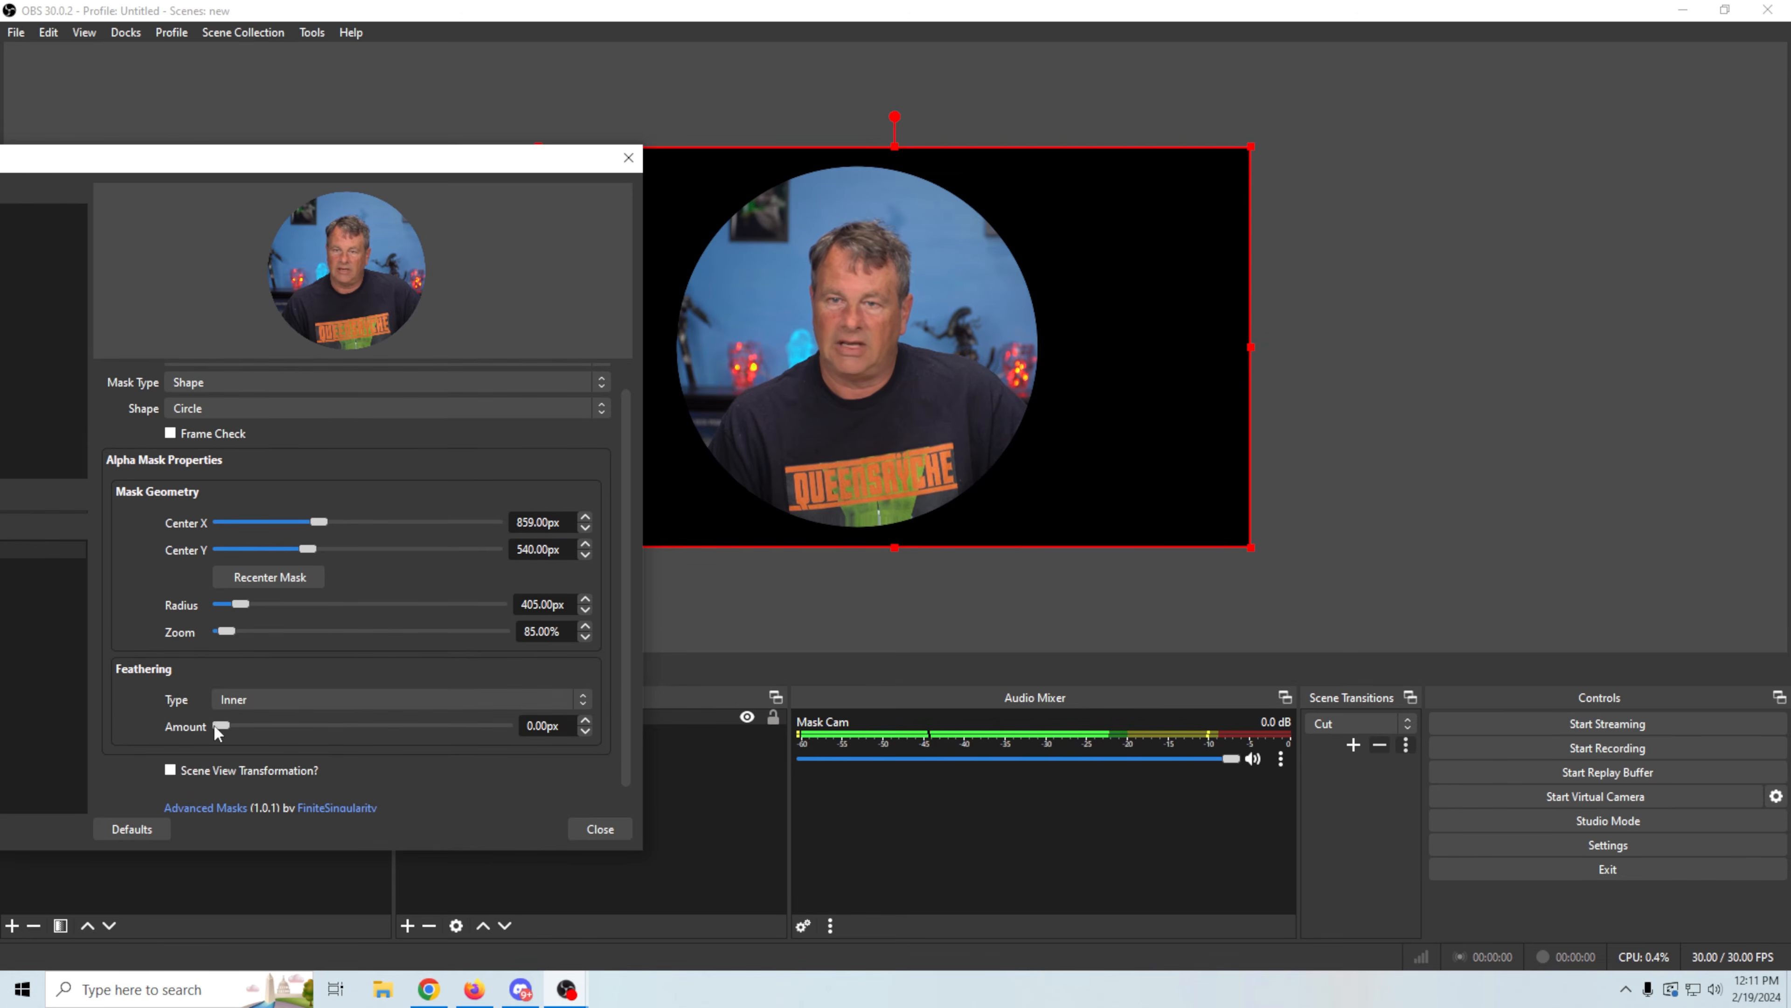
mouse_move(223, 726)
mouse_down()
mouse_move(279, 728)
mouse_move(246, 725)
mouse_up()
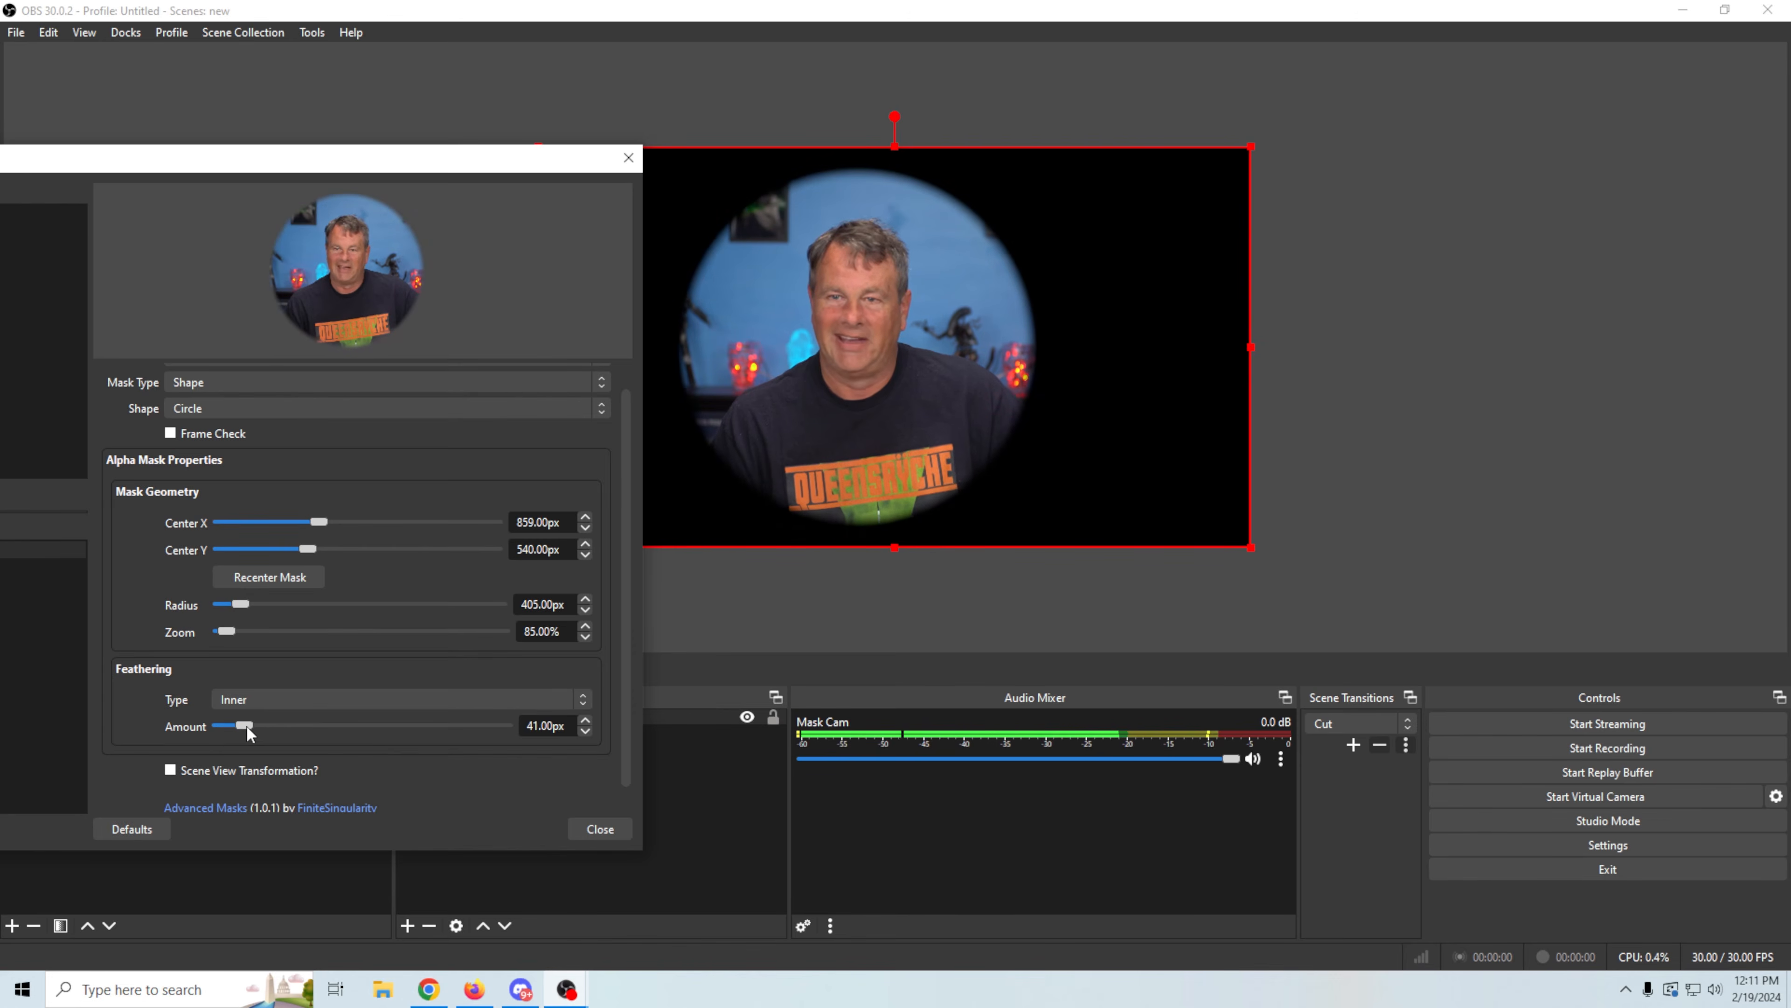
Step: Switch the circle mask to Outer feathering of 46 px and set its zoom to 118%
click(582, 699)
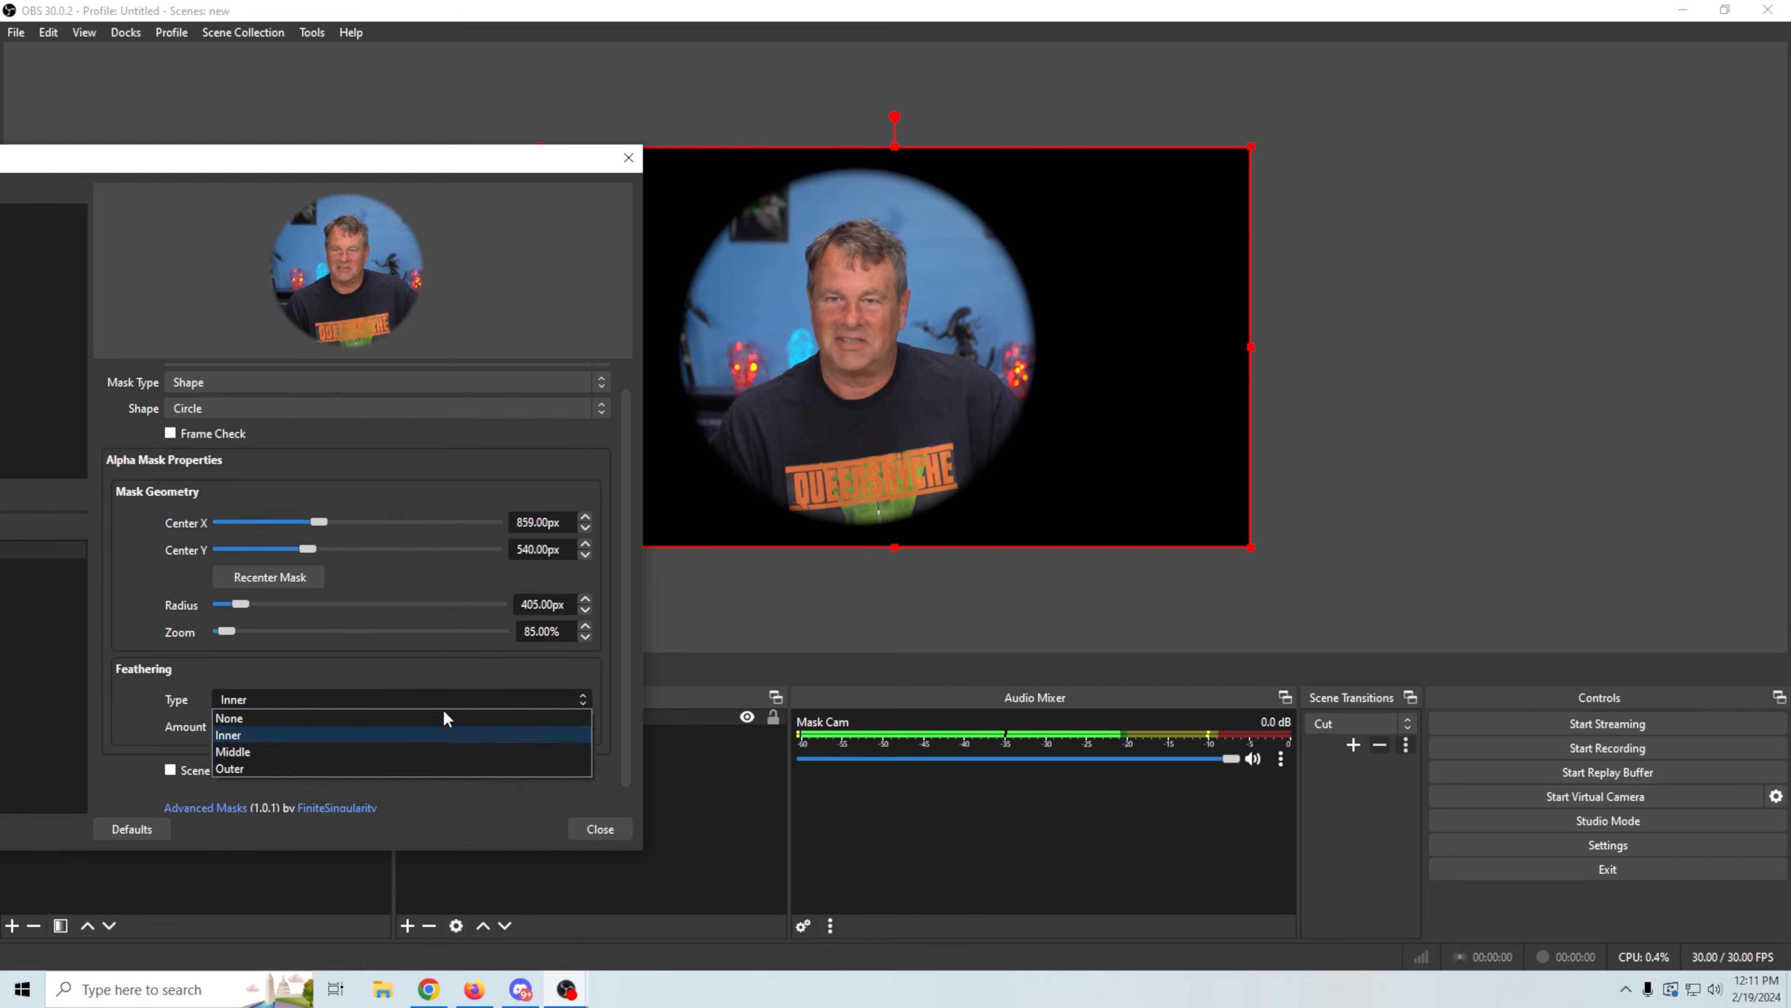
click(401, 768)
drag(244, 725, 251, 727)
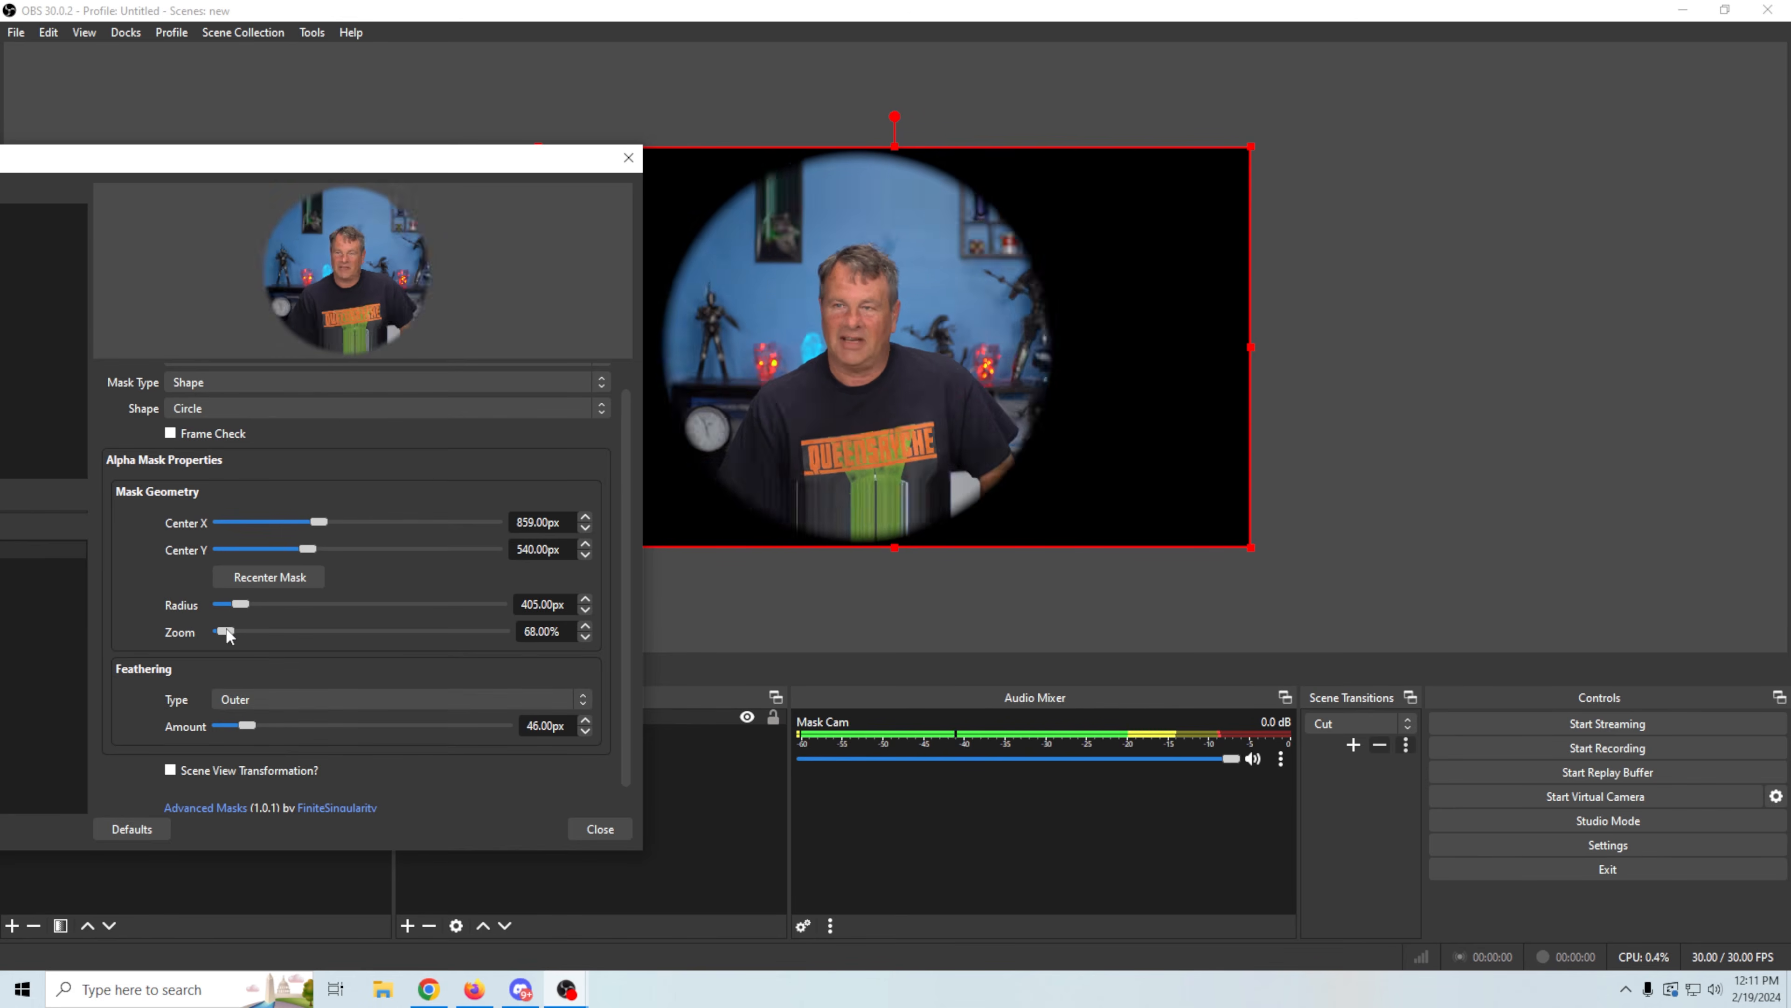
drag(229, 630, 231, 631)
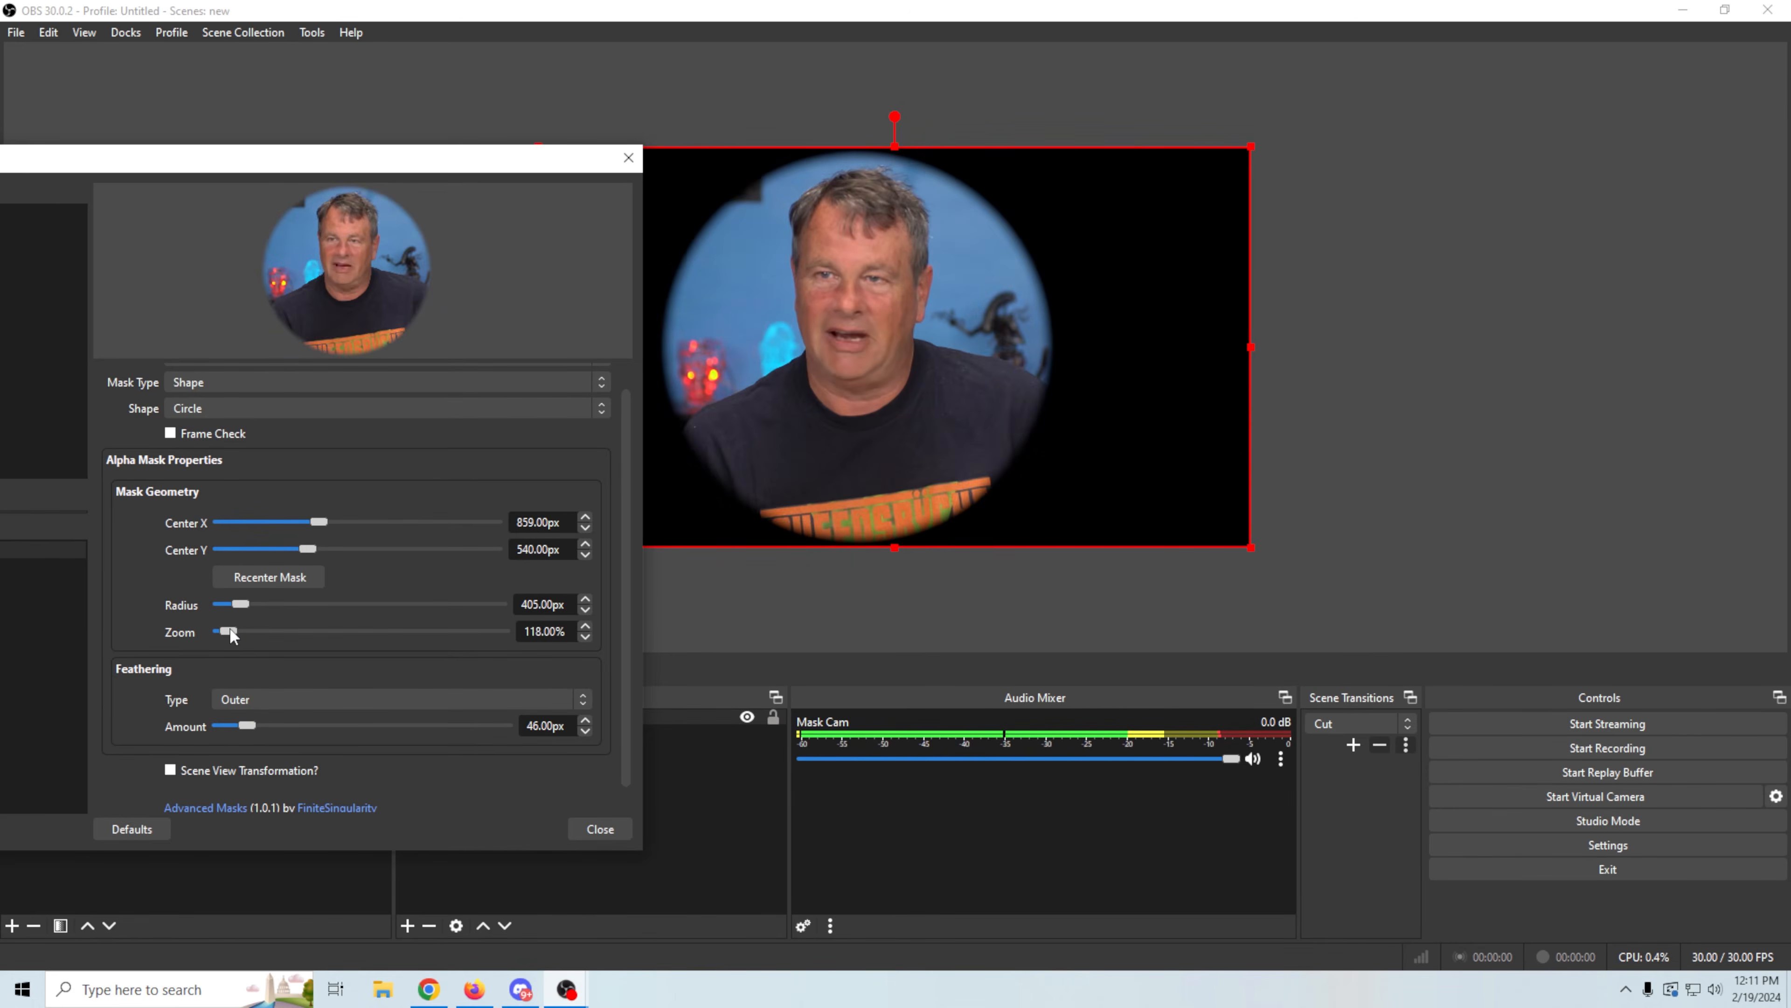
Step: Reset the circle mask's filter properties to their defaults and confirm the reset
click(132, 828)
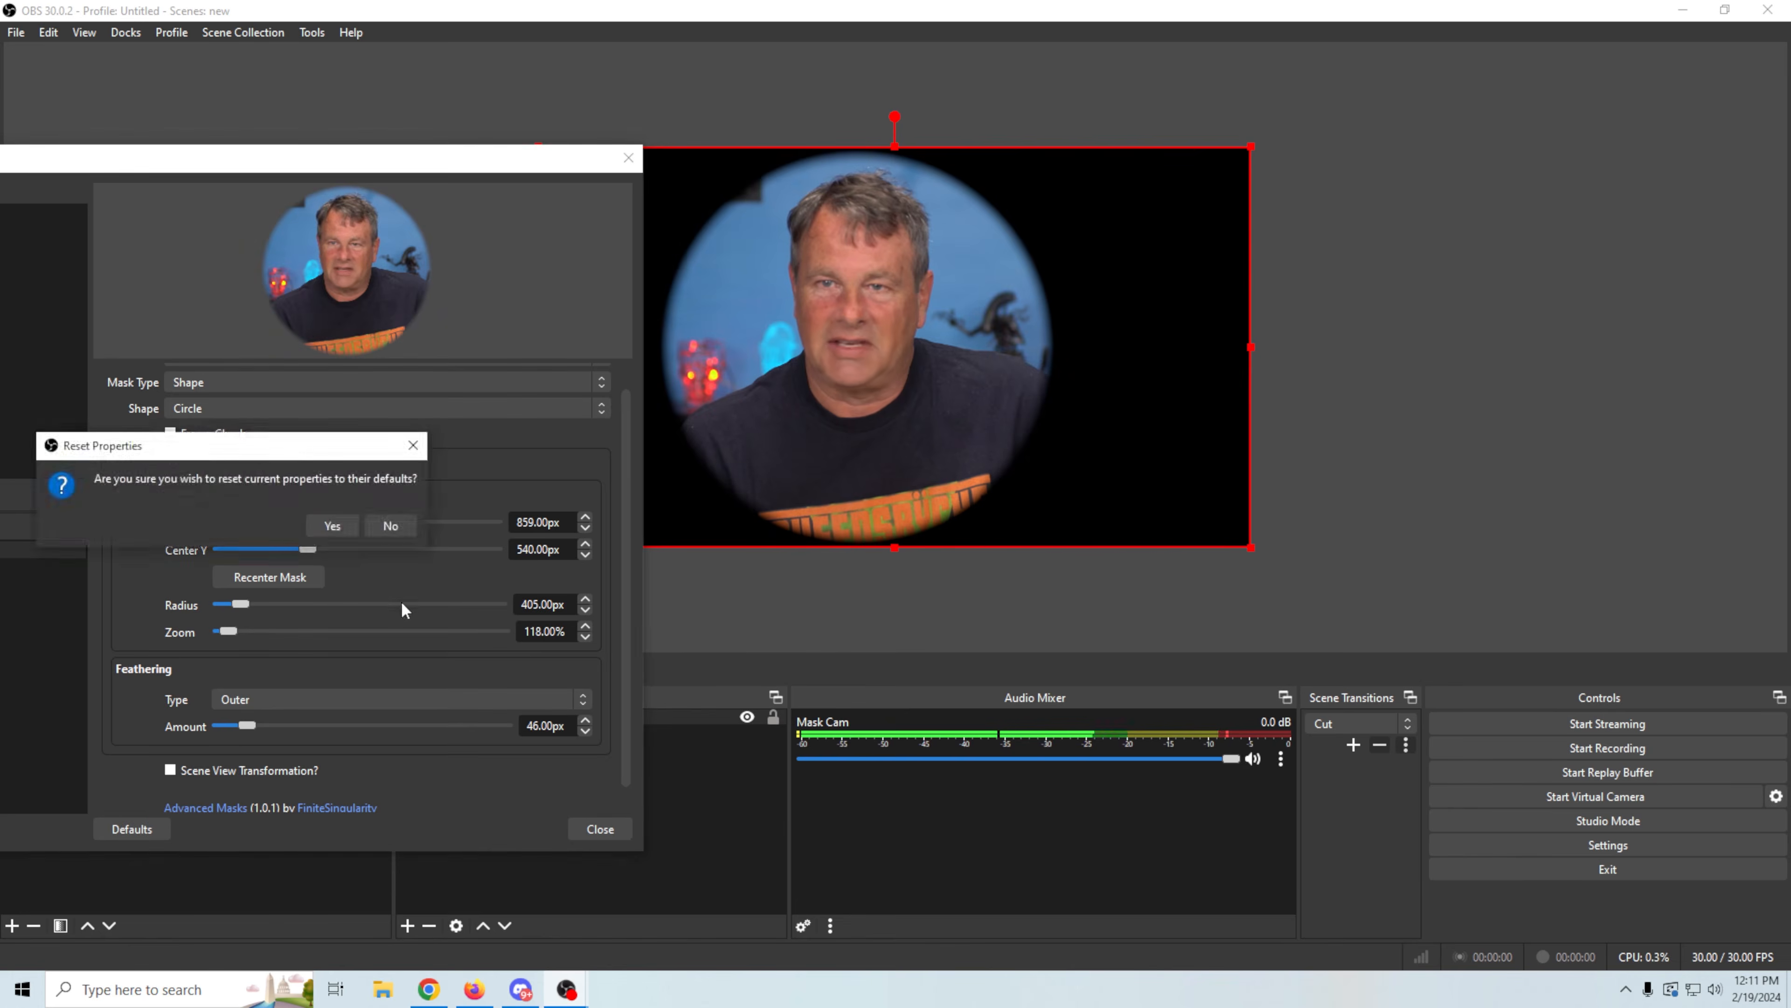
click(336, 526)
Step: Change the mask shape to Ellipse, with Center X at 859 px and rotation at 87 degrees
click(602, 403)
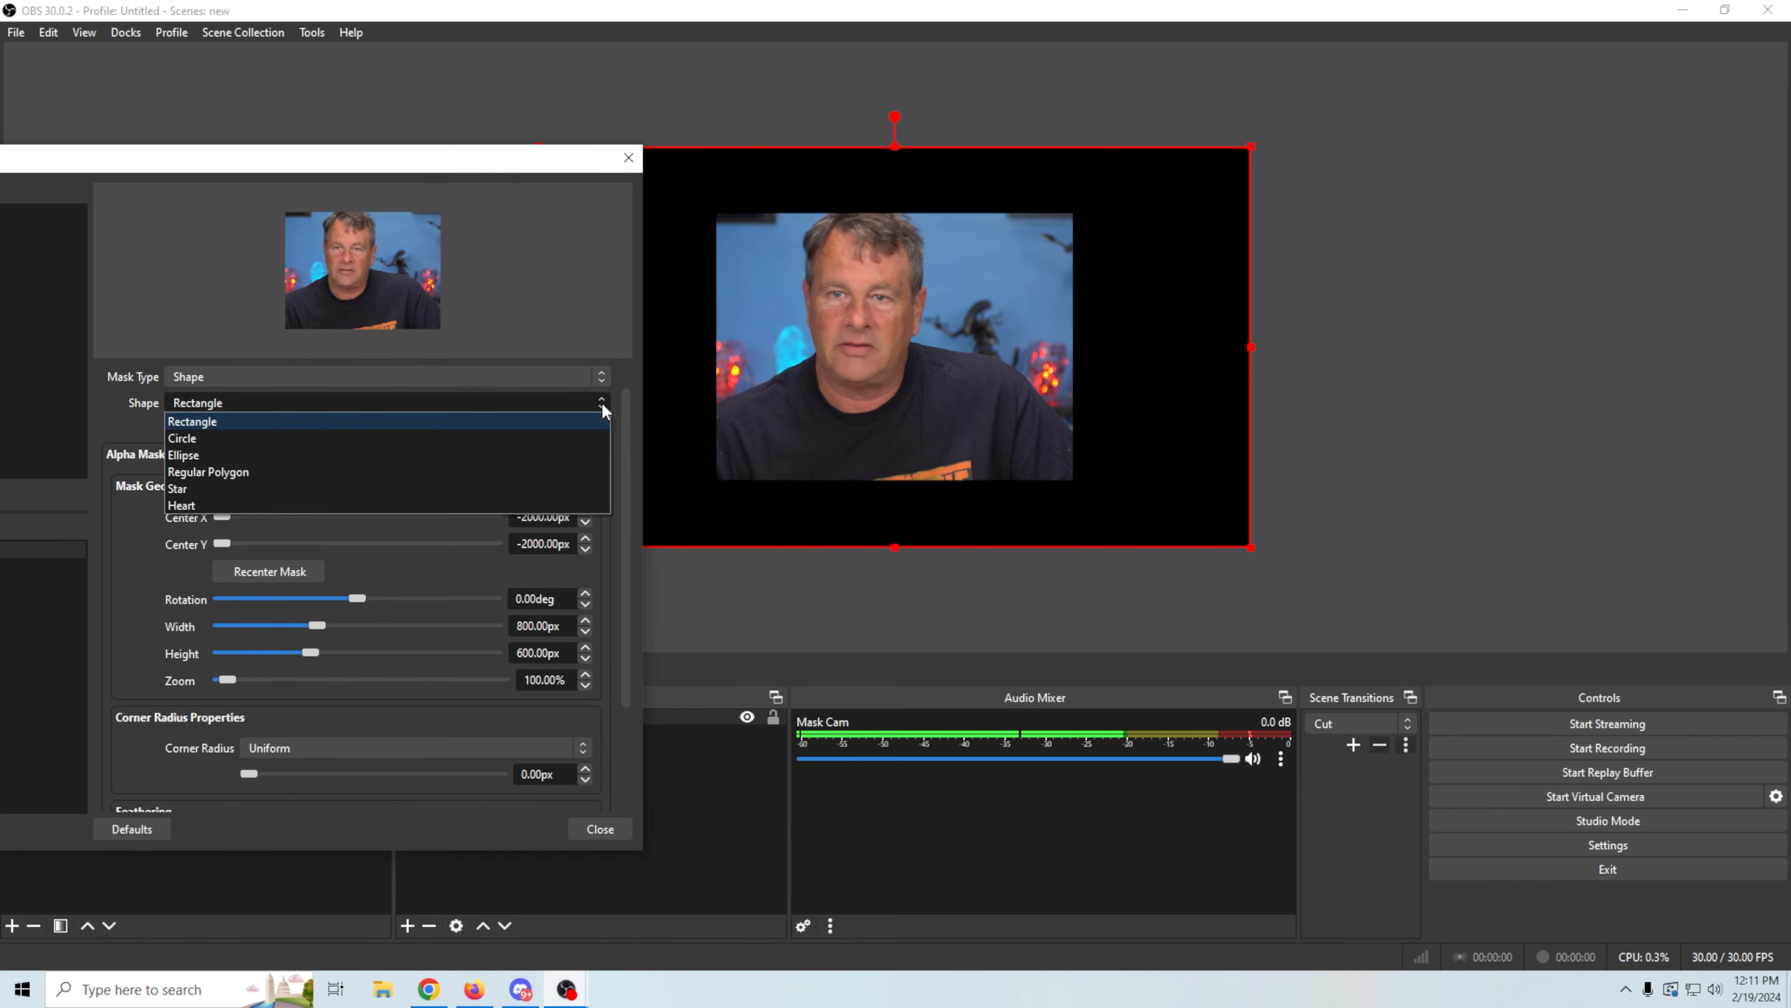
click(499, 457)
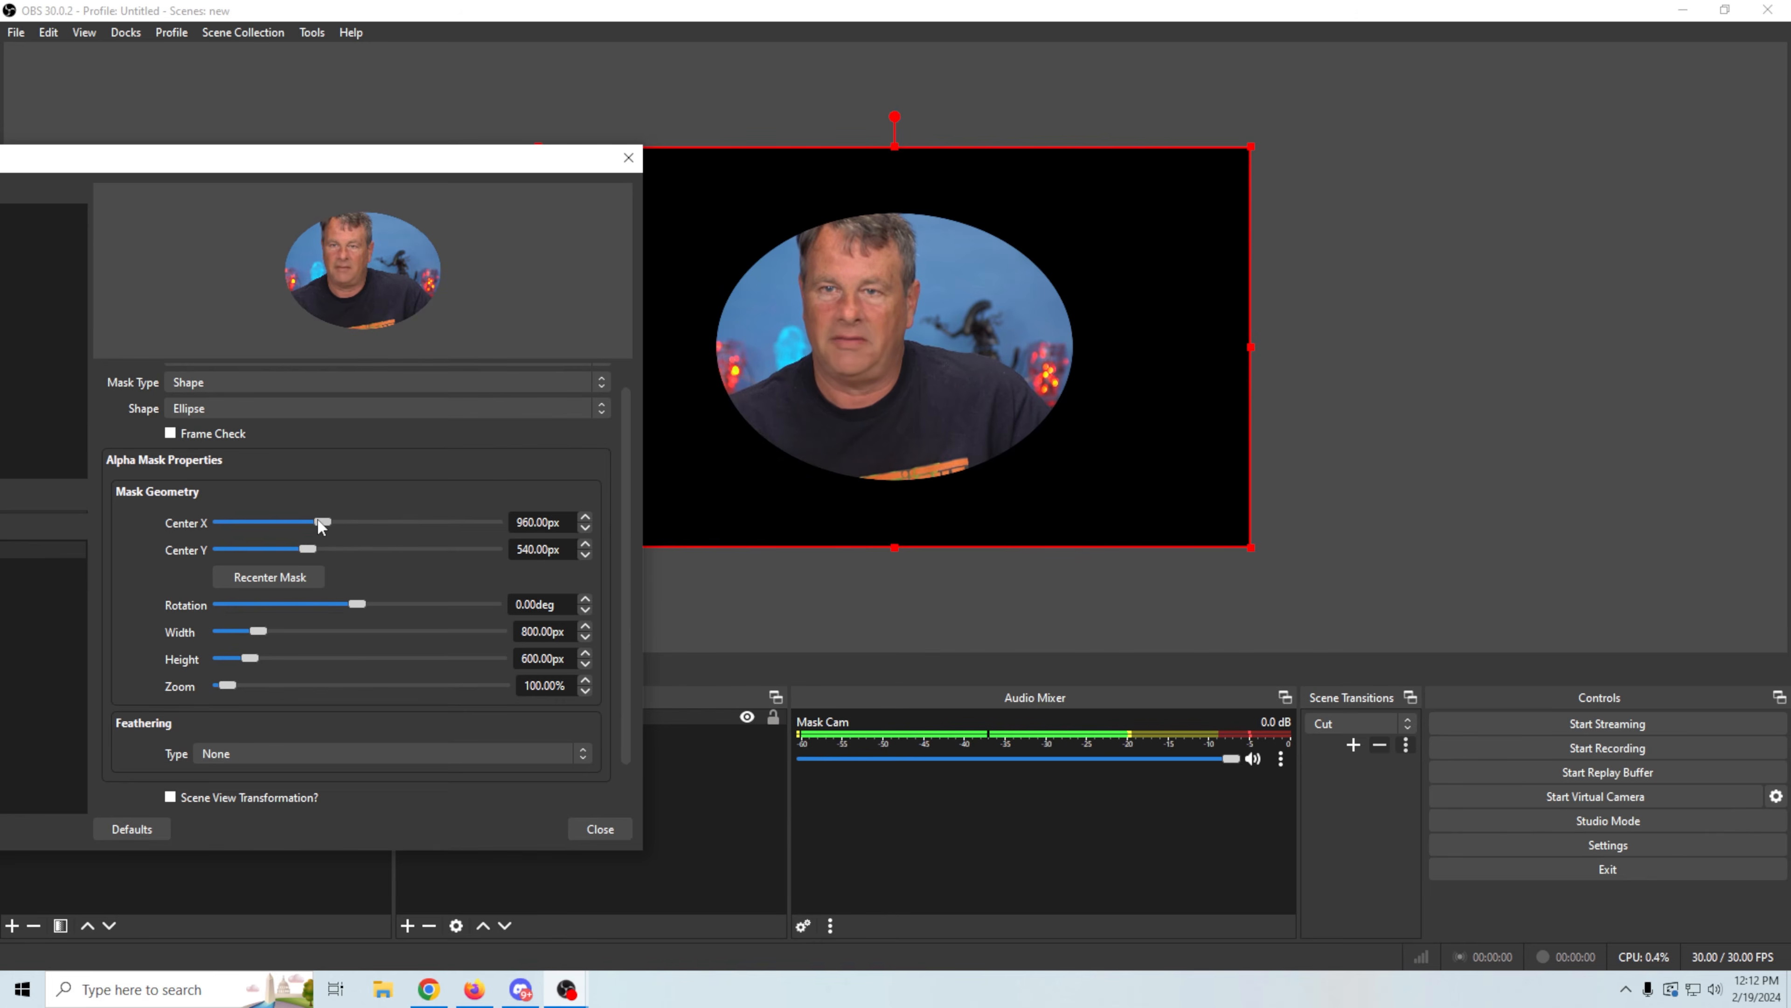
drag(317, 521, 314, 522)
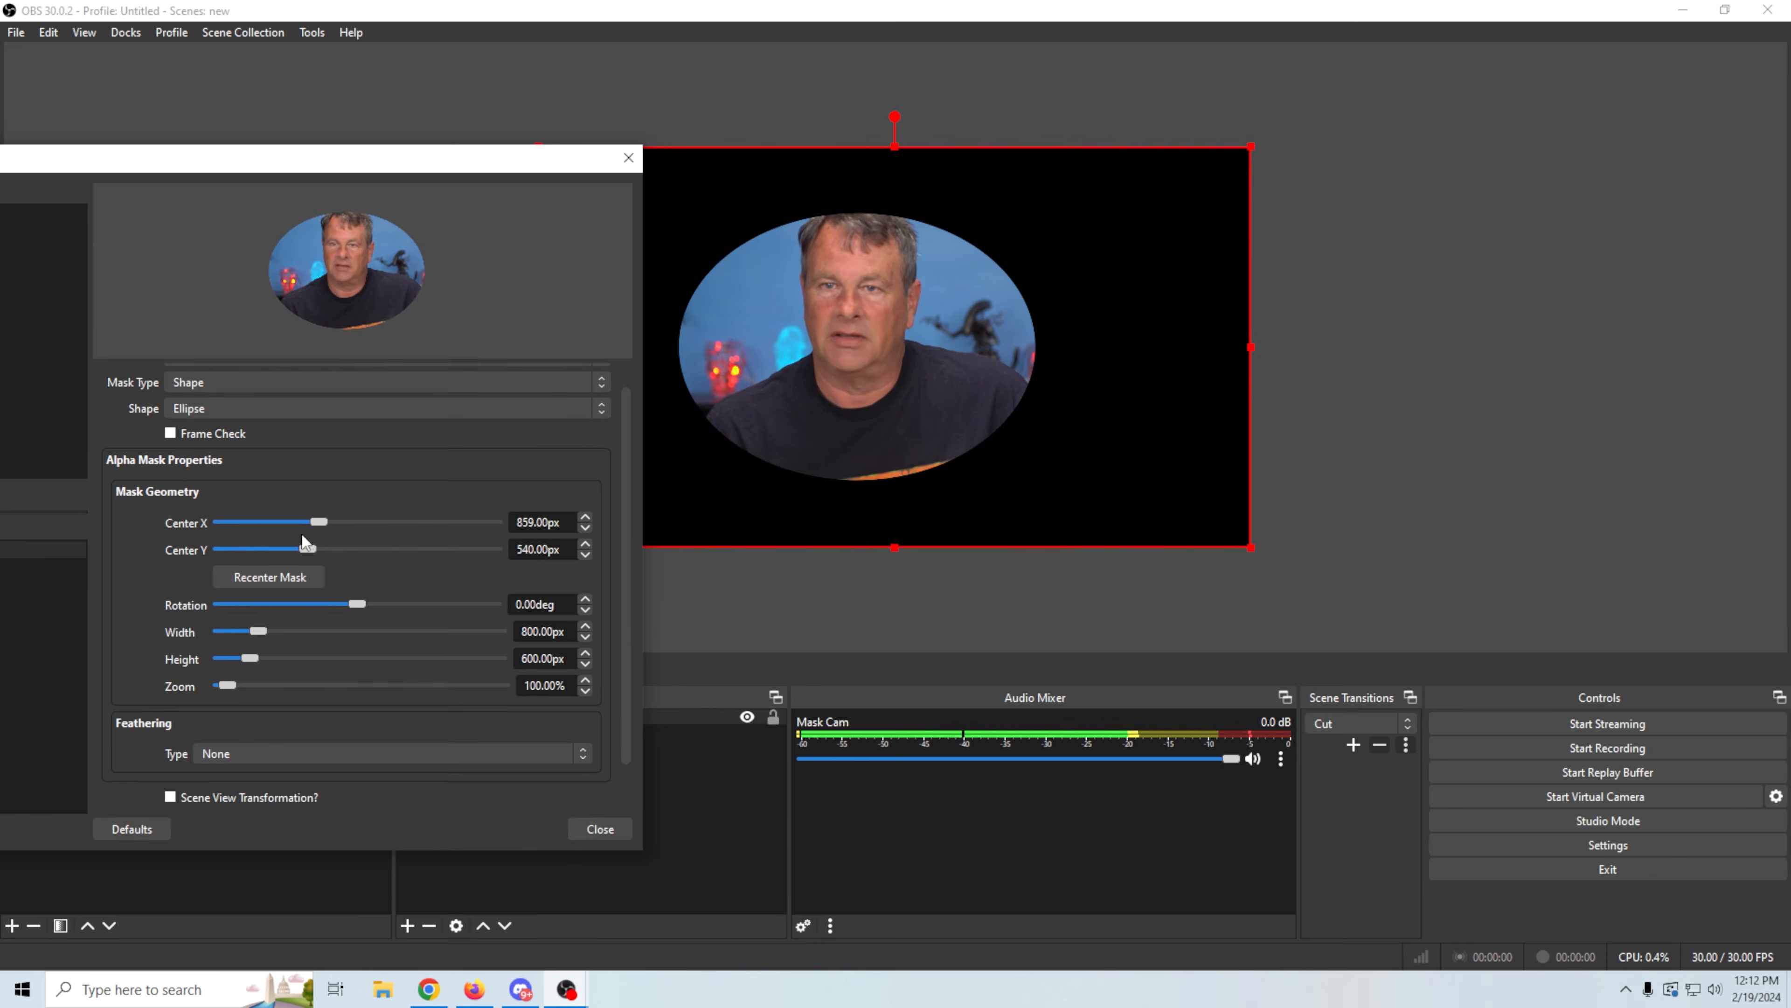
drag(354, 601, 386, 605)
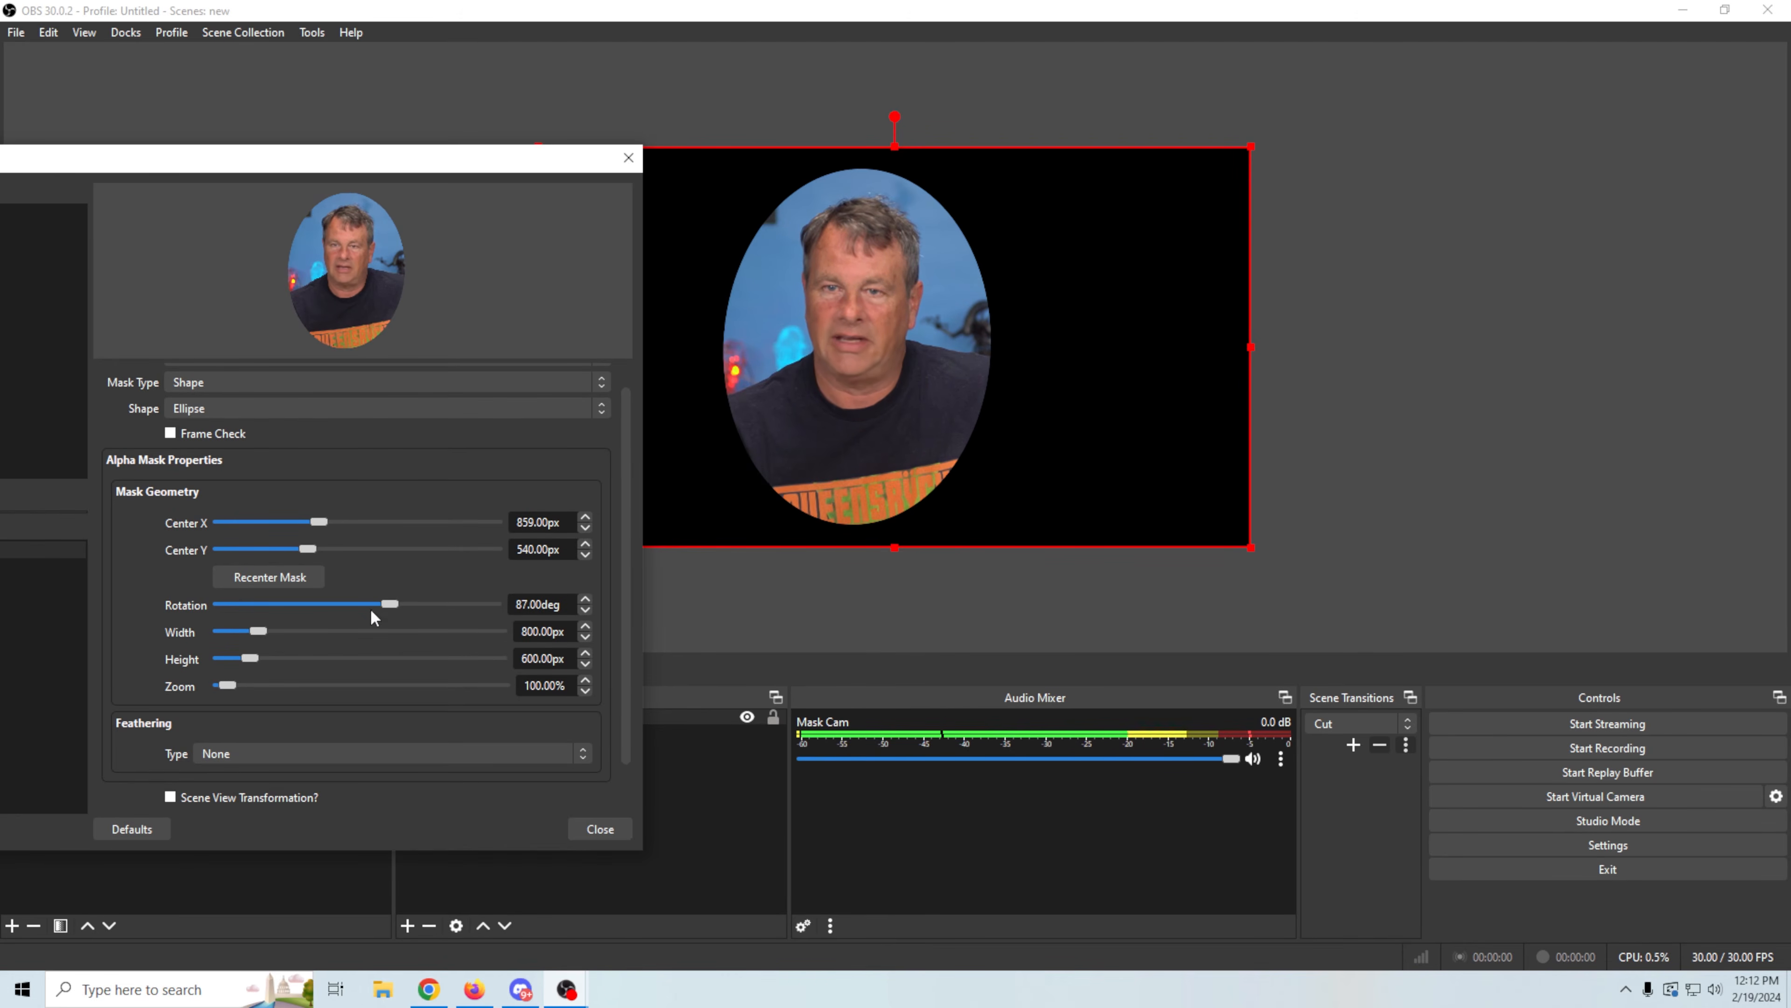
Step: Set the ellipse mask to 831 px width, 568 px height and 85% zoom, with Outer feathering of 31 px
drag(259, 630, 228, 681)
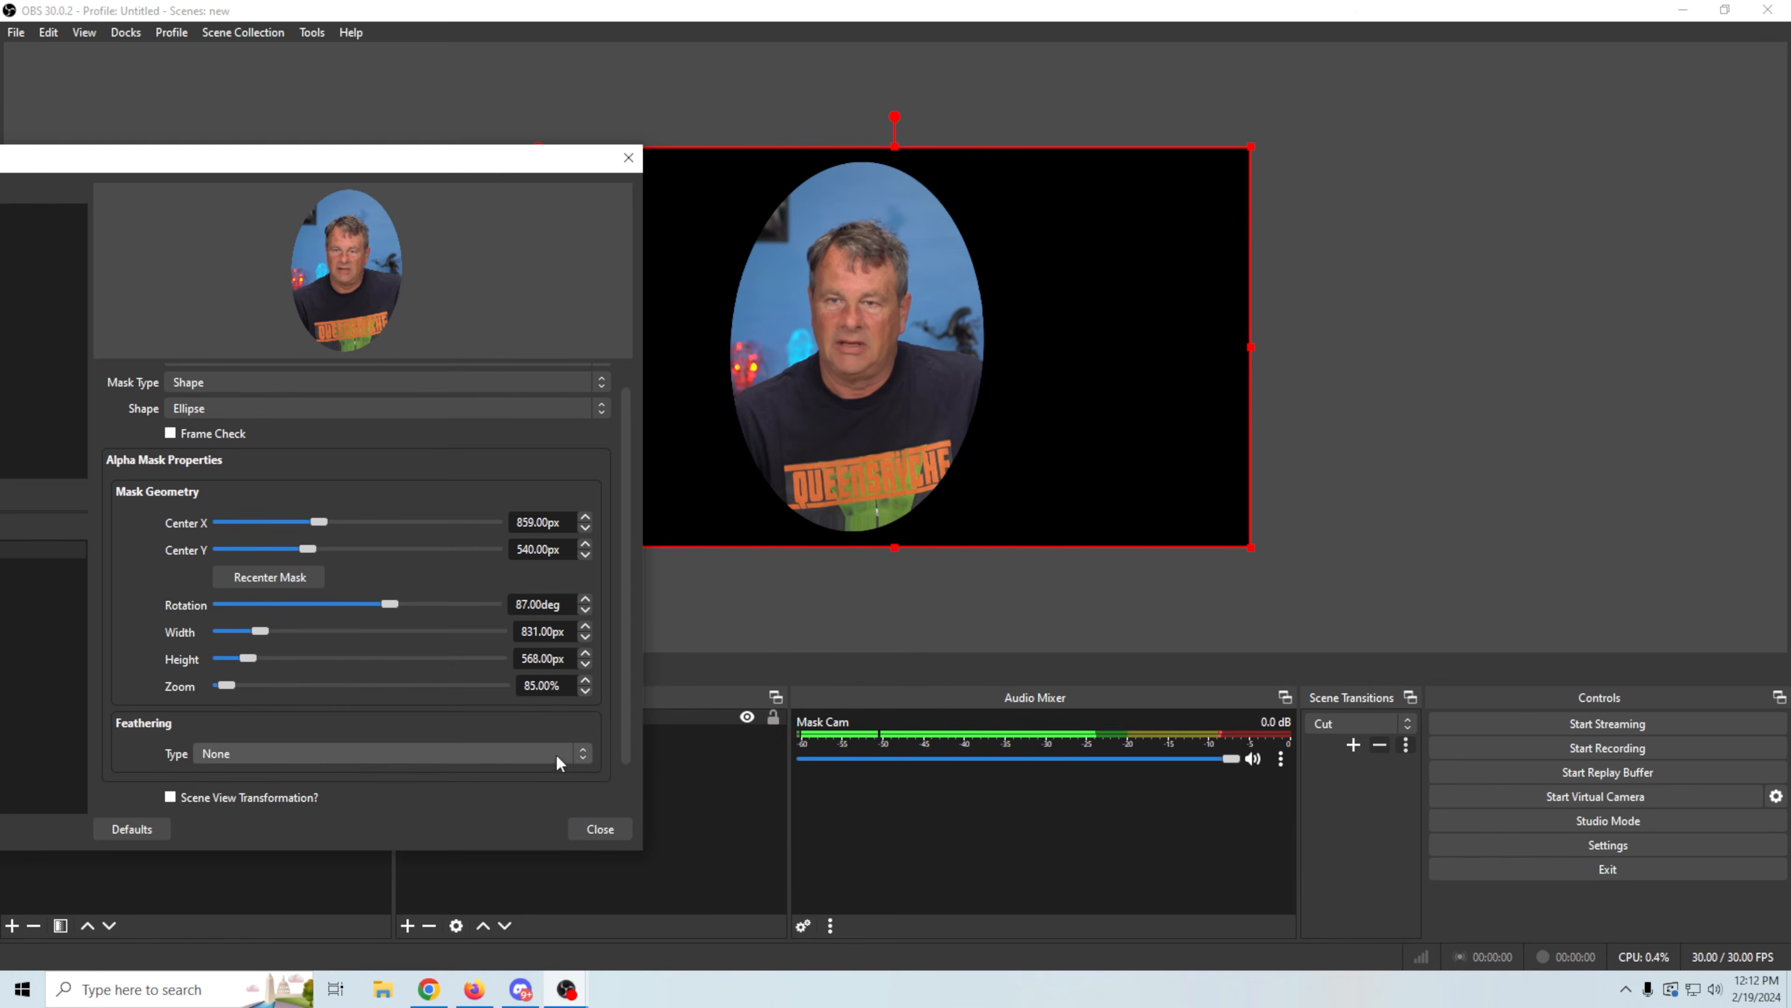
click(583, 750)
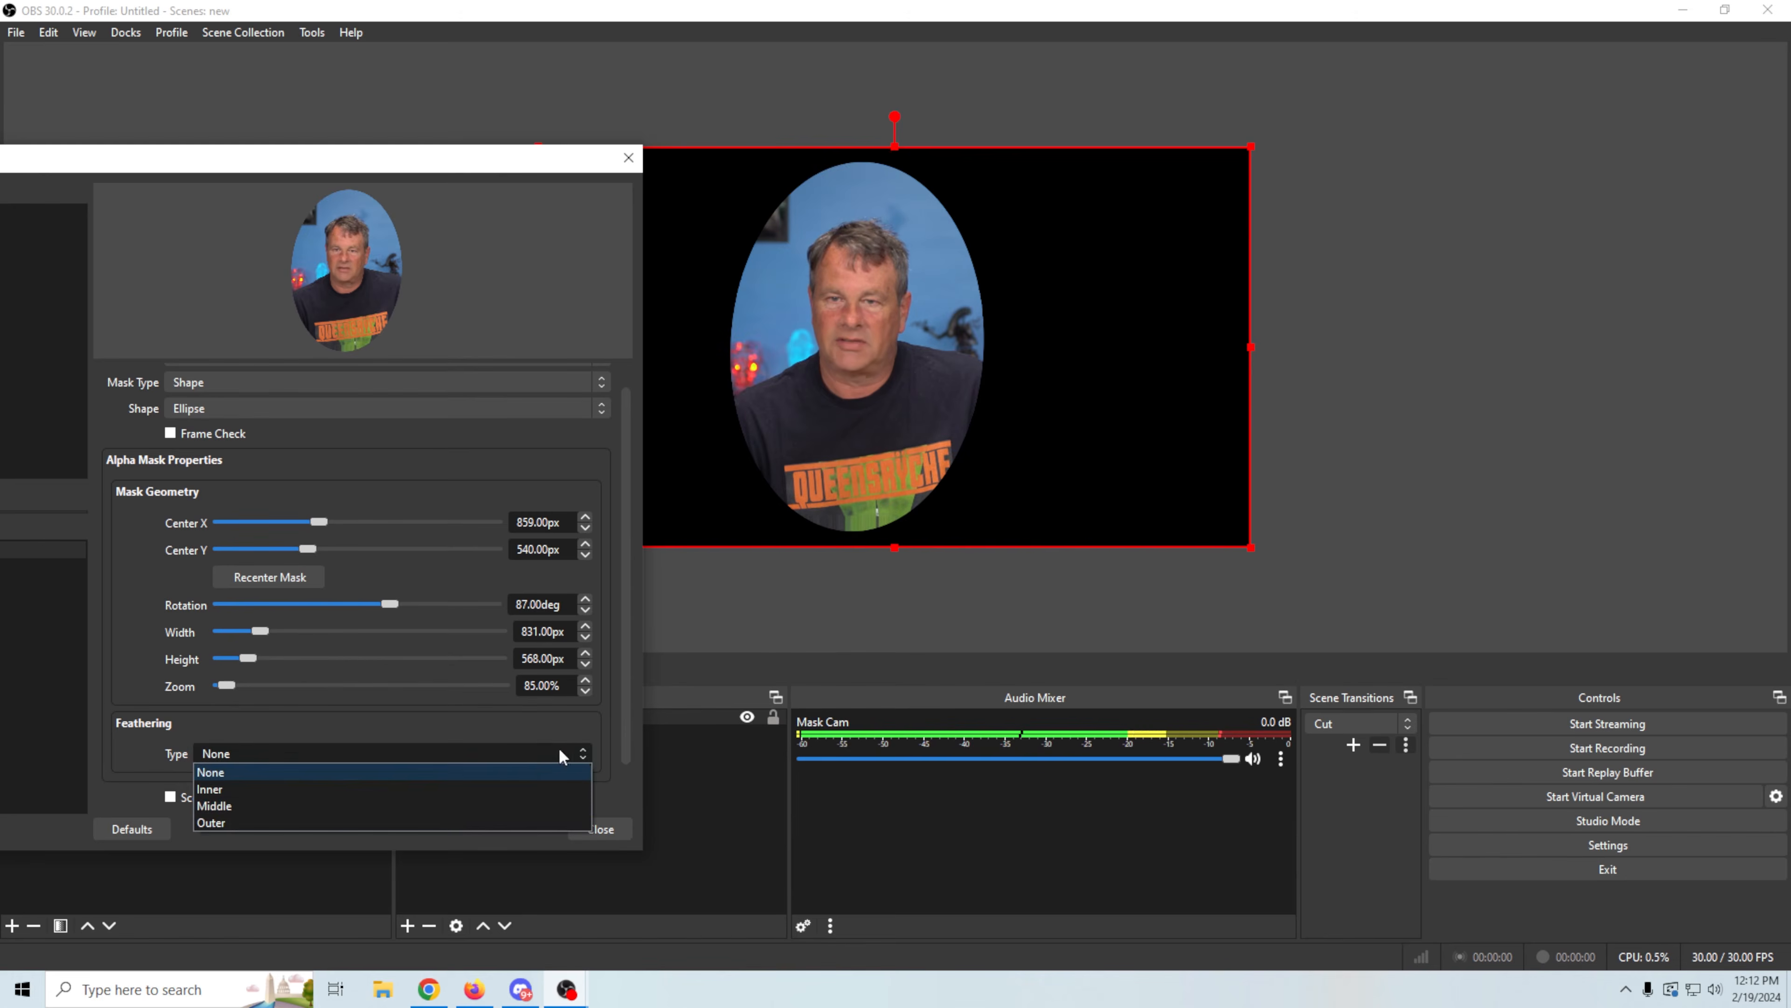
click(437, 820)
drag(222, 778, 238, 779)
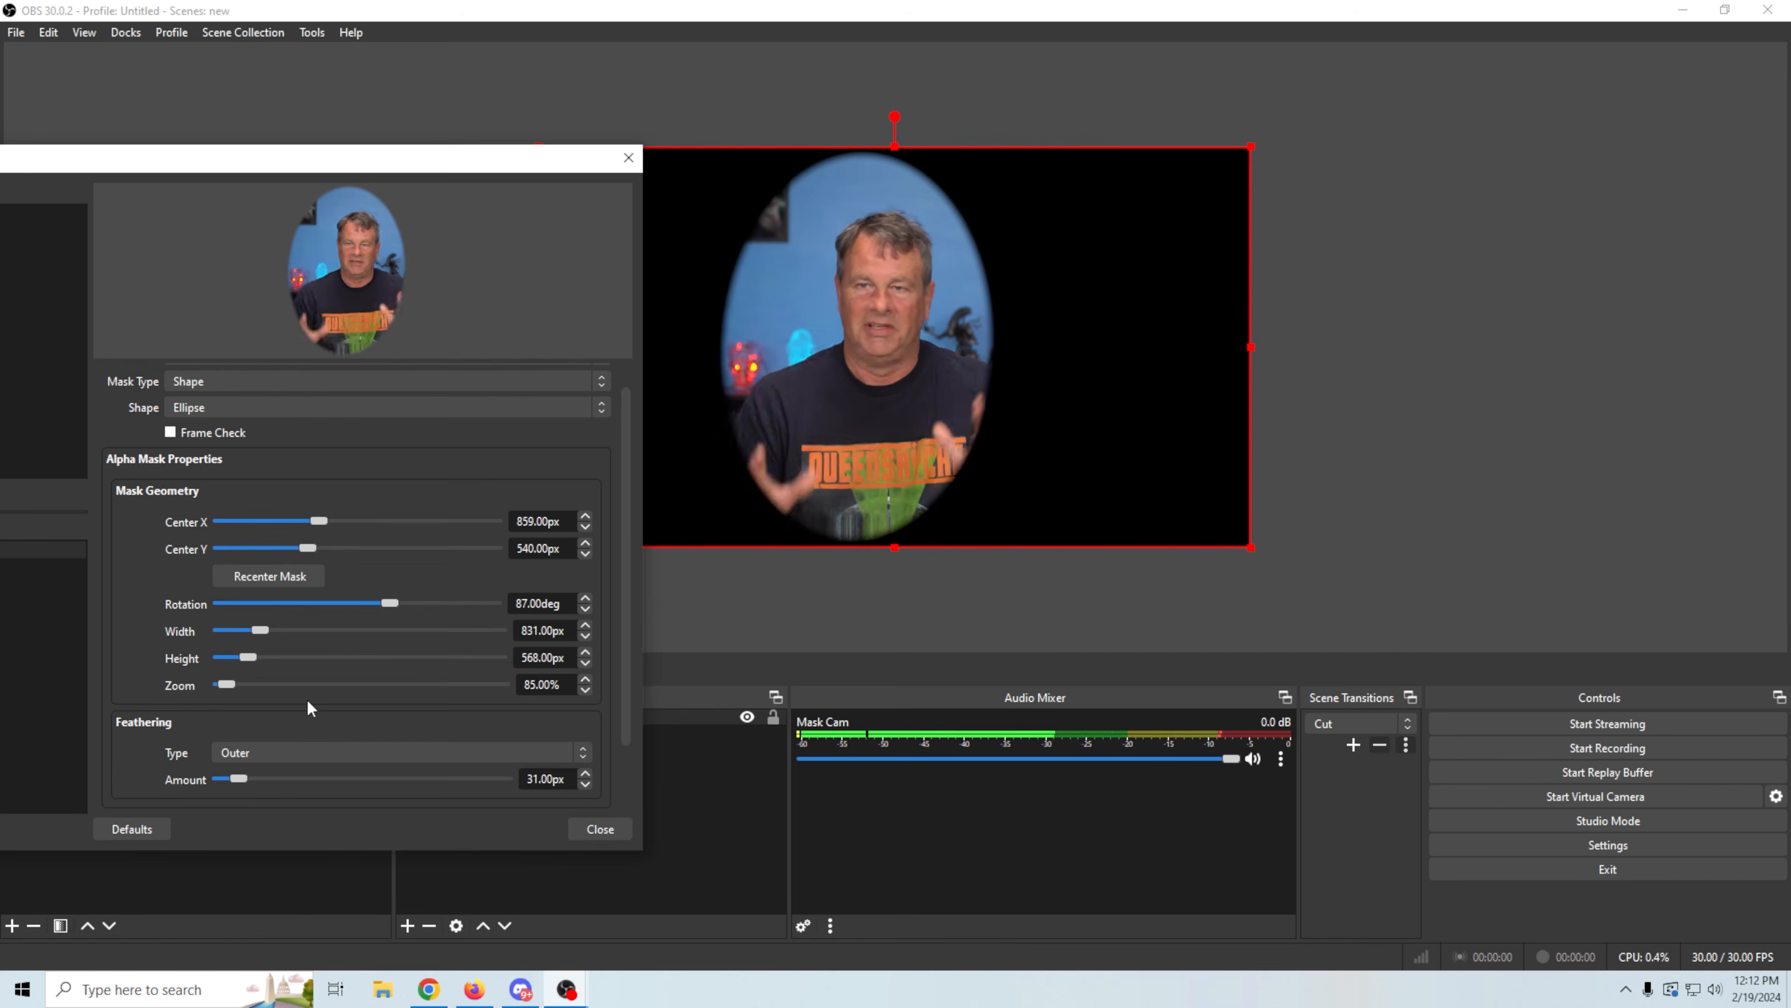
Step: Change the mask shape to Regular Polygon and set its feathering type to None
click(596, 412)
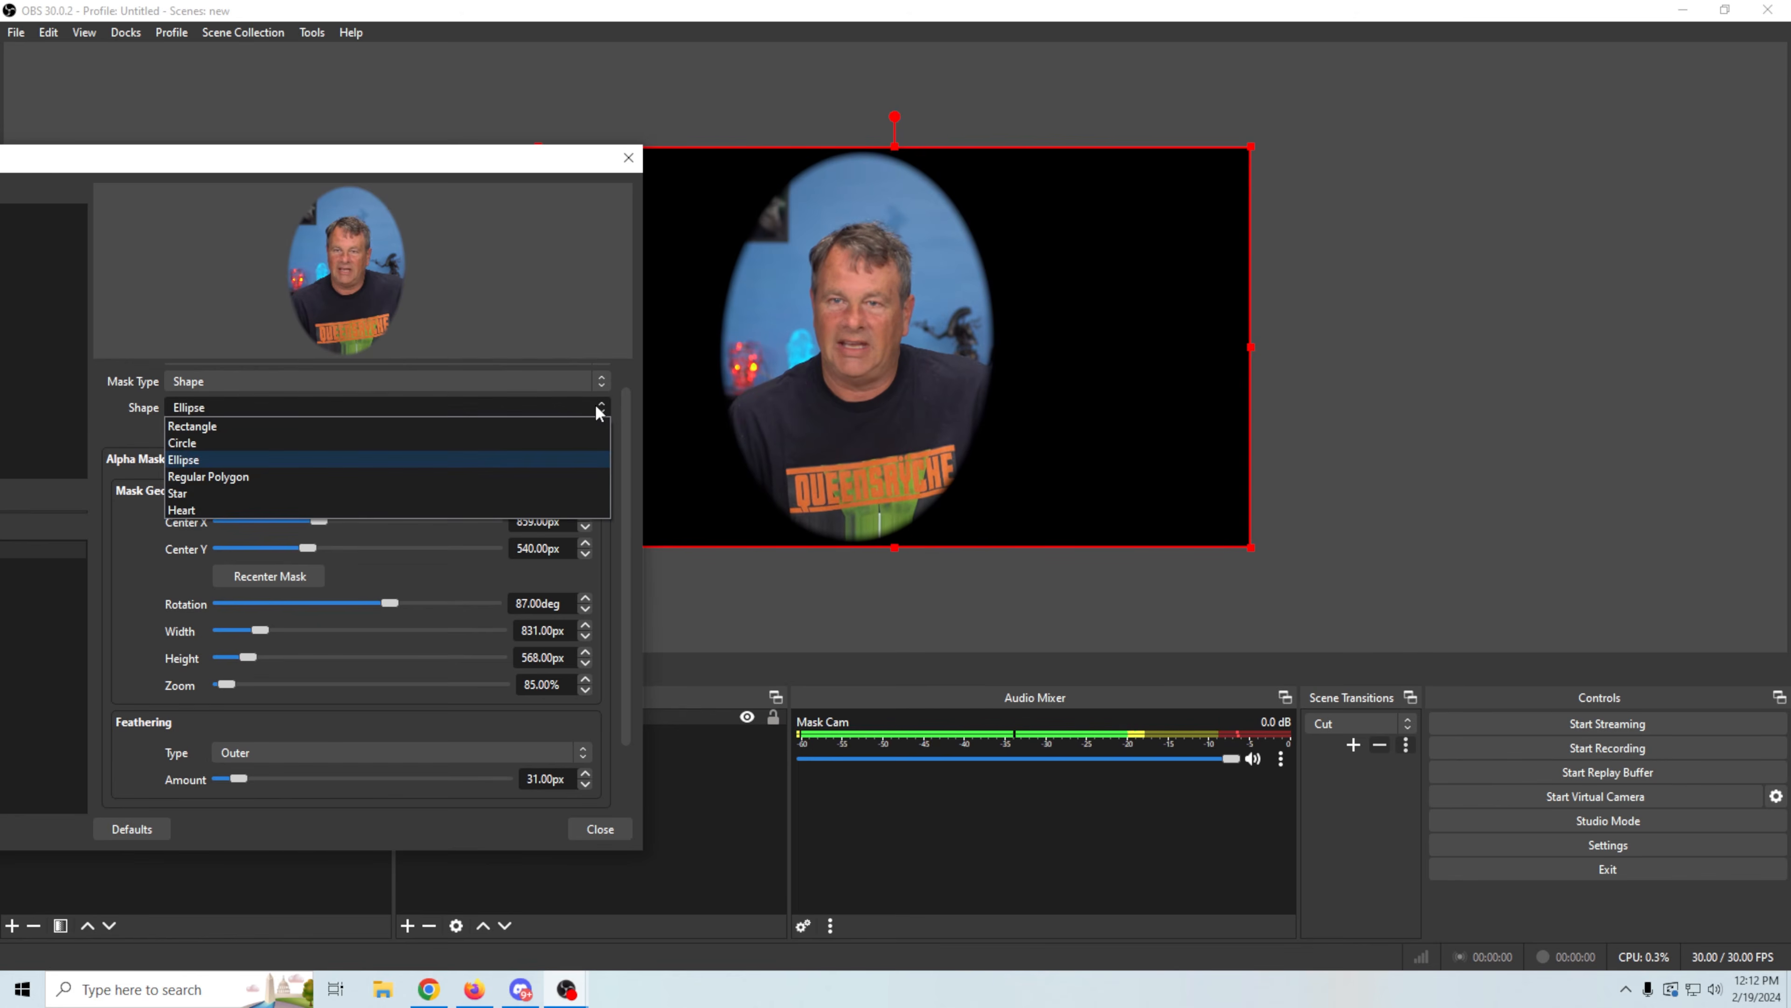
click(482, 476)
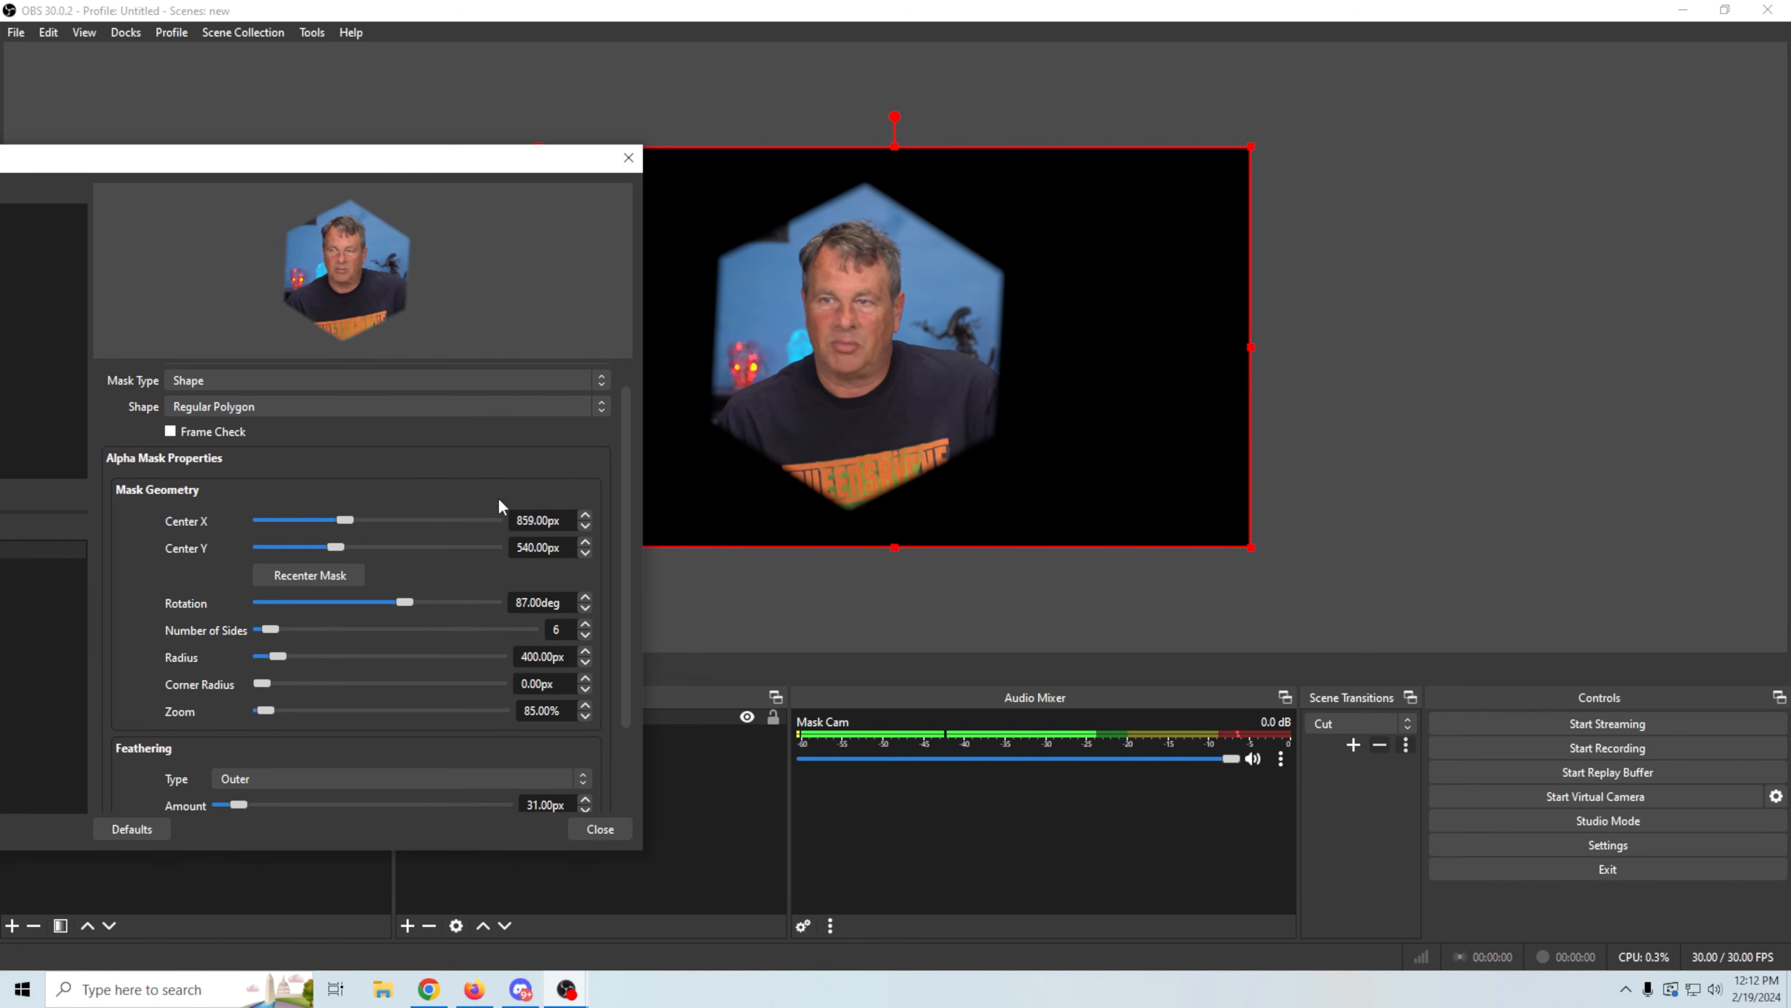
scroll(154, 734, down, 1)
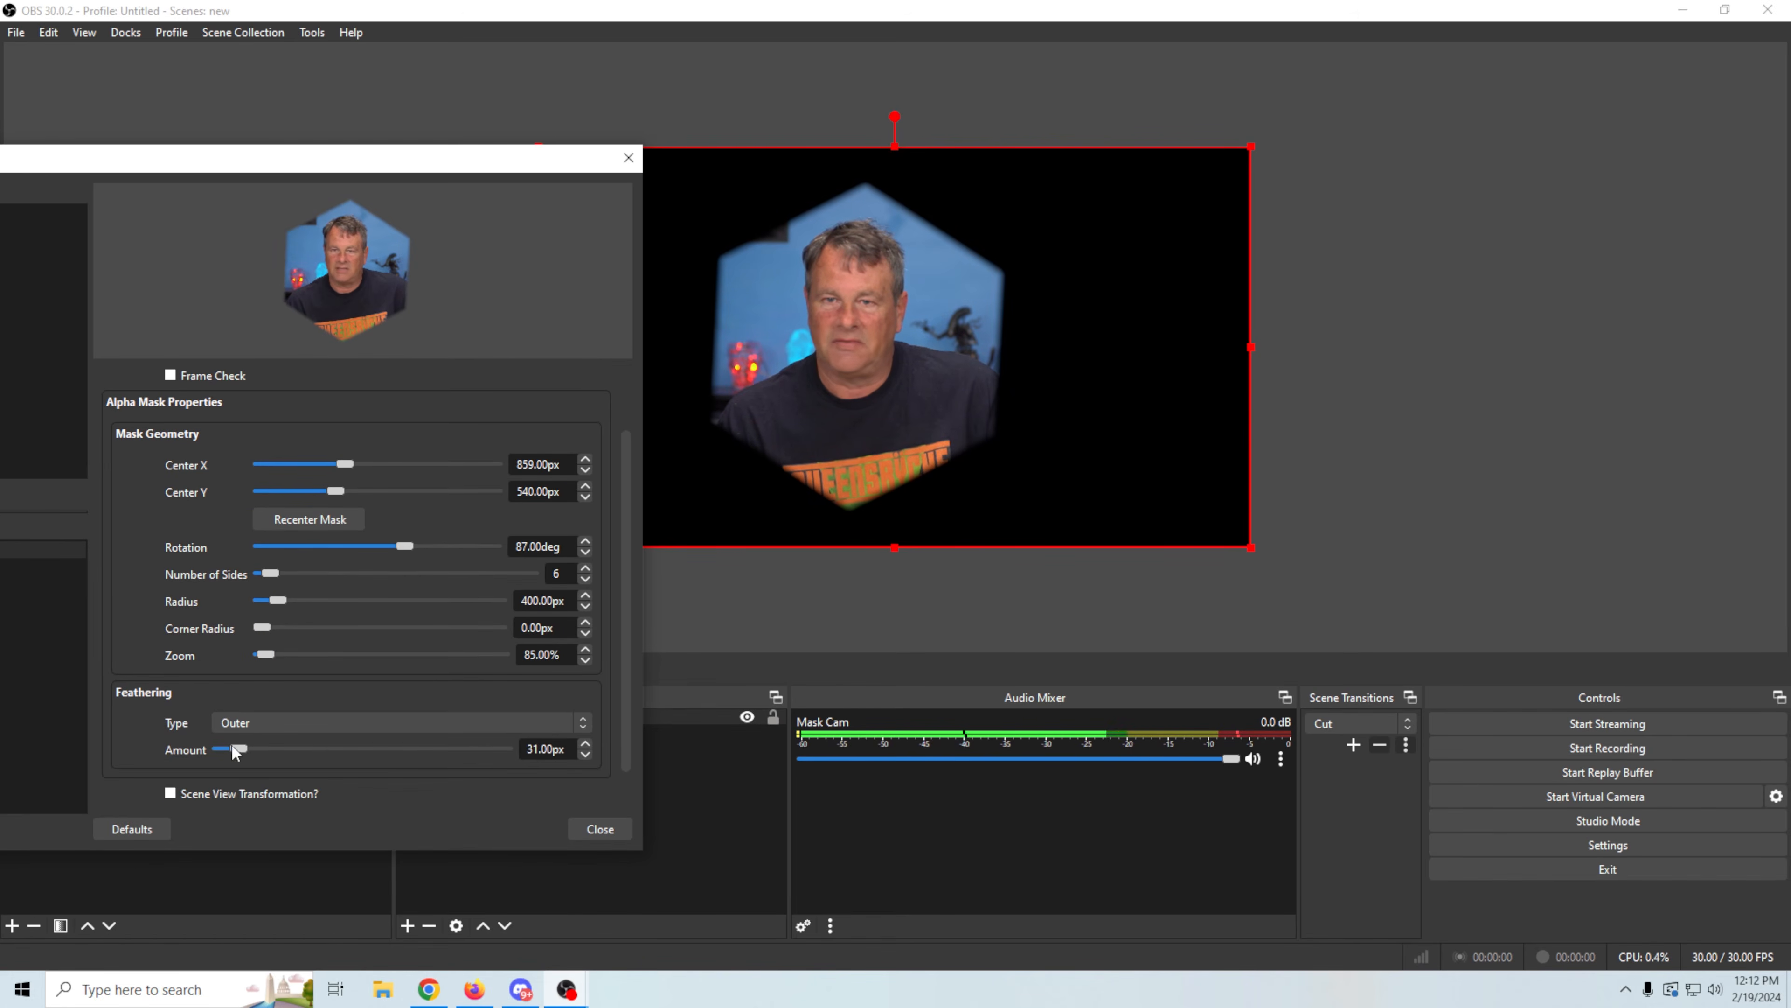
click(314, 728)
click(288, 740)
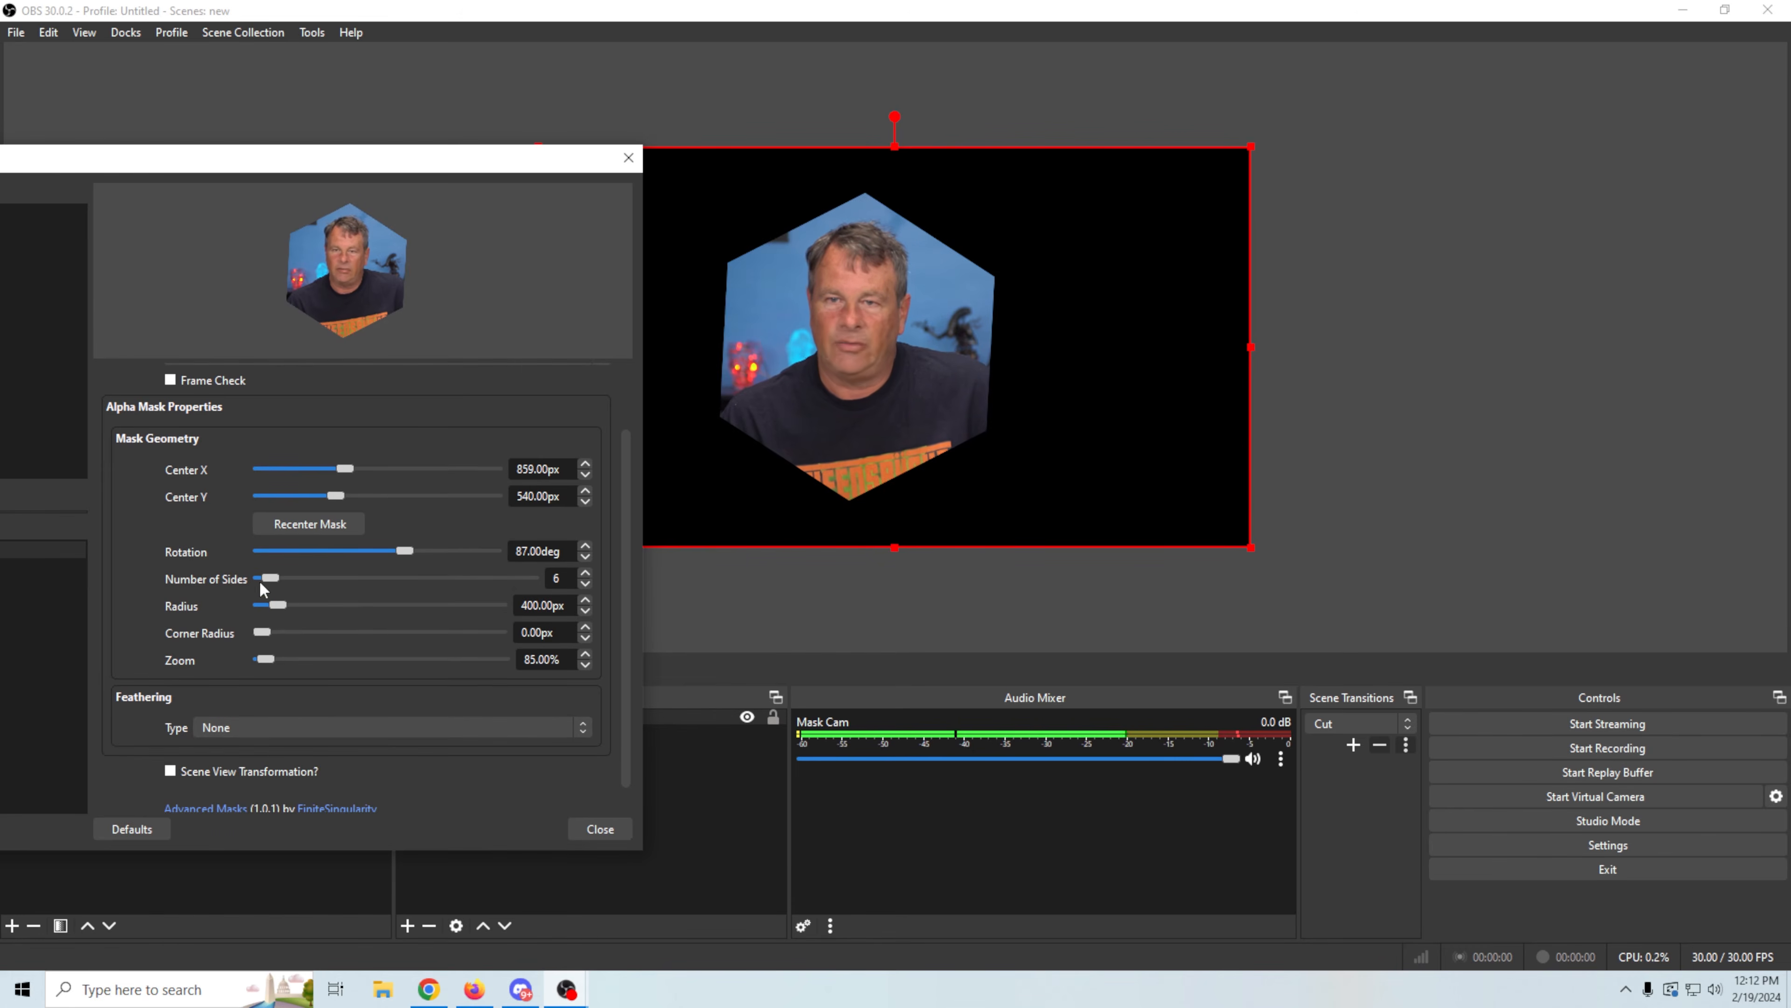
Step: Set the polygon mask's radius to 379 px and corner radius to 126 px, and adjust its rotation
mouse_move(268, 576)
mouse_down()
mouse_move(284, 576)
mouse_move(263, 574)
mouse_move(271, 605)
mouse_up()
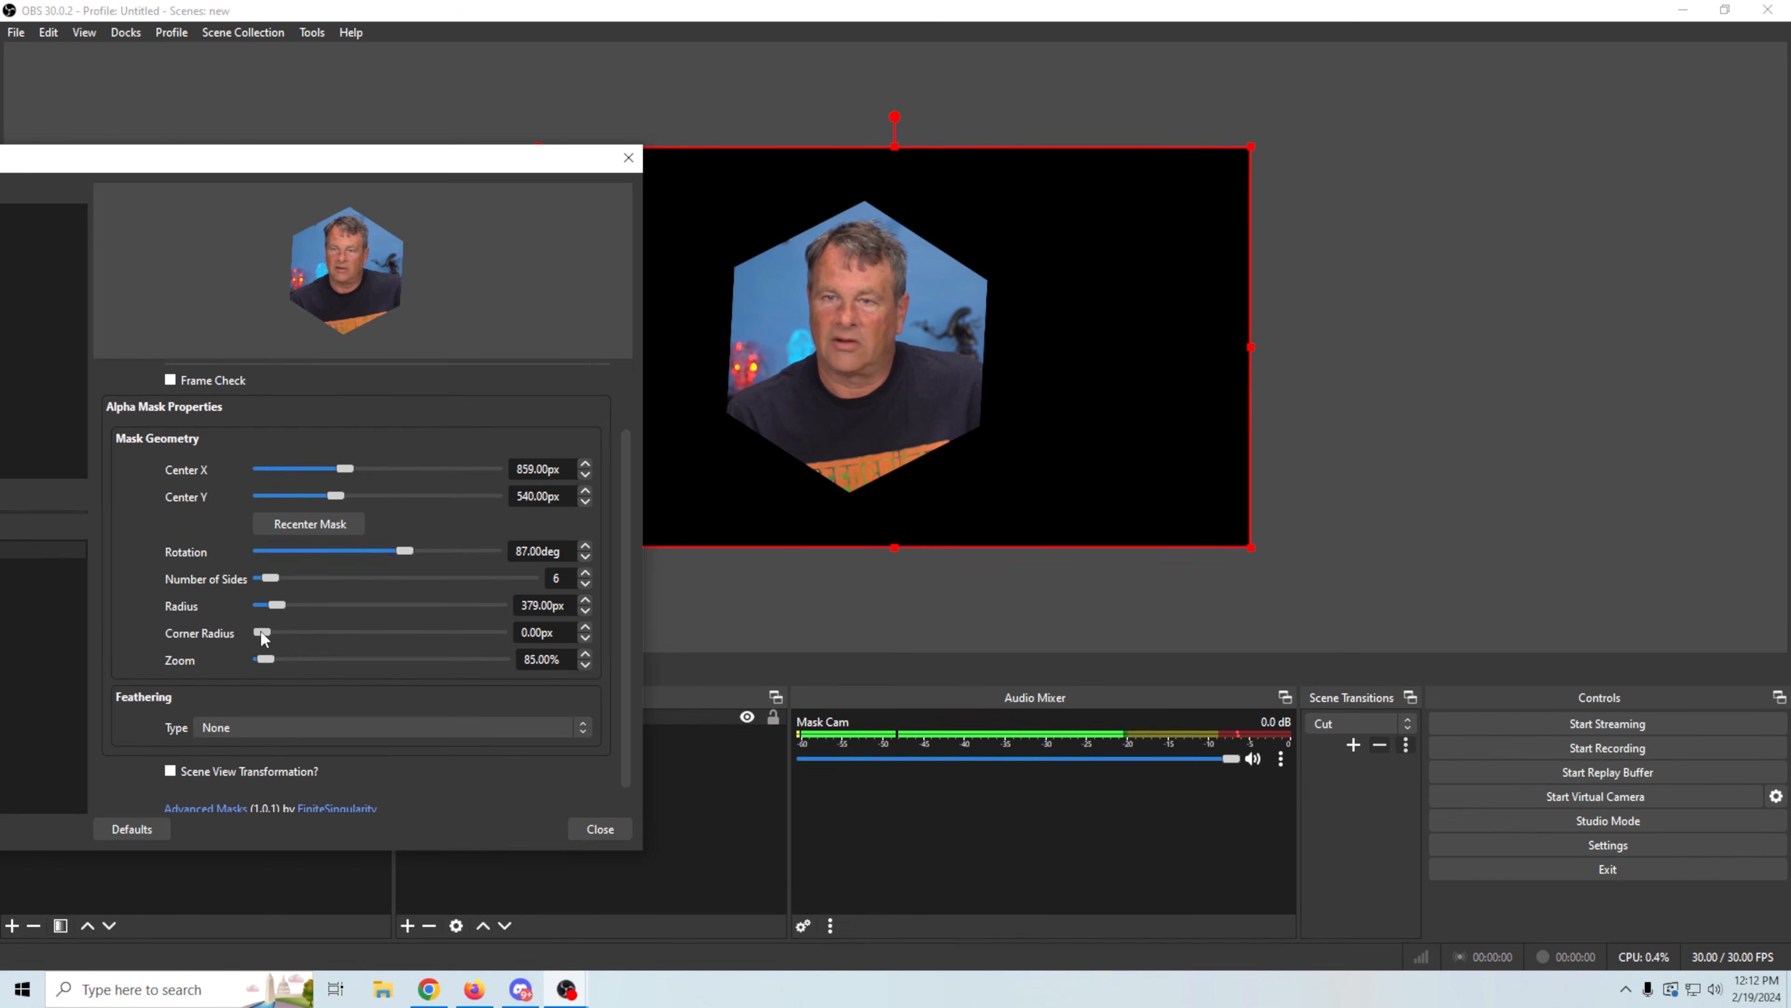
drag(260, 630, 290, 641)
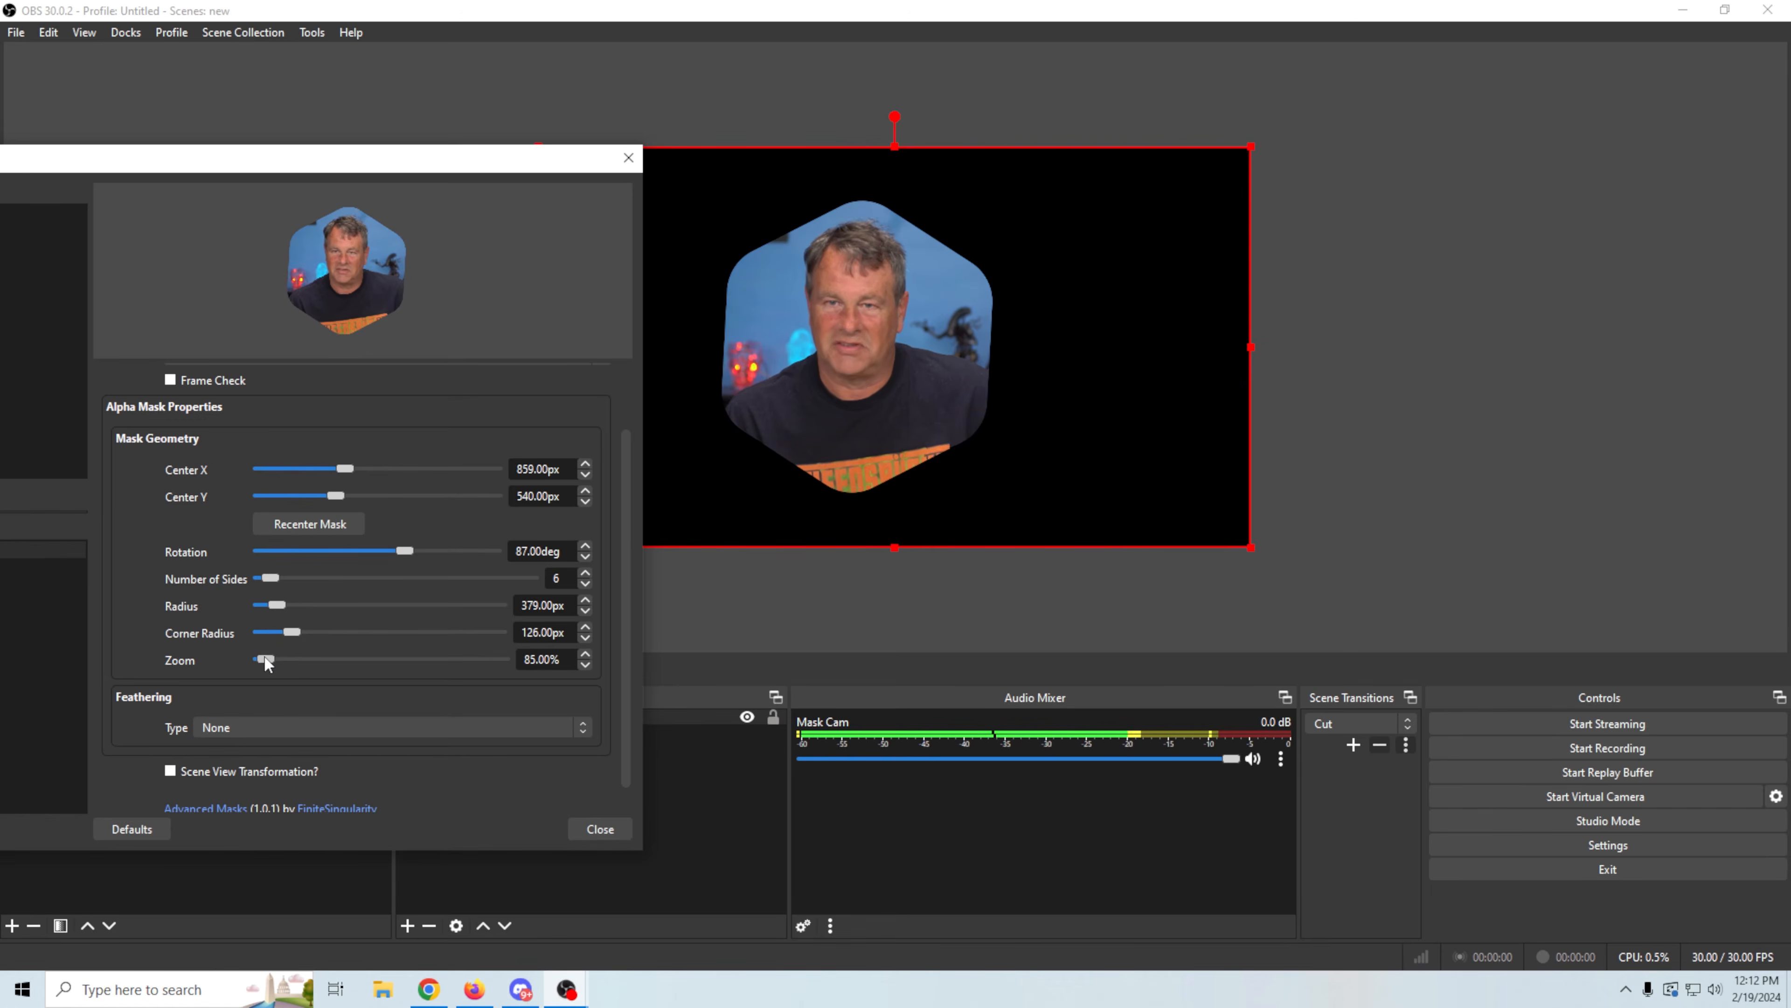
mouse_move(405, 551)
mouse_down()
mouse_move(345, 551)
mouse_move(395, 551)
mouse_move(373, 554)
mouse_up()
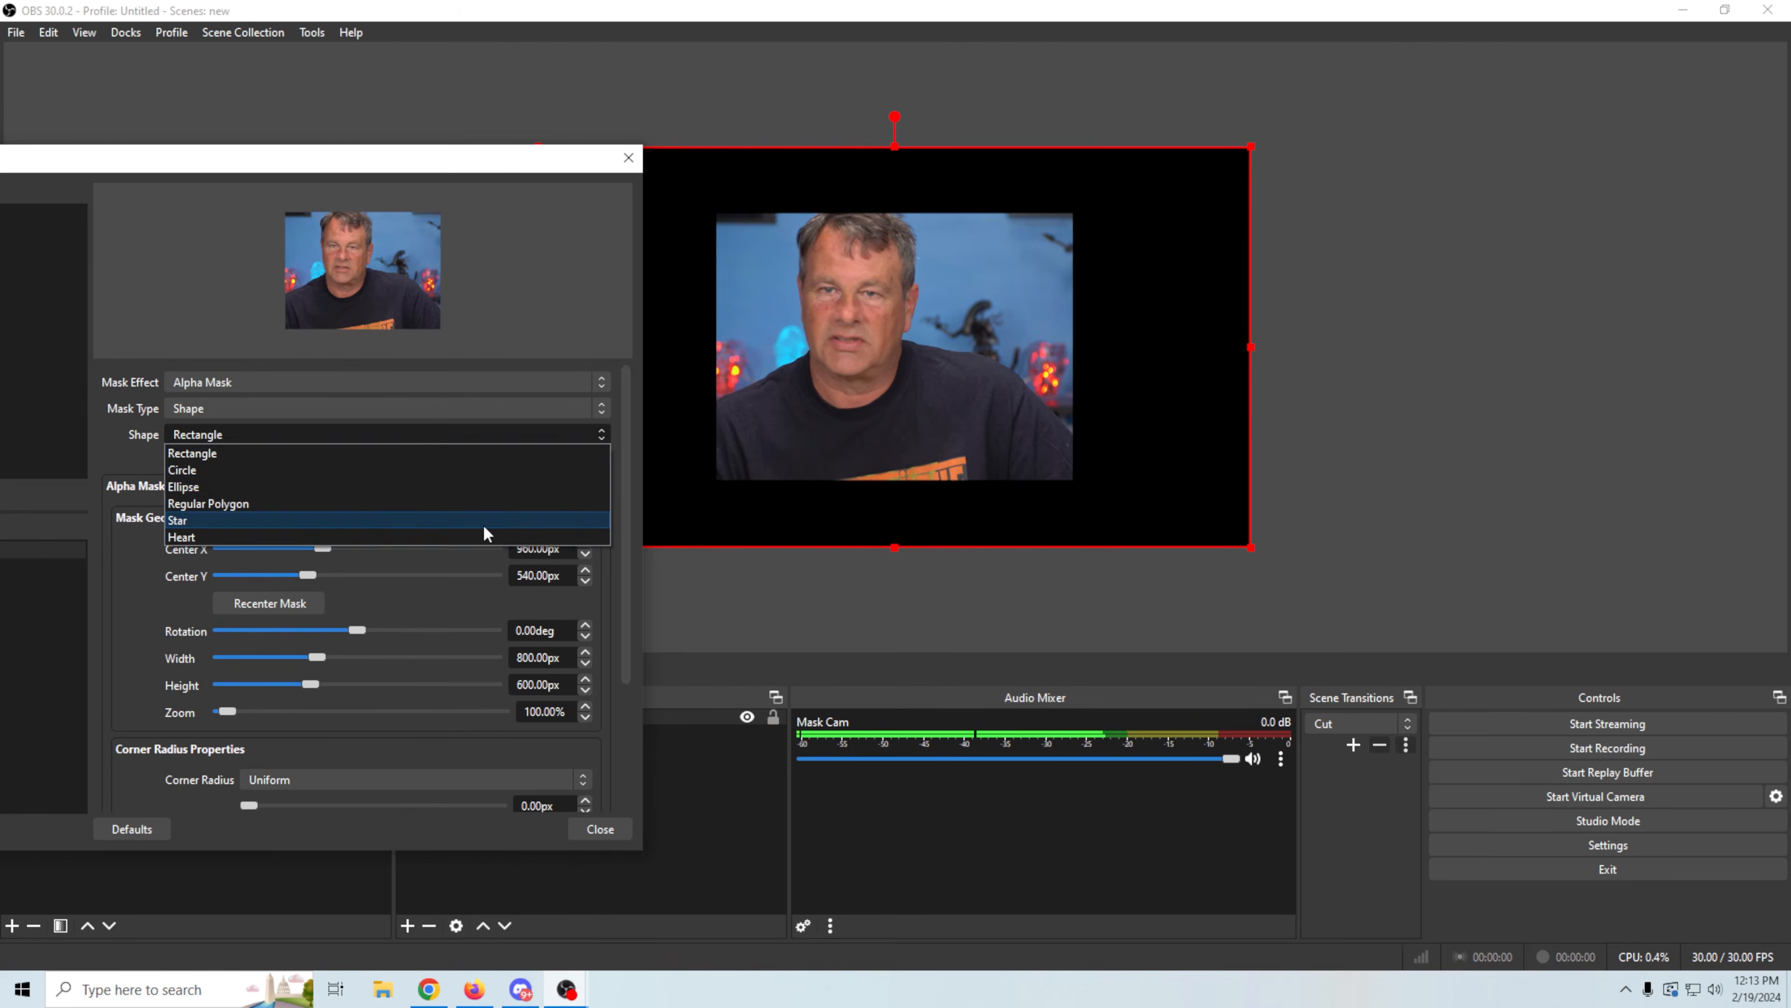
Step: Change the mask shape to Star with 23 points, 431 px outer radius, 89.5% inner radius, 15 px corner radius and -7 degrees rotation
click(484, 528)
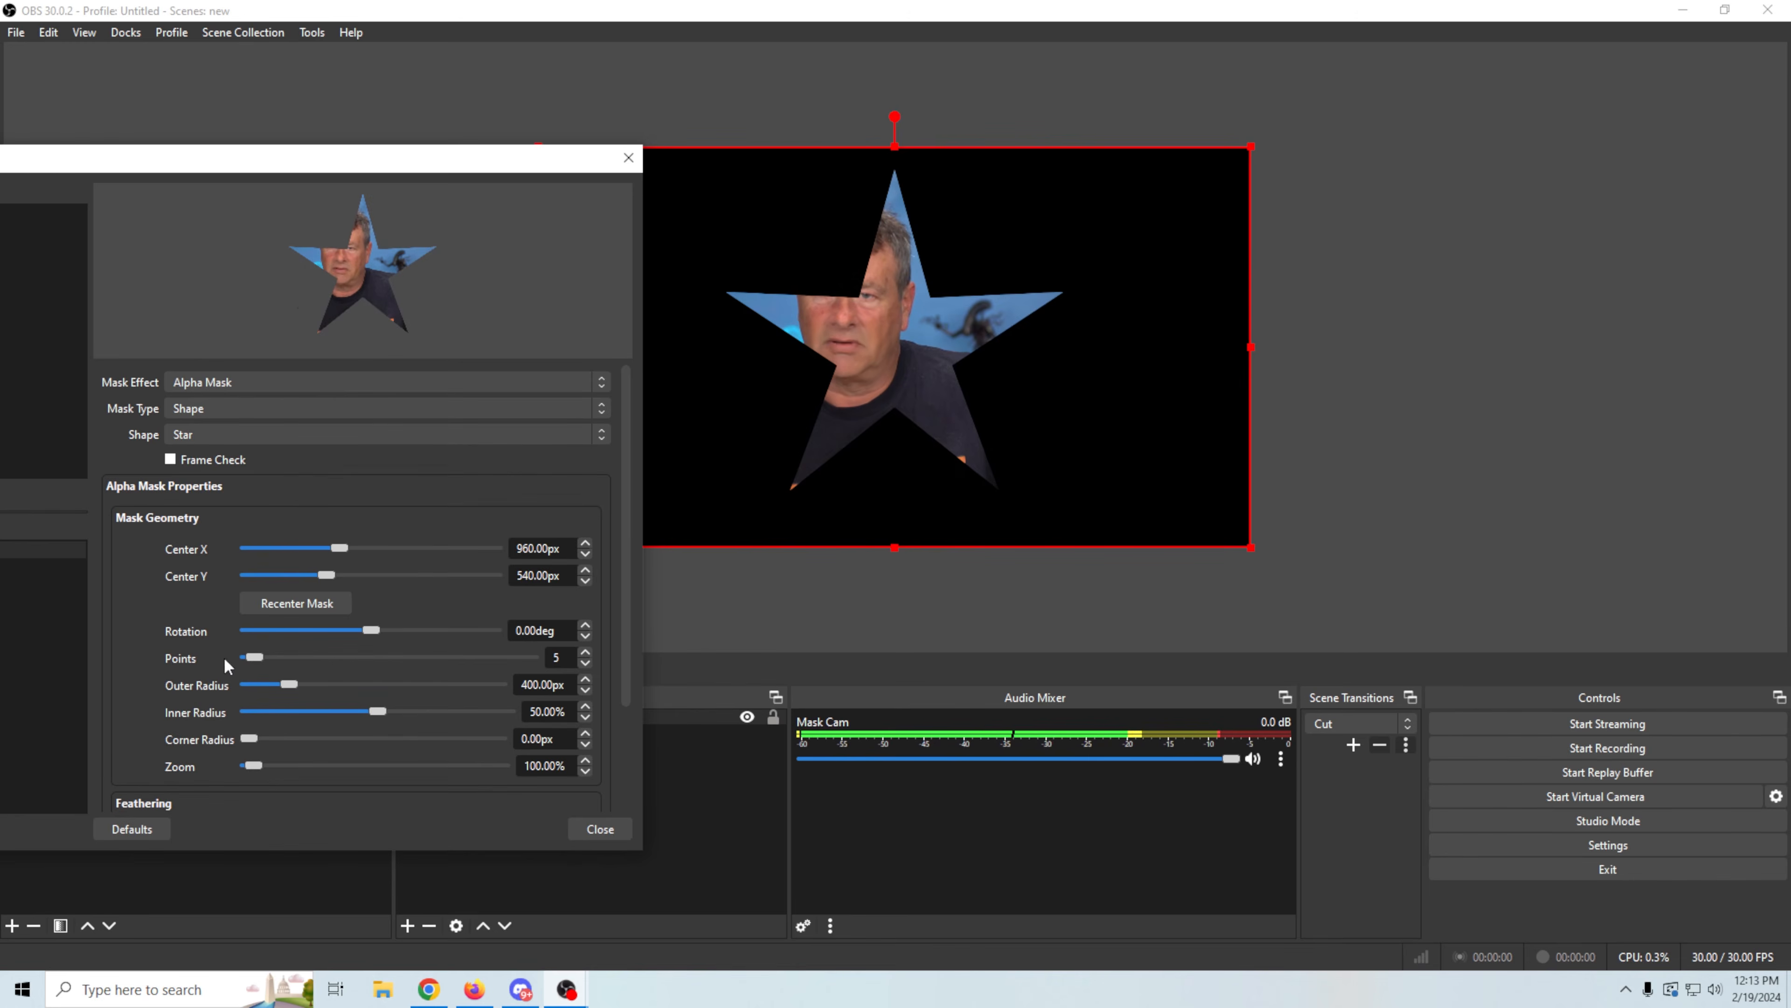
drag(252, 655, 308, 670)
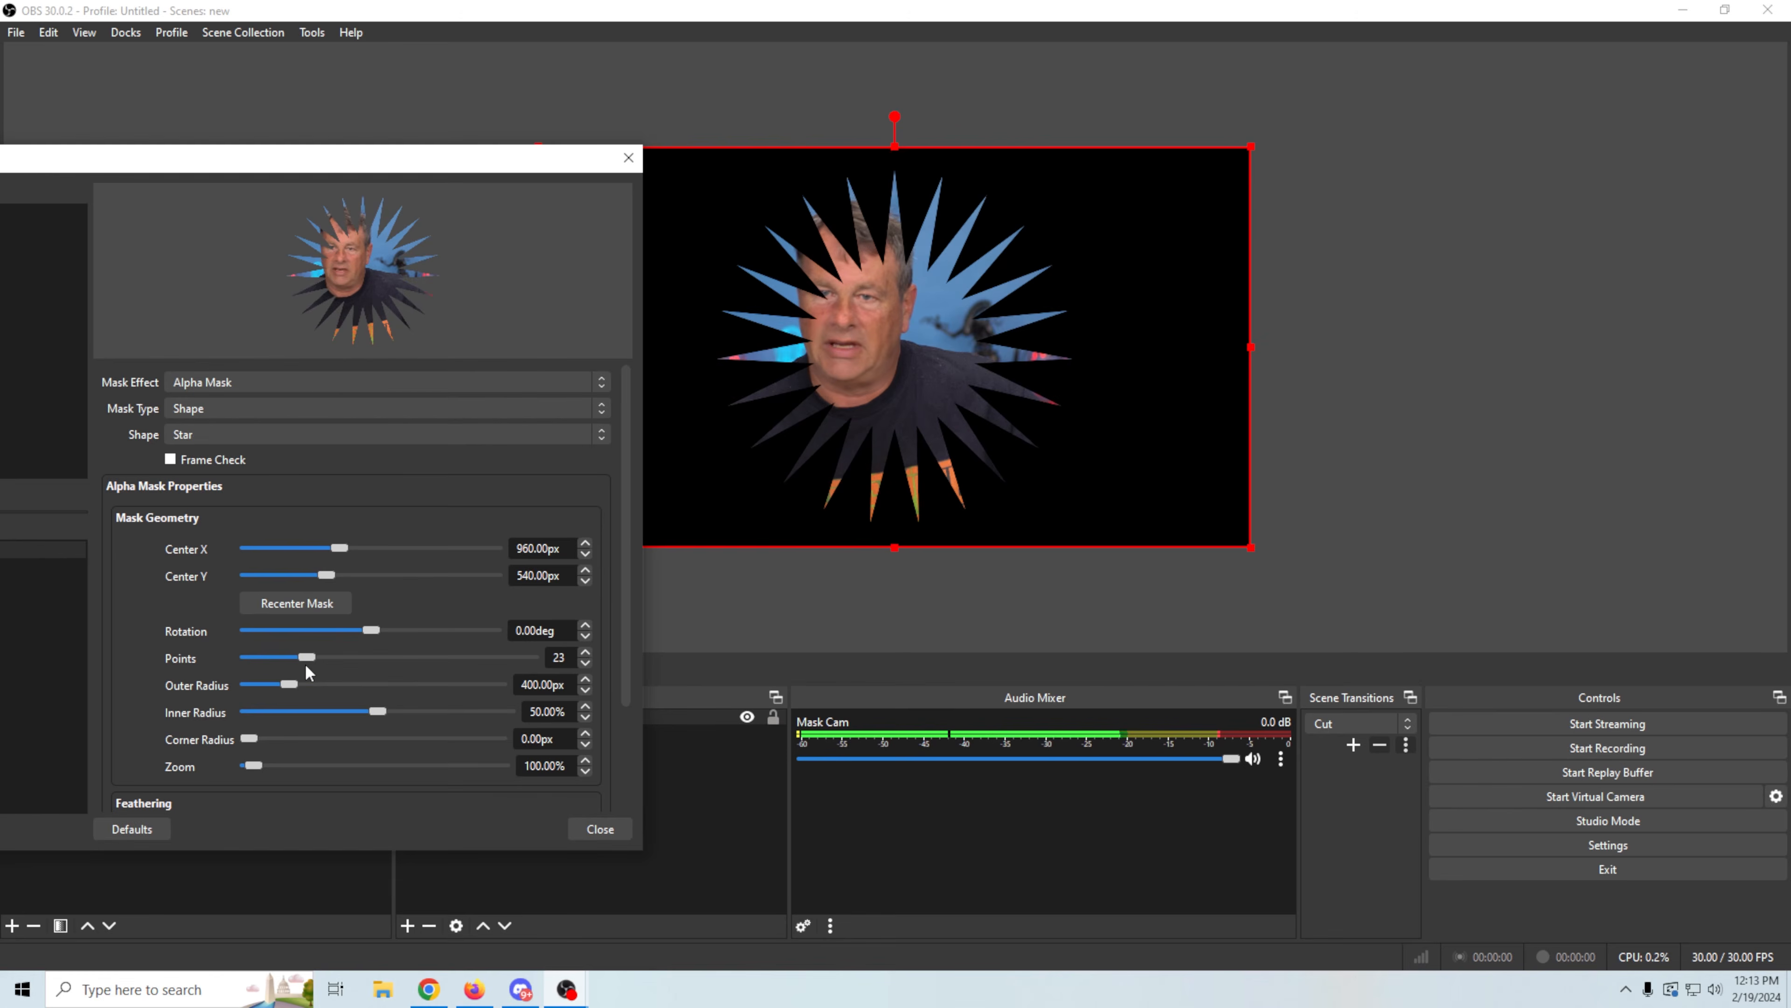
drag(287, 686, 289, 688)
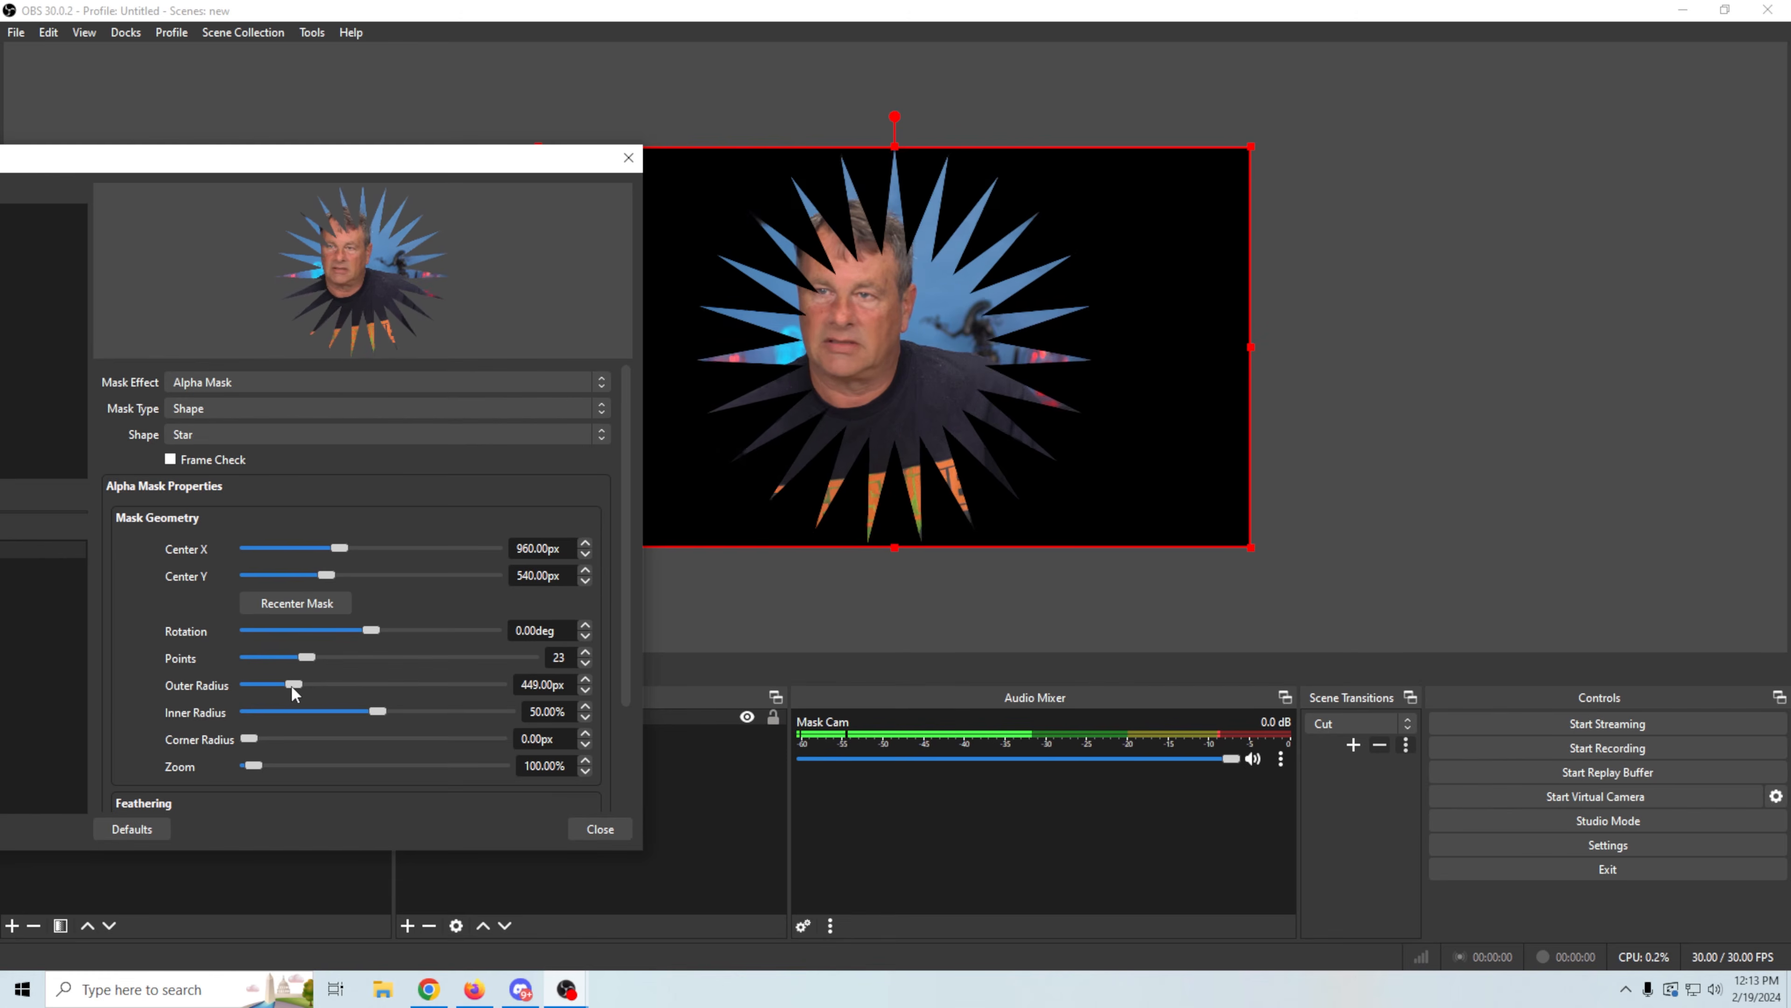
drag(378, 711, 482, 727)
drag(245, 734, 248, 740)
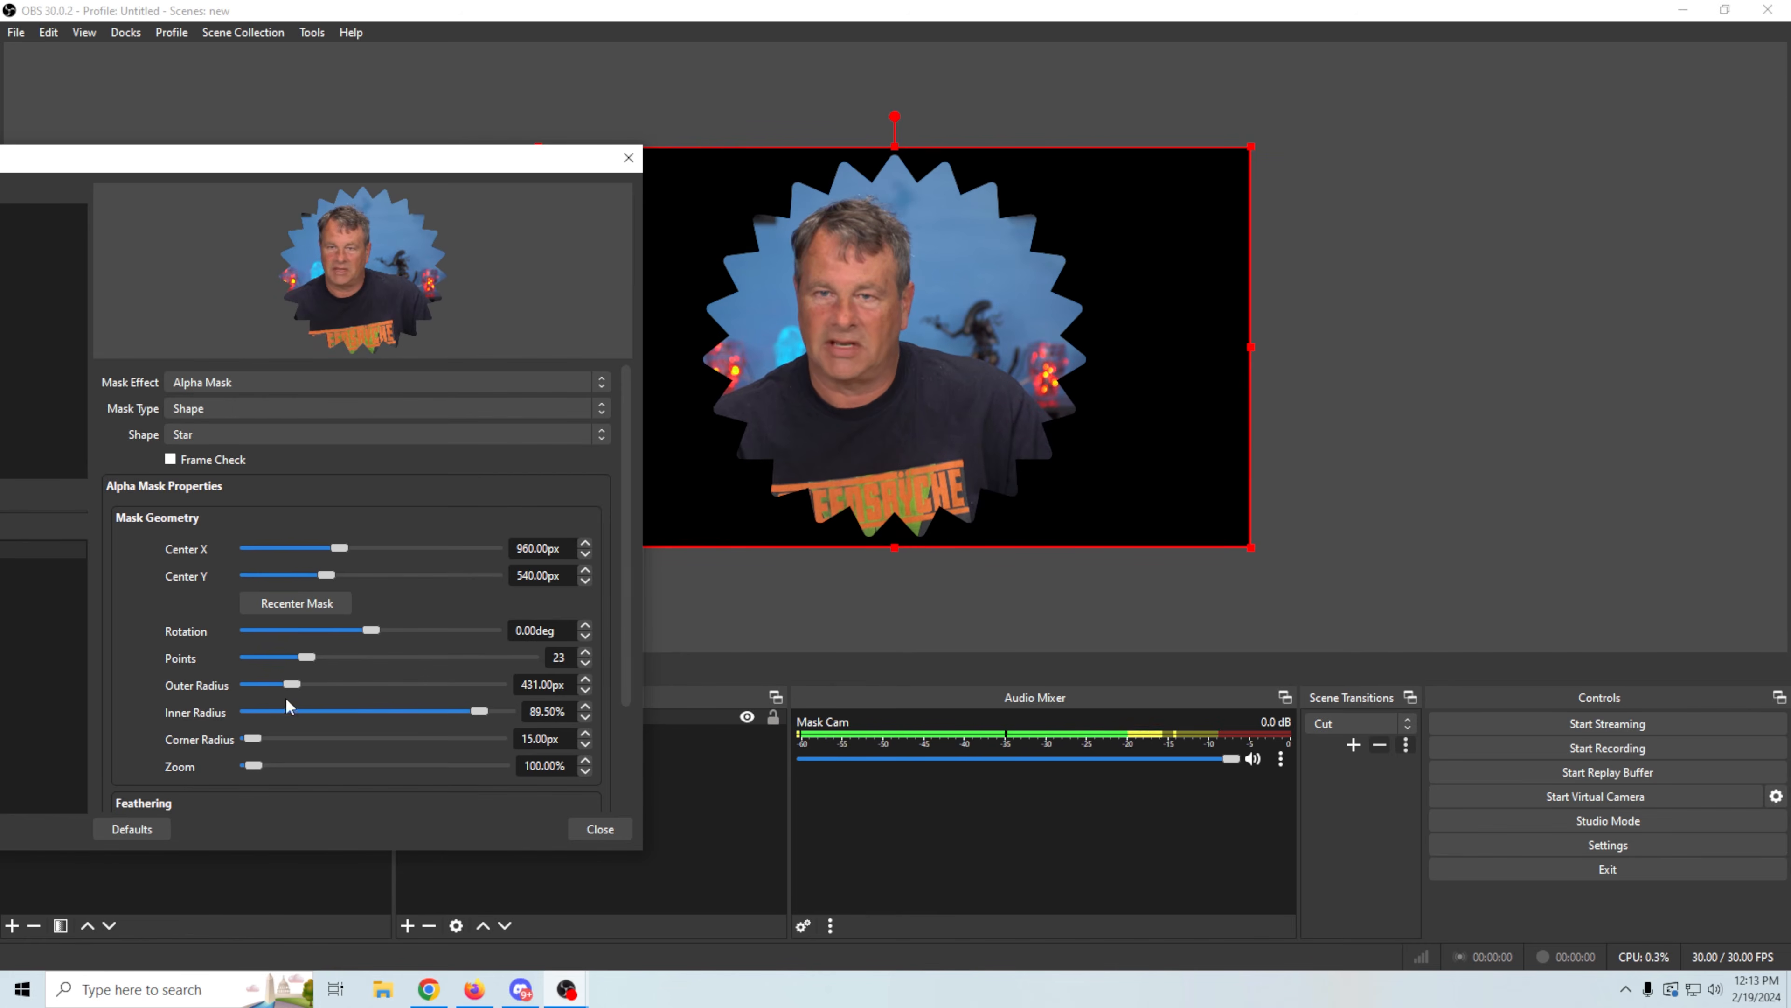
drag(371, 629, 368, 627)
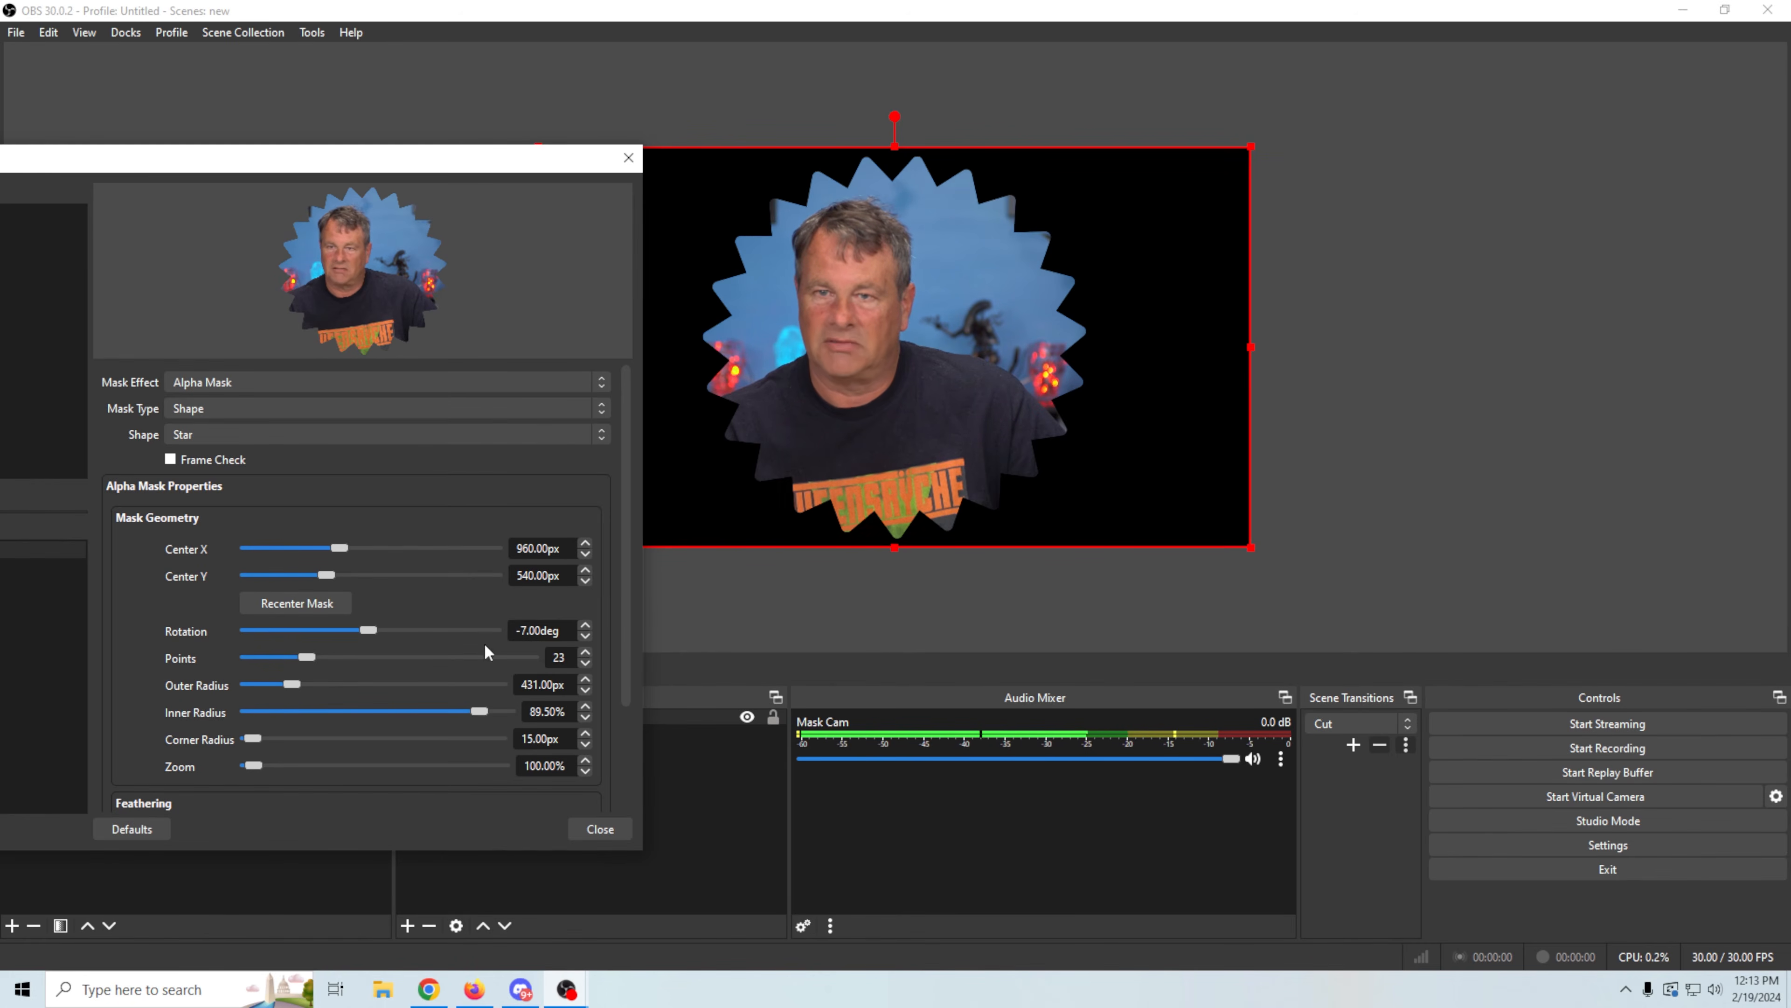
Step: Choose Outer feathering with an amount of 0 px for the star mask and set its corner radius to 0 px
drag(624, 600, 575, 695)
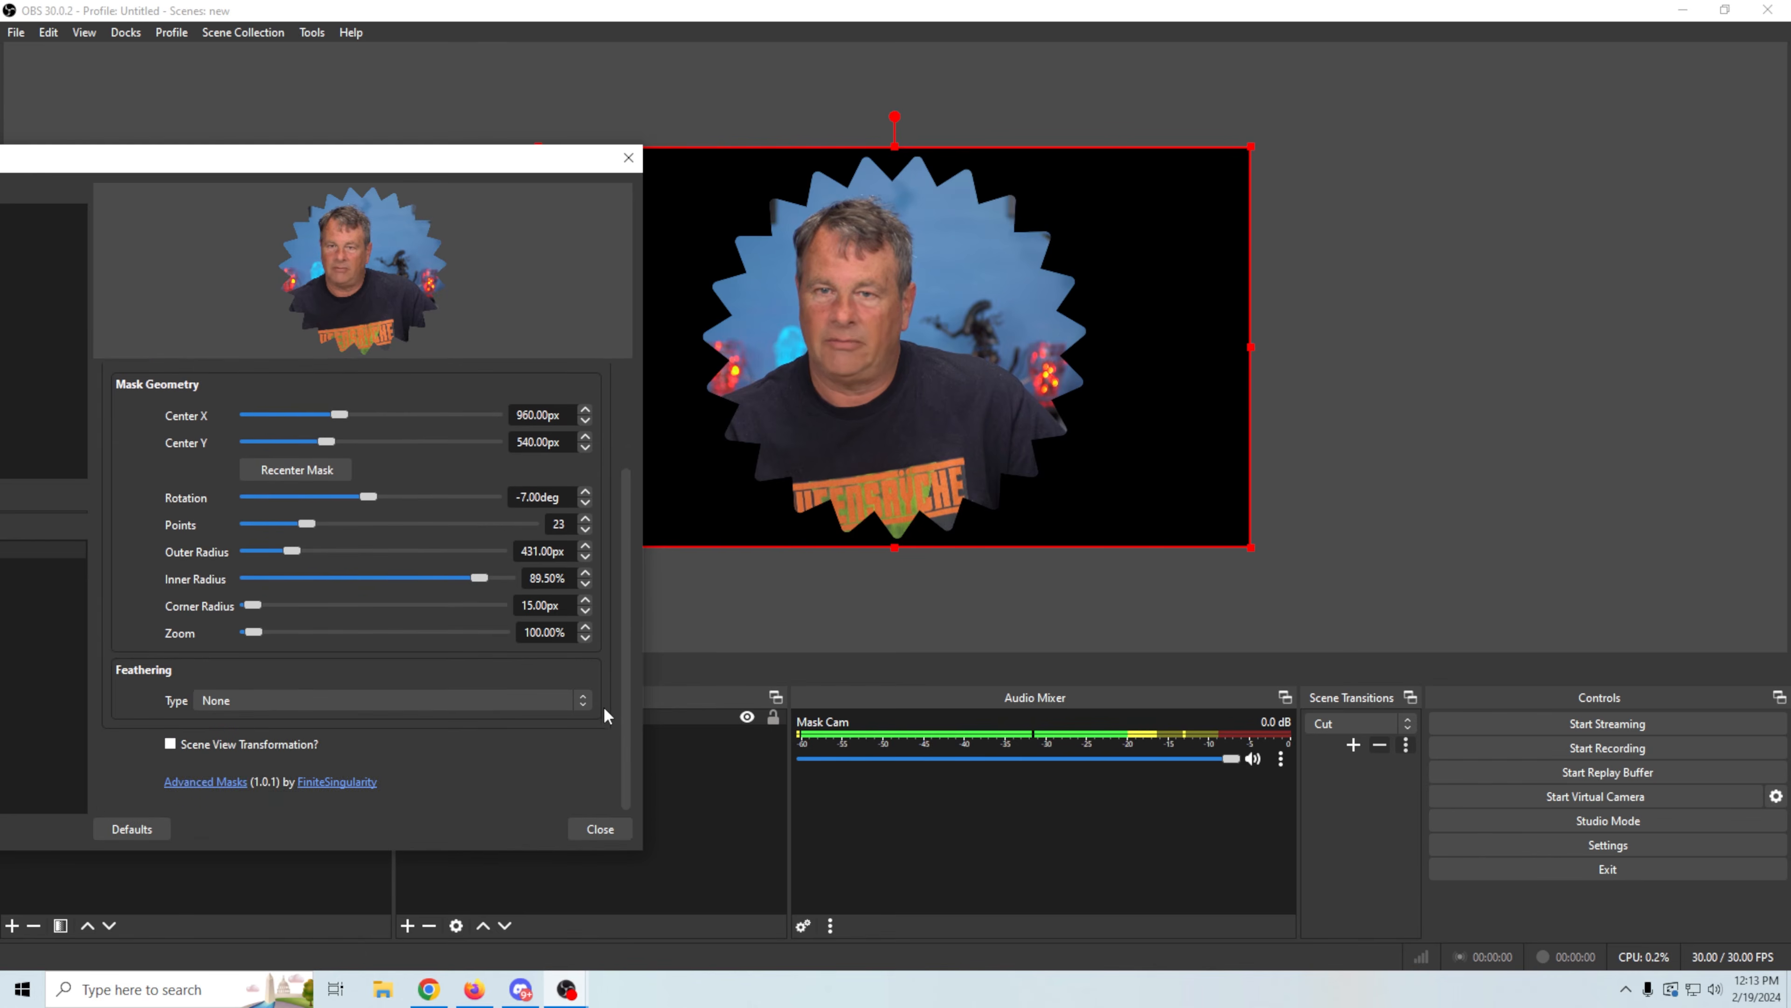
click(576, 700)
click(381, 762)
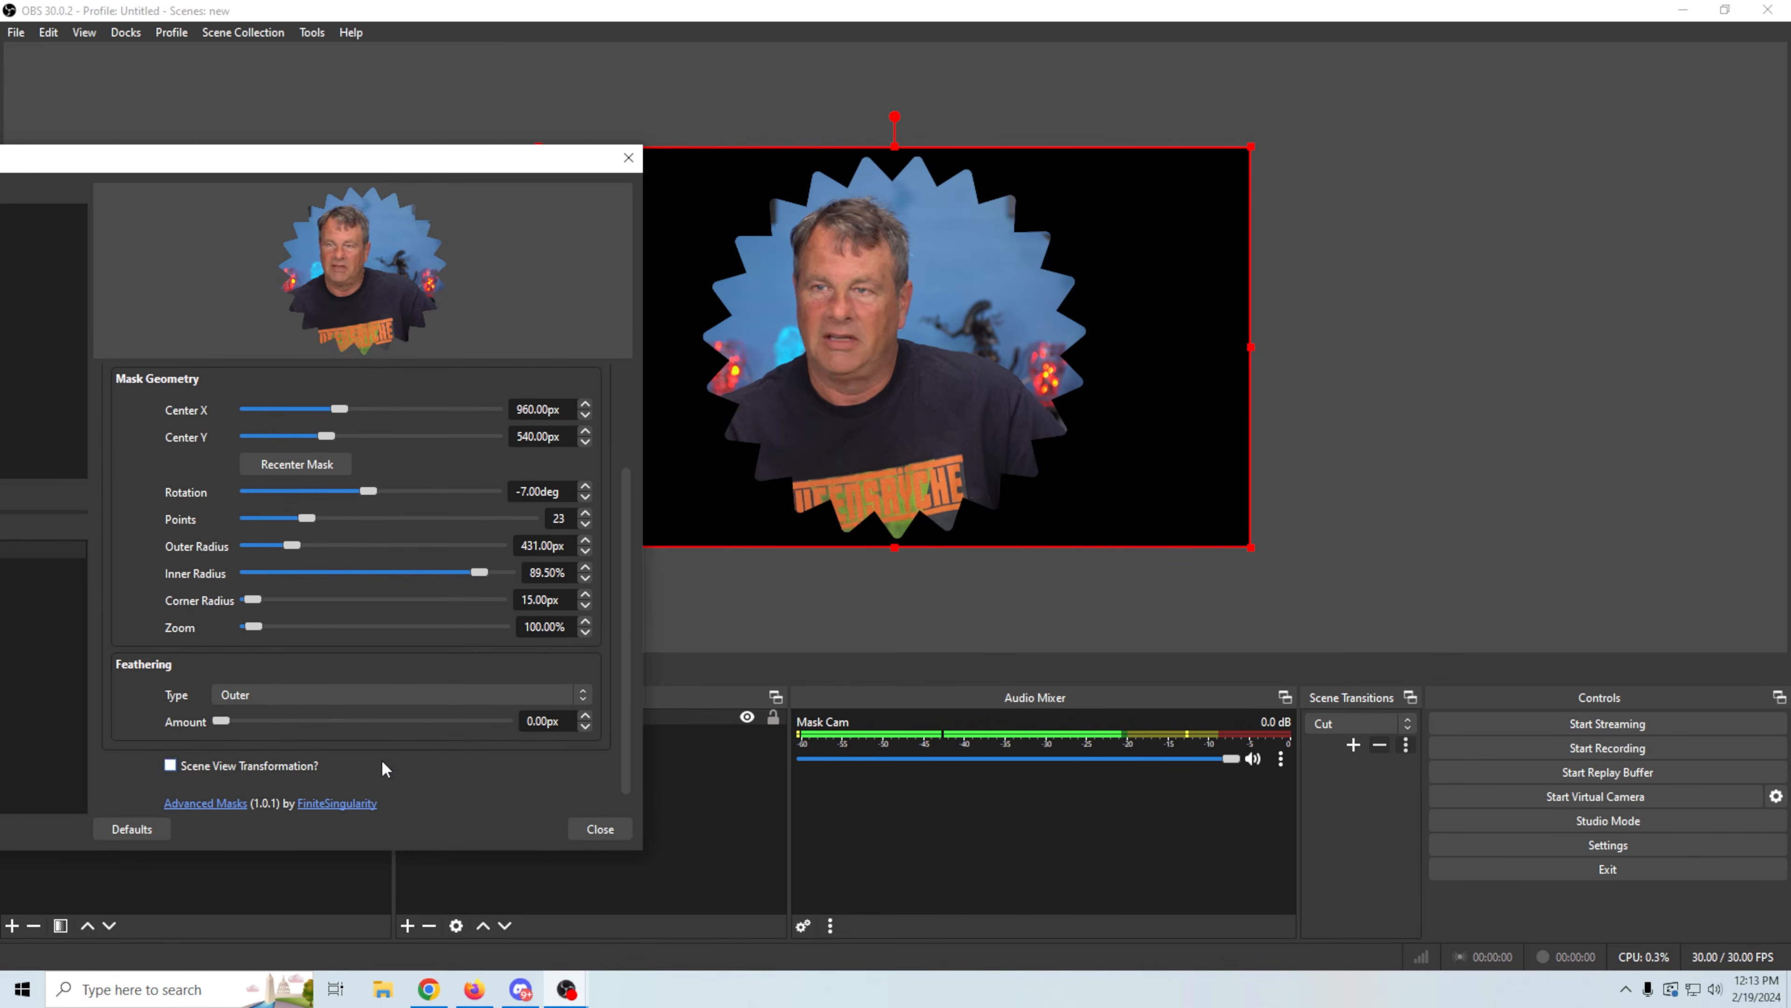
drag(217, 717, 191, 716)
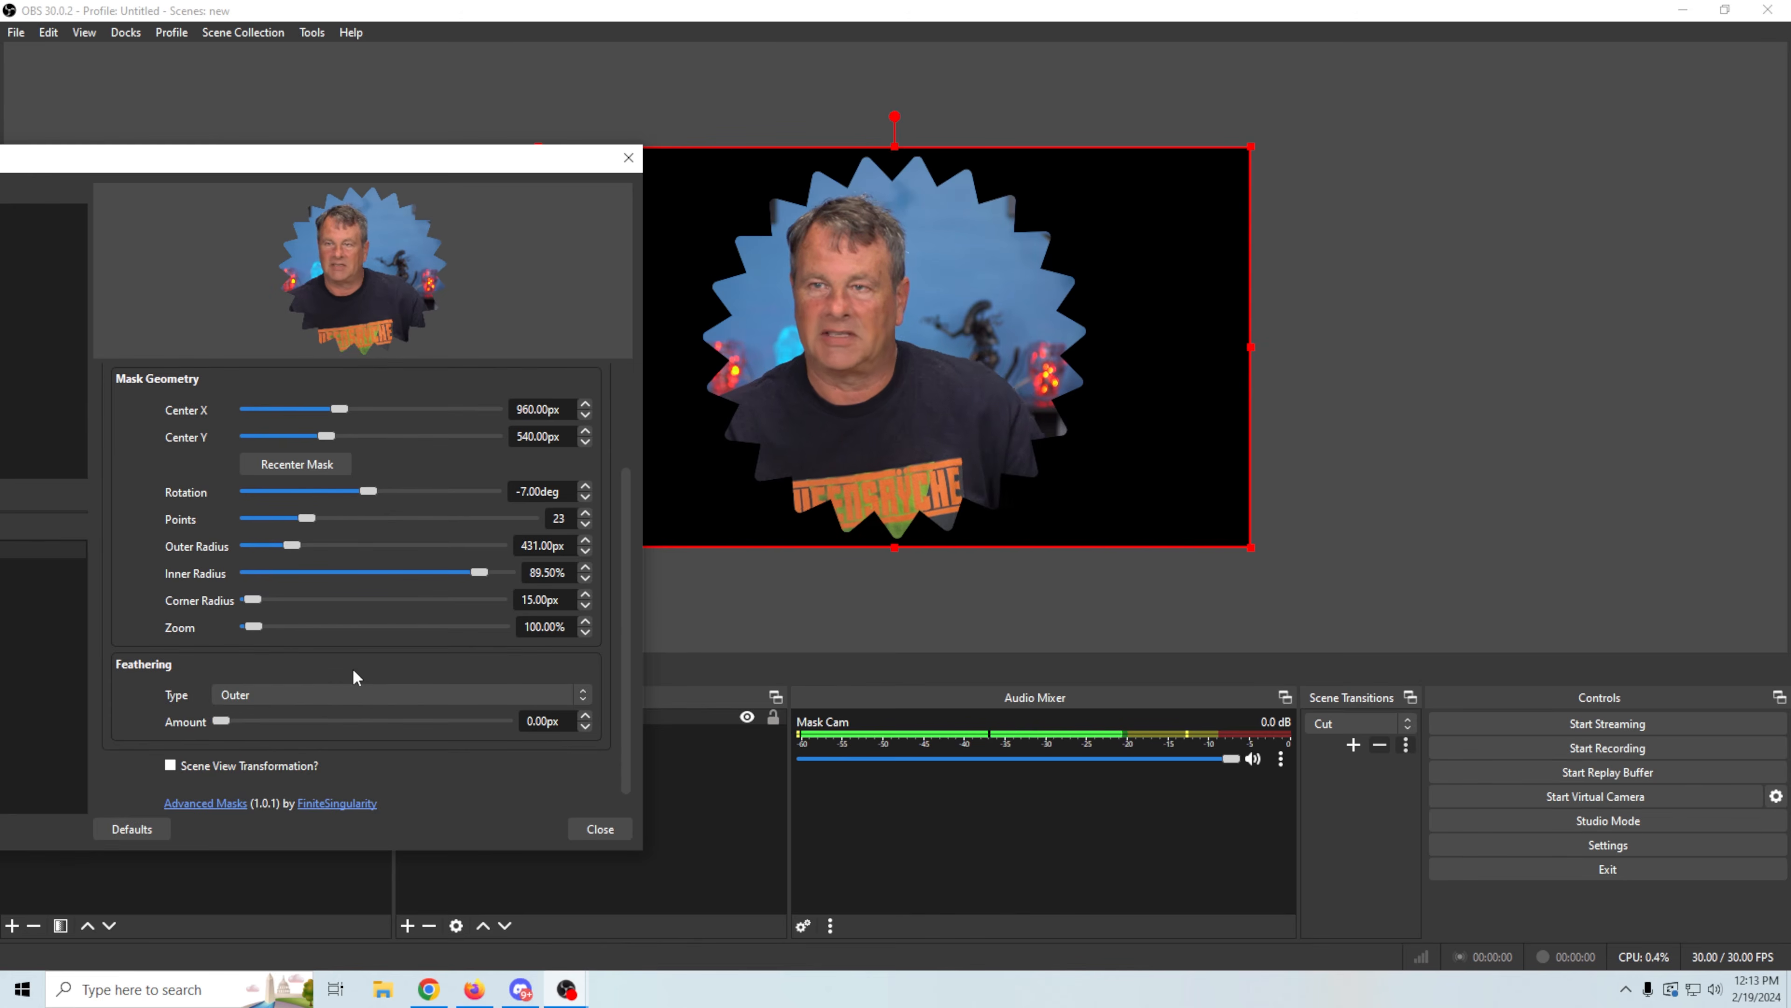
drag(252, 599, 240, 601)
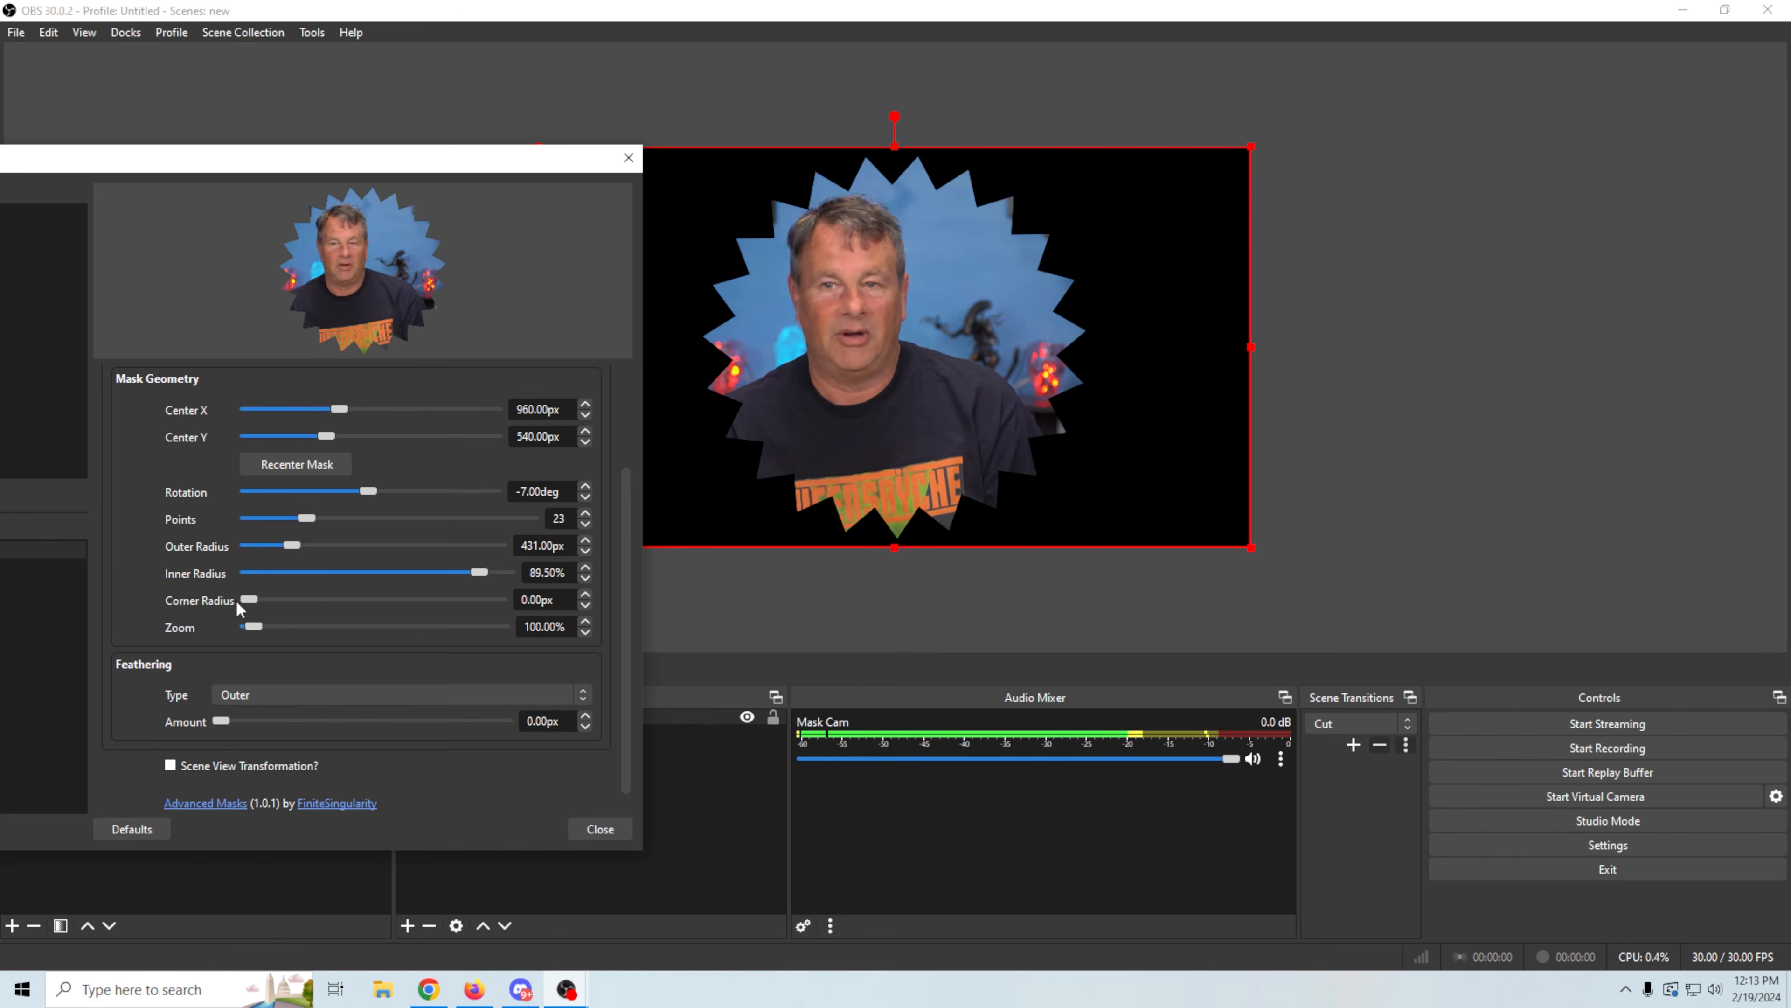
Step: Reset the star mask's filter properties to their defaults and confirm the reset
click(145, 827)
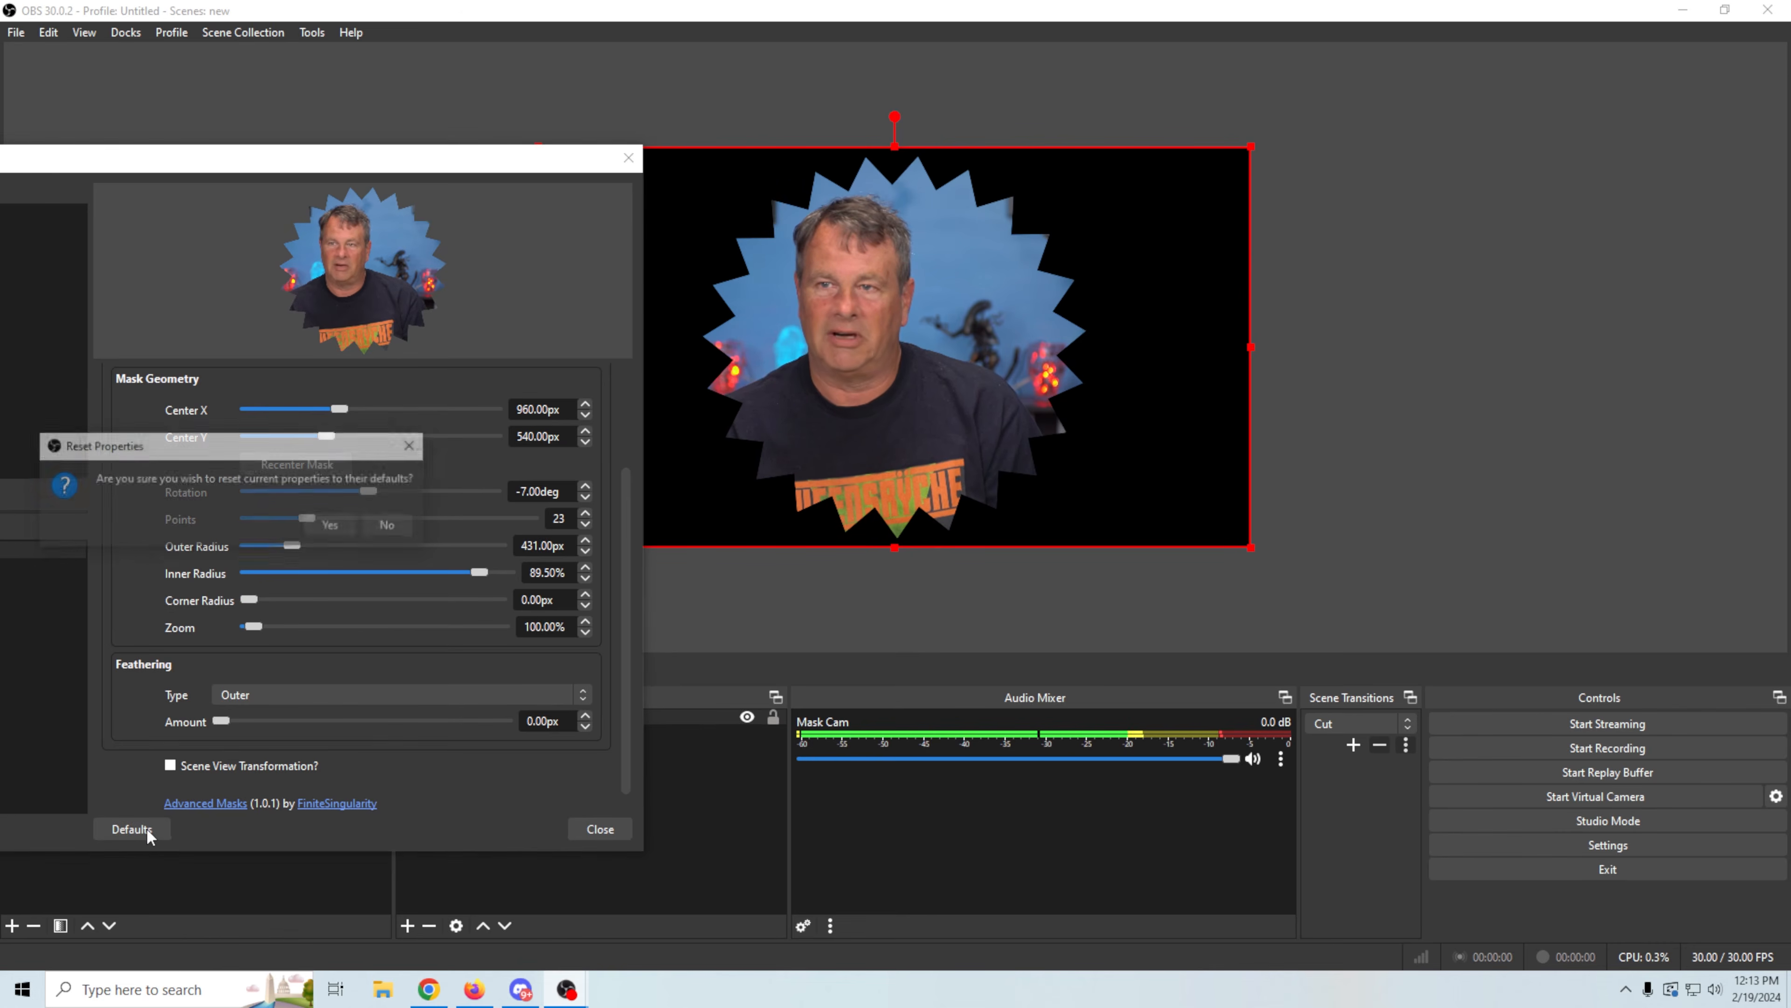
click(335, 520)
drag(621, 606, 621, 498)
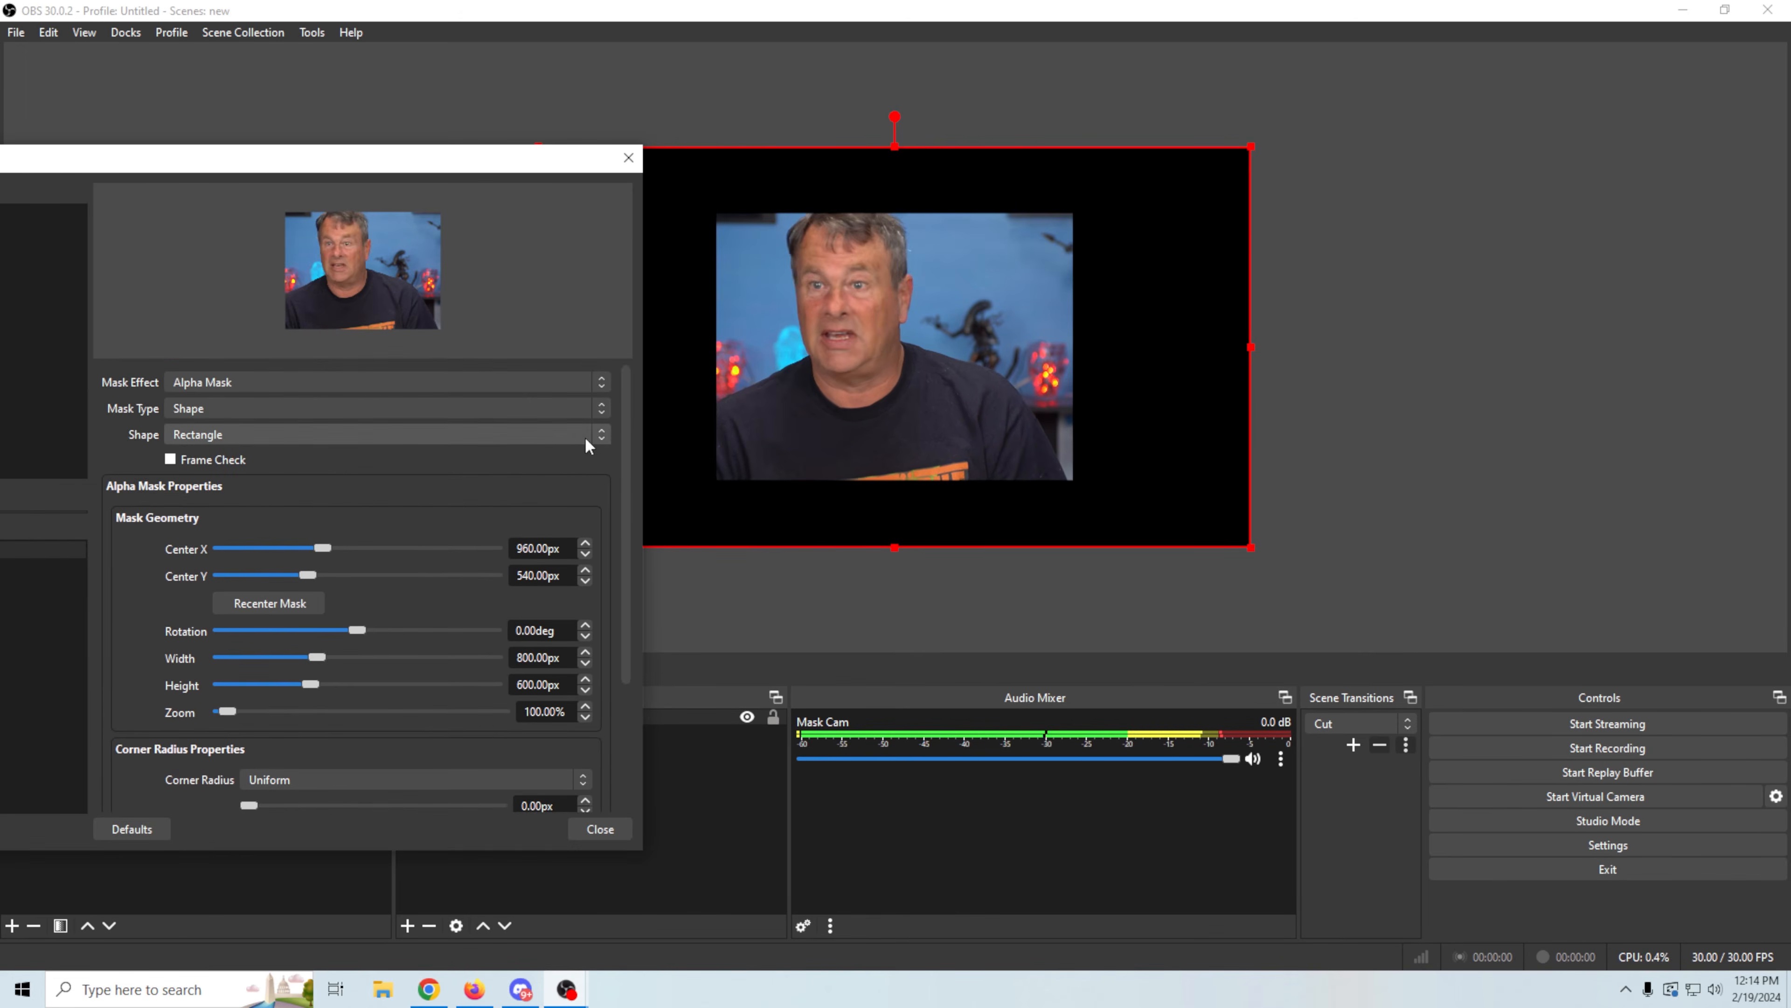
Step: Change the mask shape to Heart with a size of 674 px and a corner radius of 0 px
click(599, 434)
click(396, 534)
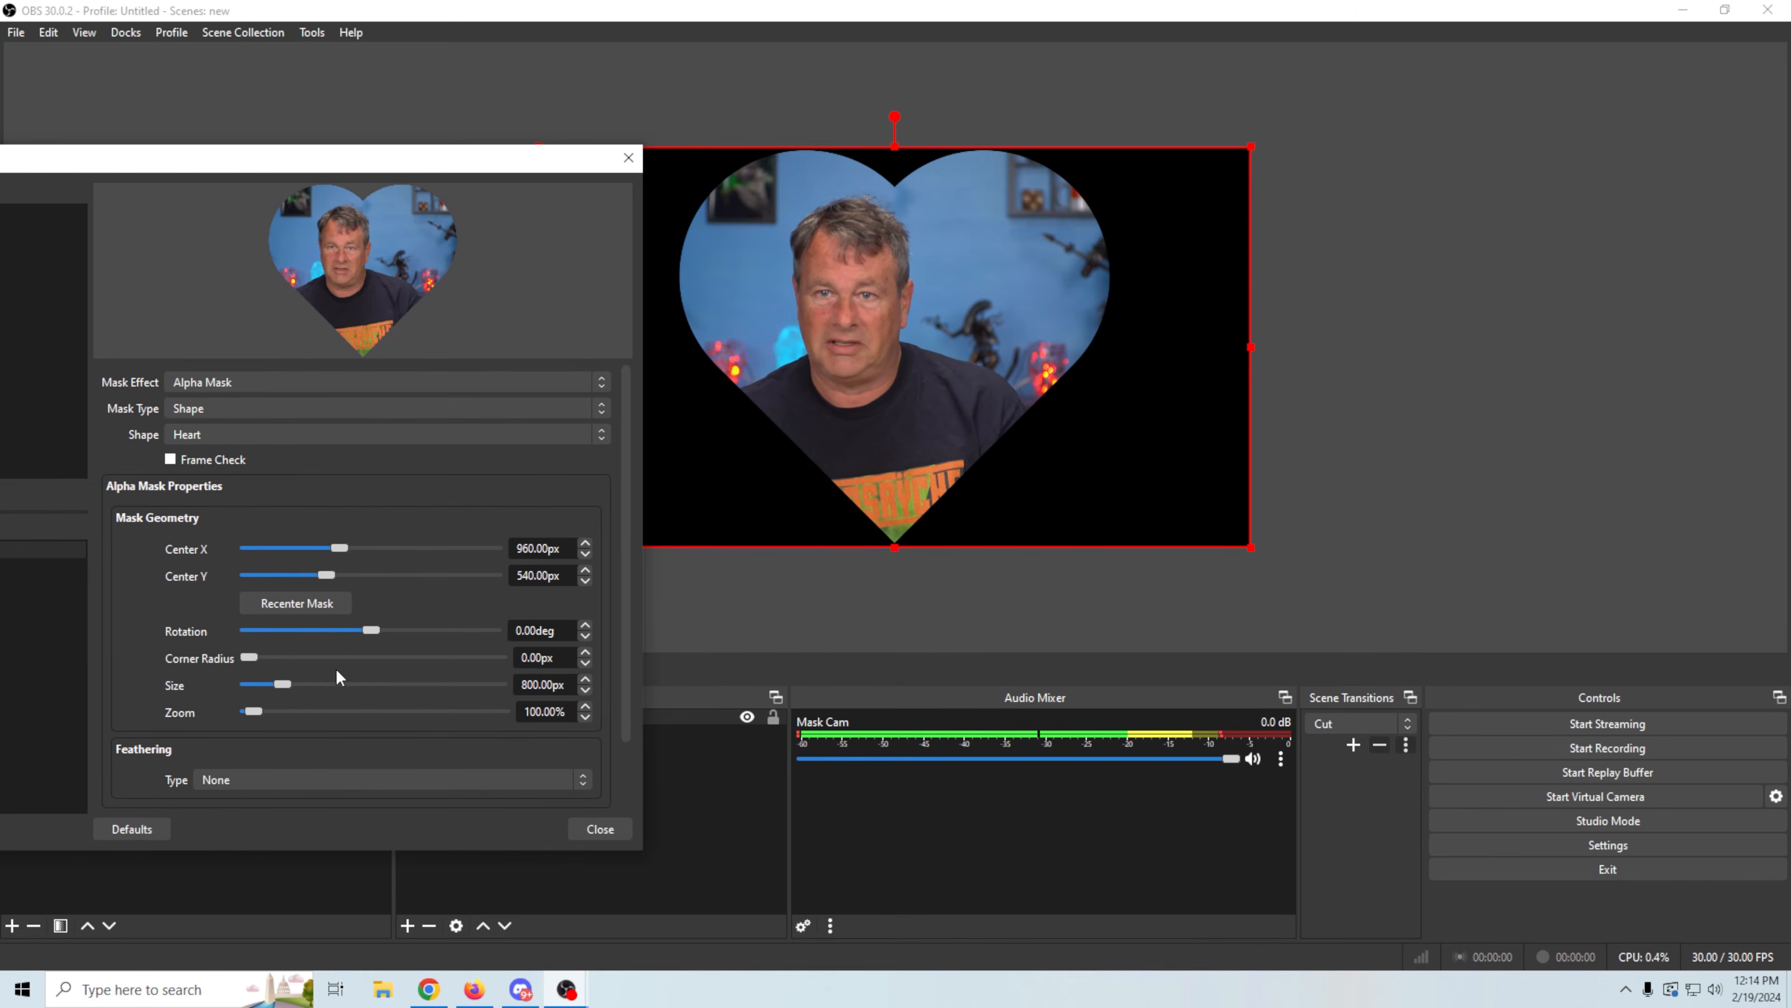
drag(251, 651, 272, 681)
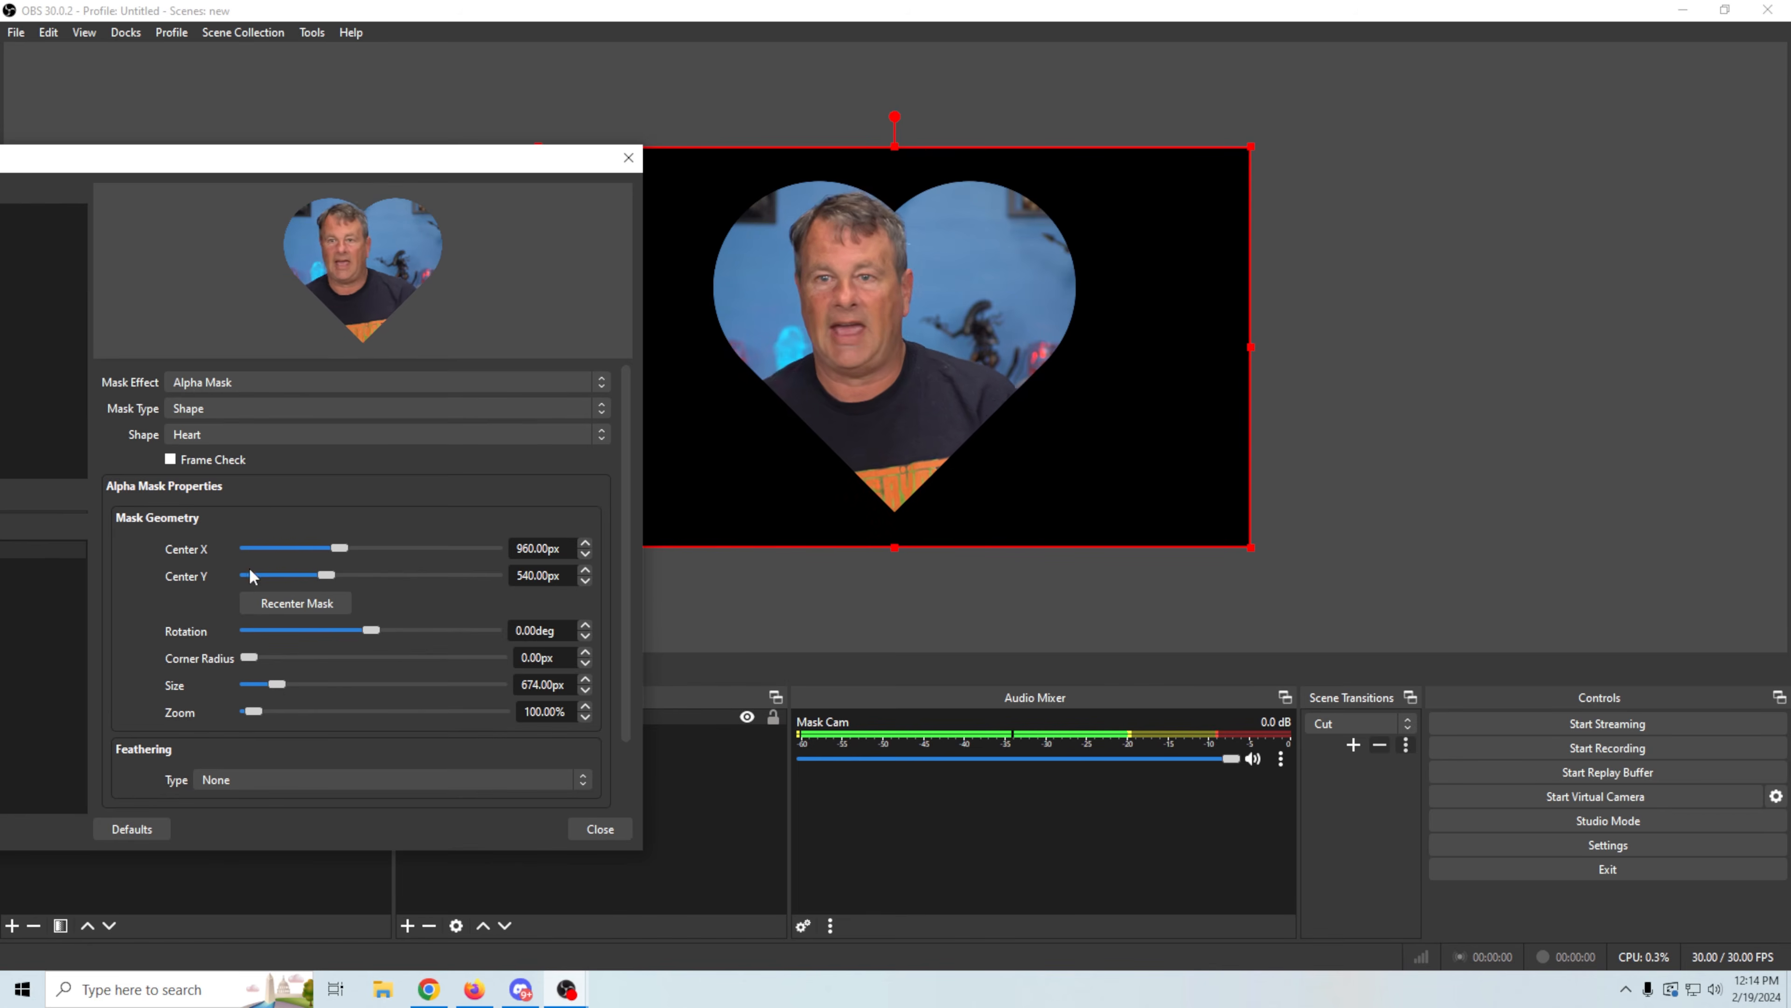
scroll(359, 514, down, 2)
scroll(368, 516, up, 2)
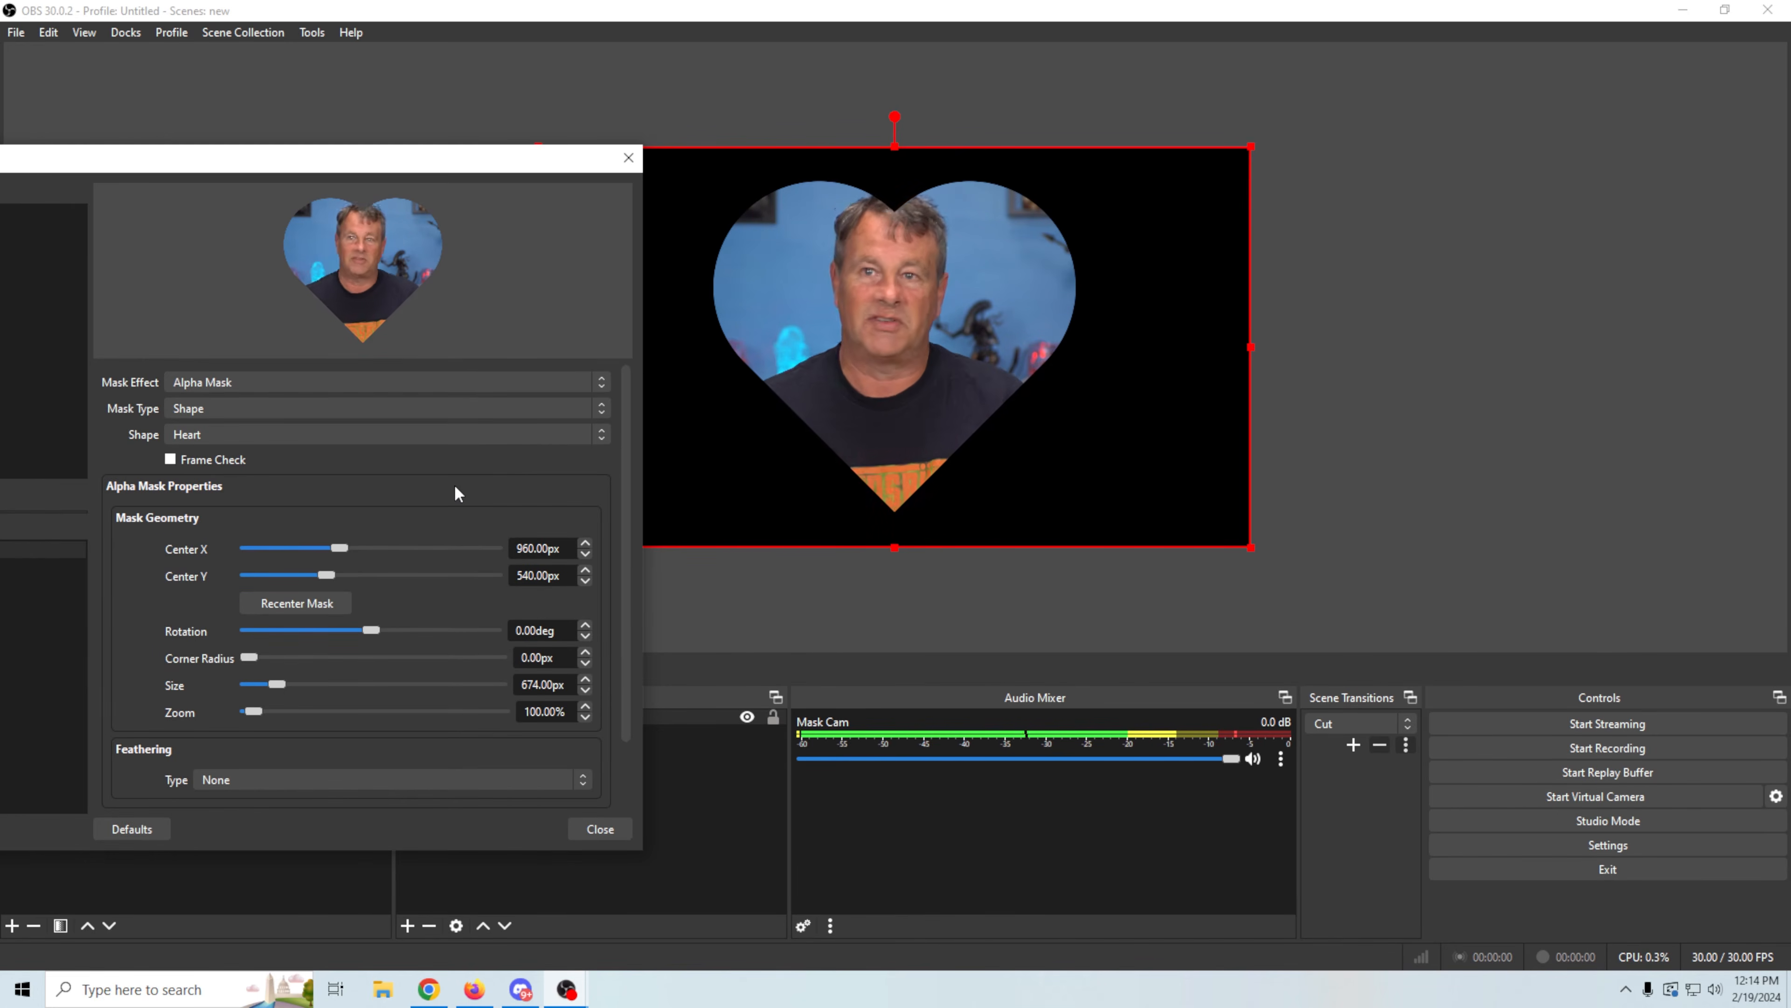
Step: Close the filter settings and scale the Mask Cam source down into the lower-left corner of the canvas
click(596, 829)
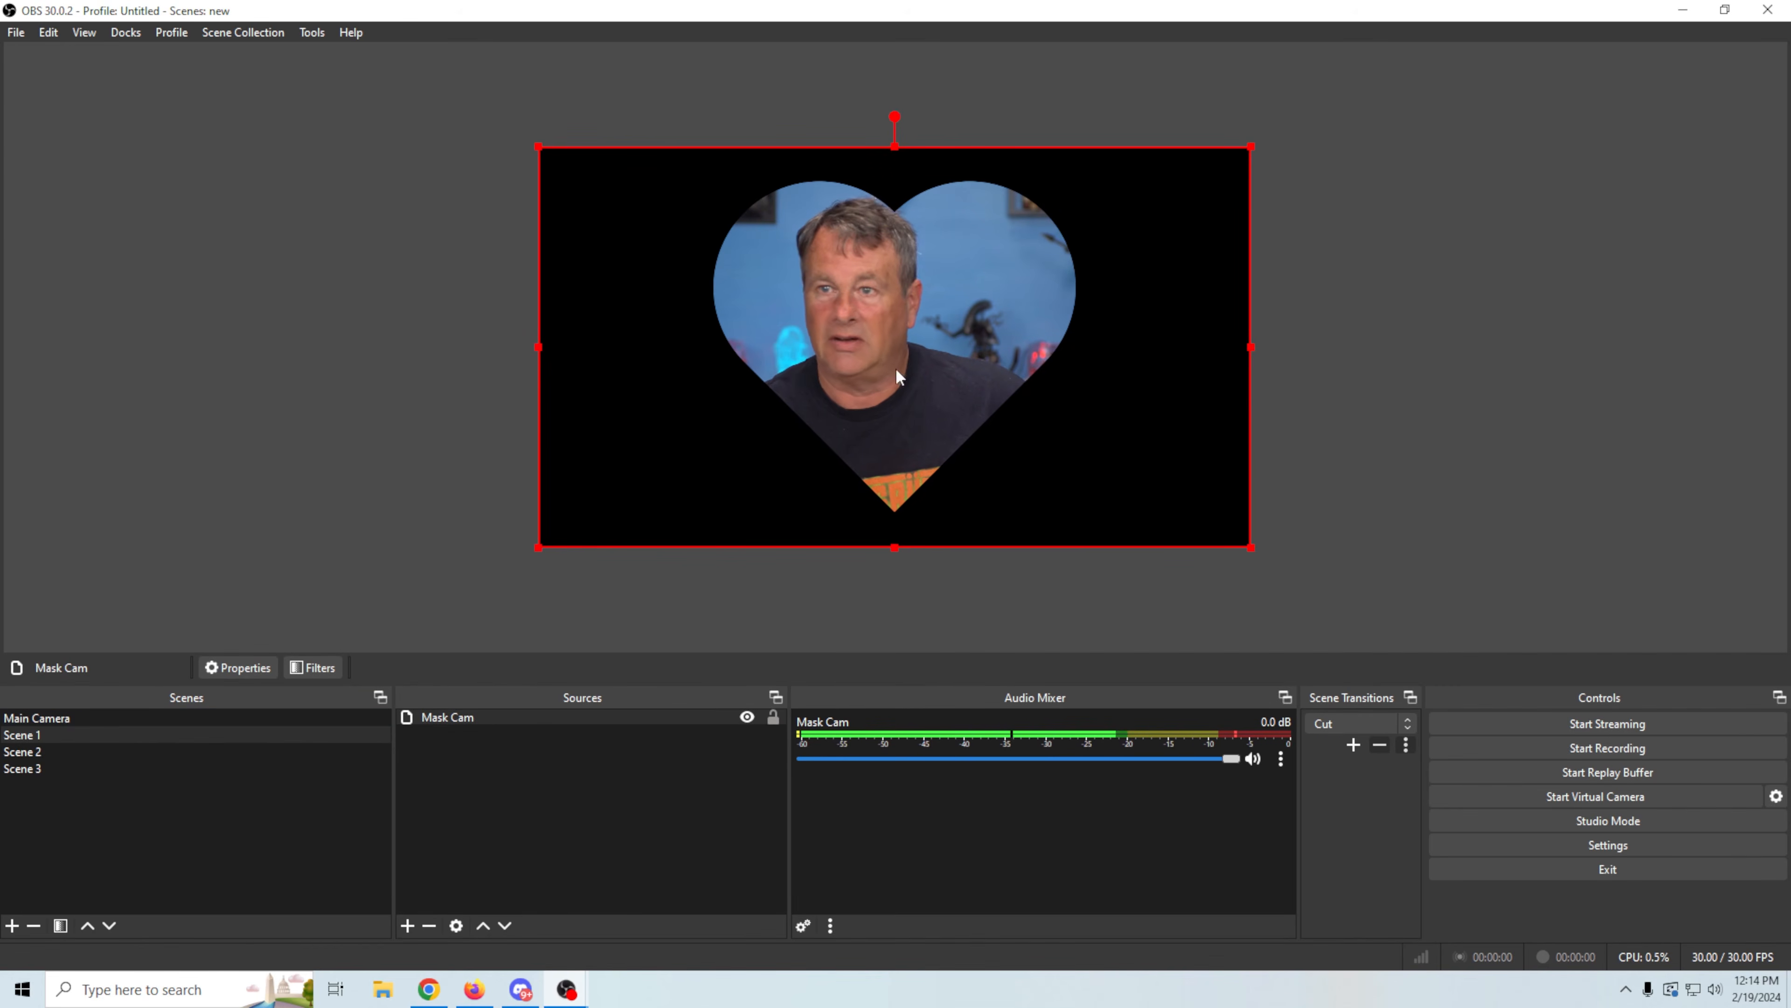
drag(1249, 142, 868, 362)
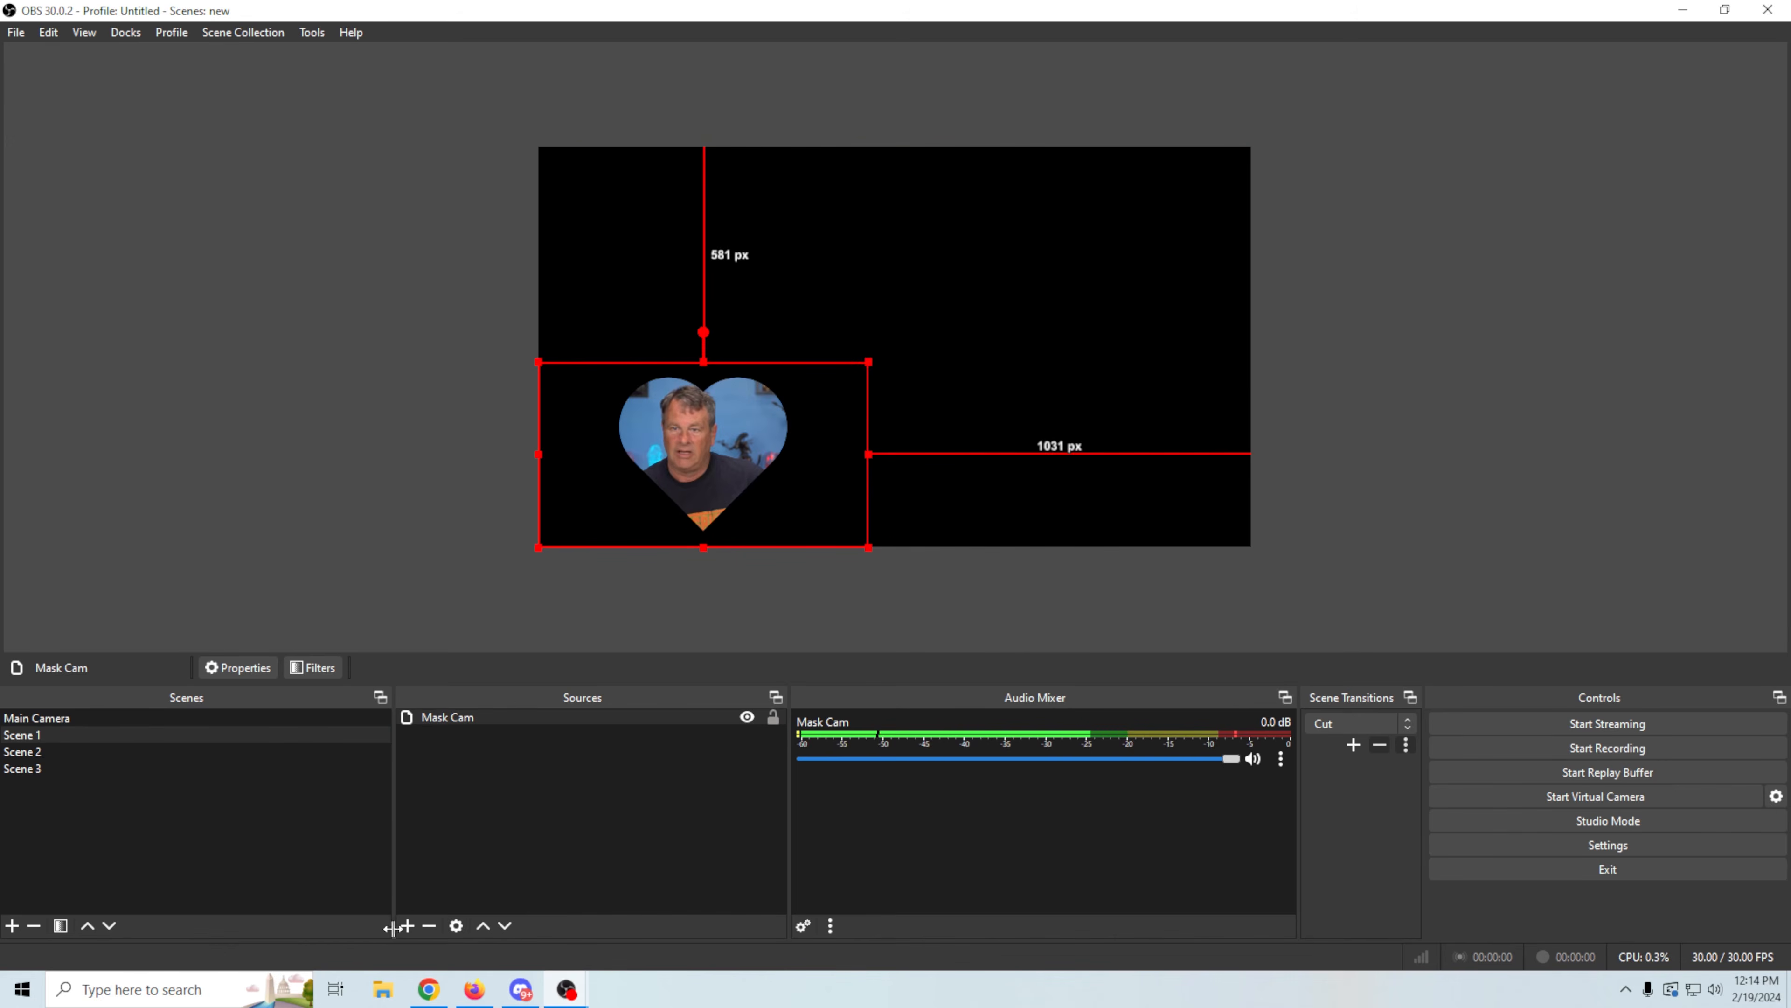
Step: Add a Display Capture source showing the SANYO LCD 1360x768 display and scale it up to fill the canvas
click(403, 926)
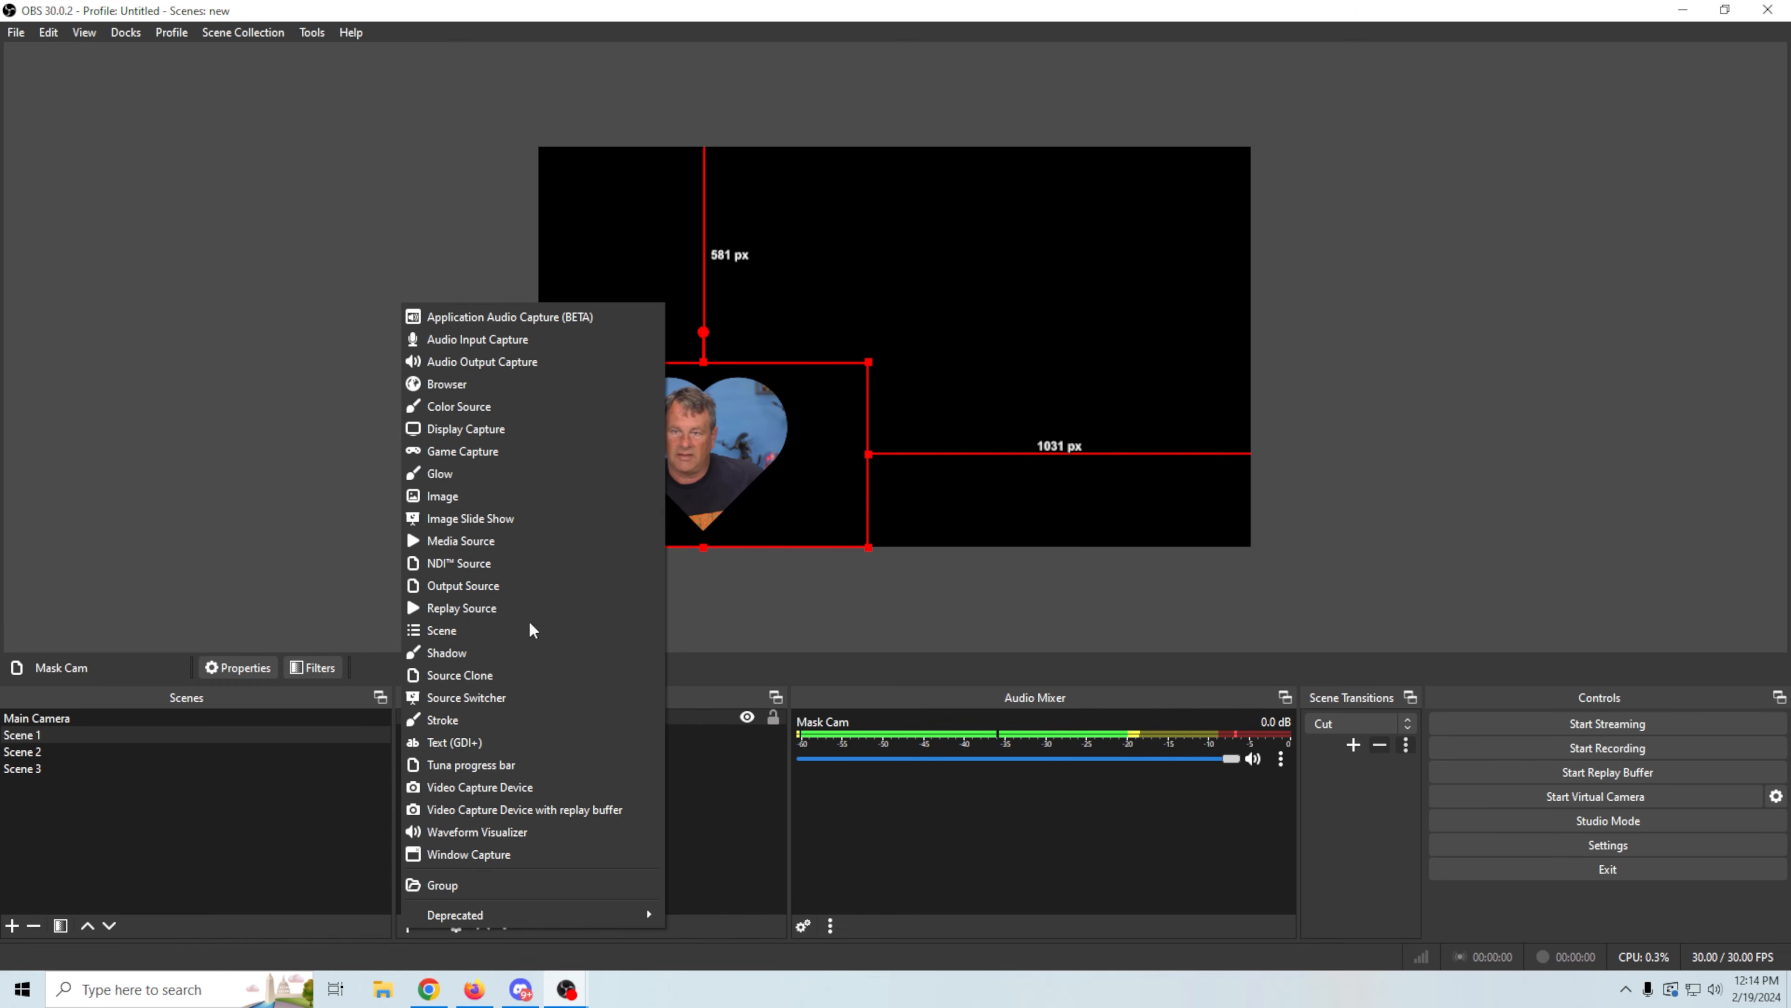
click(505, 432)
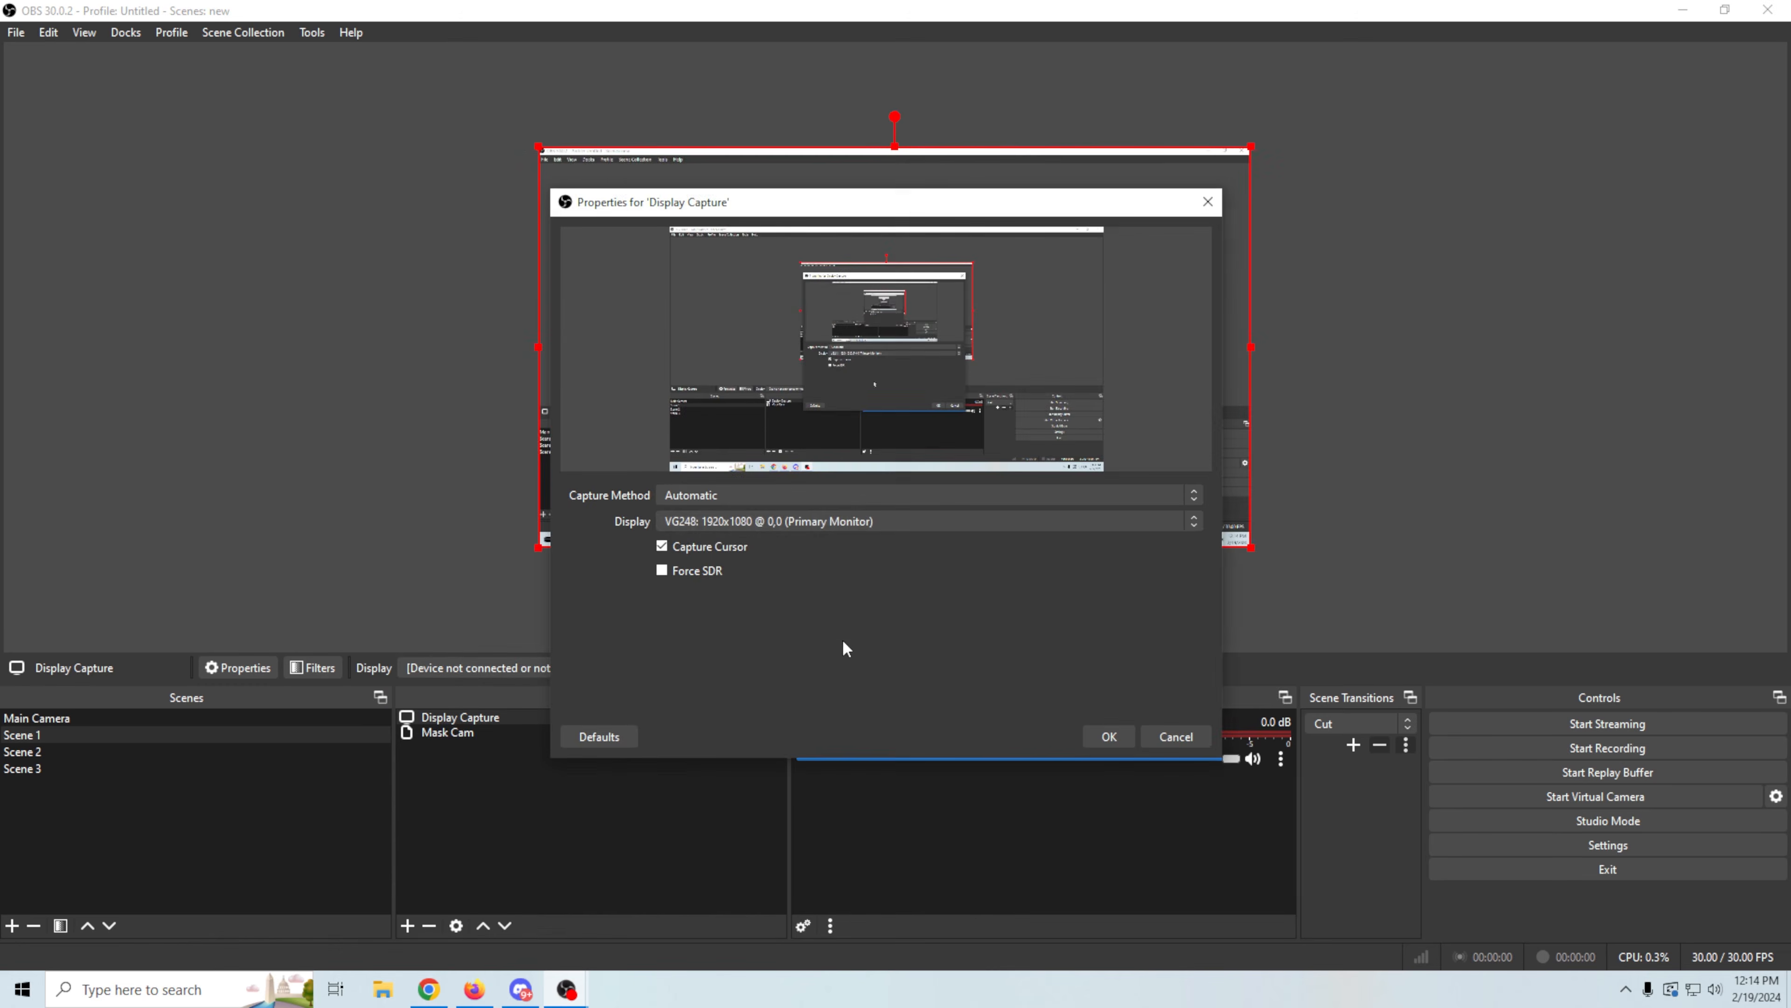
click(990, 521)
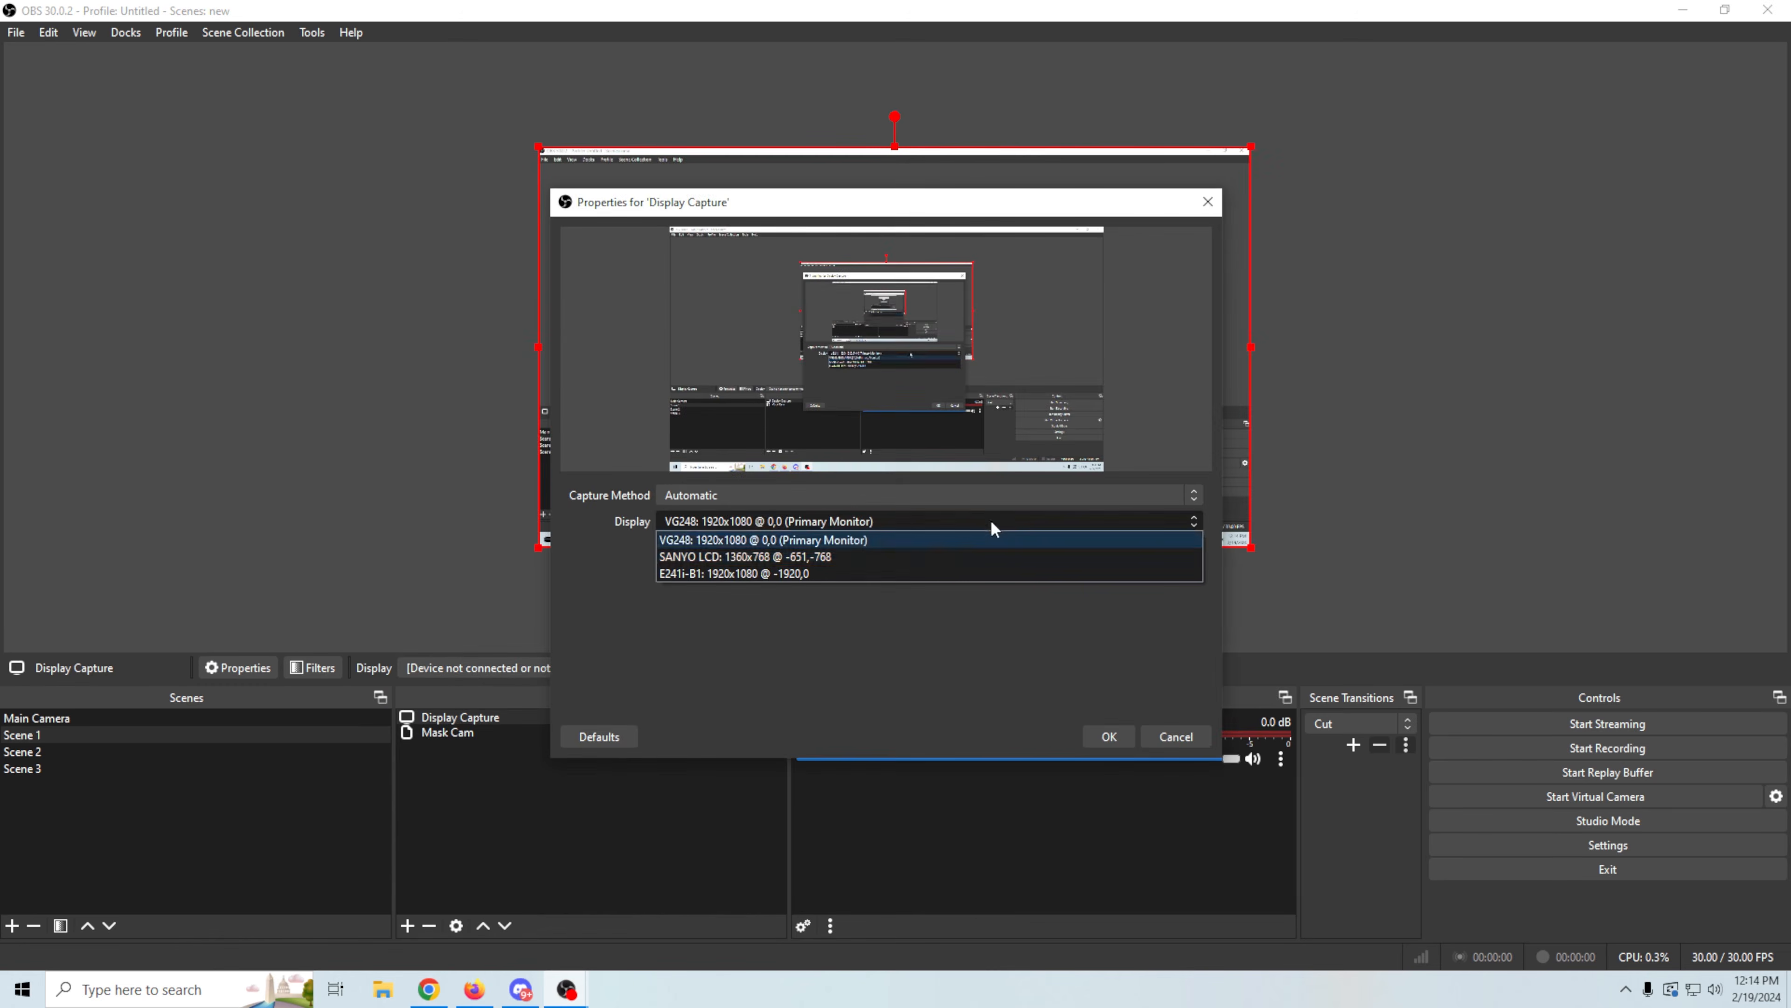
click(949, 564)
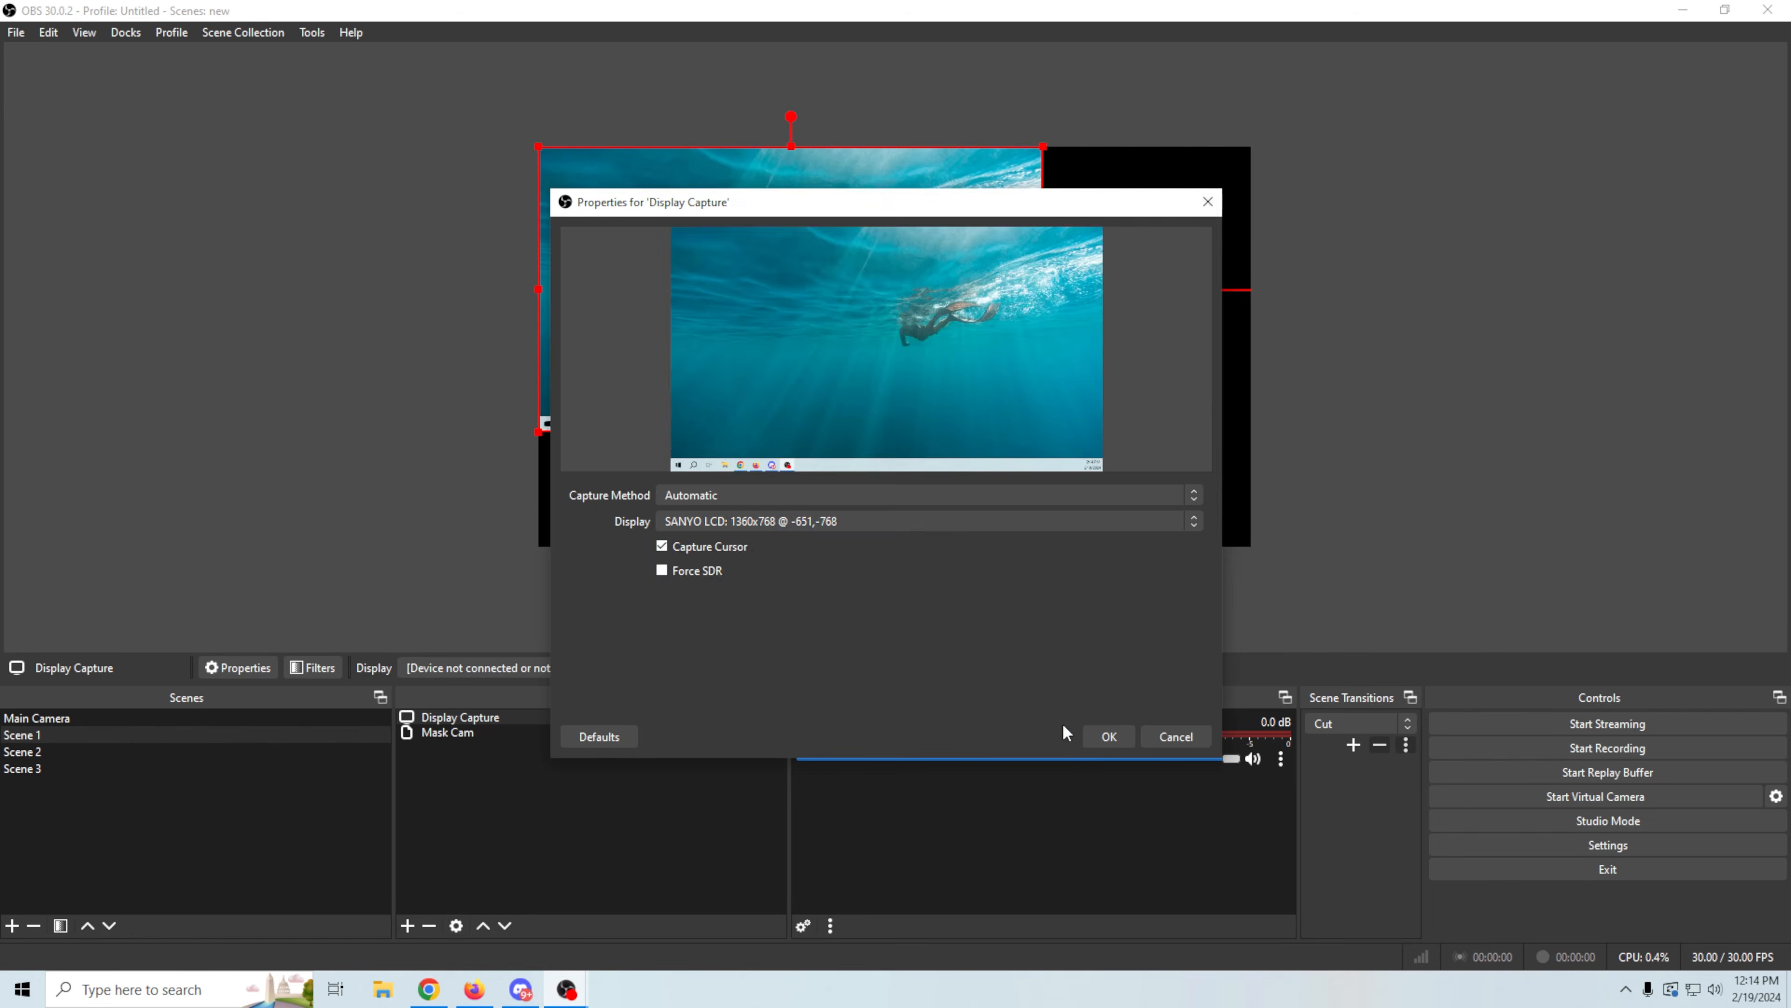
click(1108, 736)
drag(1042, 430, 1189, 554)
Step: Order Display Capture beneath Mask Cam and move the heart-masked camera to about 500 px below the canvas's upper edge, near its left side
click(491, 717)
drag(490, 714, 492, 762)
drag(703, 440, 662, 432)
click(697, 459)
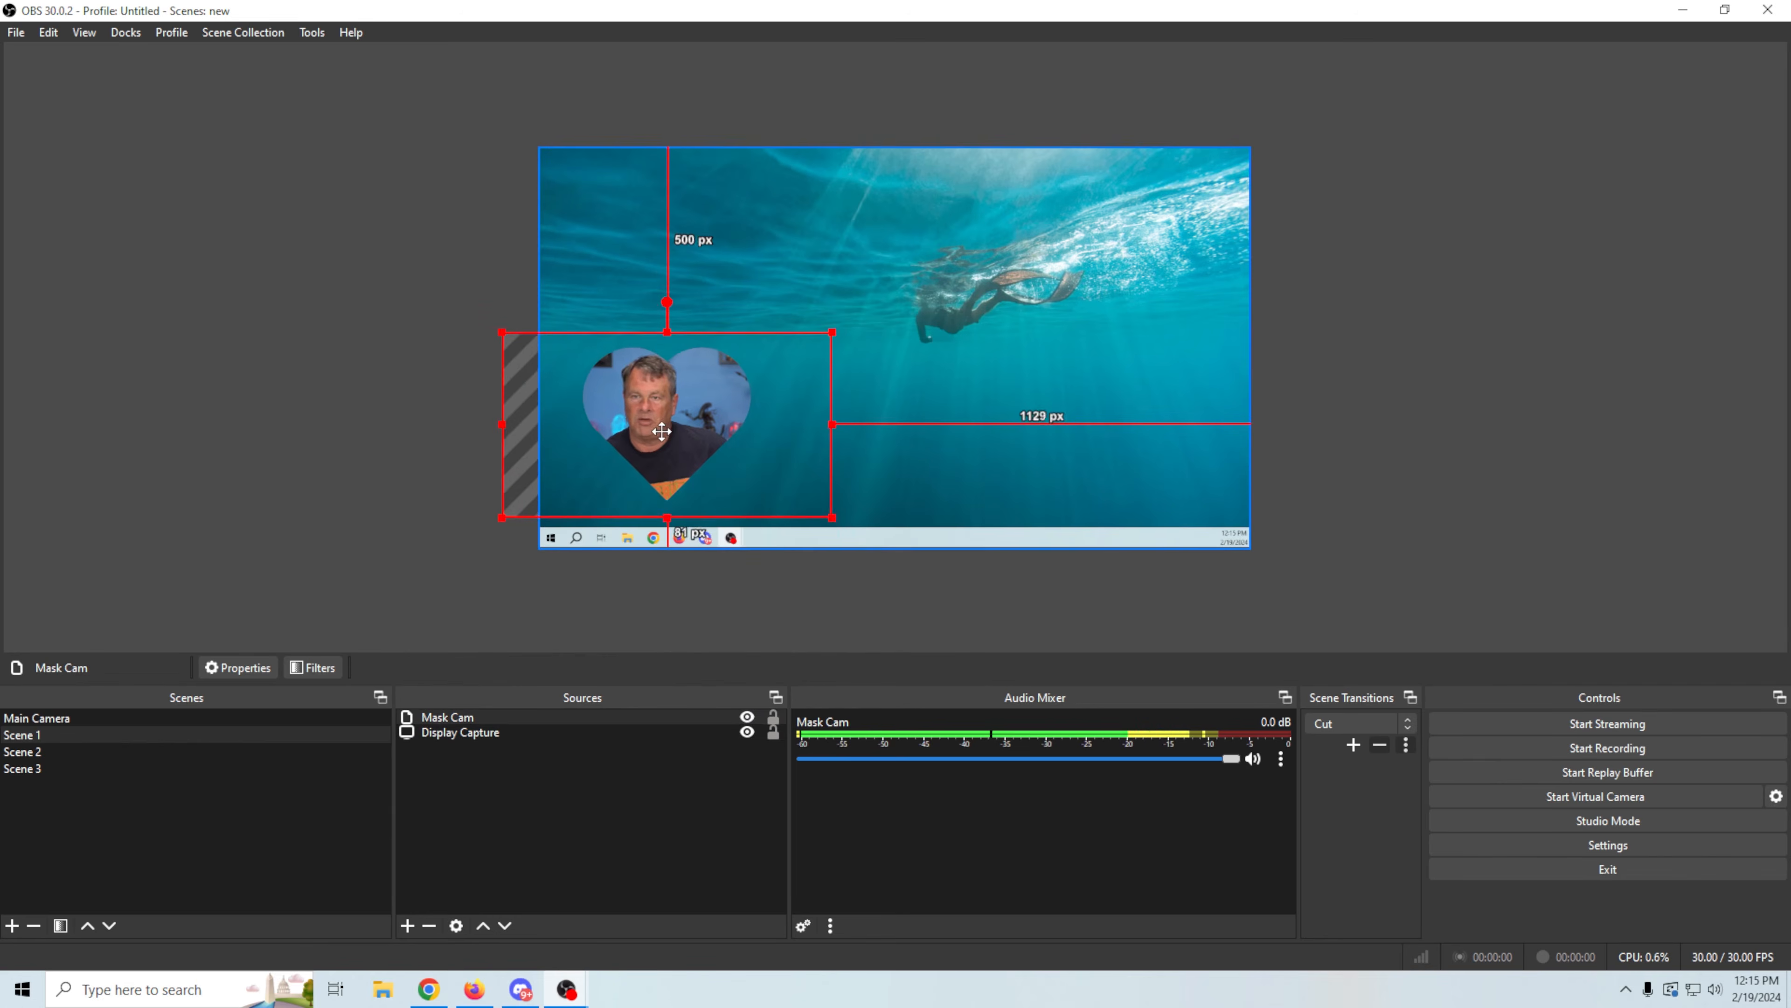
Step: Compare the Main Camera scene with Scene 1, then select the Video Capture Device source in Main Camera
click(122, 718)
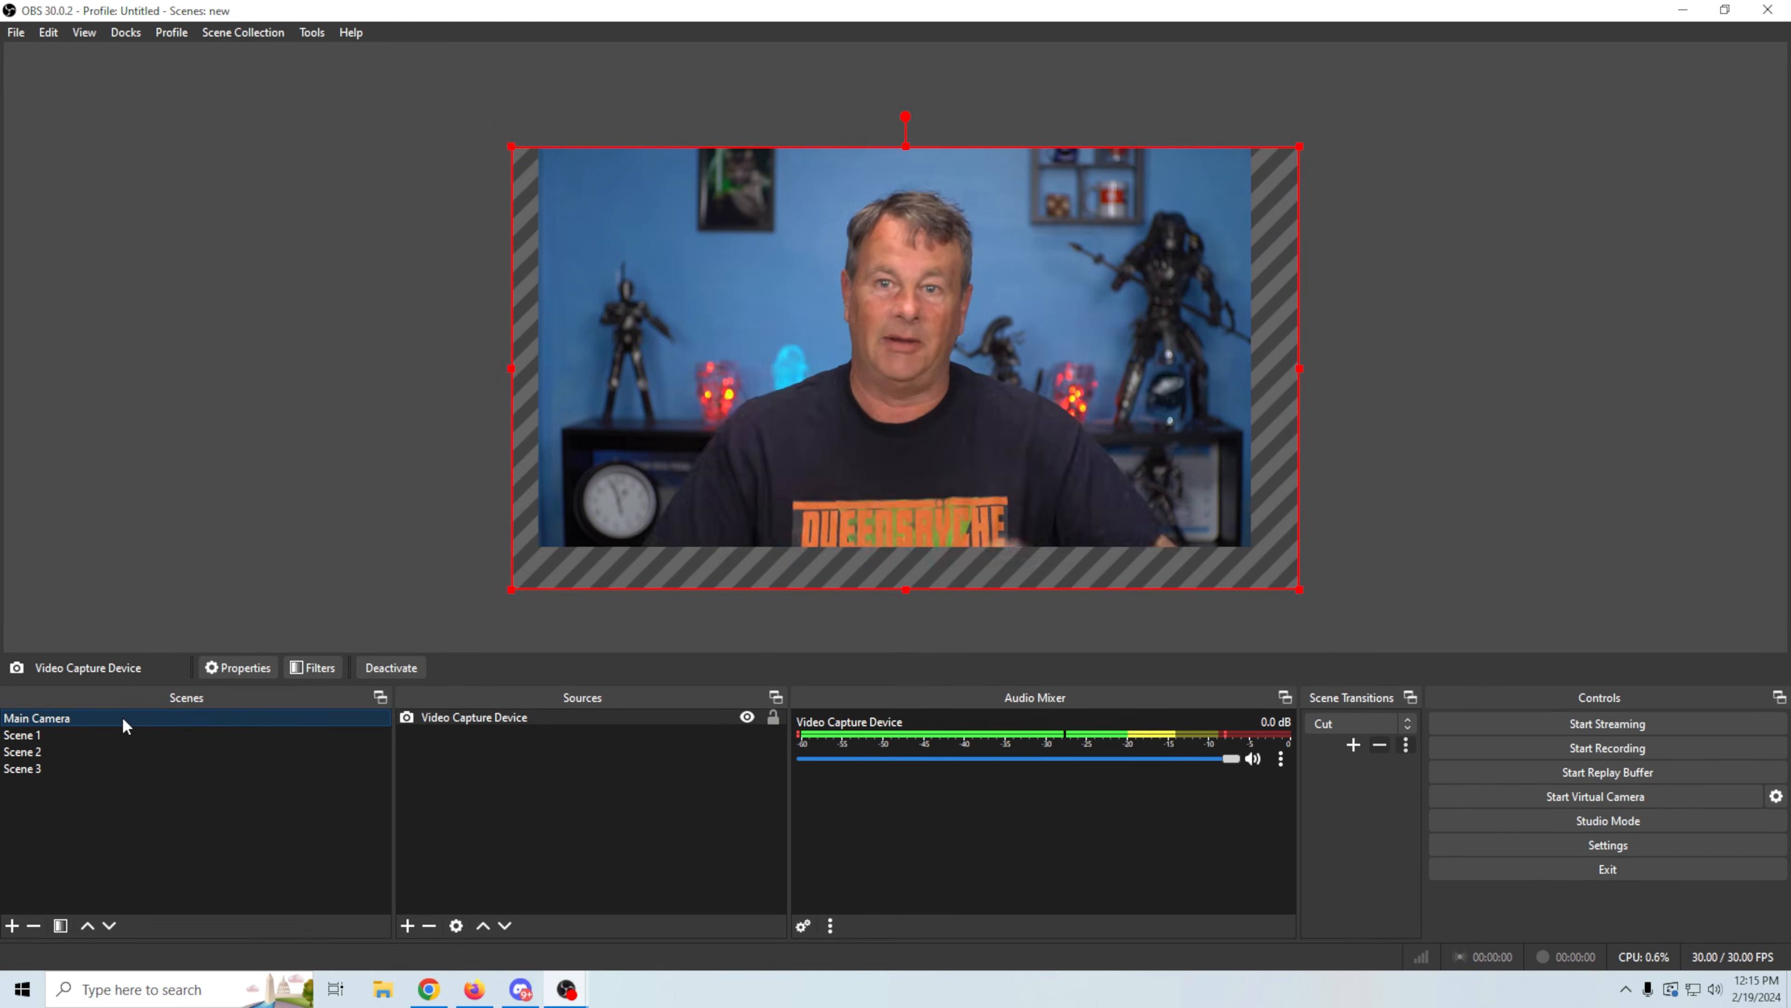
click(116, 738)
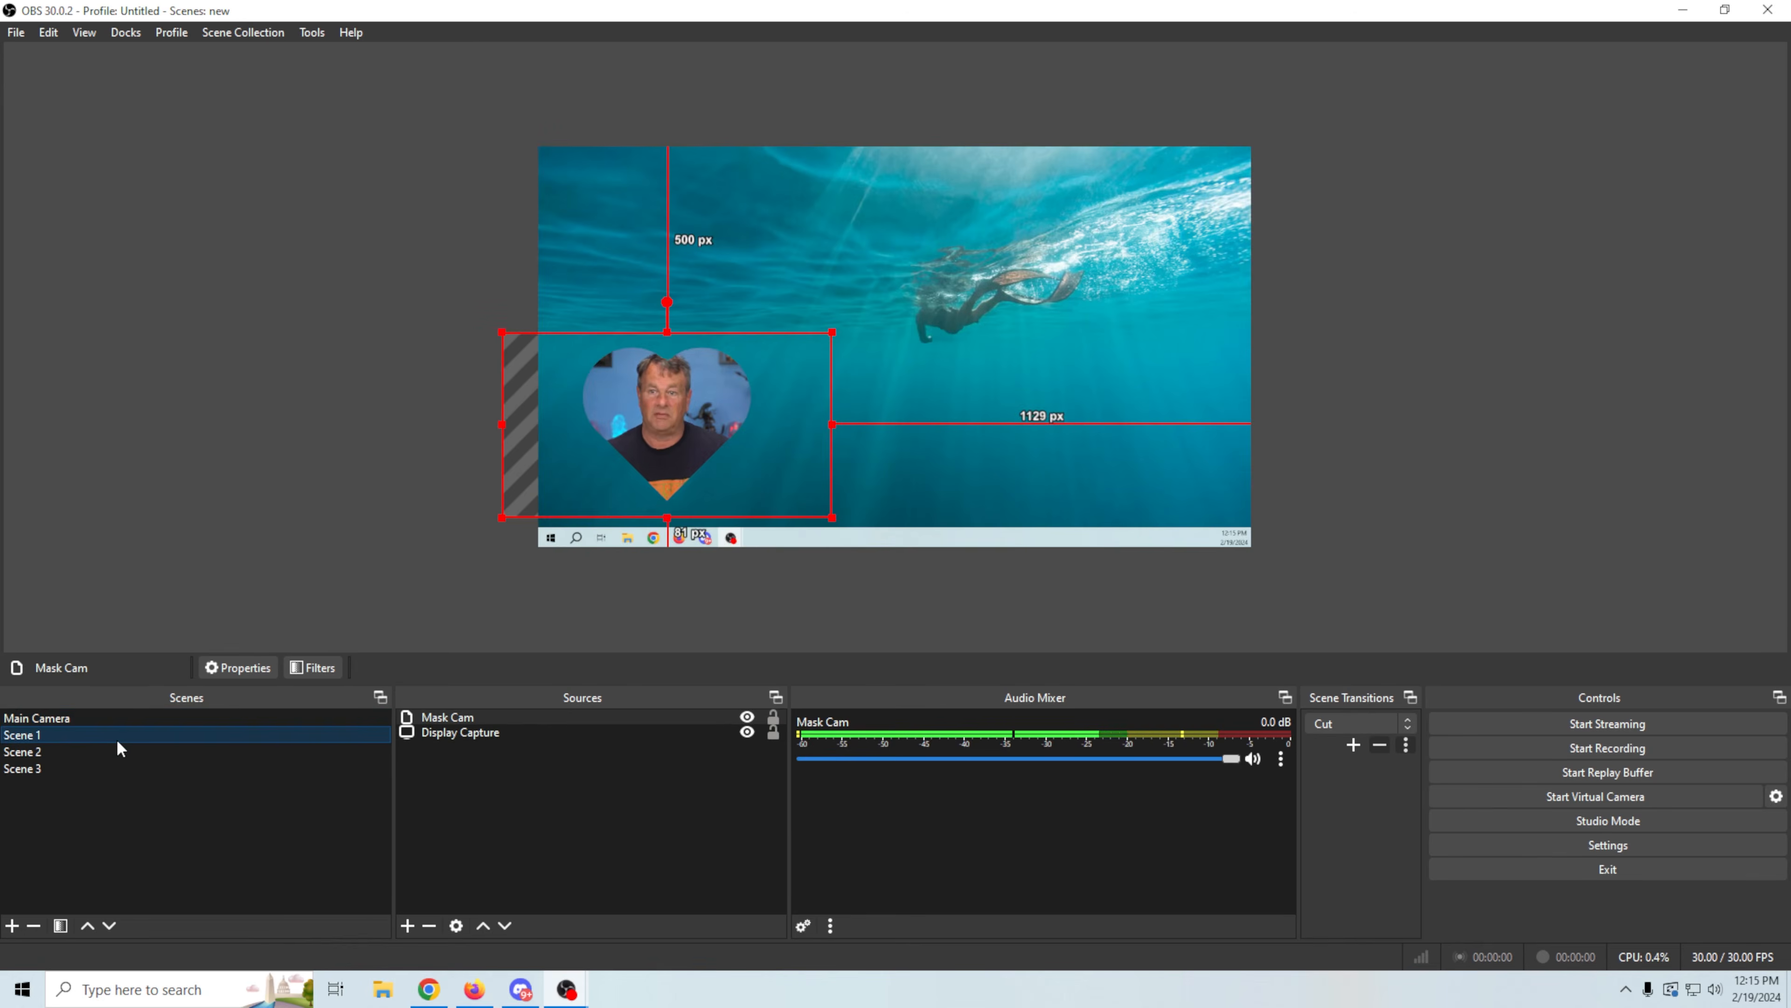
click(114, 717)
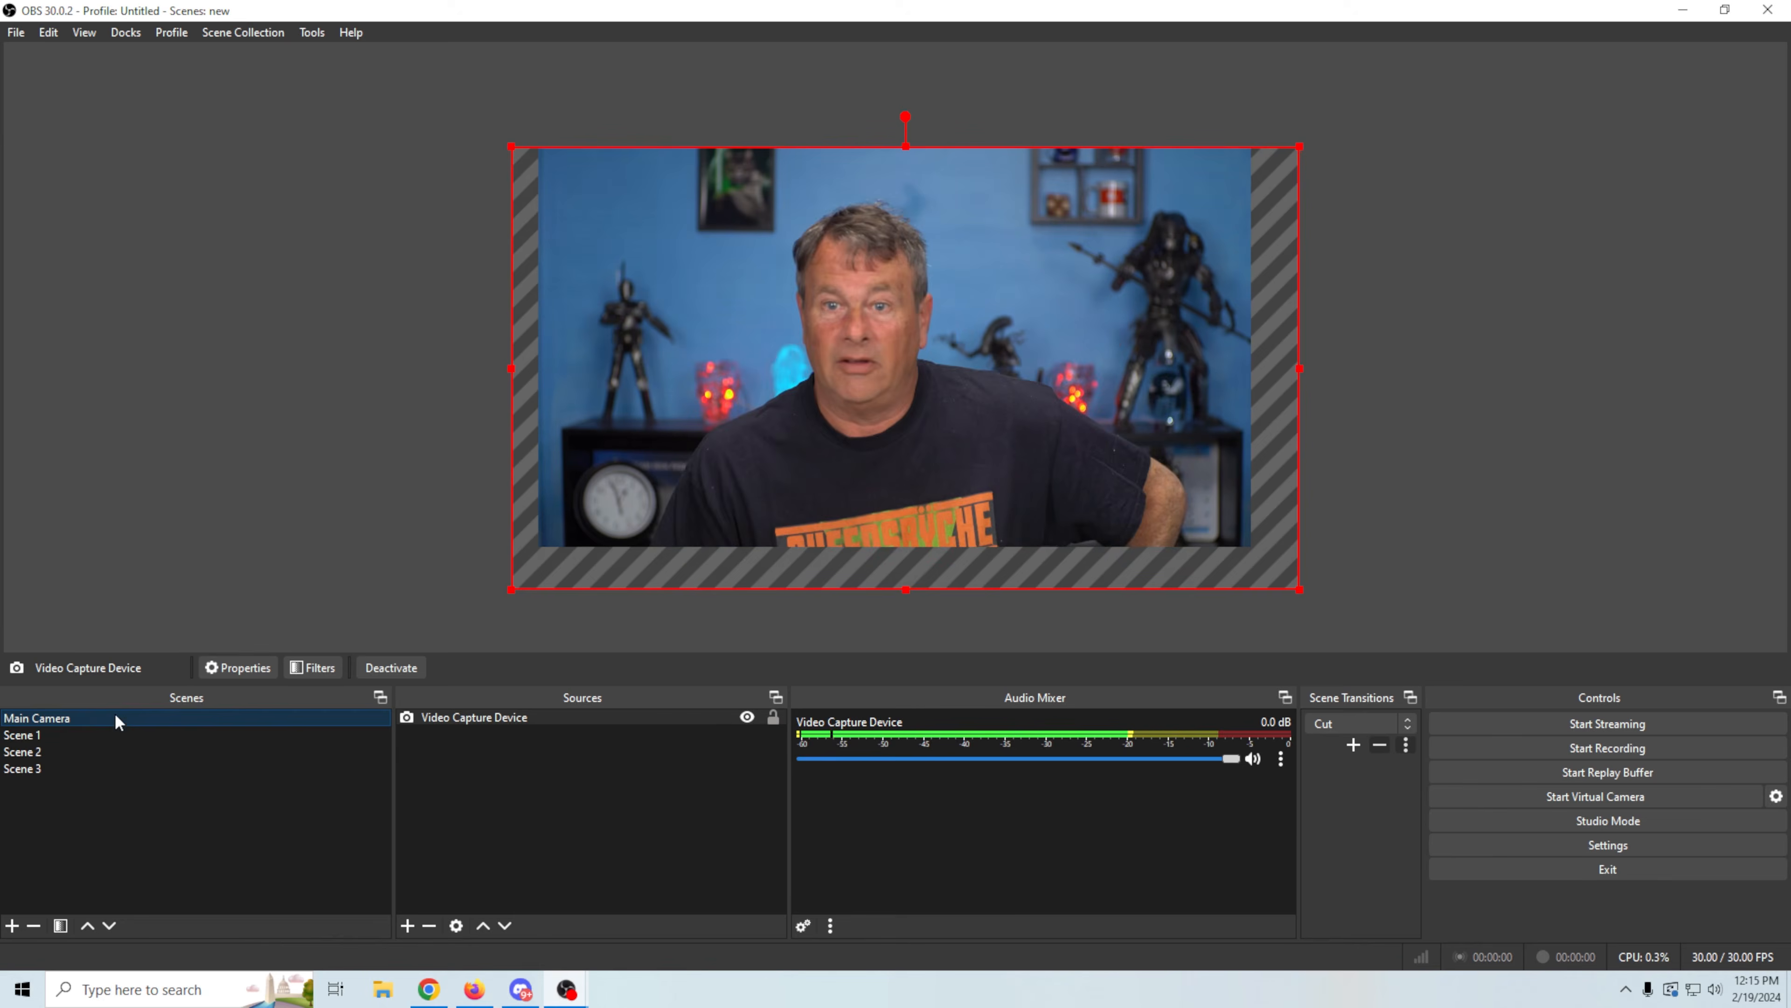
click(460, 719)
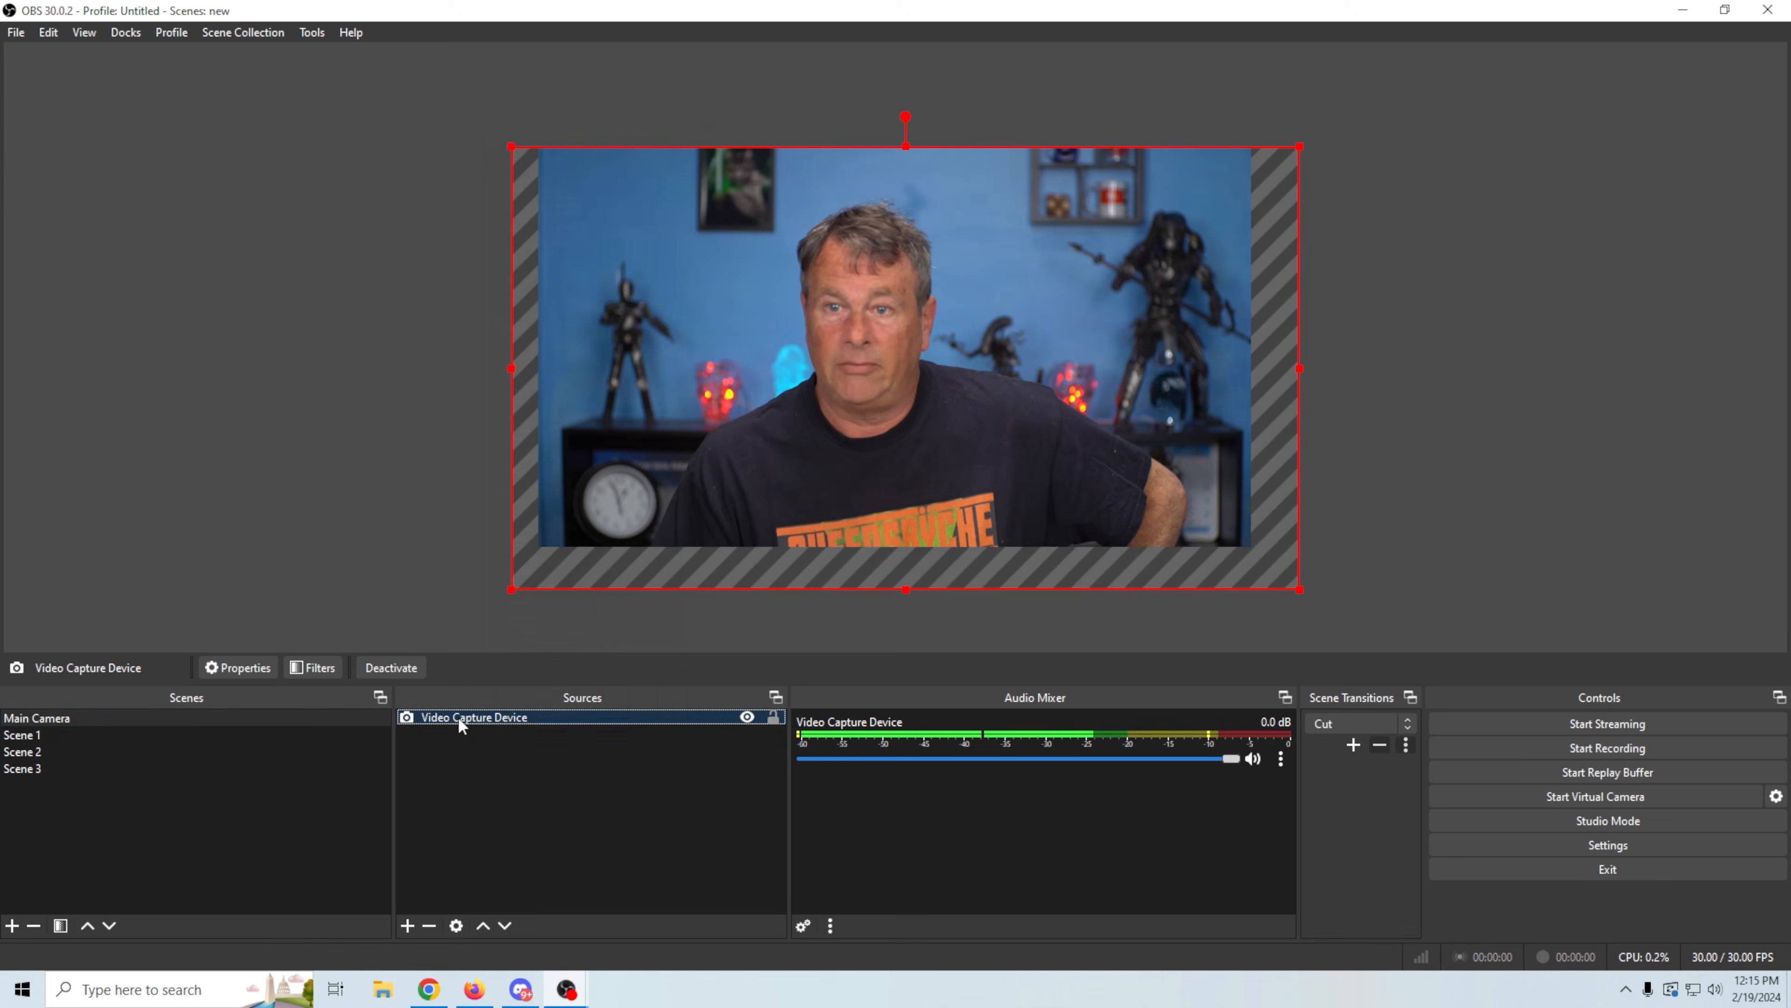
Step: Add an Advanced Mask effect filter to the Video Capture Device source in the Main Camera scene, keeping the default filter name
right_click(460, 721)
click(512, 677)
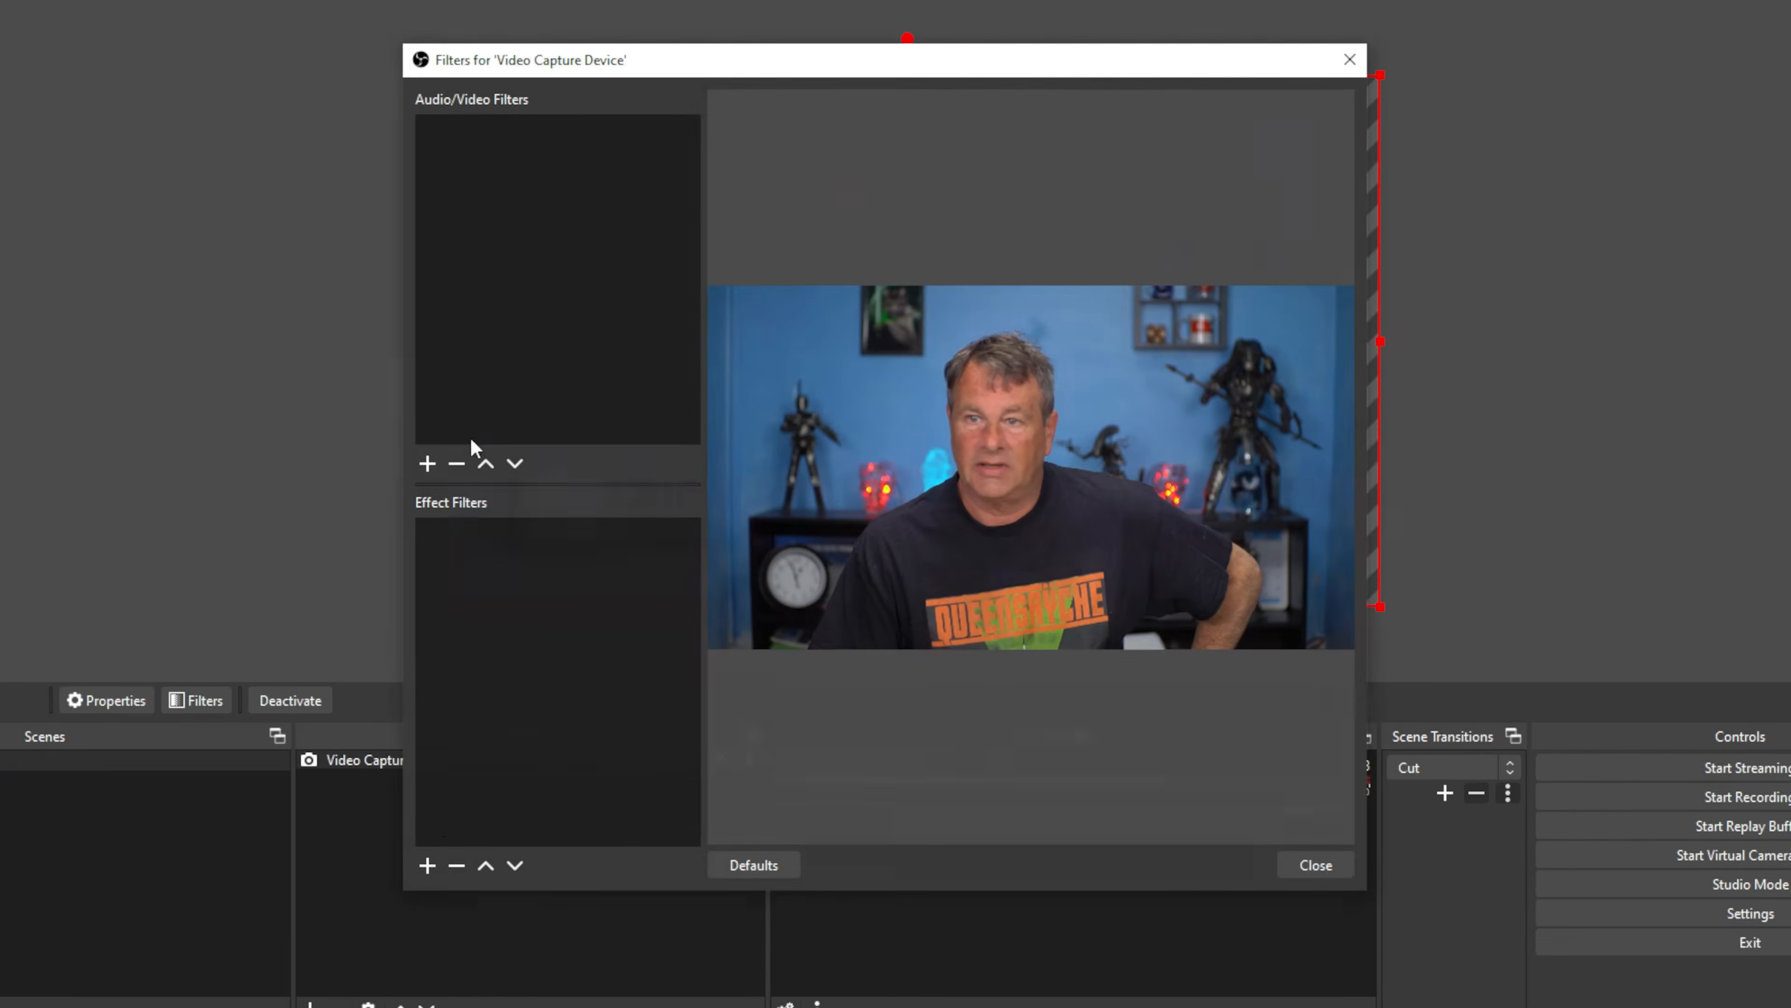
click(427, 865)
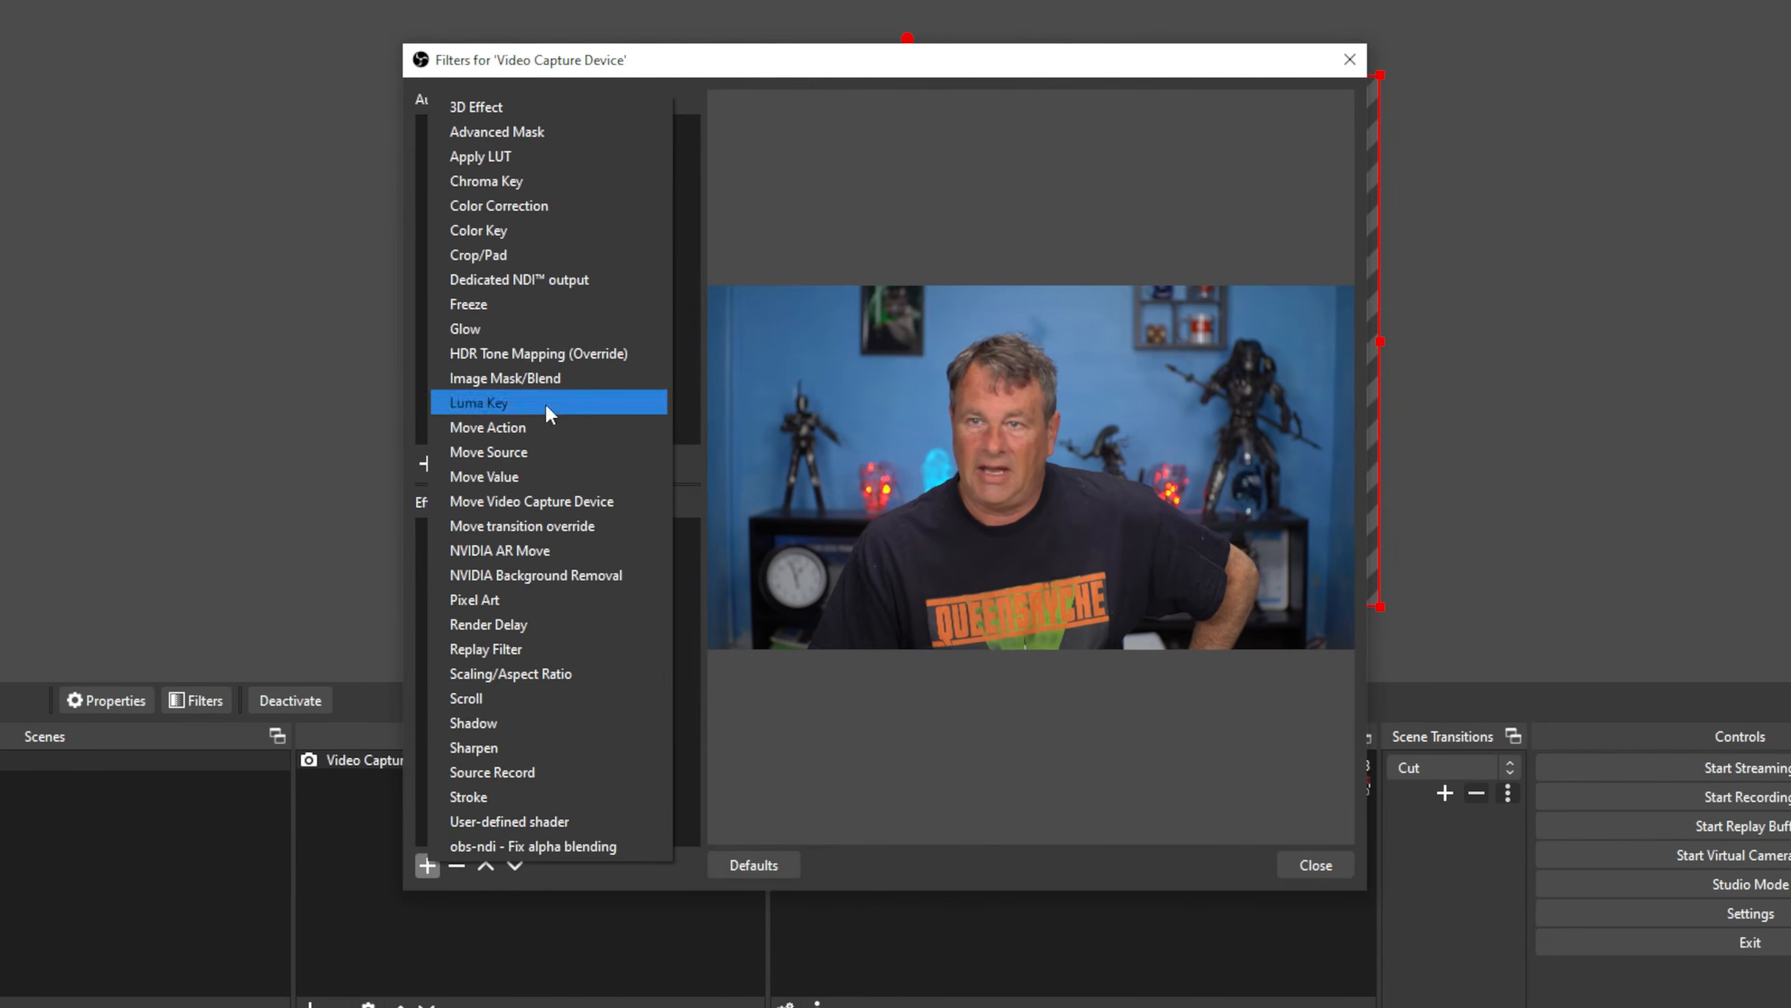
click(536, 139)
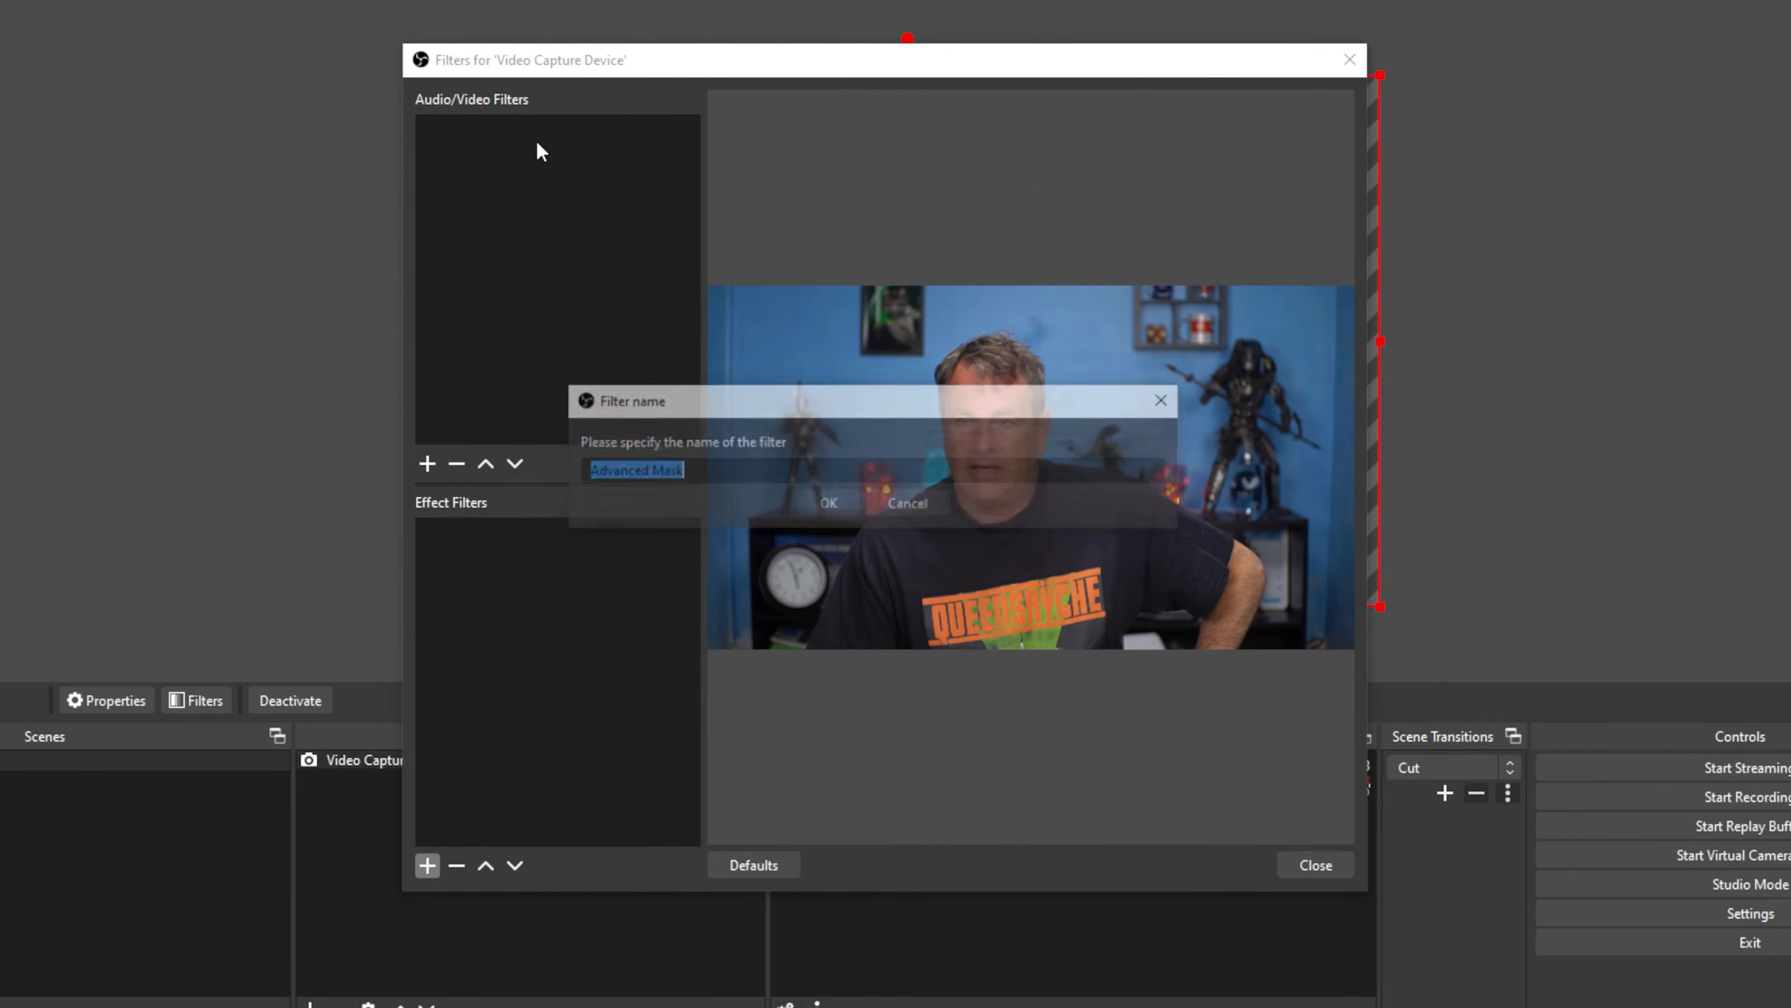
click(829, 505)
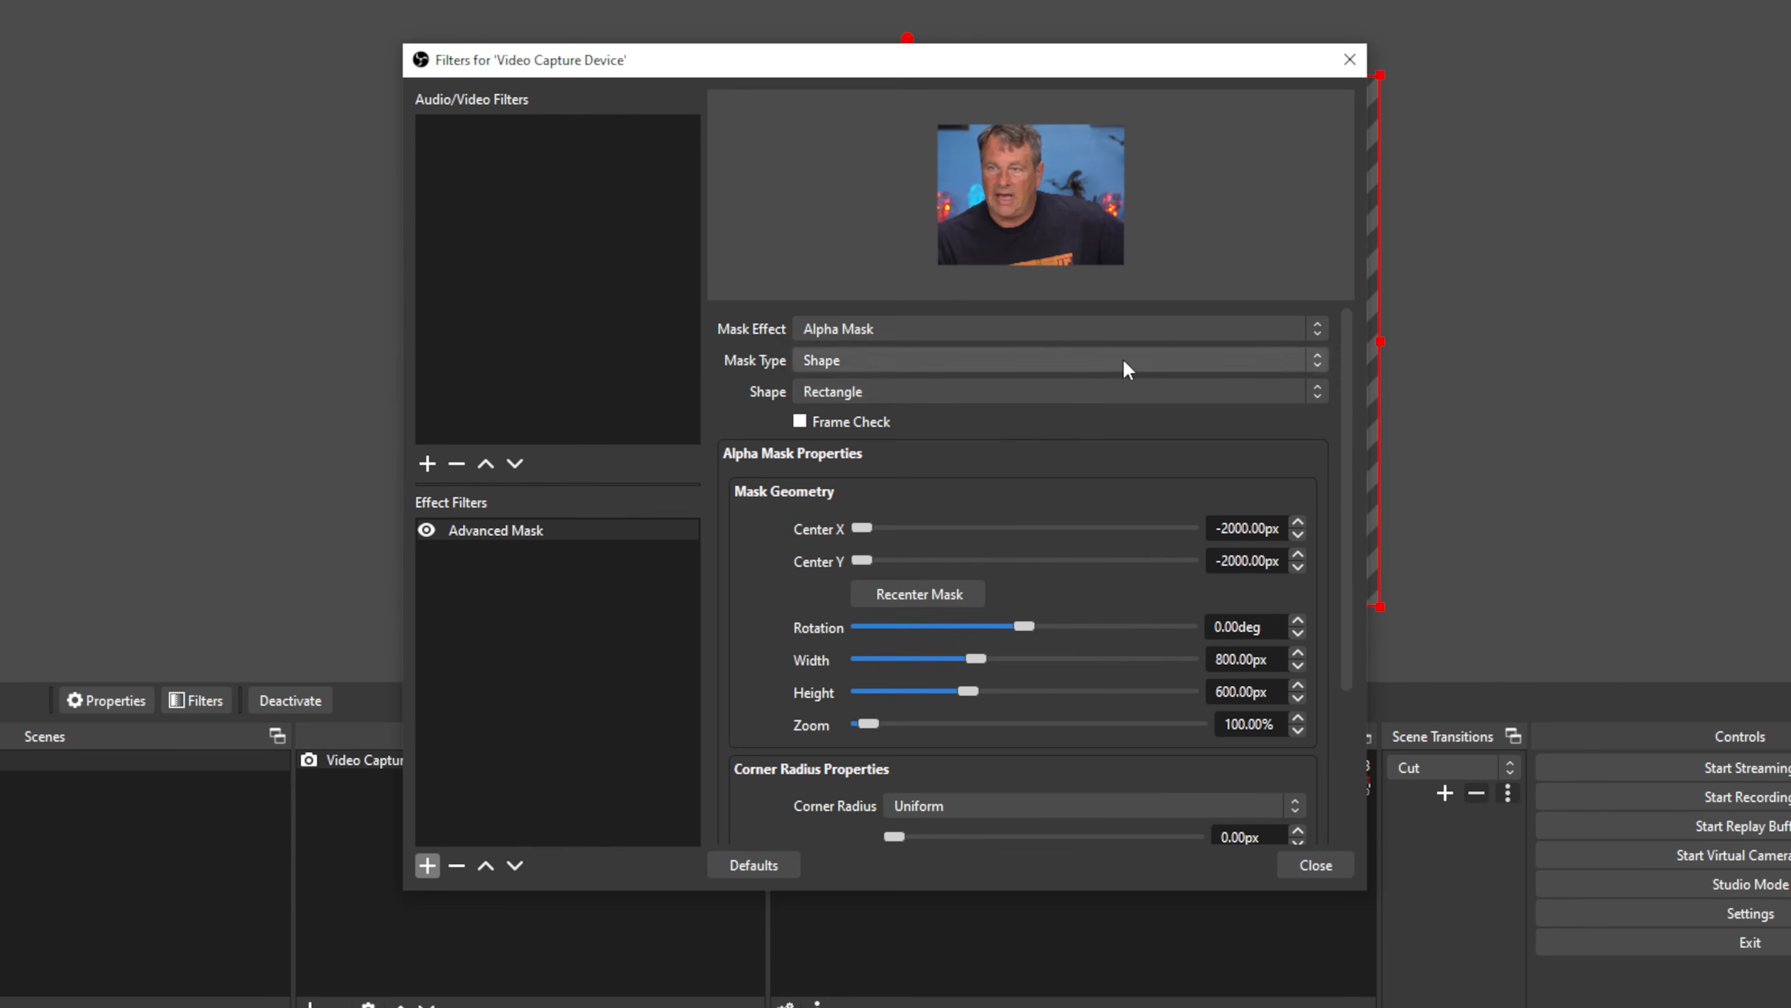
Step: Set the mask to a Star shape with a 552 px outer radius and 73.60% inner radius, and close the filters
click(1153, 368)
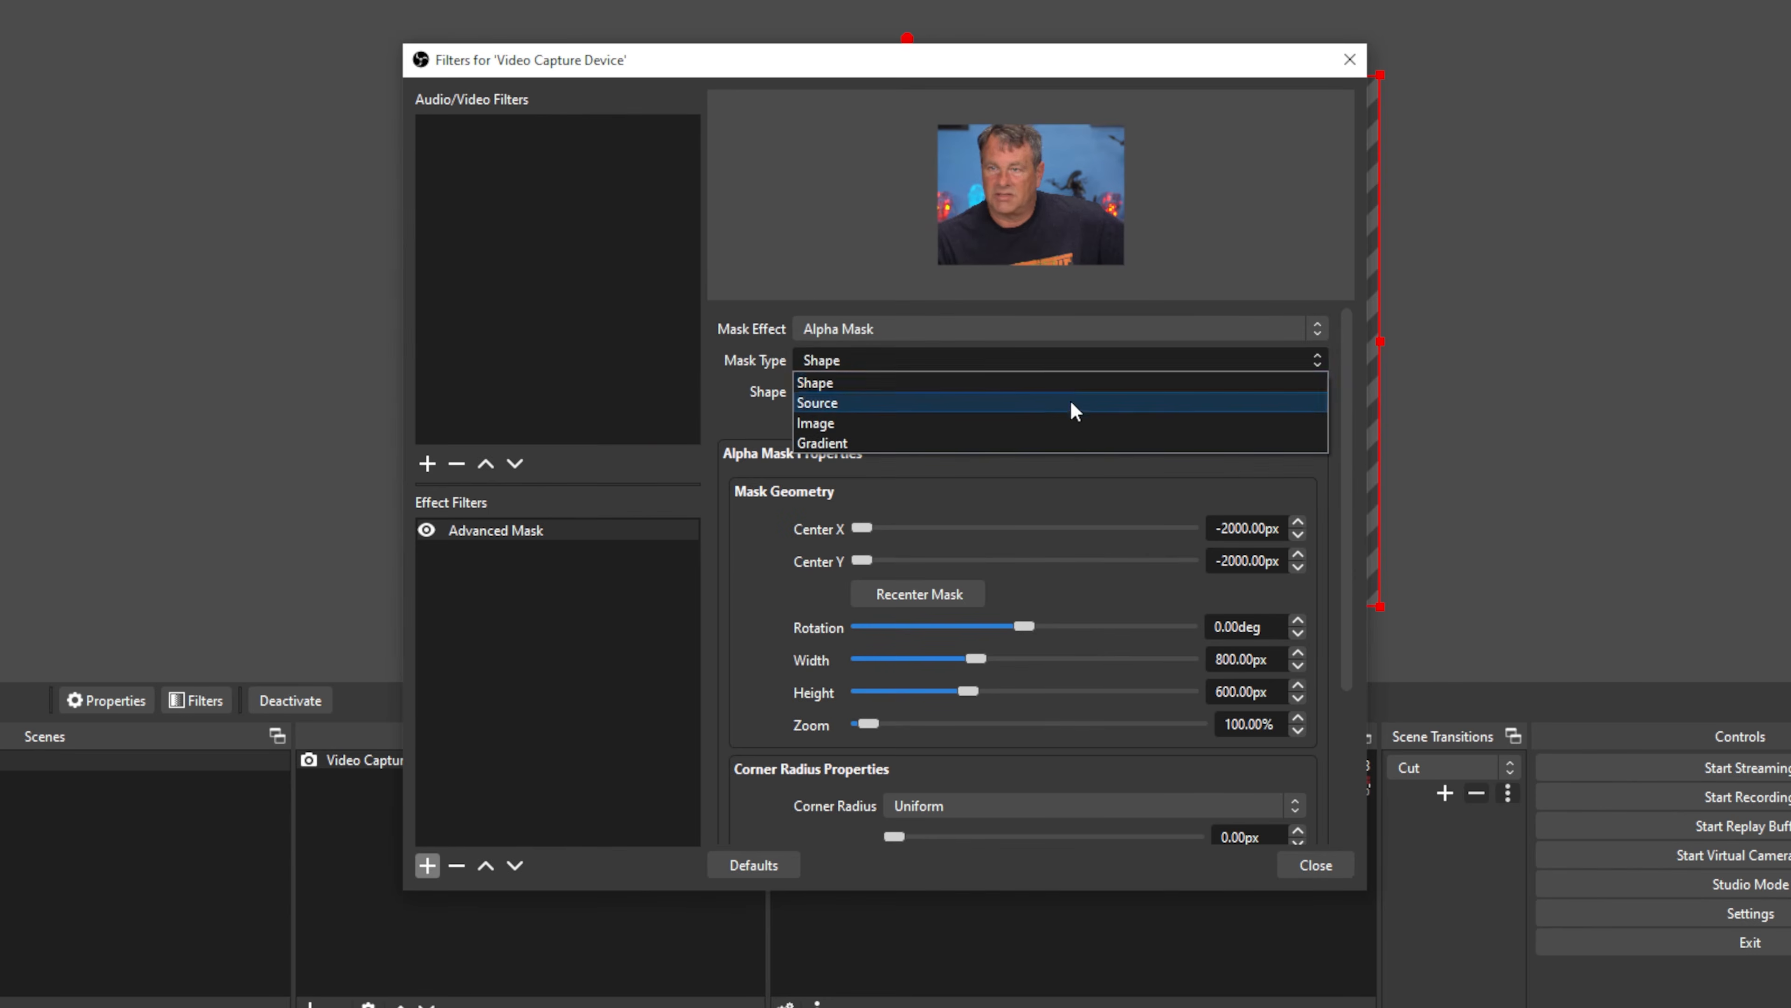
click(1056, 383)
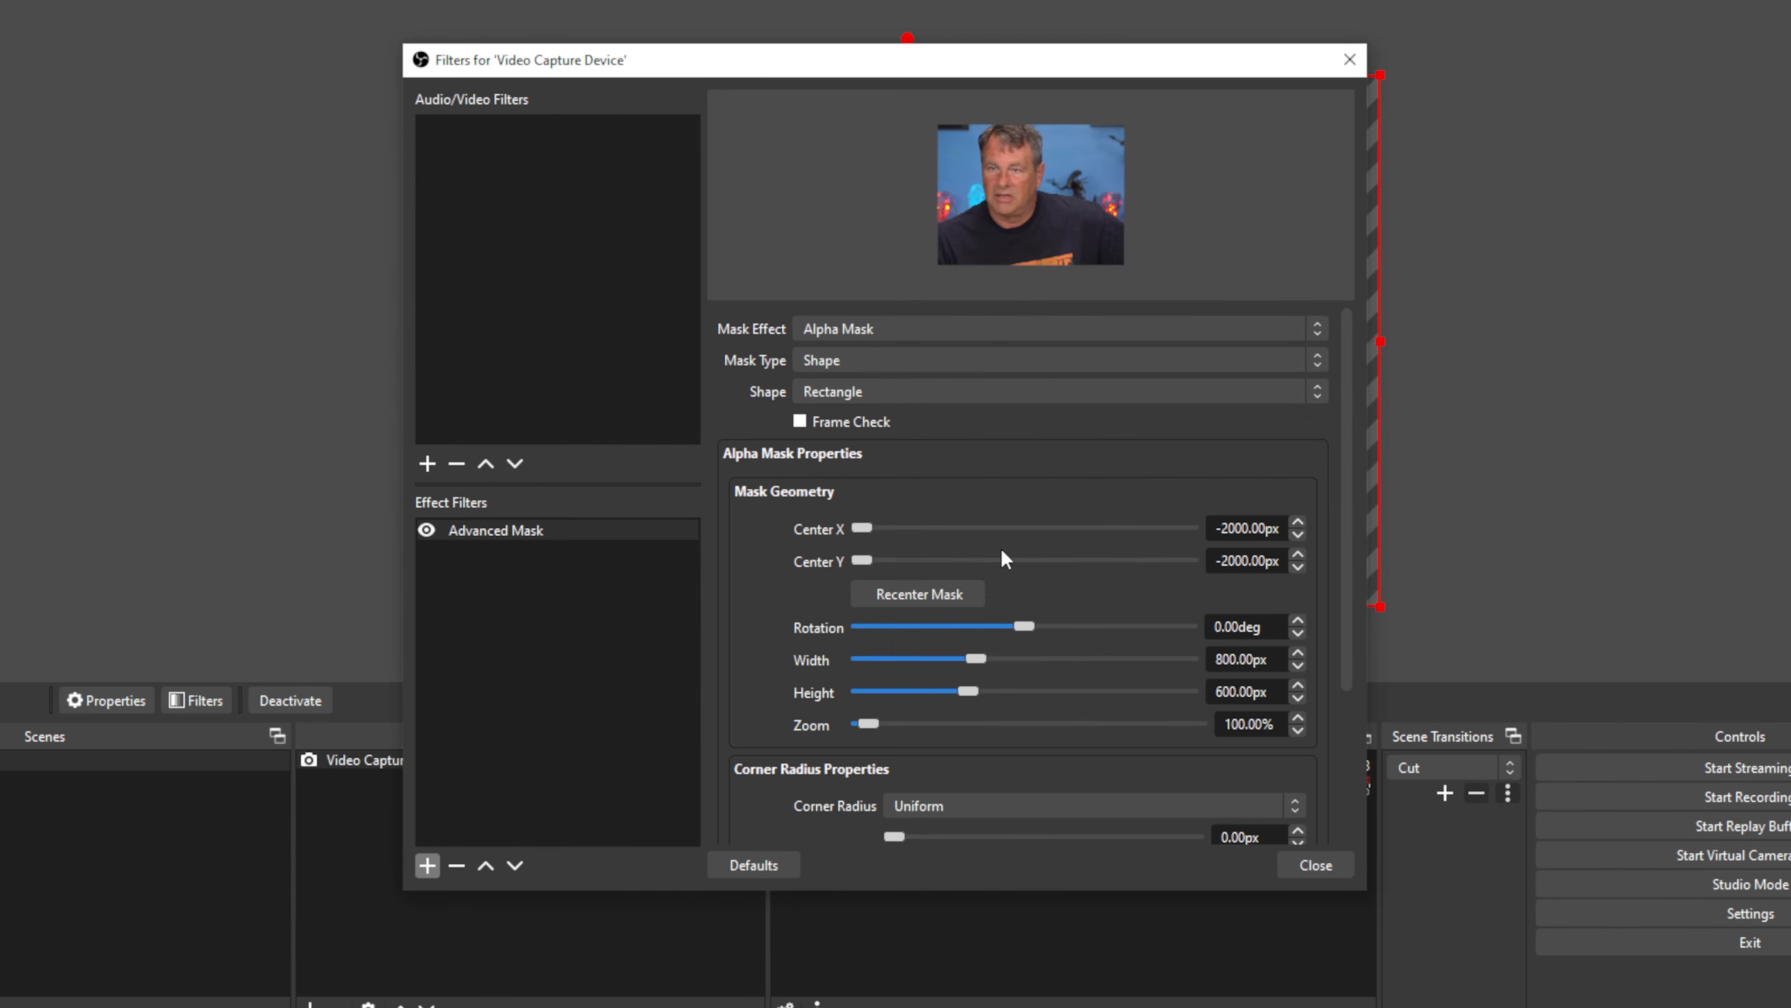
click(907, 393)
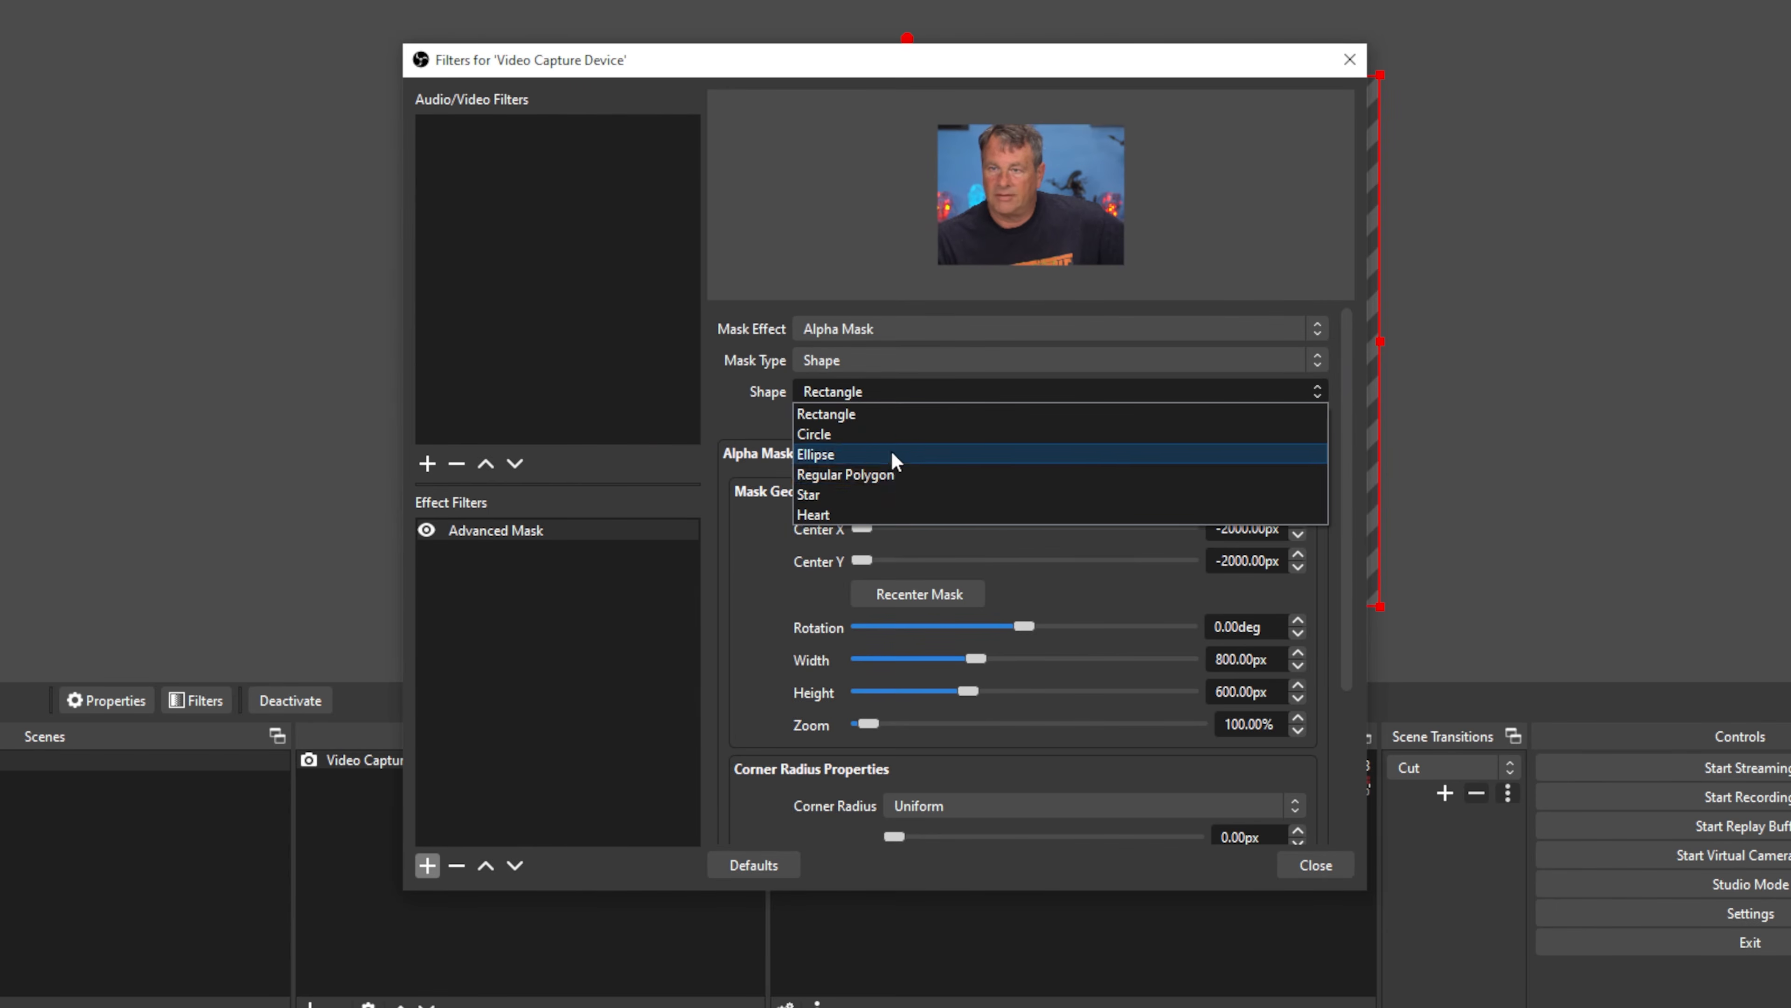
click(879, 493)
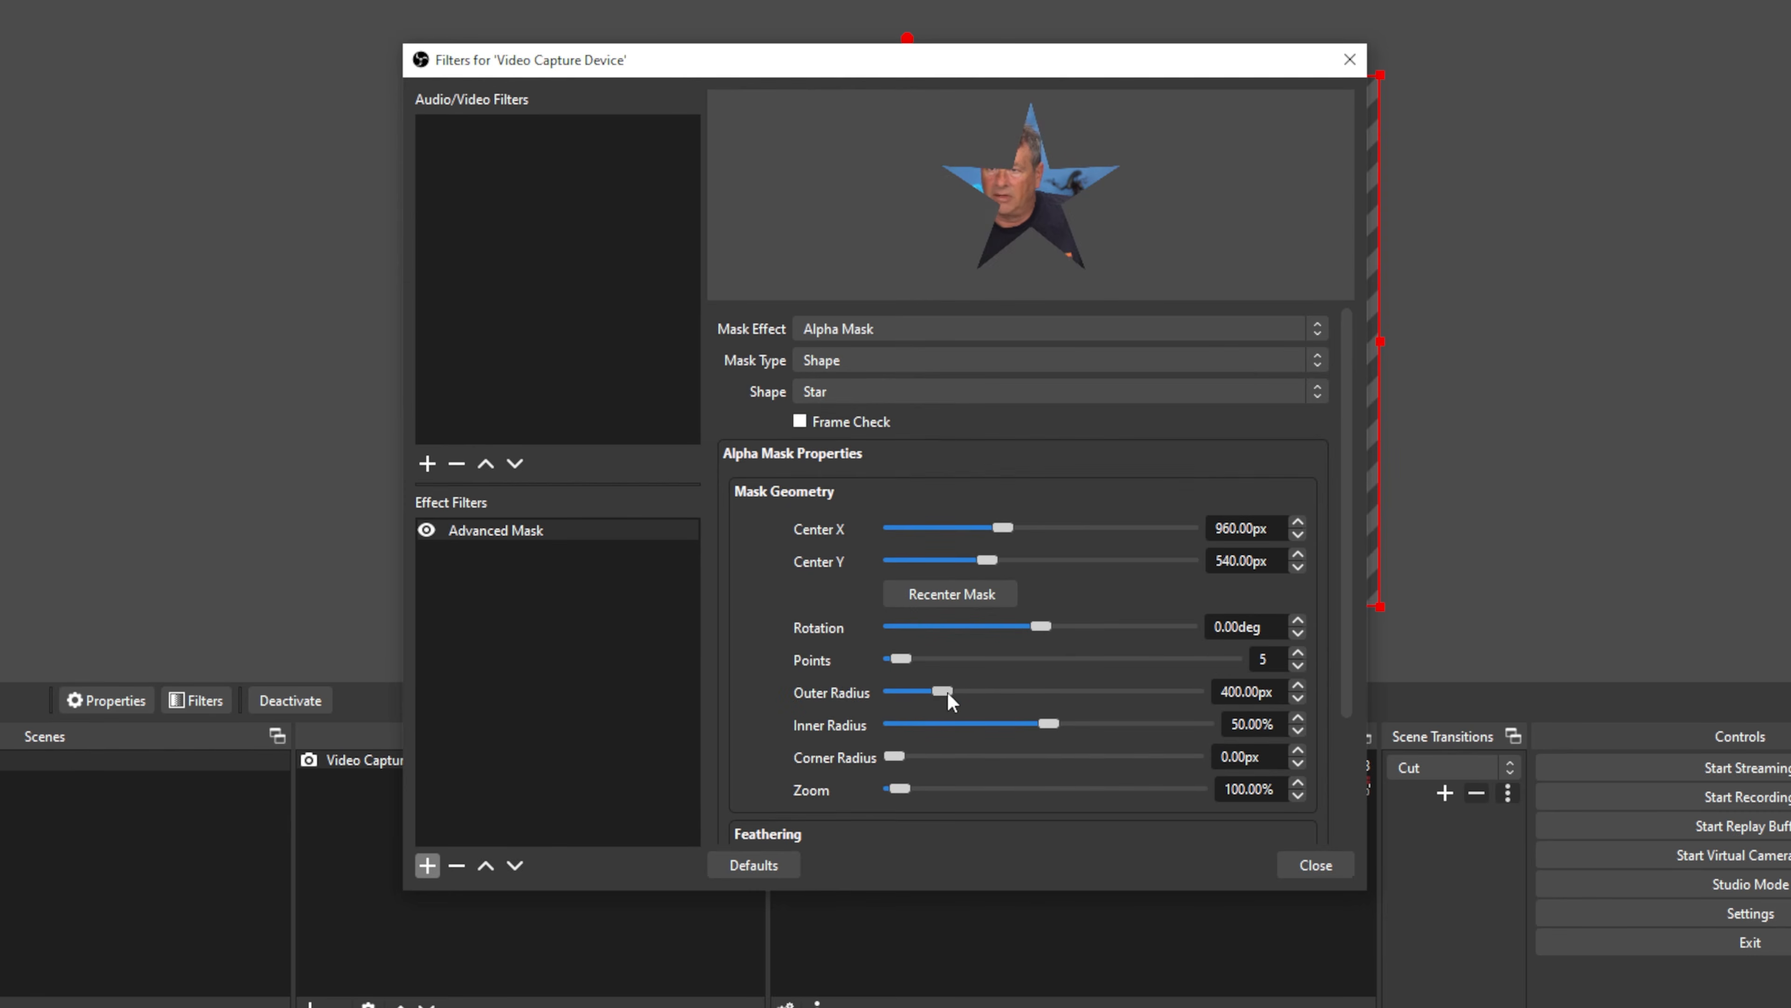
mouse_move(941, 690)
mouse_down()
mouse_move(979, 691)
mouse_move(960, 690)
mouse_up()
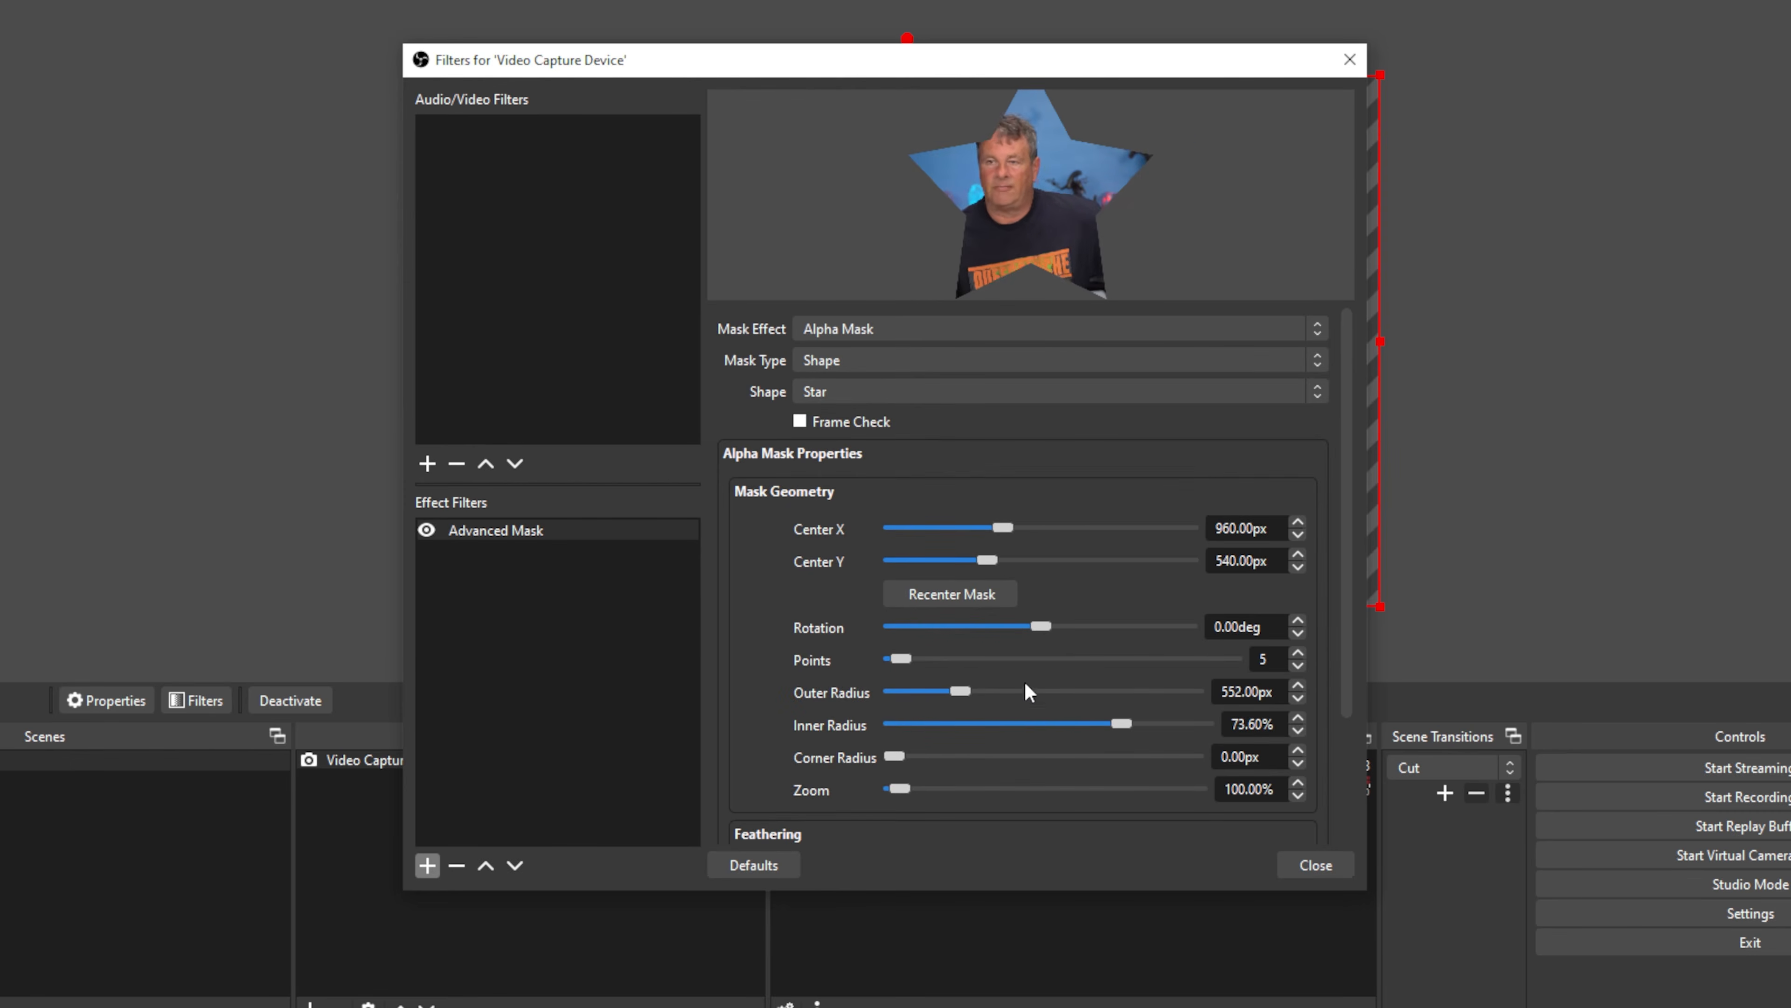
click(1305, 866)
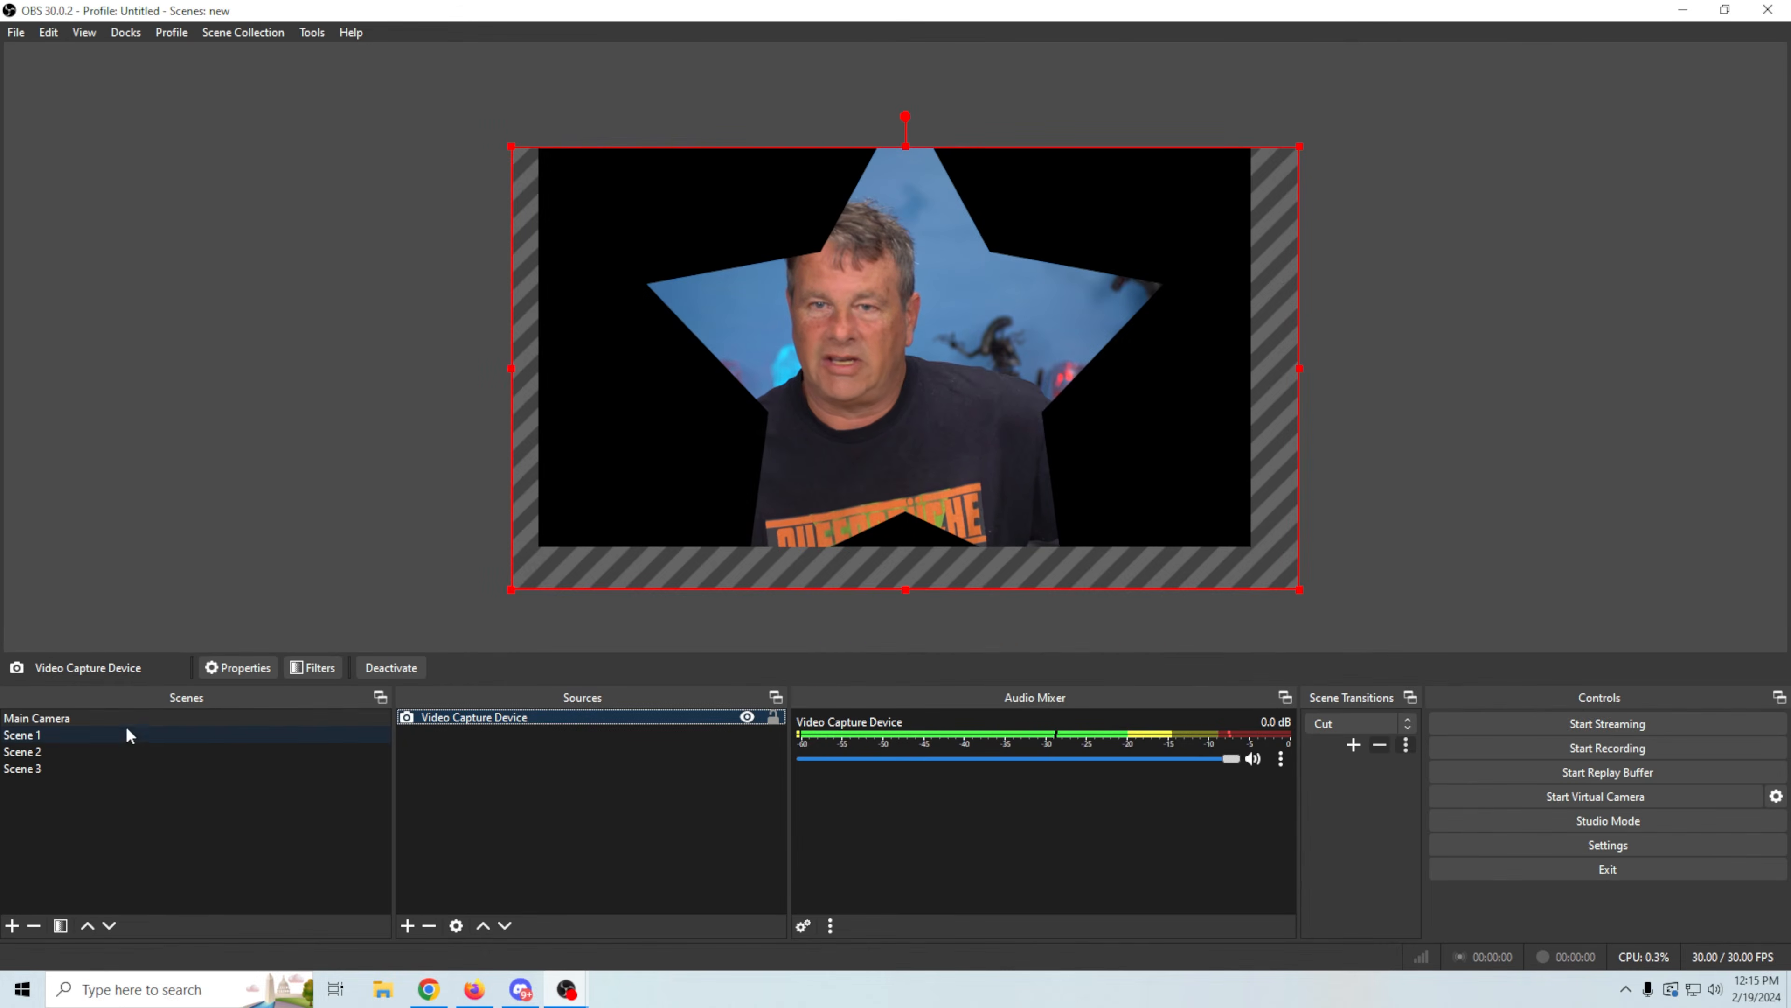
Step: Compare how the star mask on the original camera affects Scene 1 and the Main Camera scene
click(122, 737)
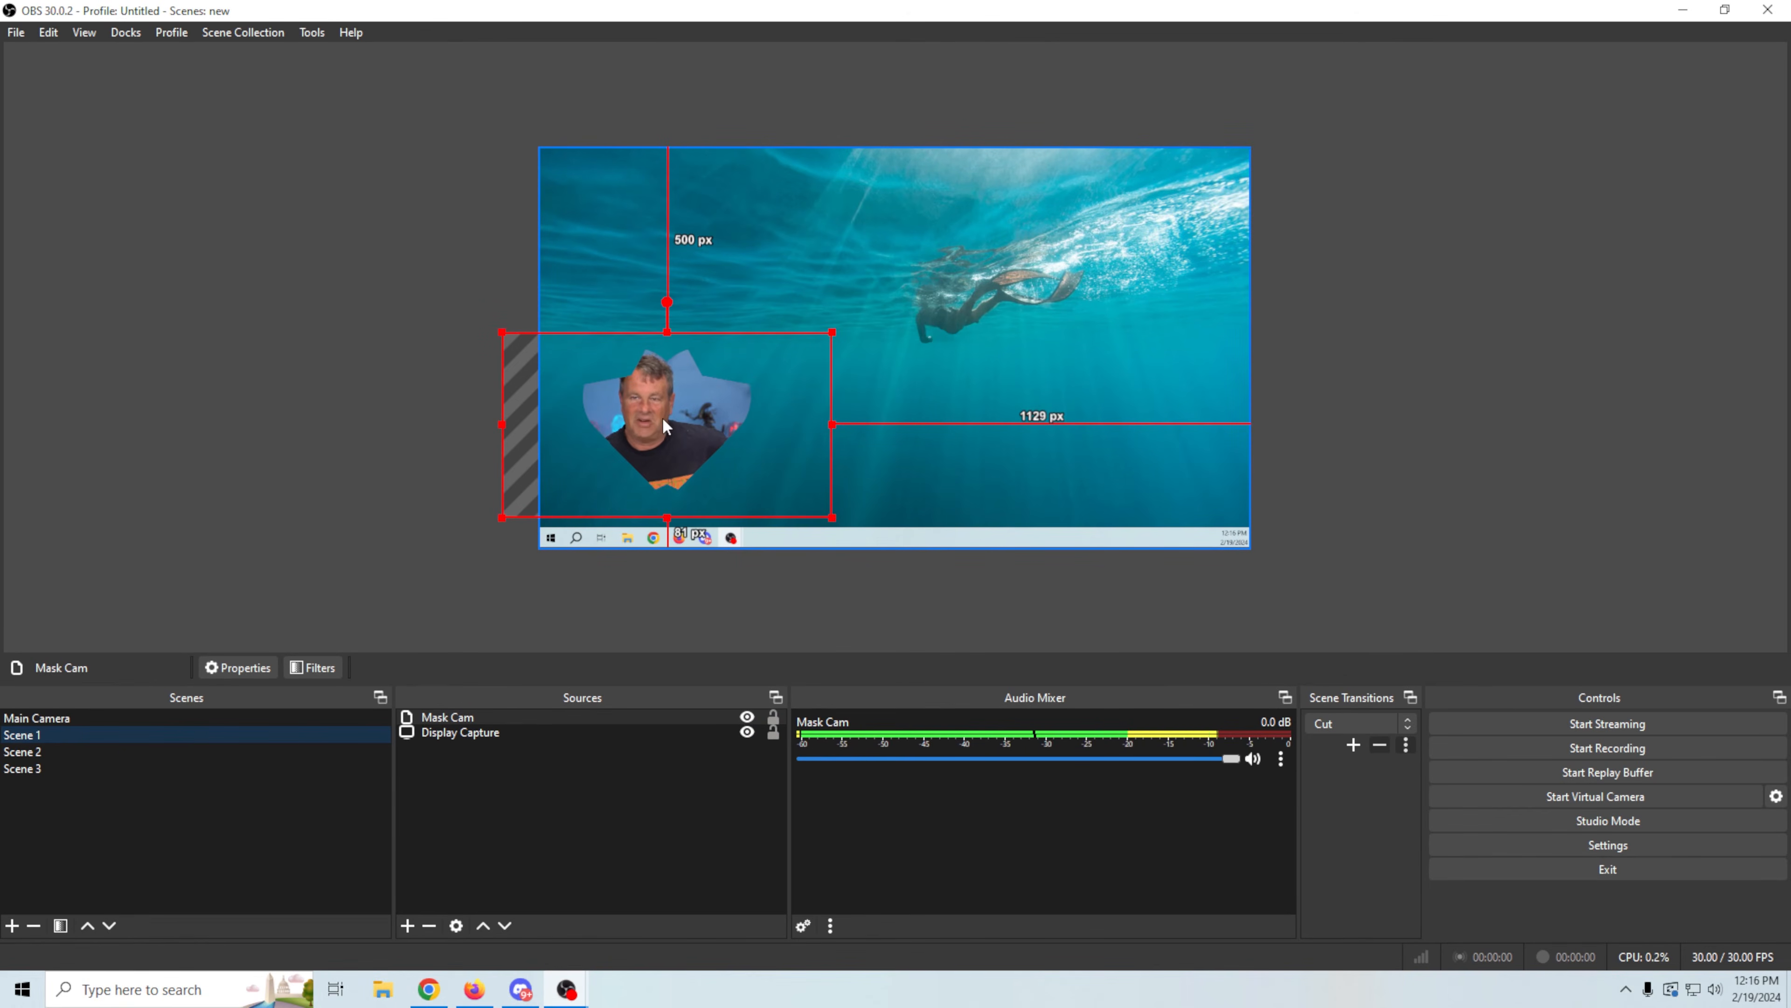
click(85, 718)
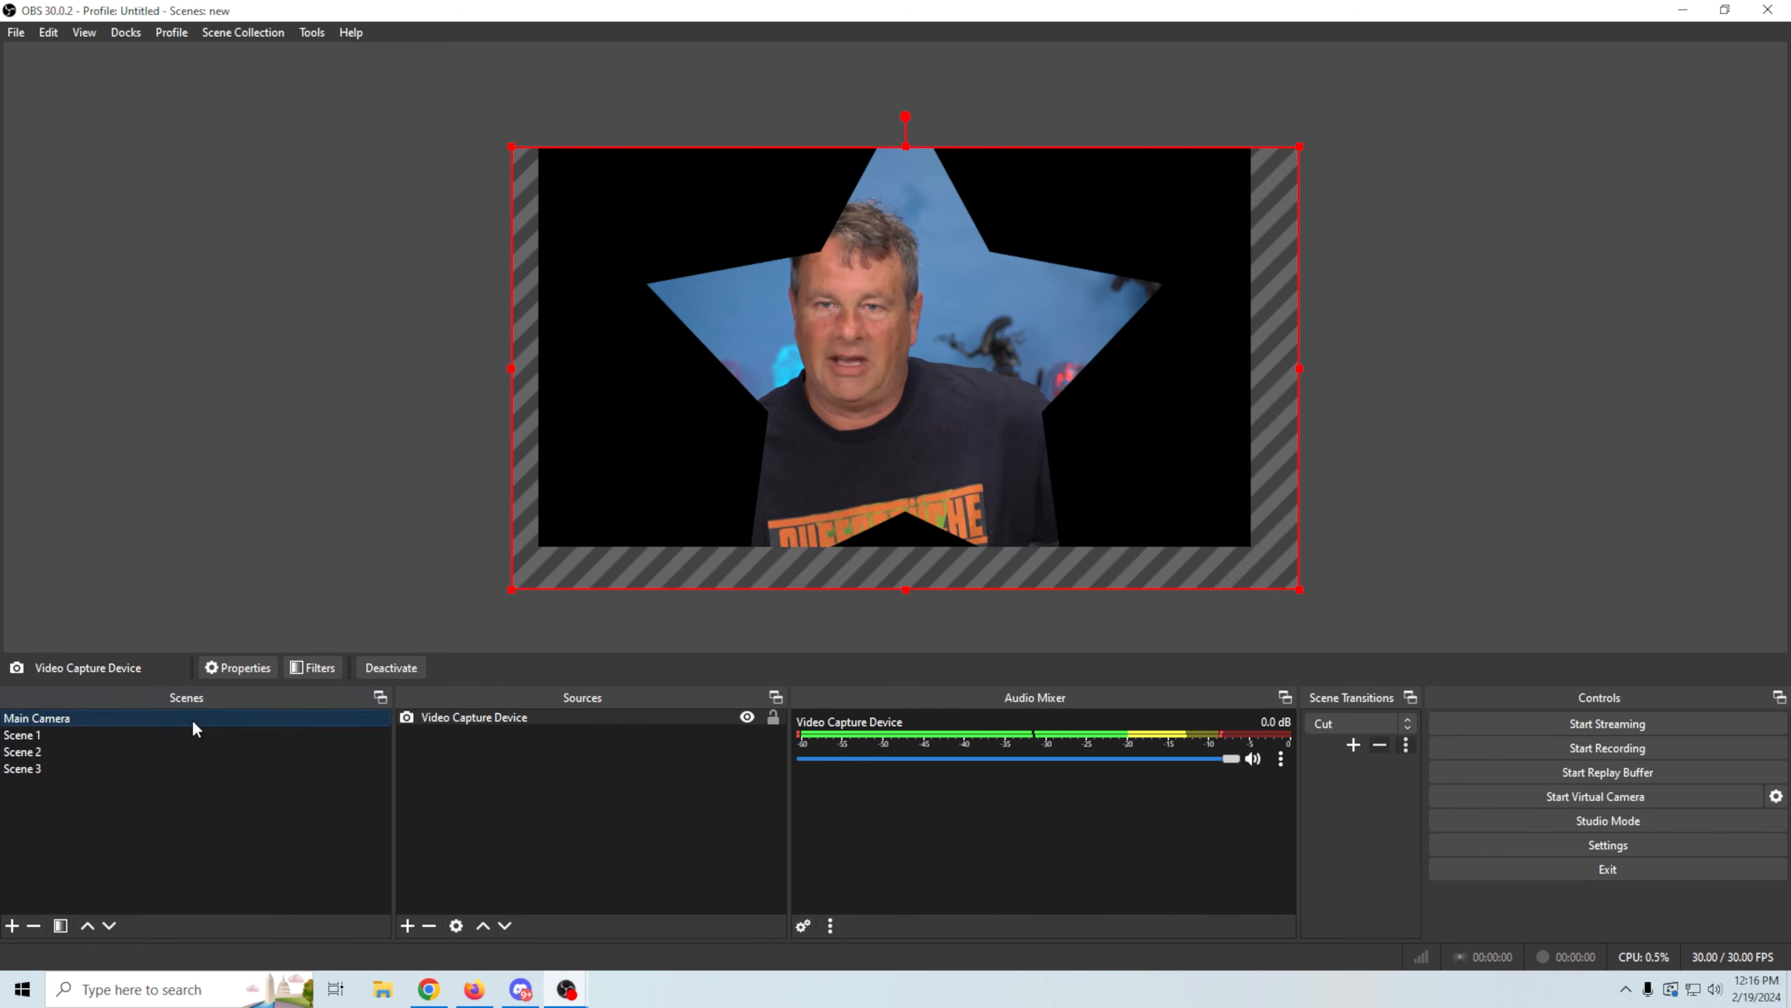
click(186, 737)
Step: Add the existing Video Capture Device as a source in Scene 2
click(107, 755)
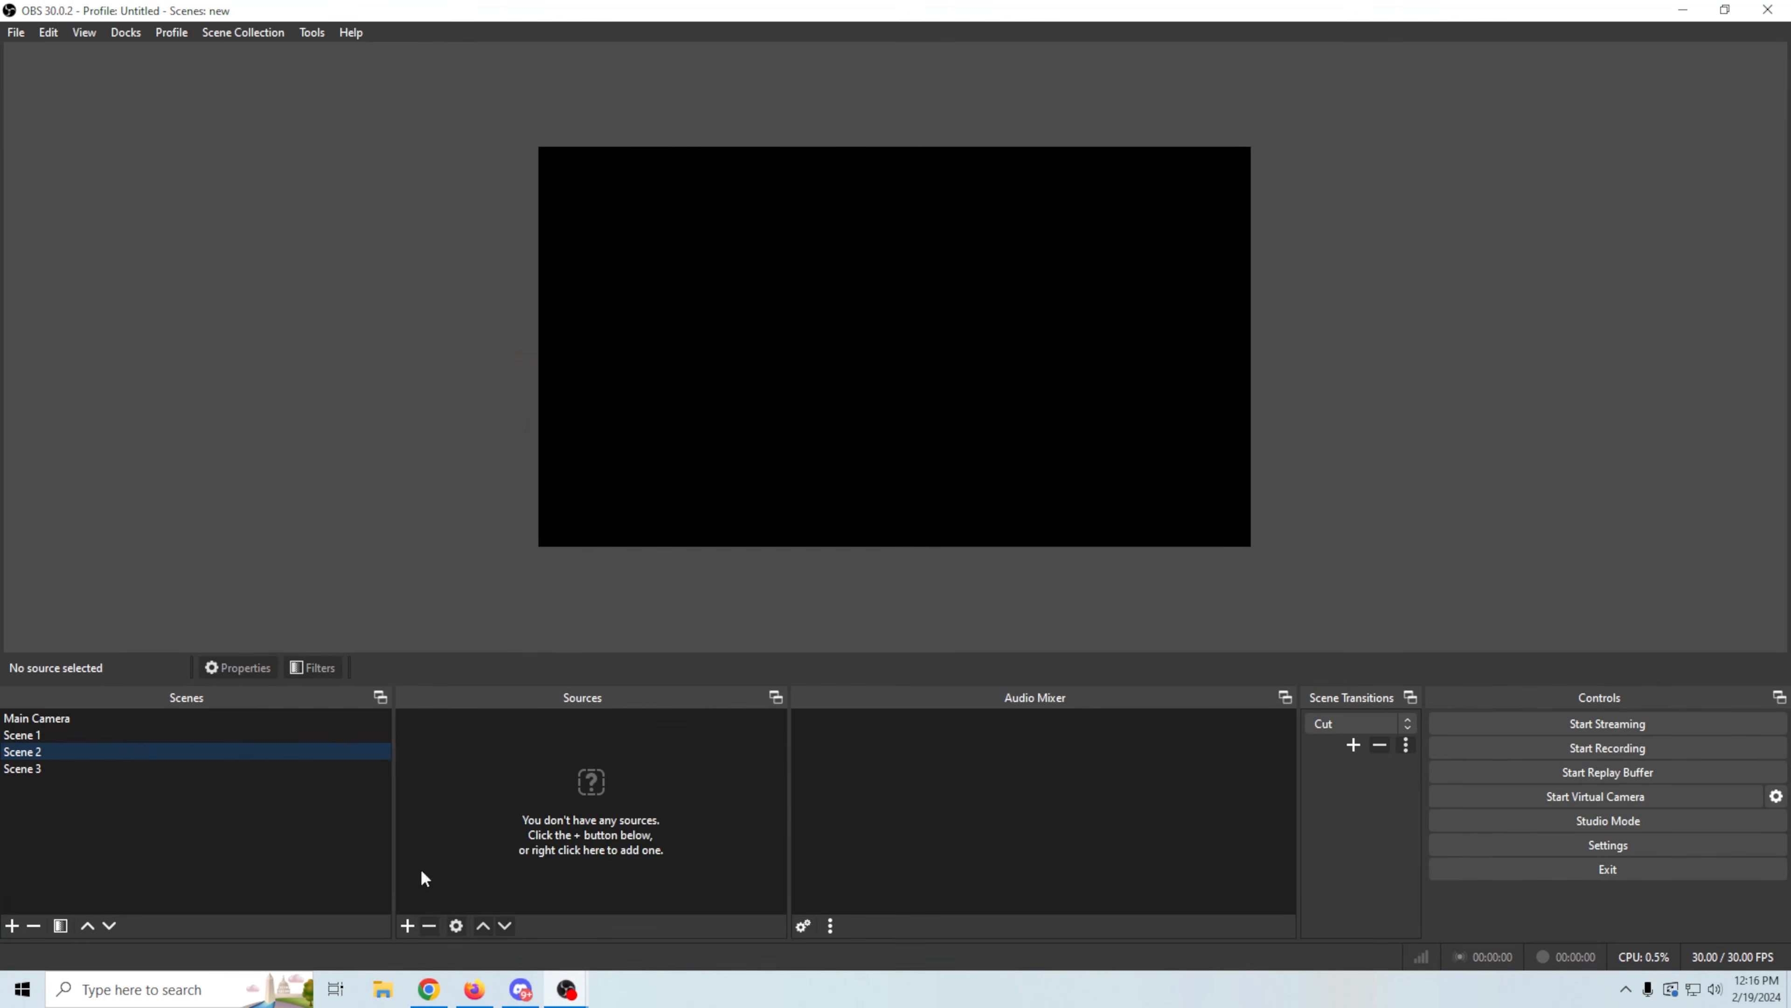
click(407, 925)
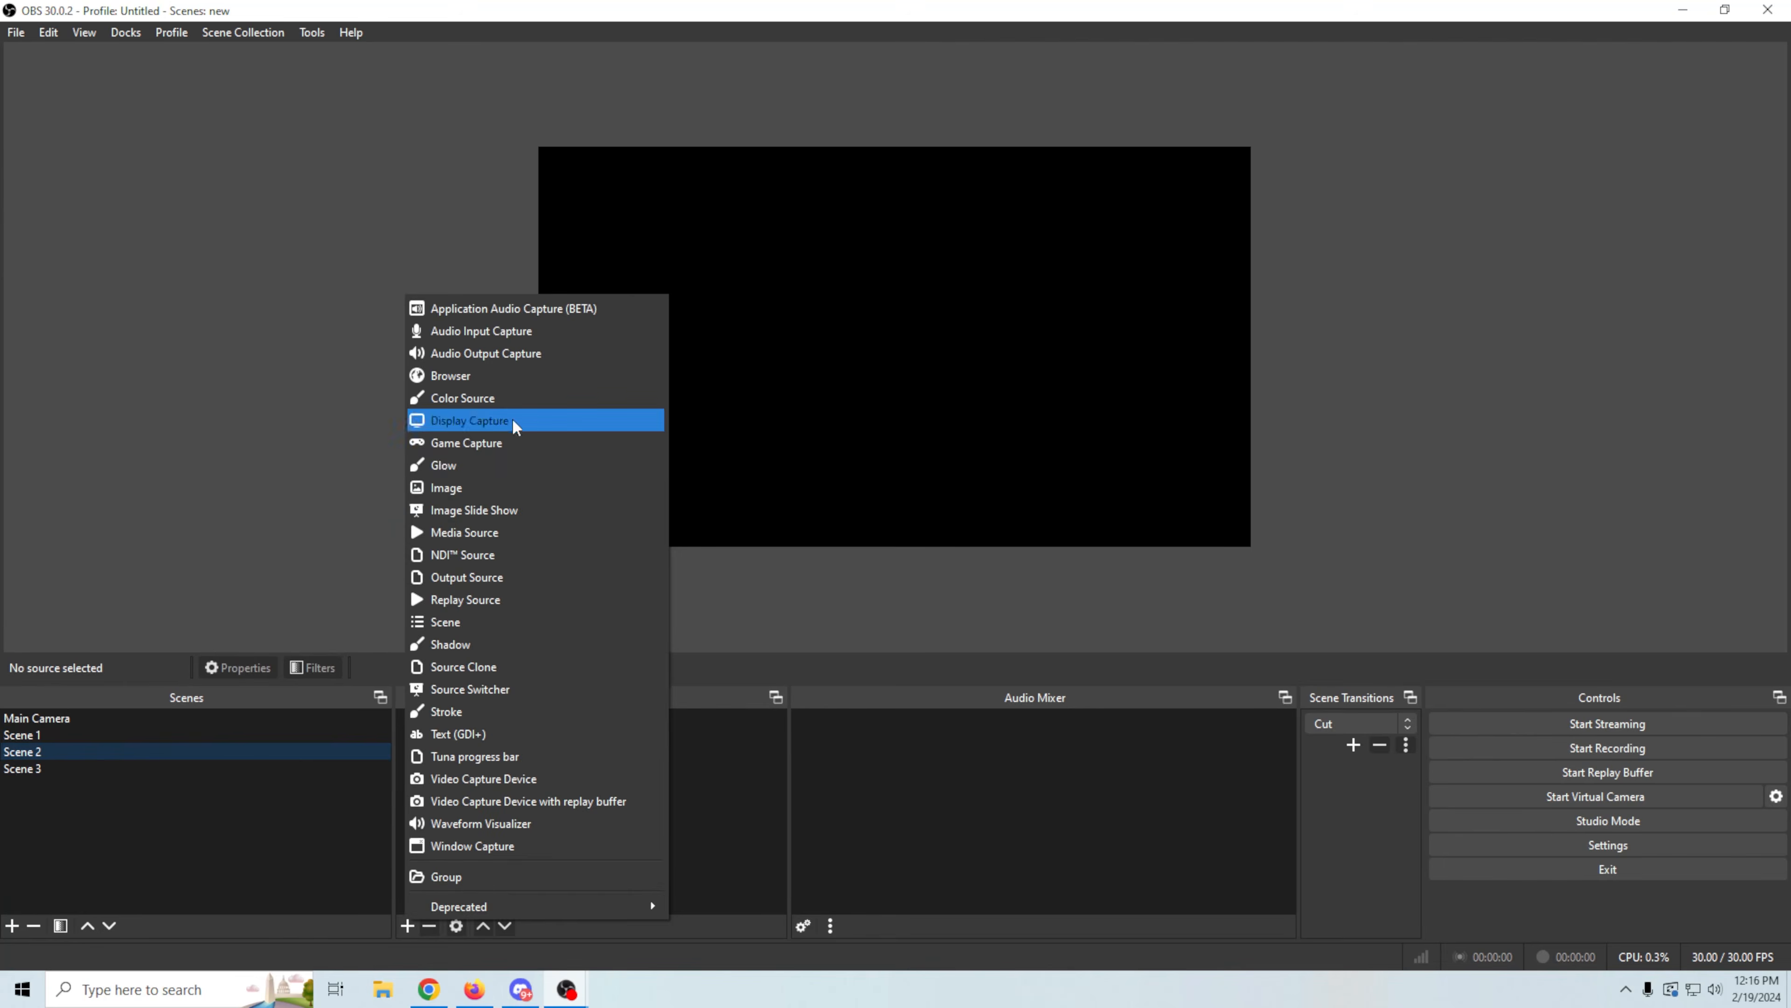
click(504, 778)
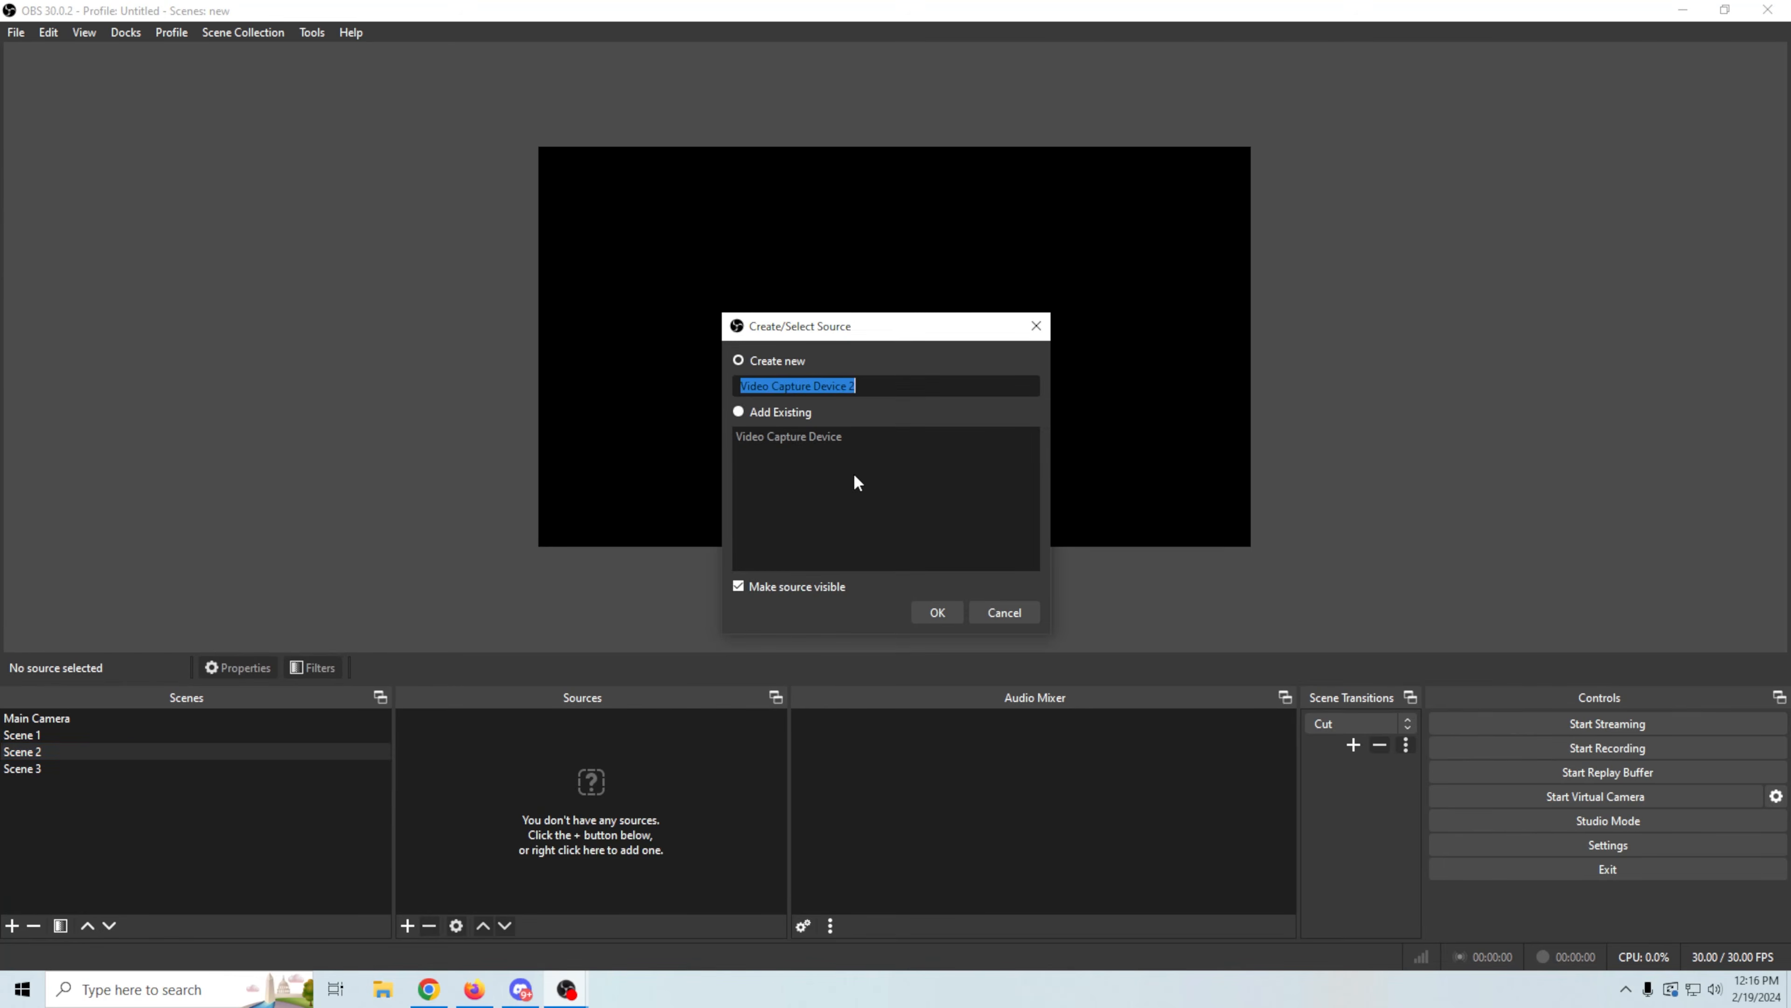
click(738, 413)
click(749, 436)
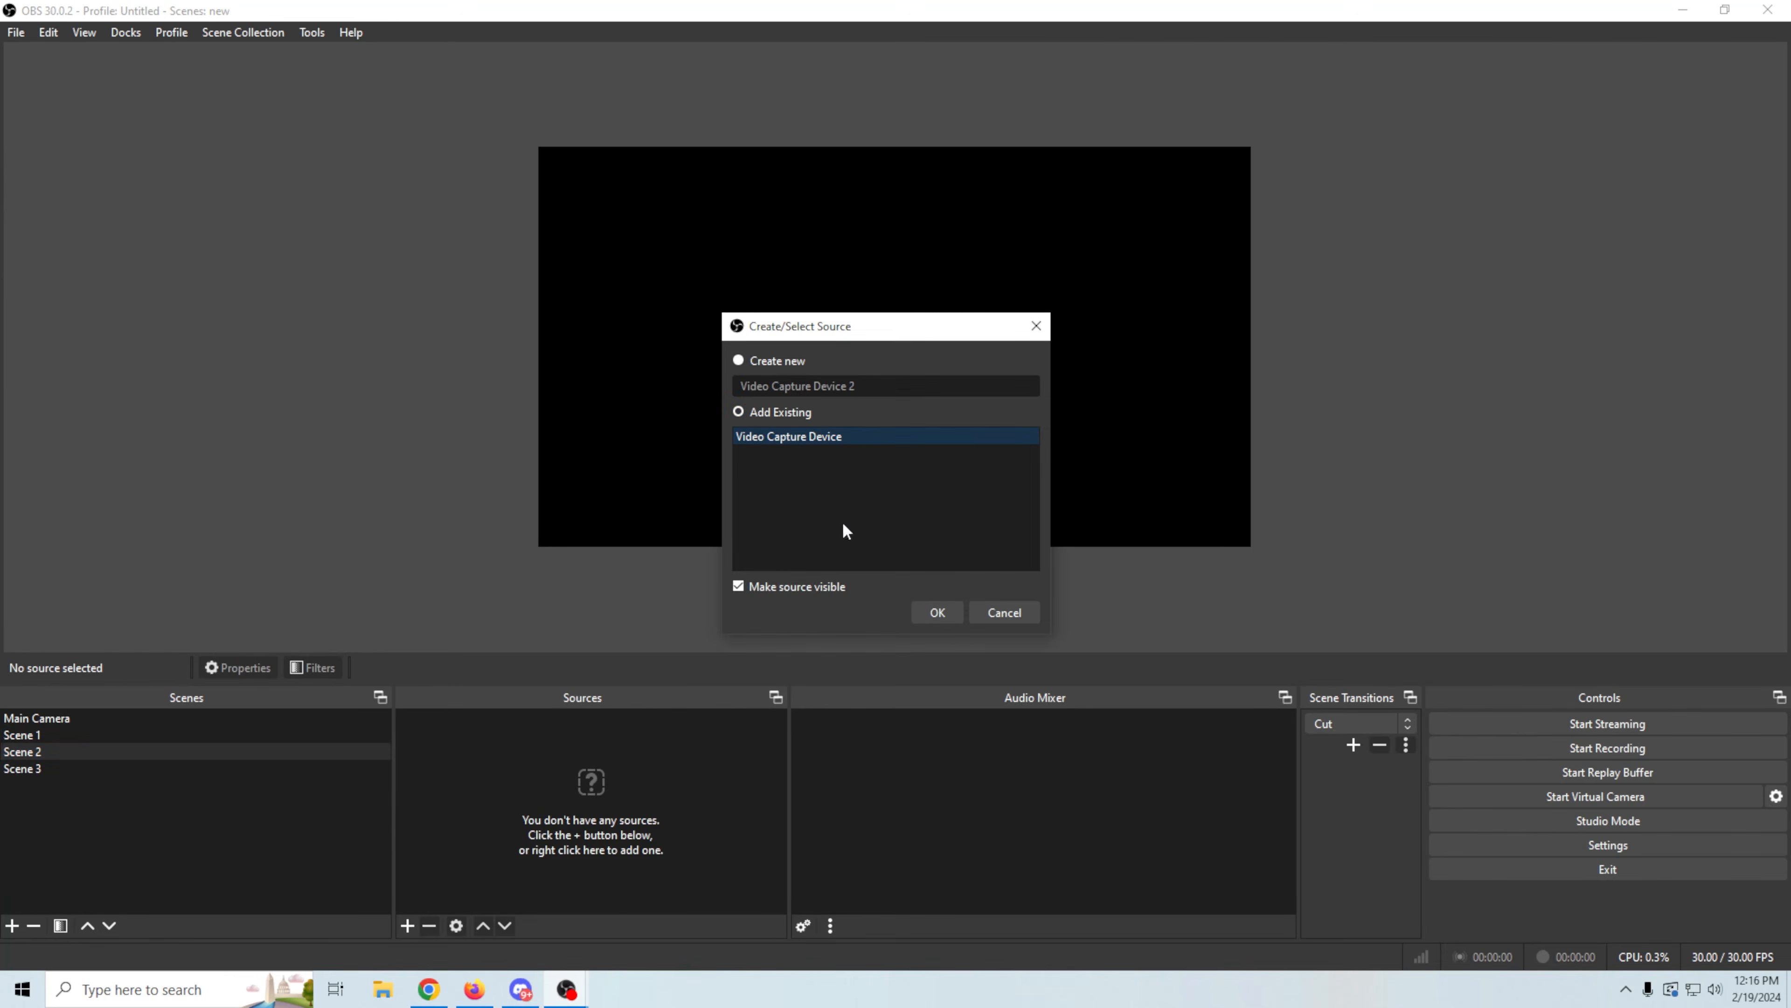
click(934, 611)
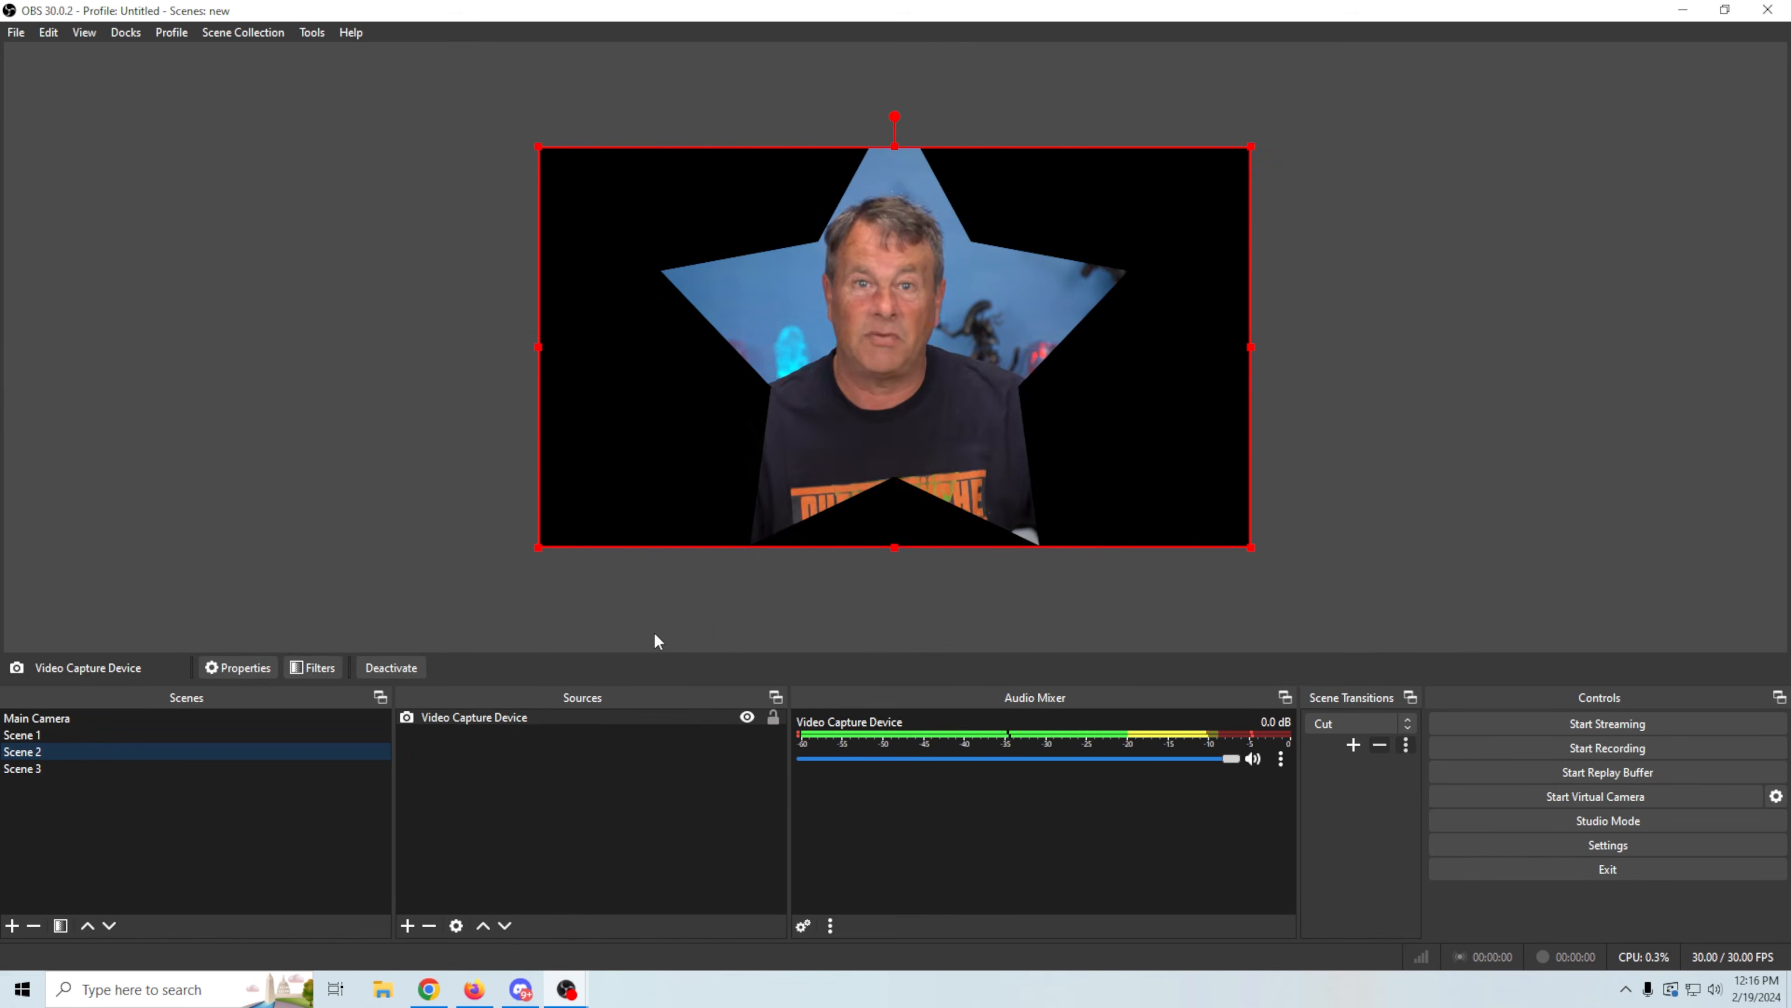
Step: Review the masked camera in the Main Camera scene and Scene 1, ending on Main Camera
click(66, 718)
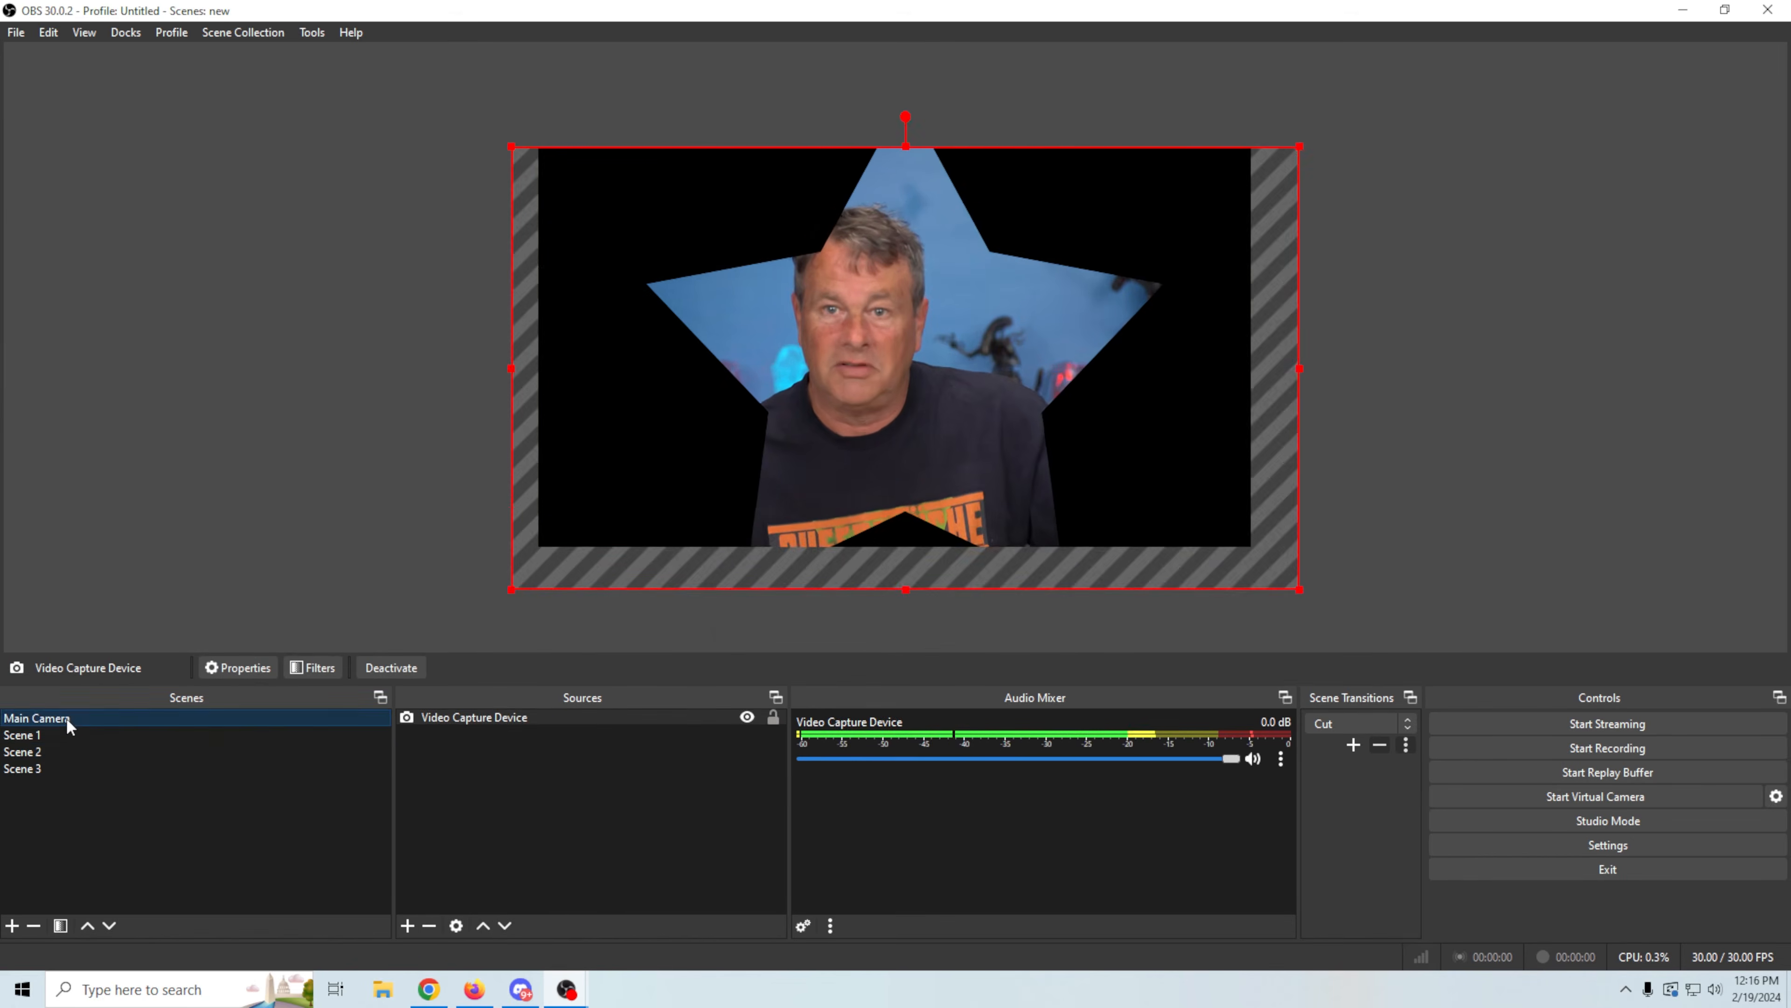
click(40, 735)
click(44, 719)
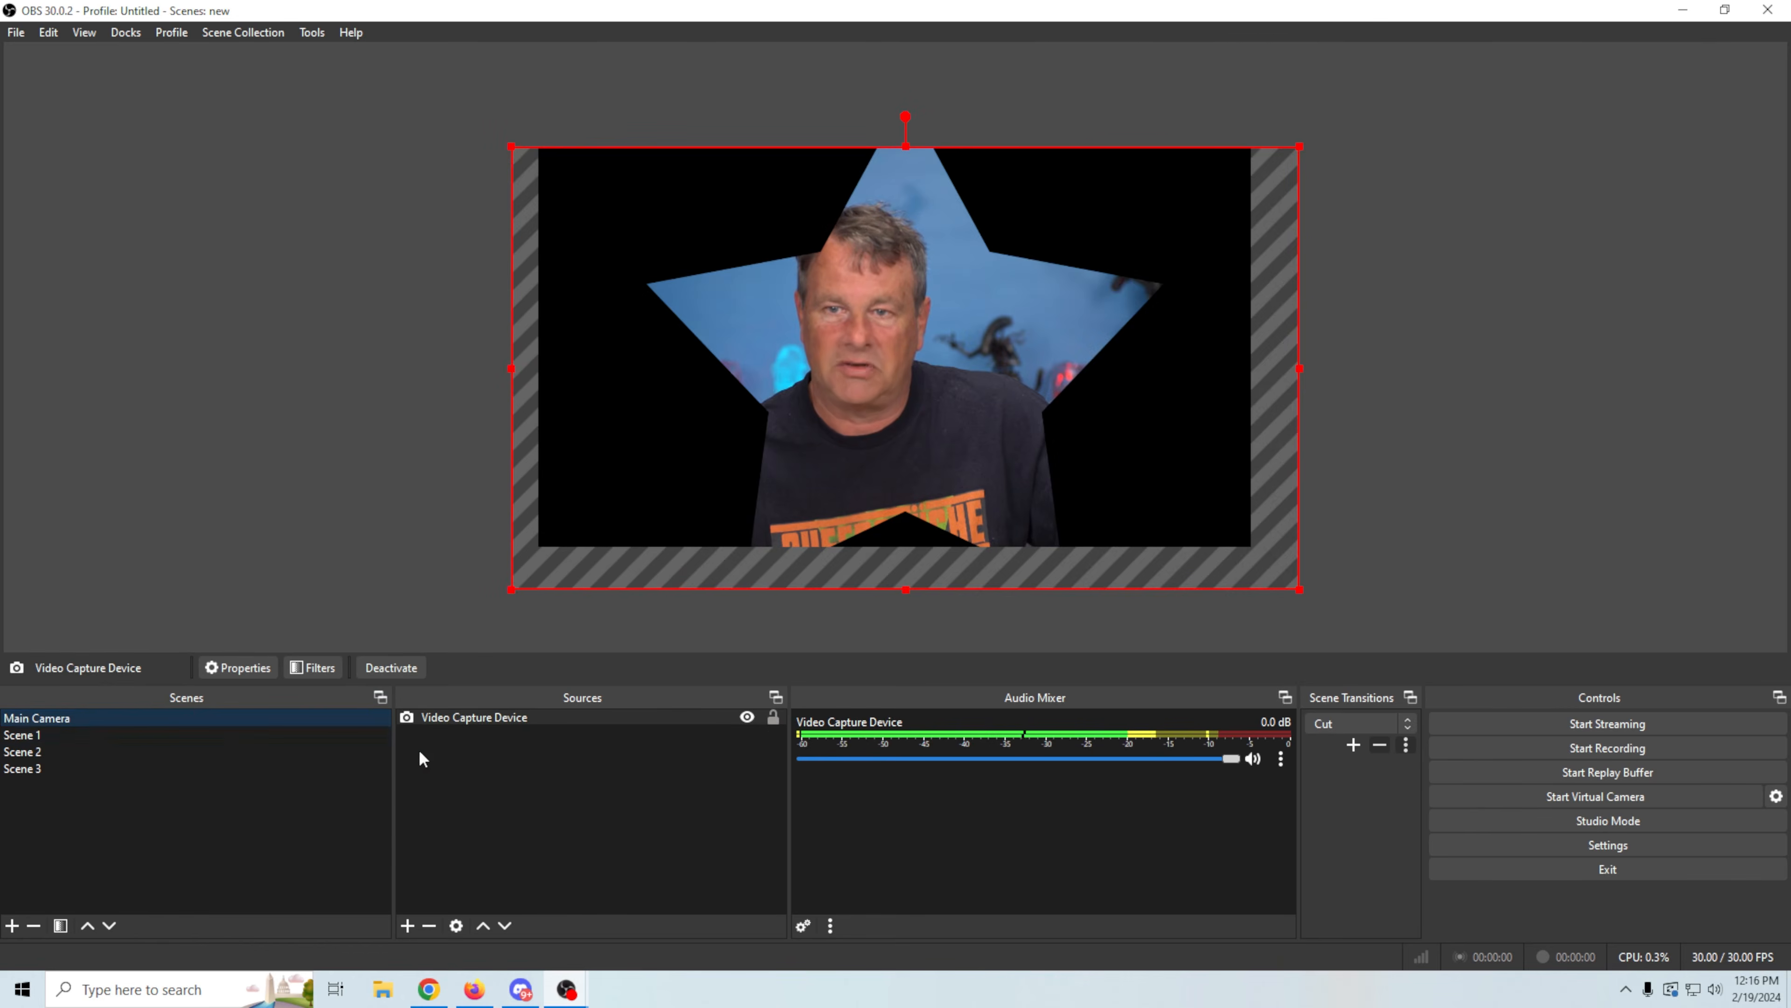
Step: Remove the Advanced Mask filter from the Video Capture Device in Main Camera and close the filters
right_click(447, 717)
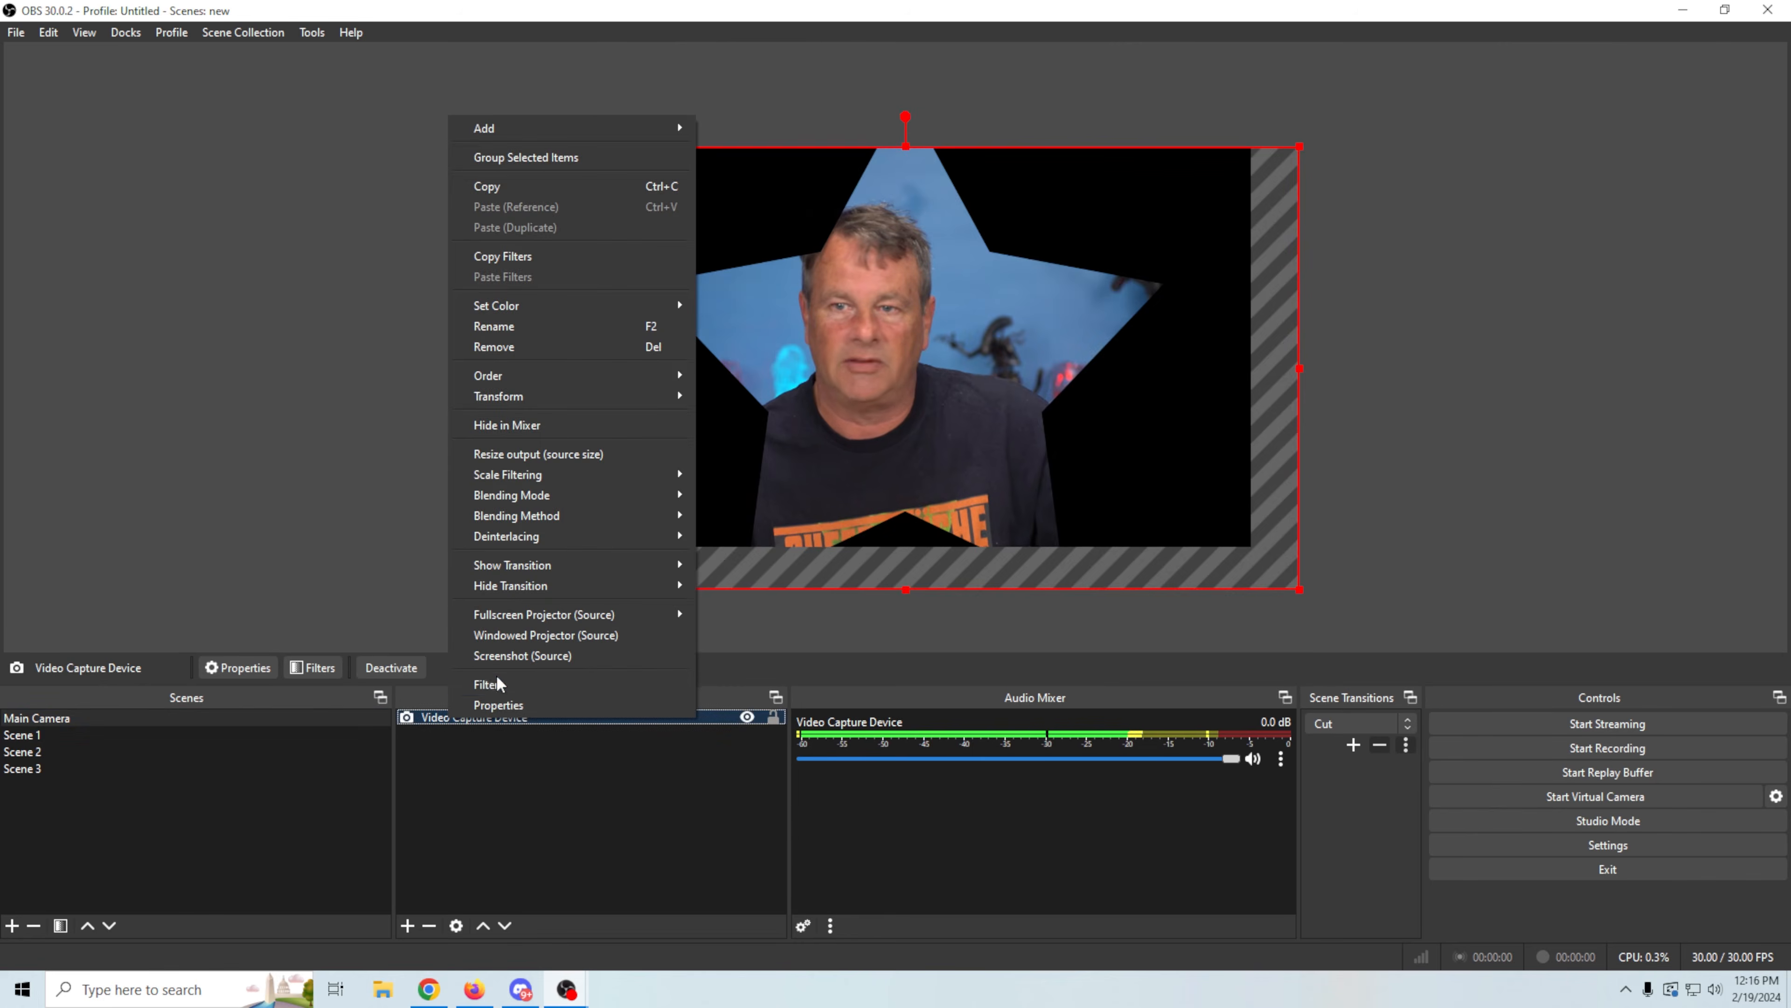
click(495, 677)
click(549, 523)
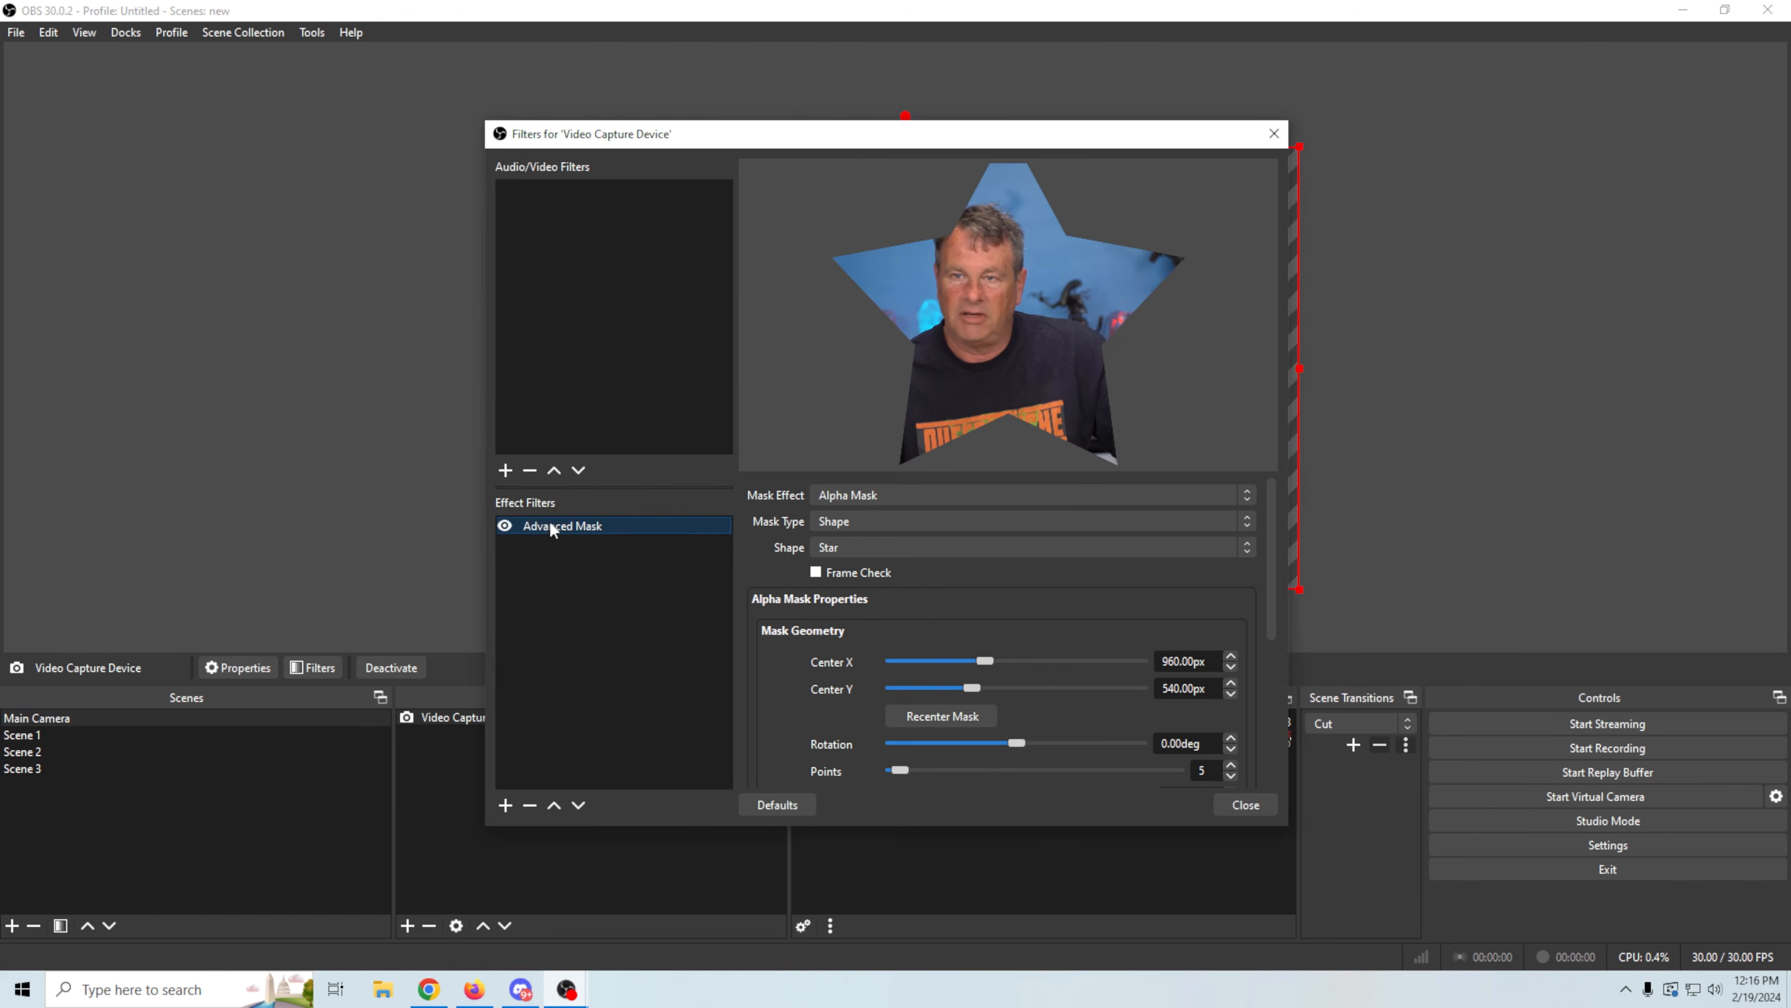
click(529, 804)
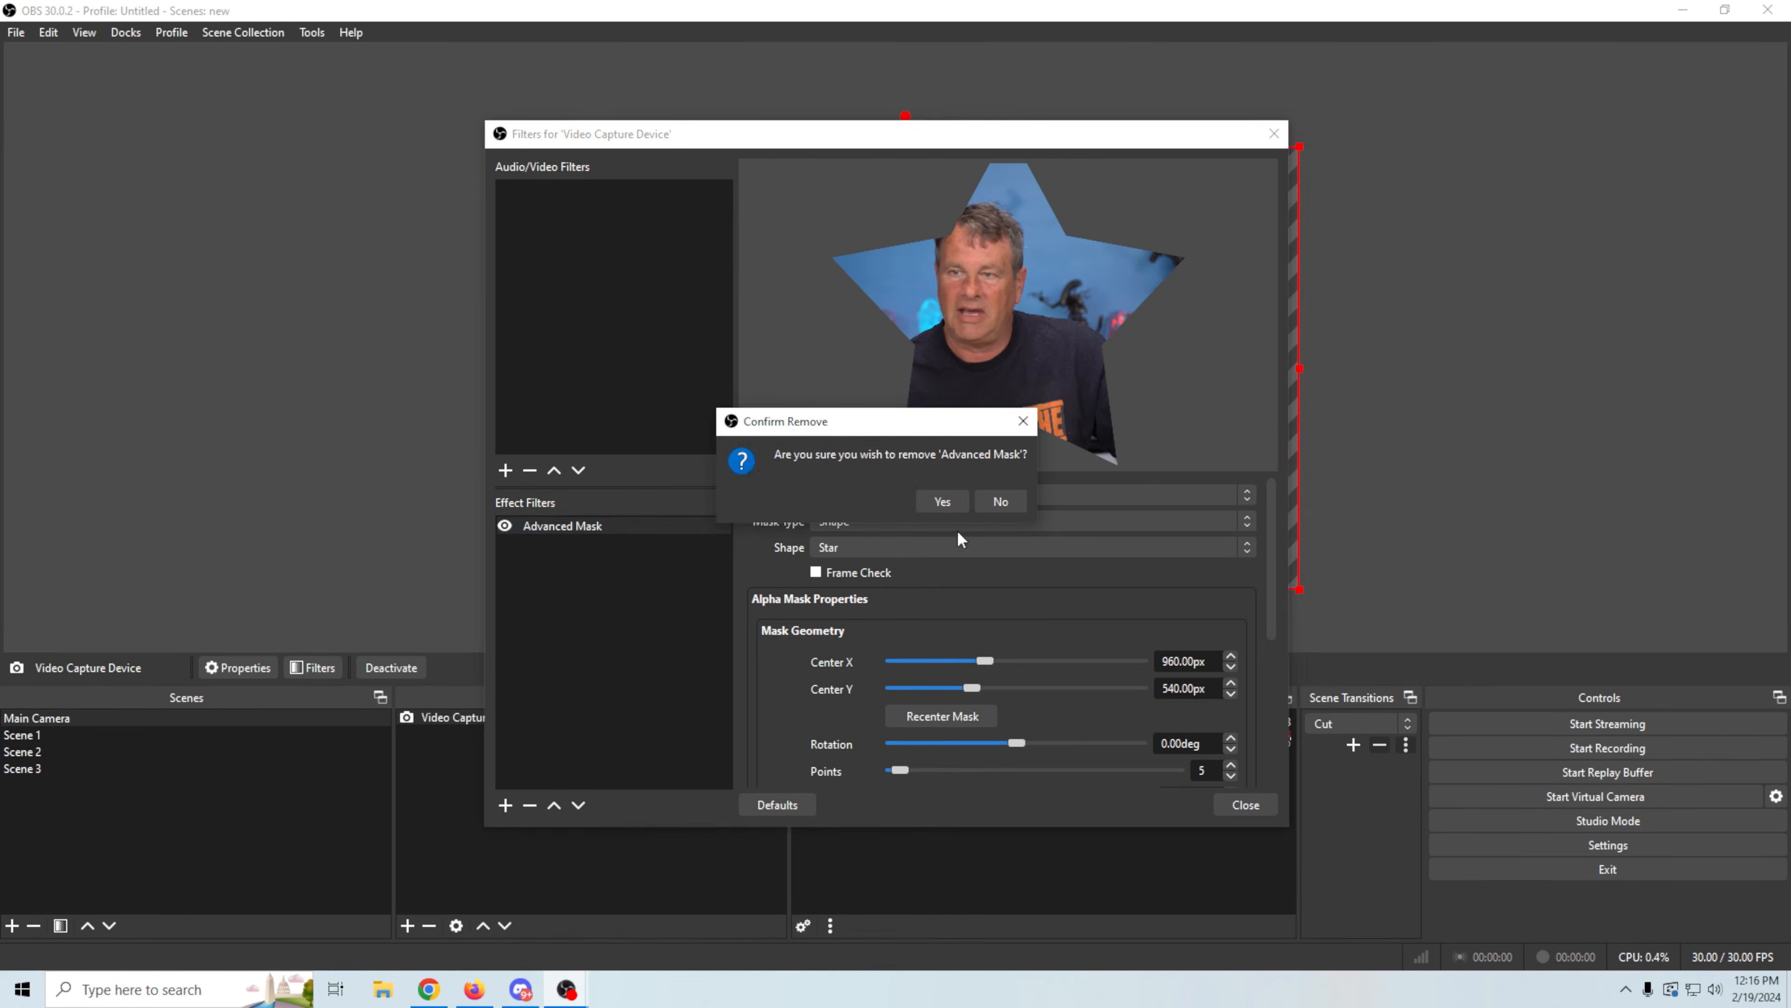
click(941, 504)
click(1233, 802)
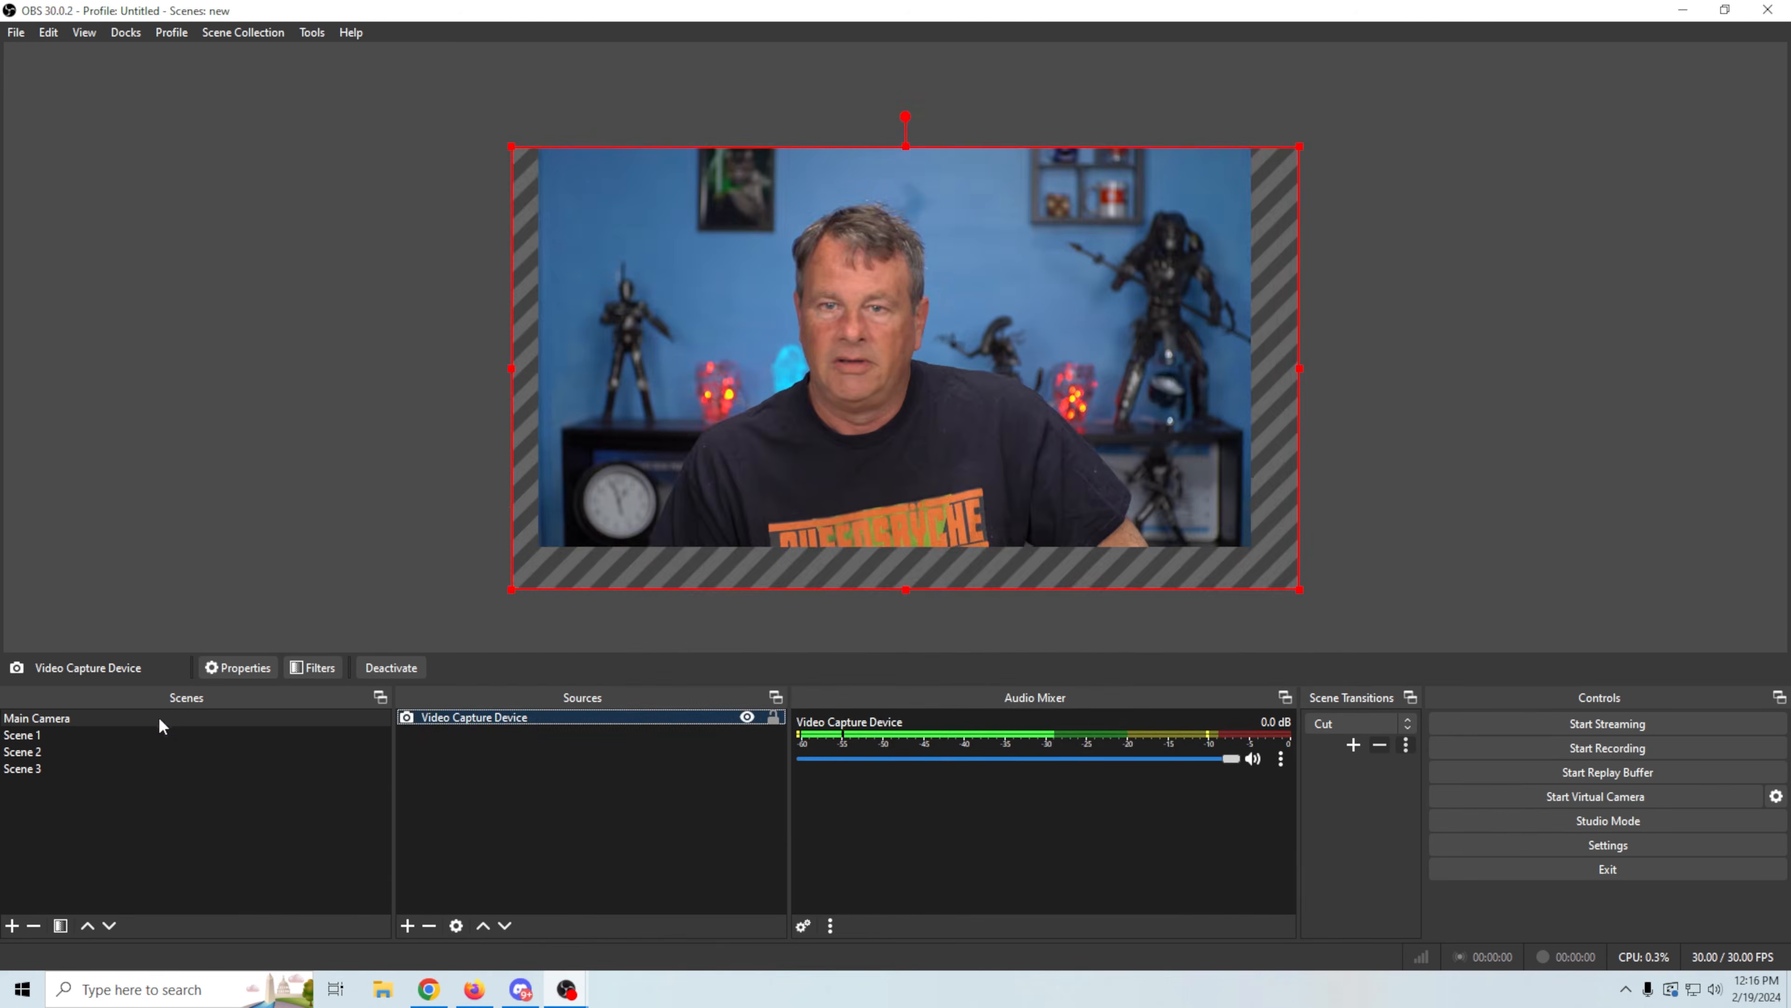
Step: Check the camera in Scene 1 and Scene 2, then remove the Video Capture Device source from Scene 2
click(159, 737)
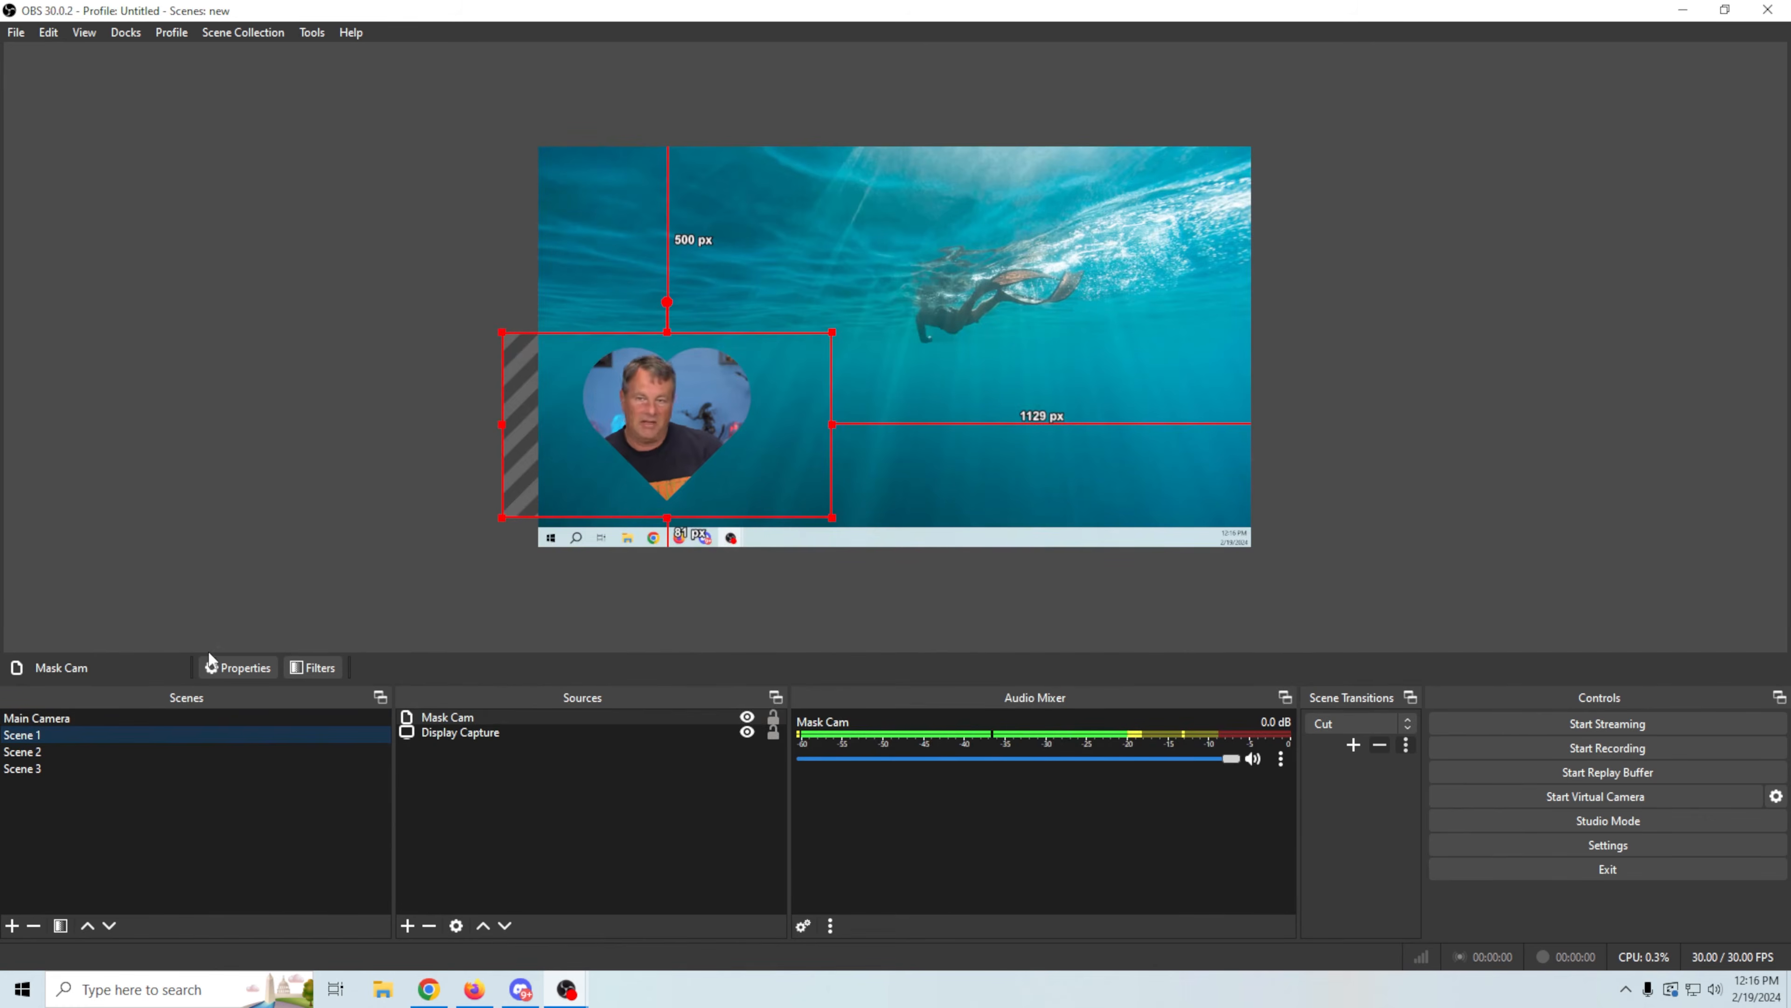
click(70, 751)
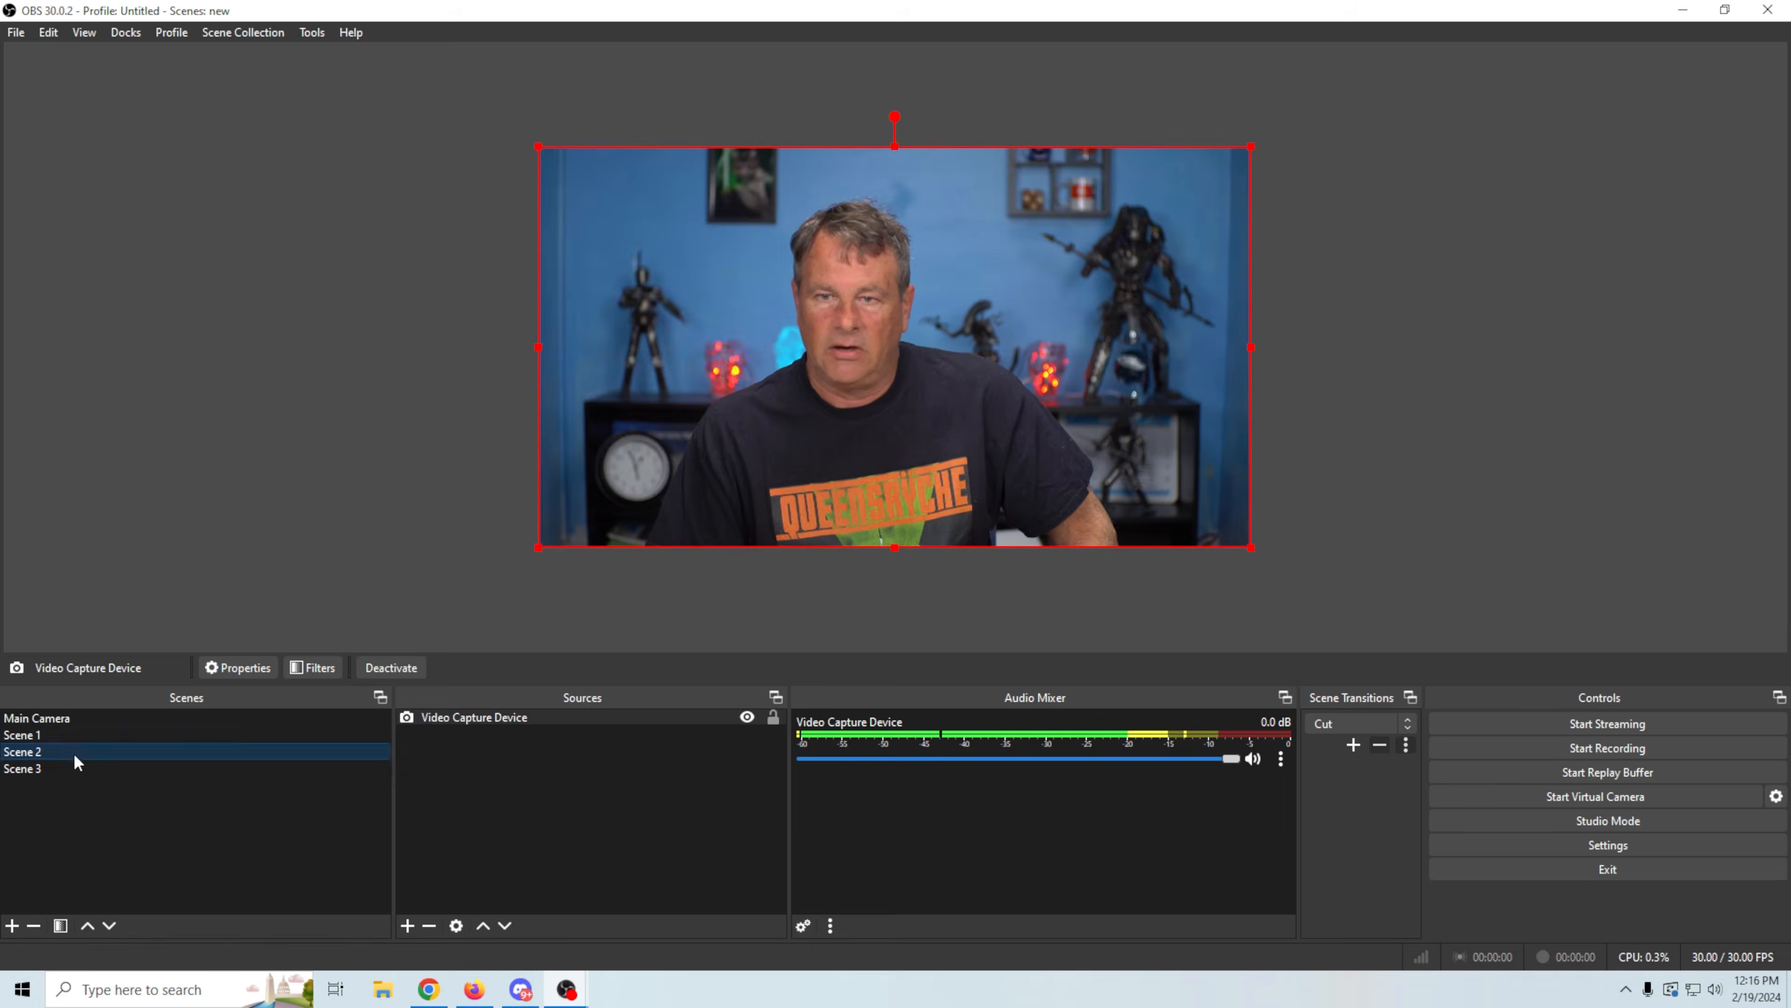
right_click(505, 722)
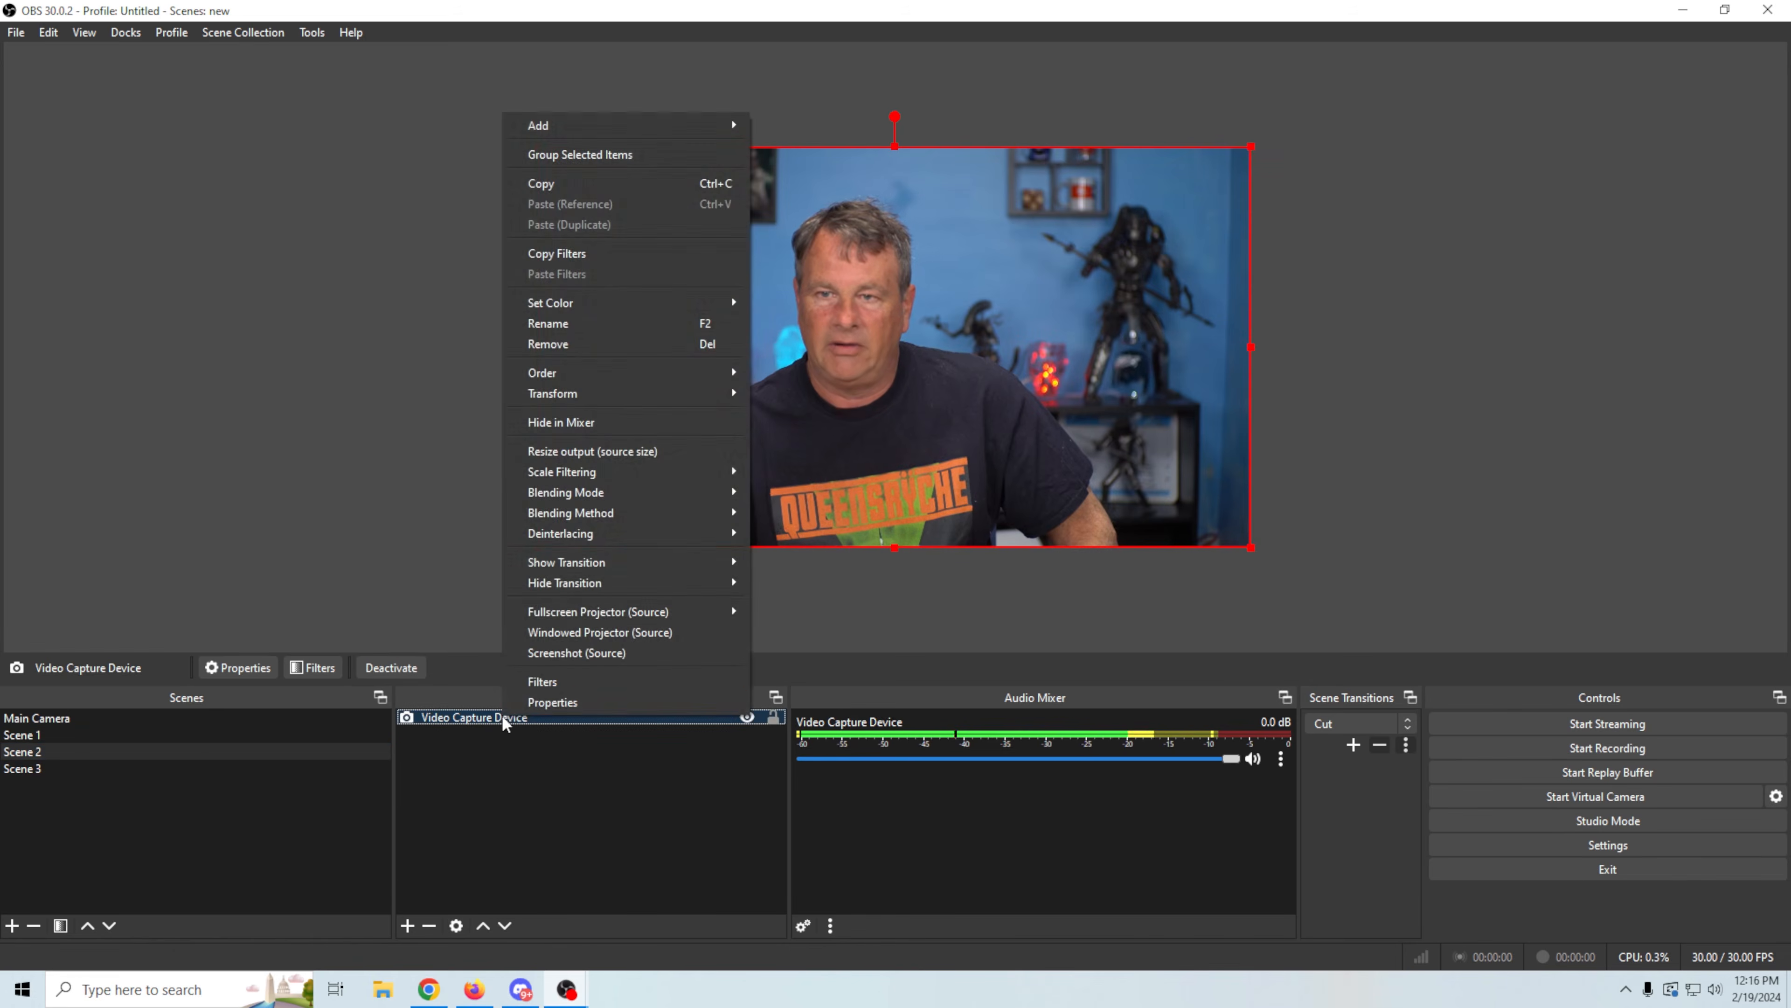
click(569, 344)
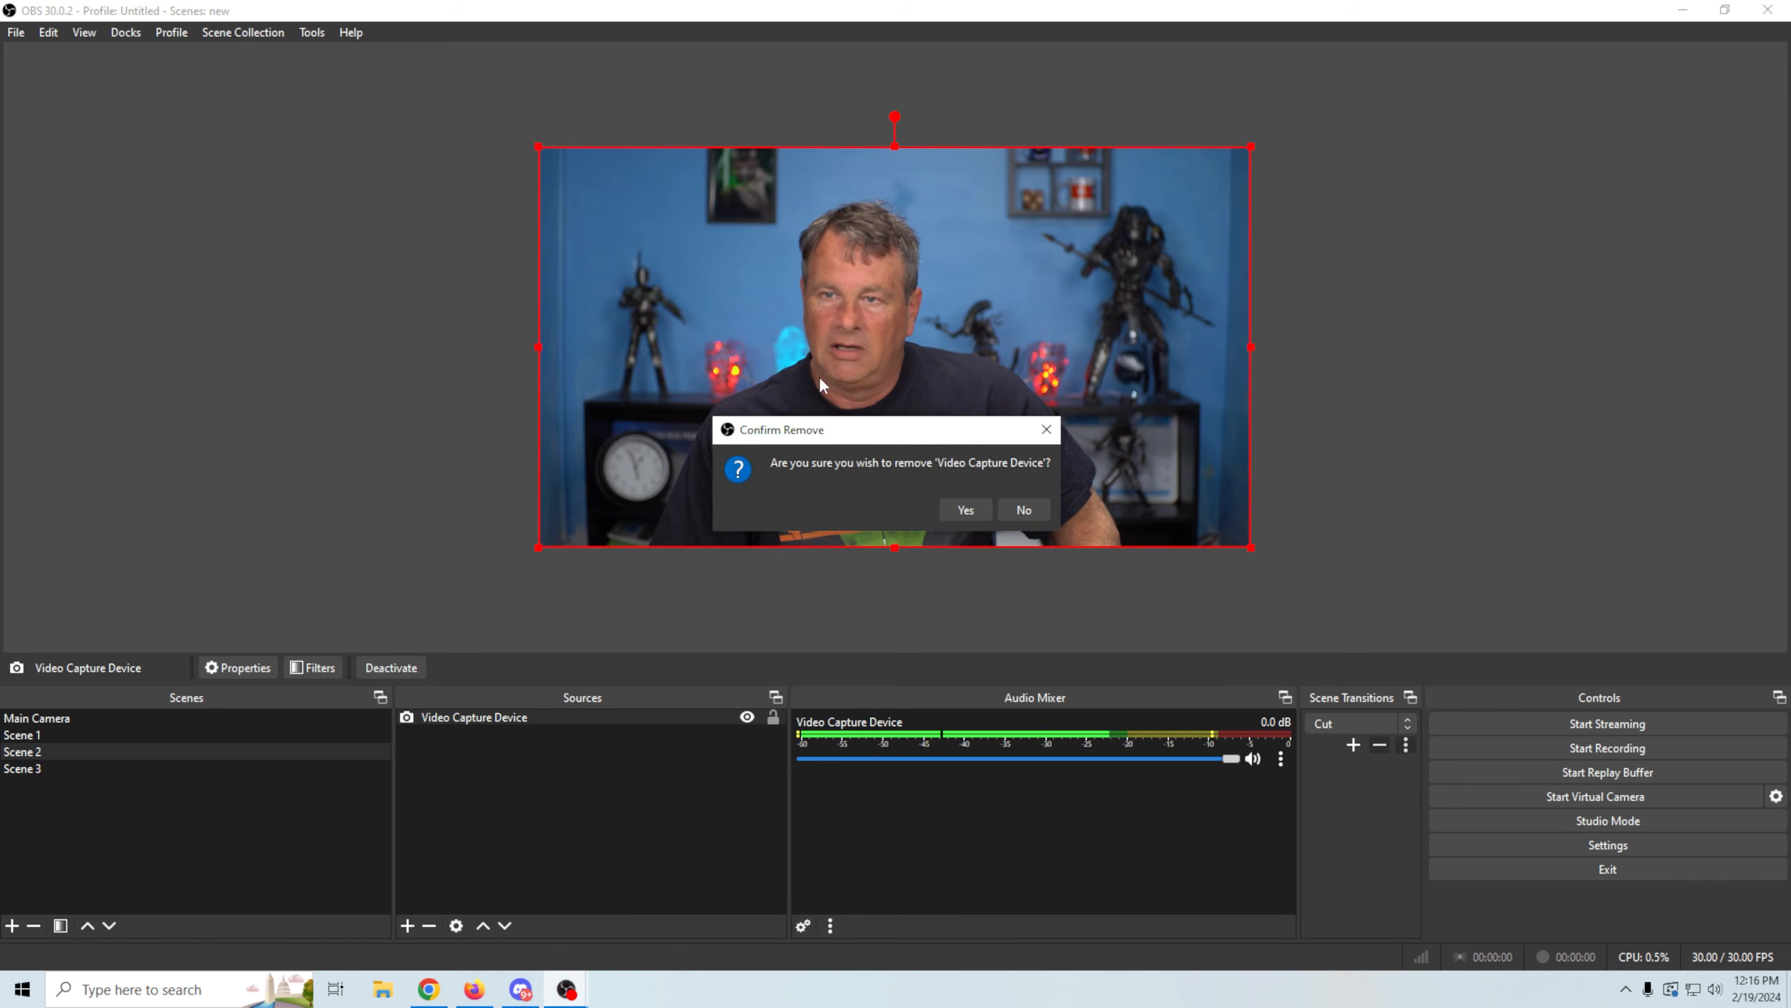
click(966, 514)
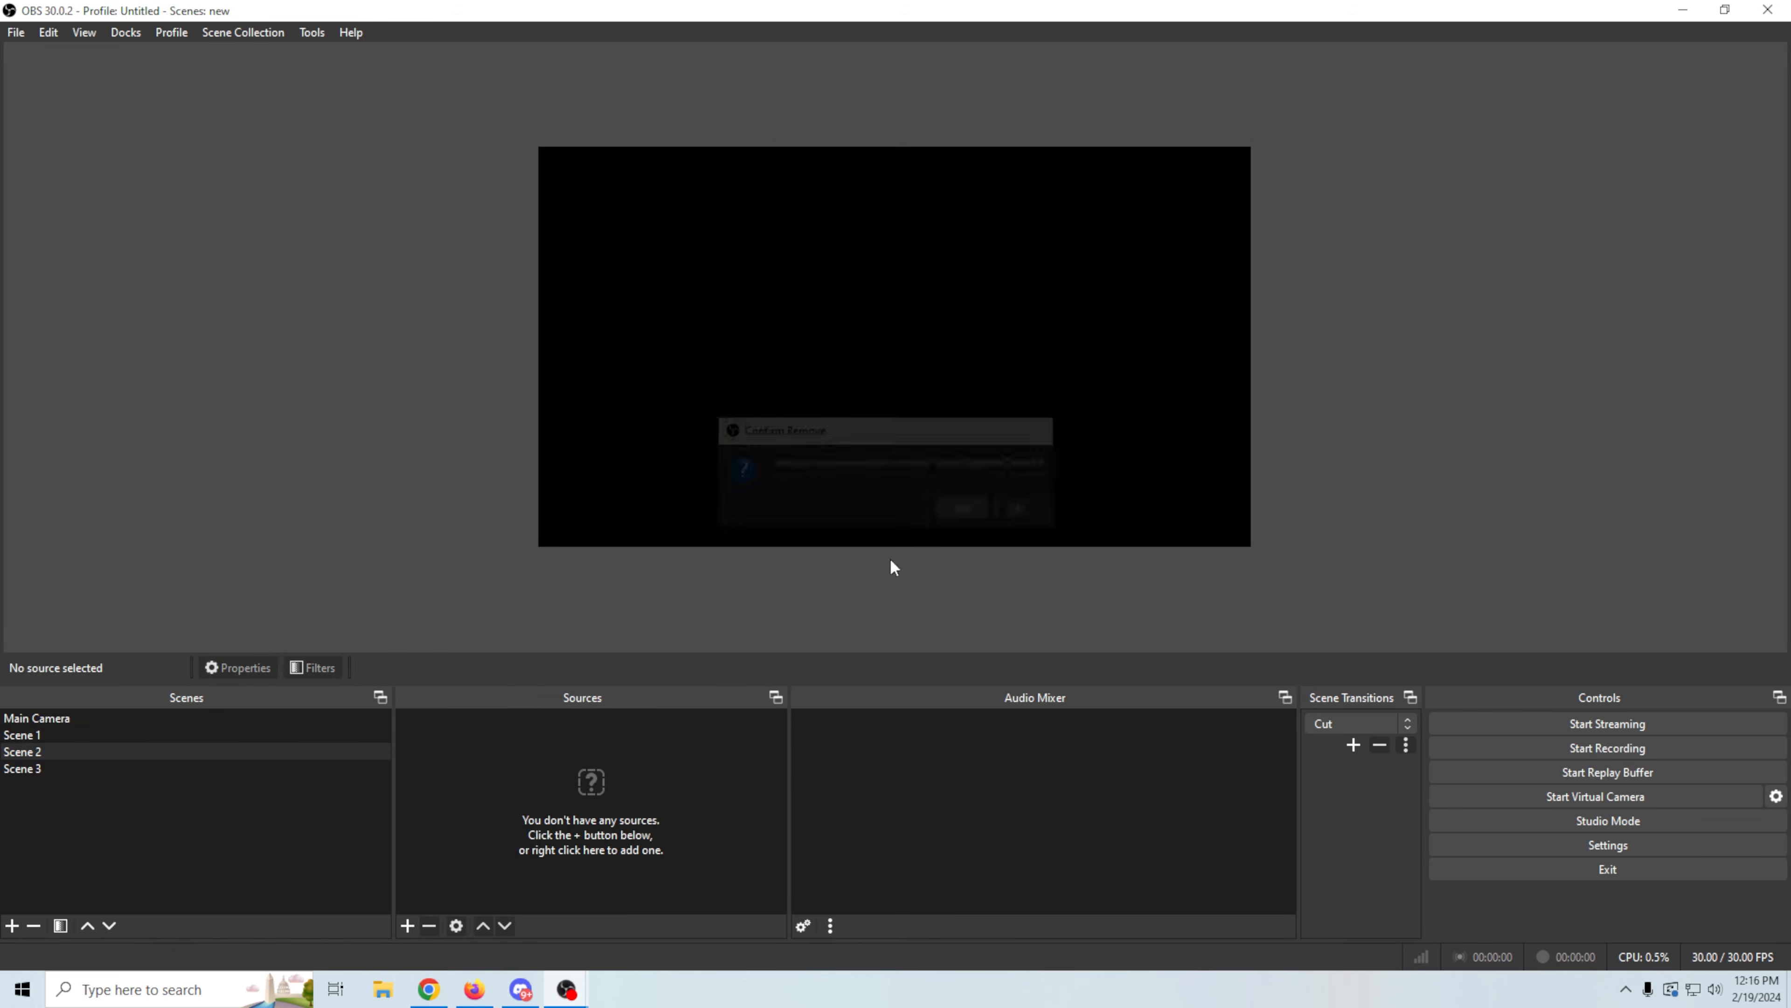
Step: Add a Source Clone named "mask cam 2" to Scene 2, cloning the Video Capture Device source
click(407, 925)
click(499, 668)
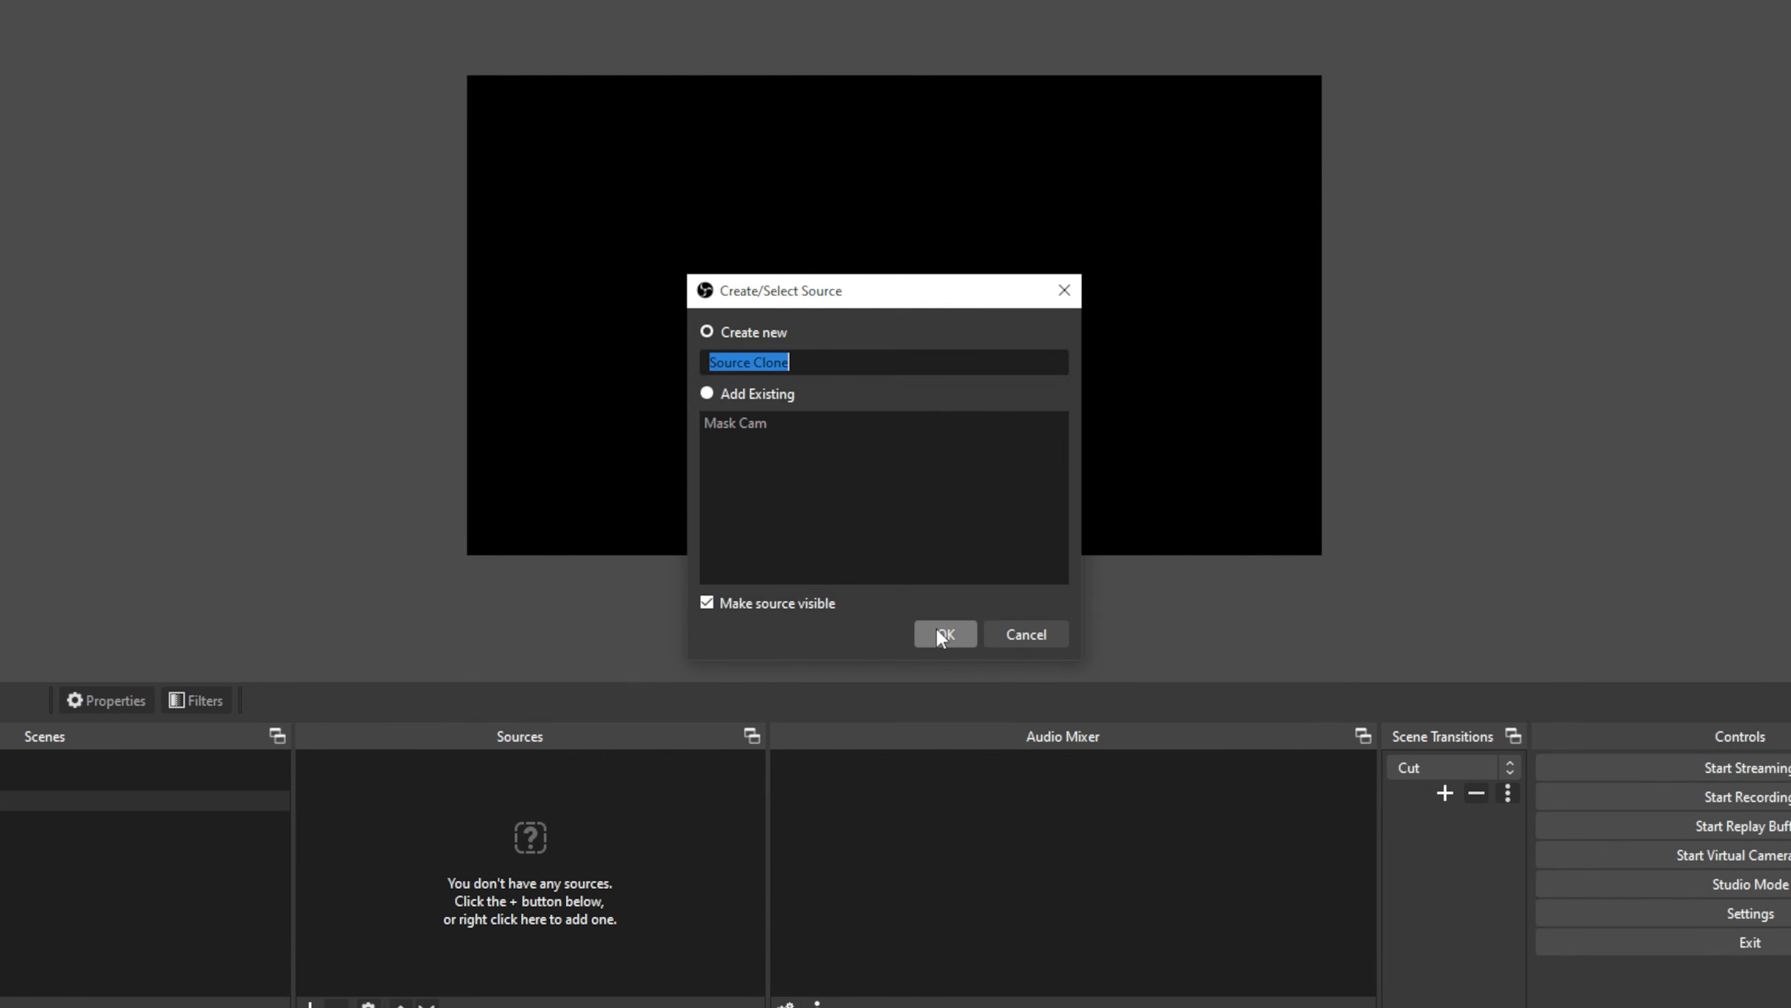
text(ma)
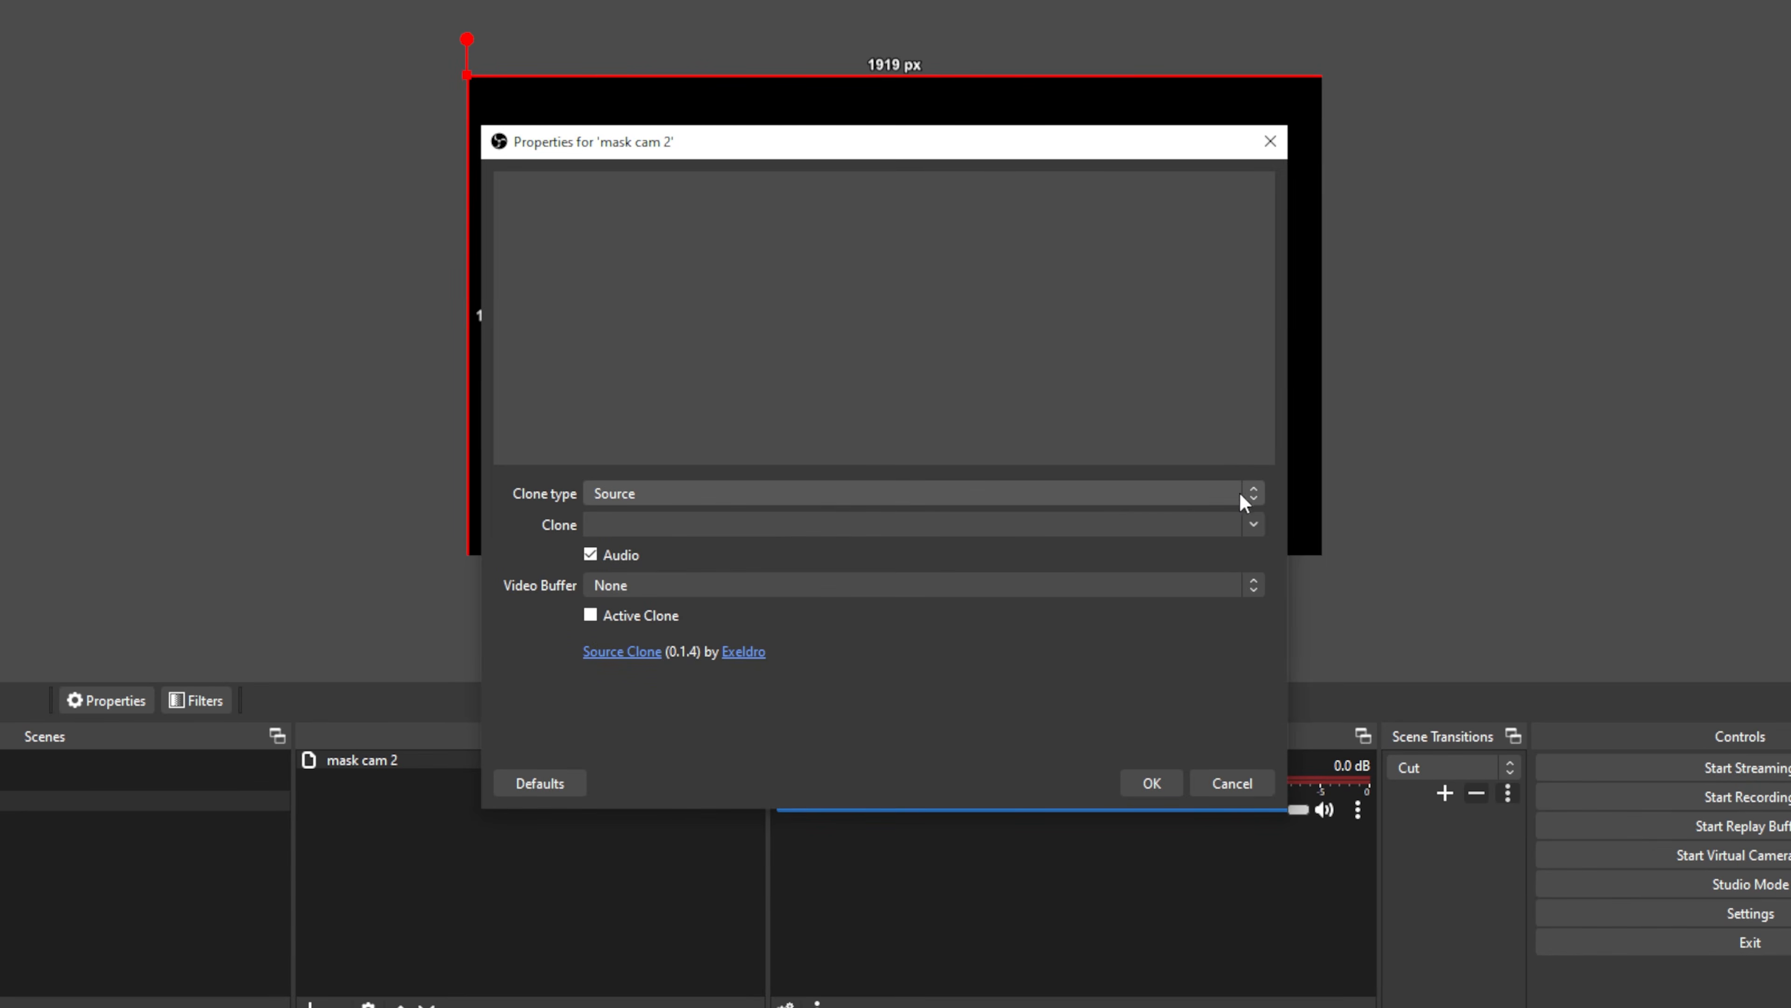
click(1252, 524)
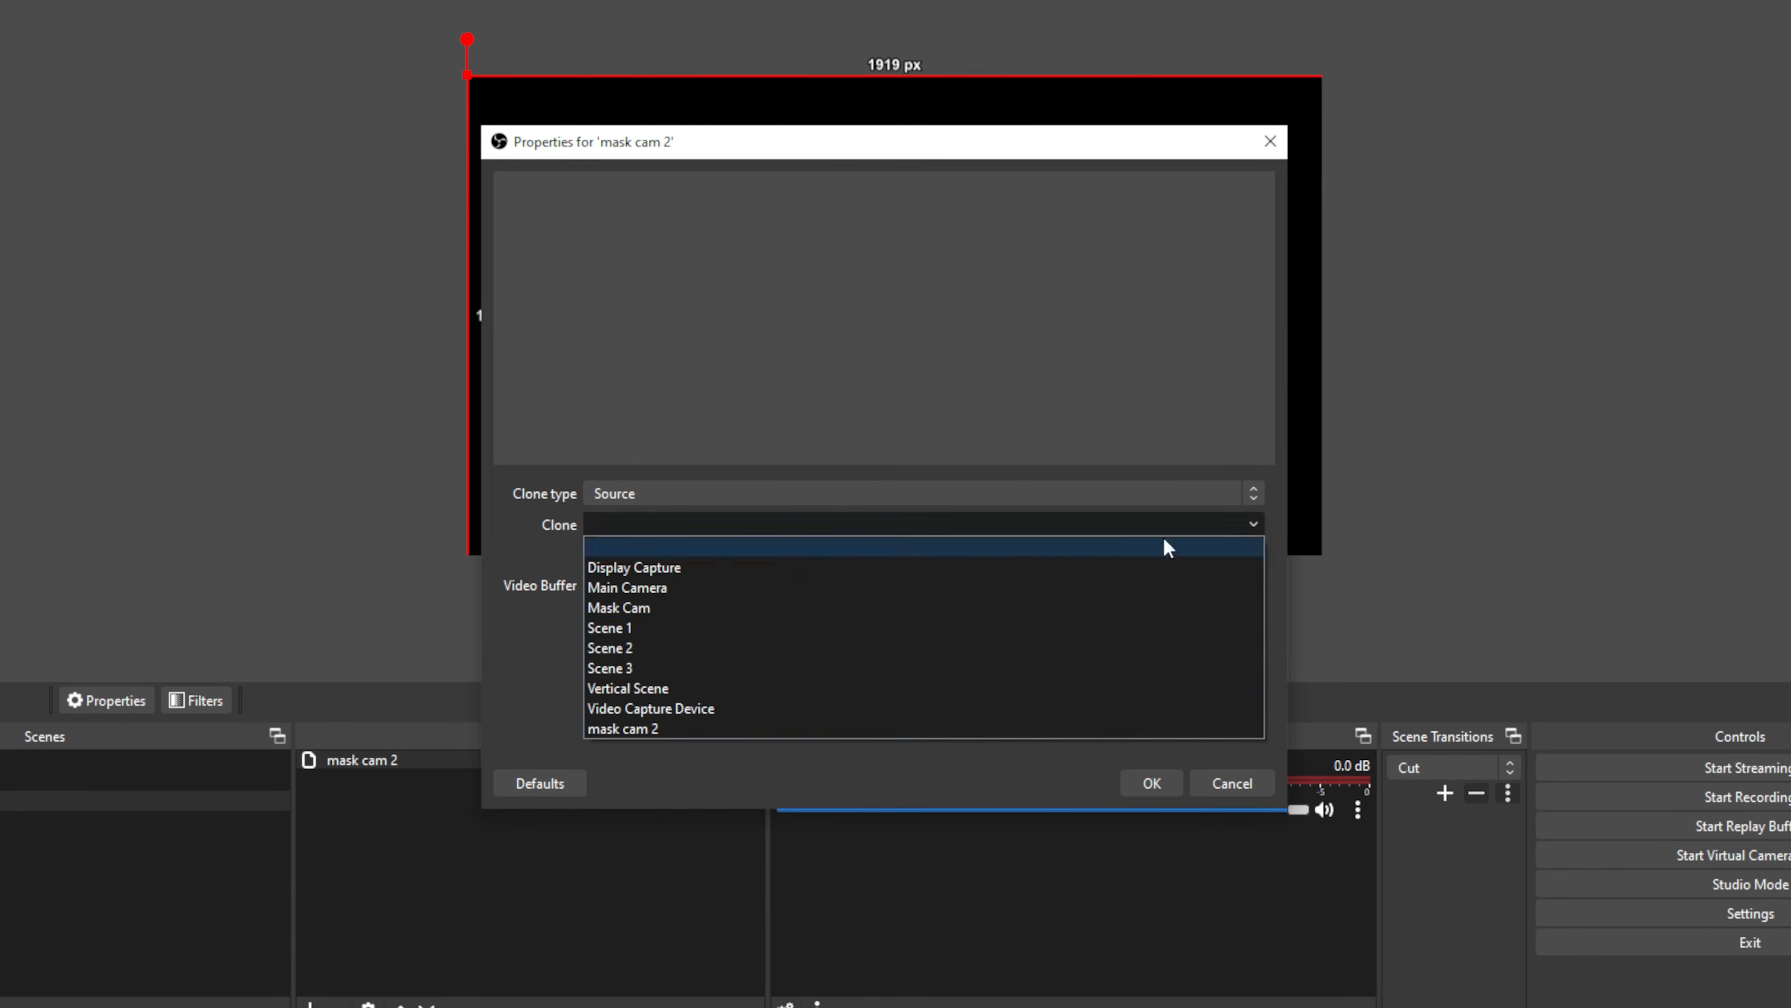
click(686, 706)
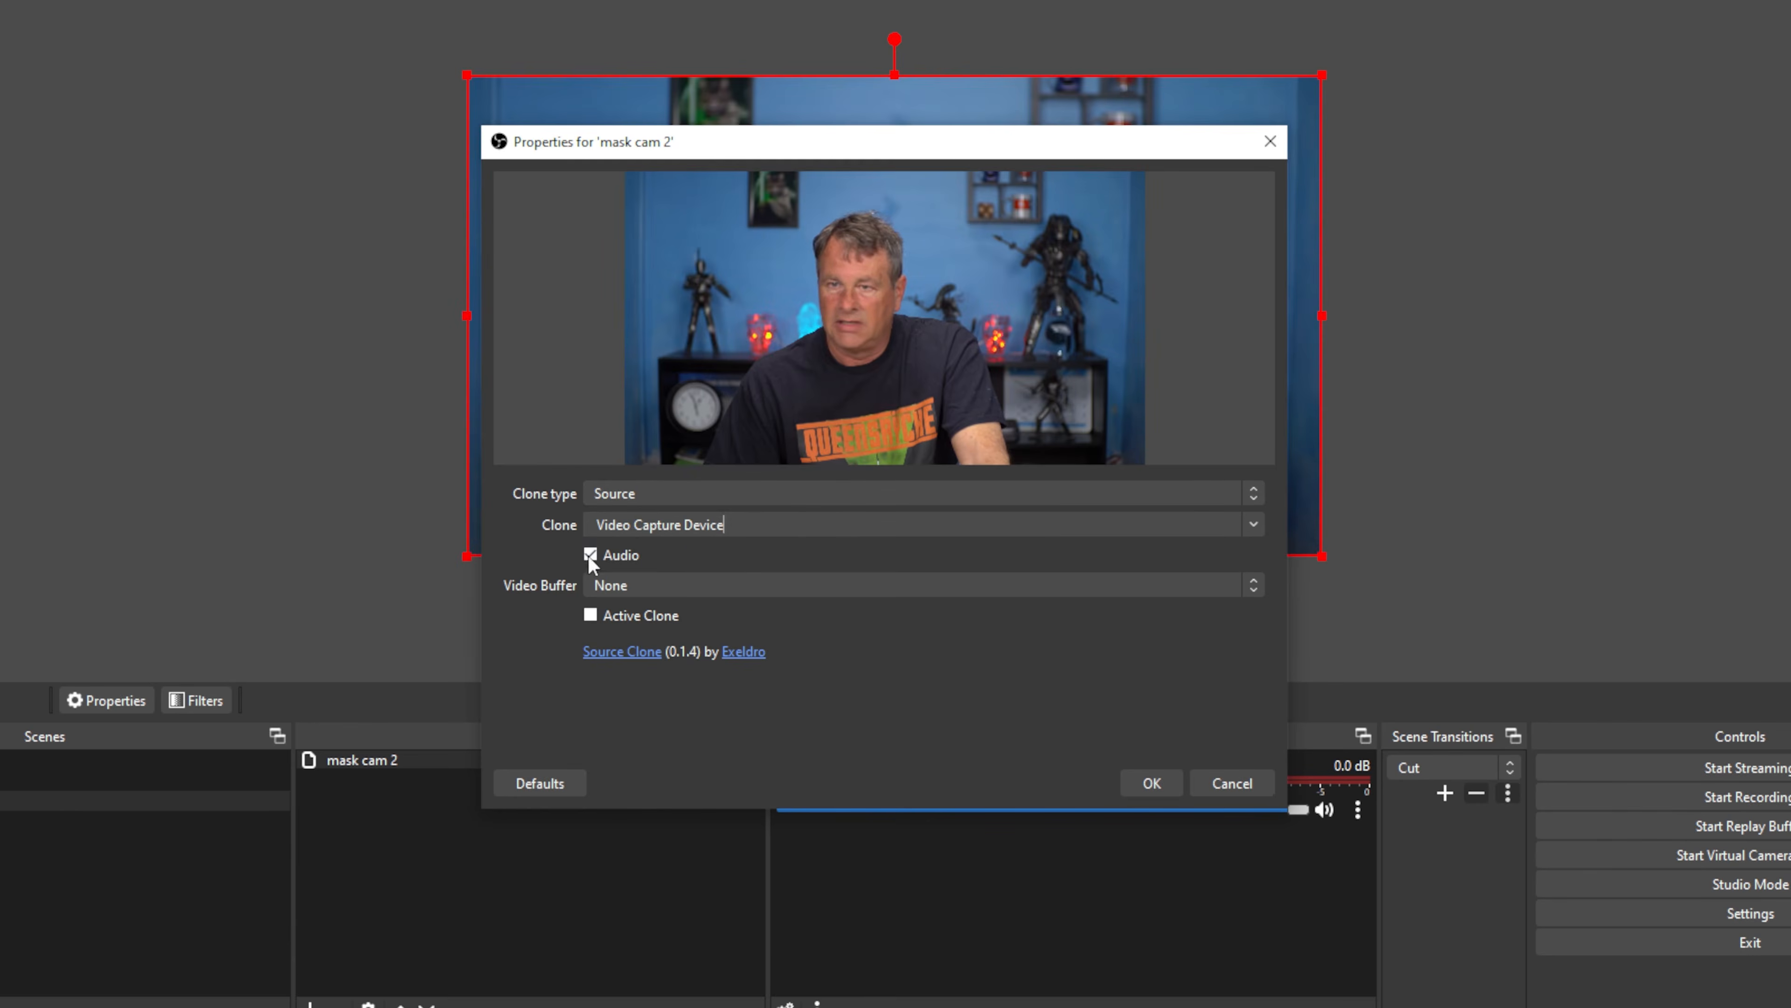
click(1146, 781)
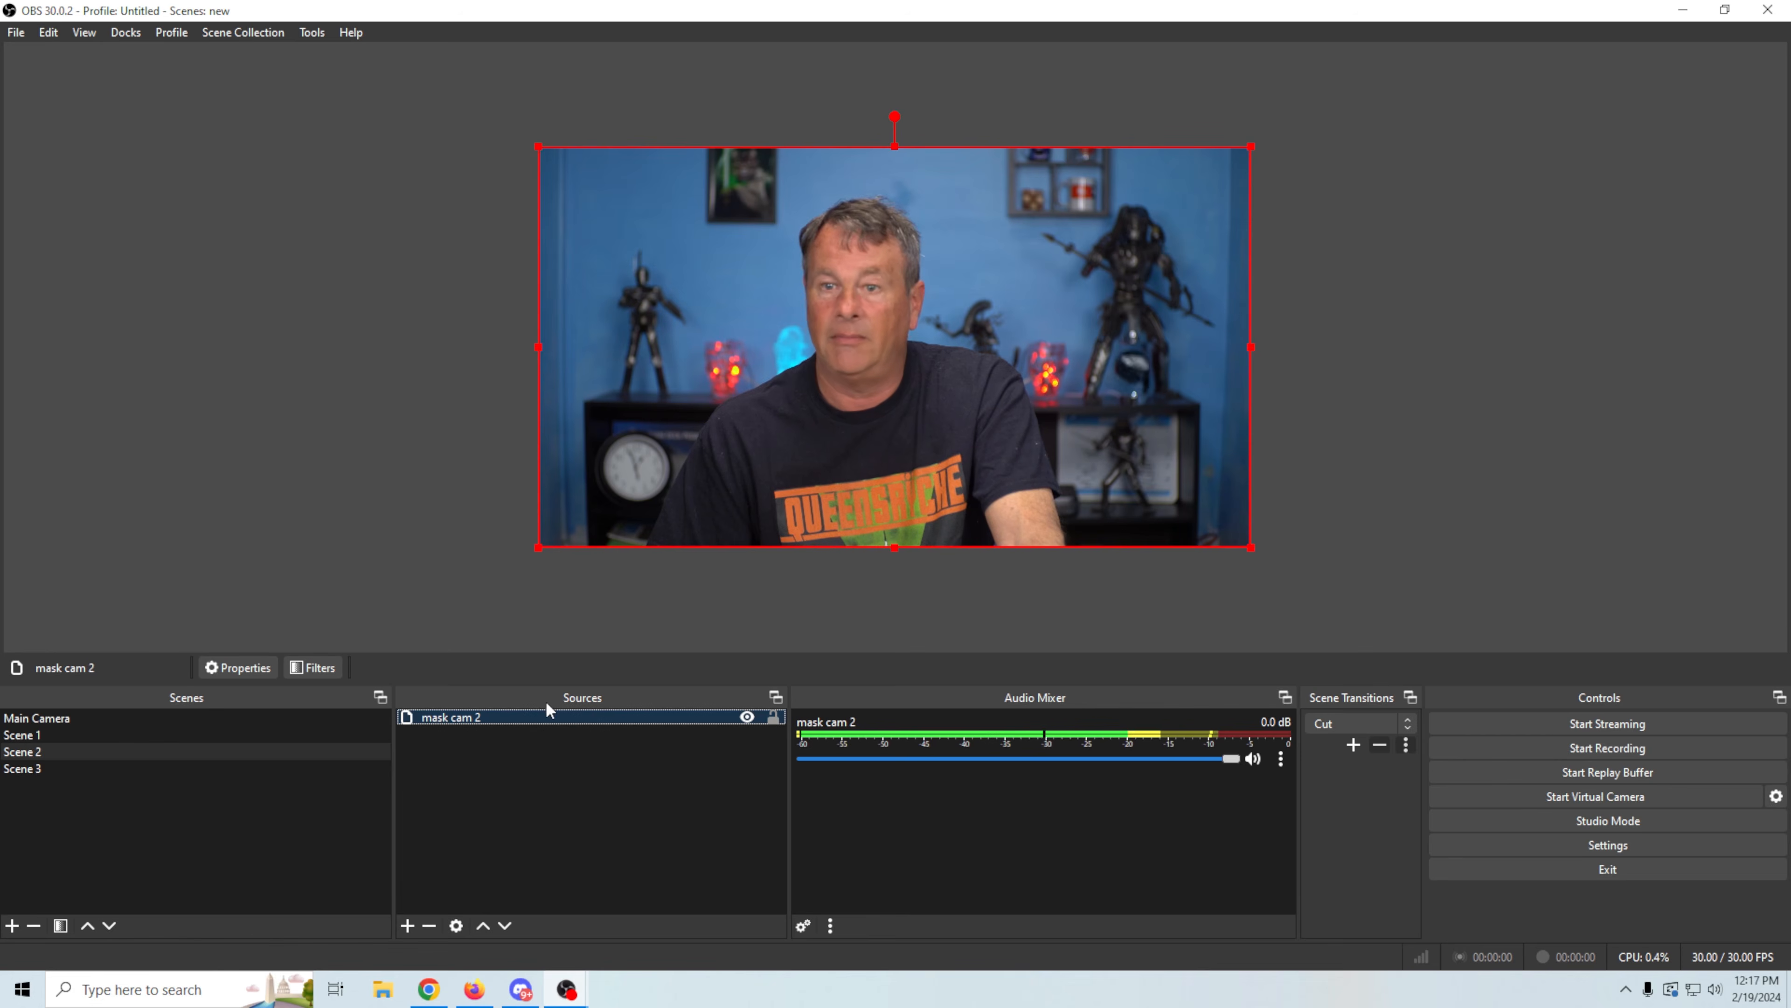
Step: Add an Advanced Mask effect filter to the mask cam 2 source in Scene 2
right_click(506, 727)
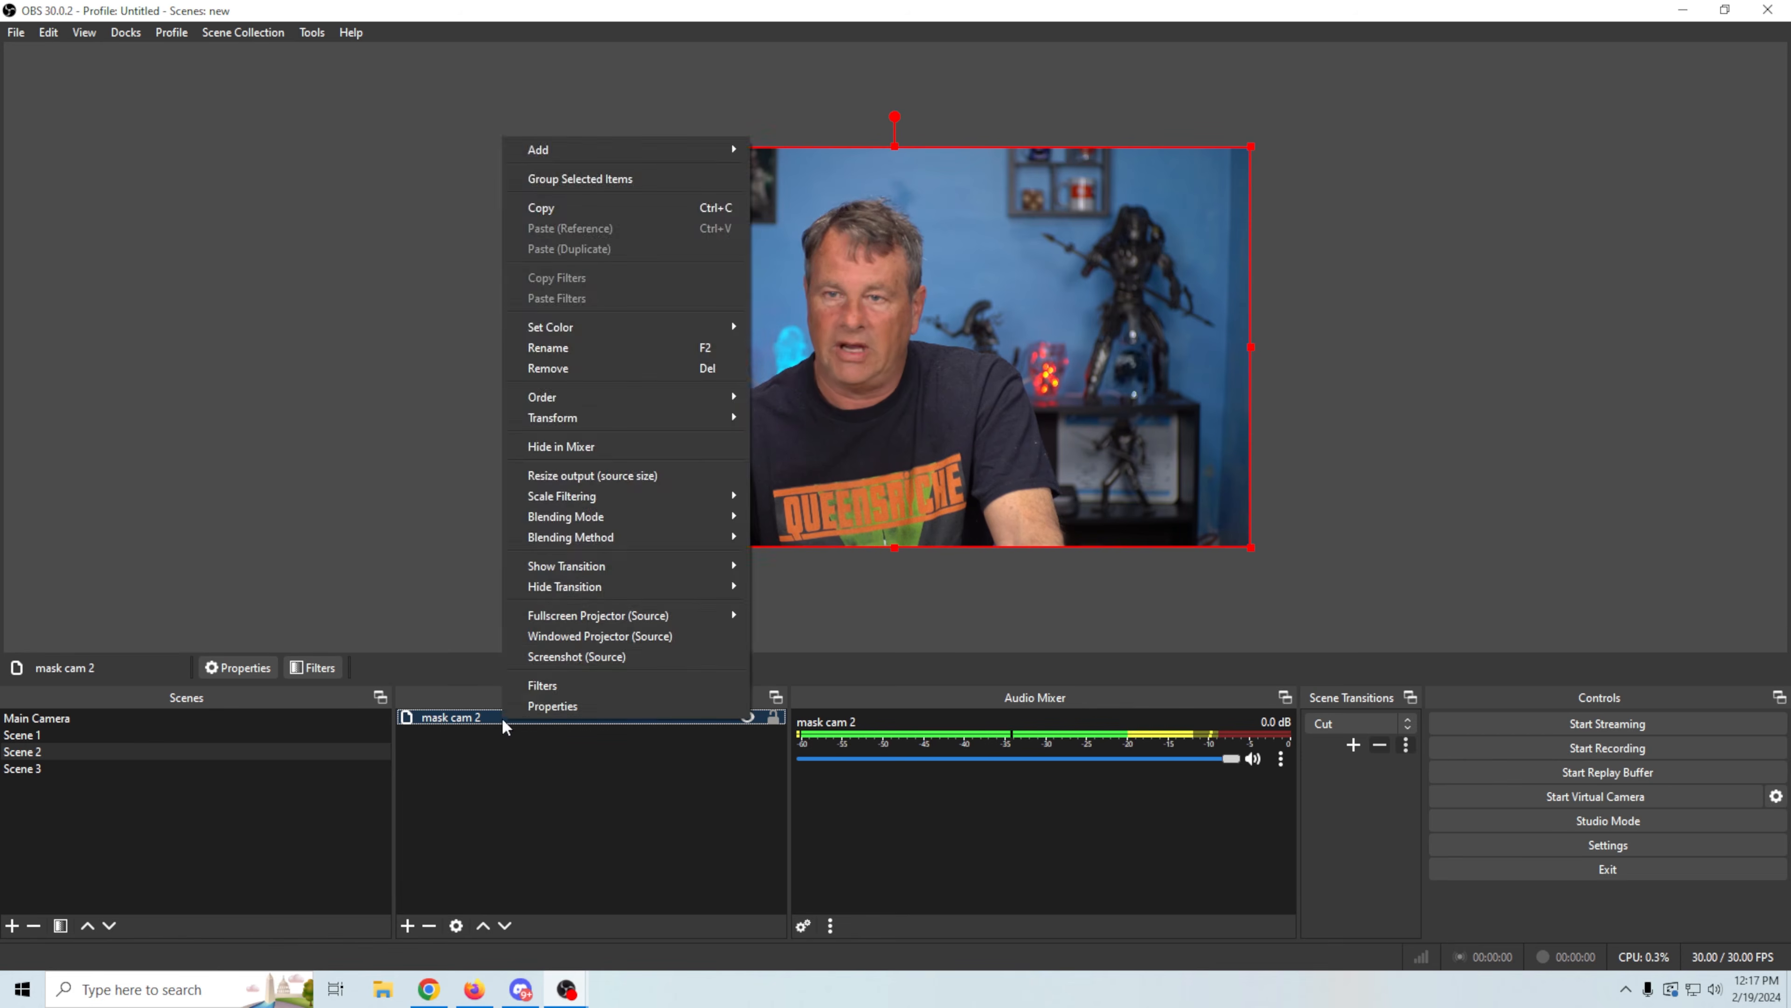
click(539, 682)
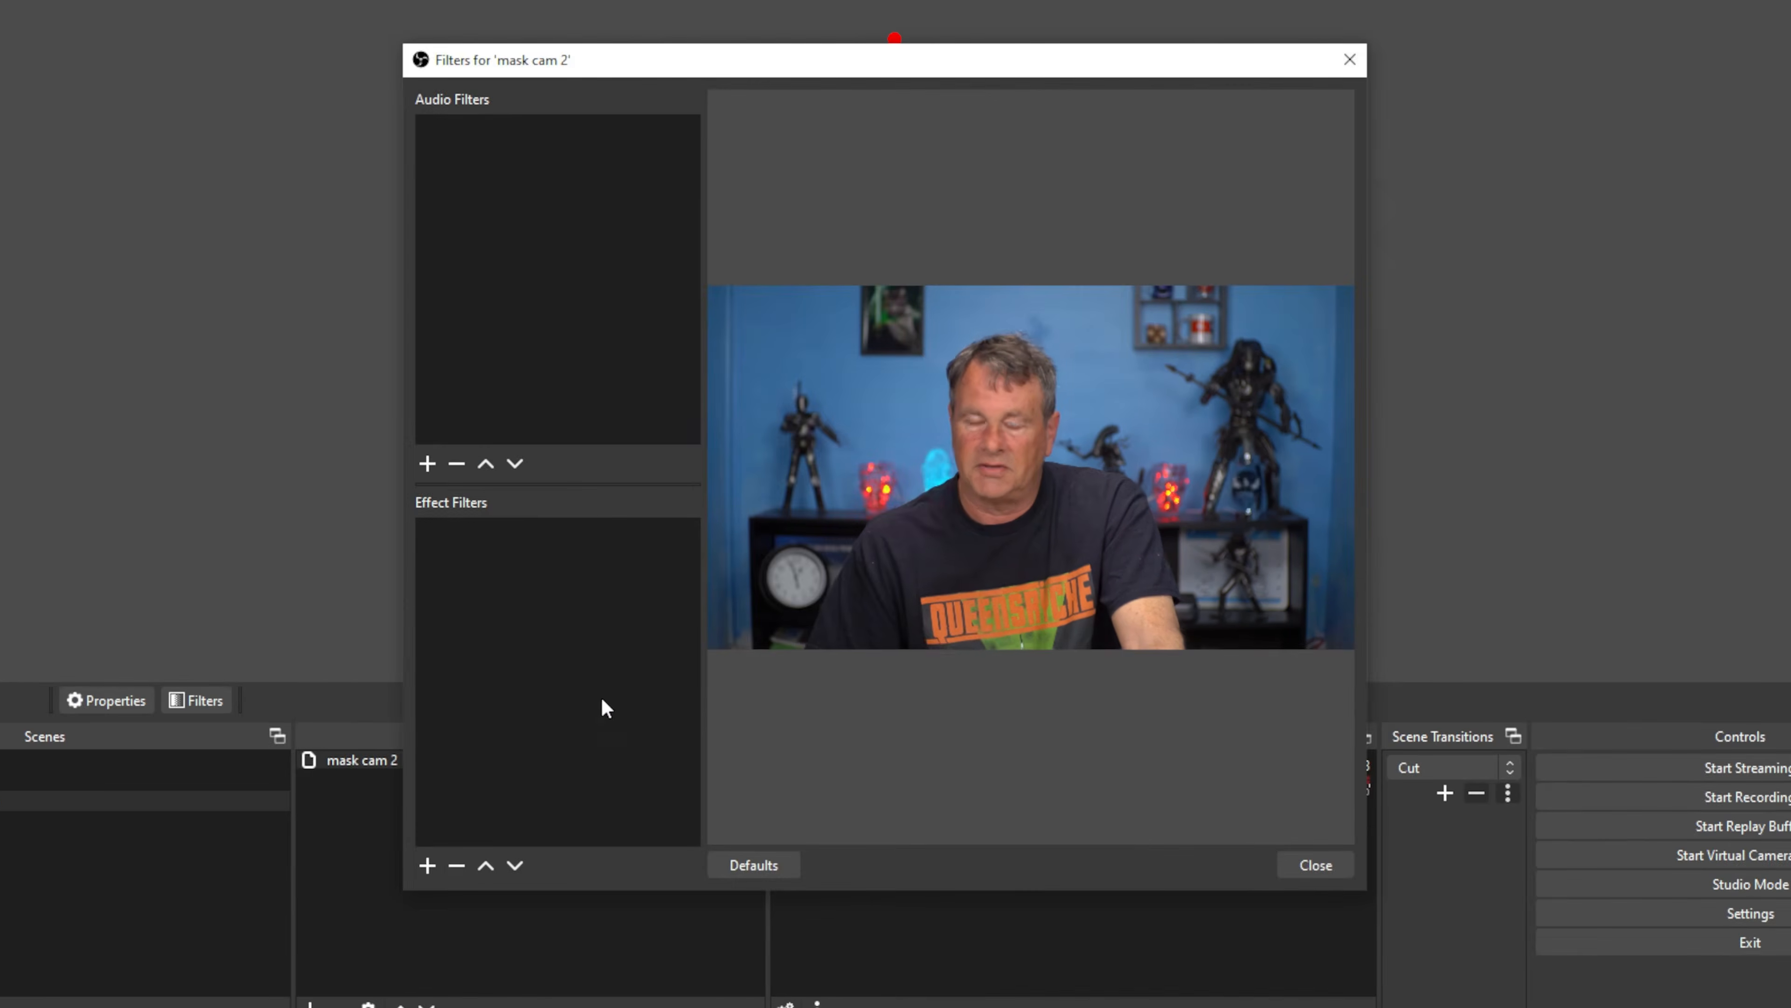
click(427, 864)
click(489, 143)
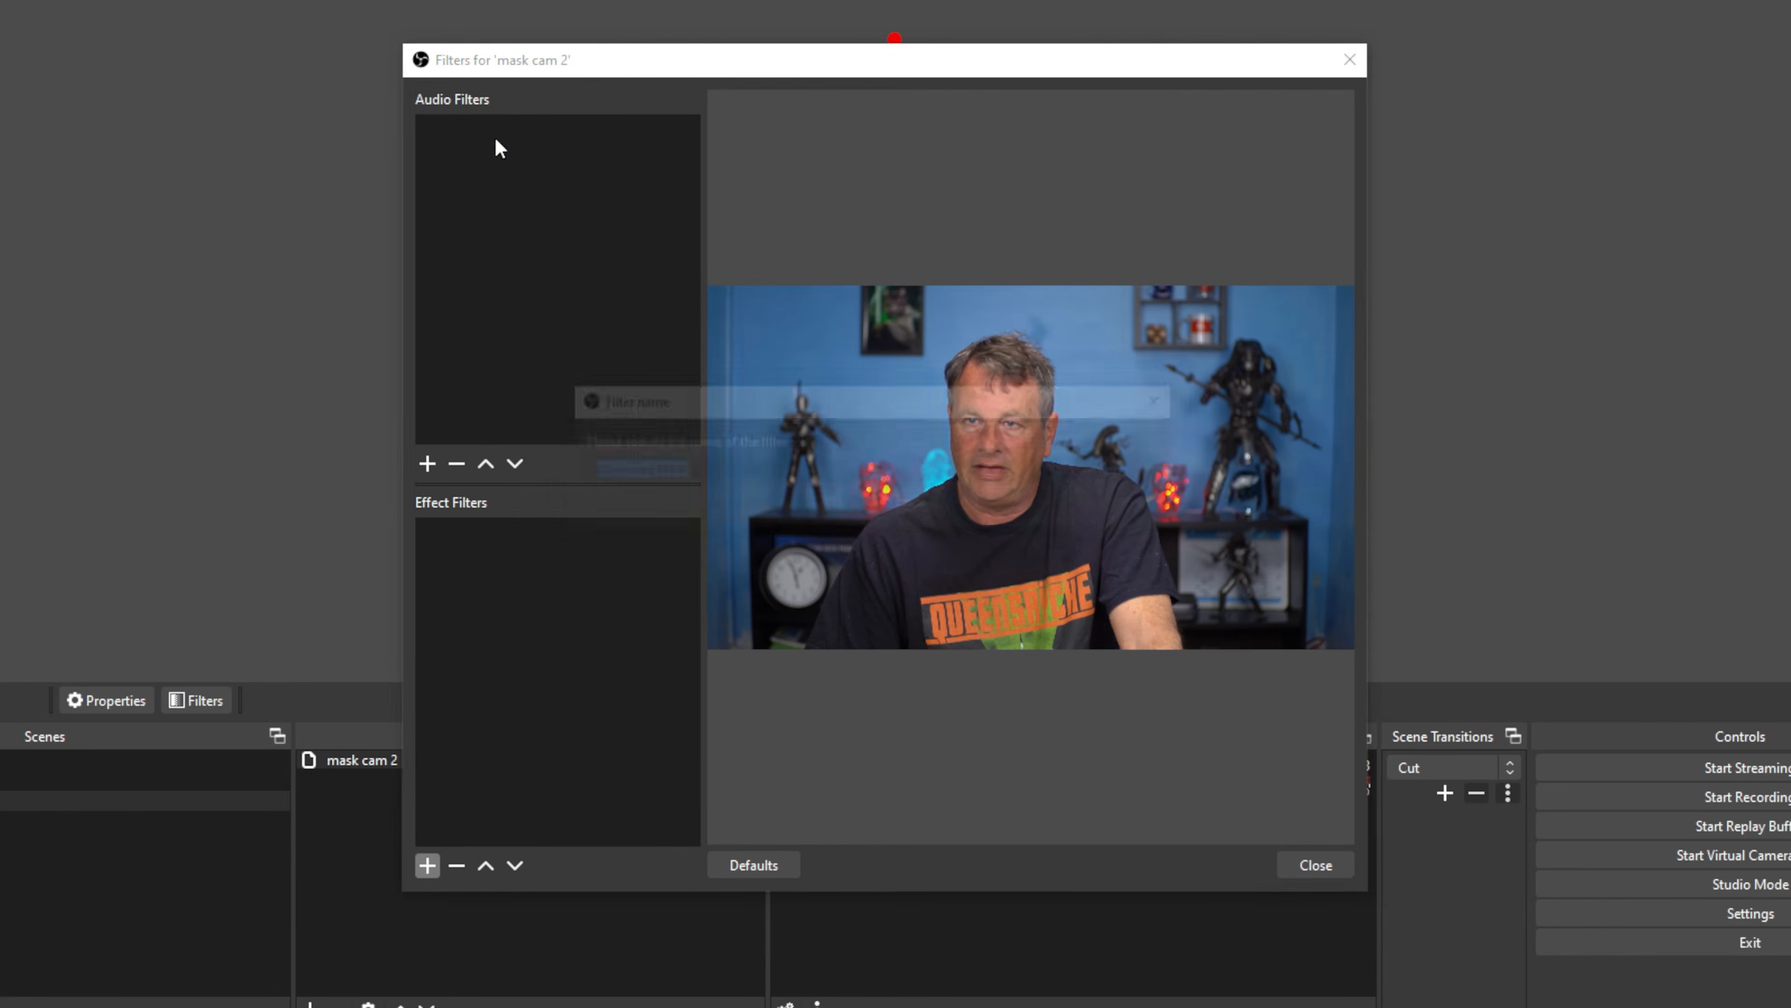
key(Return)
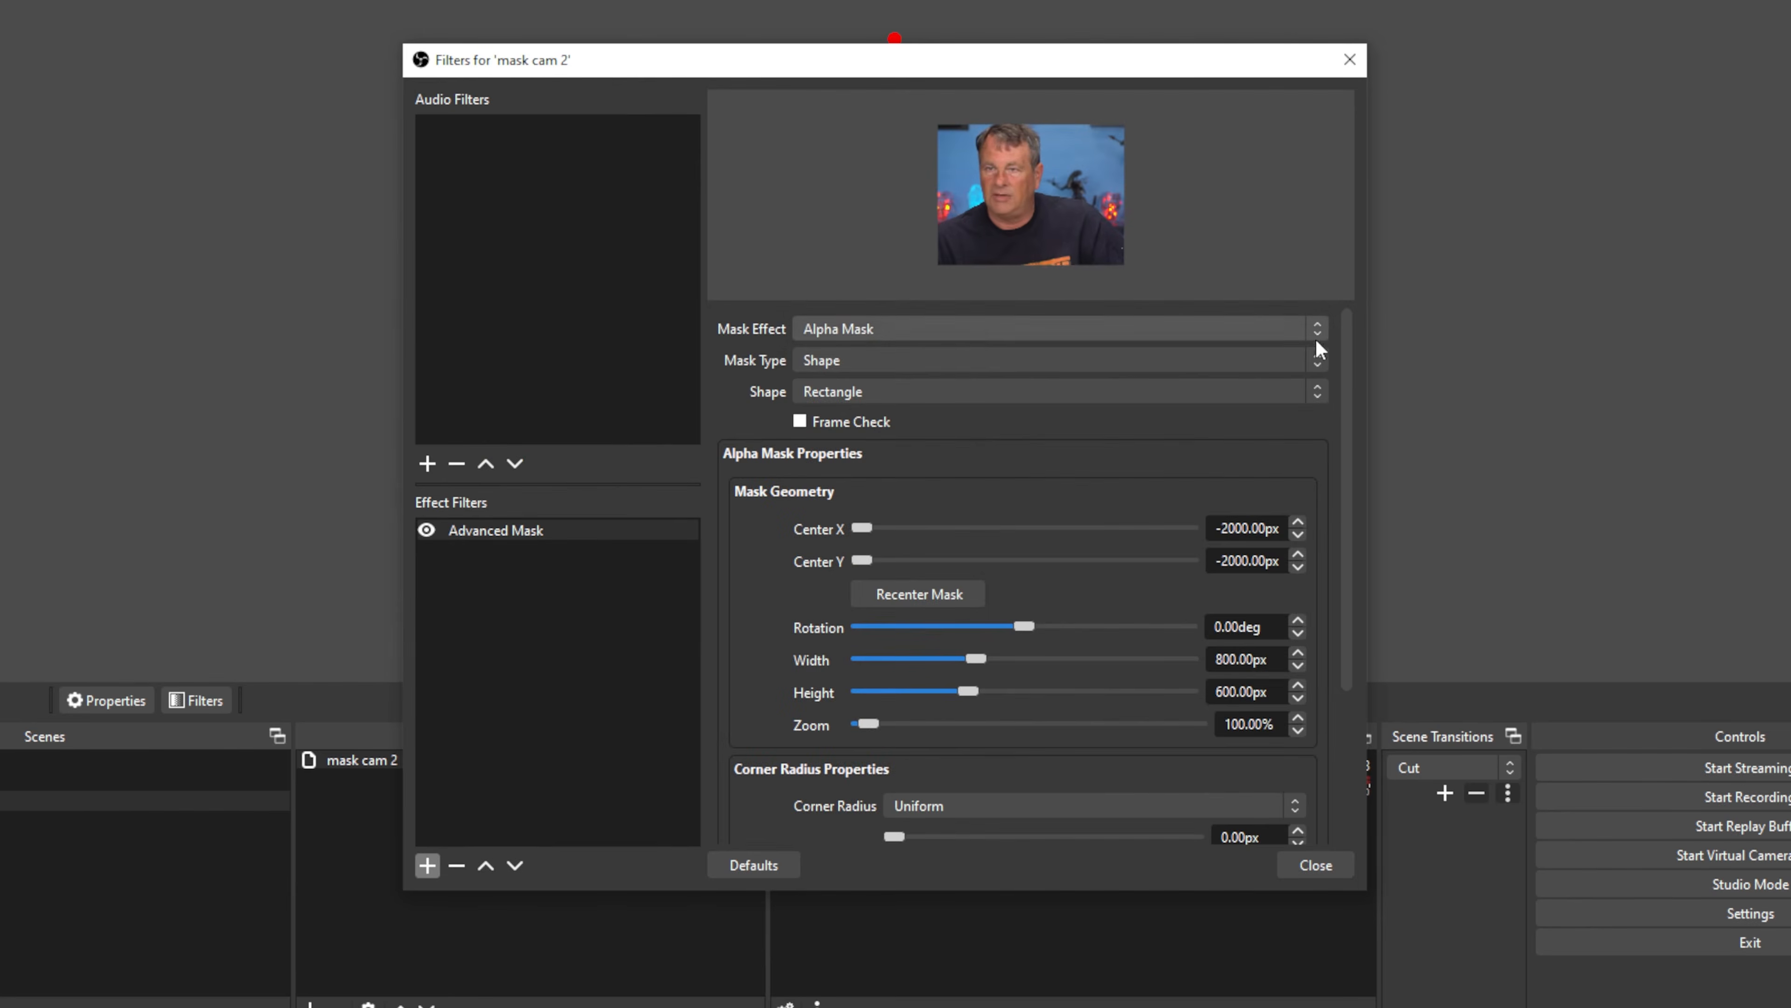
Step: Set the mask shape to Regular Polygon with 12 sides and close the filters
click(1316, 360)
click(1314, 238)
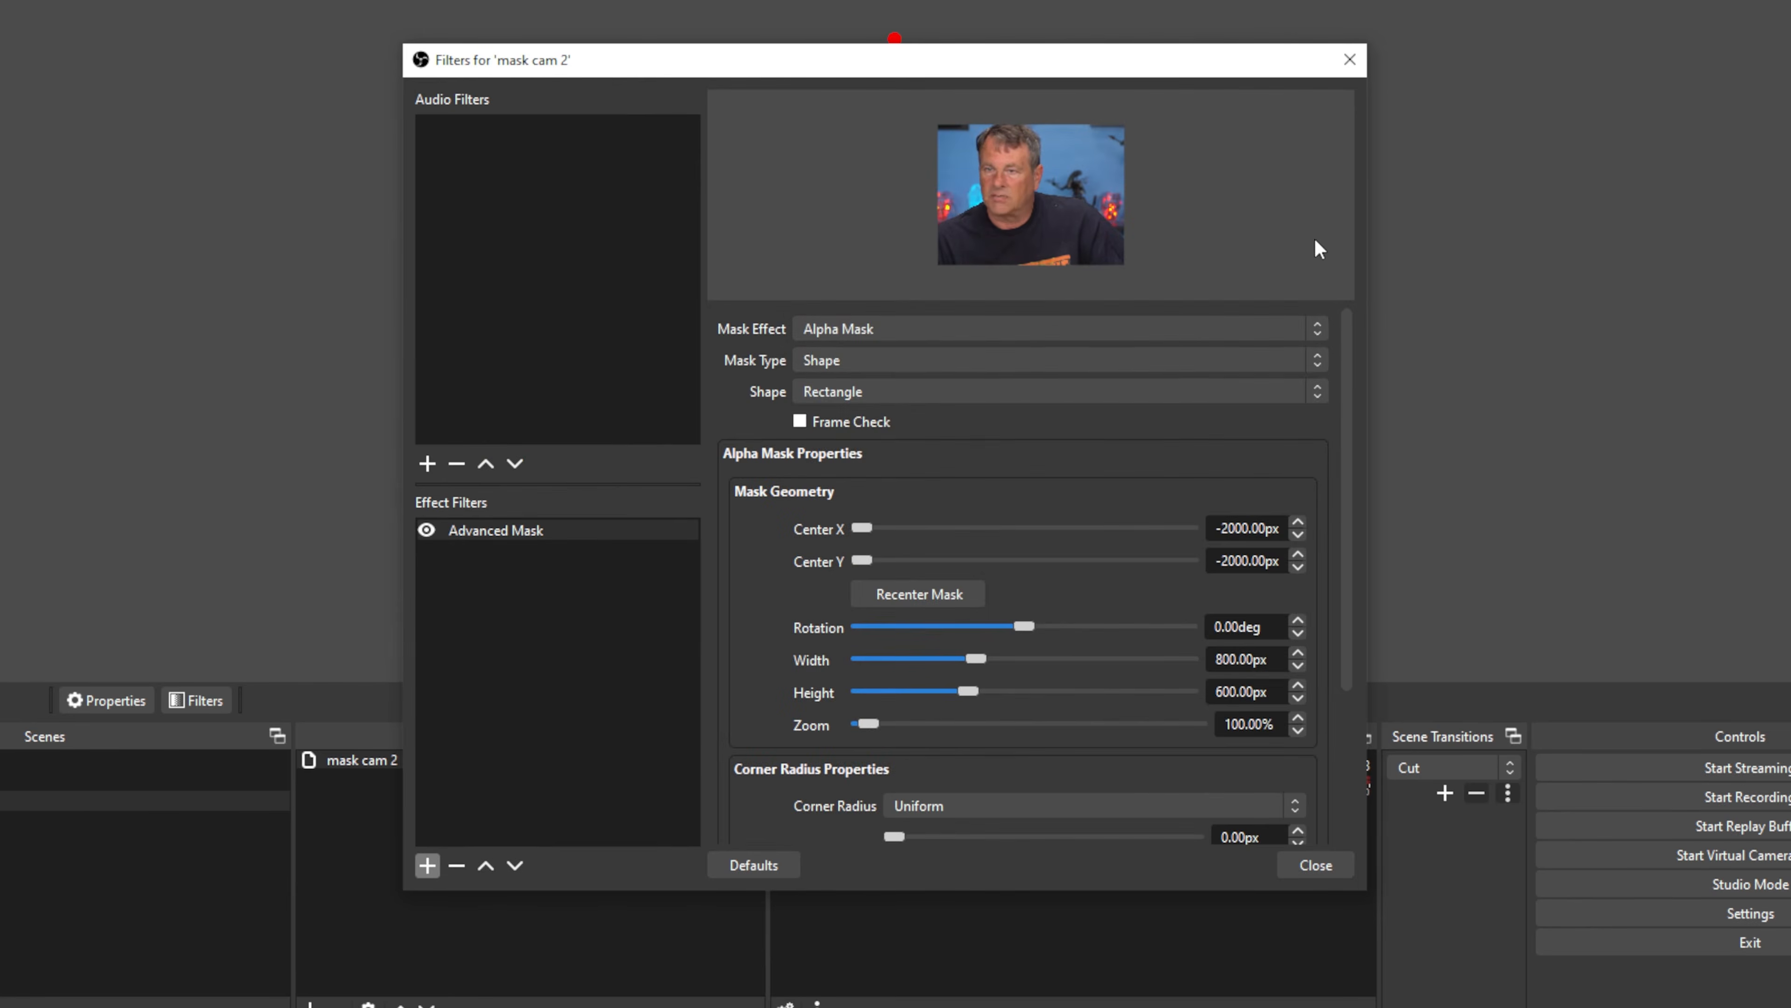
click(1318, 391)
click(1192, 477)
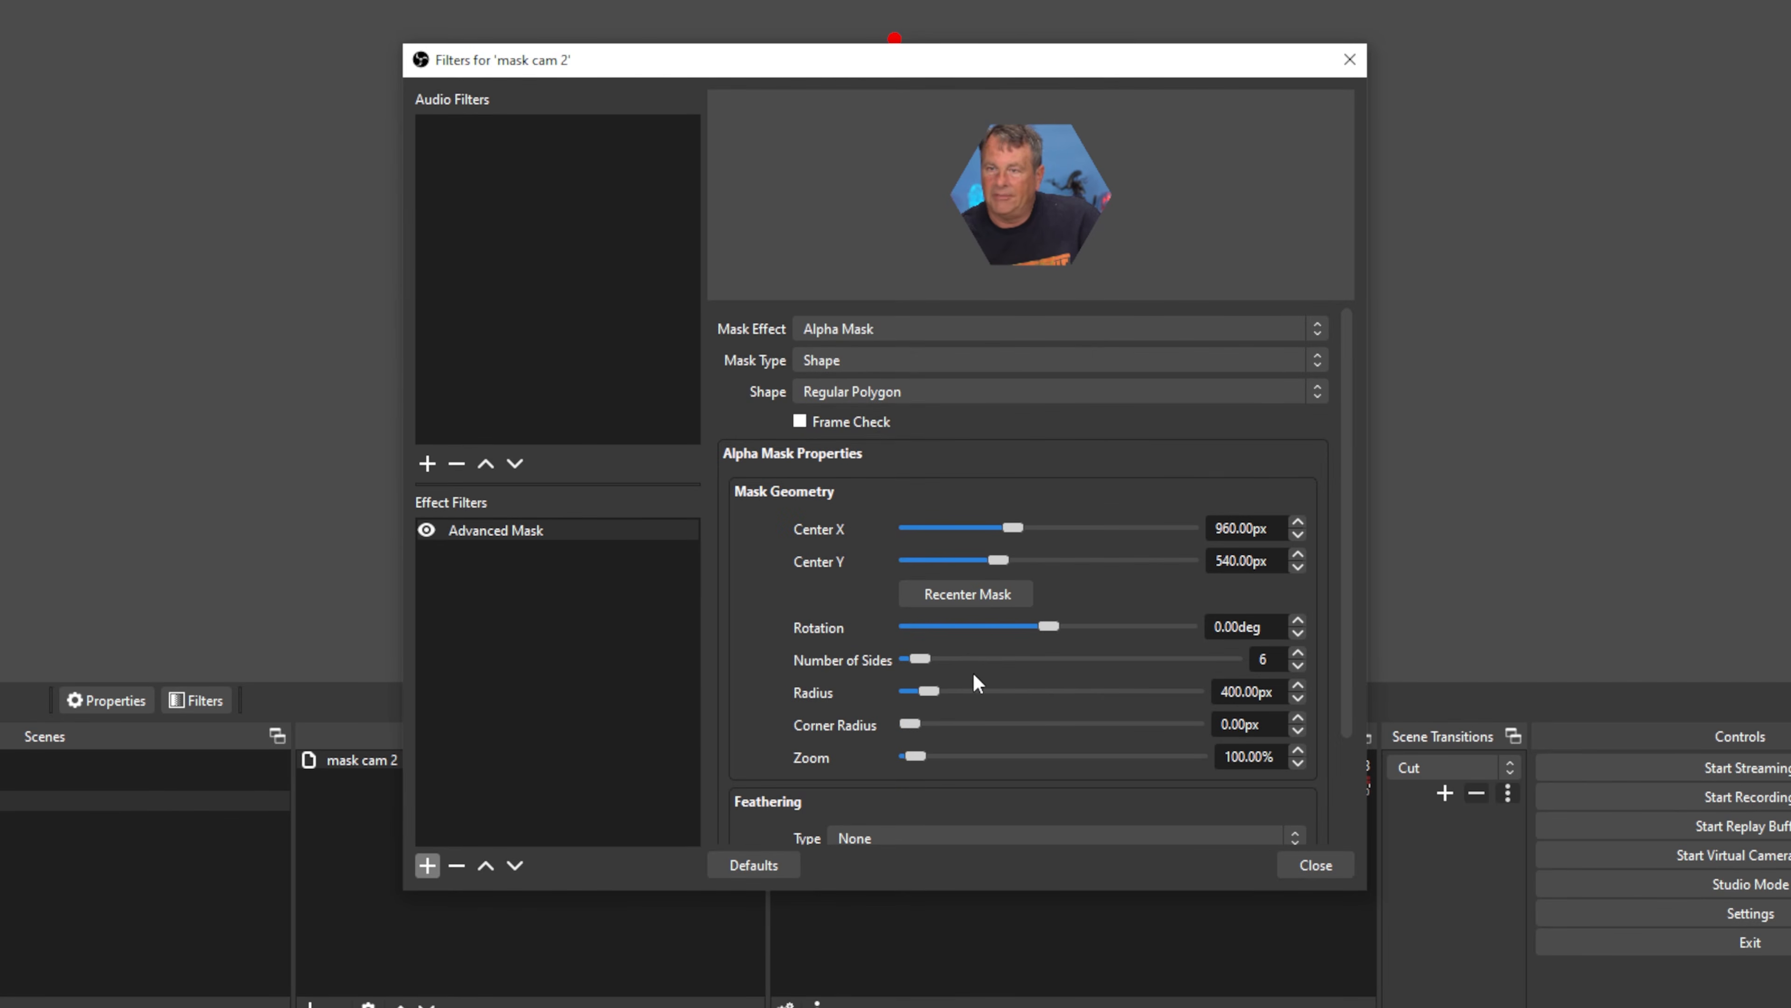
drag(923, 661, 945, 662)
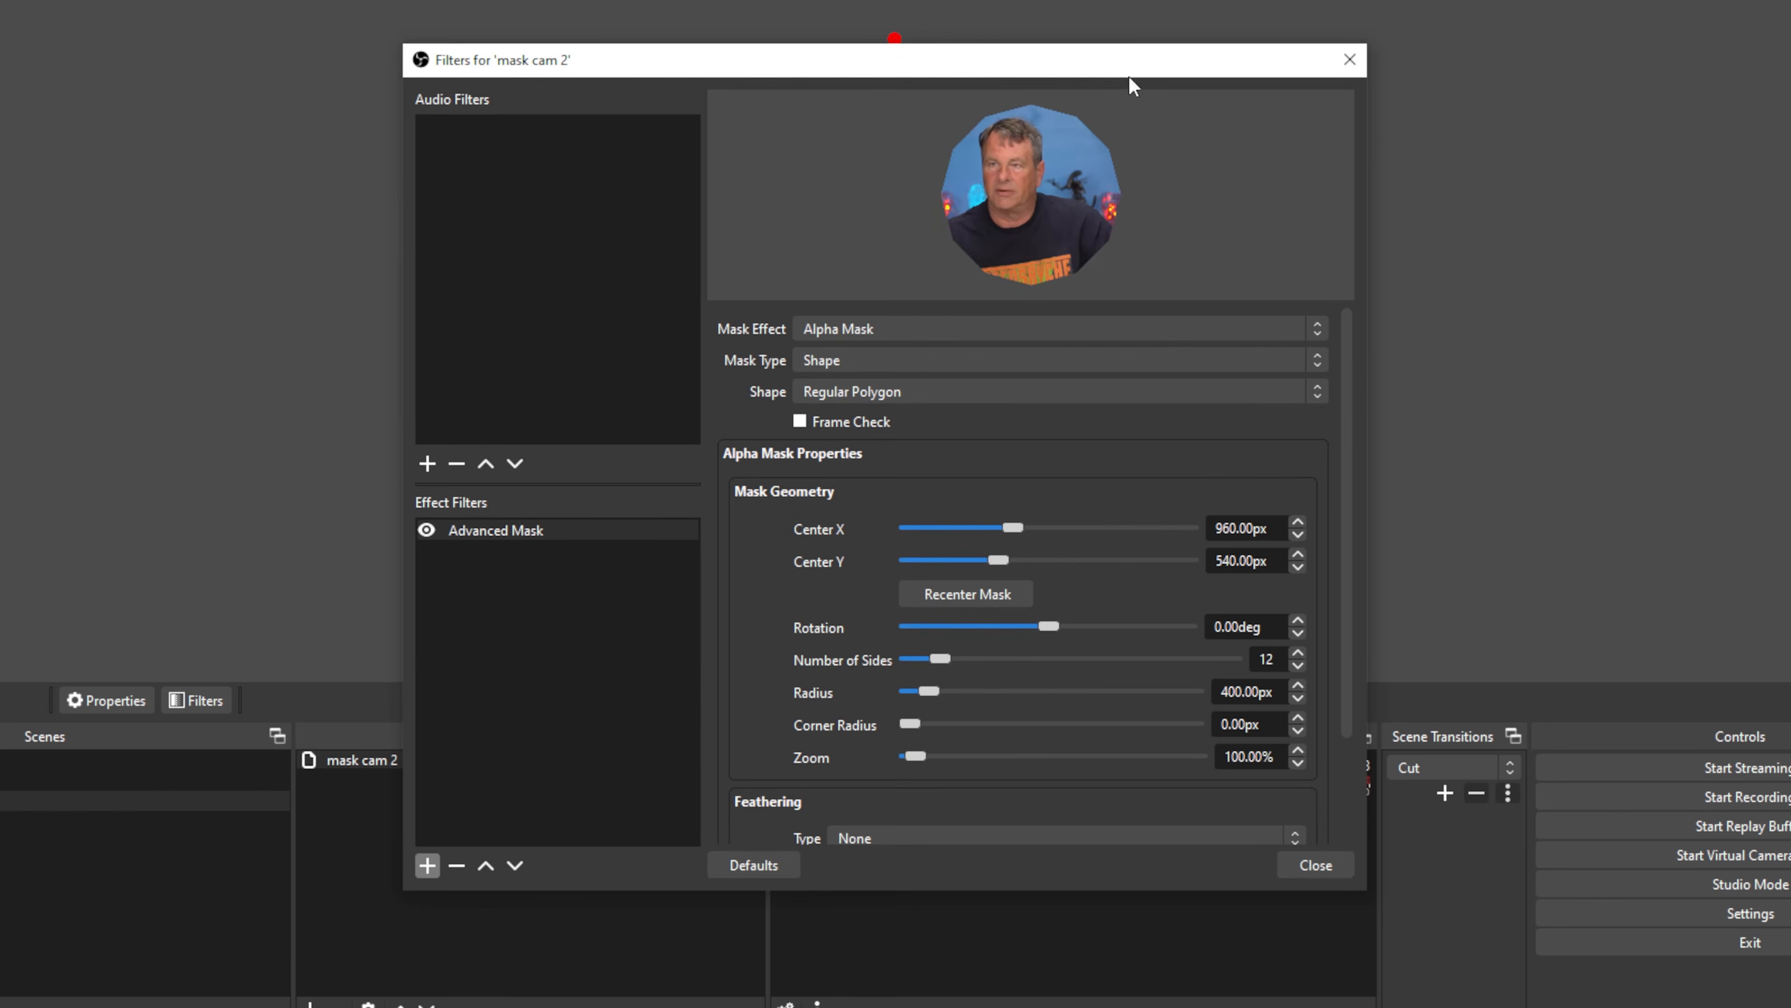
click(1306, 873)
Step: Shrink mask cam 2 into the canvas's lower-left corner, check Scene 1 for comparison, and return to Scene 2
drag(1253, 147, 849, 384)
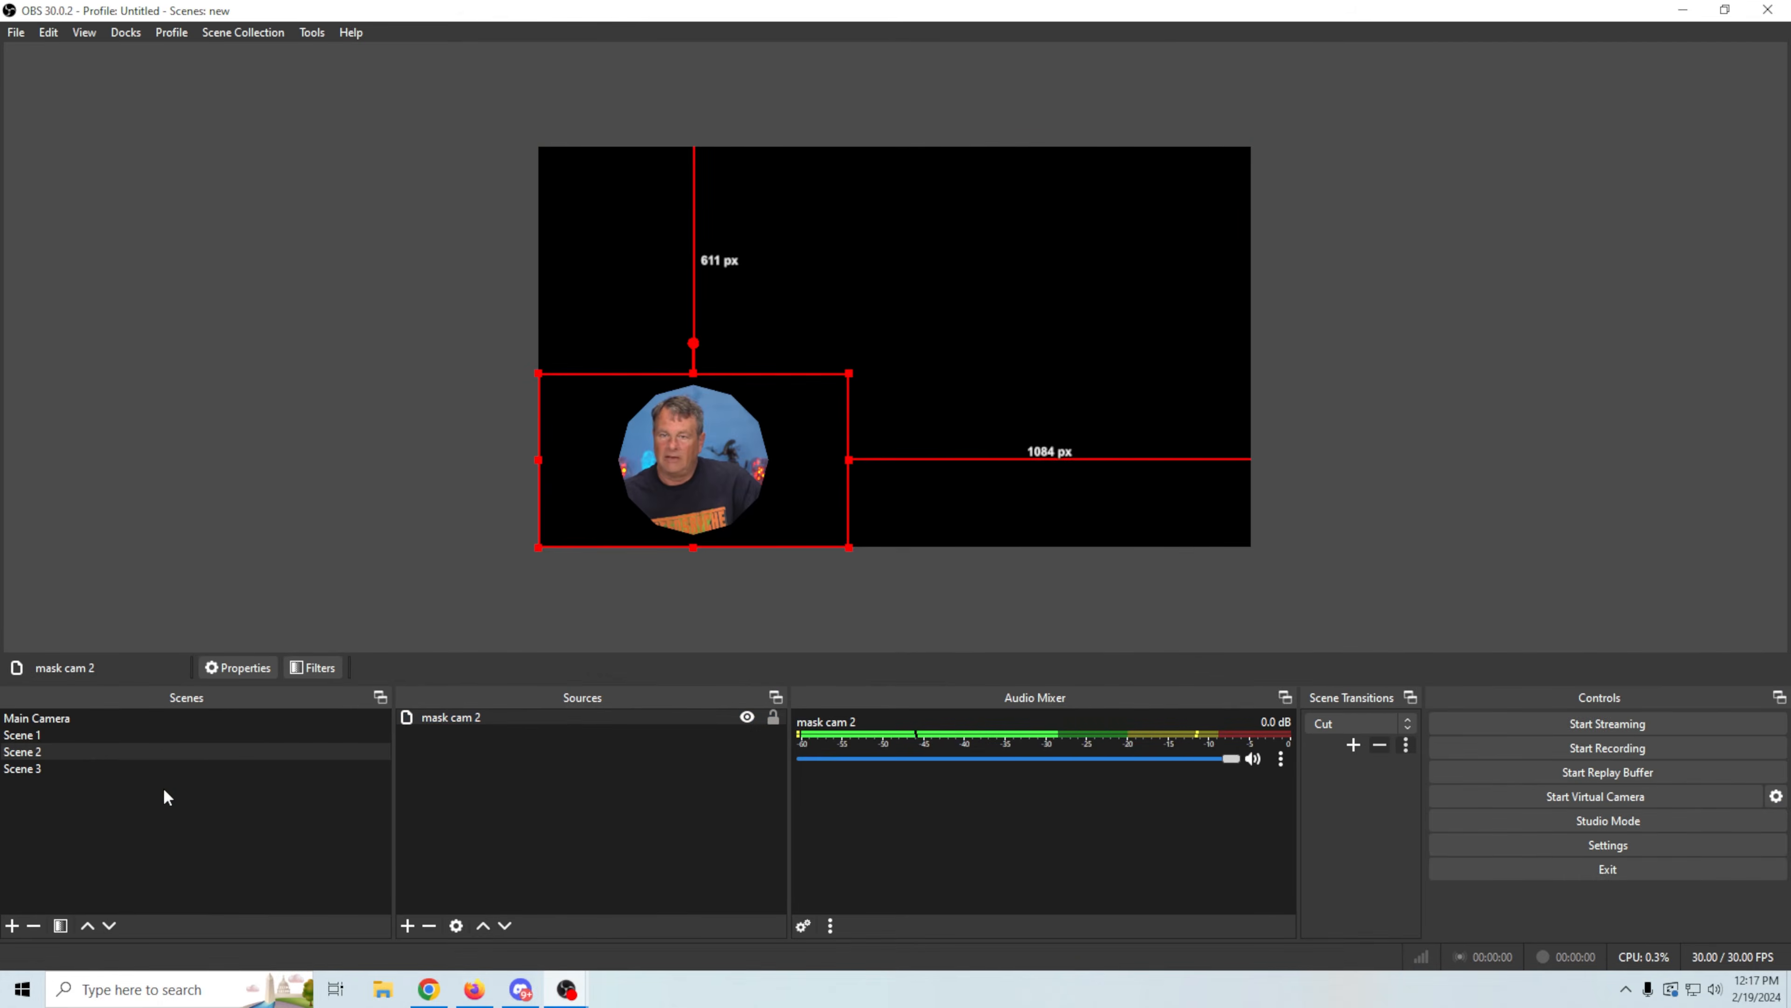
click(150, 738)
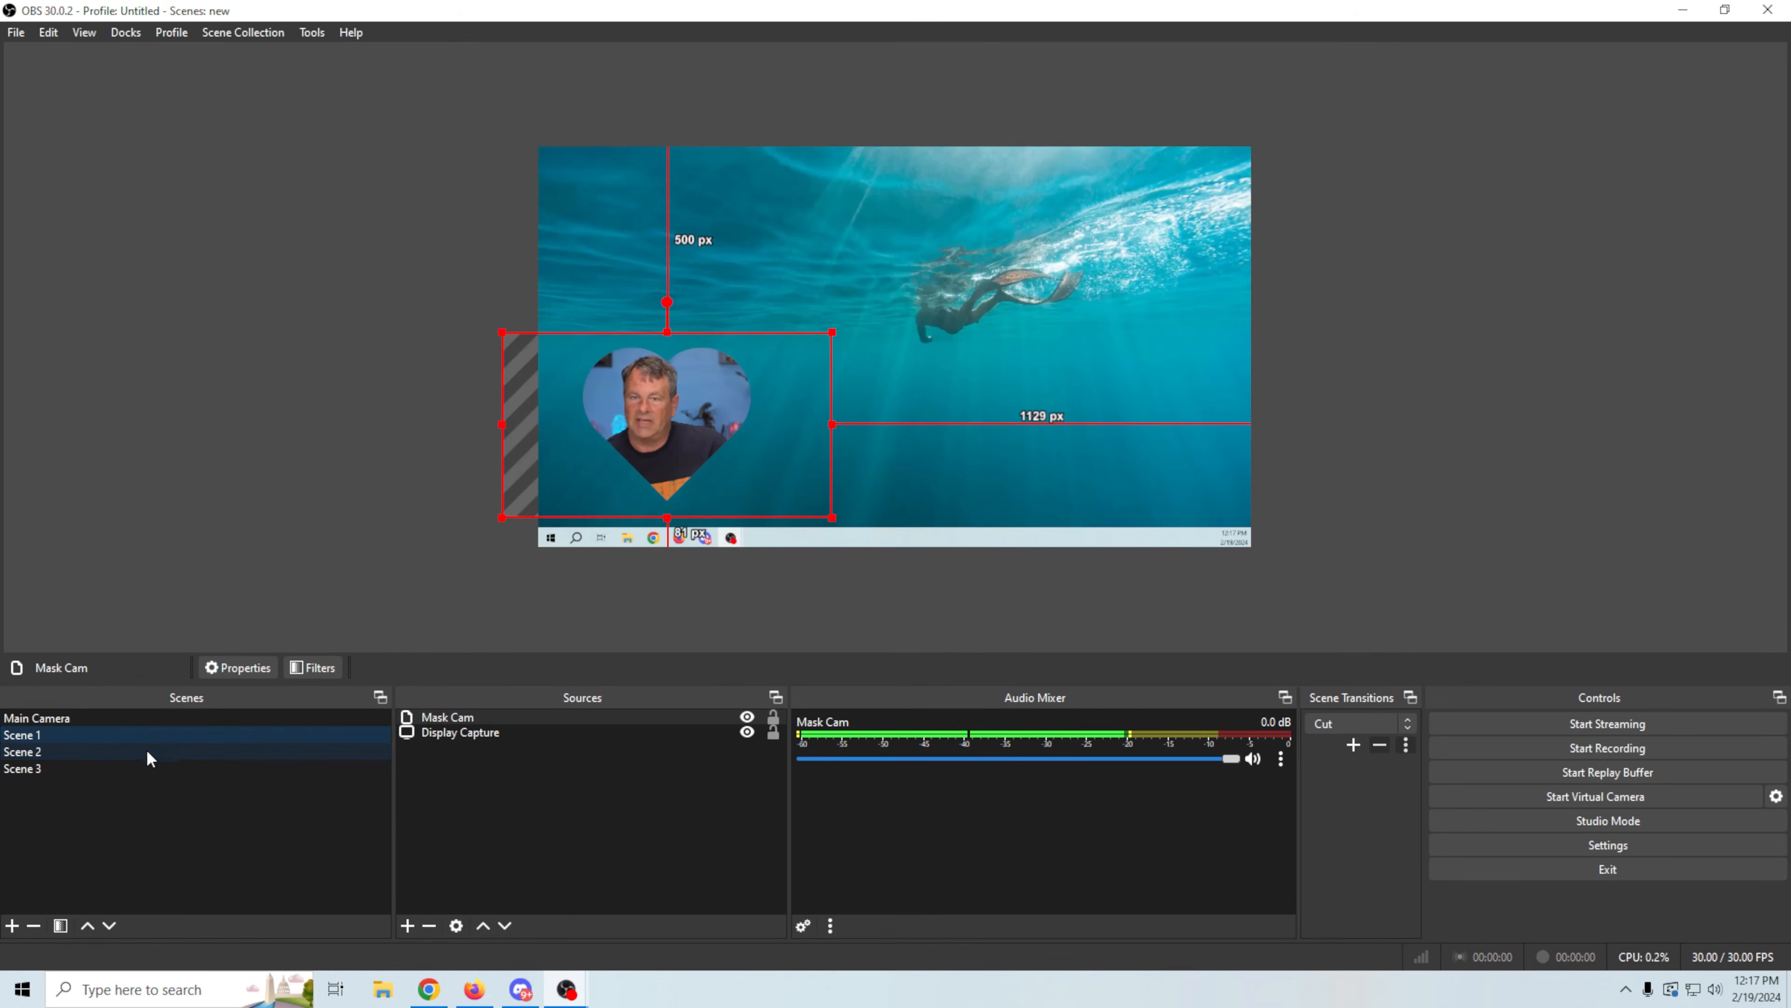
click(146, 750)
Step: Add a Display Capture to Scene 2 beneath mask cam 2 and move the masked camera to the canvas's upper-right corner
click(405, 926)
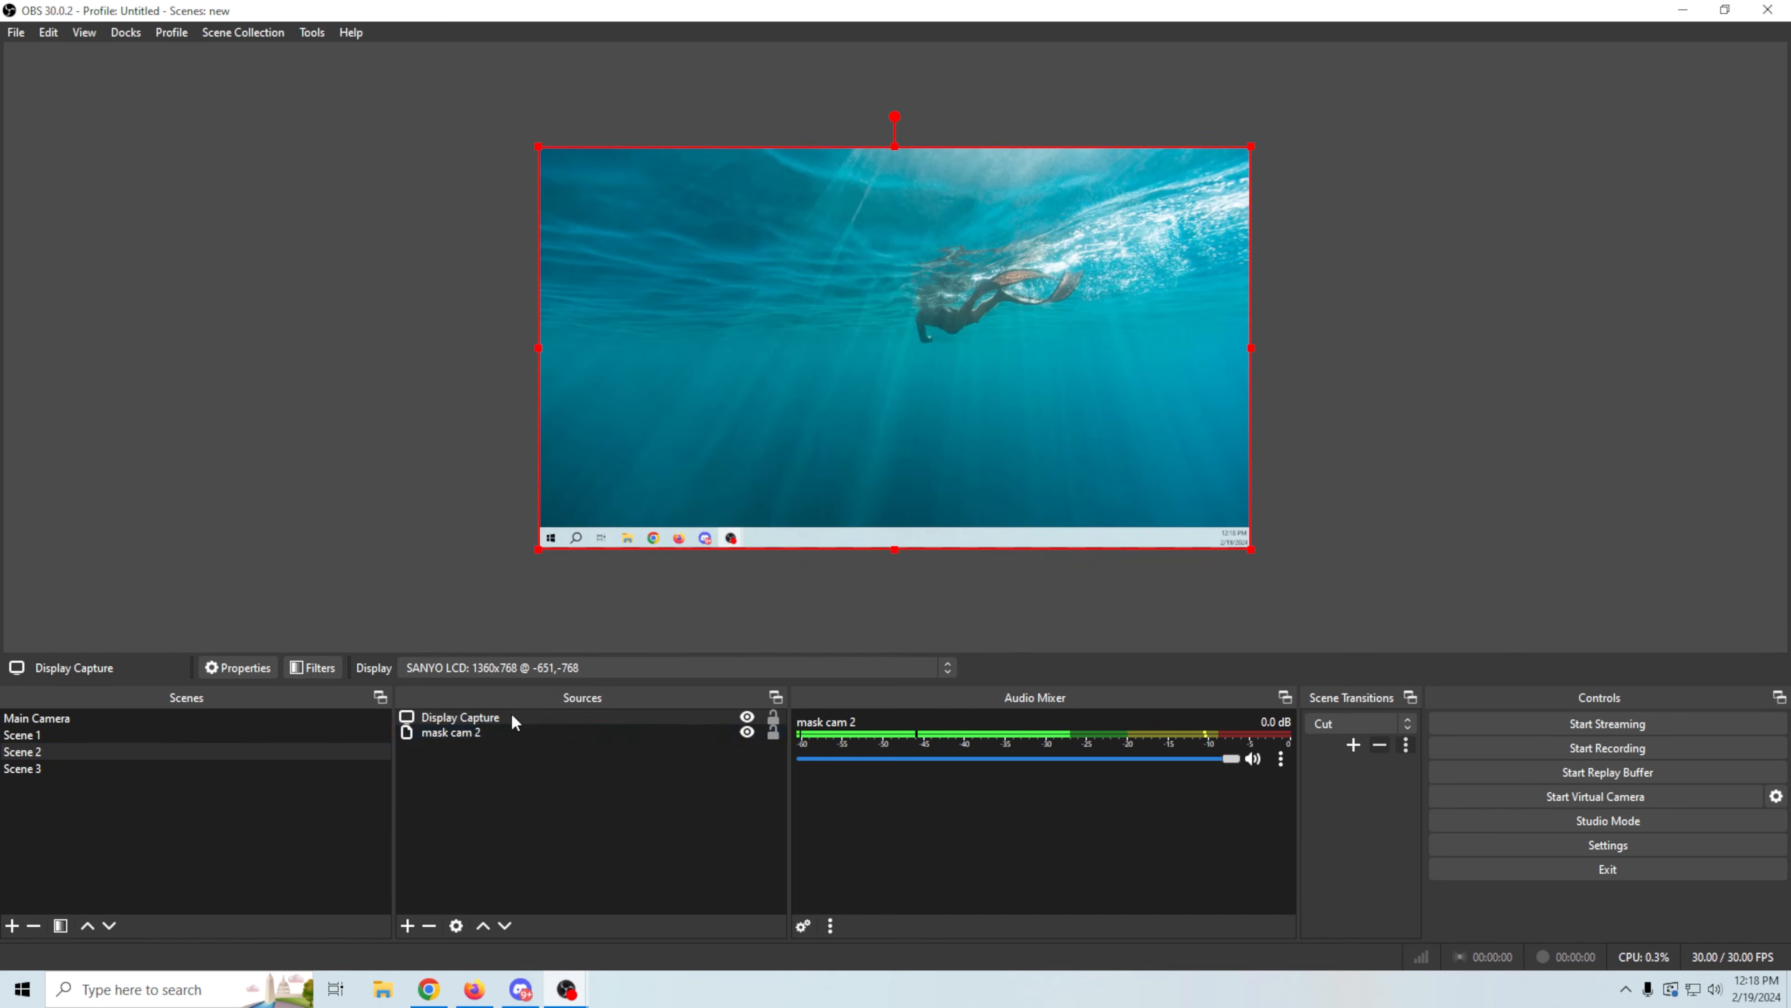
drag(510, 714, 503, 776)
drag(671, 437, 1128, 245)
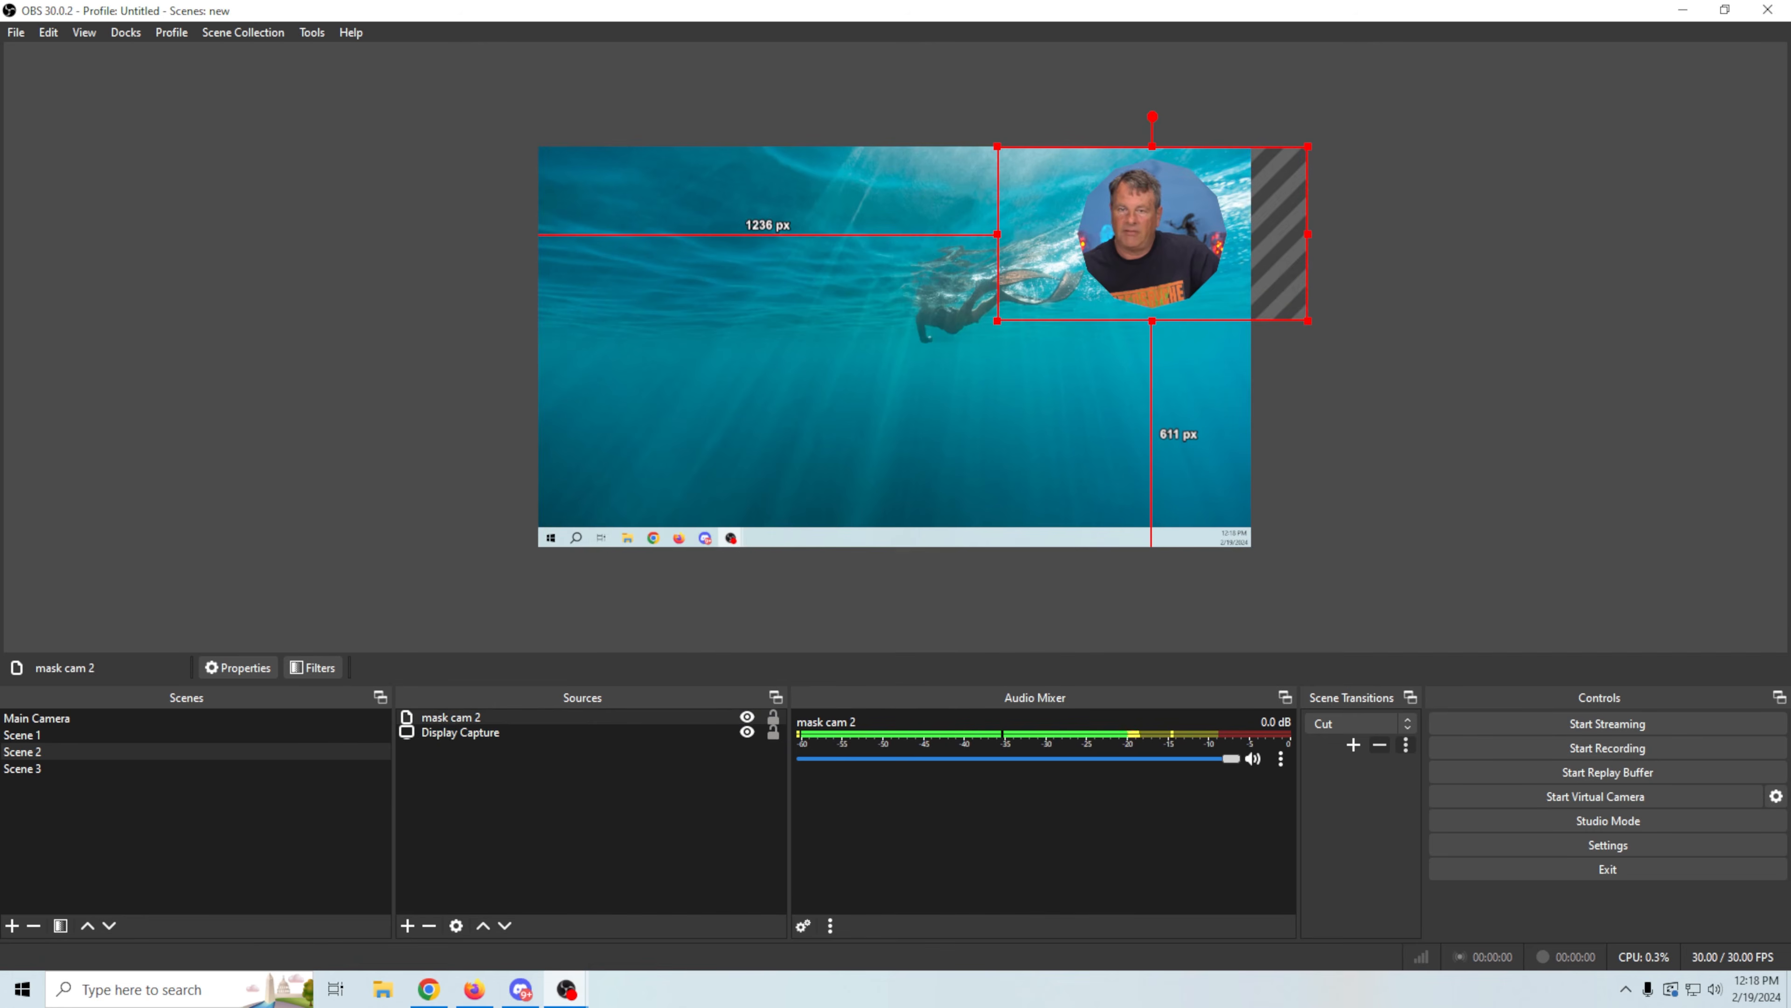
Step: Compare Scene 1 with Scene 2, set the scene transition to Move, and deselect the source
click(64, 735)
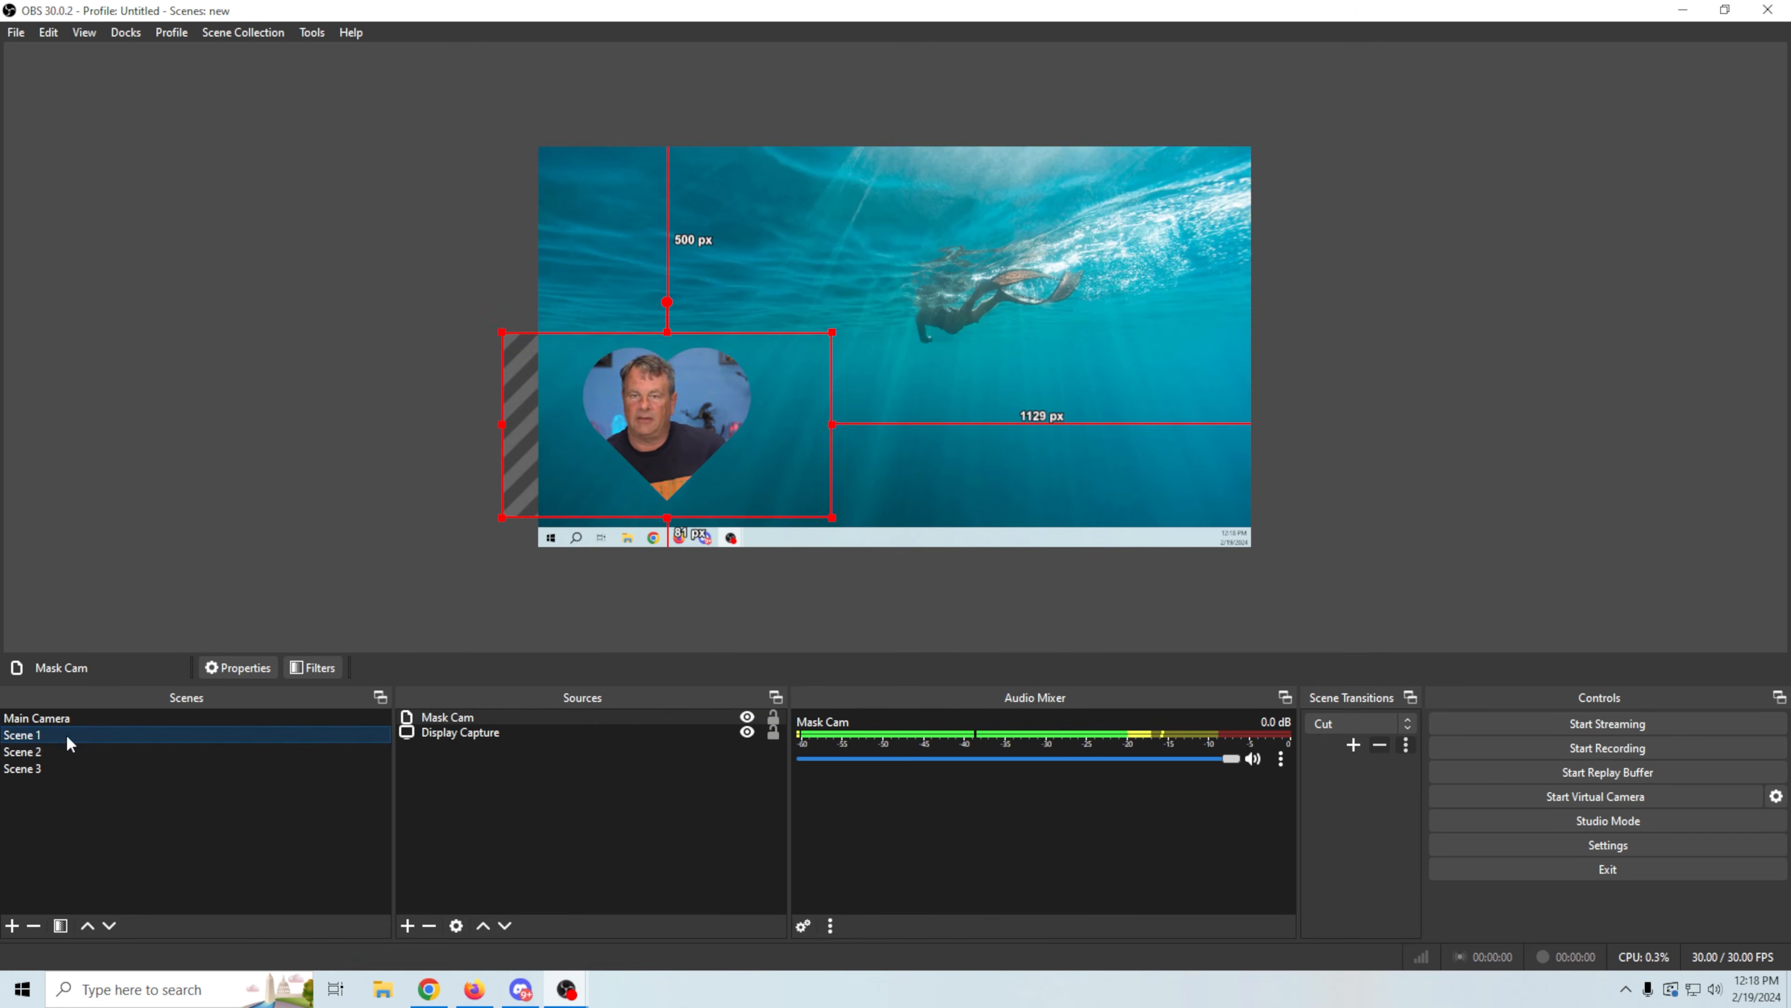
click(63, 752)
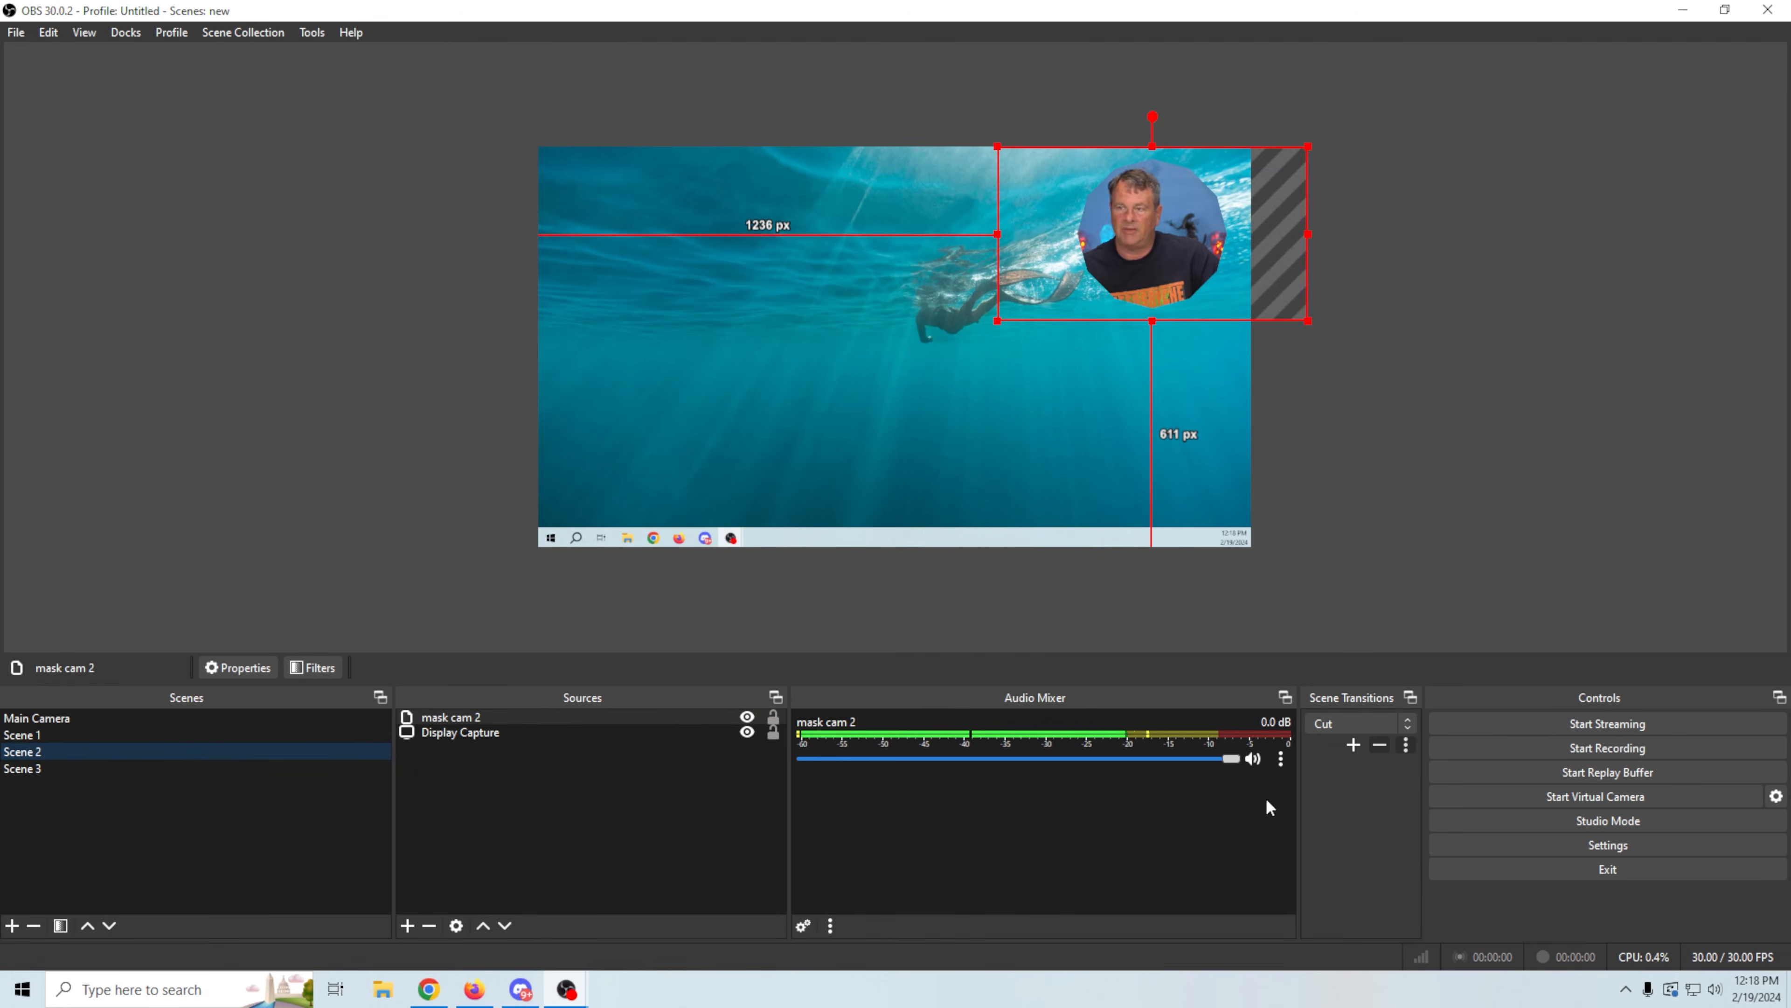
click(1358, 723)
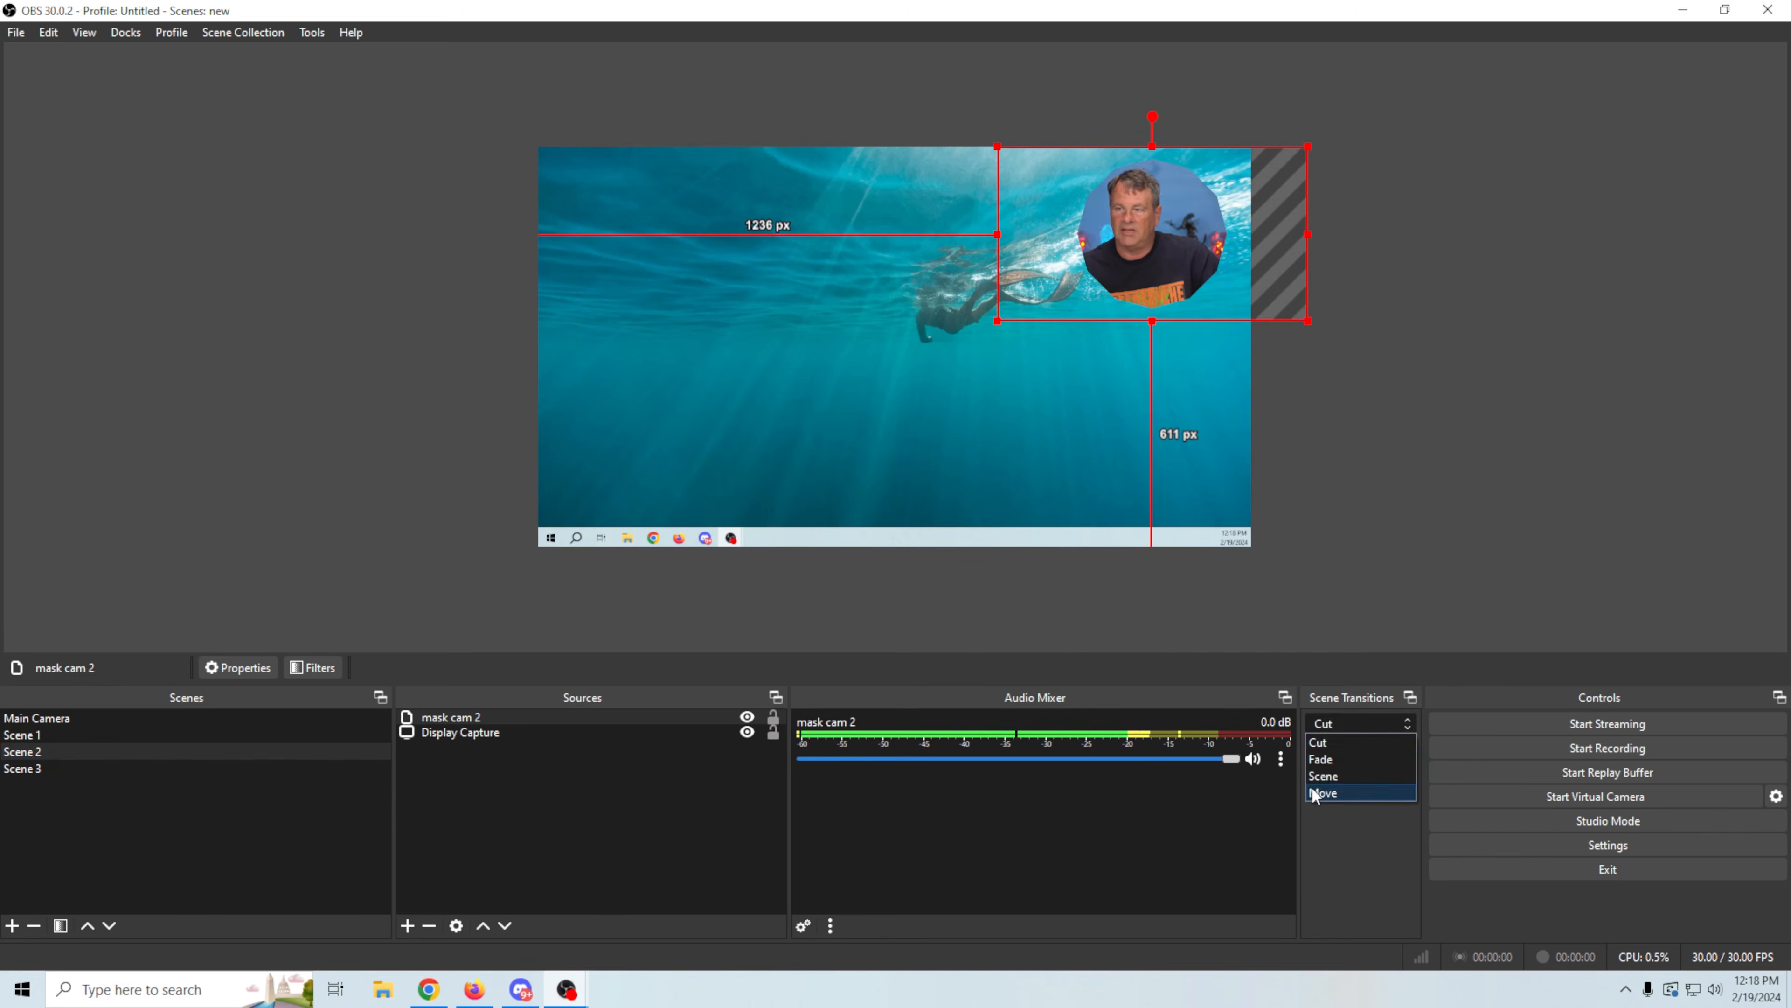
click(1314, 793)
click(983, 582)
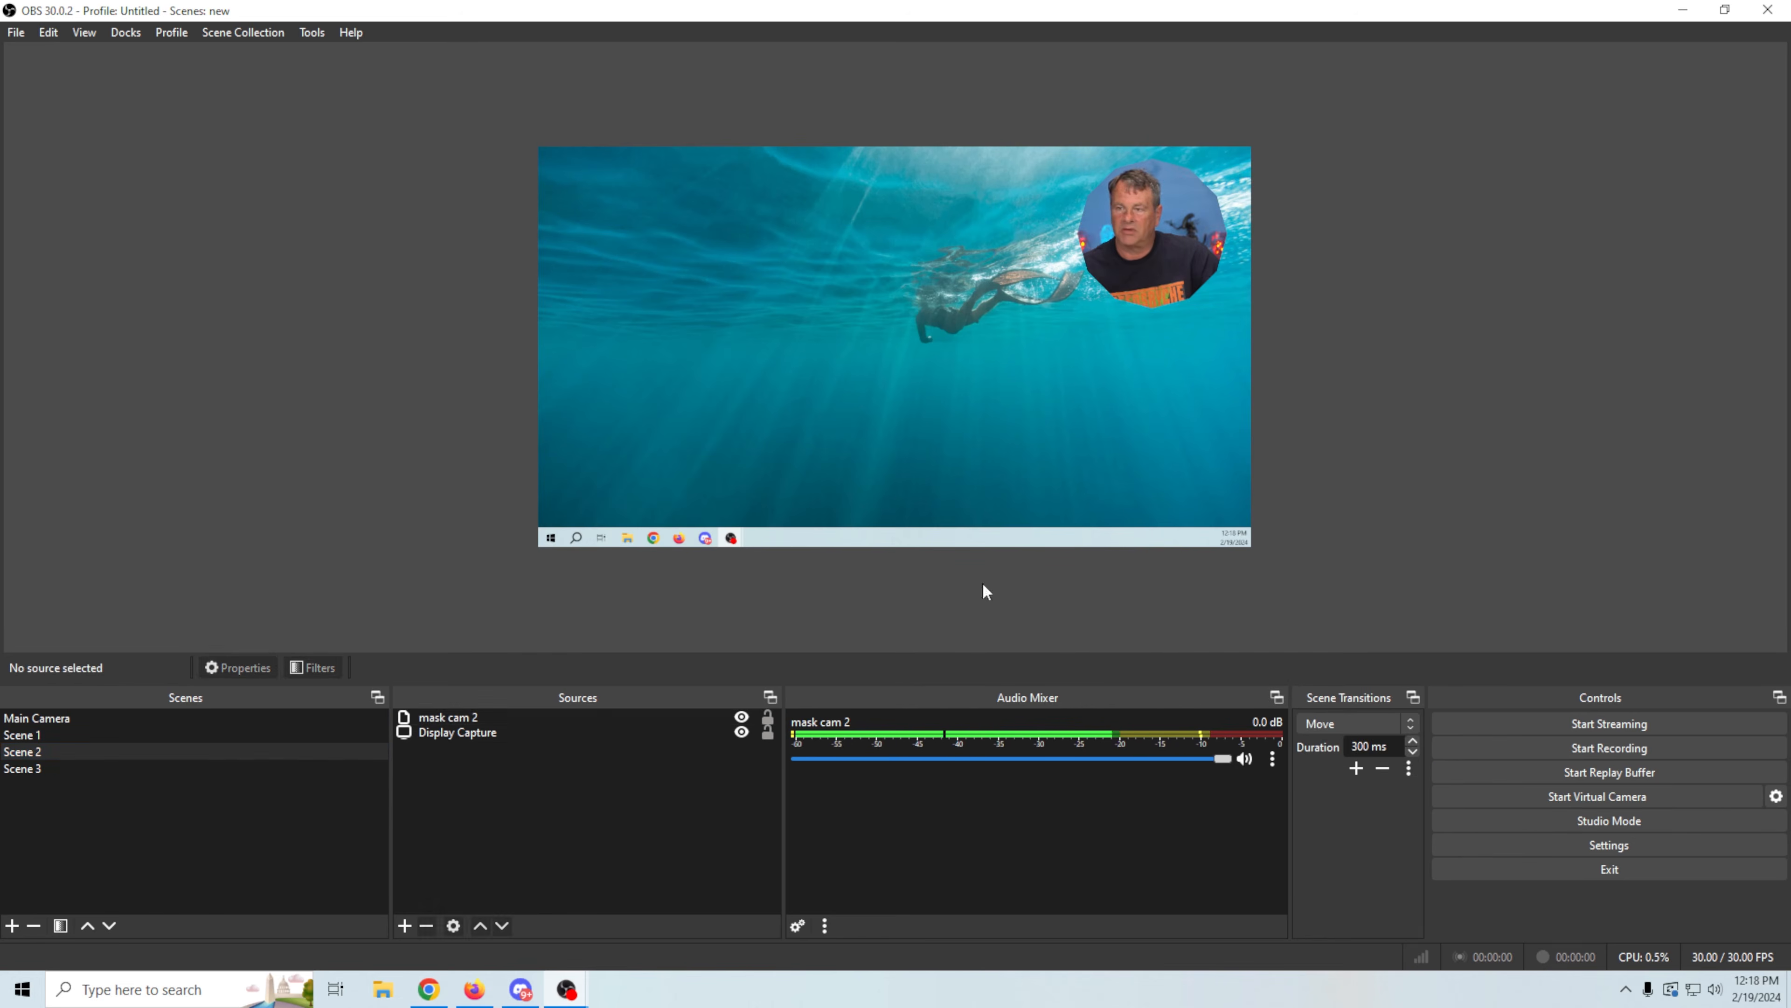
Step: Preview the Move transition by switching among Scene 1, Scene 2 and Main Camera, ending on Scene 2
click(176, 737)
click(175, 750)
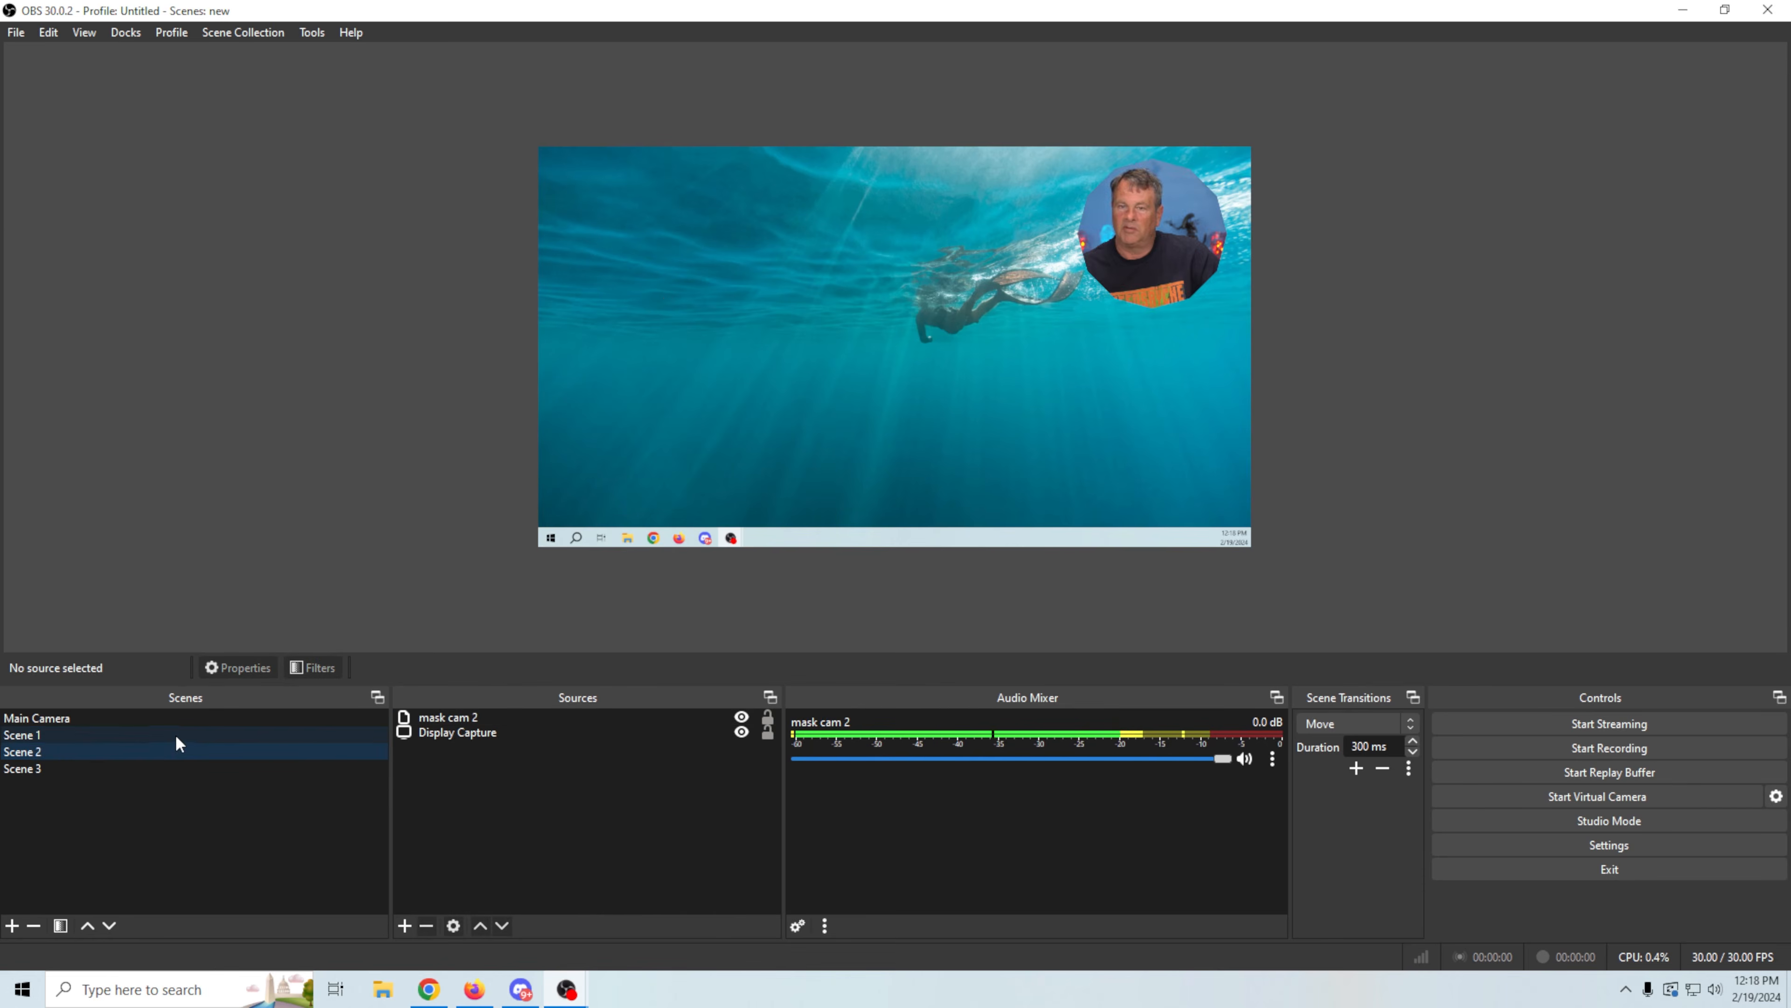
click(175, 736)
click(174, 752)
click(182, 737)
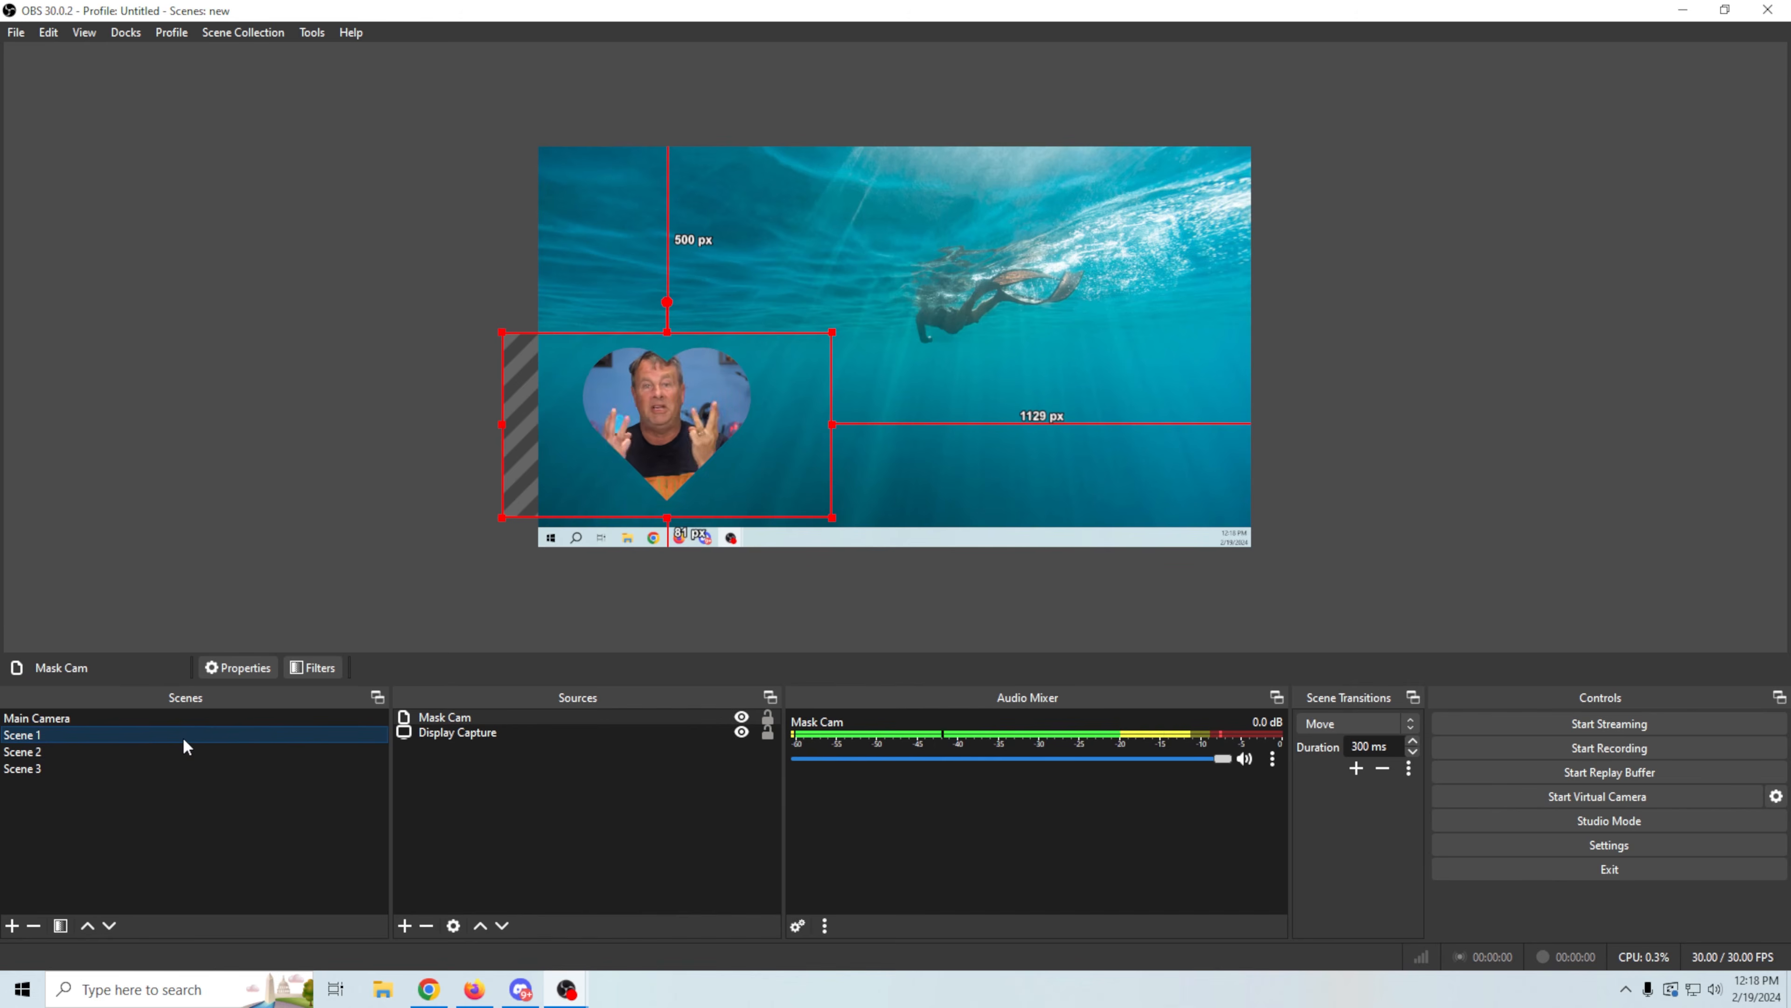
click(183, 718)
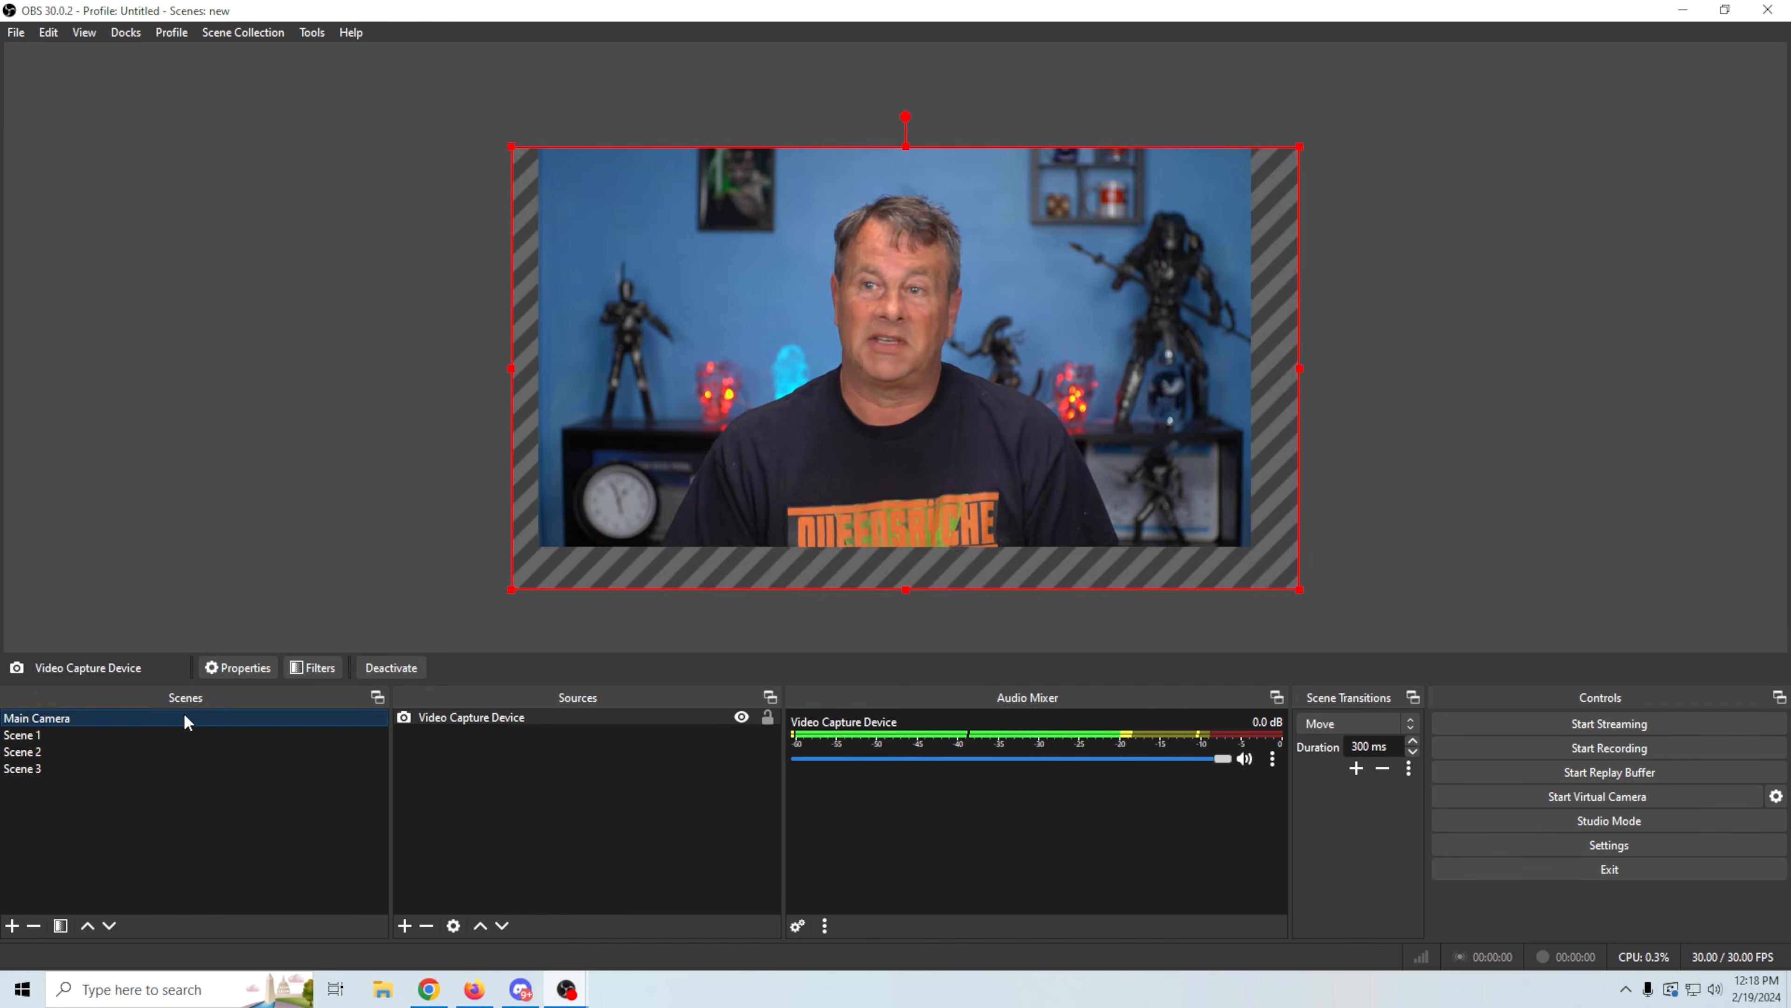
click(176, 736)
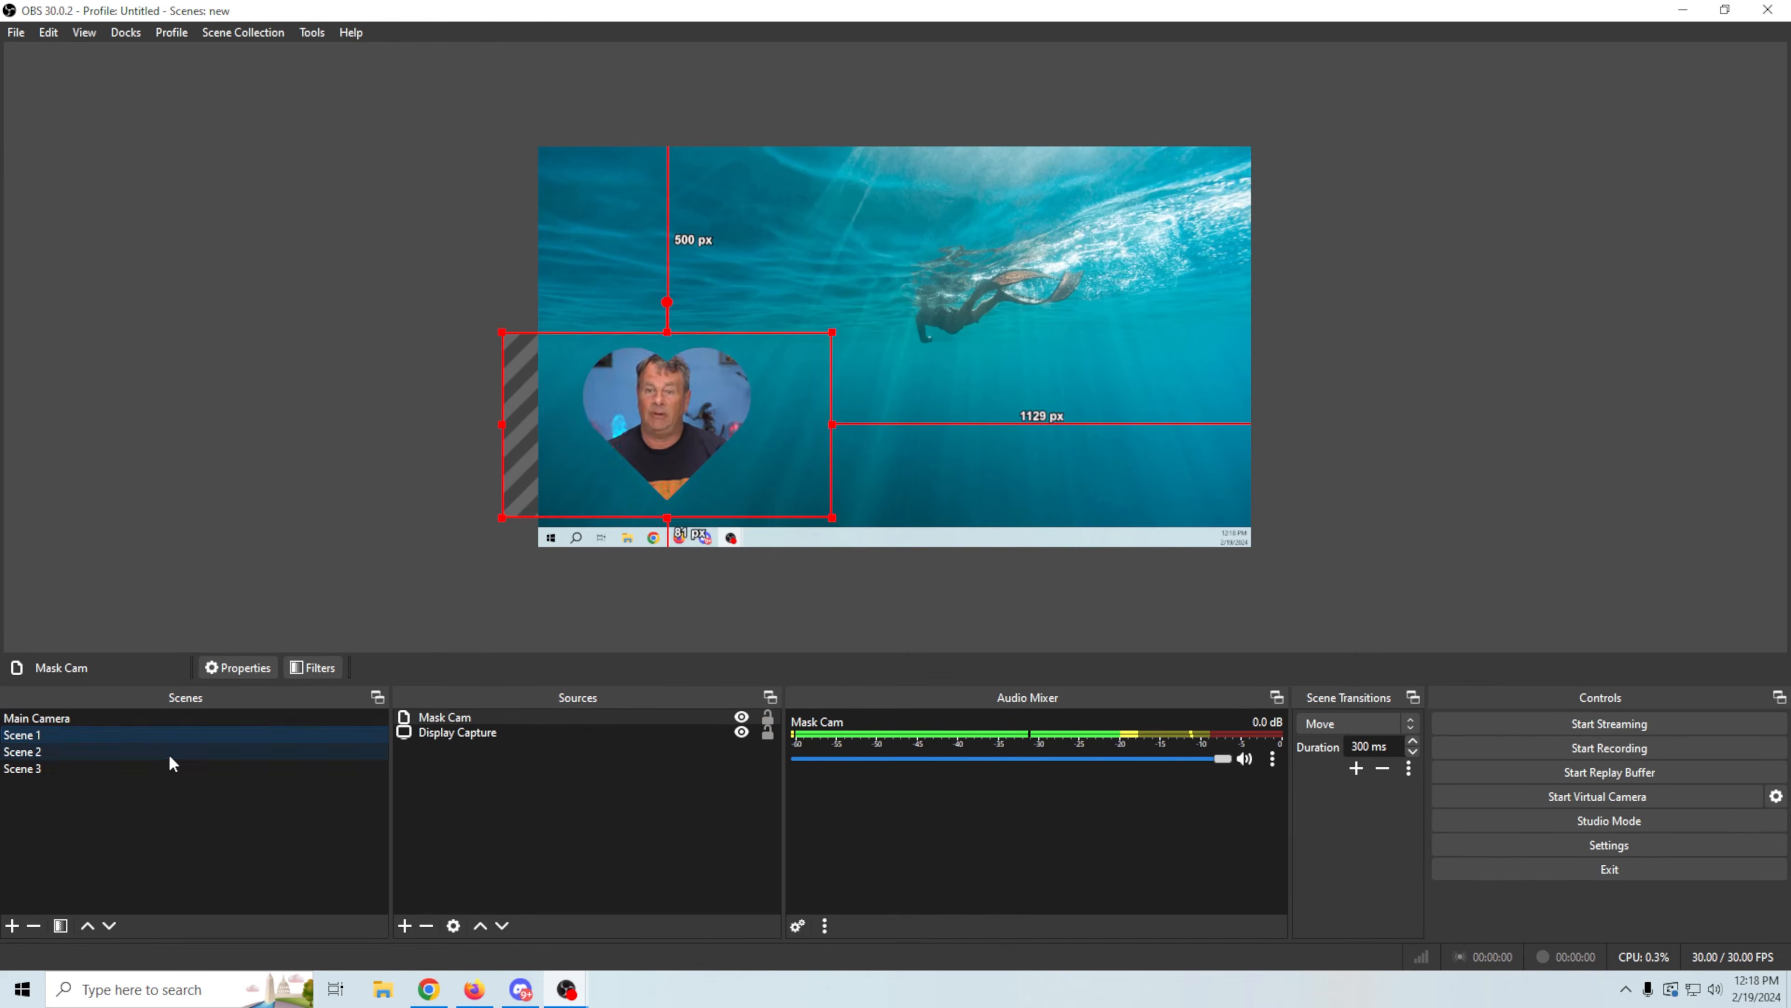
click(169, 752)
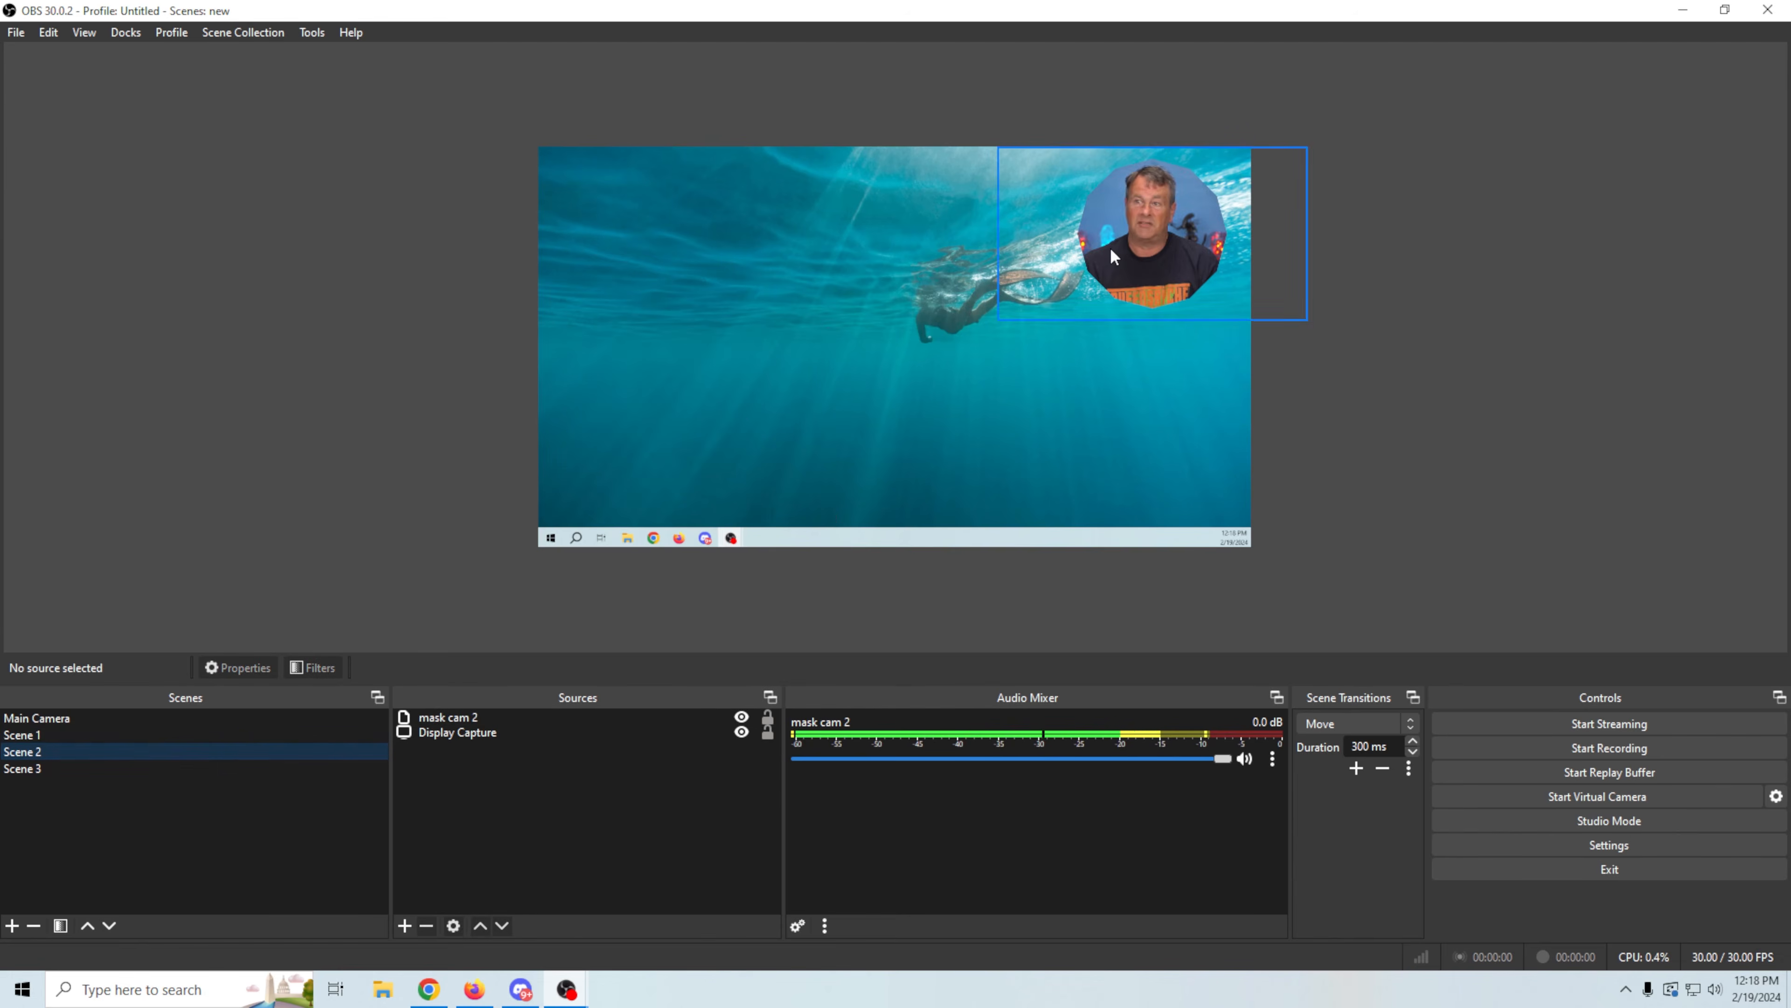
Step: Add a new scene named "Dynamic mask" after Scene 3
click(78, 768)
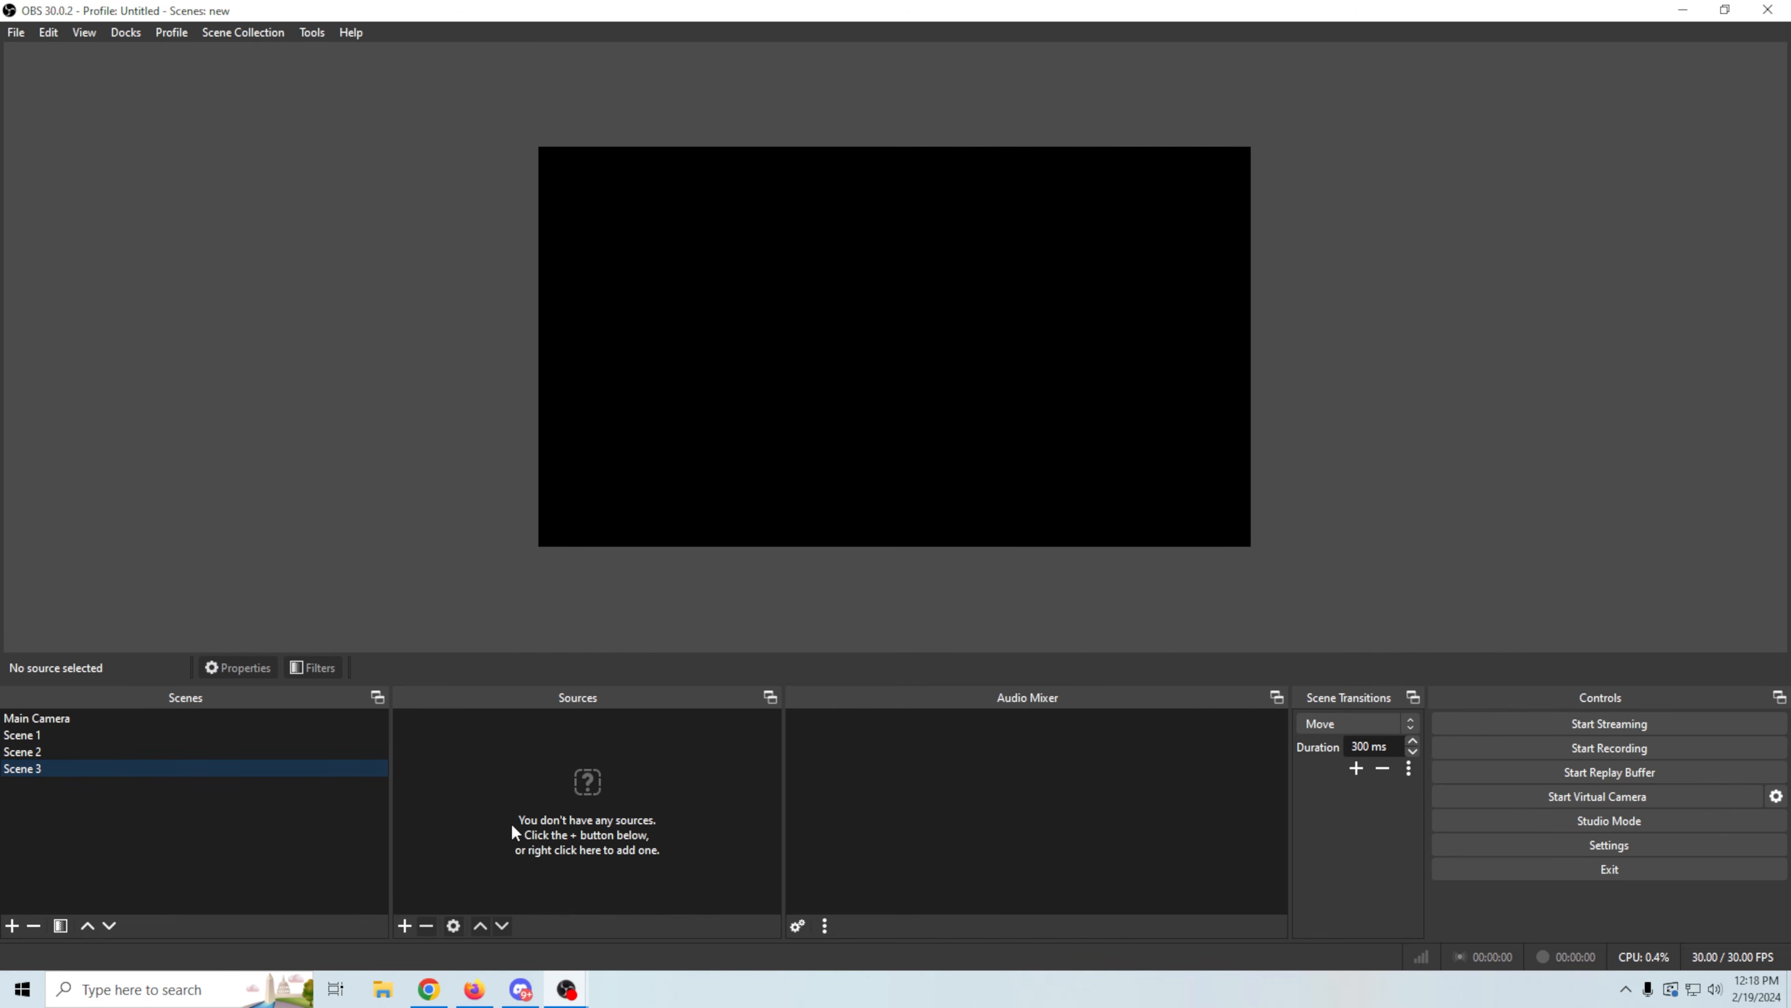
click(12, 925)
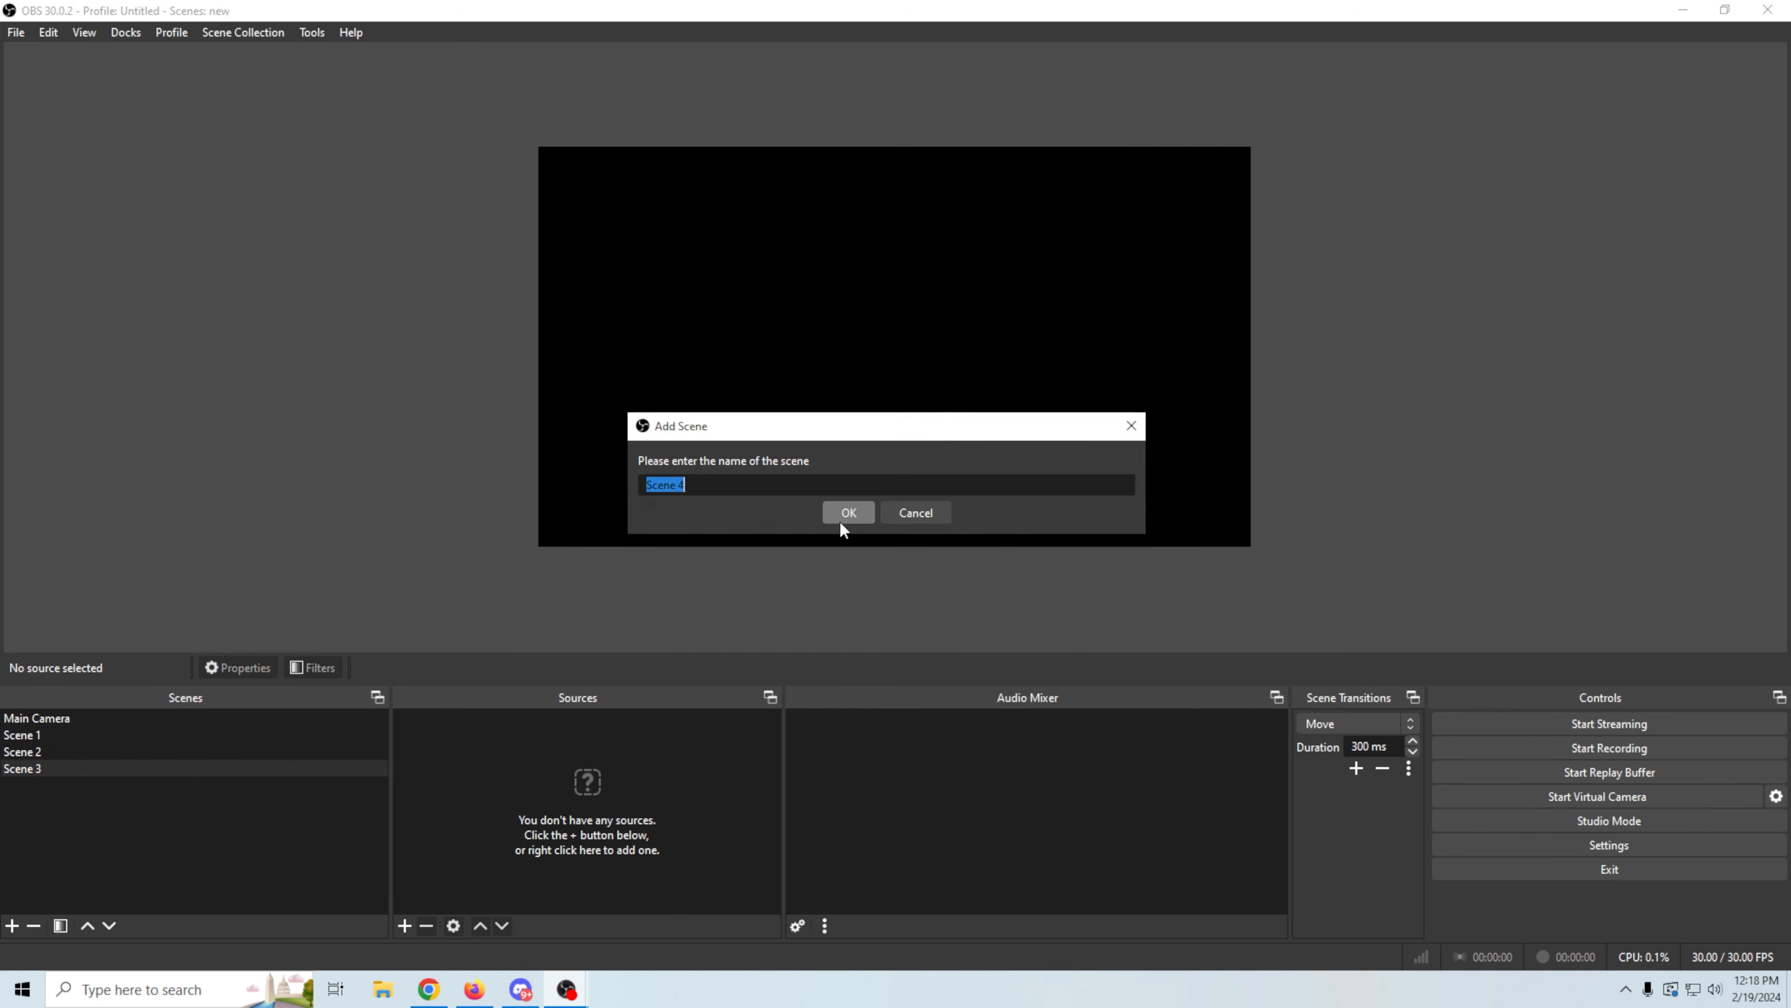
text(di)
key(BackSpace)
key(BackSpace)
text(Dynamic mask)
click(850, 512)
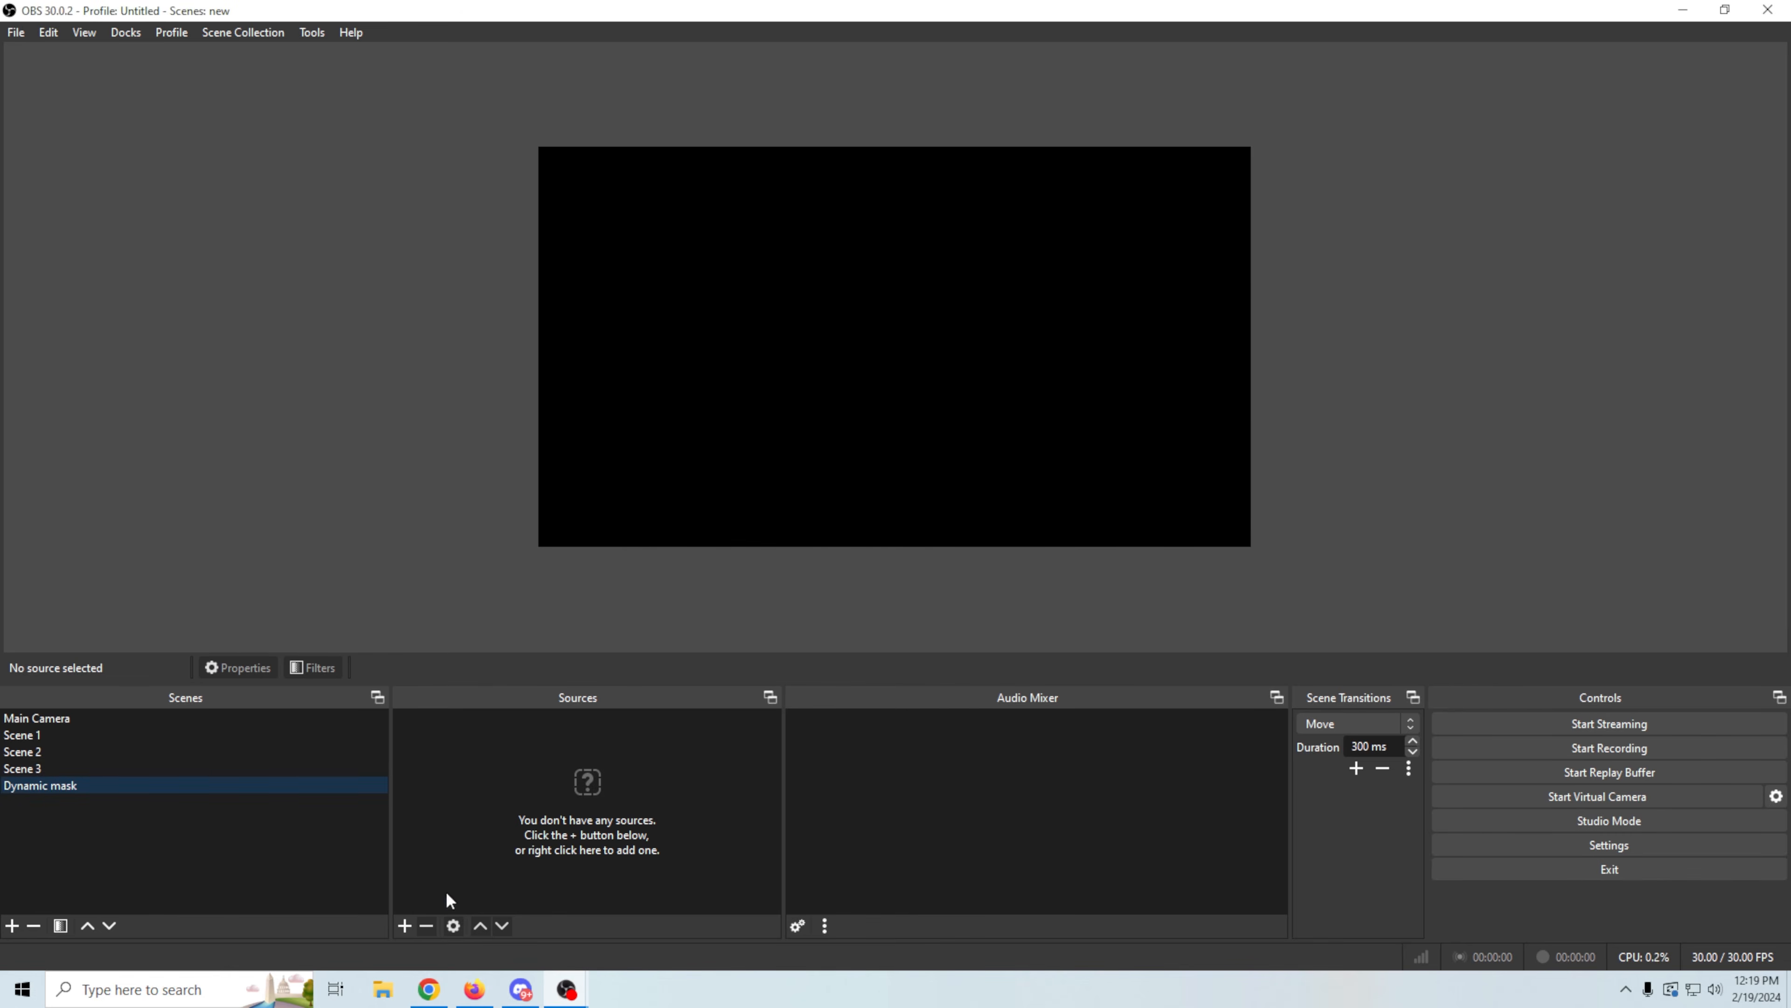
Step: Add a Media Source named "mask" to the Dynamic mask scene
click(404, 926)
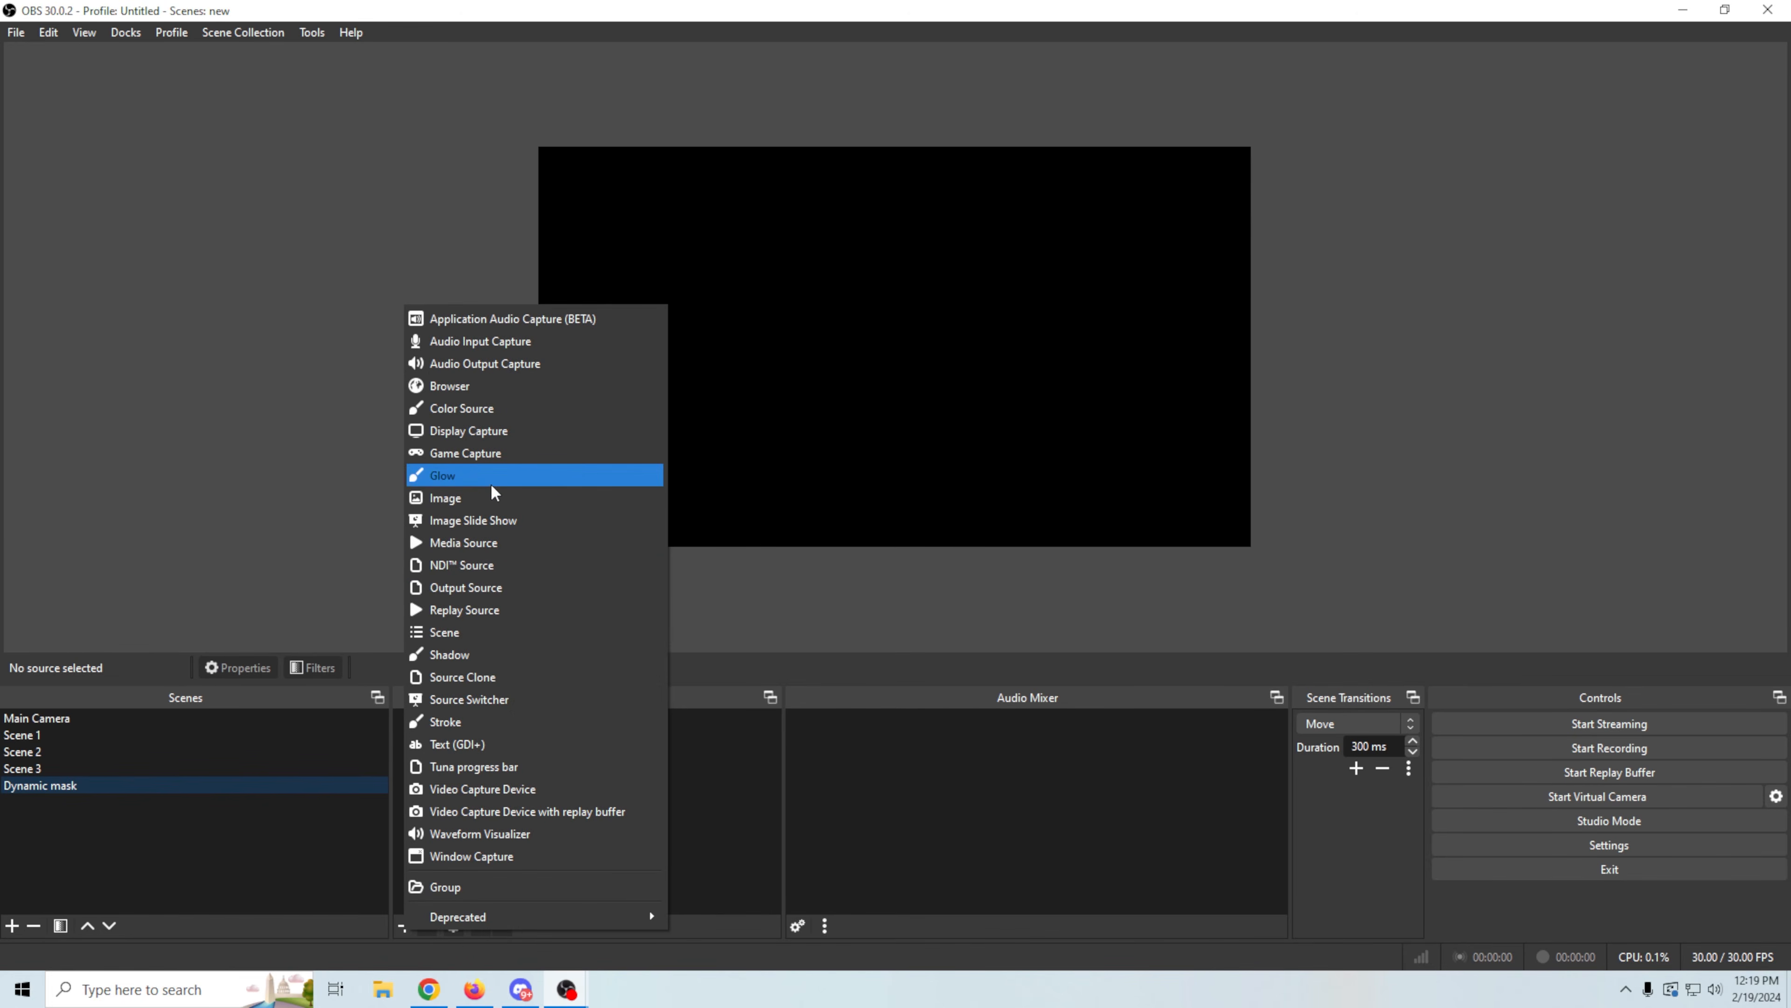
click(484, 542)
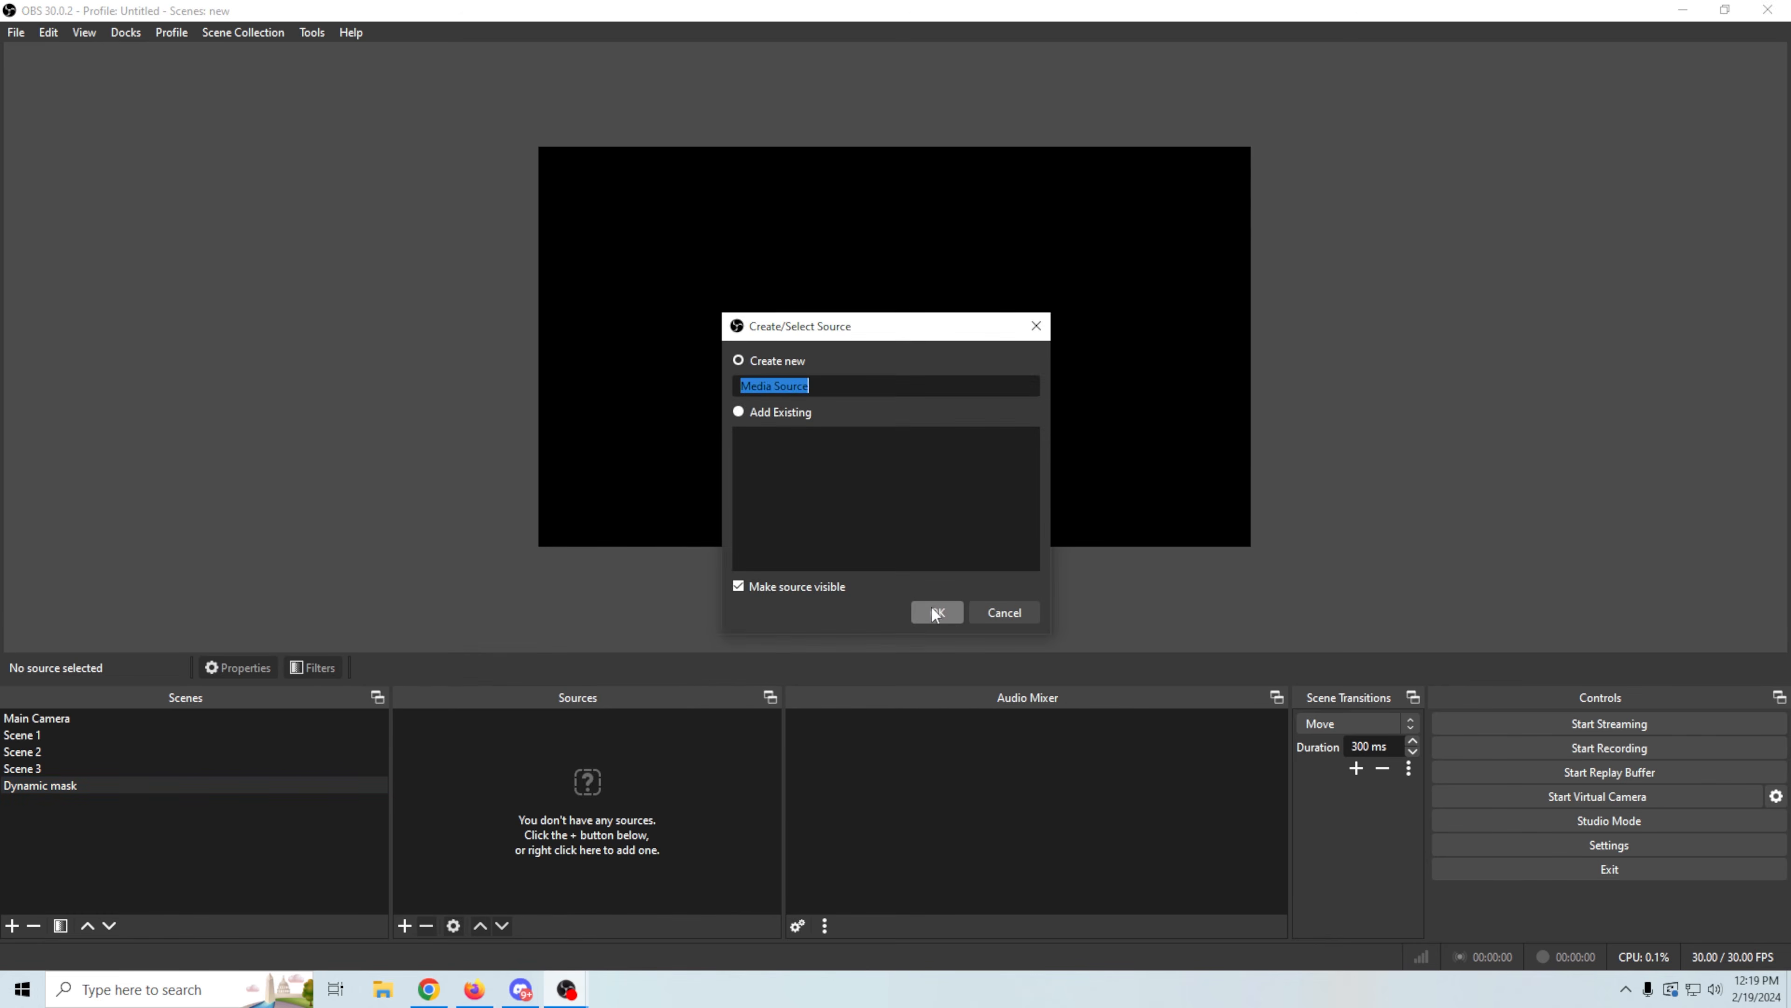
text(mask)
click(931, 608)
Step: Load "Cloud Mask 1 min_VP9" from the Current Live Streaming Assets Masks folder into the mask source and enable looping
click(1174, 522)
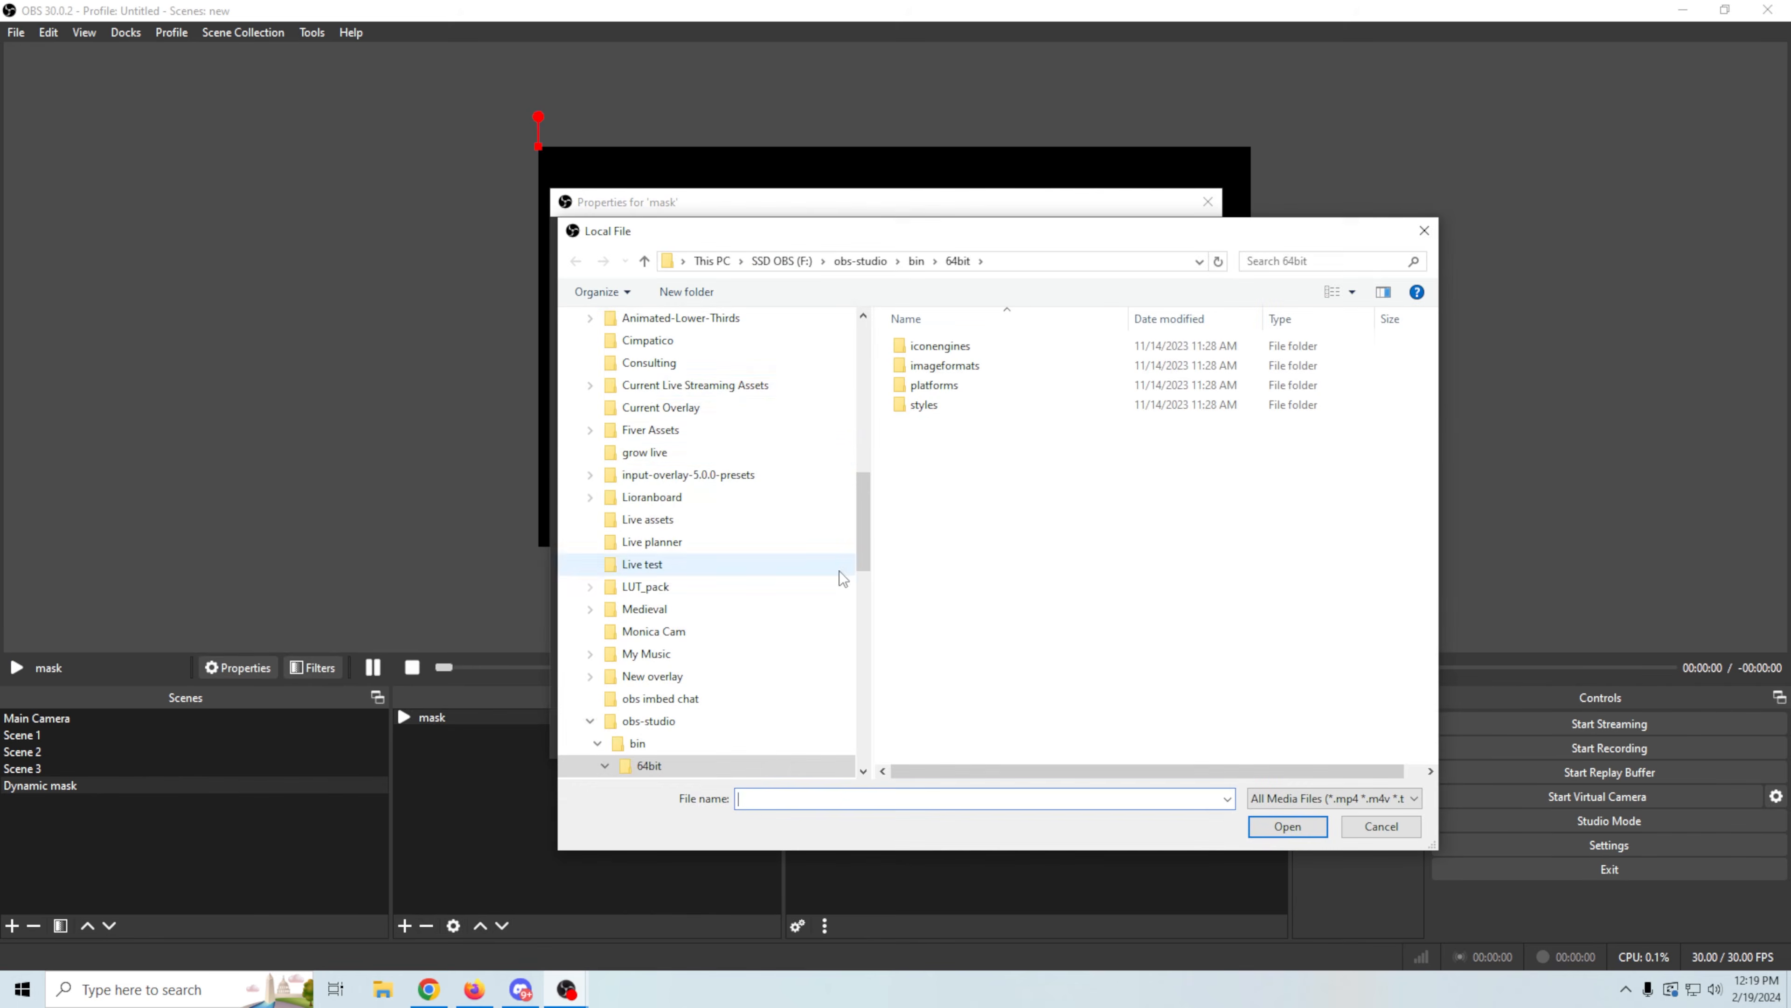
click(732, 388)
double_click(987, 484)
click(937, 370)
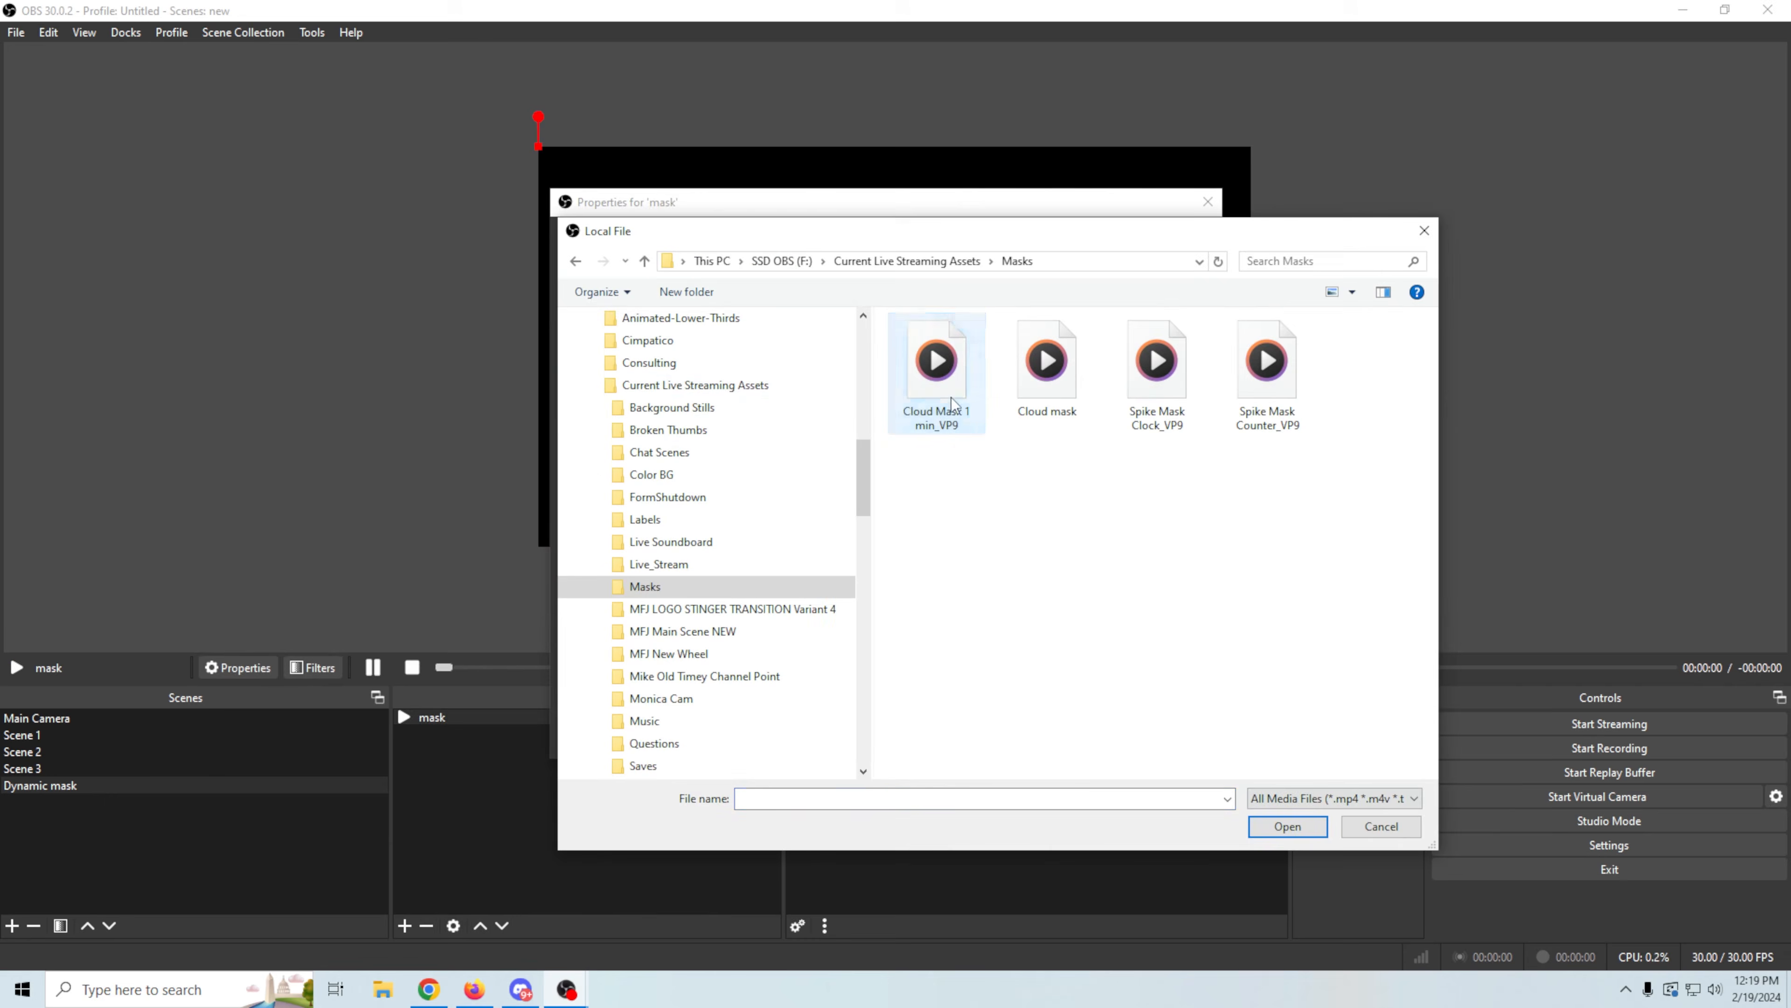
click(1289, 829)
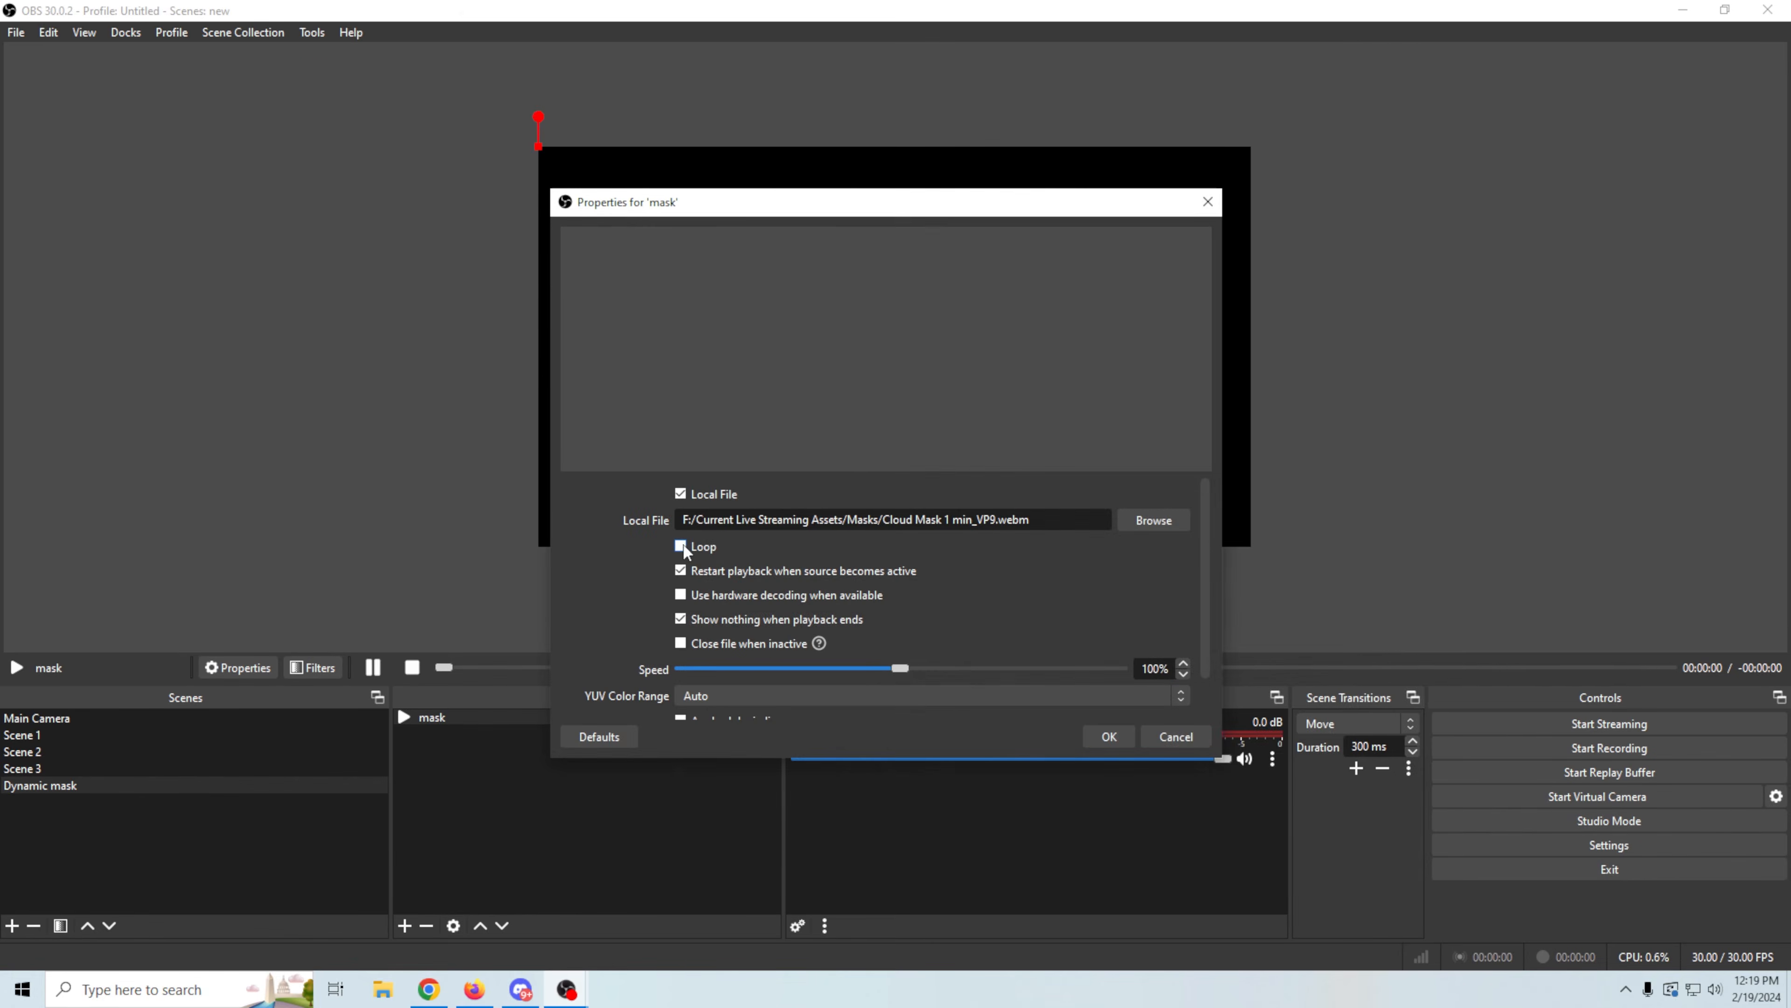
click(682, 547)
click(1111, 737)
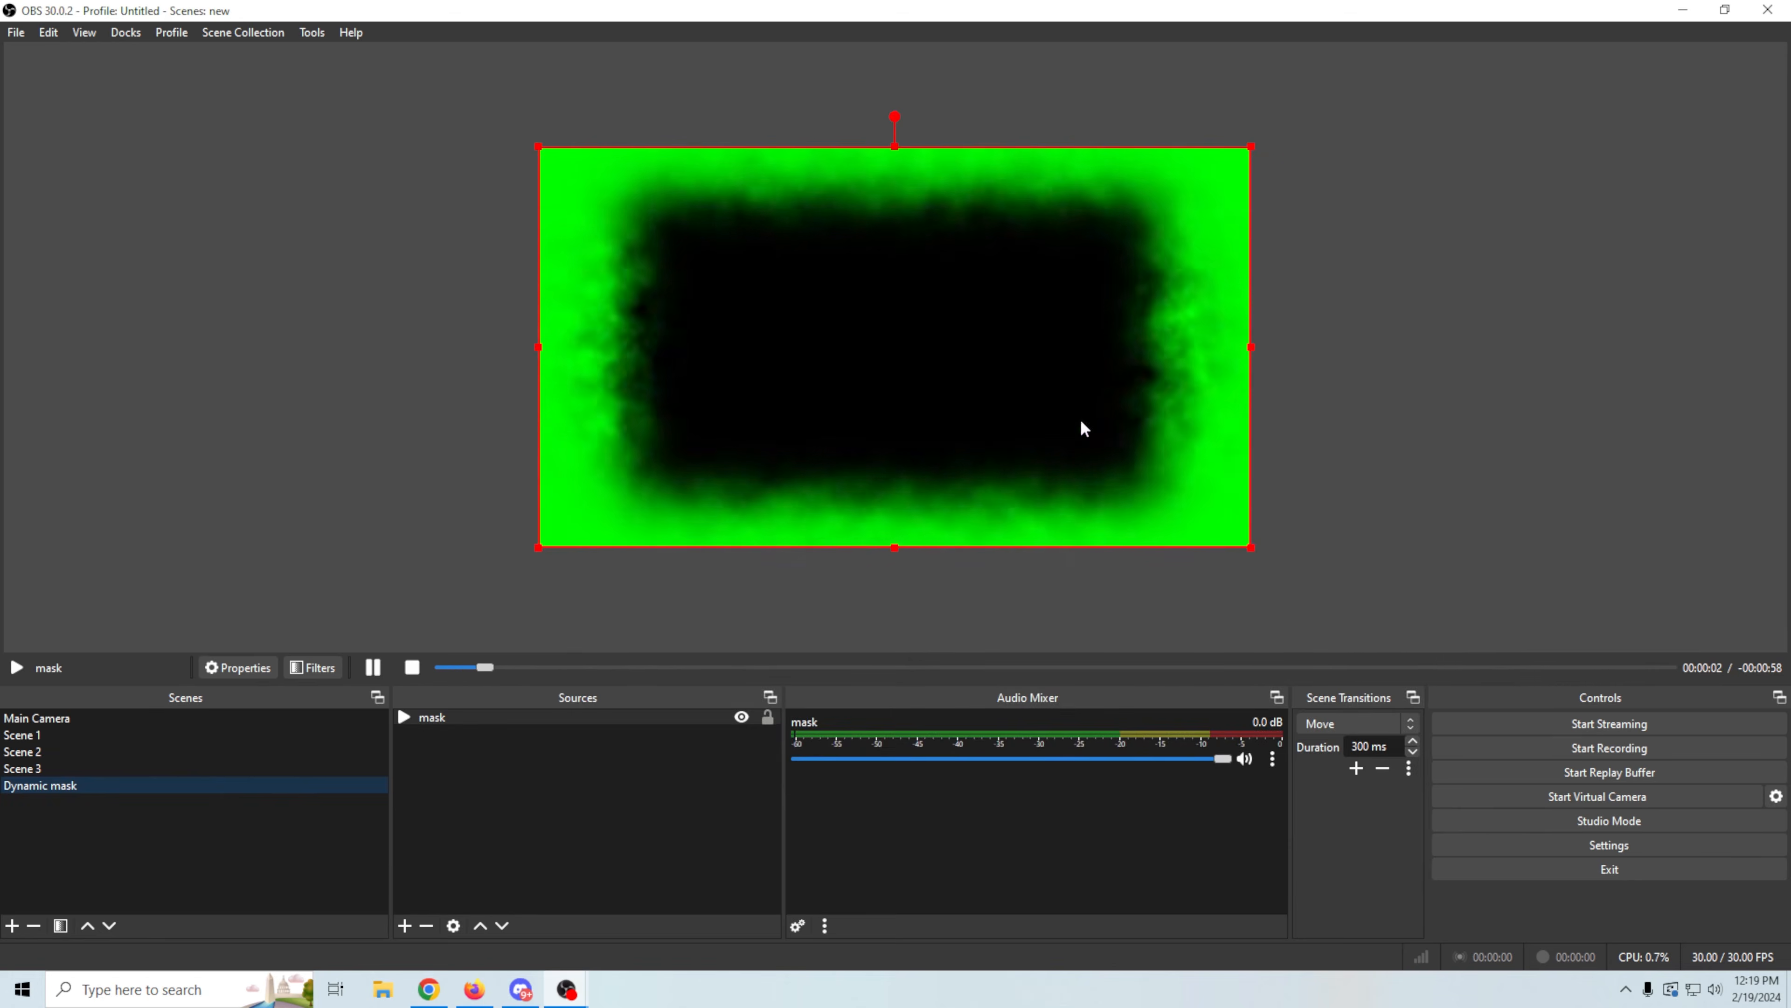
Step: Add a Chroma Key filter with the default green key to the mask source and close the filters
right_click(519, 713)
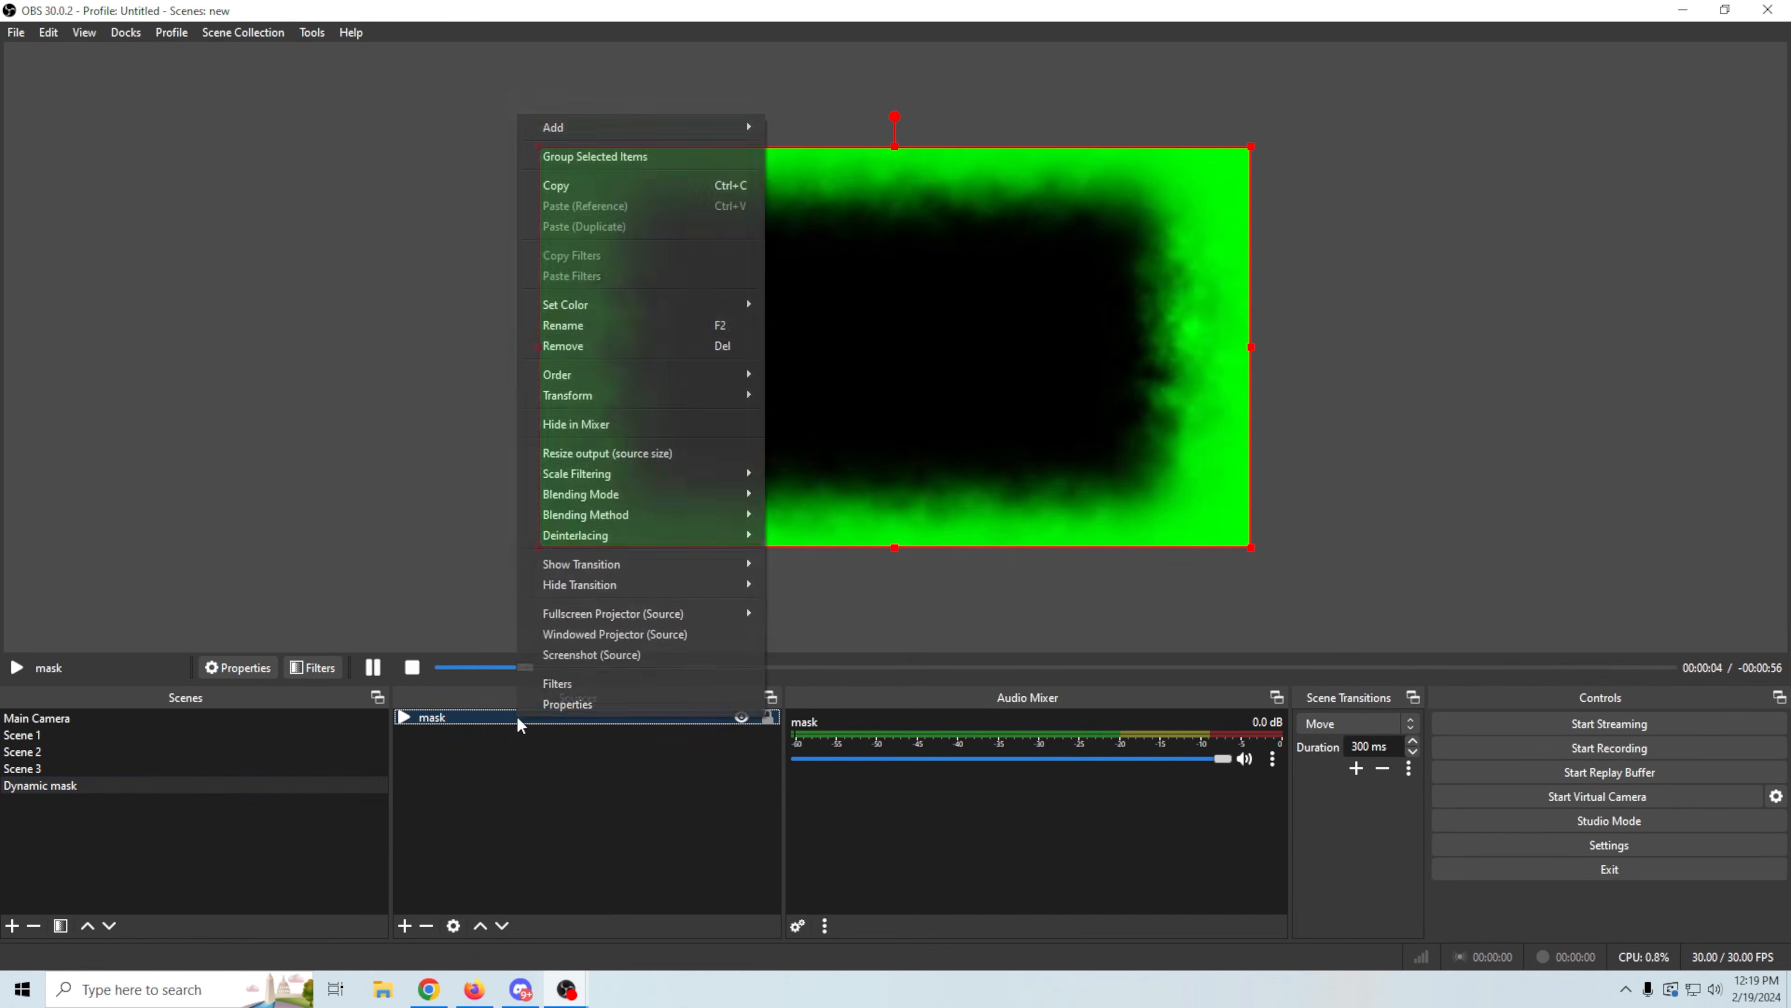
click(557, 682)
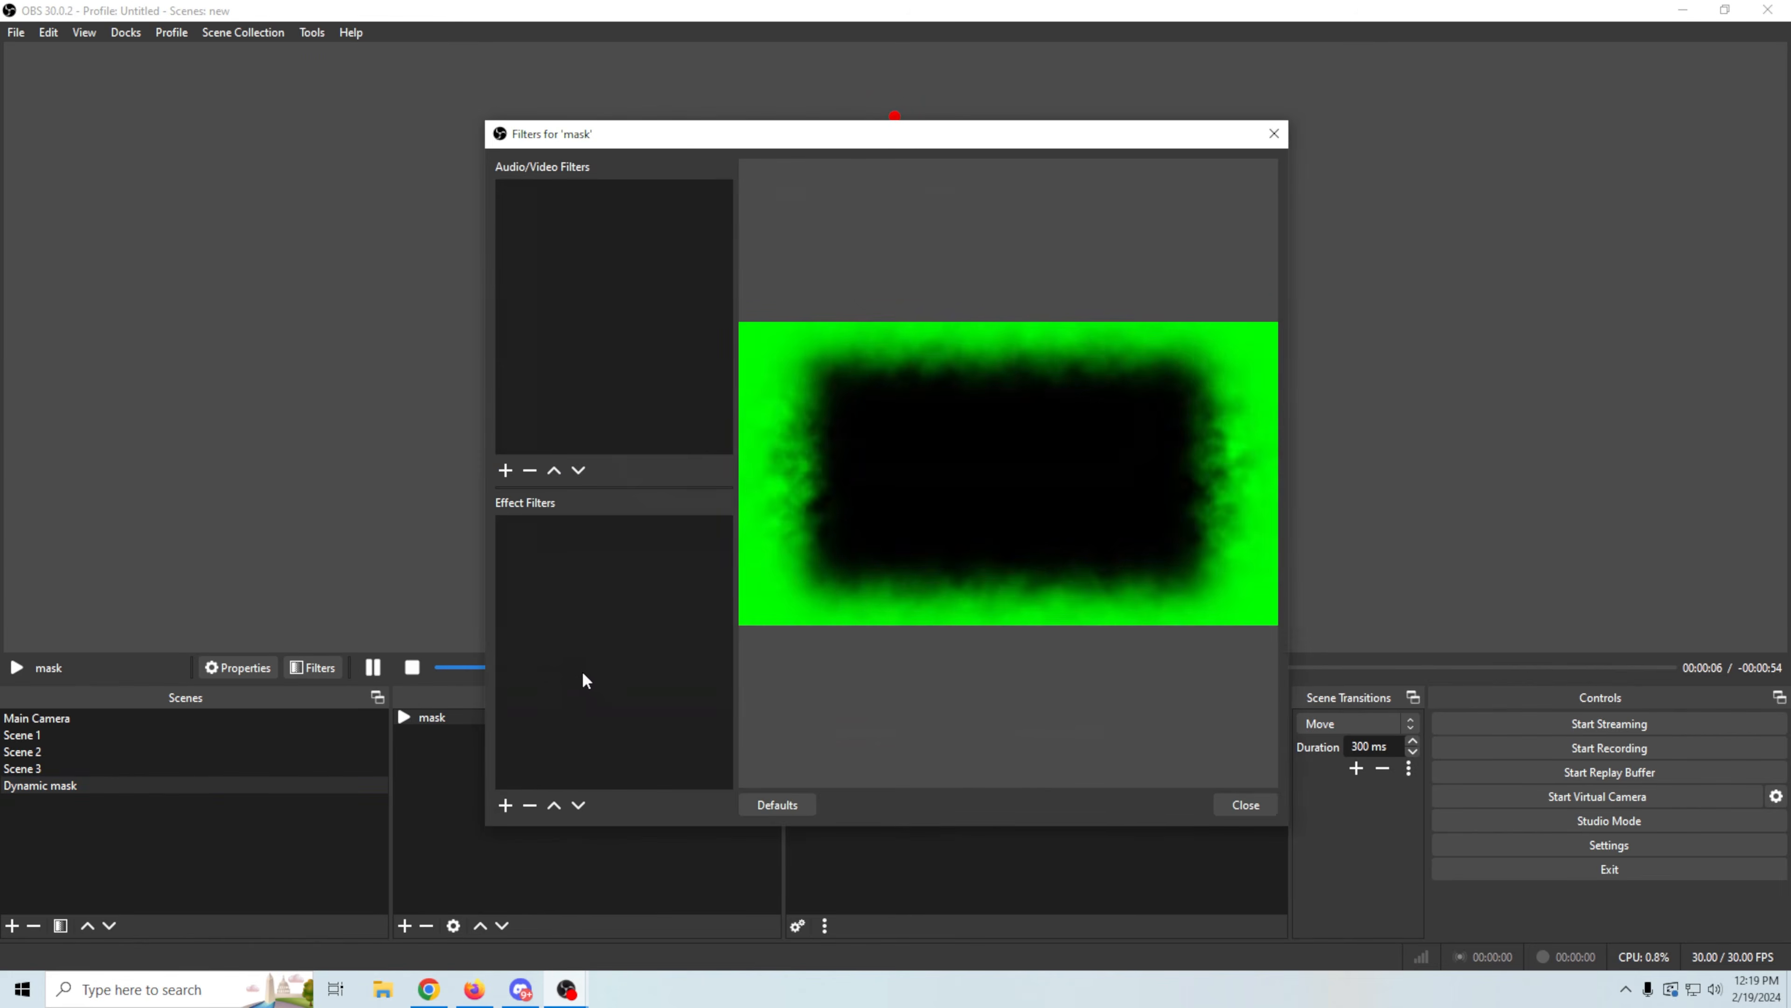
click(505, 805)
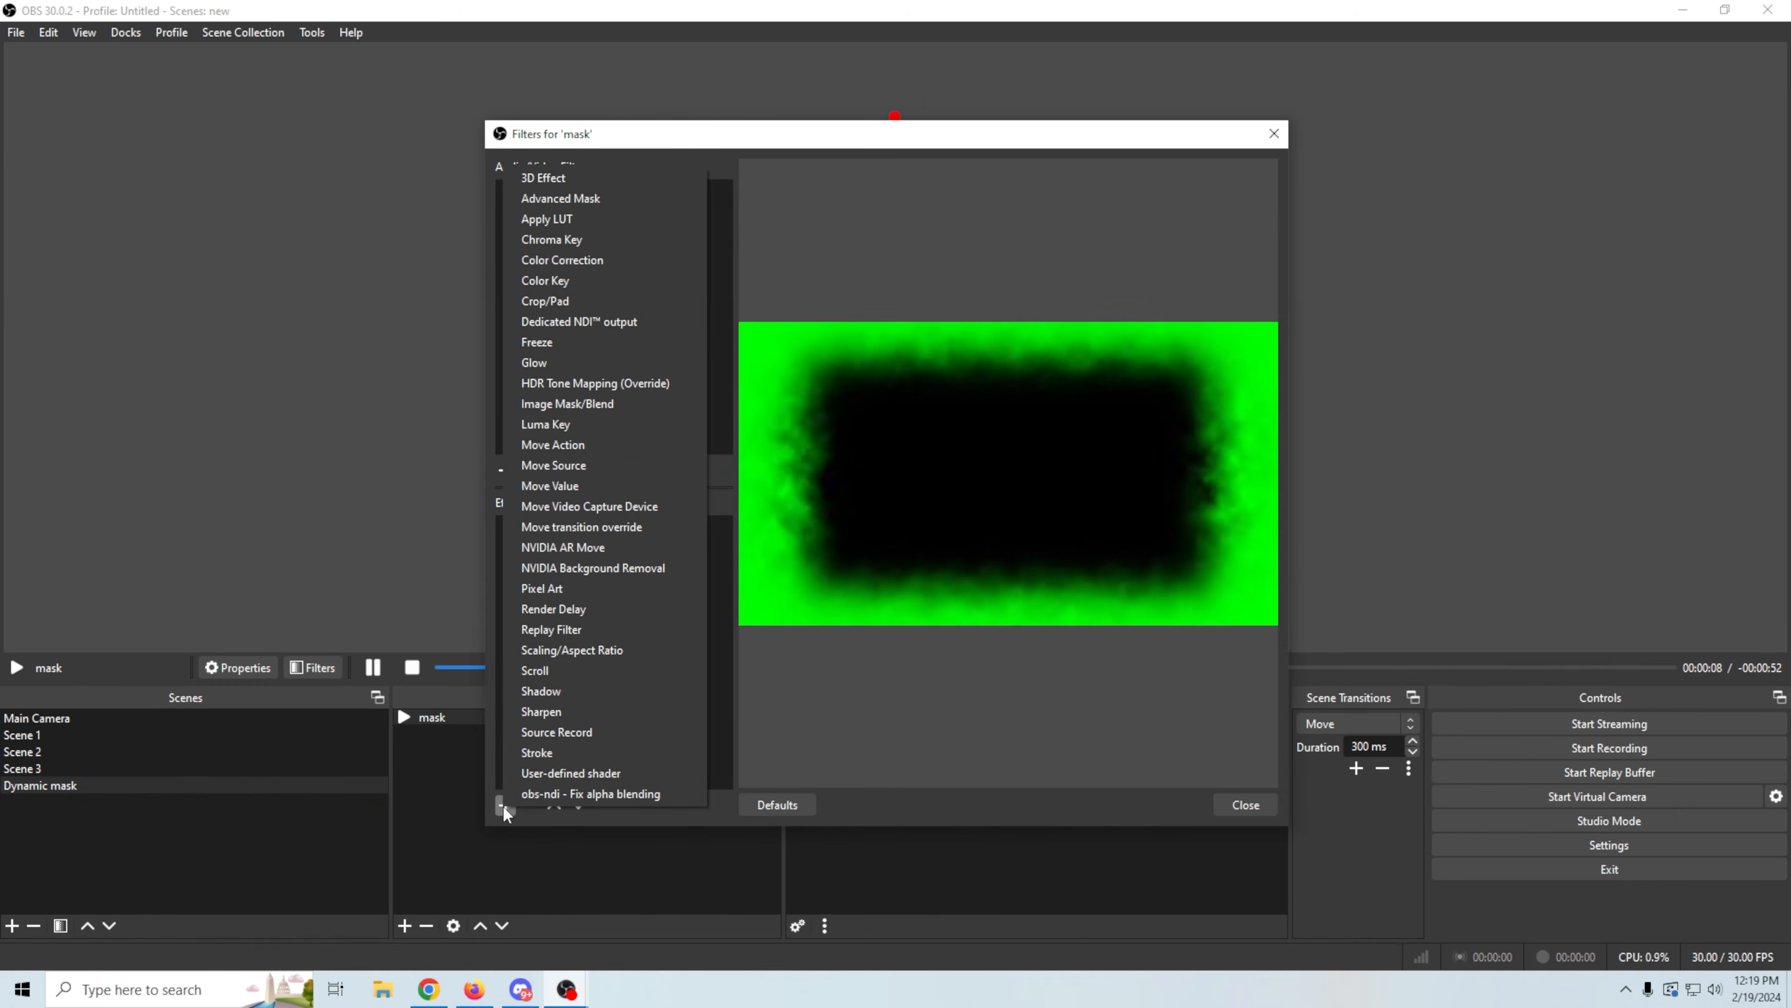
click(621, 240)
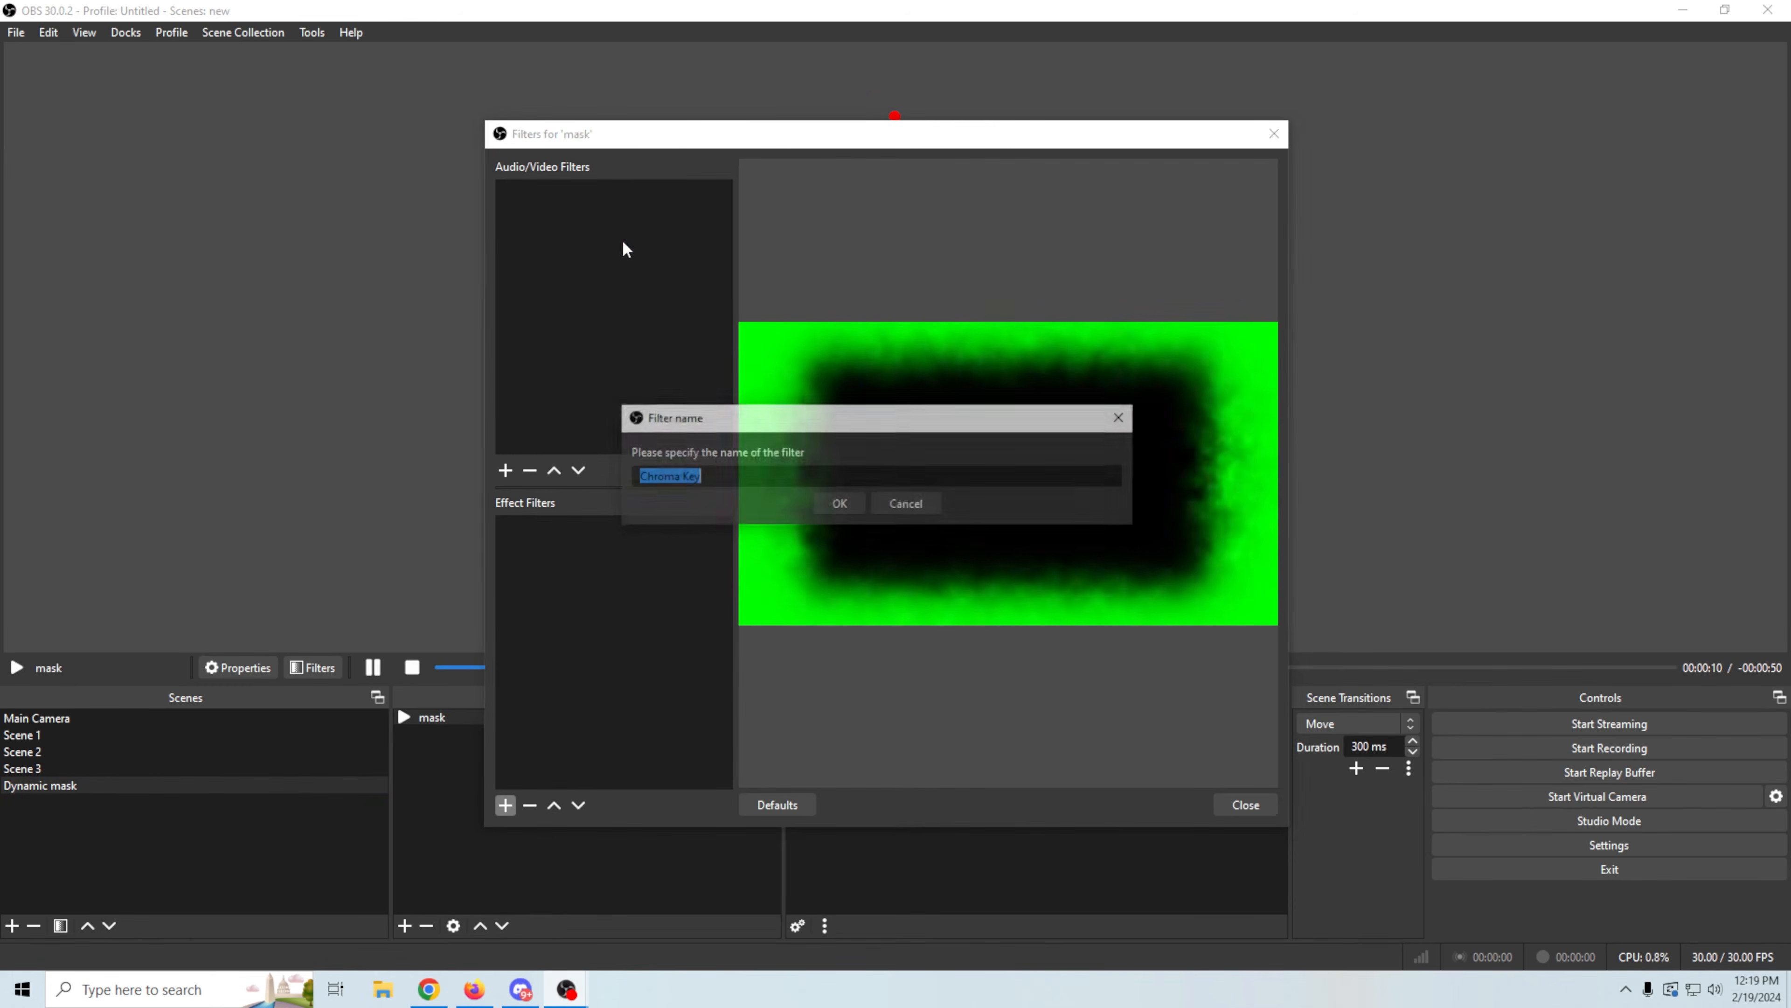
click(820, 506)
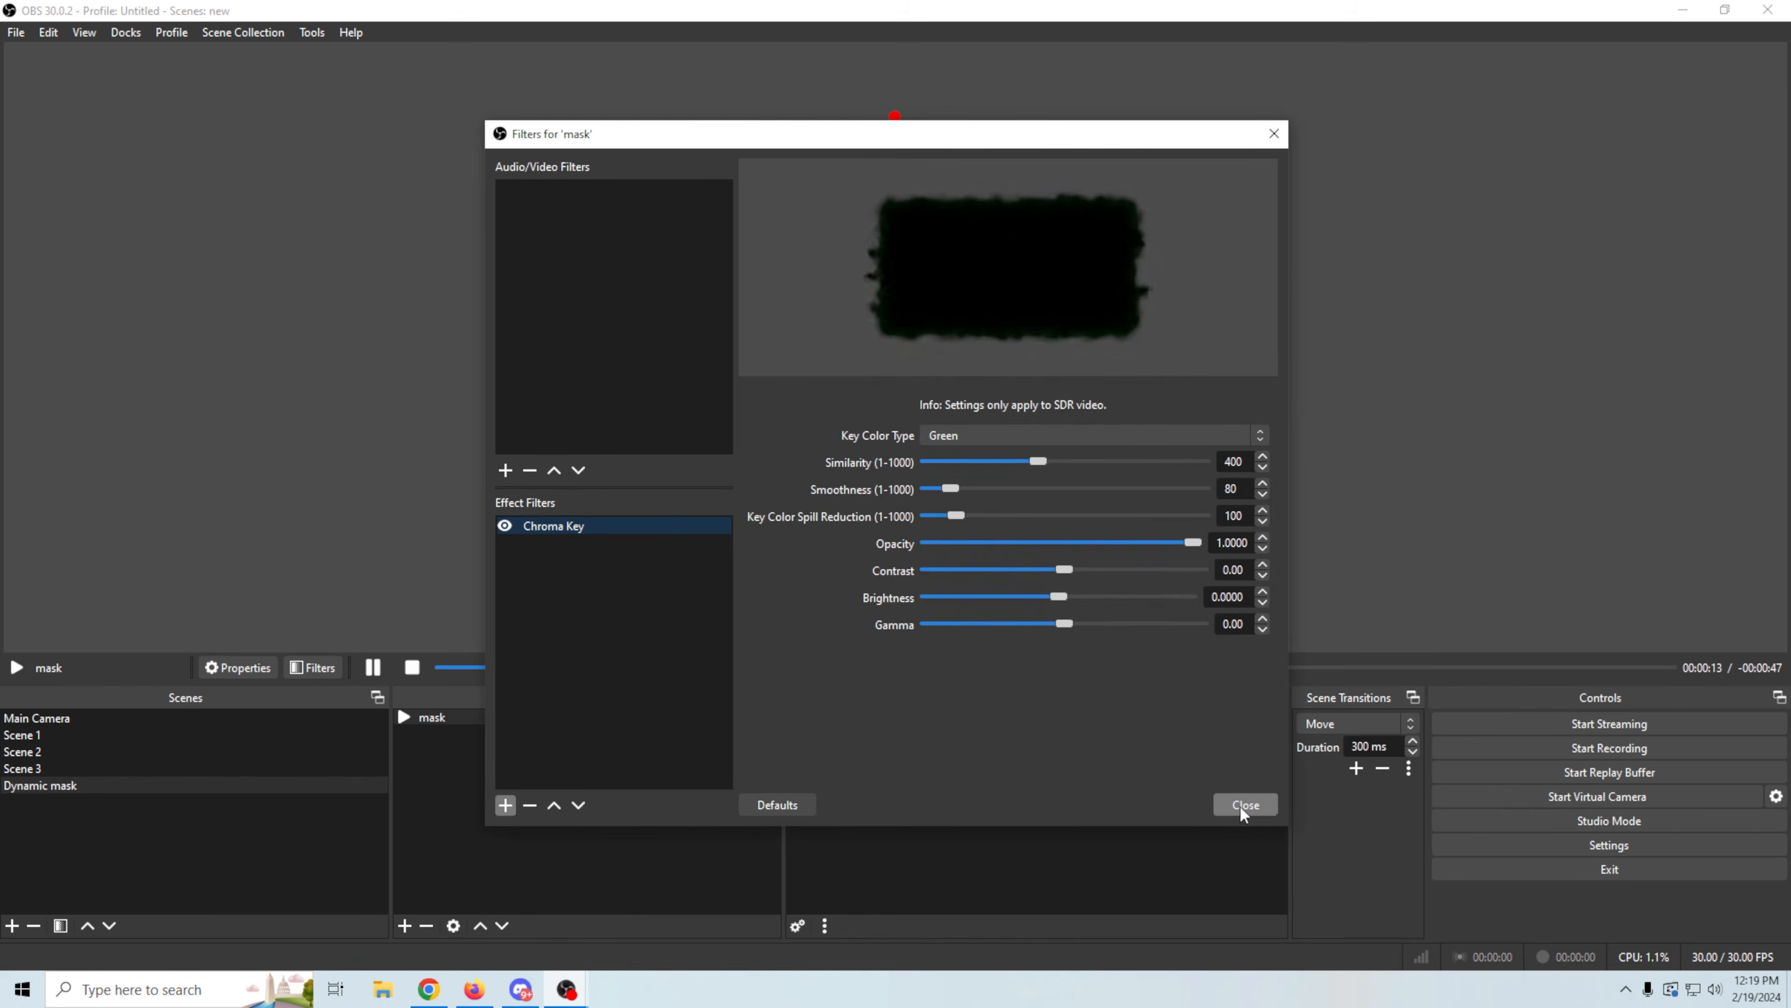
click(1240, 805)
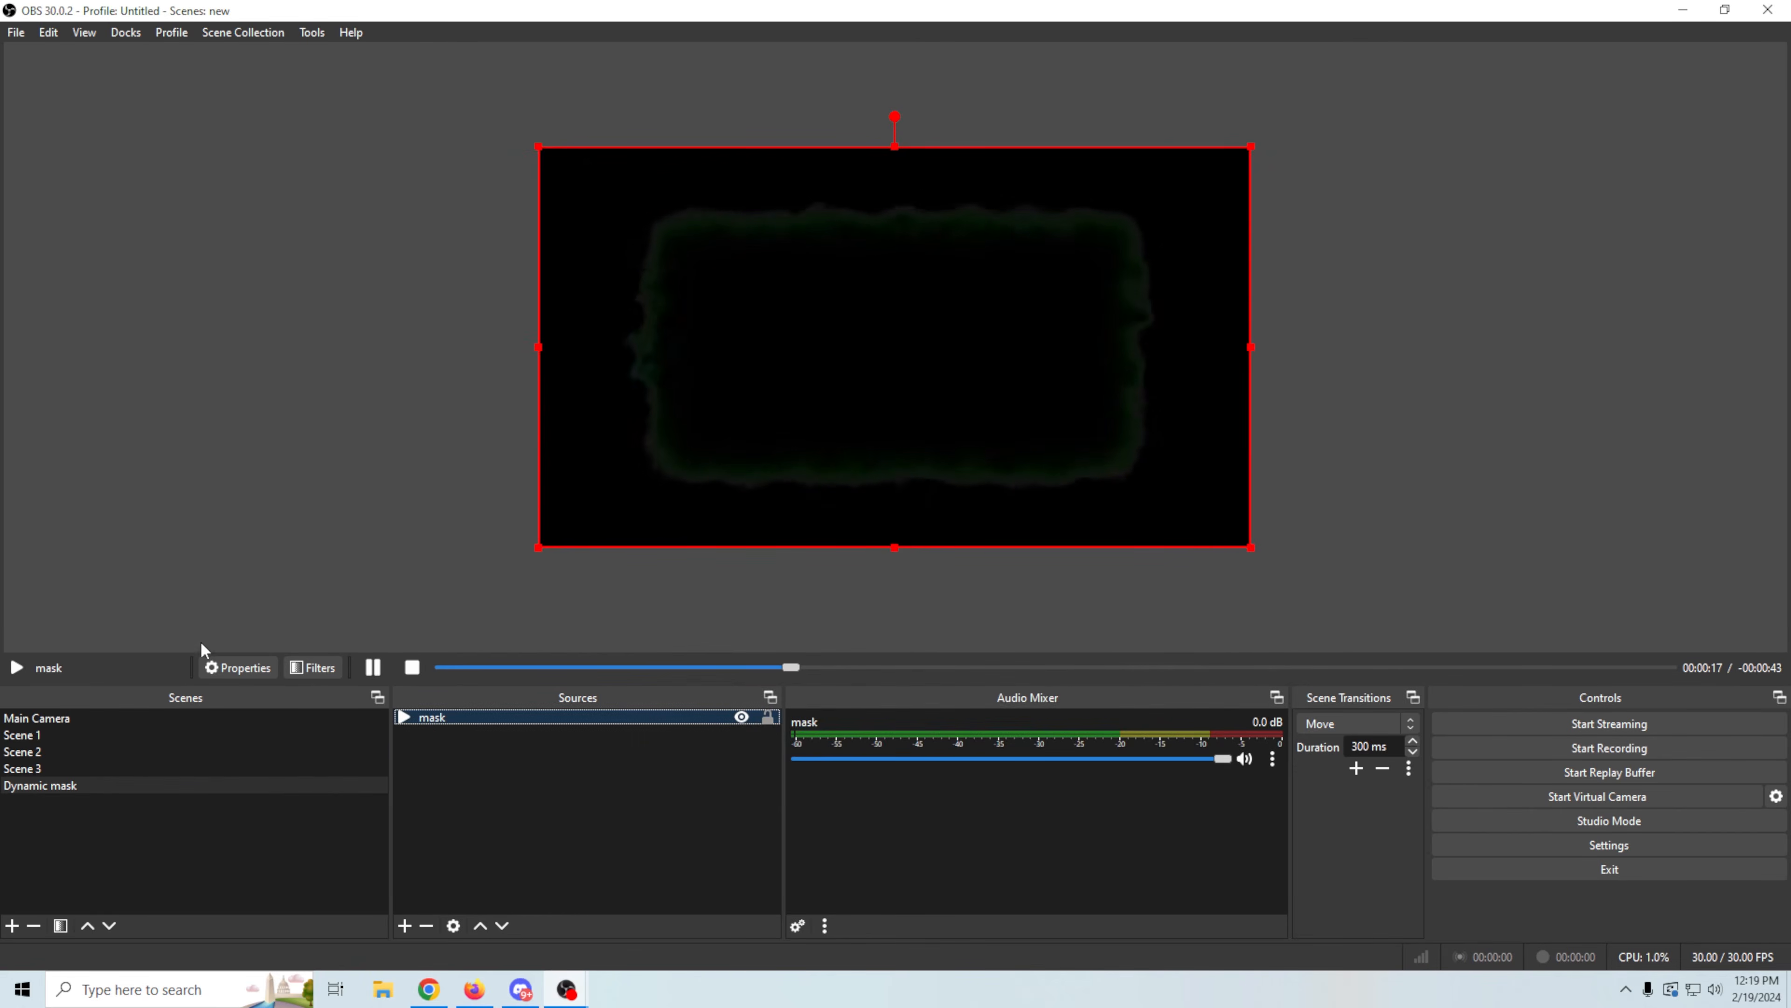
Step: Add a Source Clone named "Cloud cam" to Scene 3 that clones the Video Capture Device
click(91, 766)
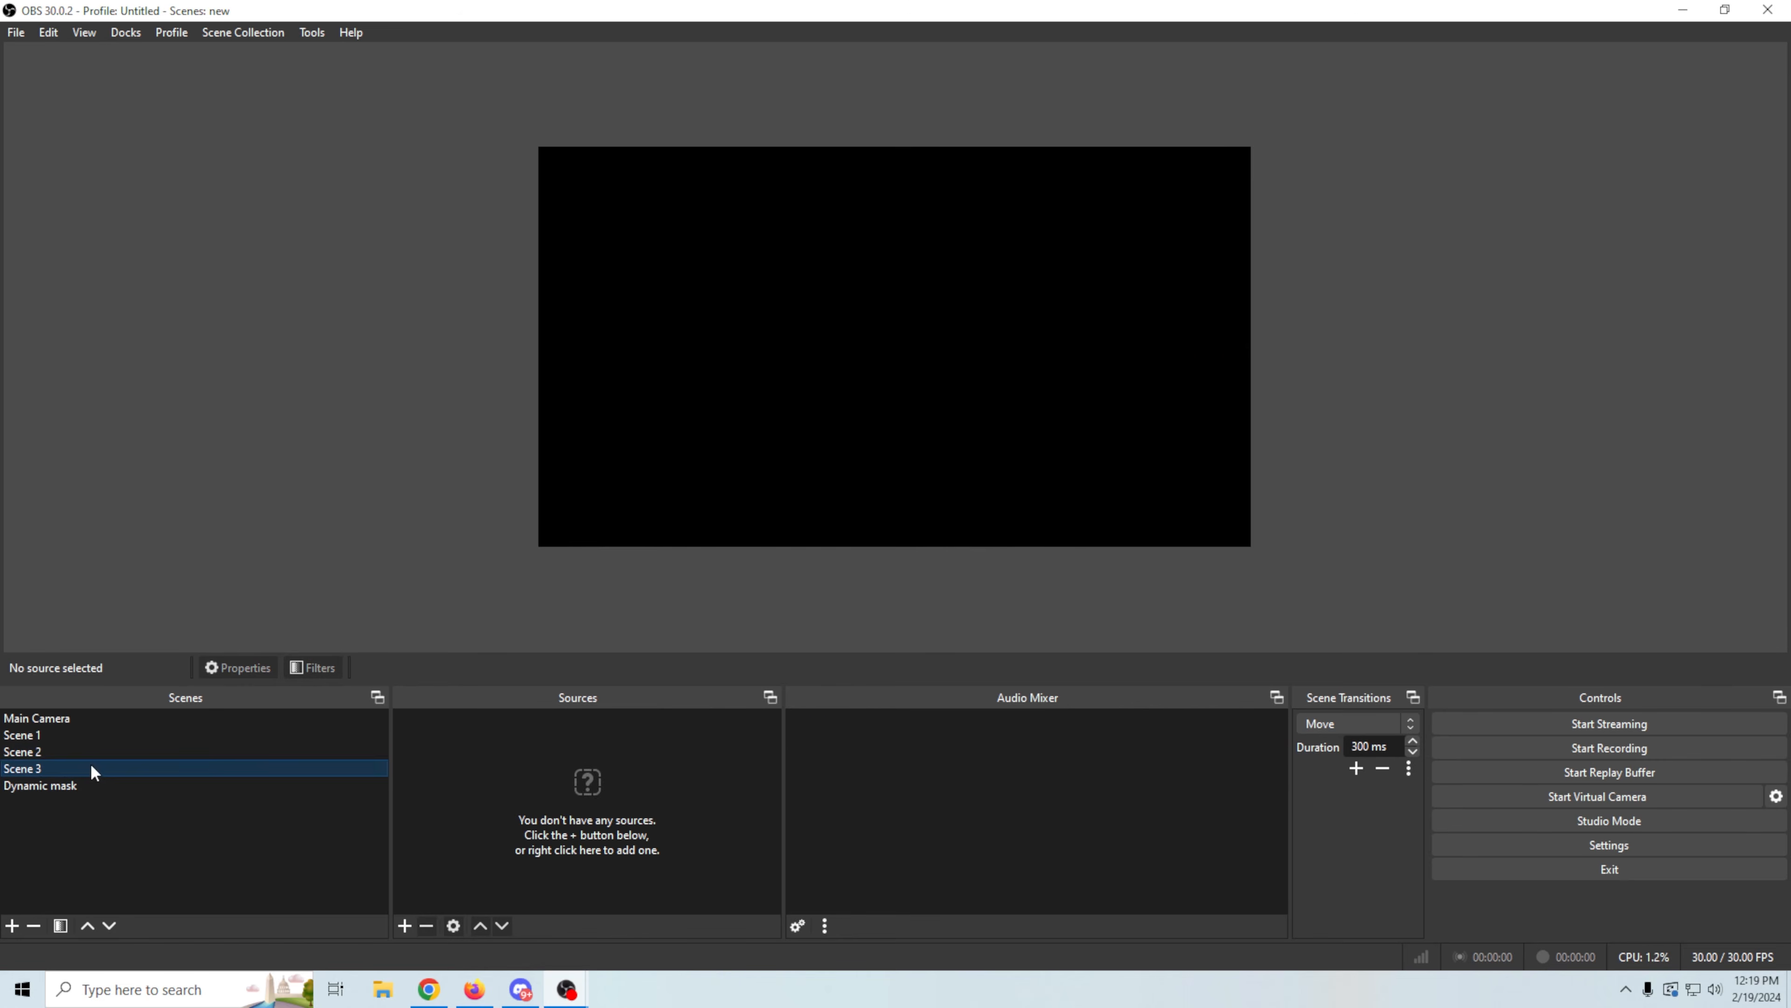
click(405, 926)
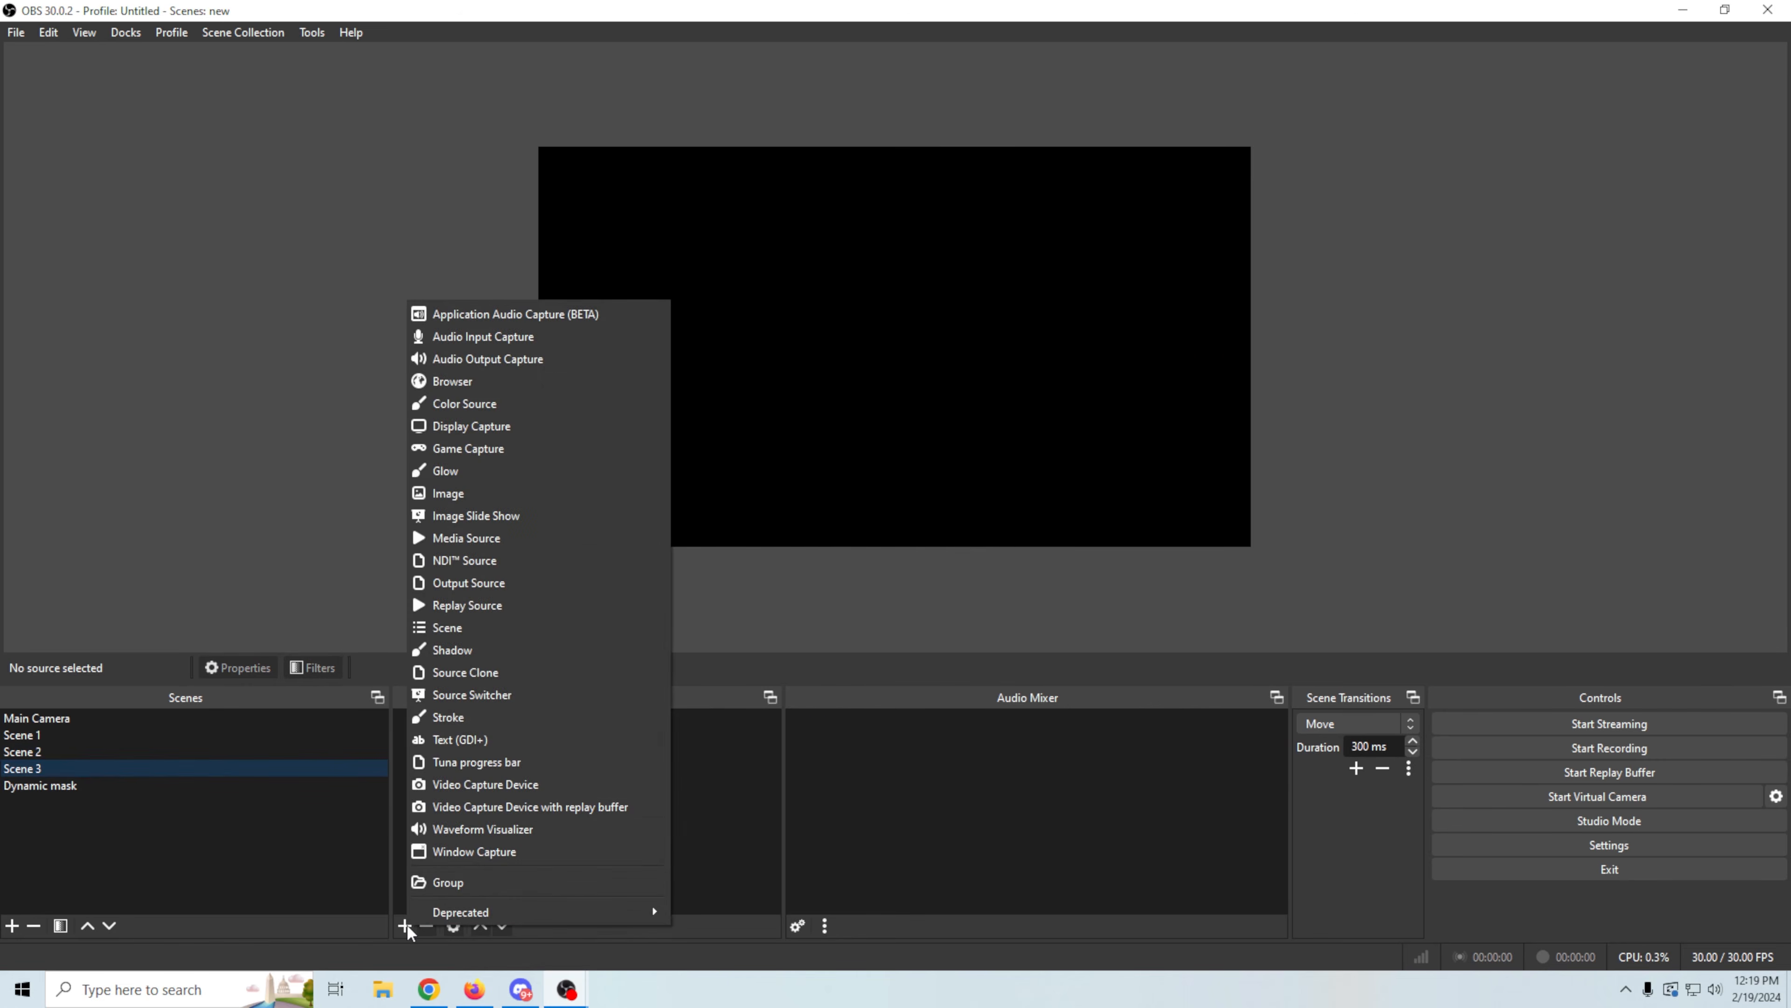
click(466, 672)
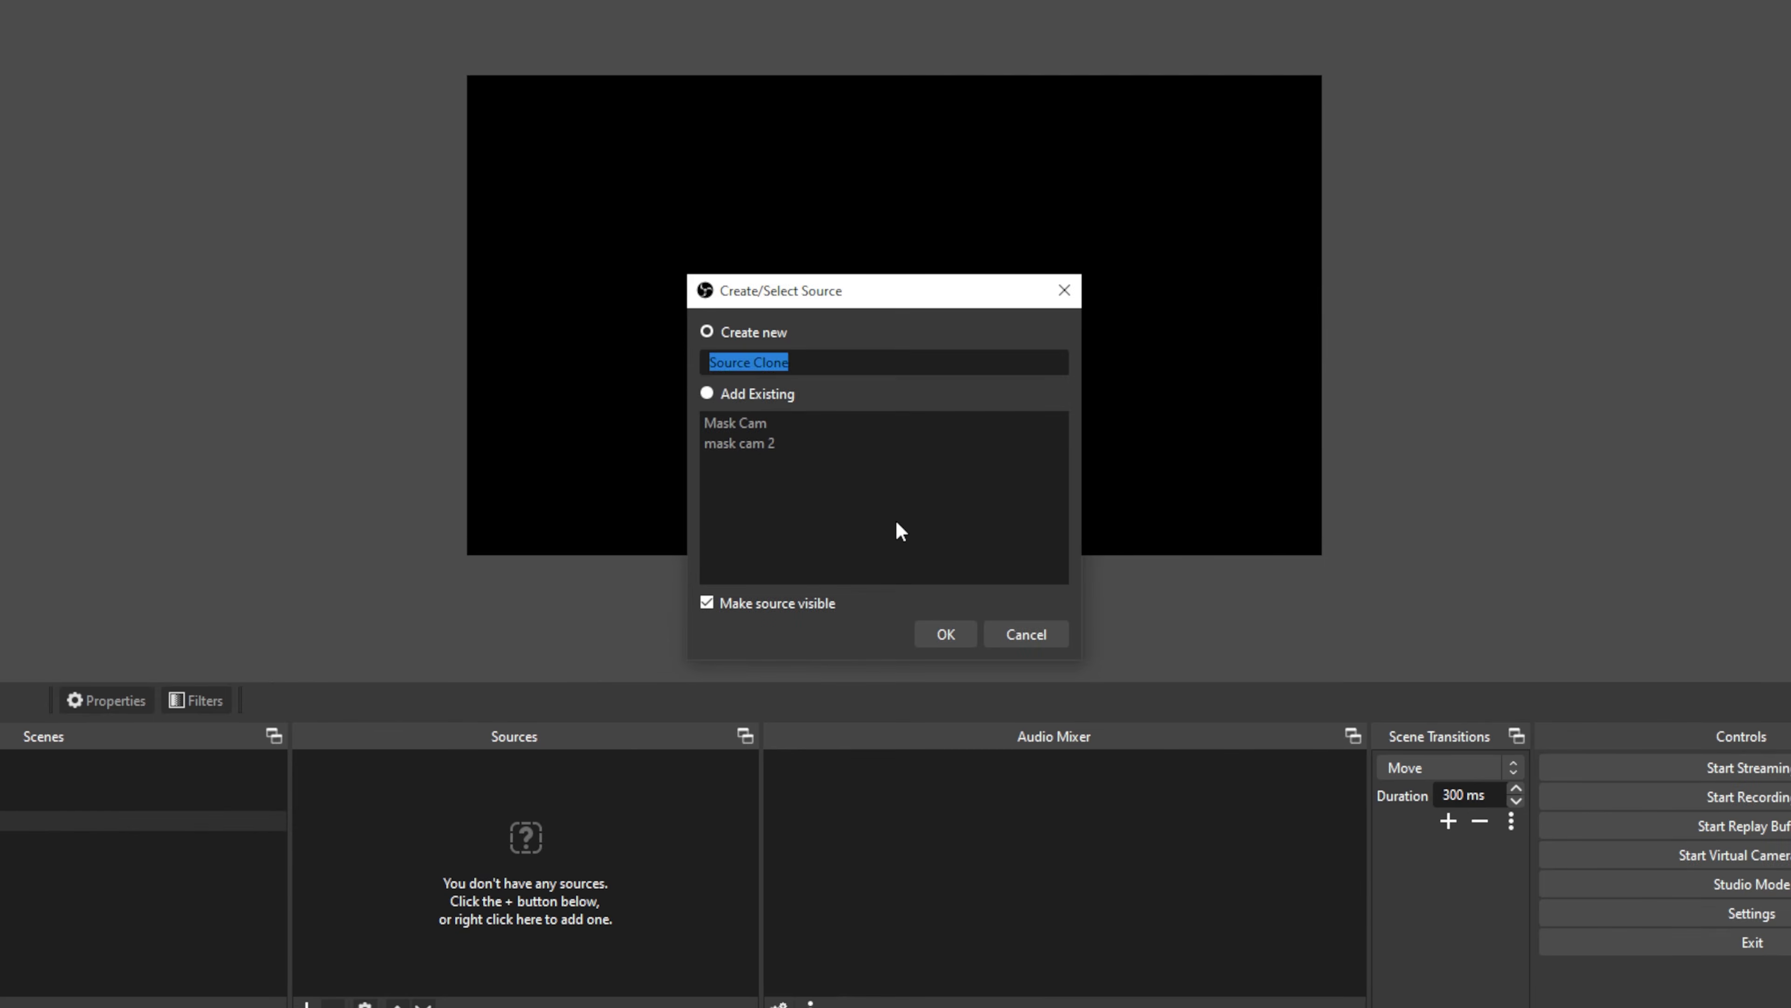
text(Cloud cam)
click(949, 633)
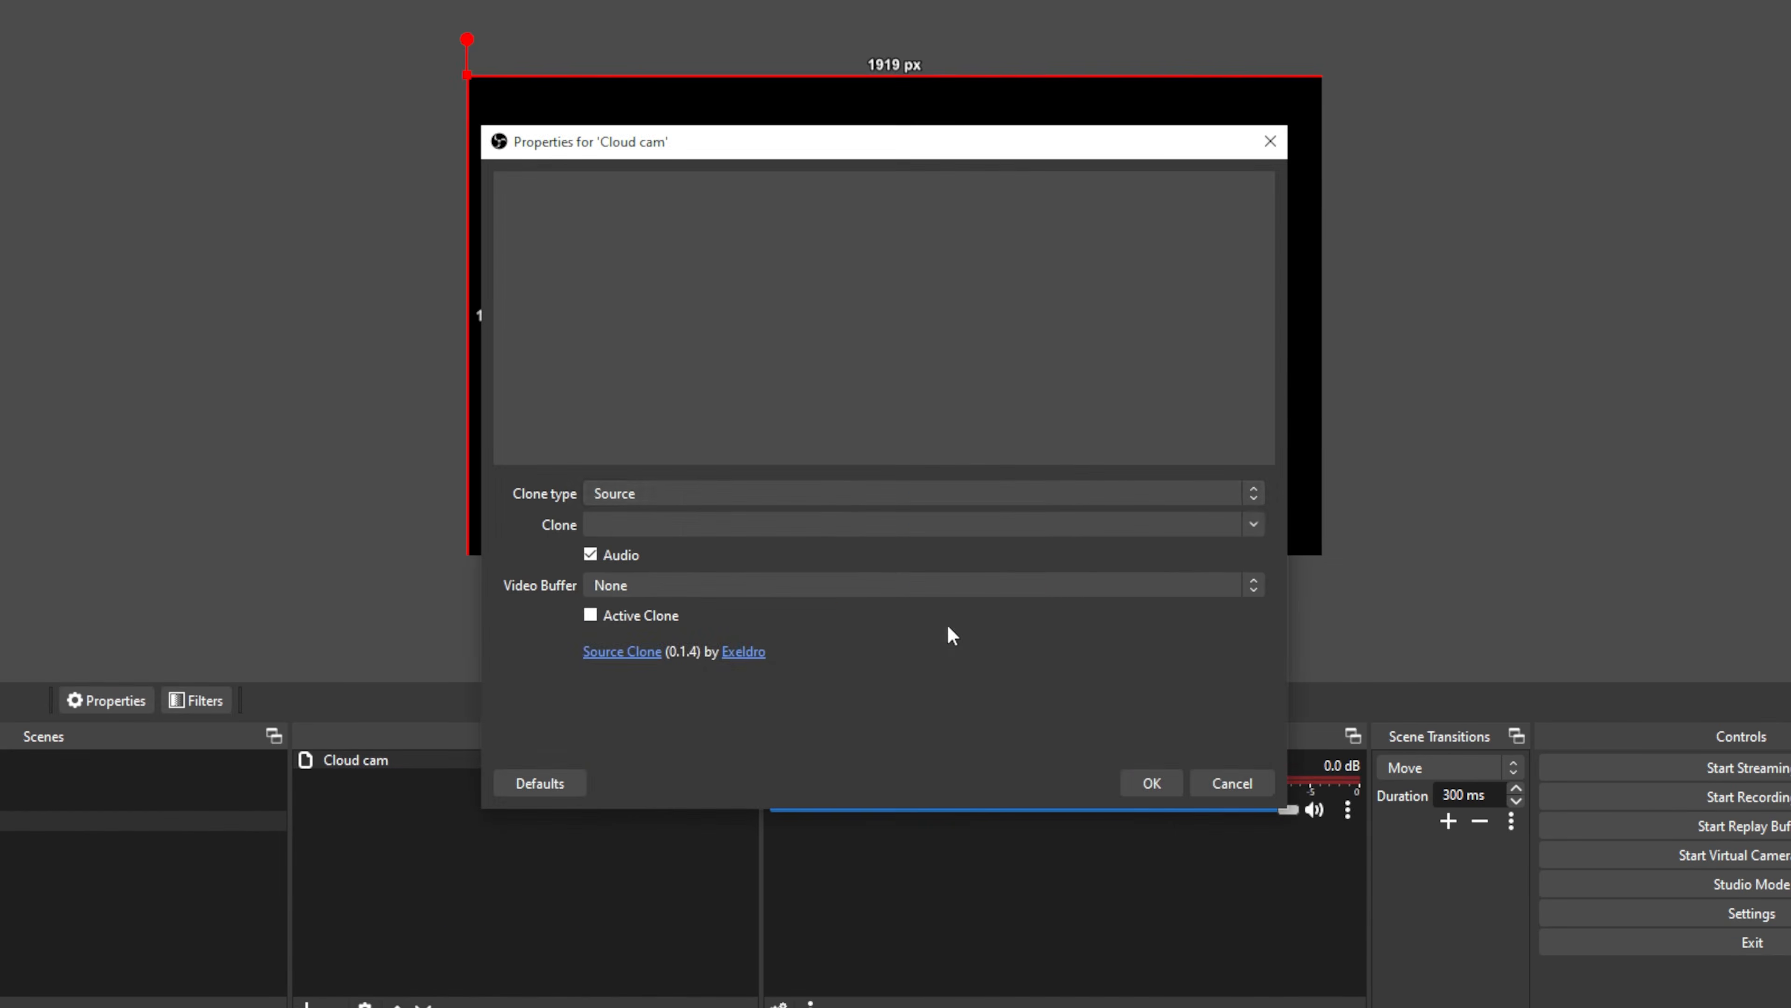
click(1258, 522)
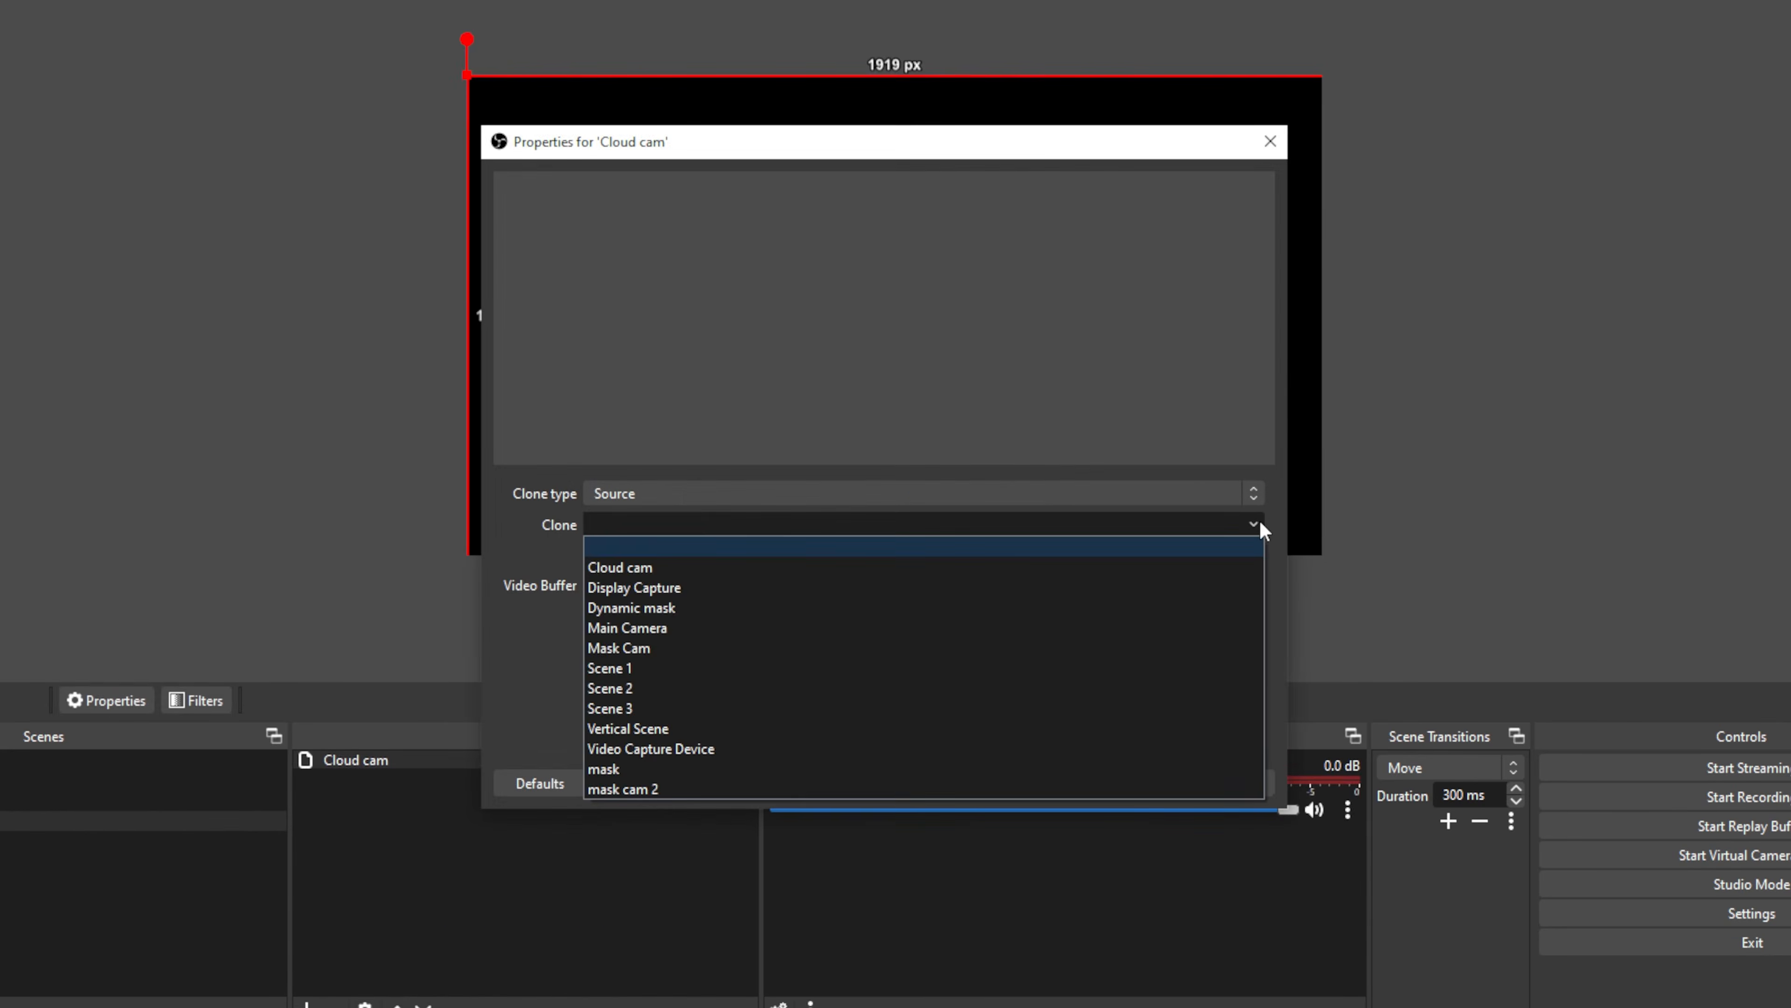
click(723, 749)
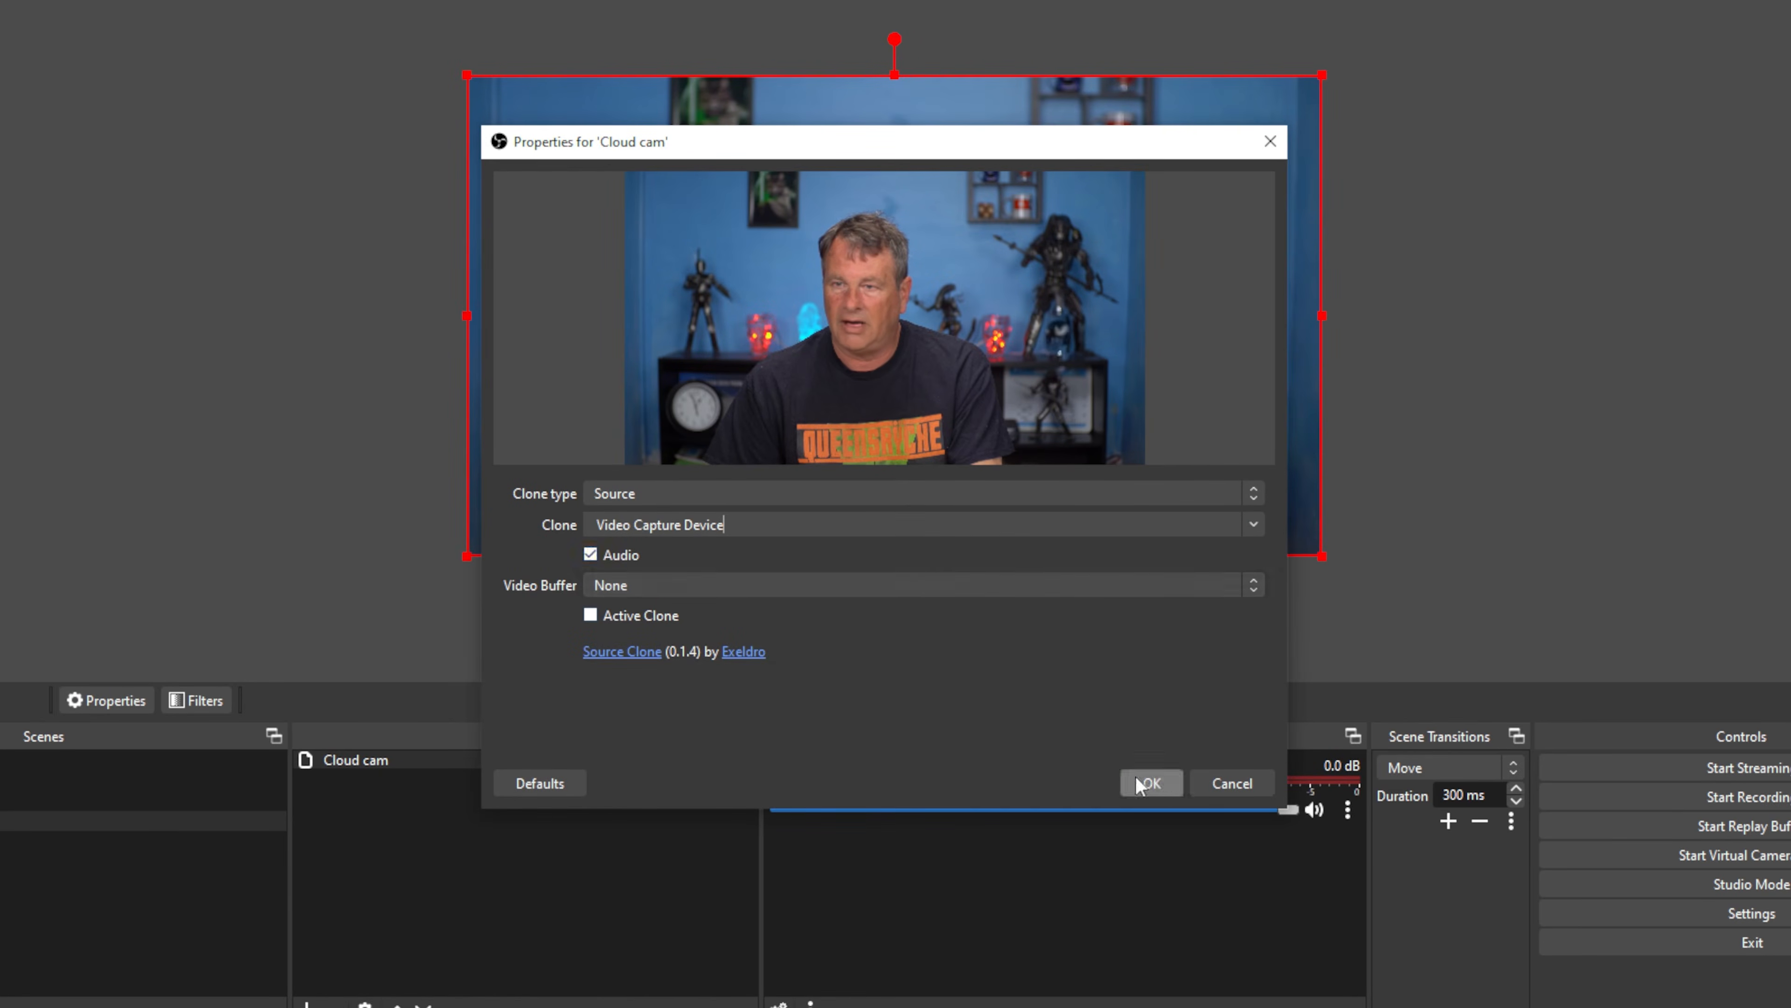
click(1157, 782)
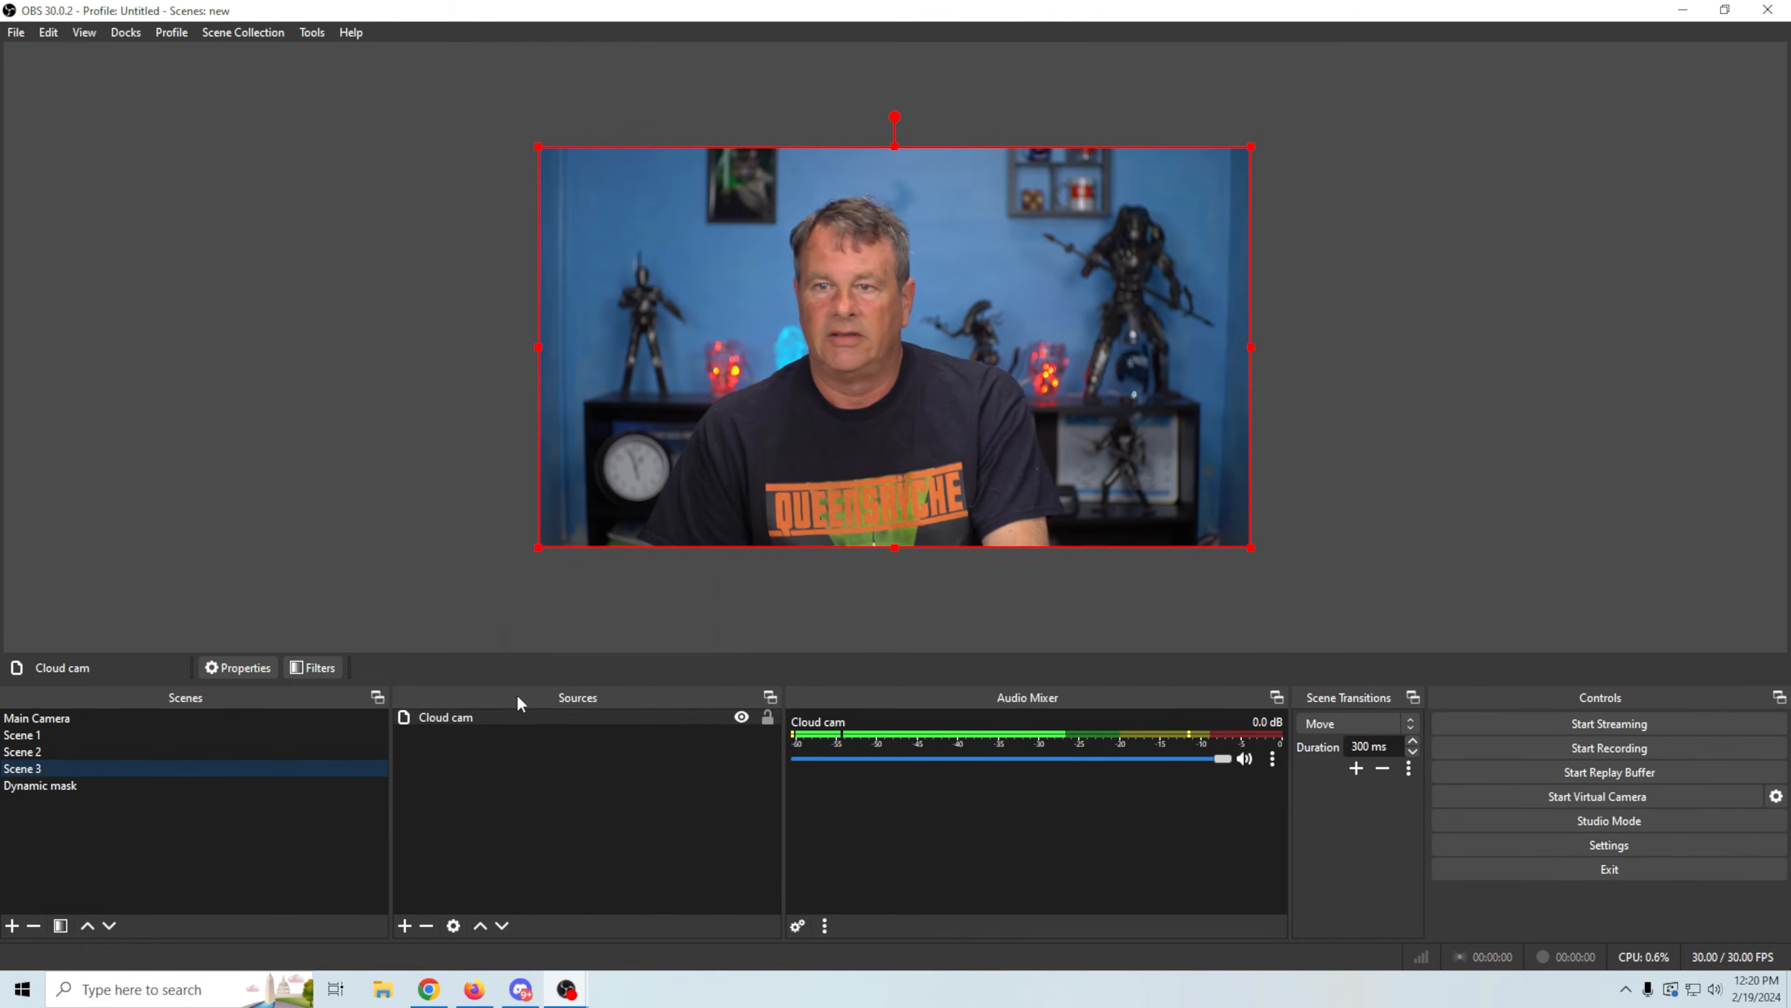
Step: Add an Advanced Mask filter named "cloud" to the Cloud cam source
right_click(469, 716)
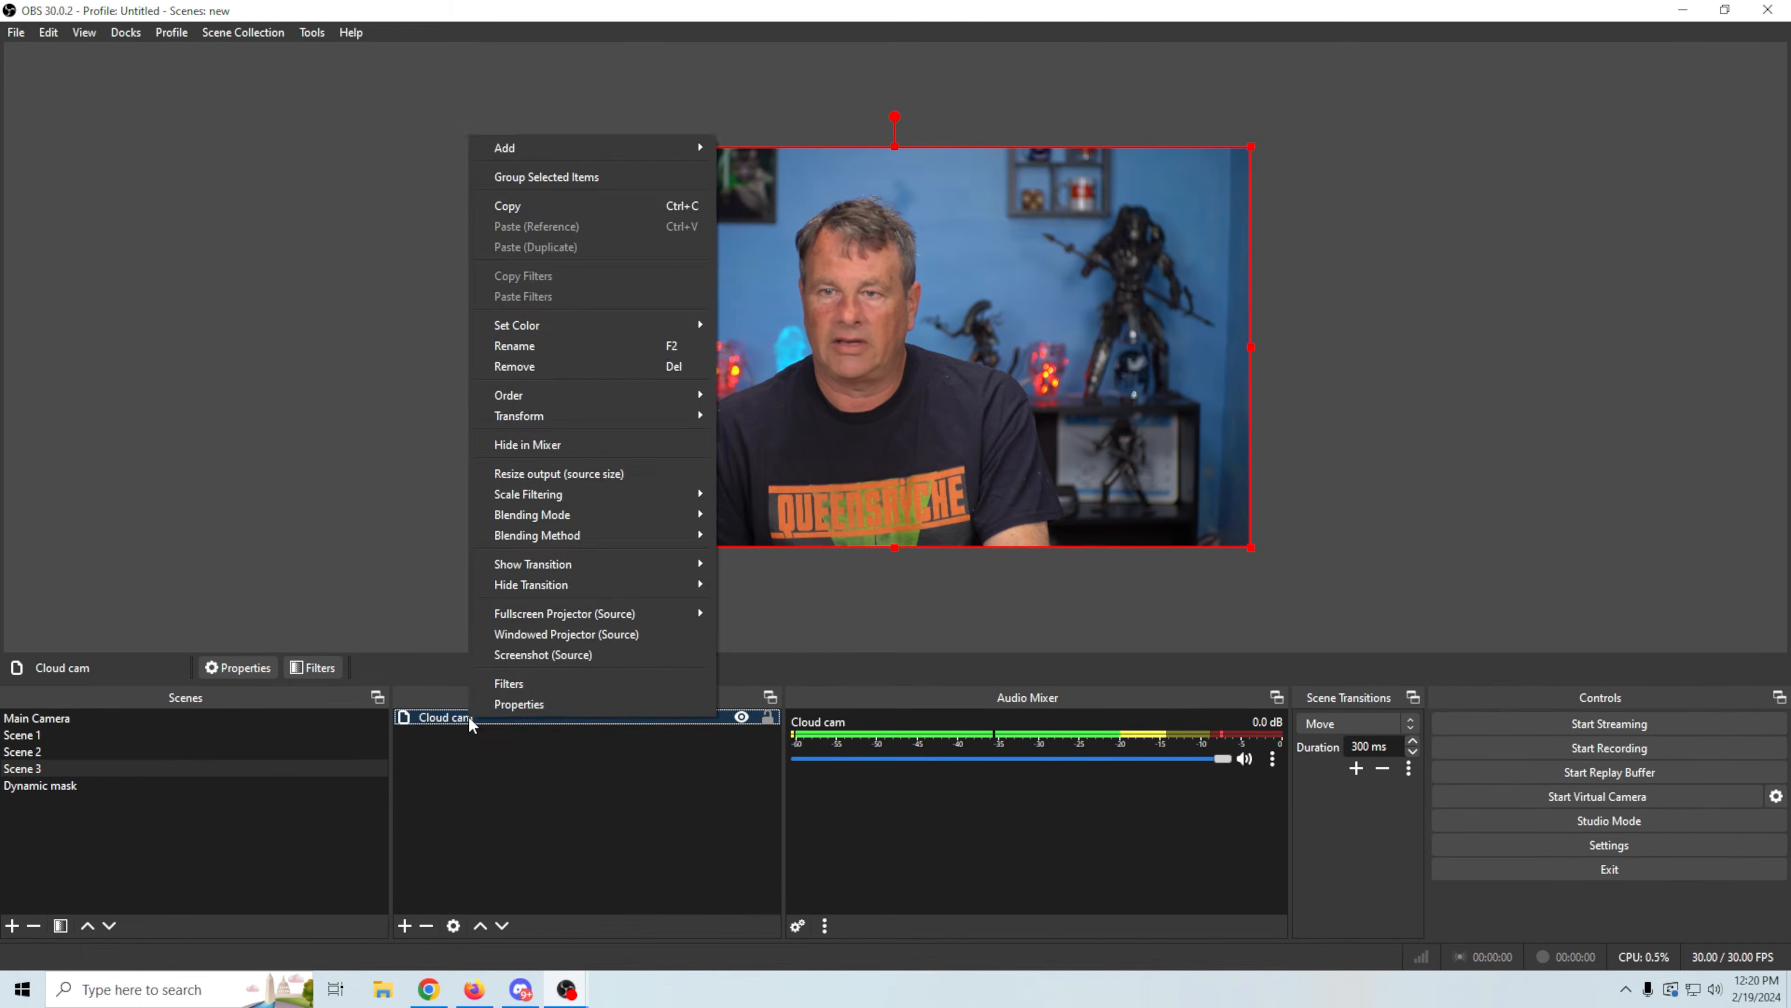
click(502, 683)
click(504, 805)
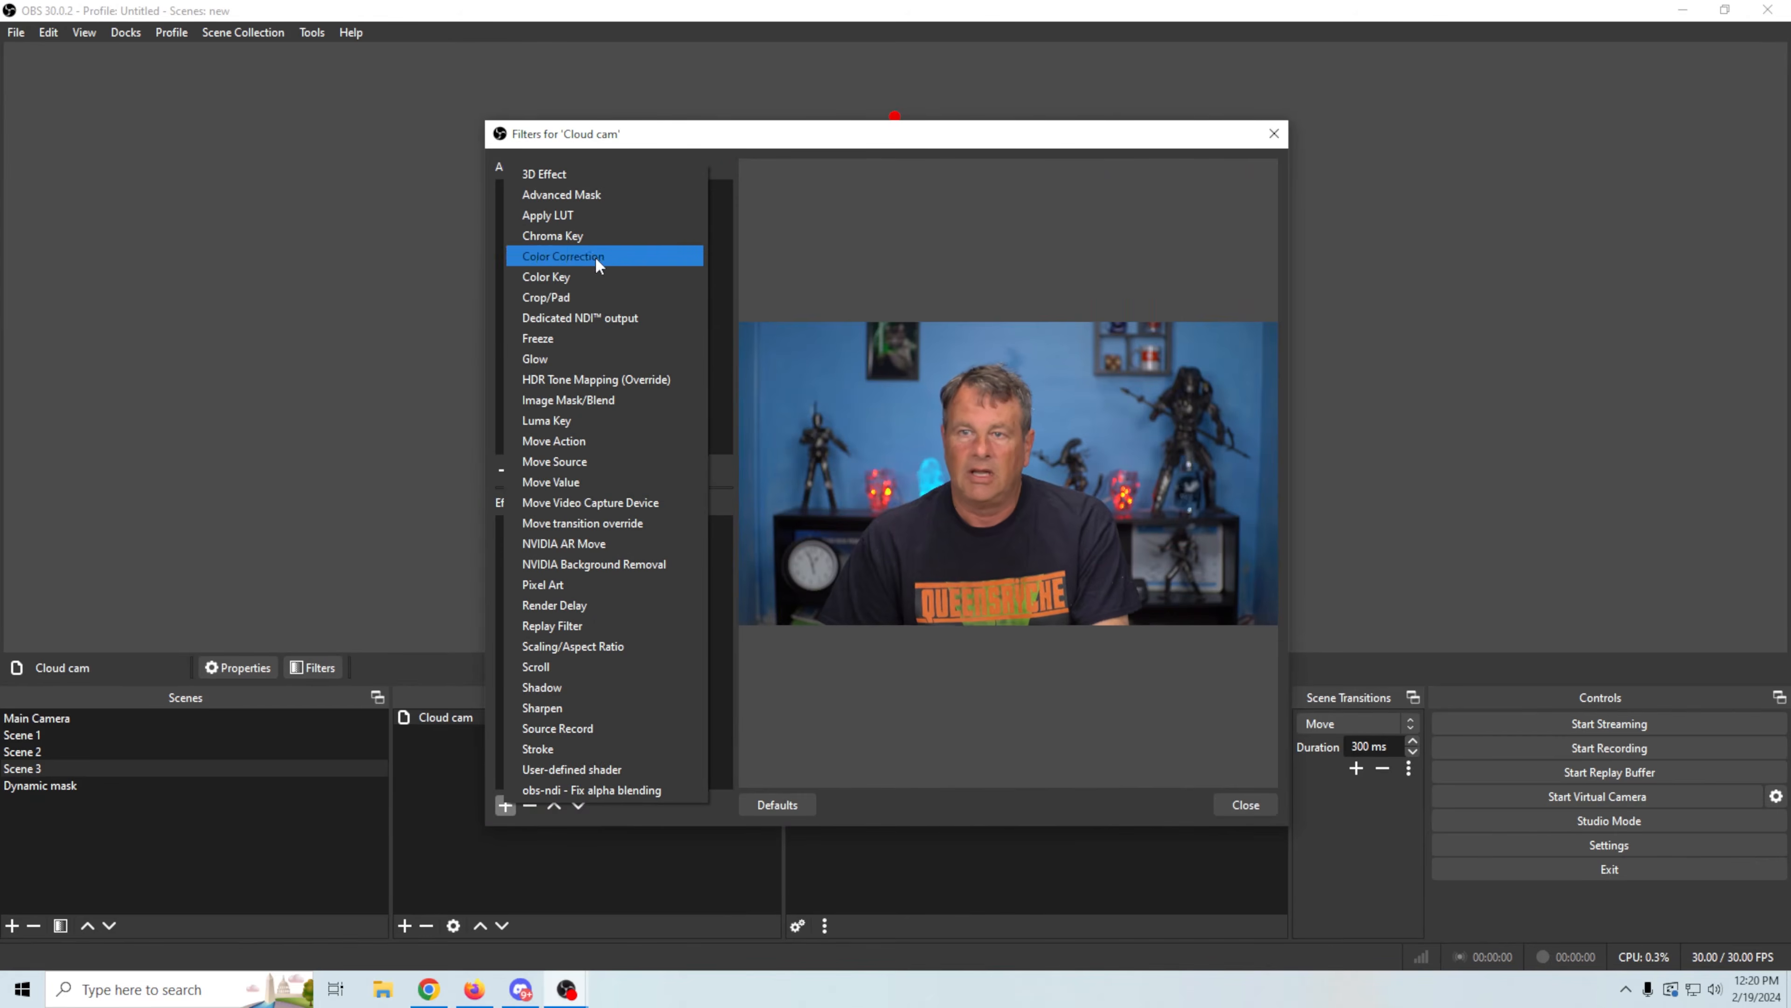
click(584, 198)
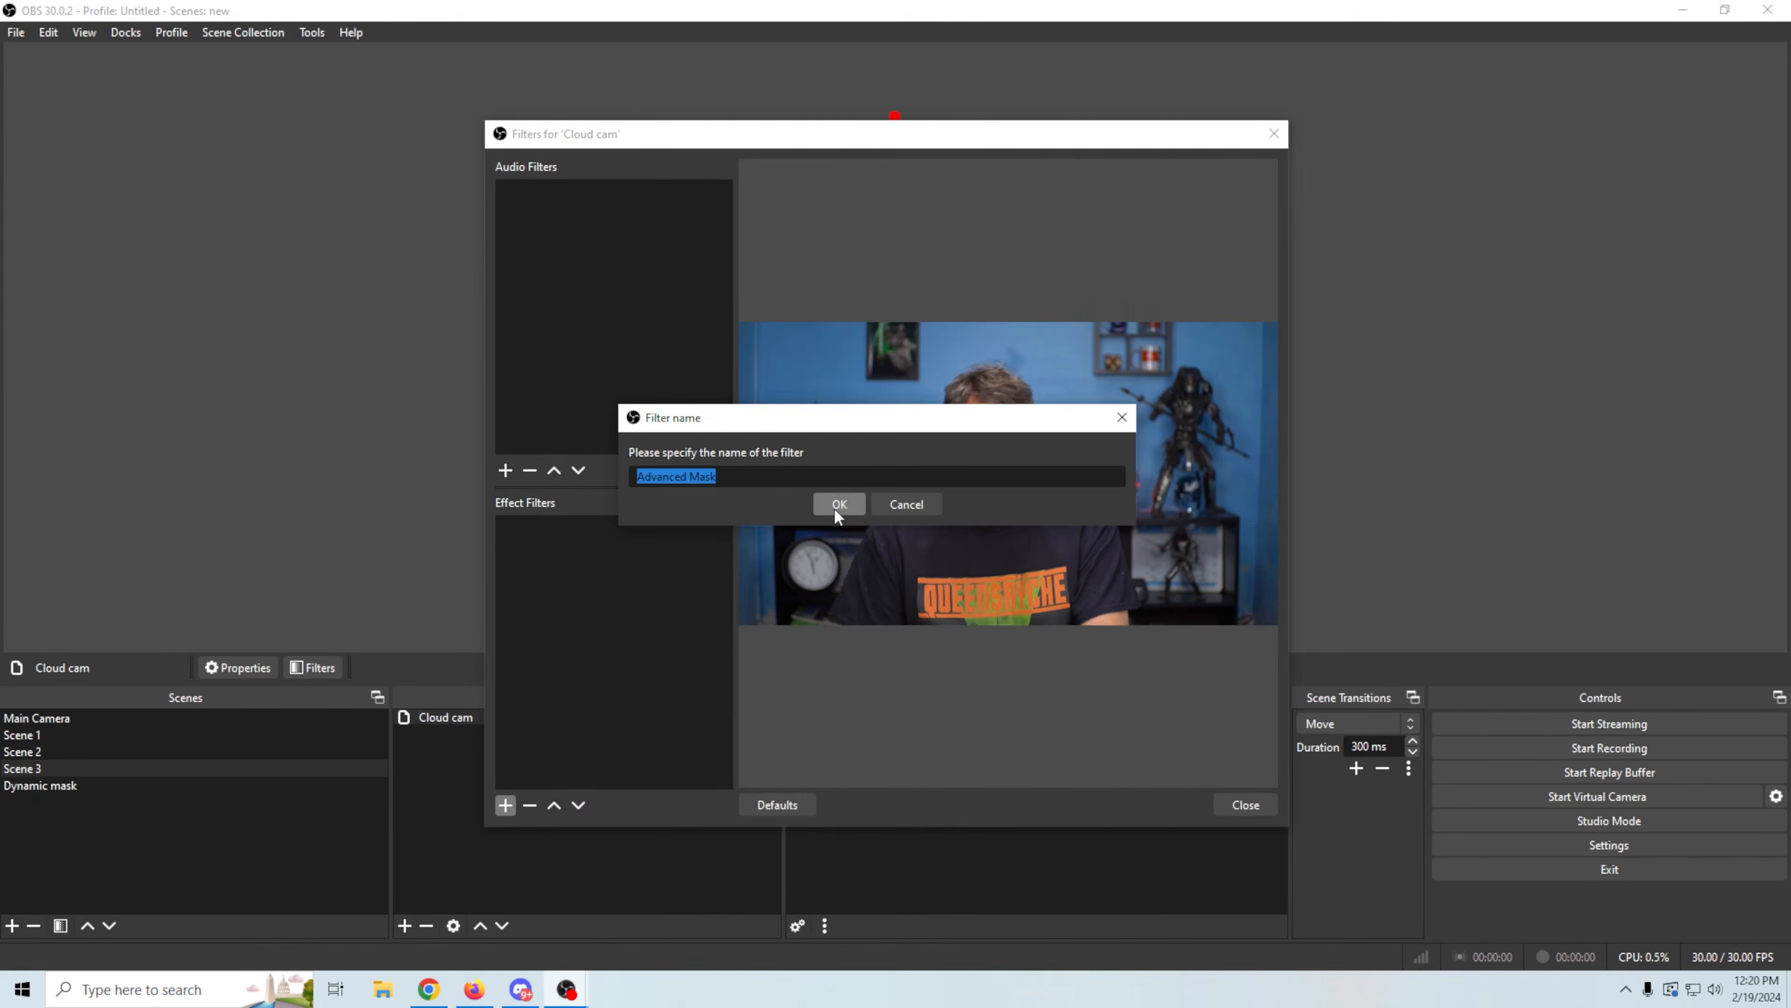
text(cloud)
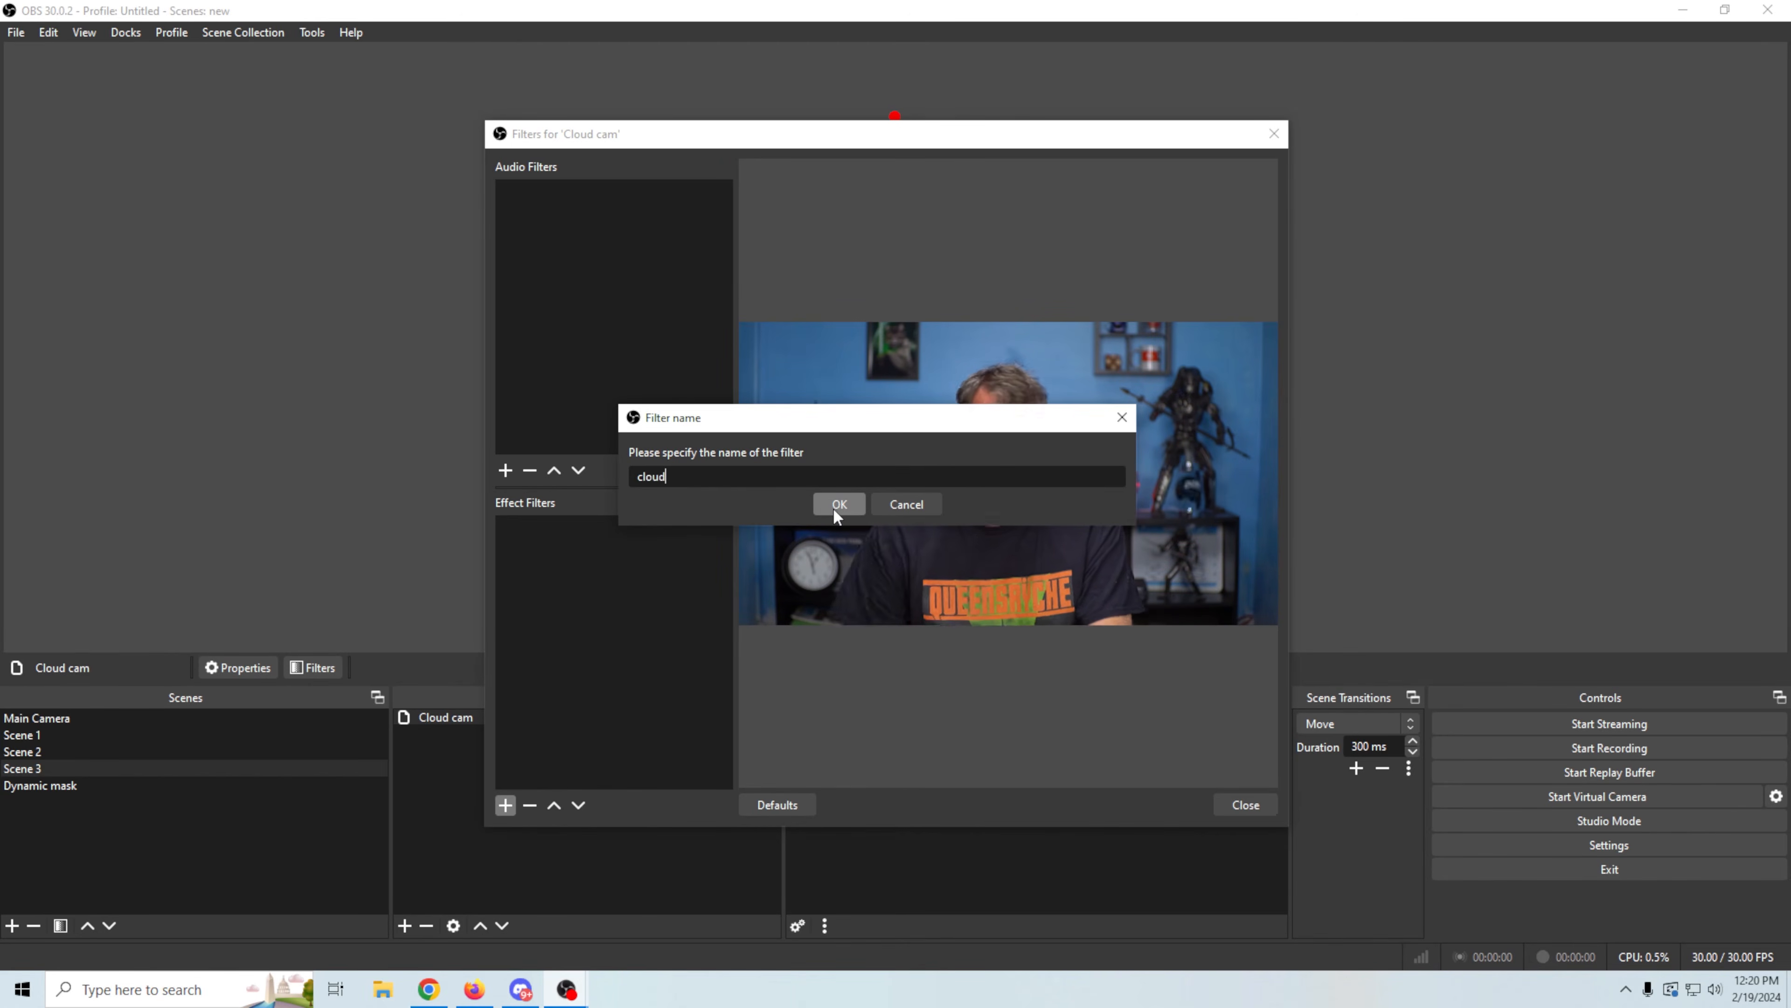
click(839, 503)
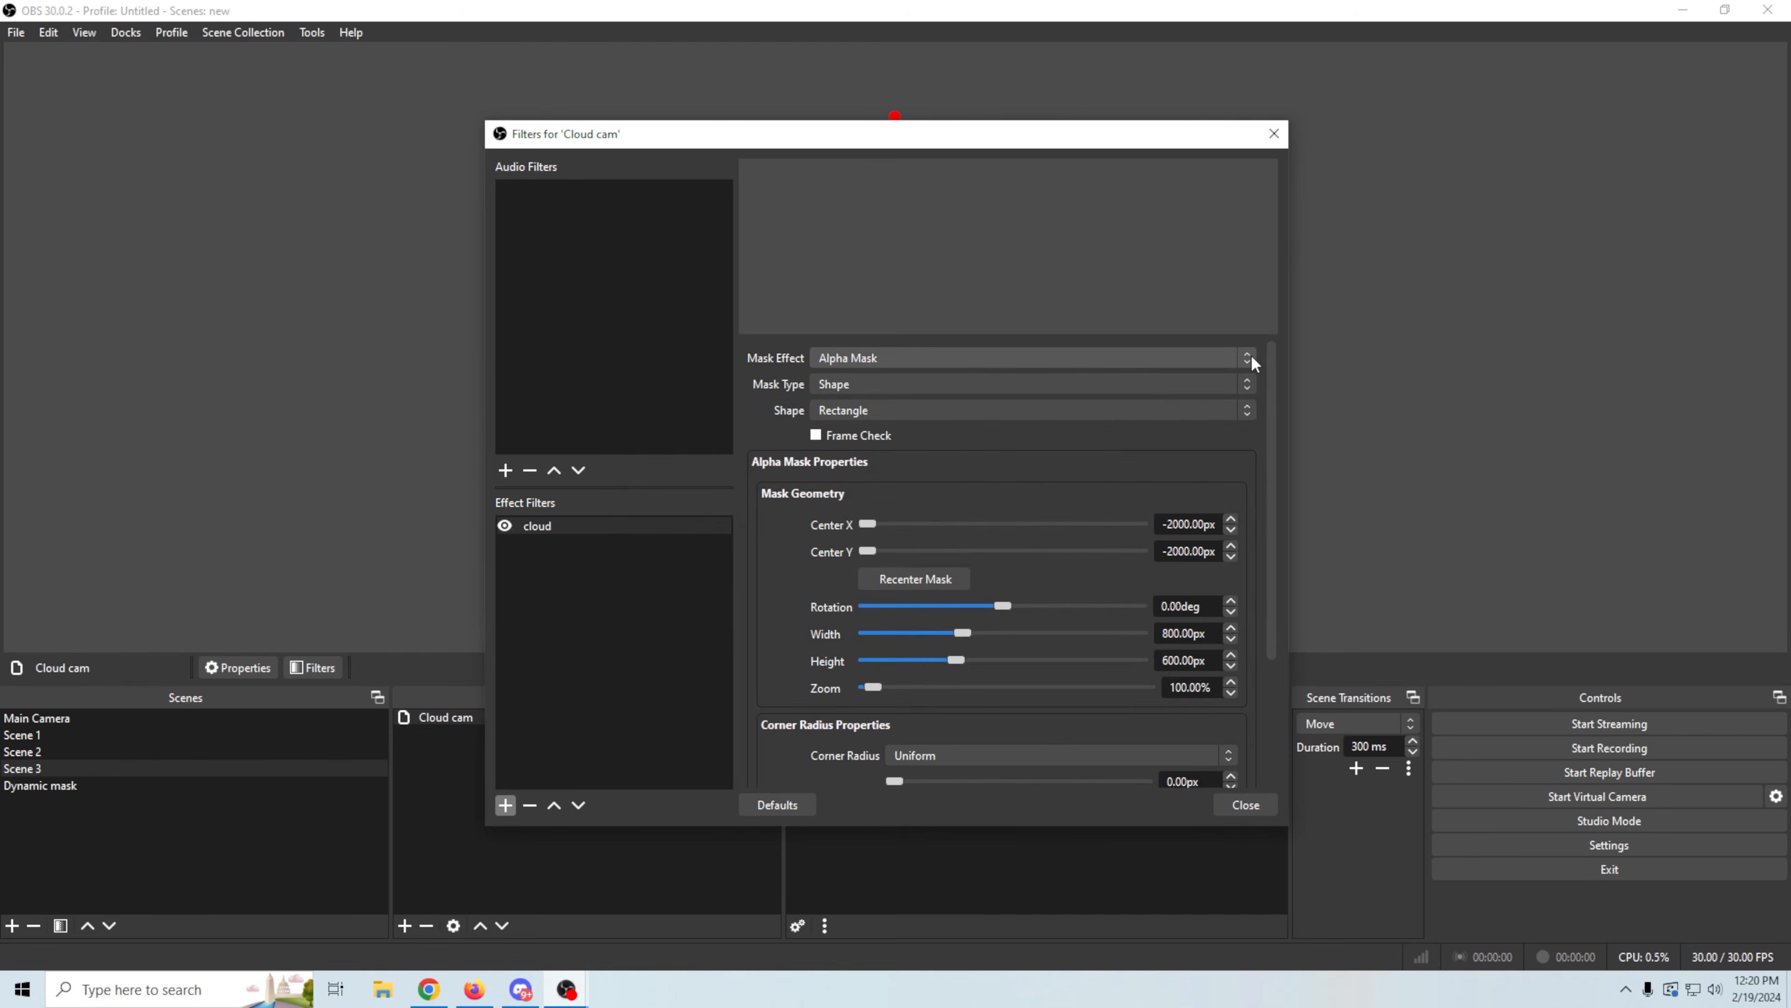
Step: Set the cloud filter's mask type to Source with "mask" as the source, and close the filters
click(1246, 384)
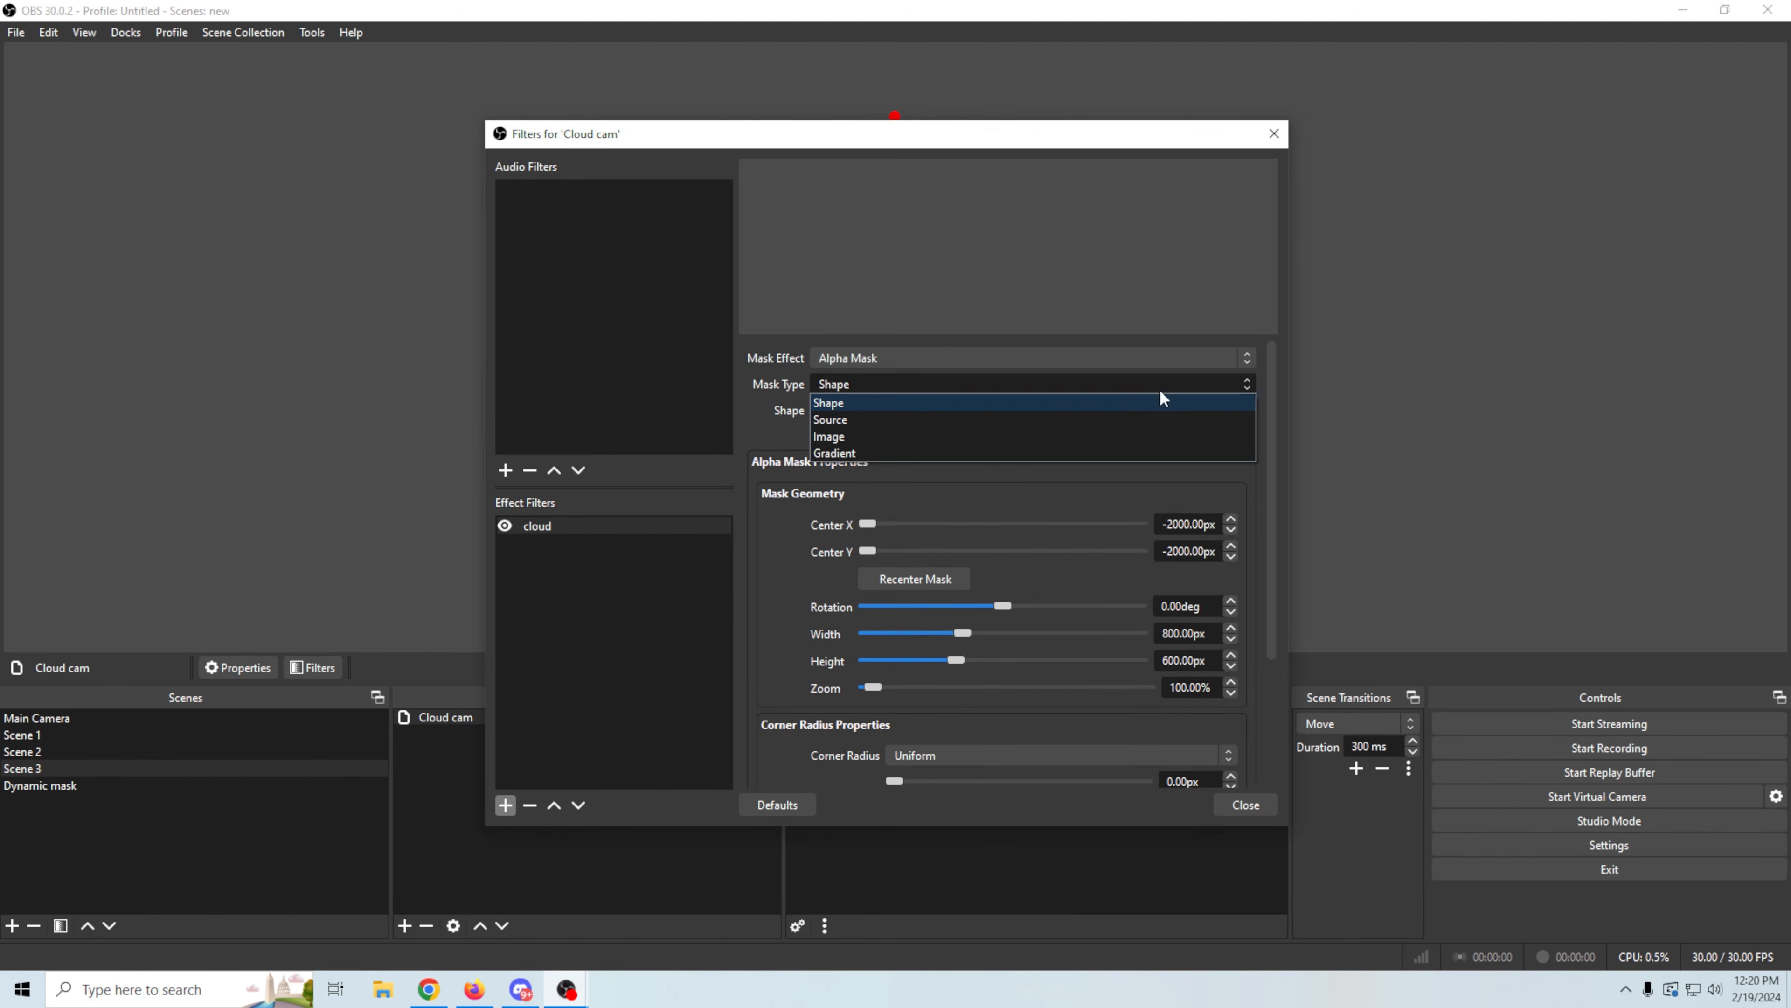
click(974, 420)
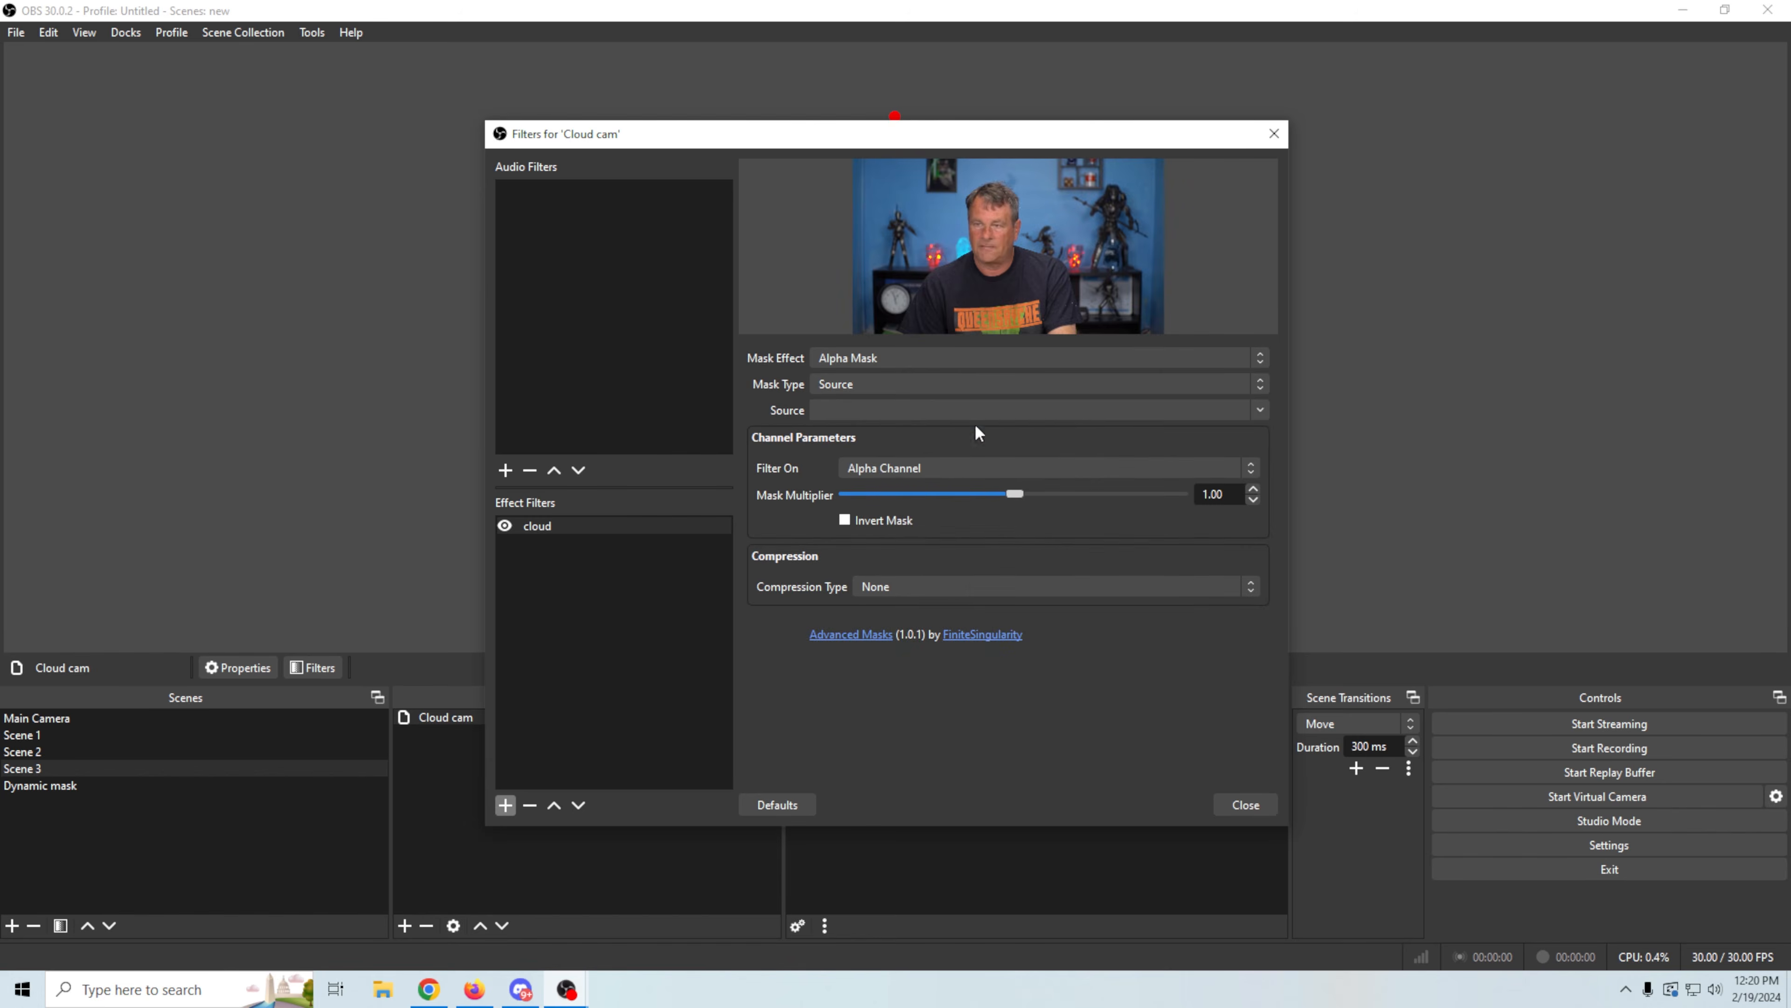
click(1261, 412)
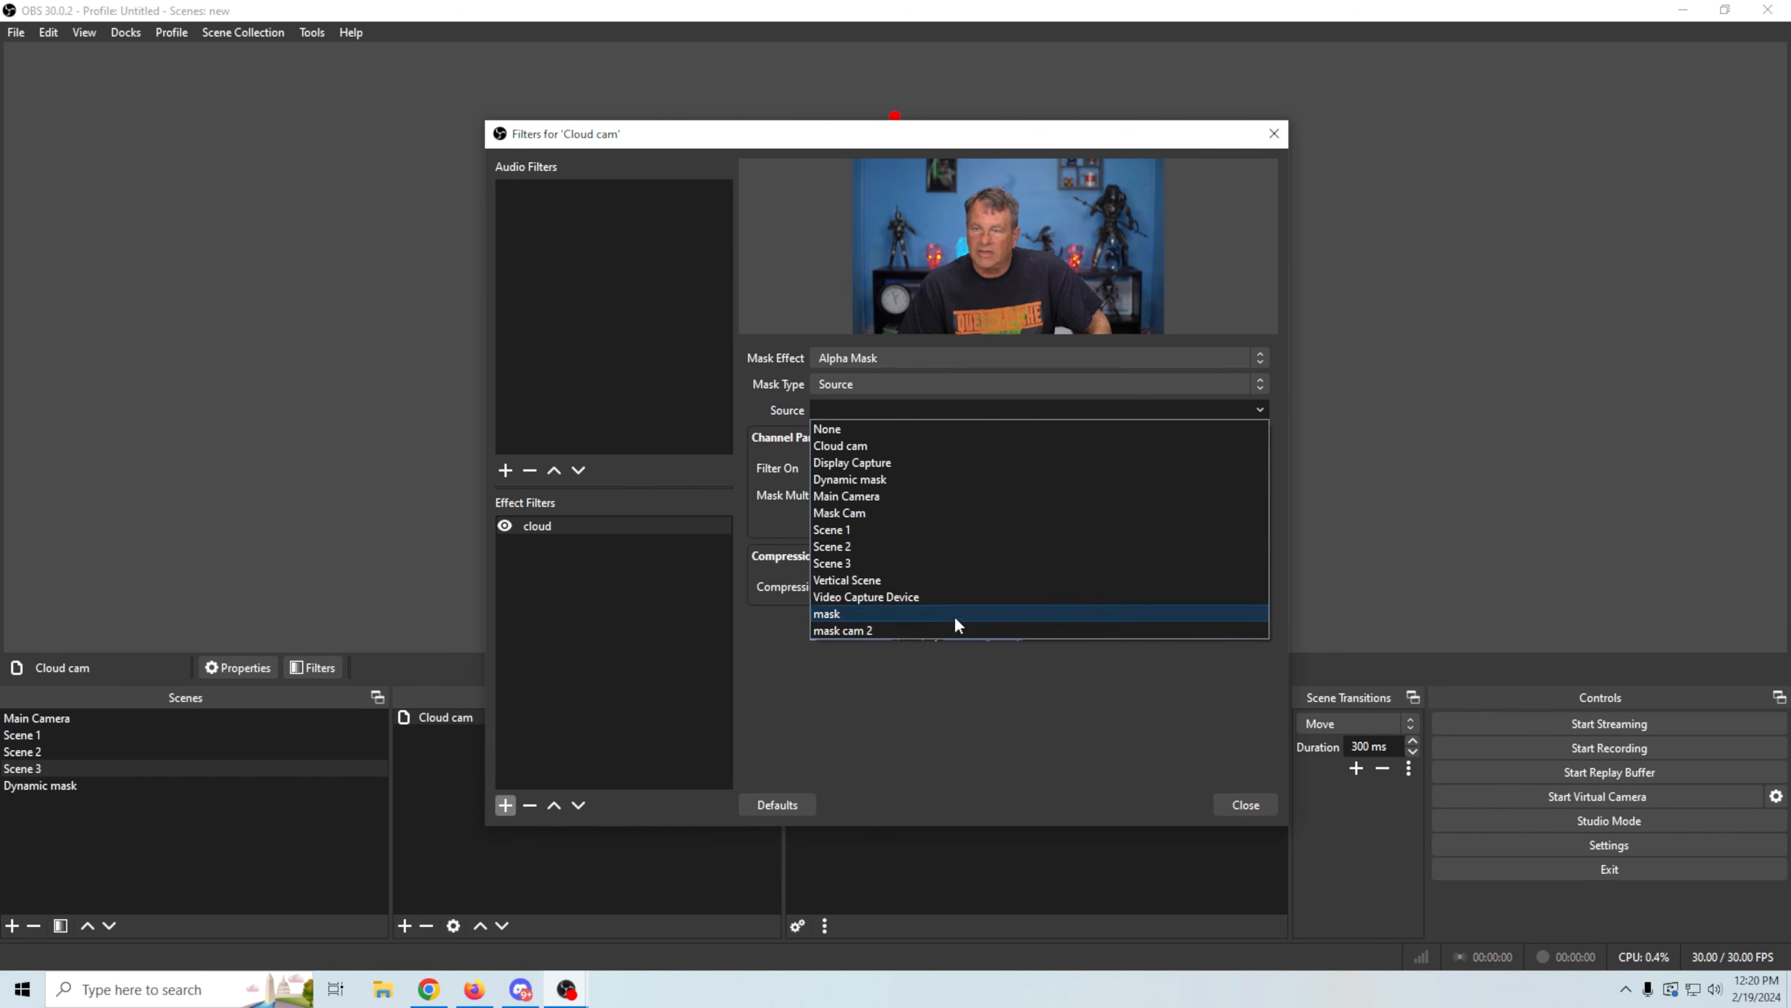
click(185, 445)
click(73, 784)
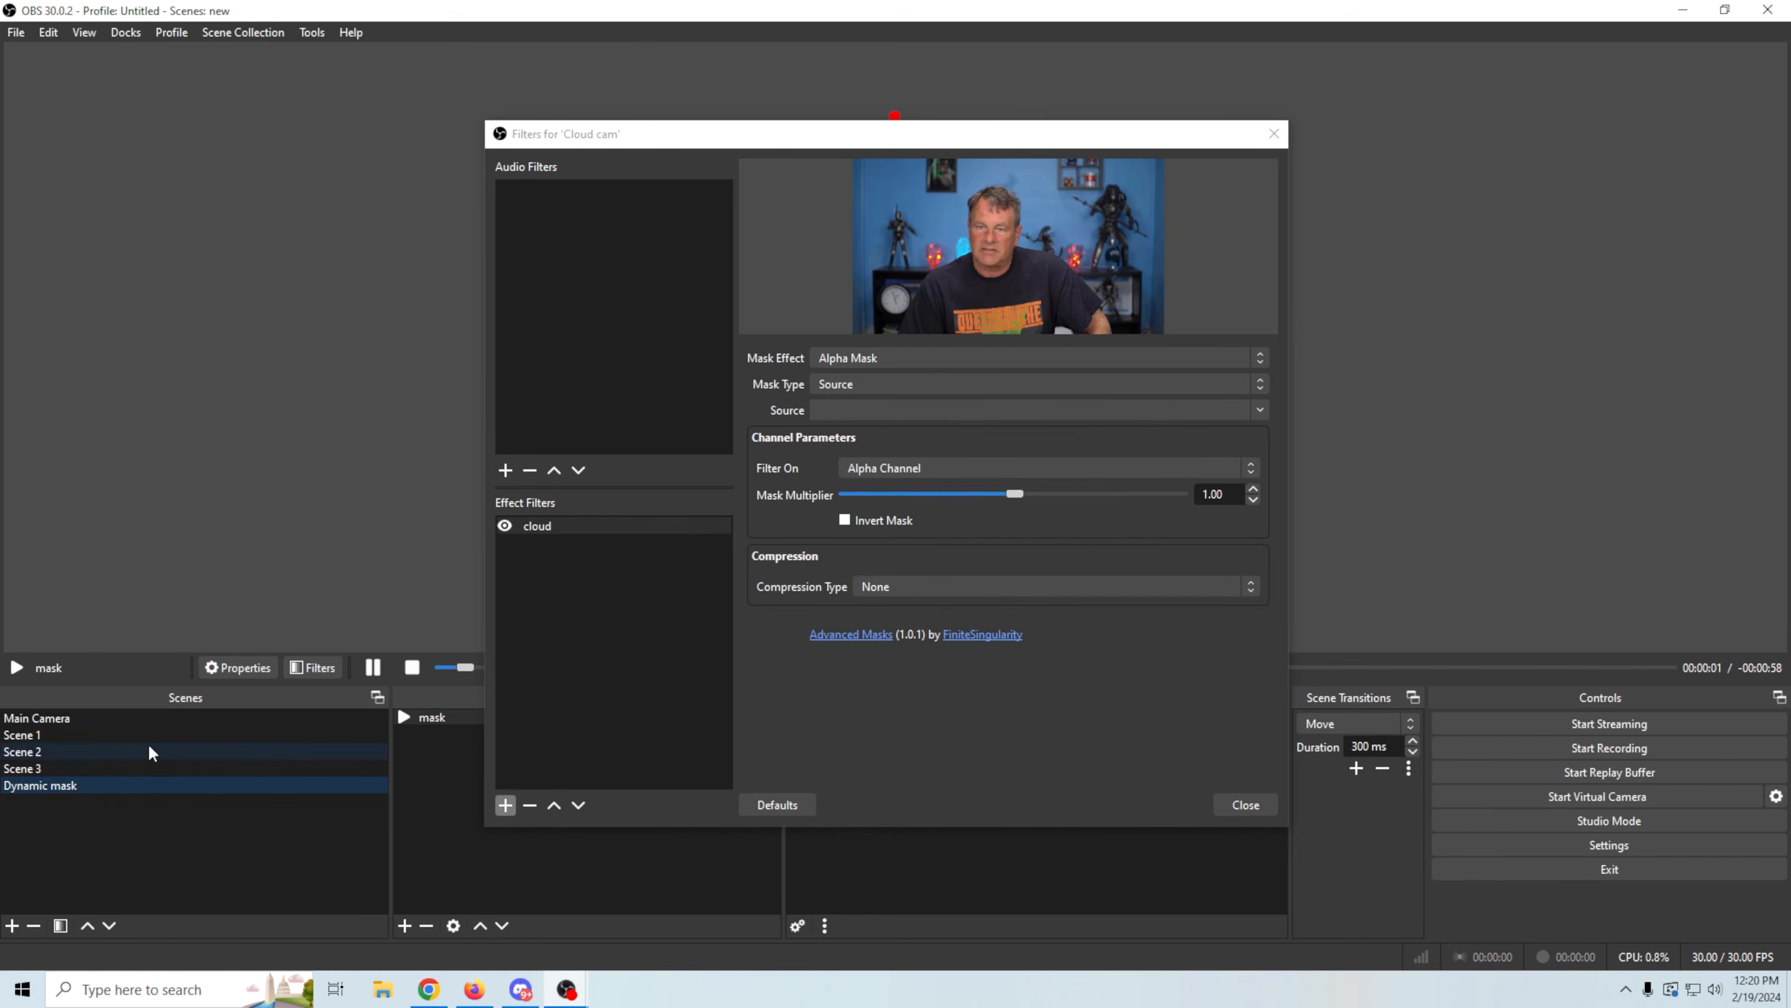
click(72, 767)
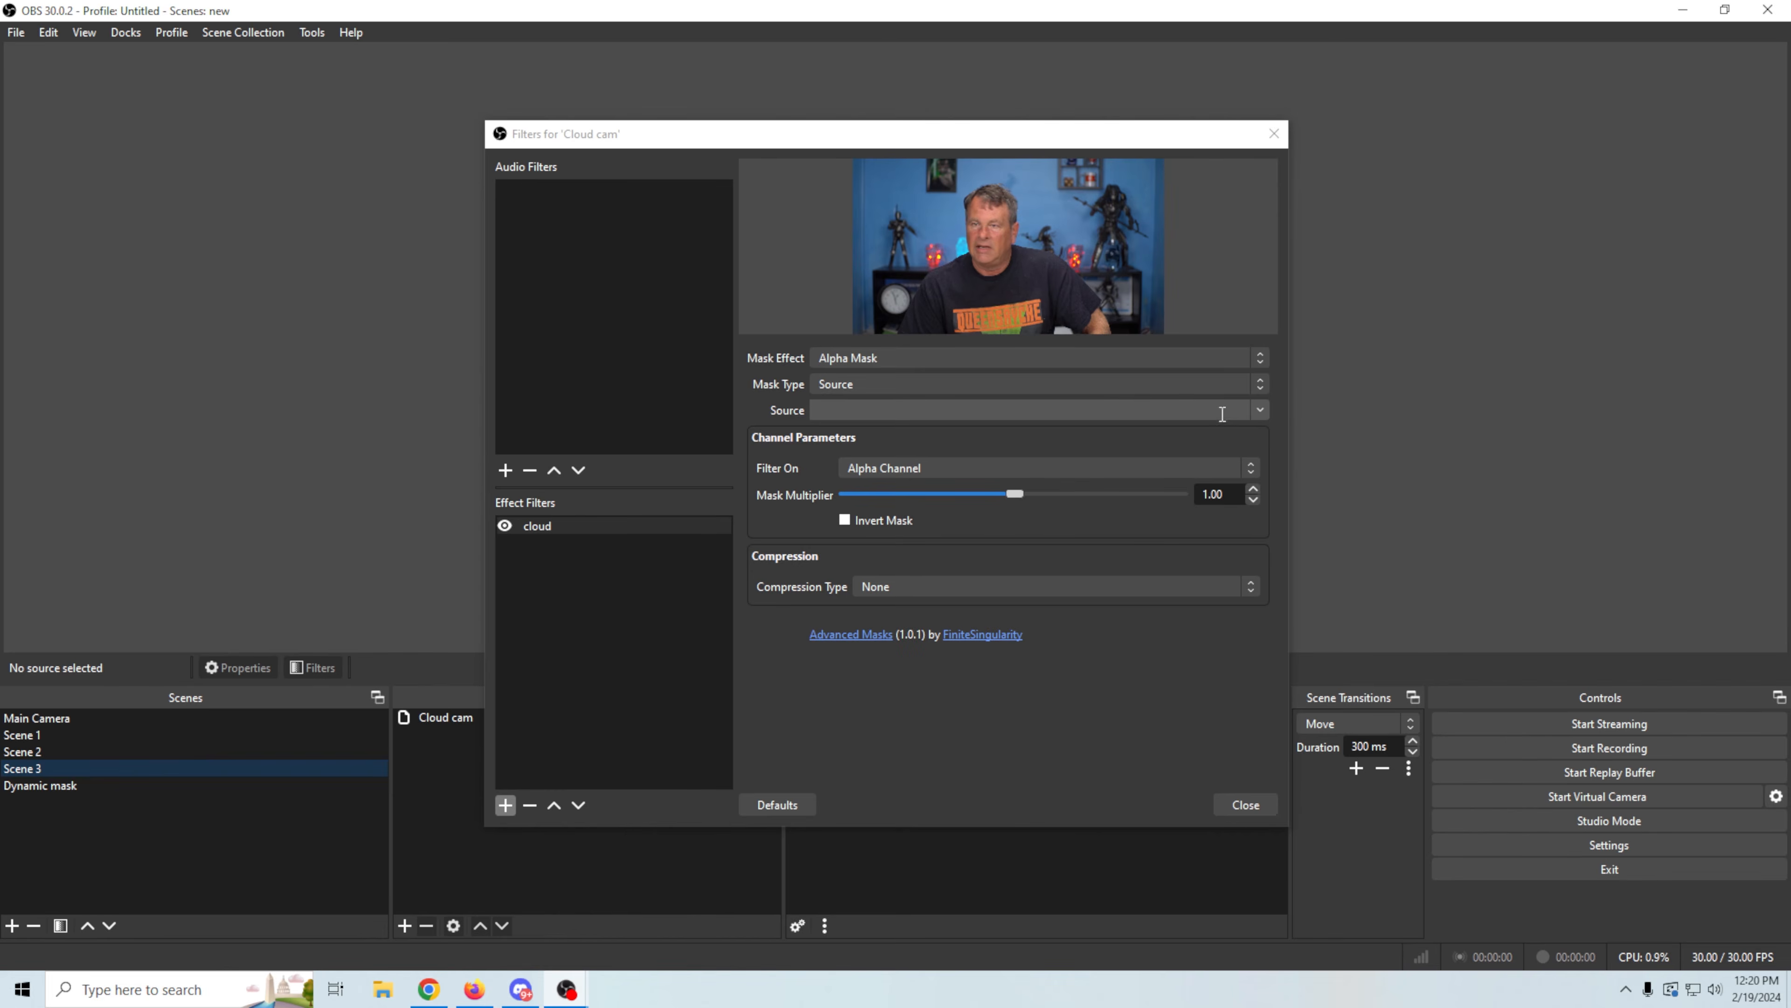
click(1260, 410)
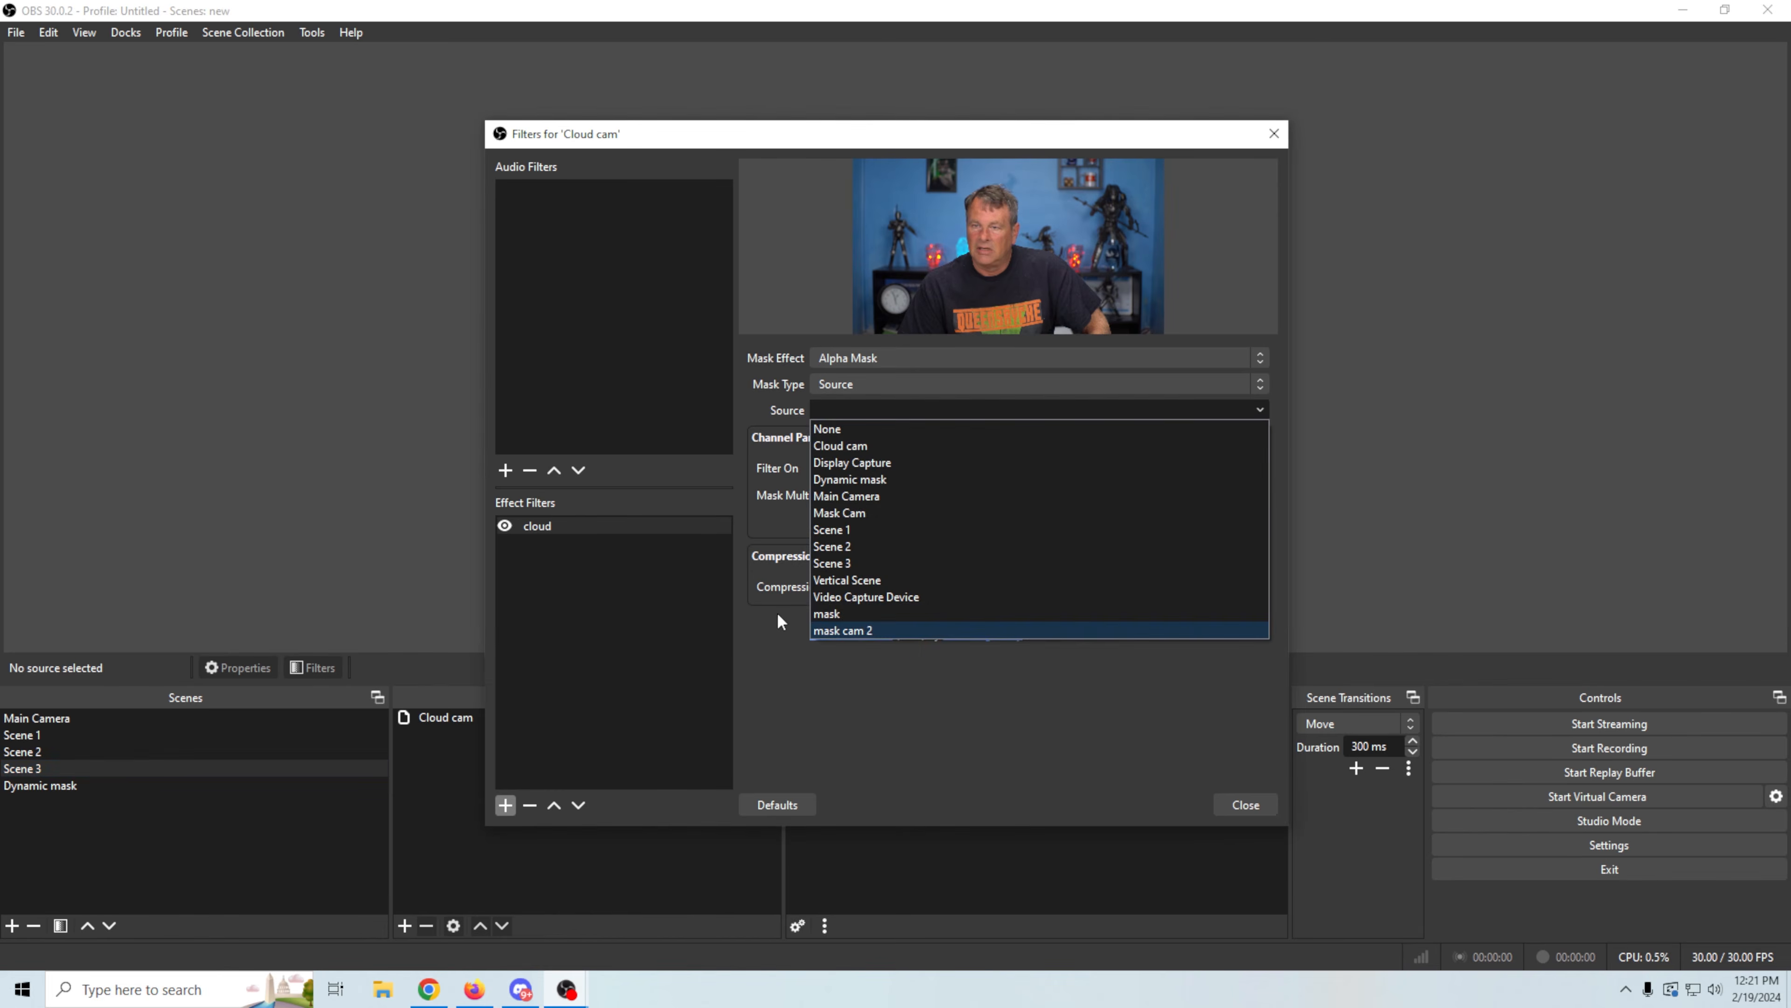
click(826, 614)
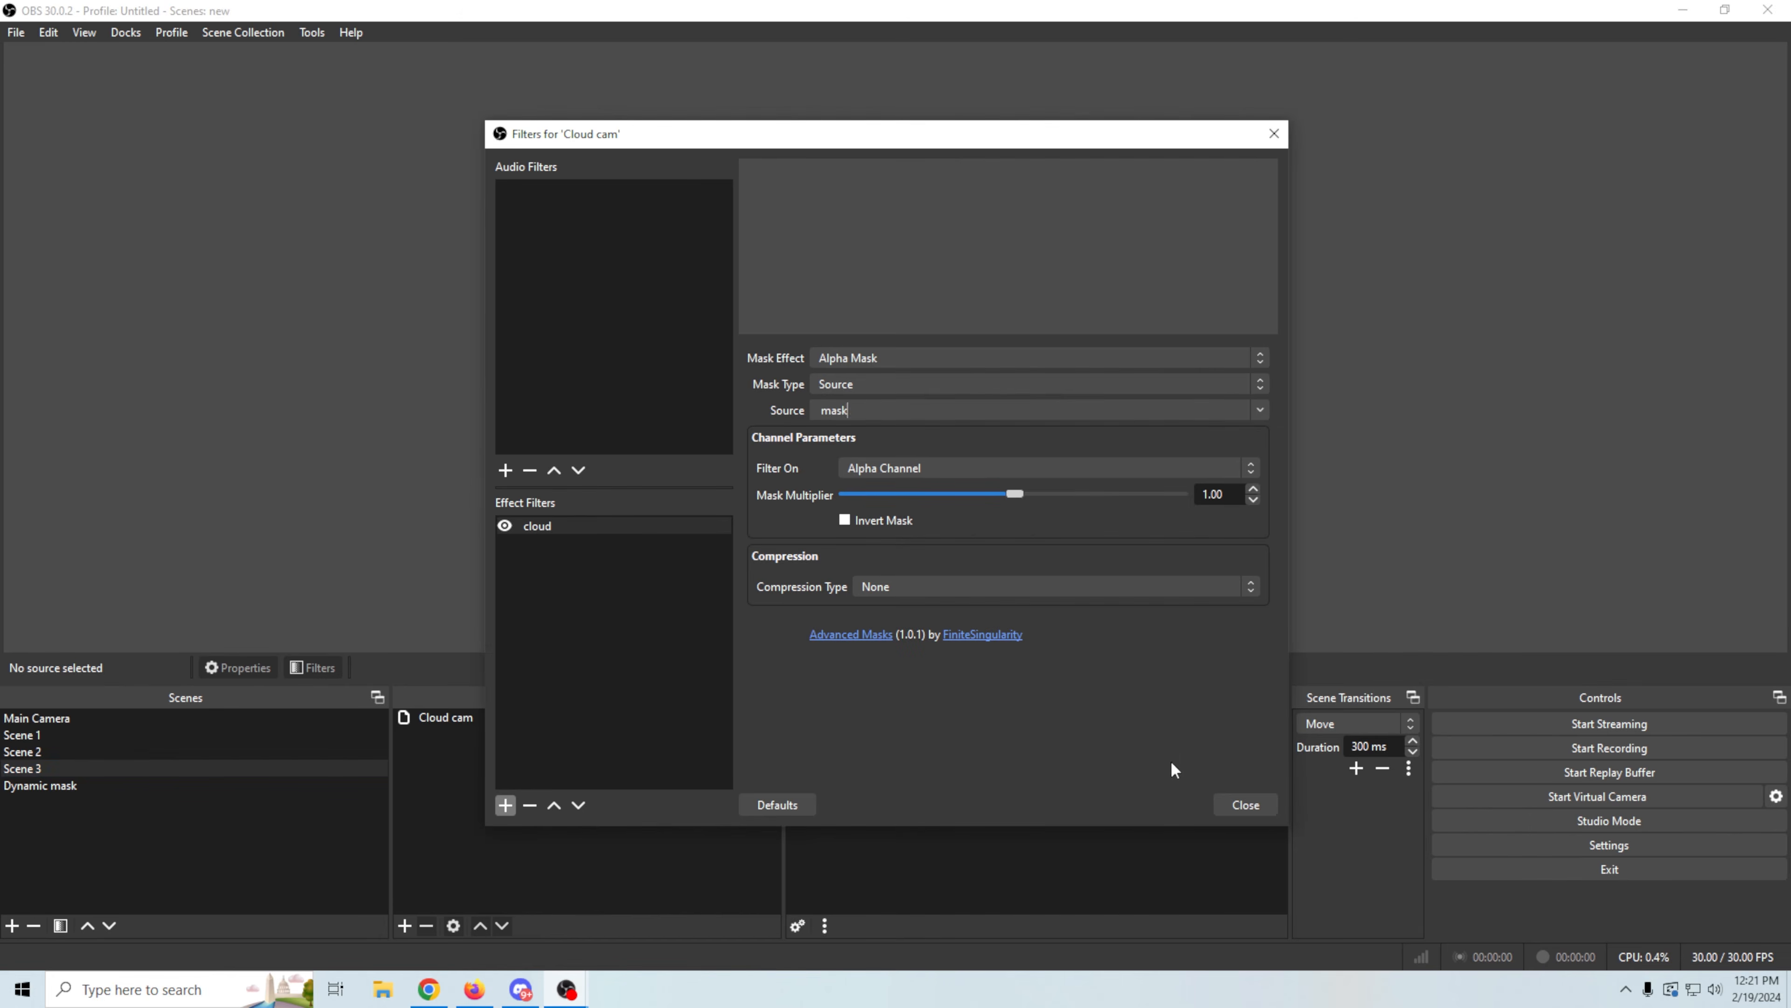
click(1232, 805)
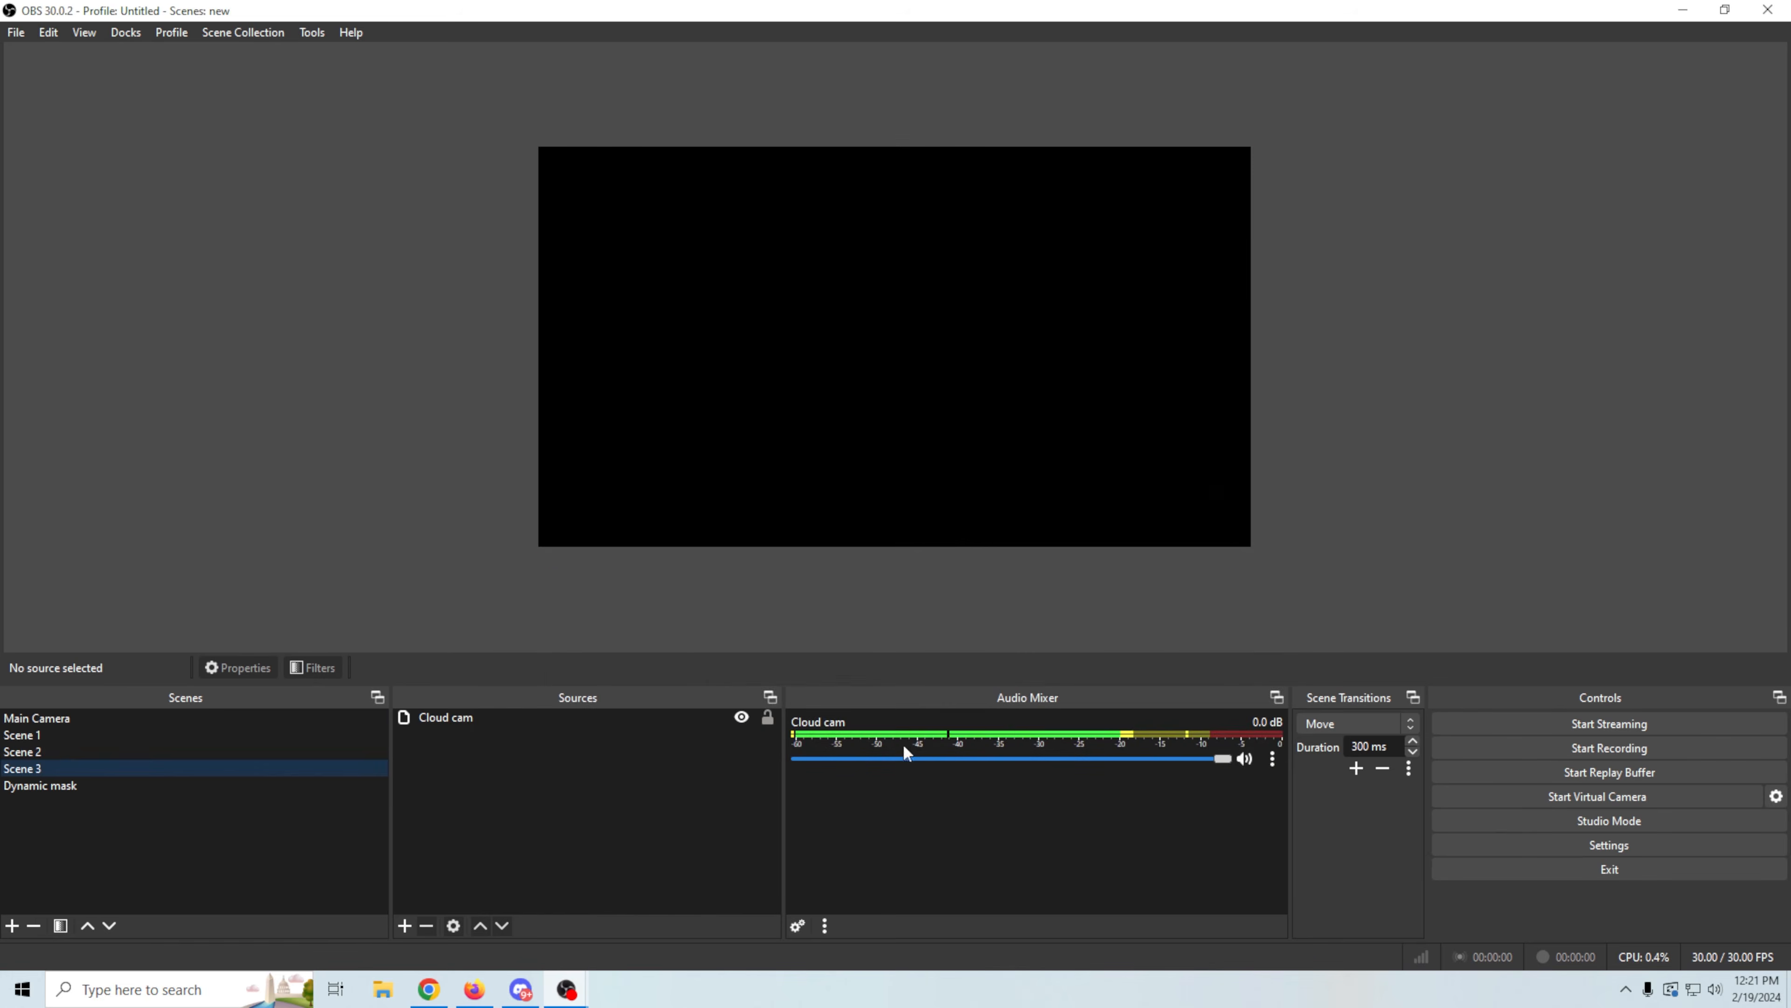
Step: Switch back and forth between the Dynamic mask scene and Scene 3 to examine how the mask video plays on each scene change
click(176, 785)
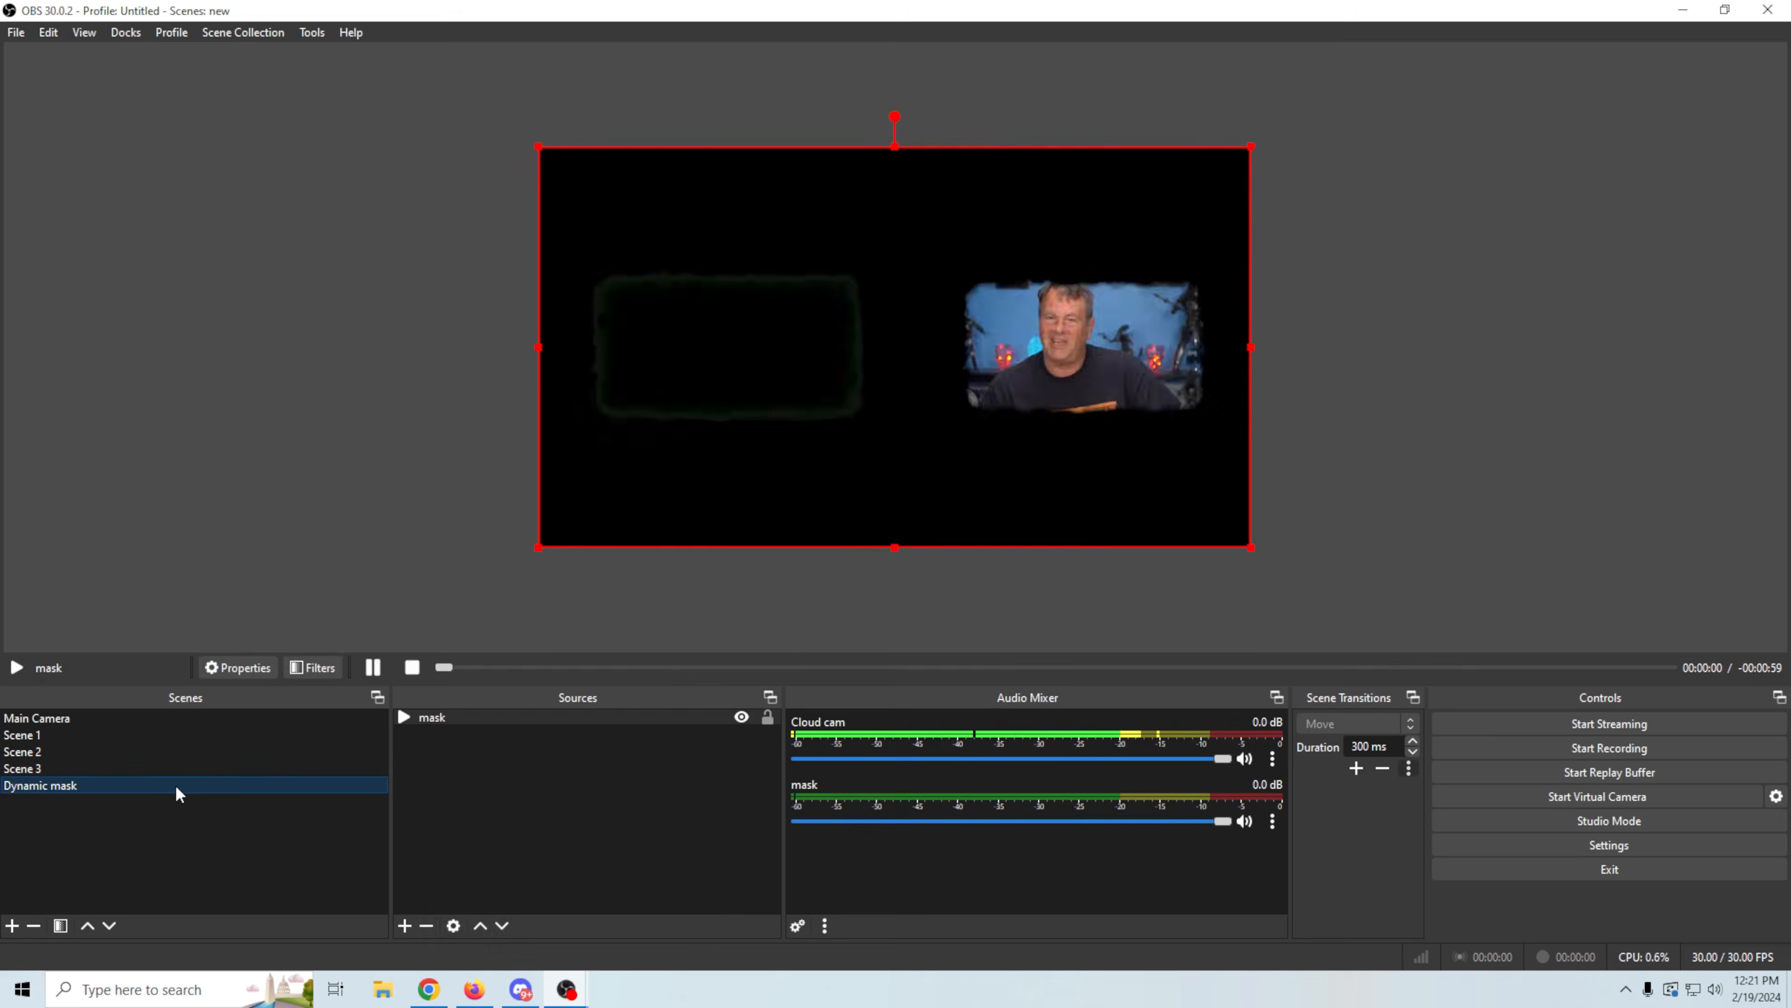
click(186, 770)
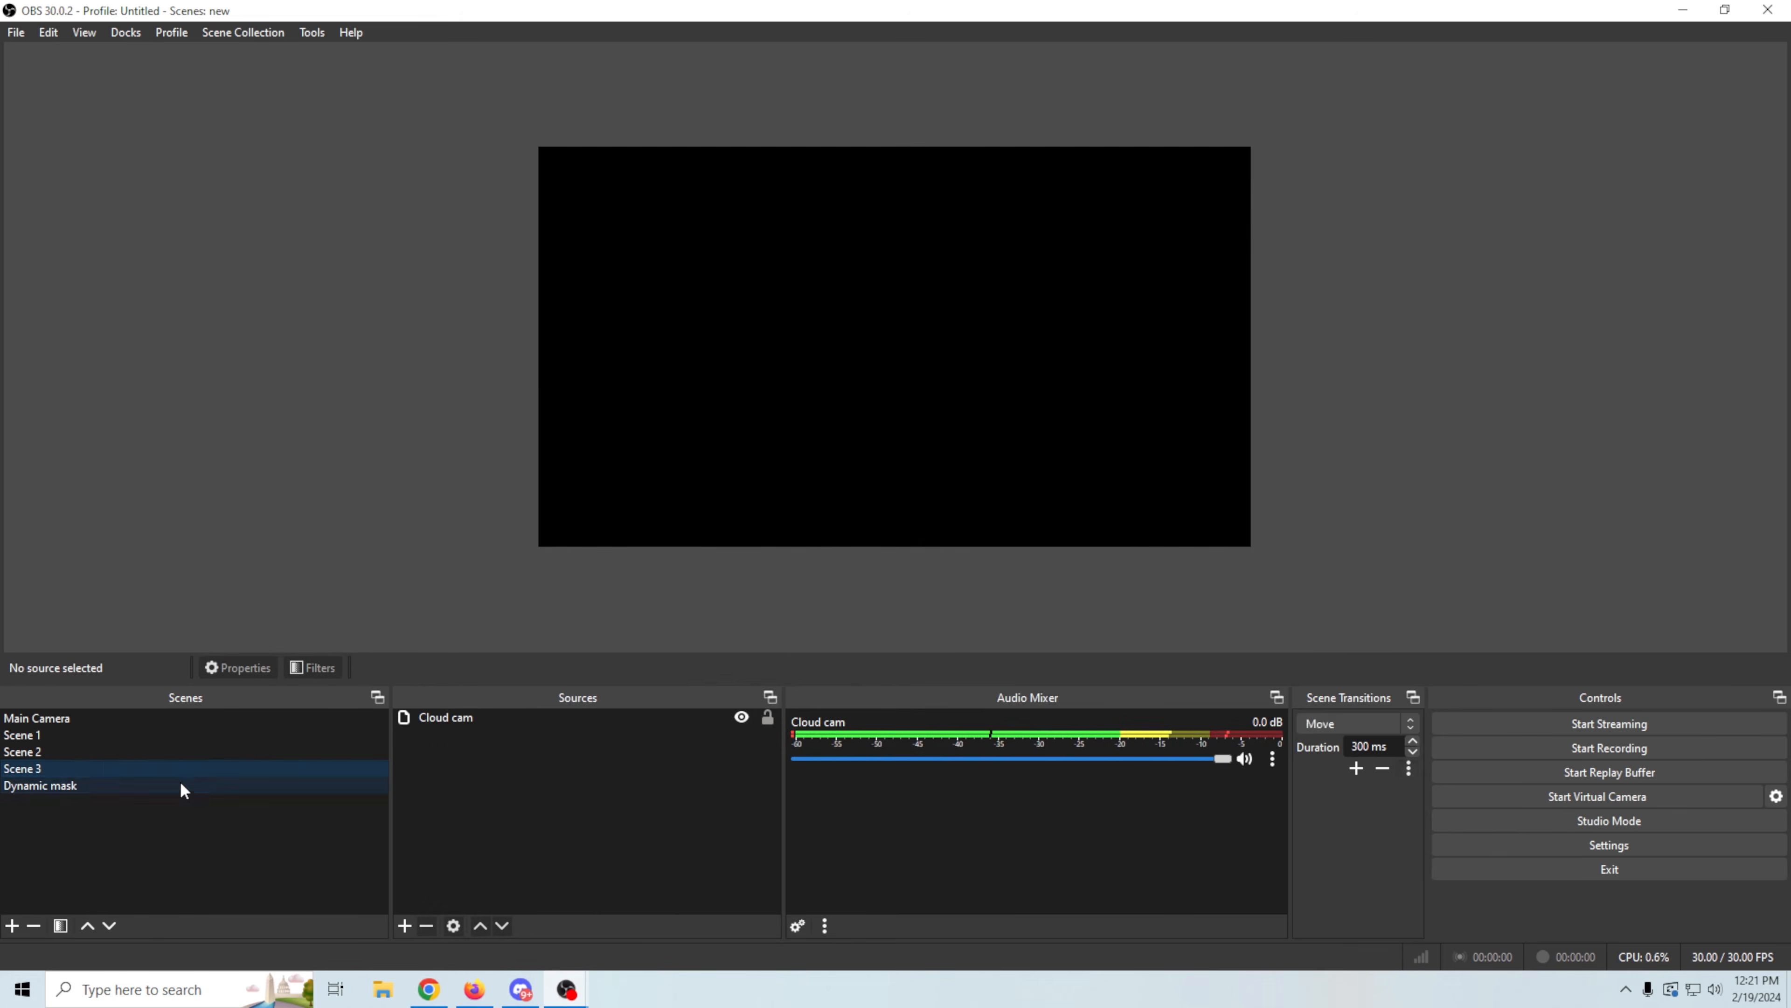
click(180, 784)
click(188, 770)
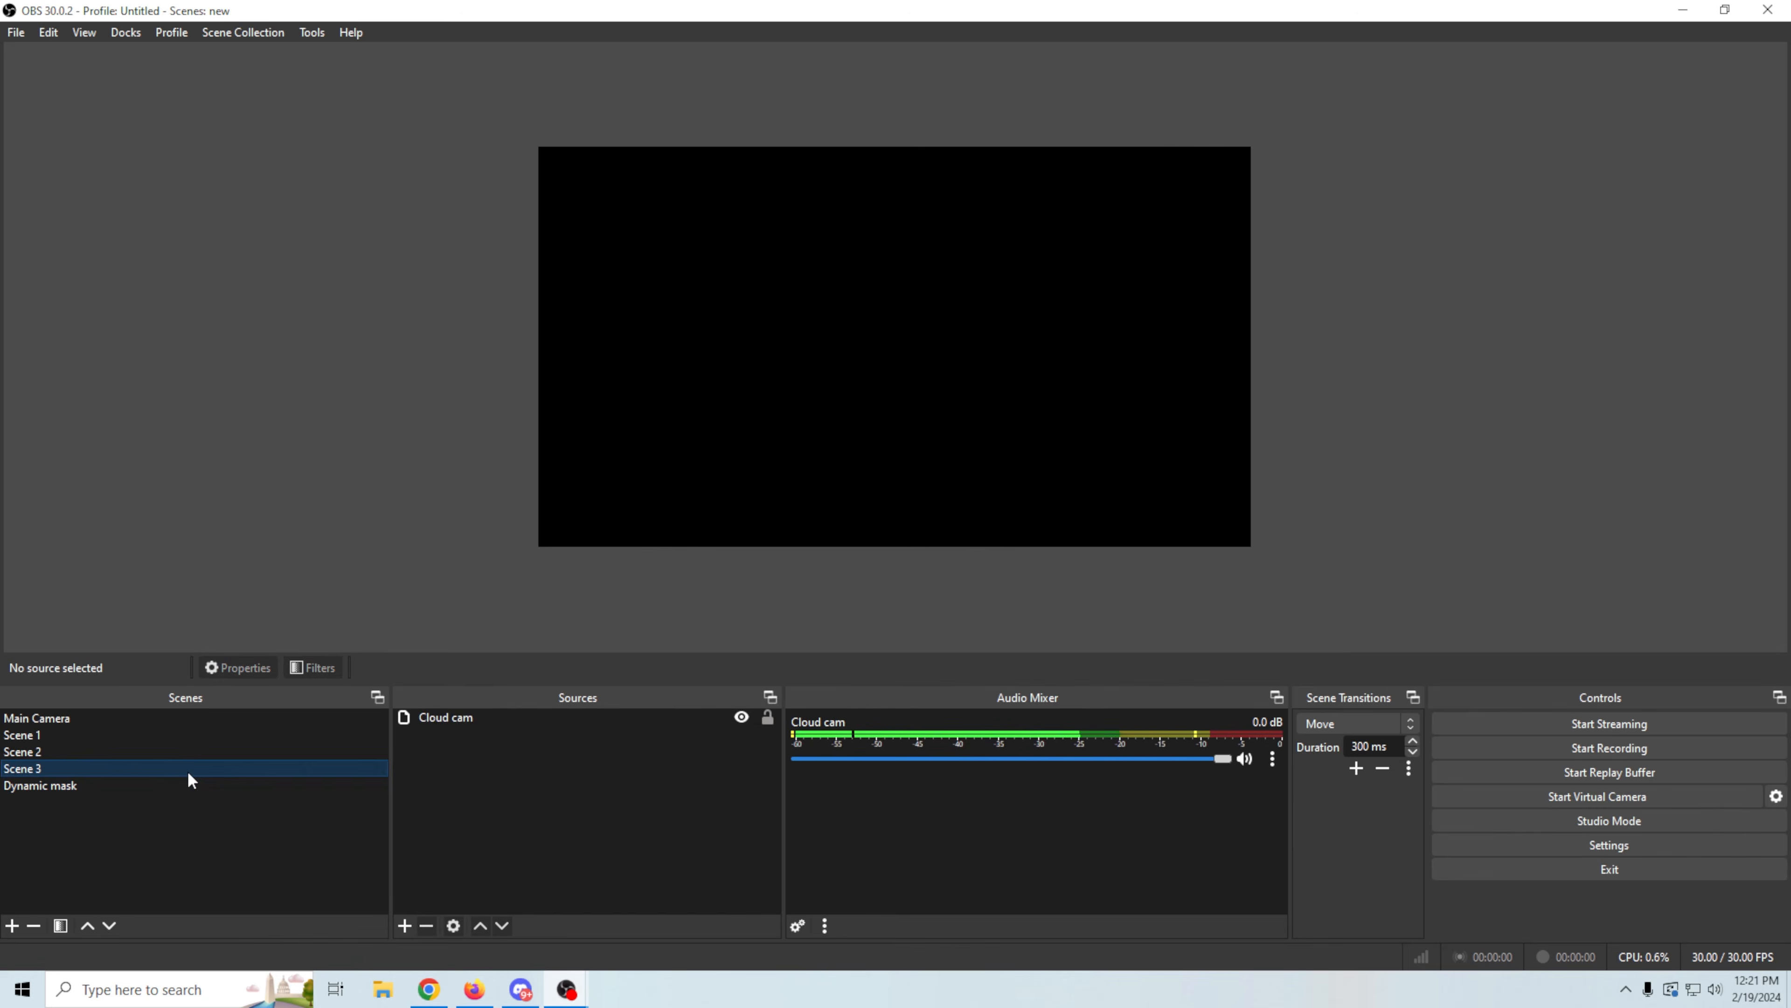
click(160, 786)
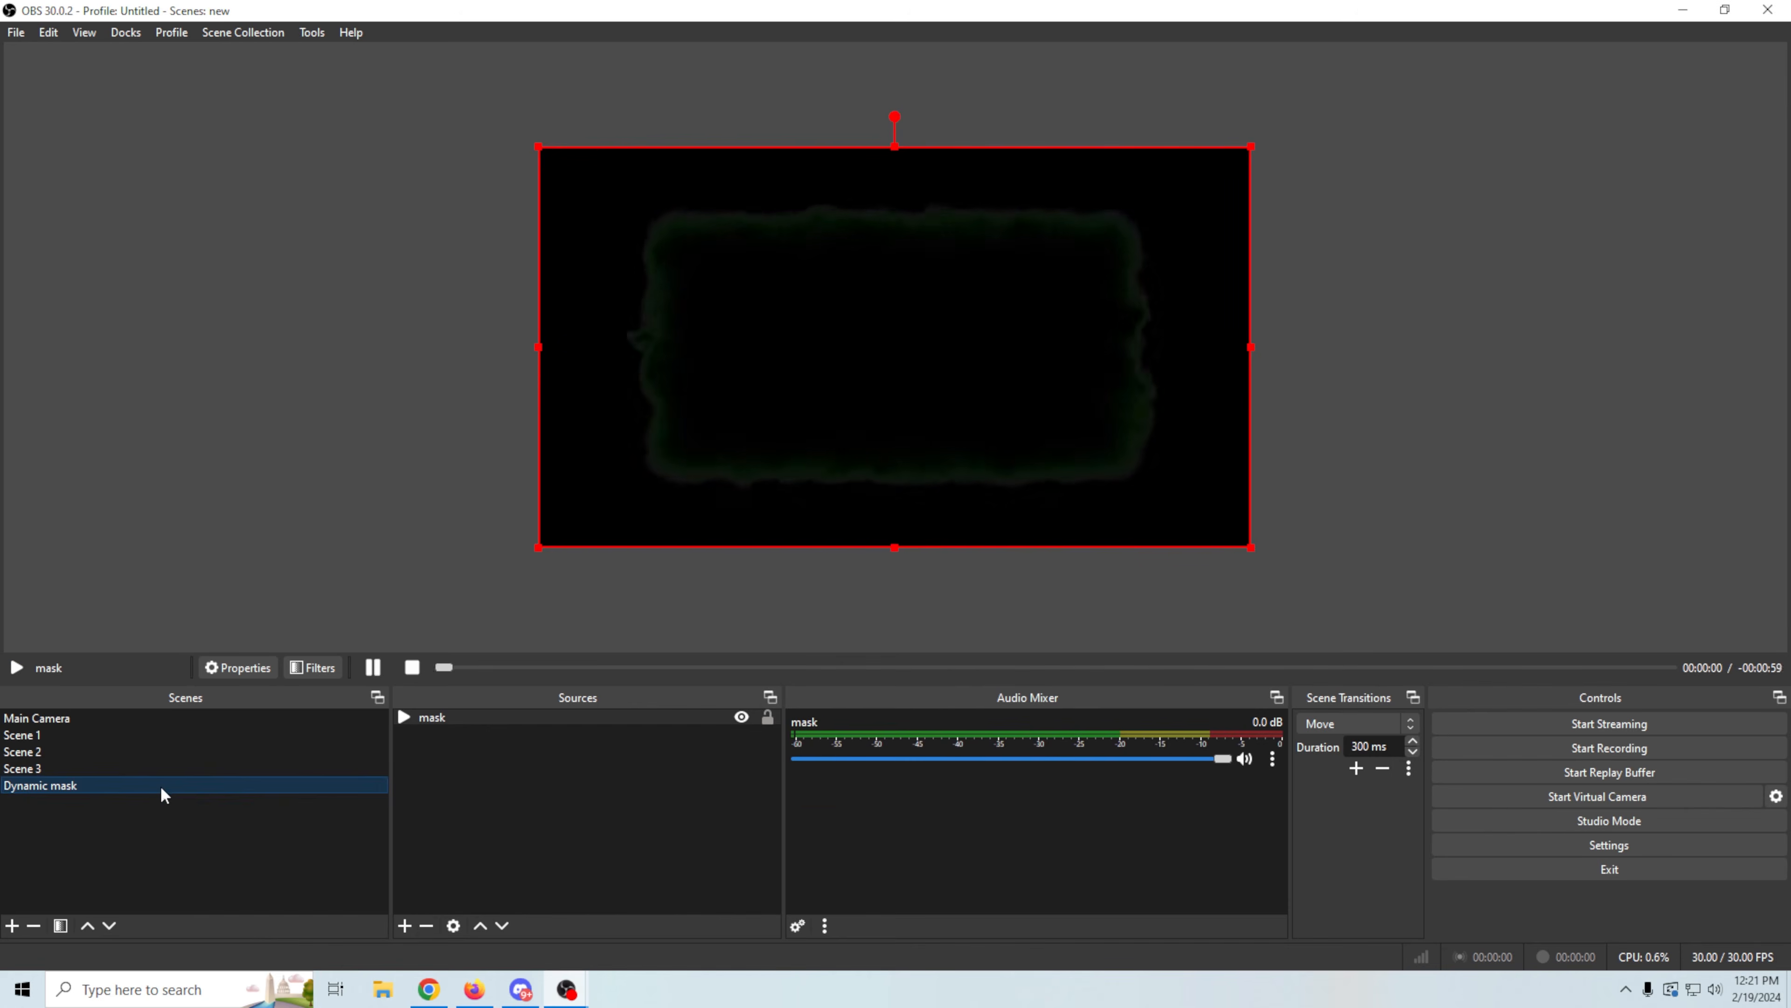
right_click(437, 720)
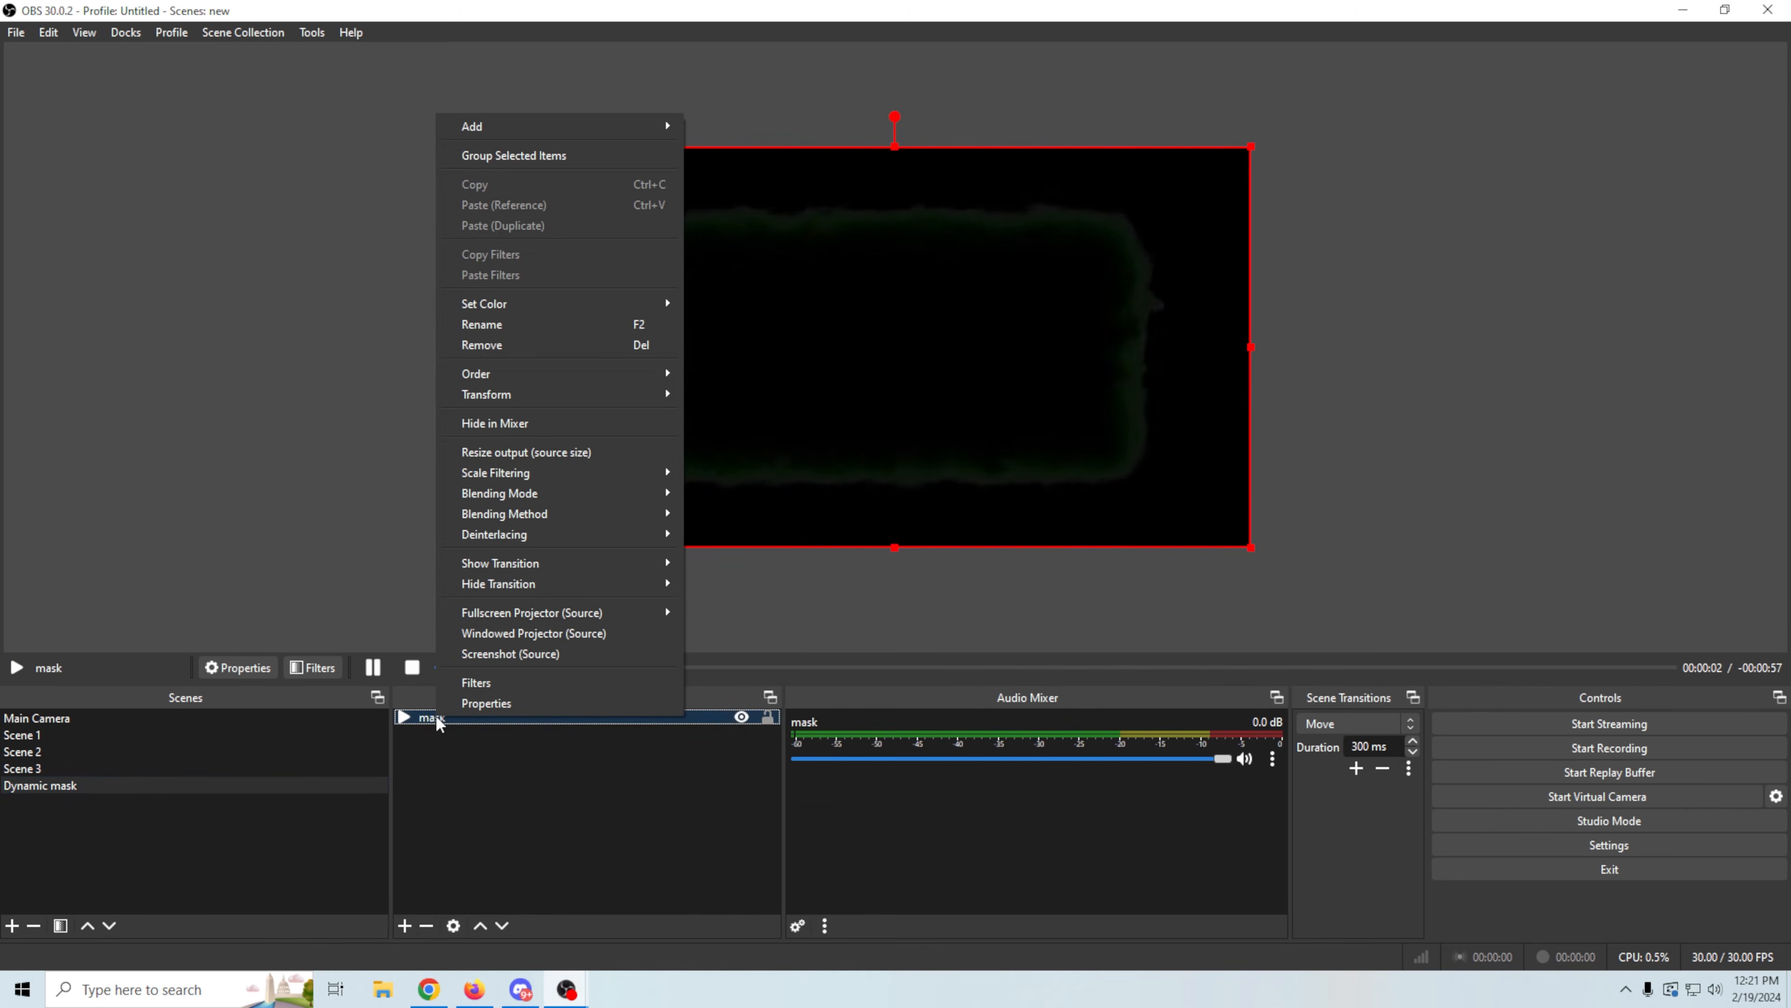
click(438, 778)
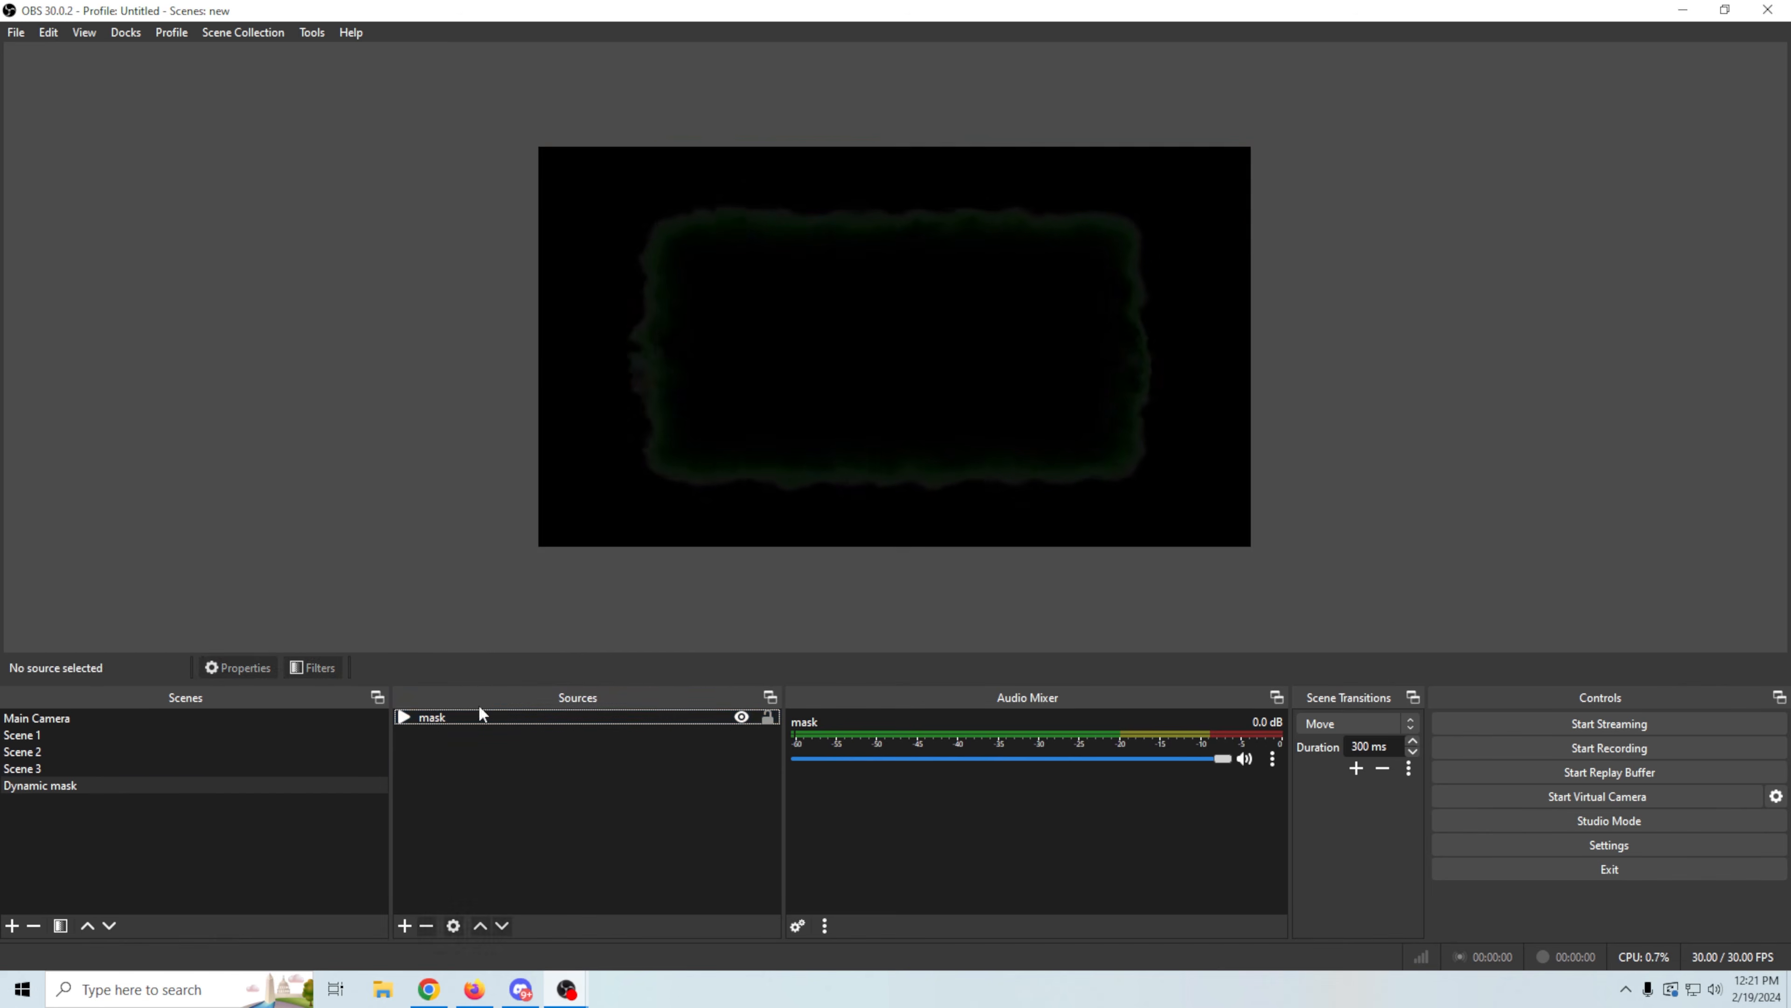
click(518, 717)
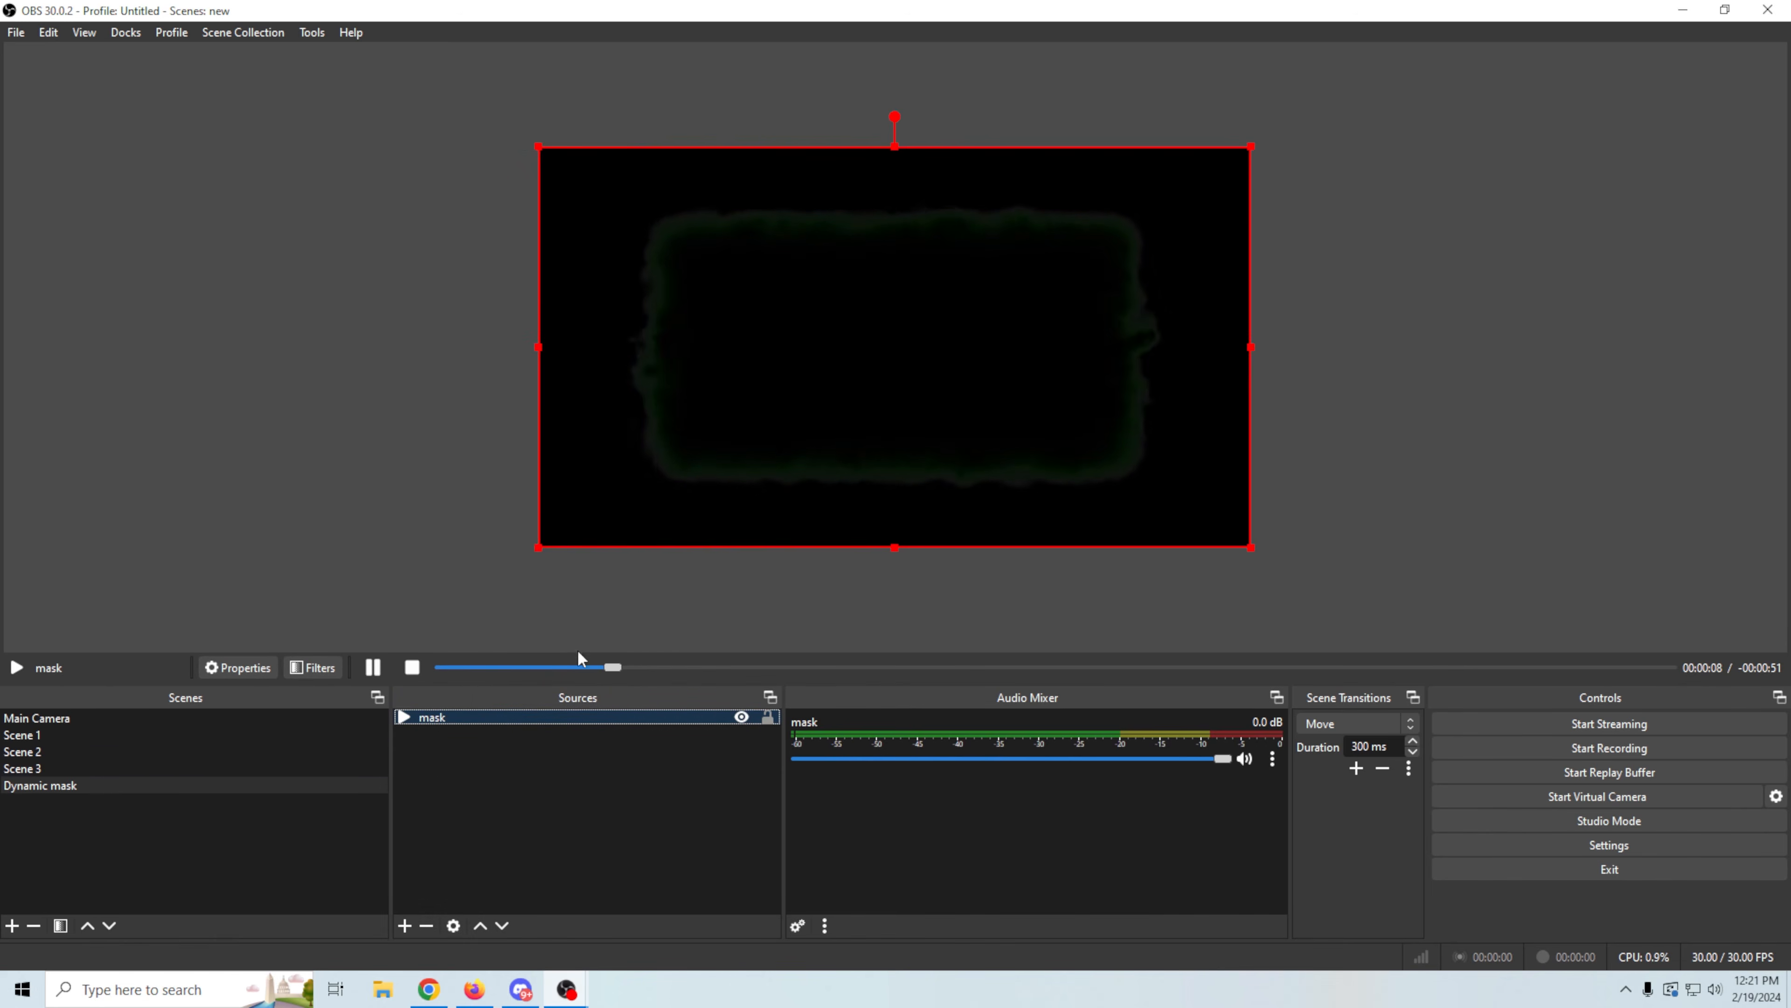
click(136, 768)
click(138, 785)
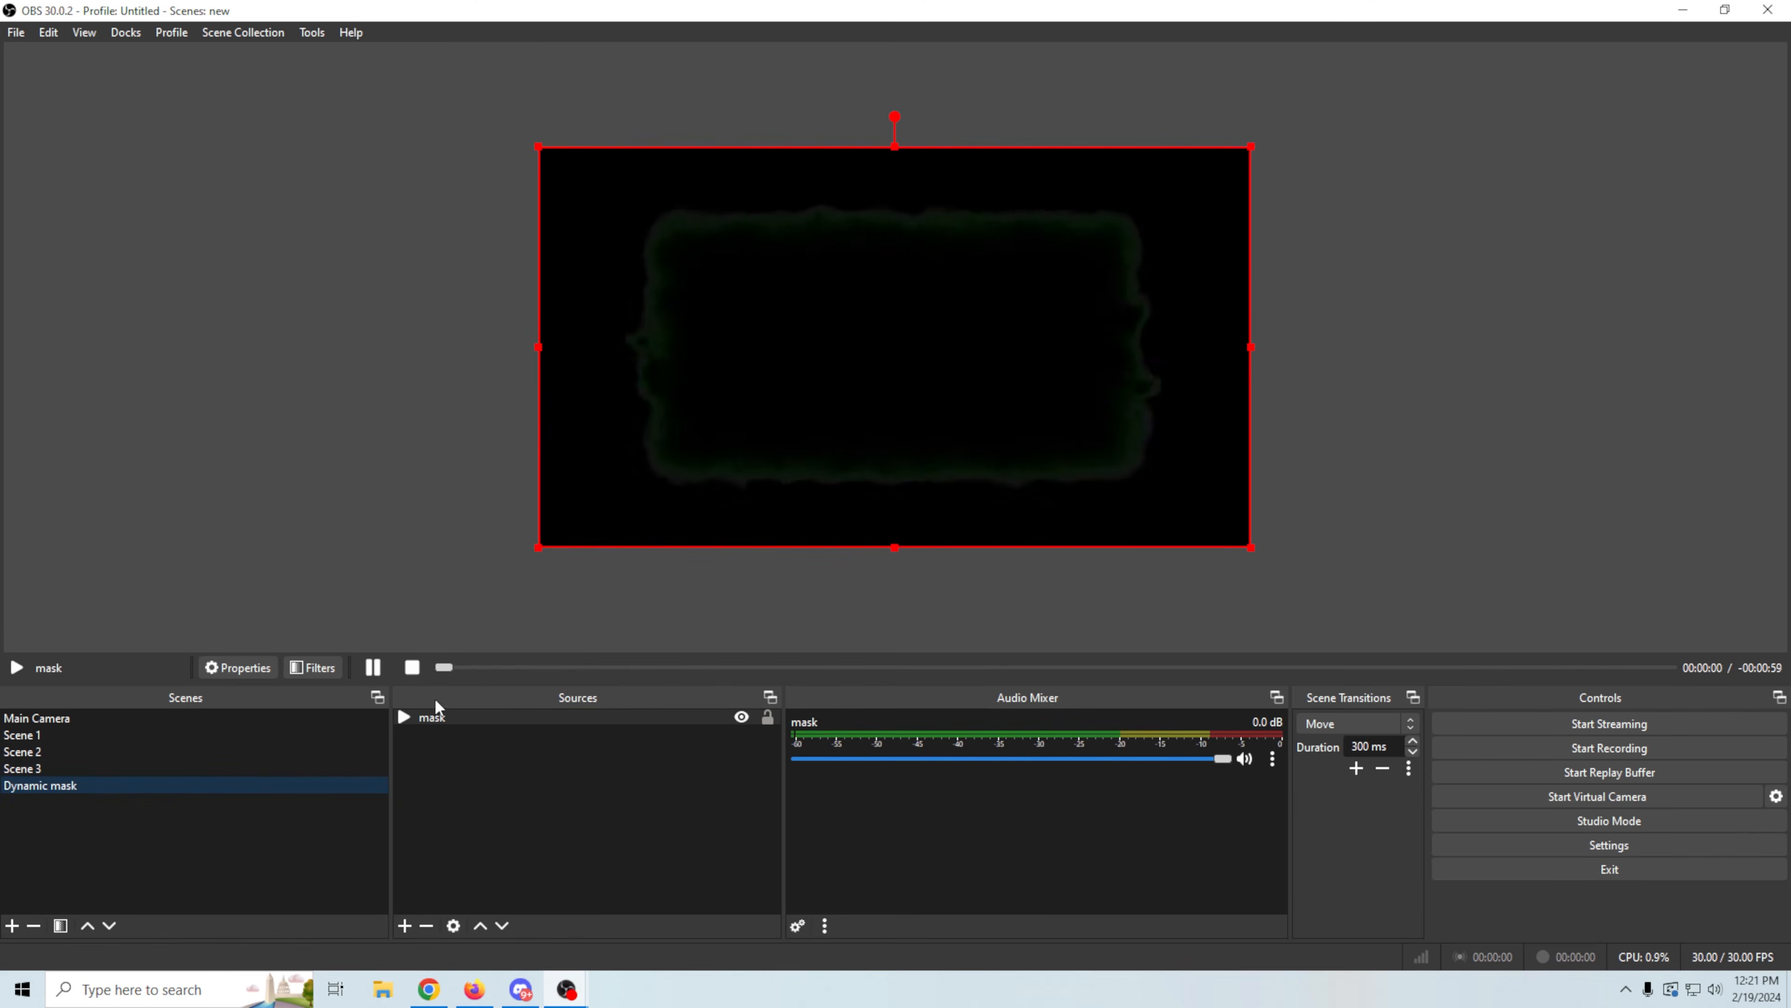
click(135, 768)
click(139, 786)
Step: Disable "Restart playback when source becomes active" for the mask media source in the Dynamic mask scene
right_click(440, 713)
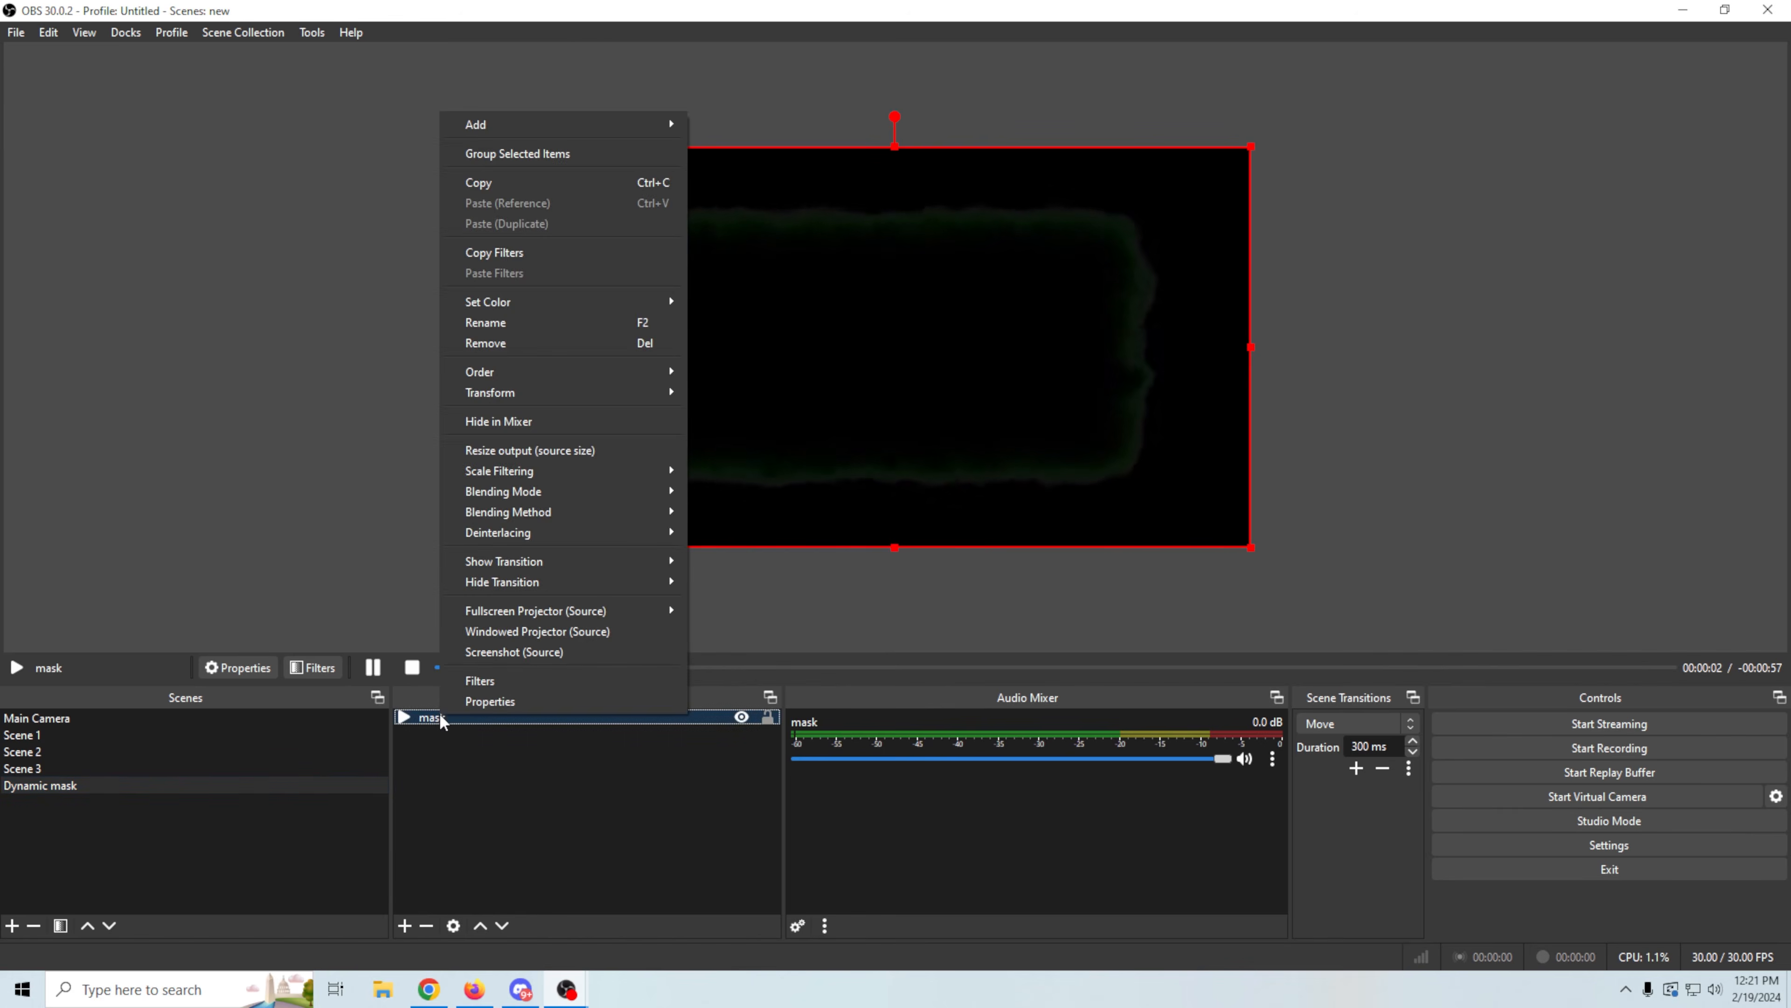
click(484, 699)
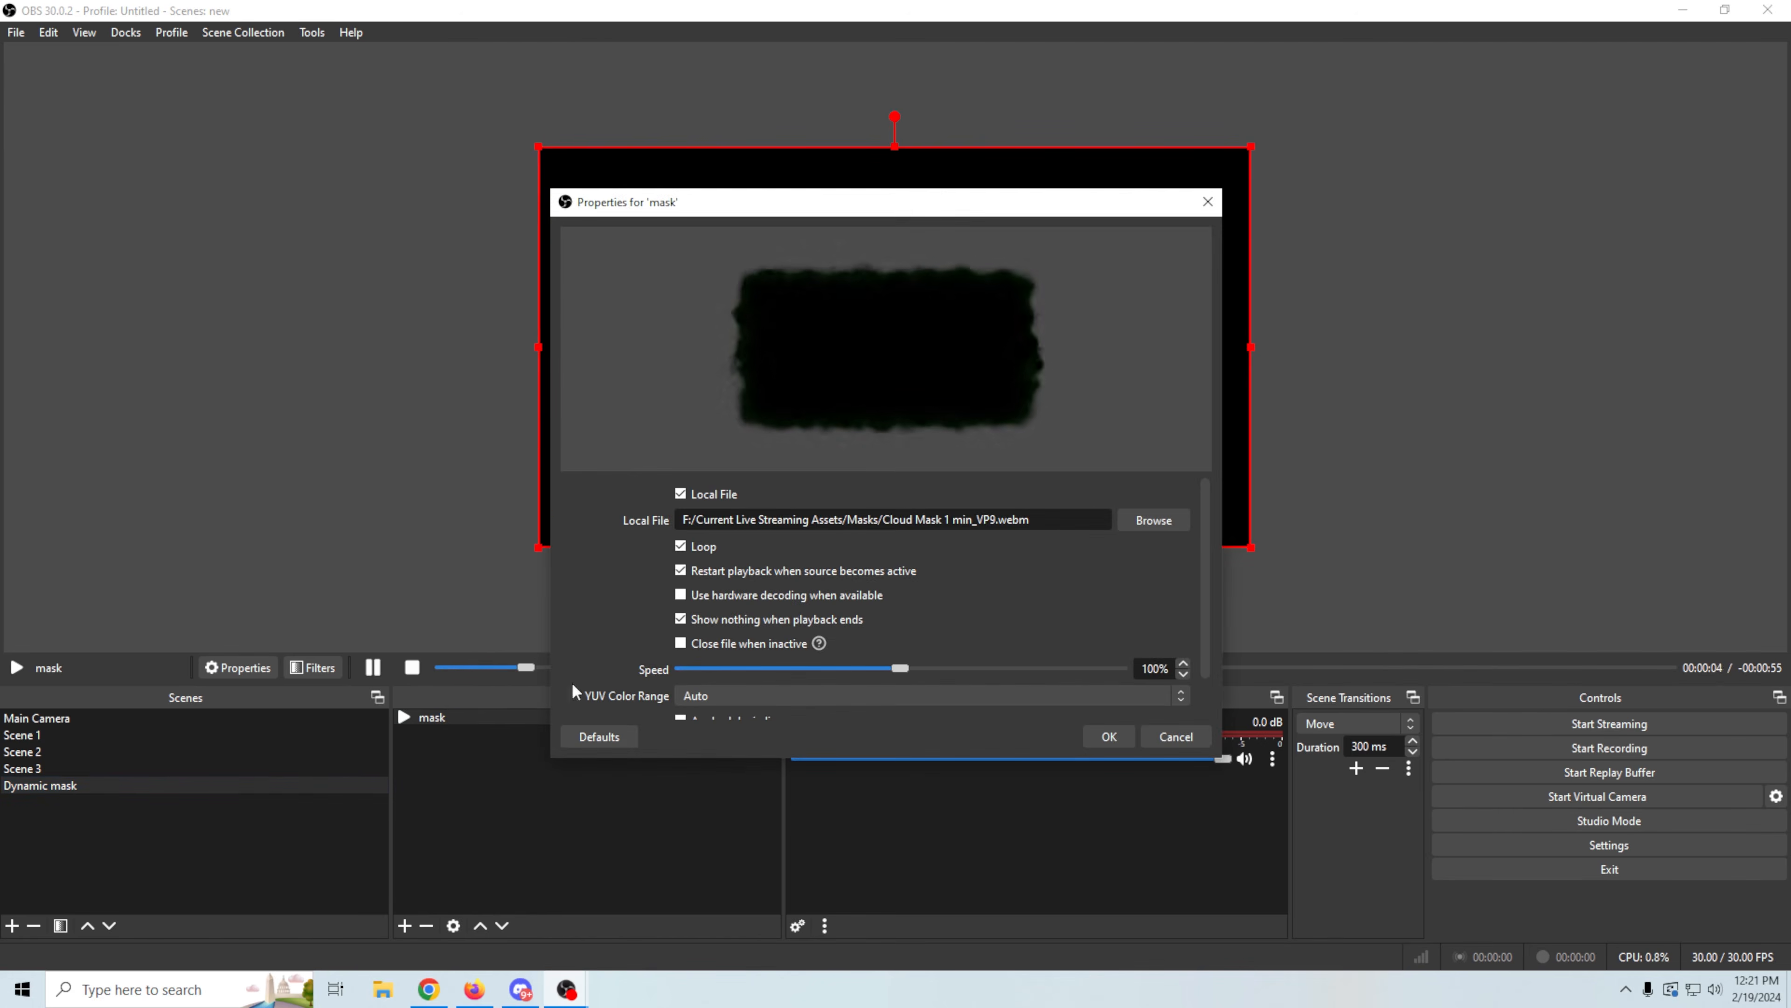
click(681, 571)
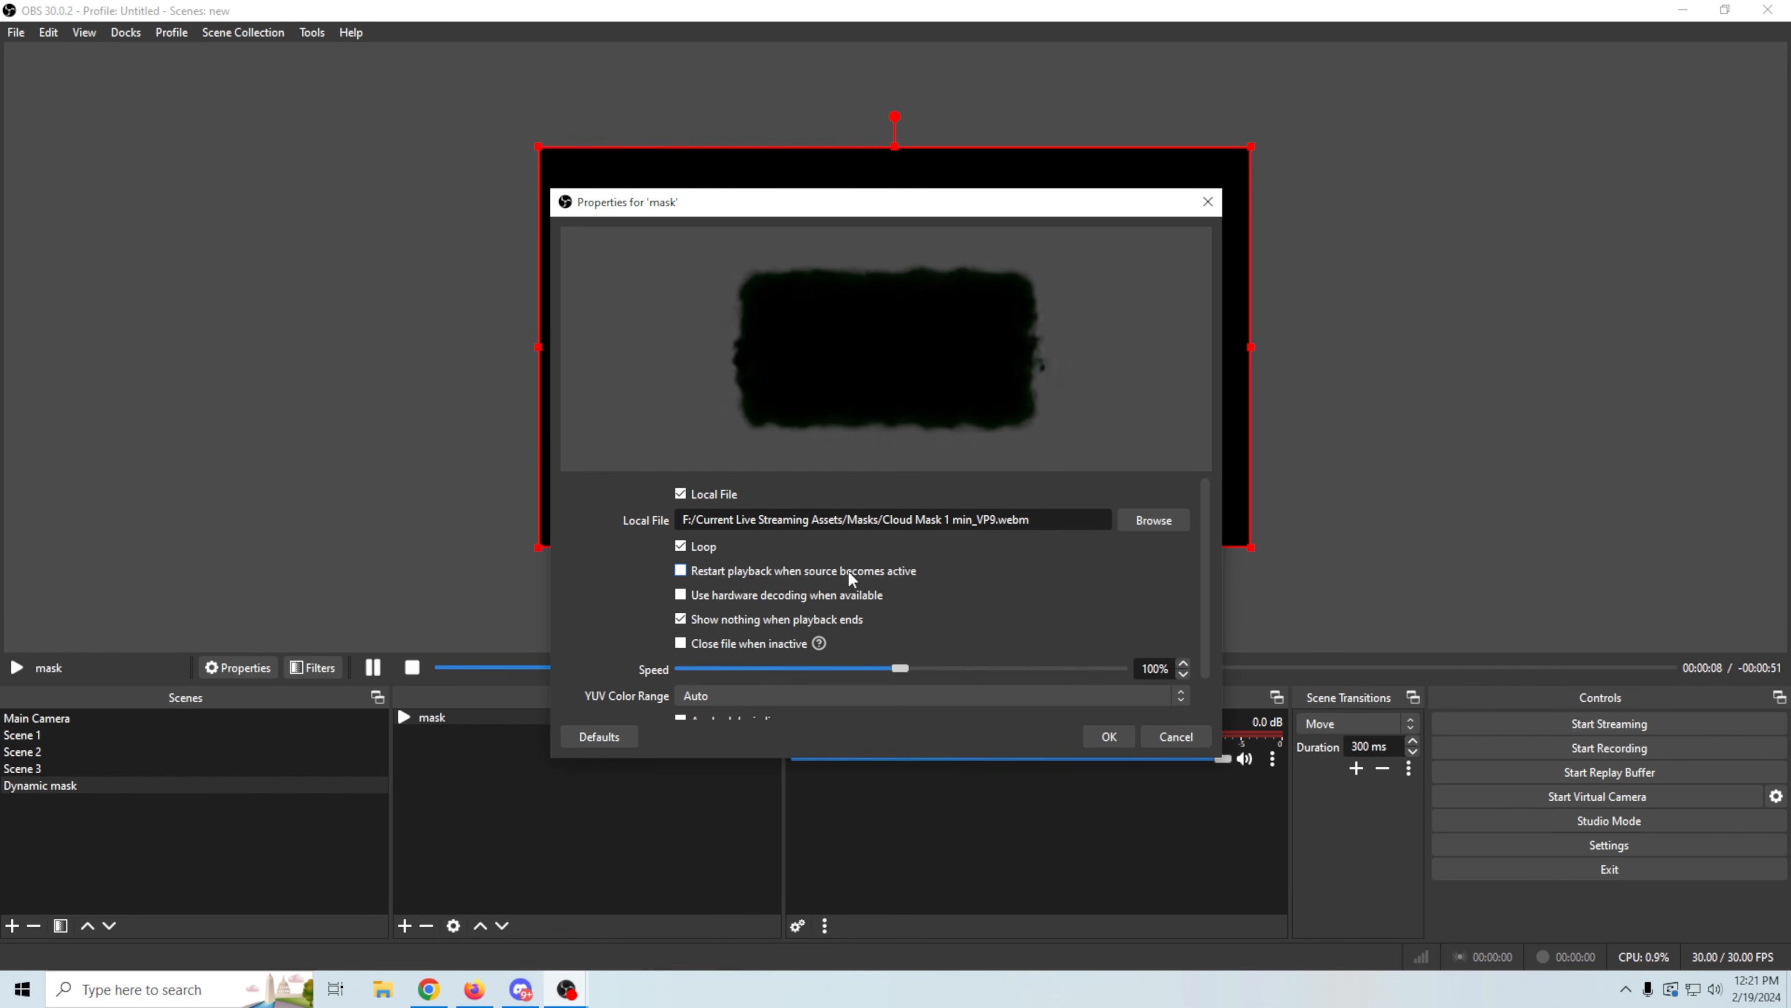
click(1113, 734)
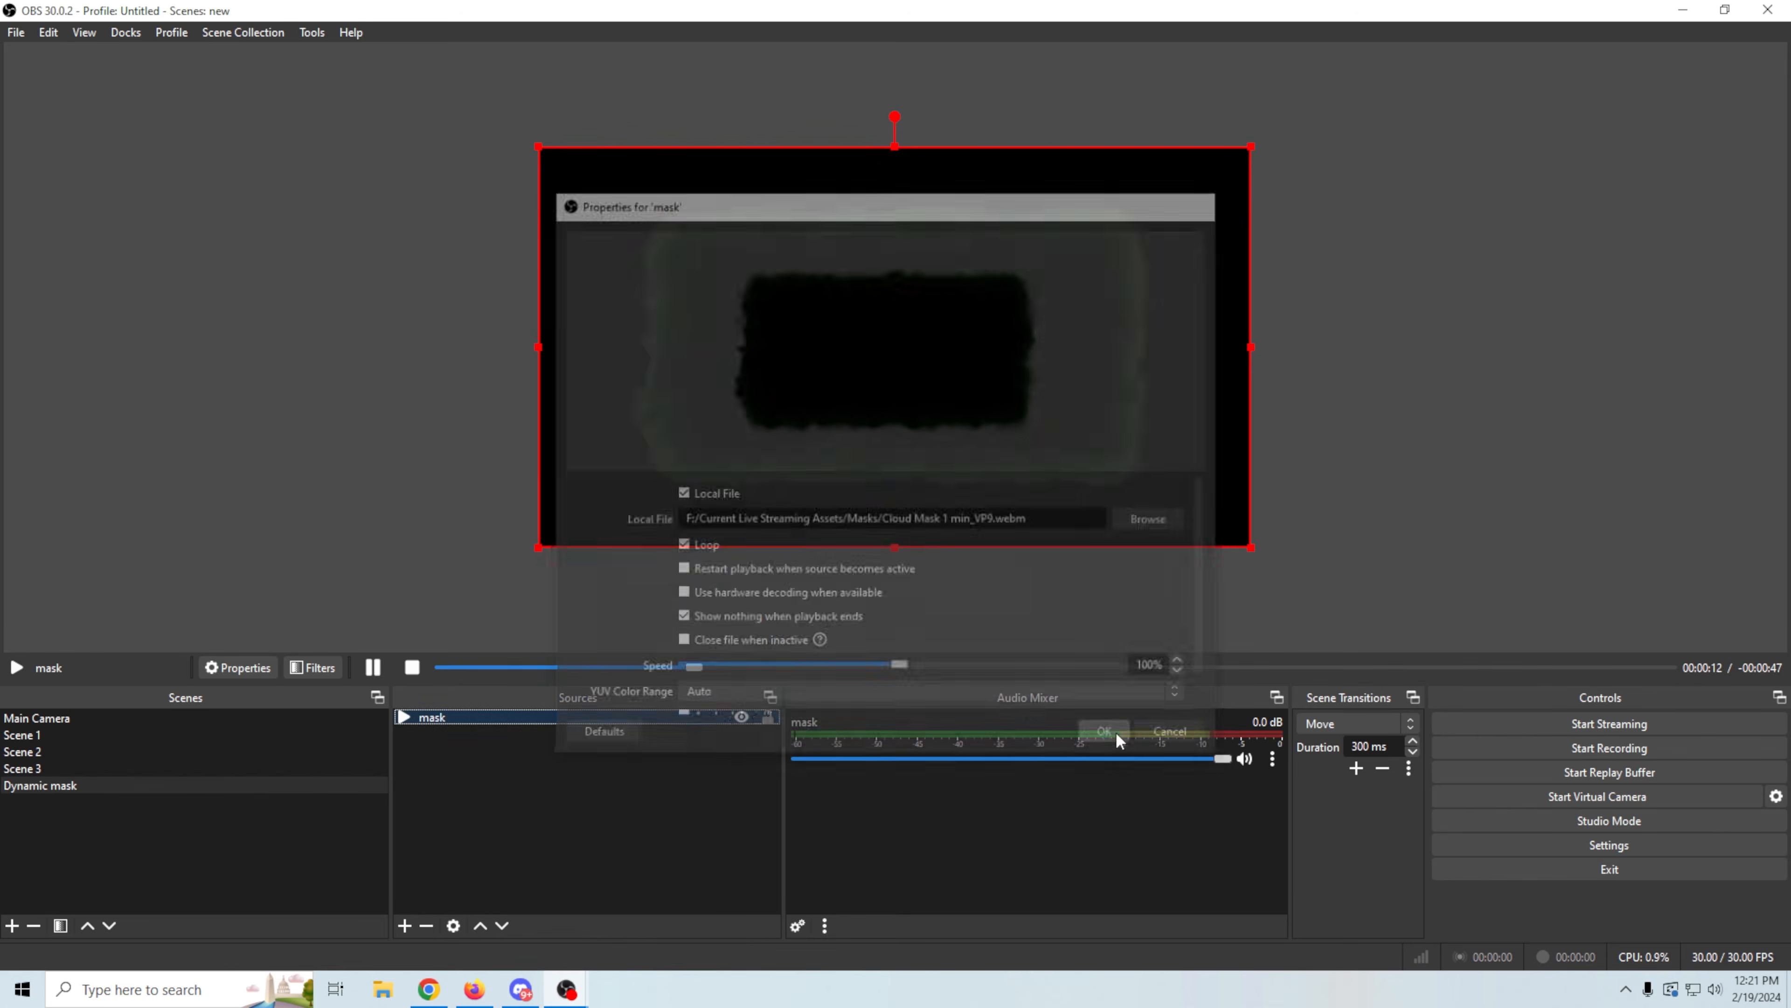
Step: Add the existing Display Capture source to Scene 3
click(207, 770)
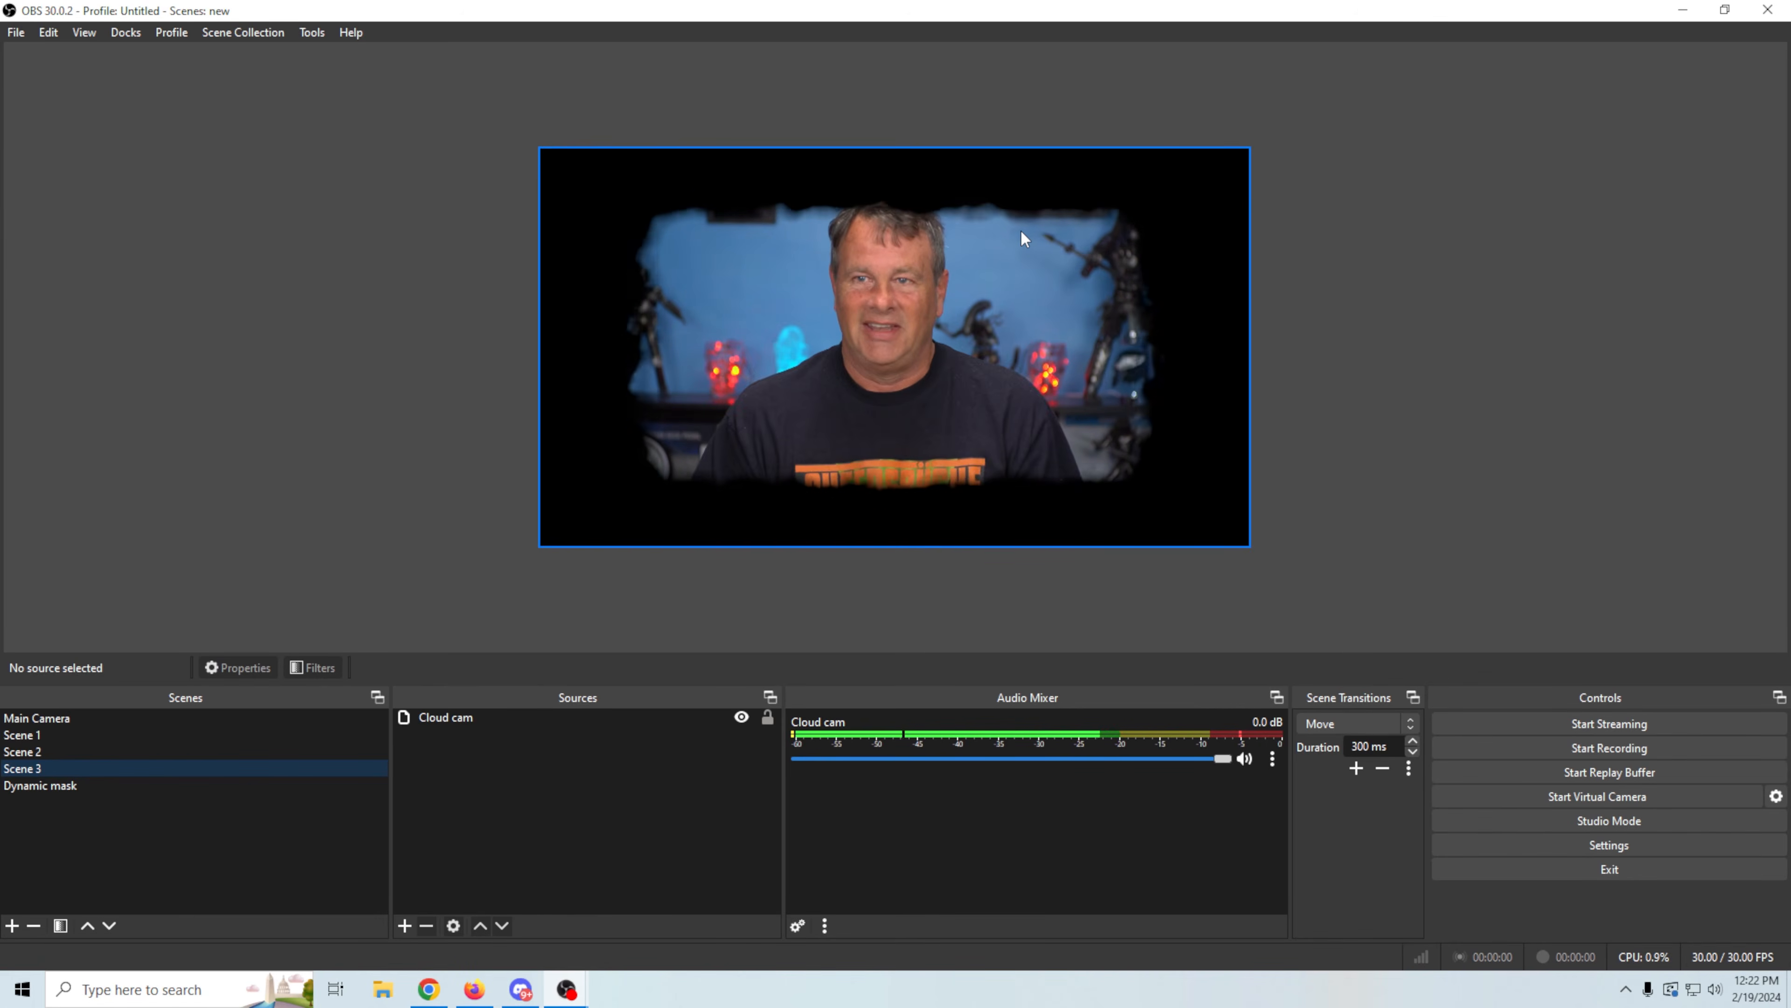
click(404, 925)
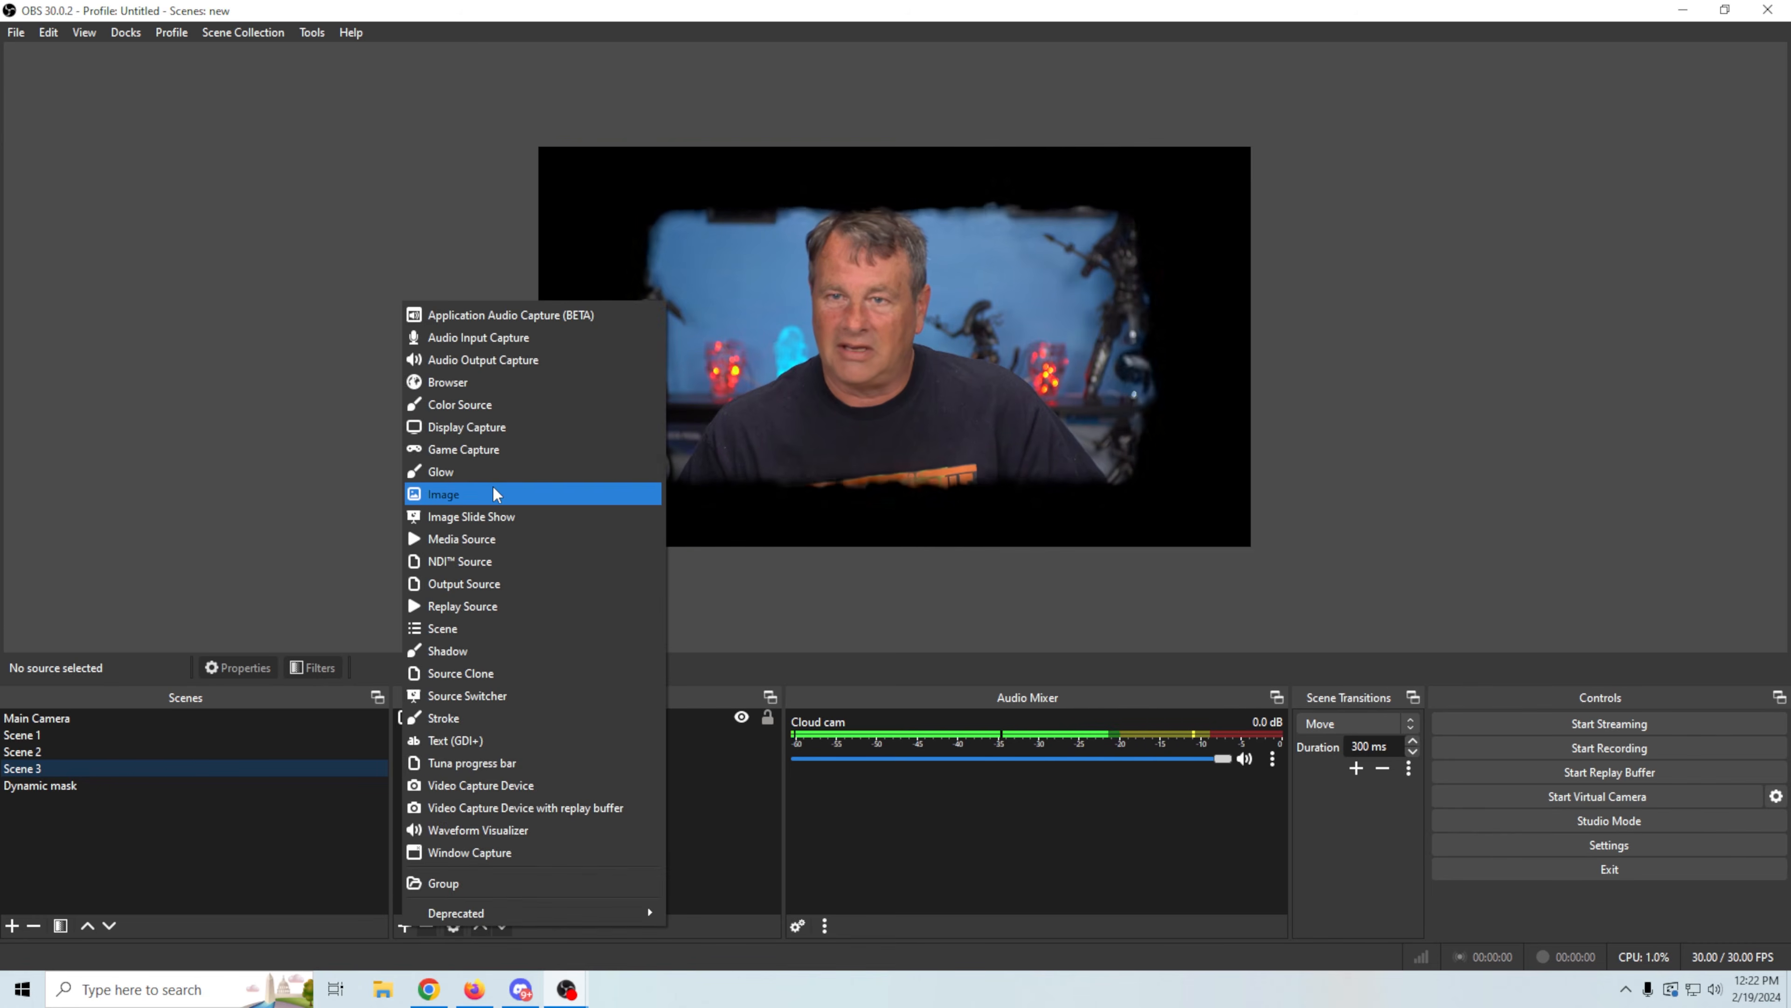
click(506, 431)
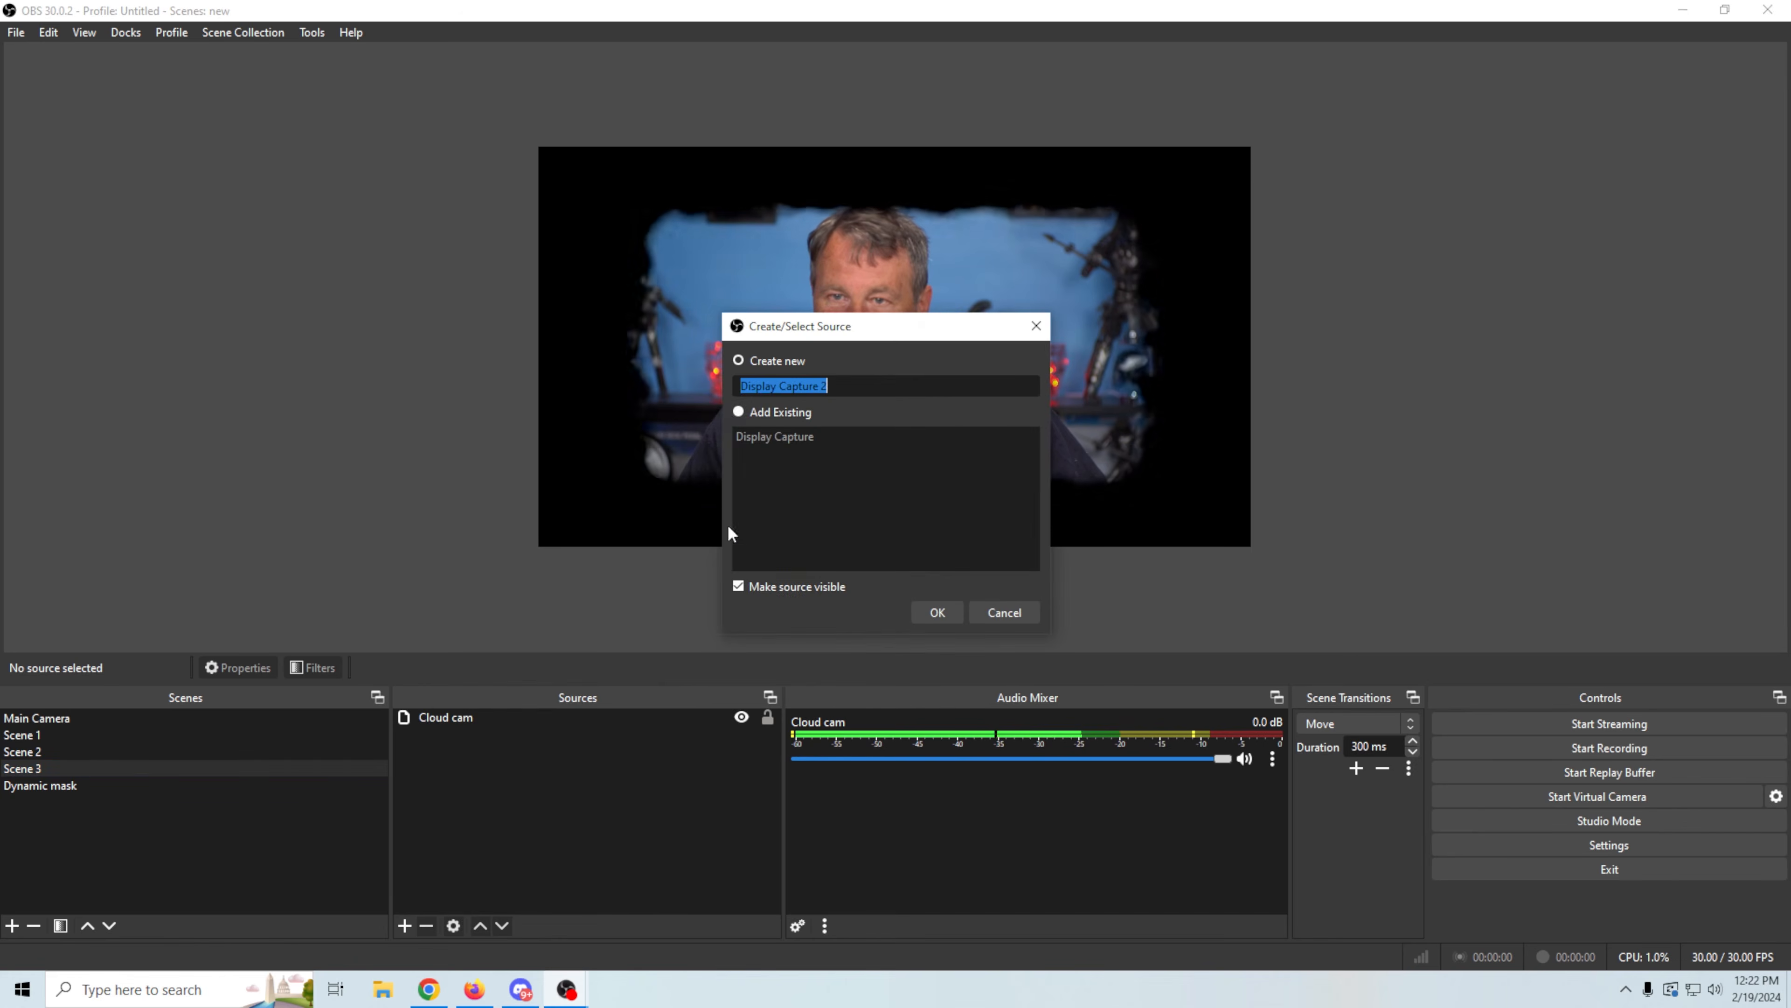
click(738, 413)
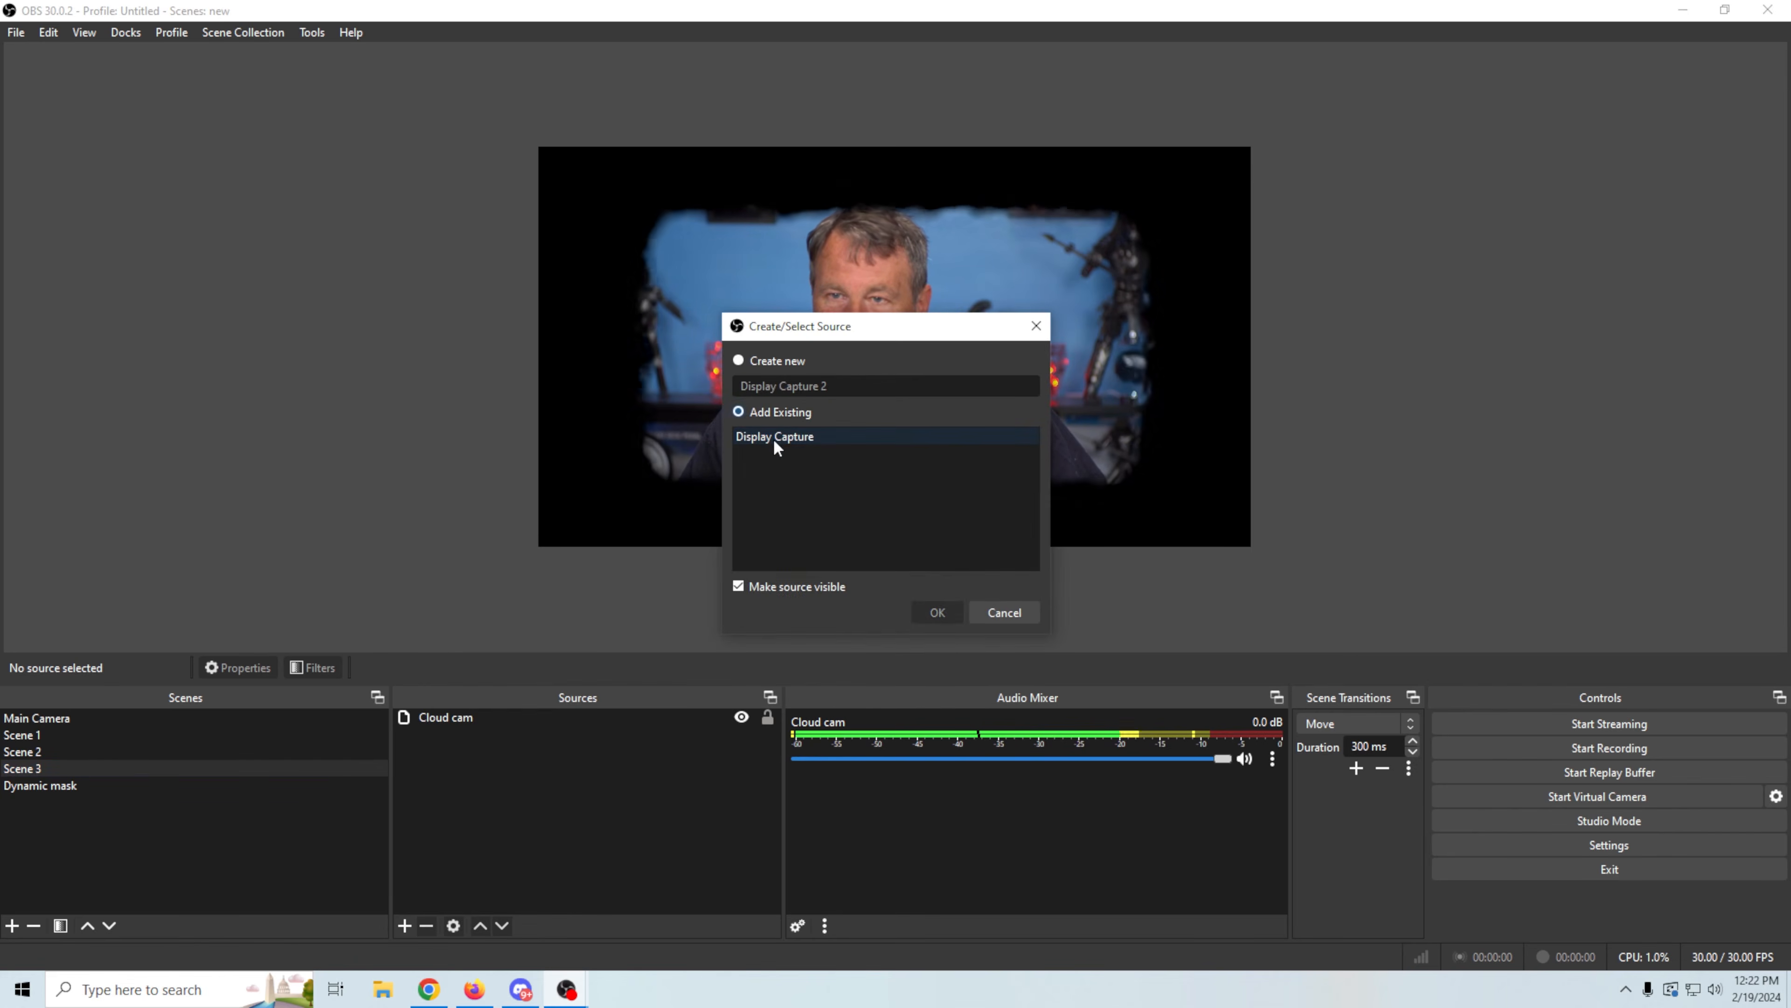
click(784, 437)
click(936, 611)
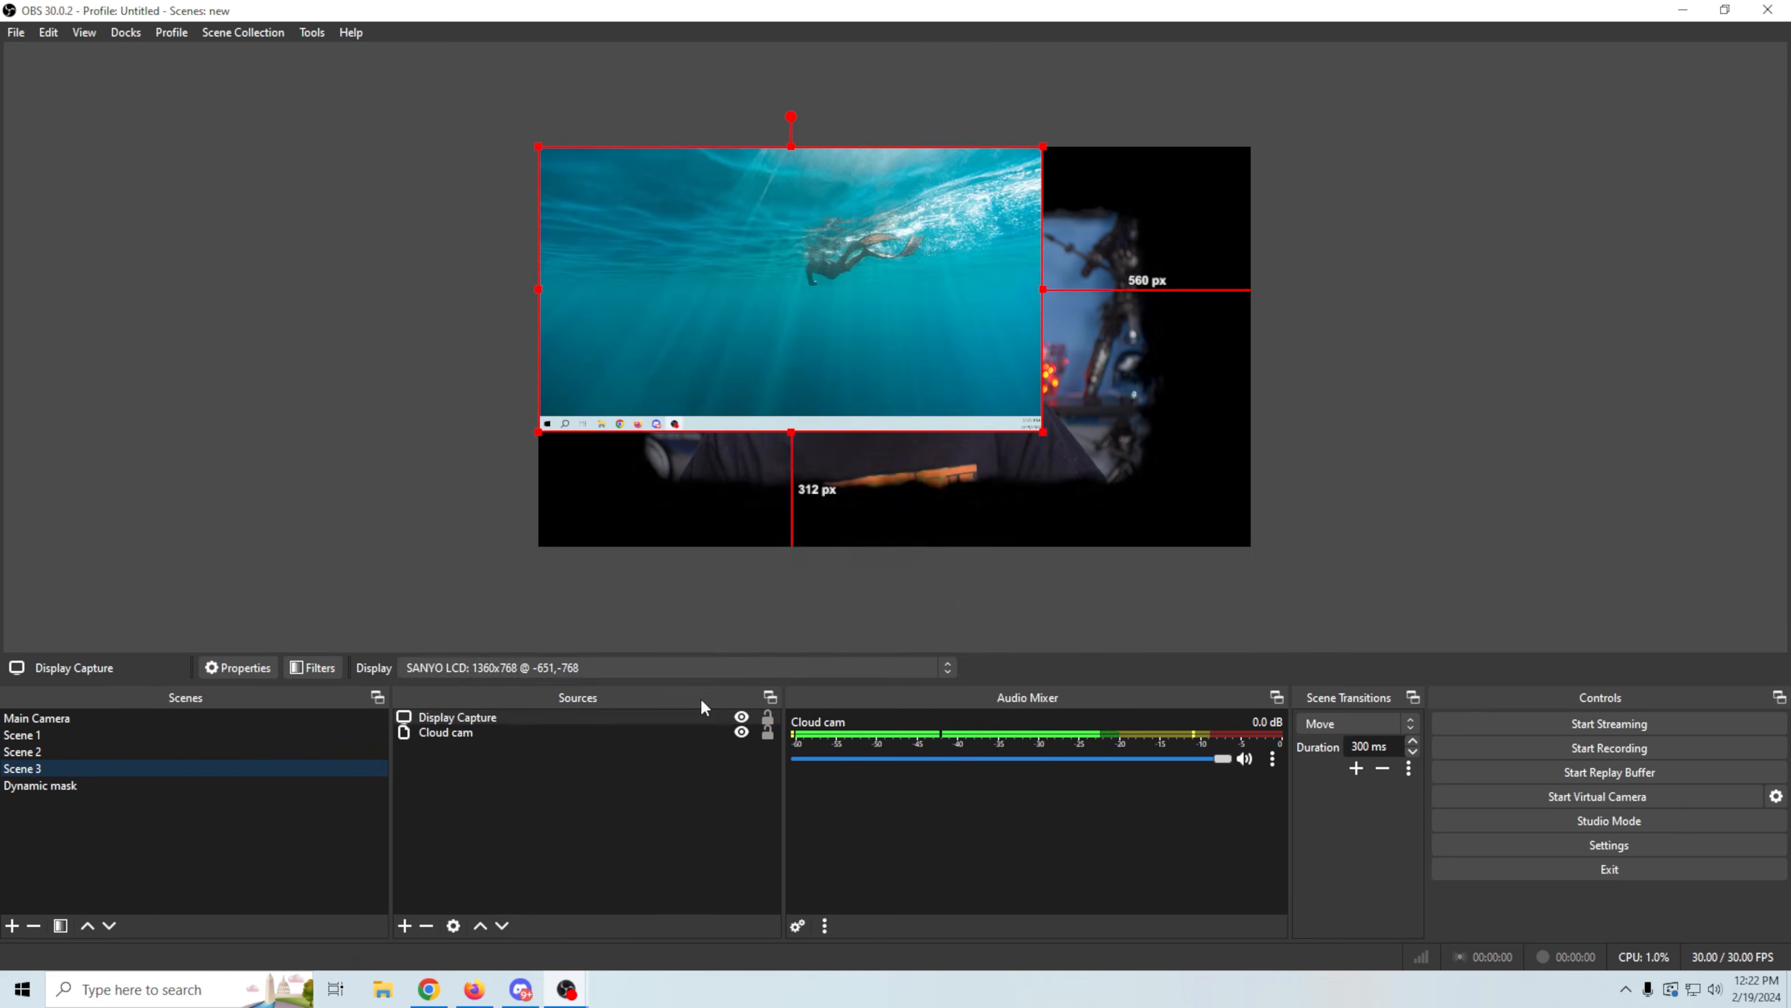
Step: Fill the canvas with Display Capture beneath Cloud cam, and shrink Cloud cam into the canvas's upper-left corner
drag(562, 720, 486, 726)
click(489, 715)
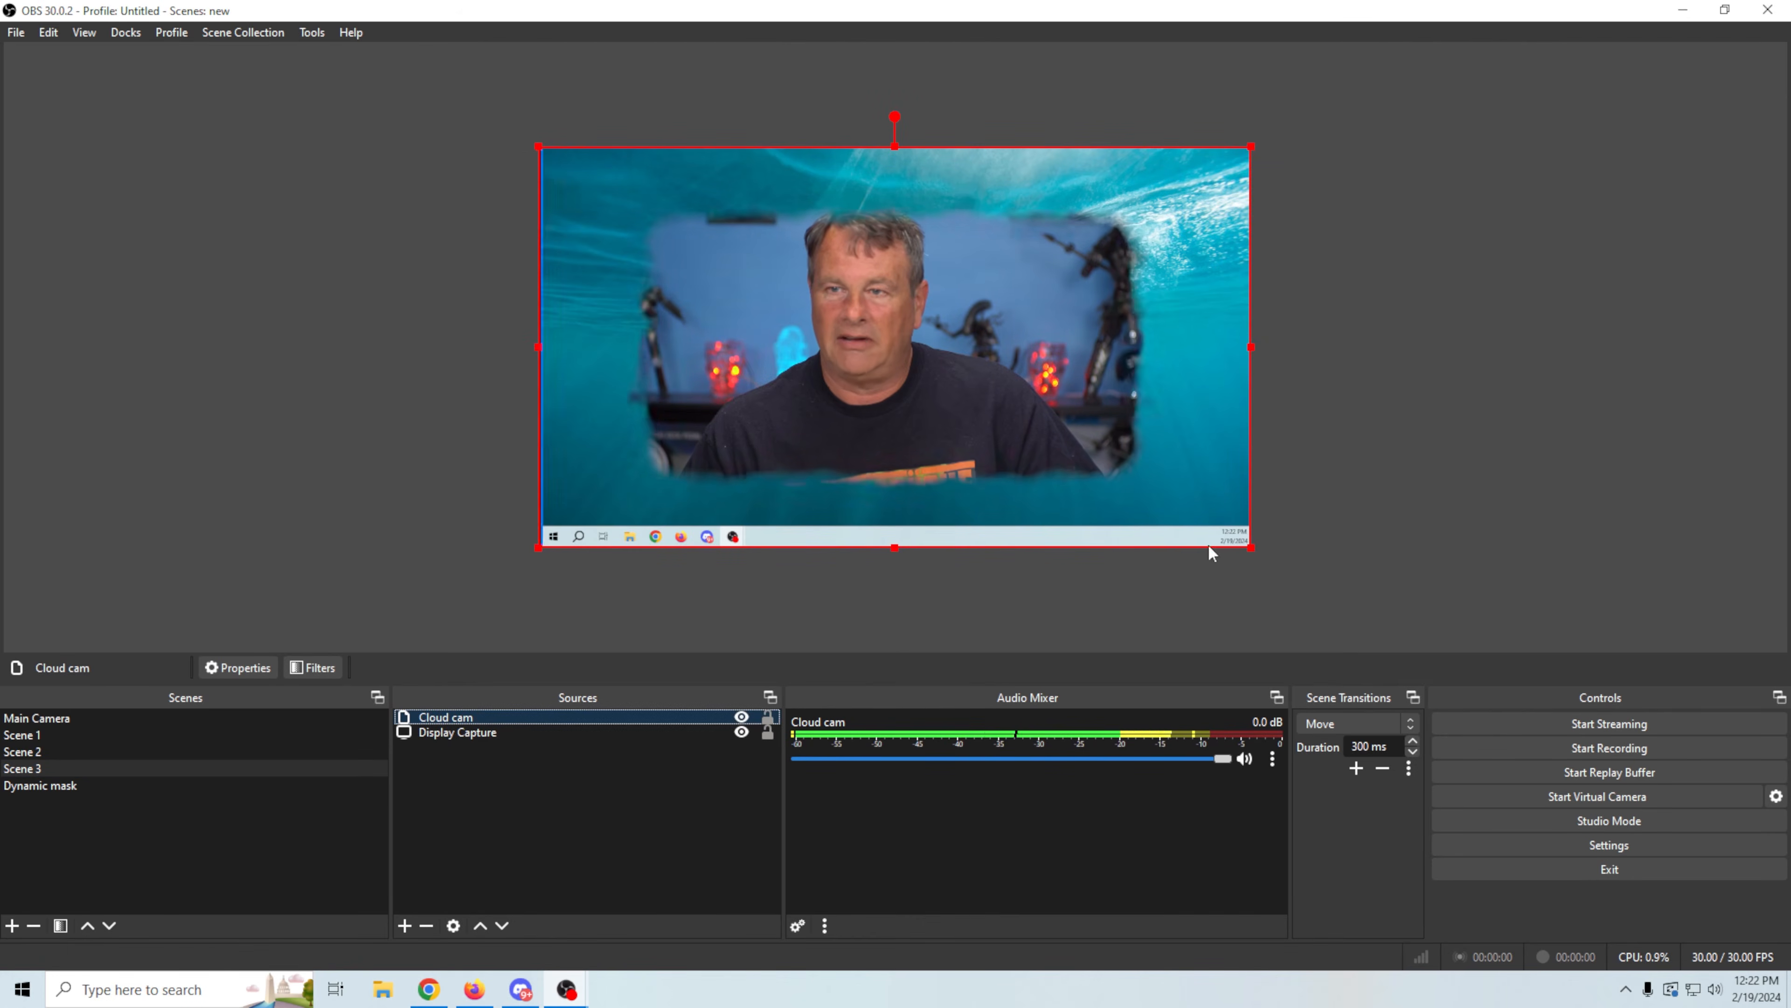
drag(1251, 548, 844, 223)
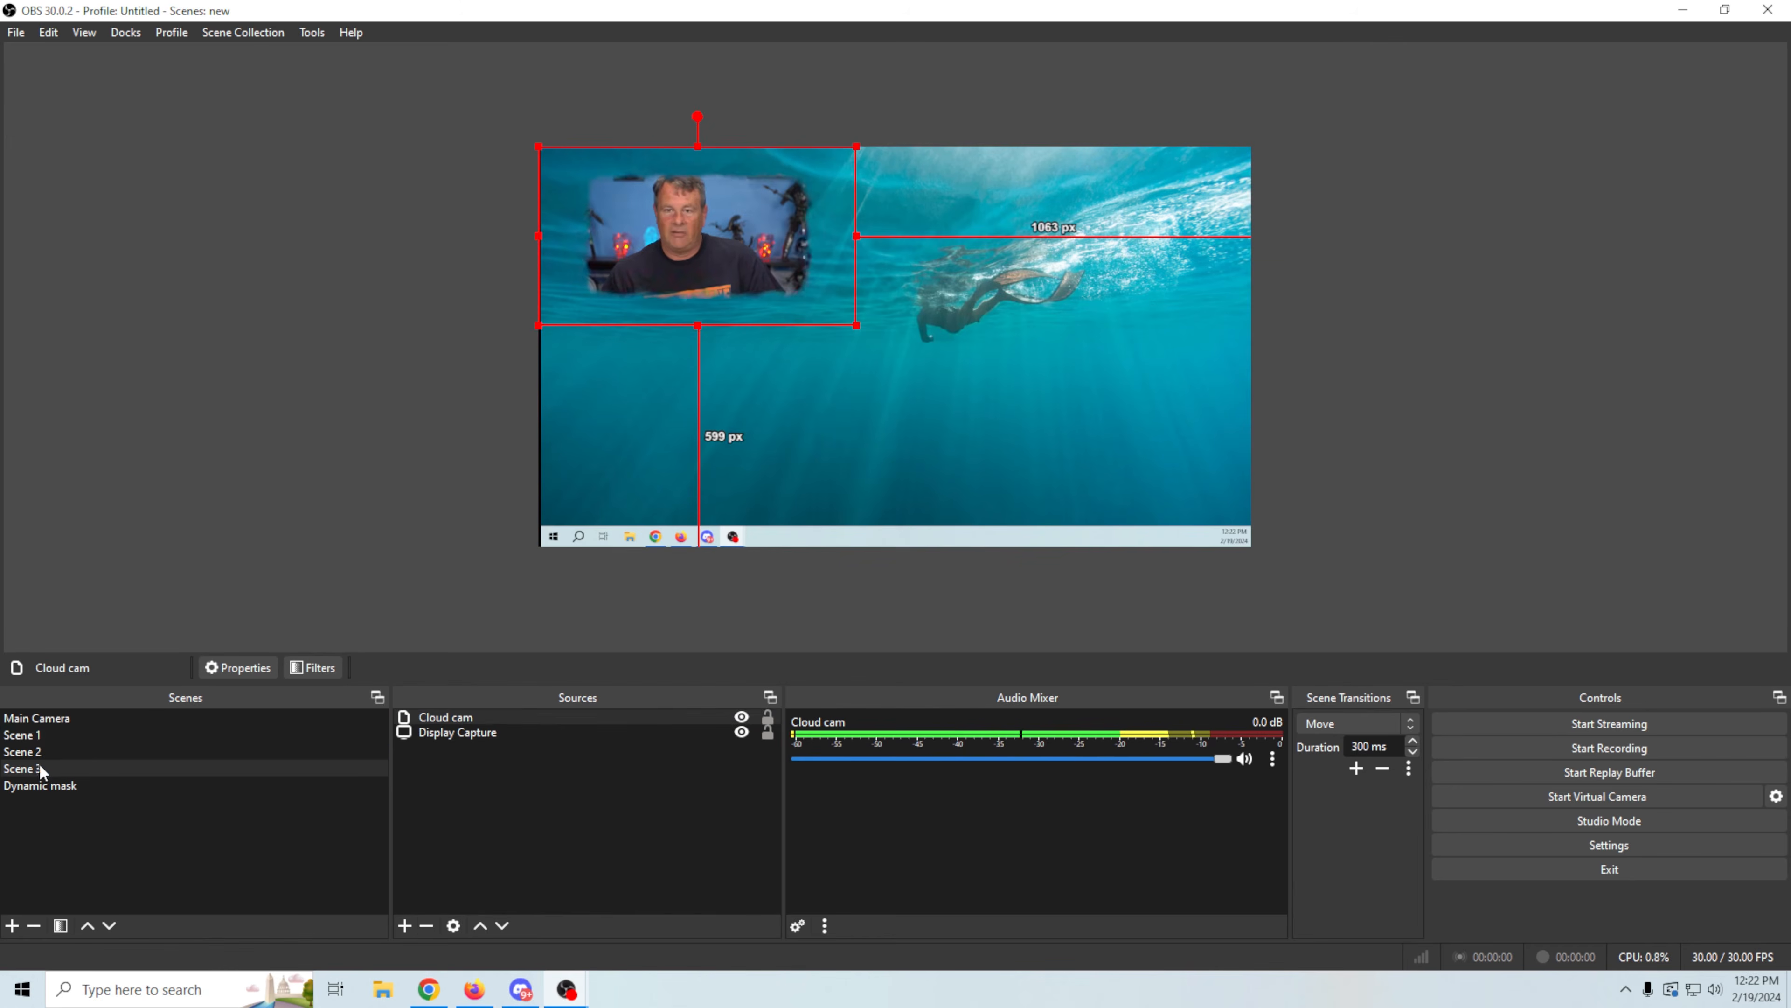
Step: Switch between Scene 1, Scene 2 and Scene 3 to compare the camera mask used in each scene
click(40, 751)
click(54, 734)
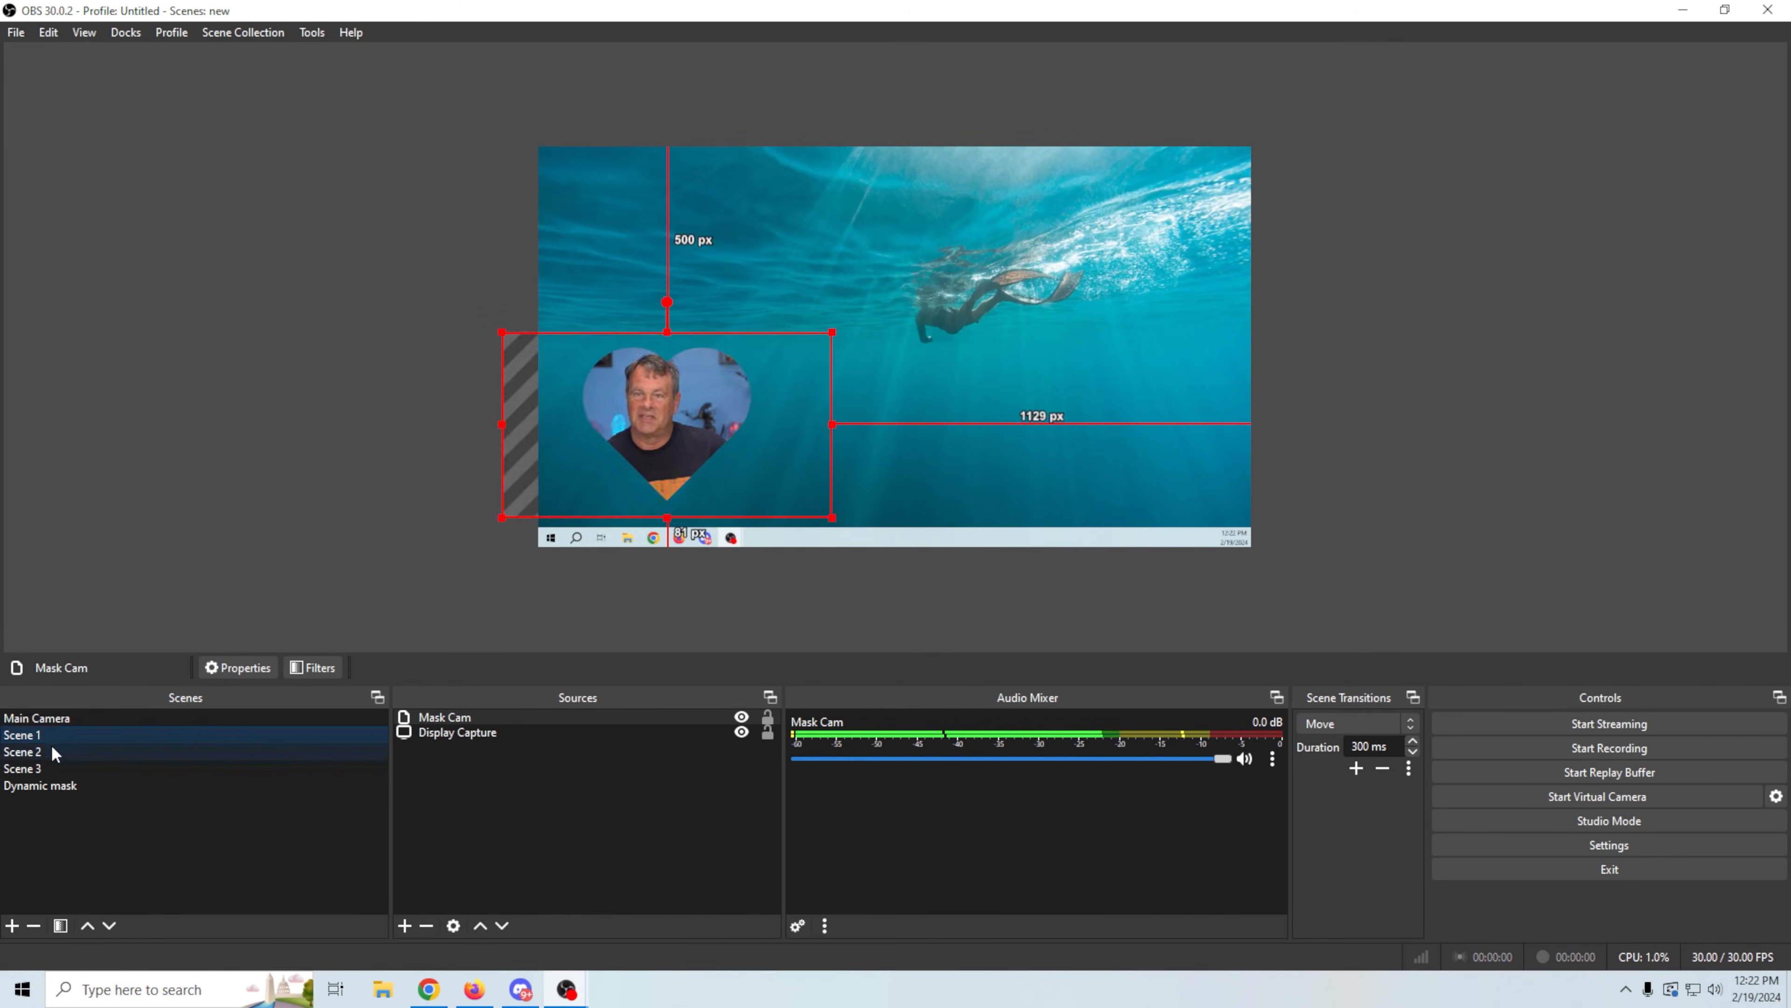
click(47, 755)
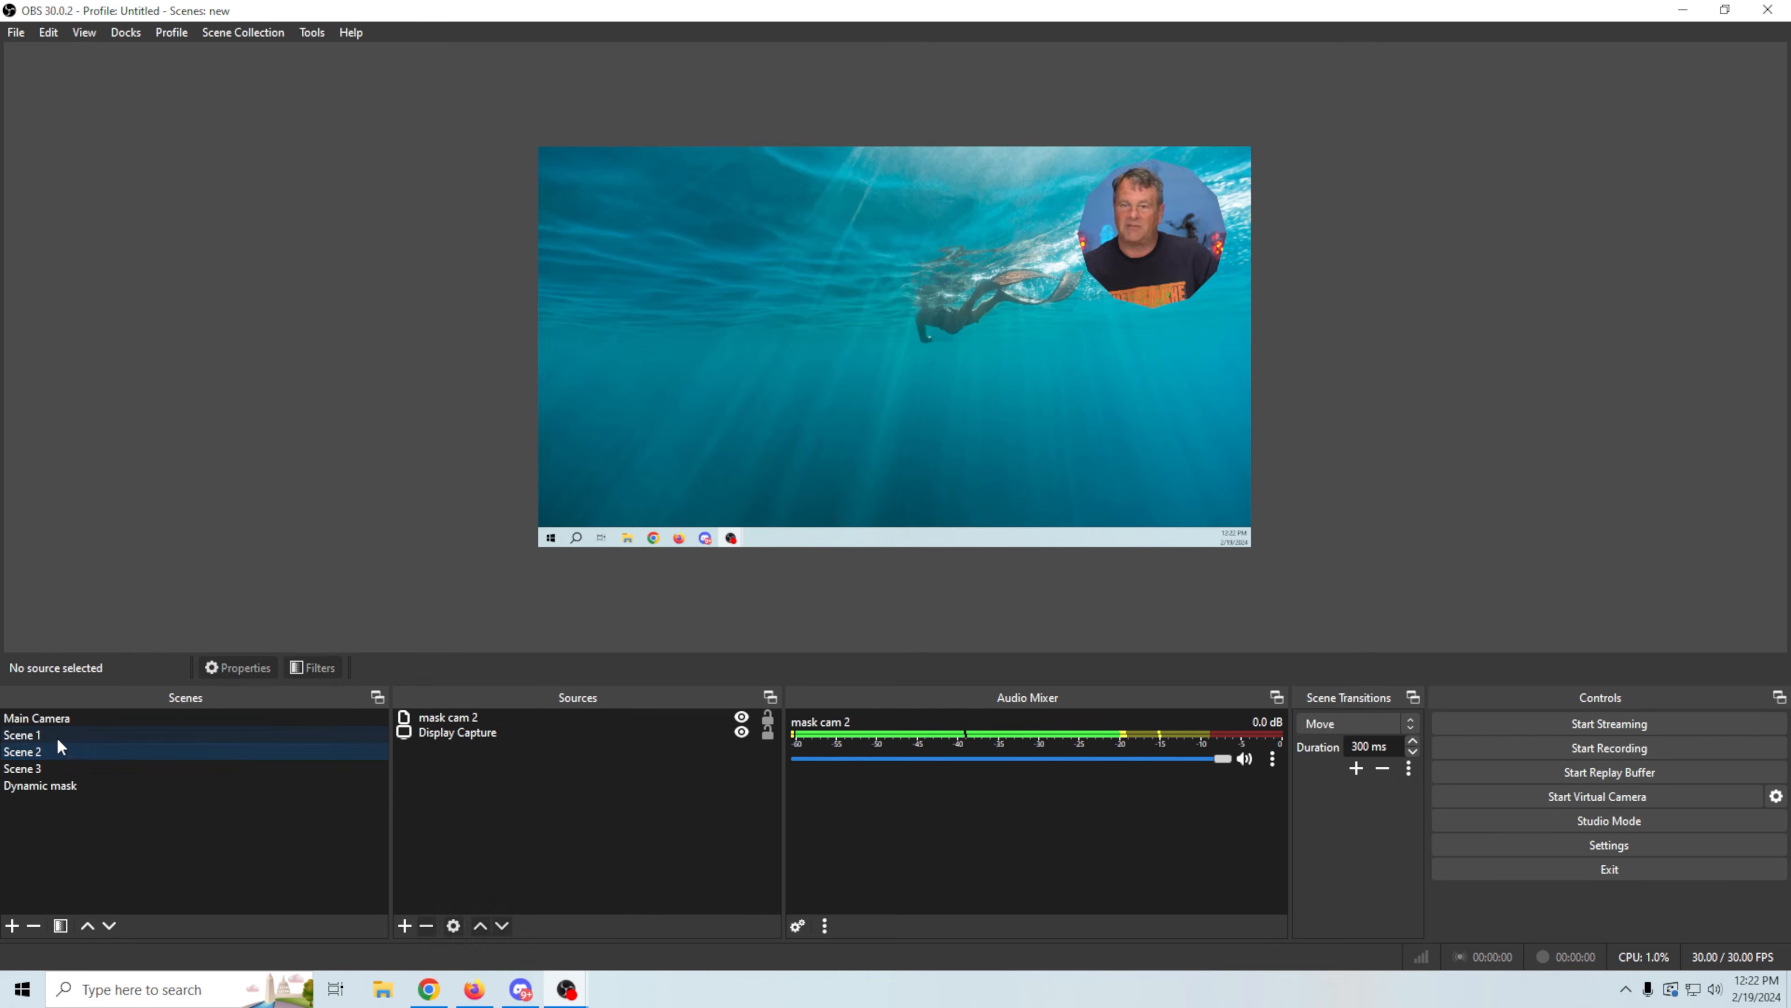
click(55, 736)
click(51, 769)
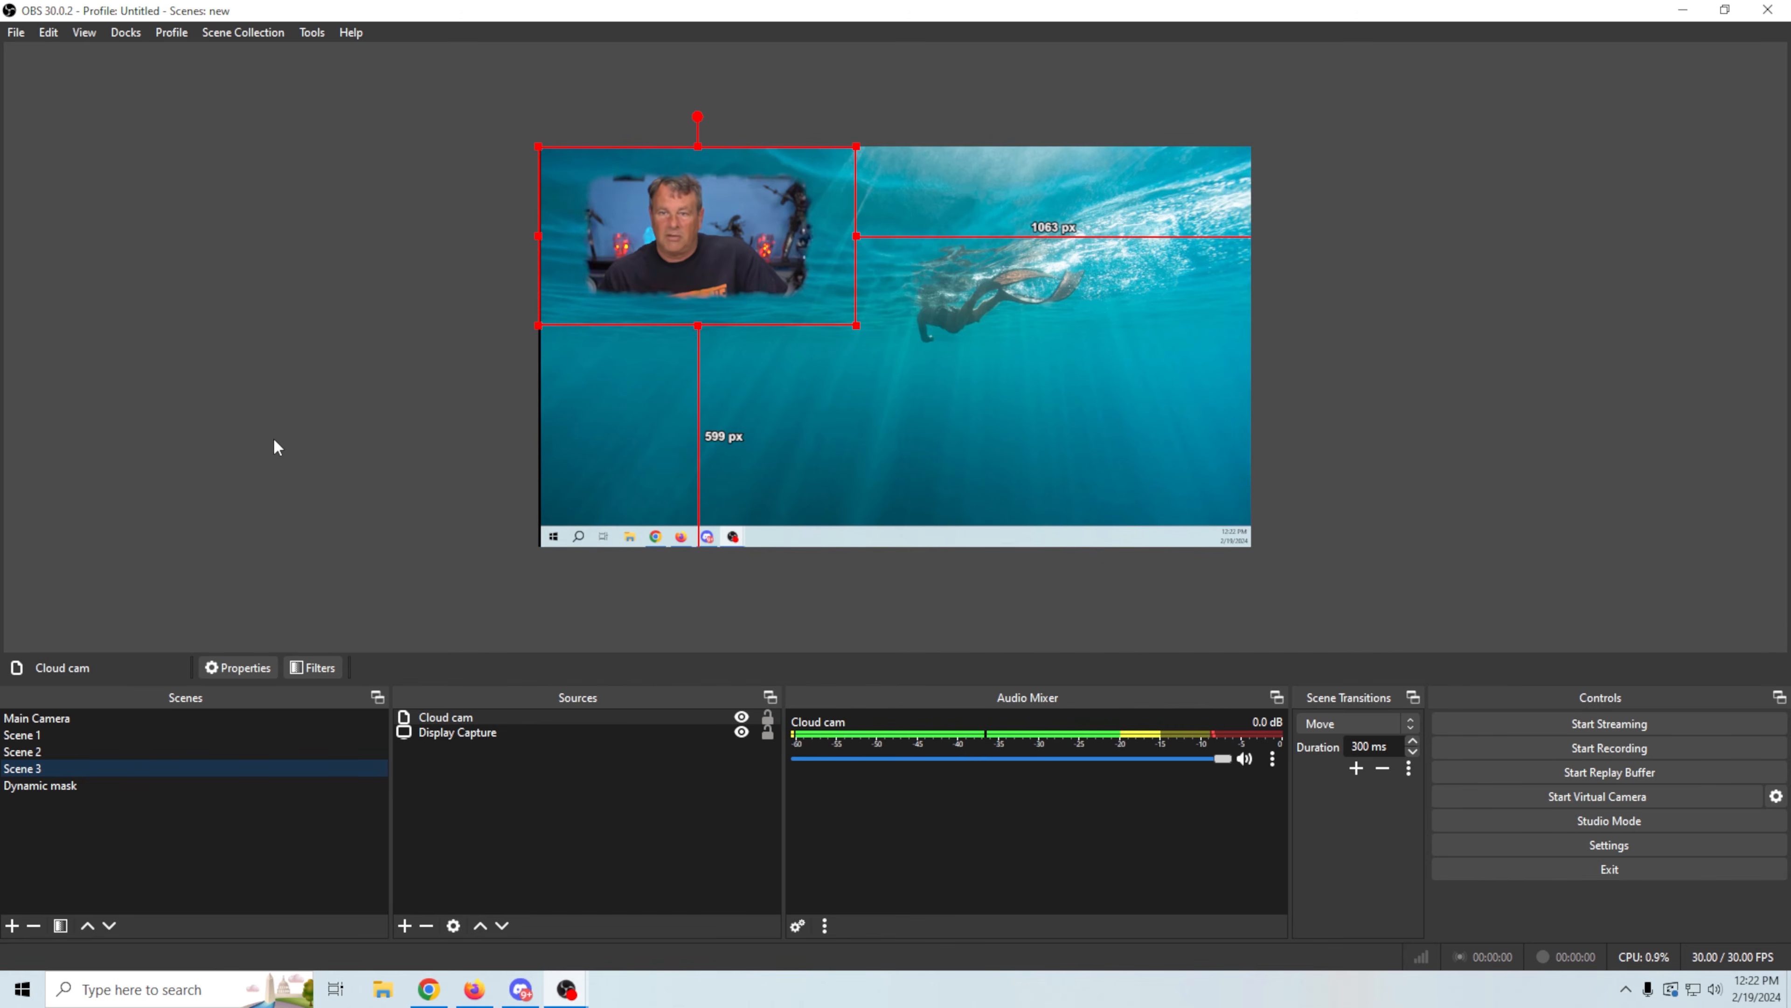
Step: Create a new scene named "spikey"
click(11, 925)
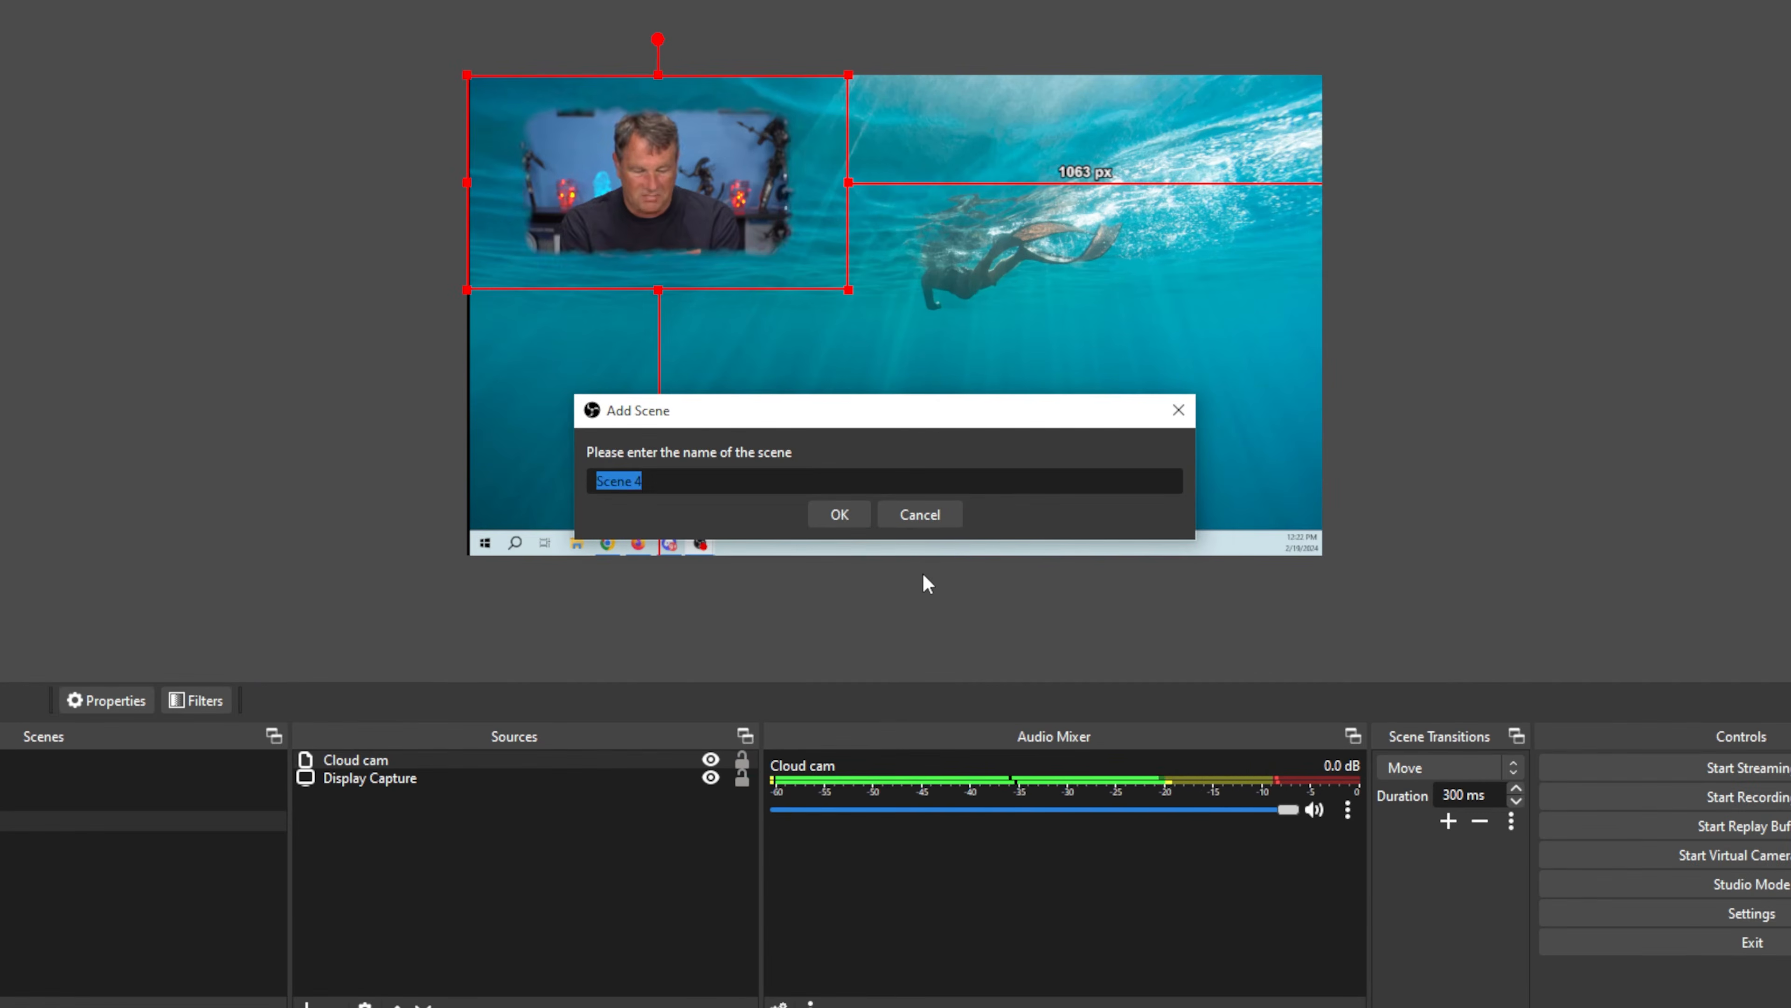
text(spikey)
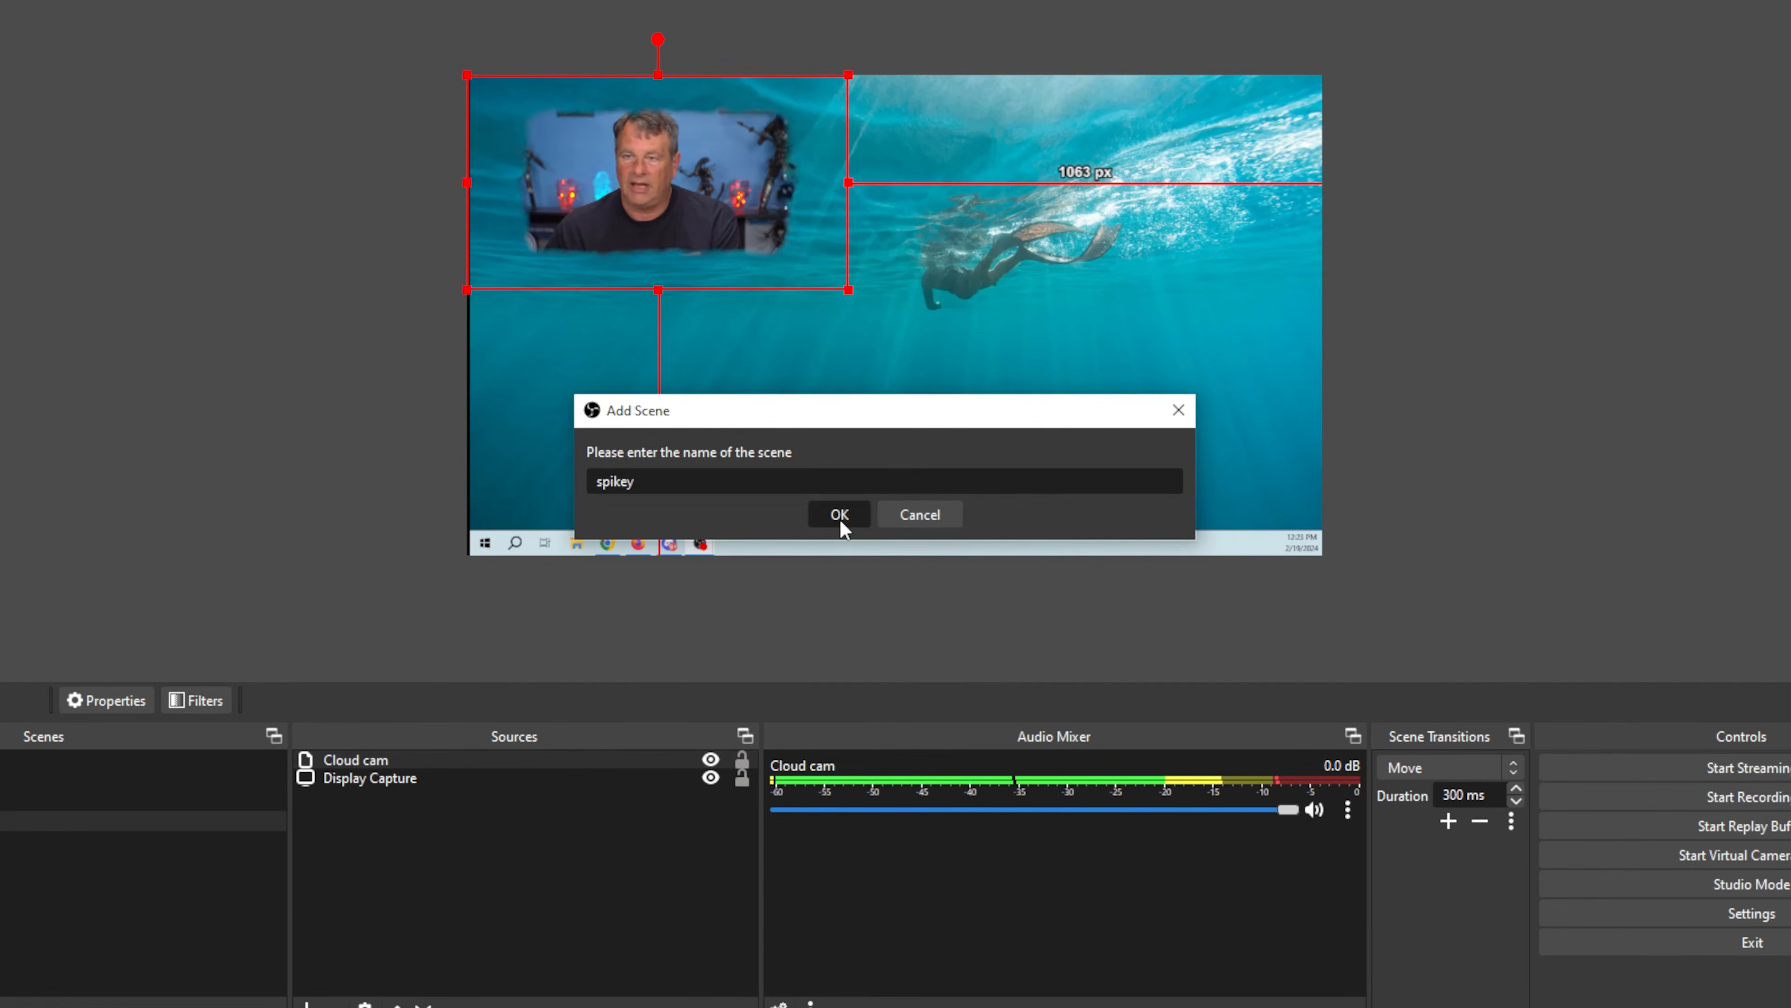
click(840, 521)
Step: Add a new Media Source named "spike c" to the spikey scene
click(306, 1002)
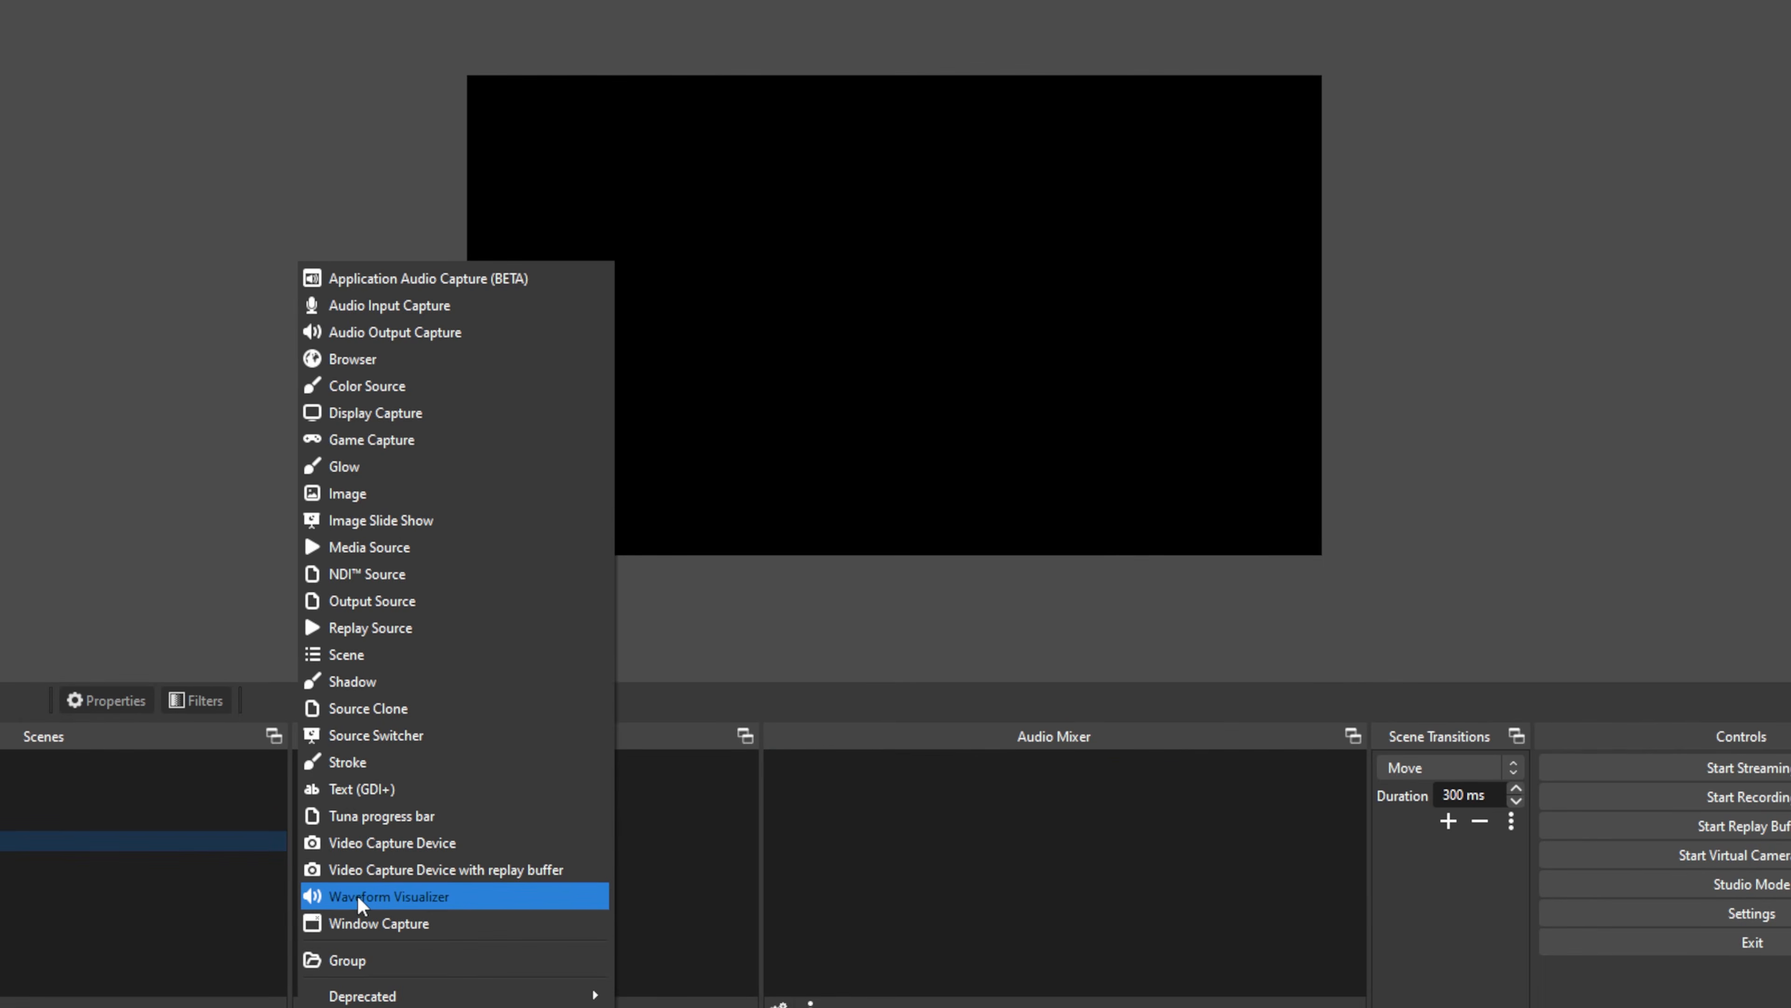
click(399, 555)
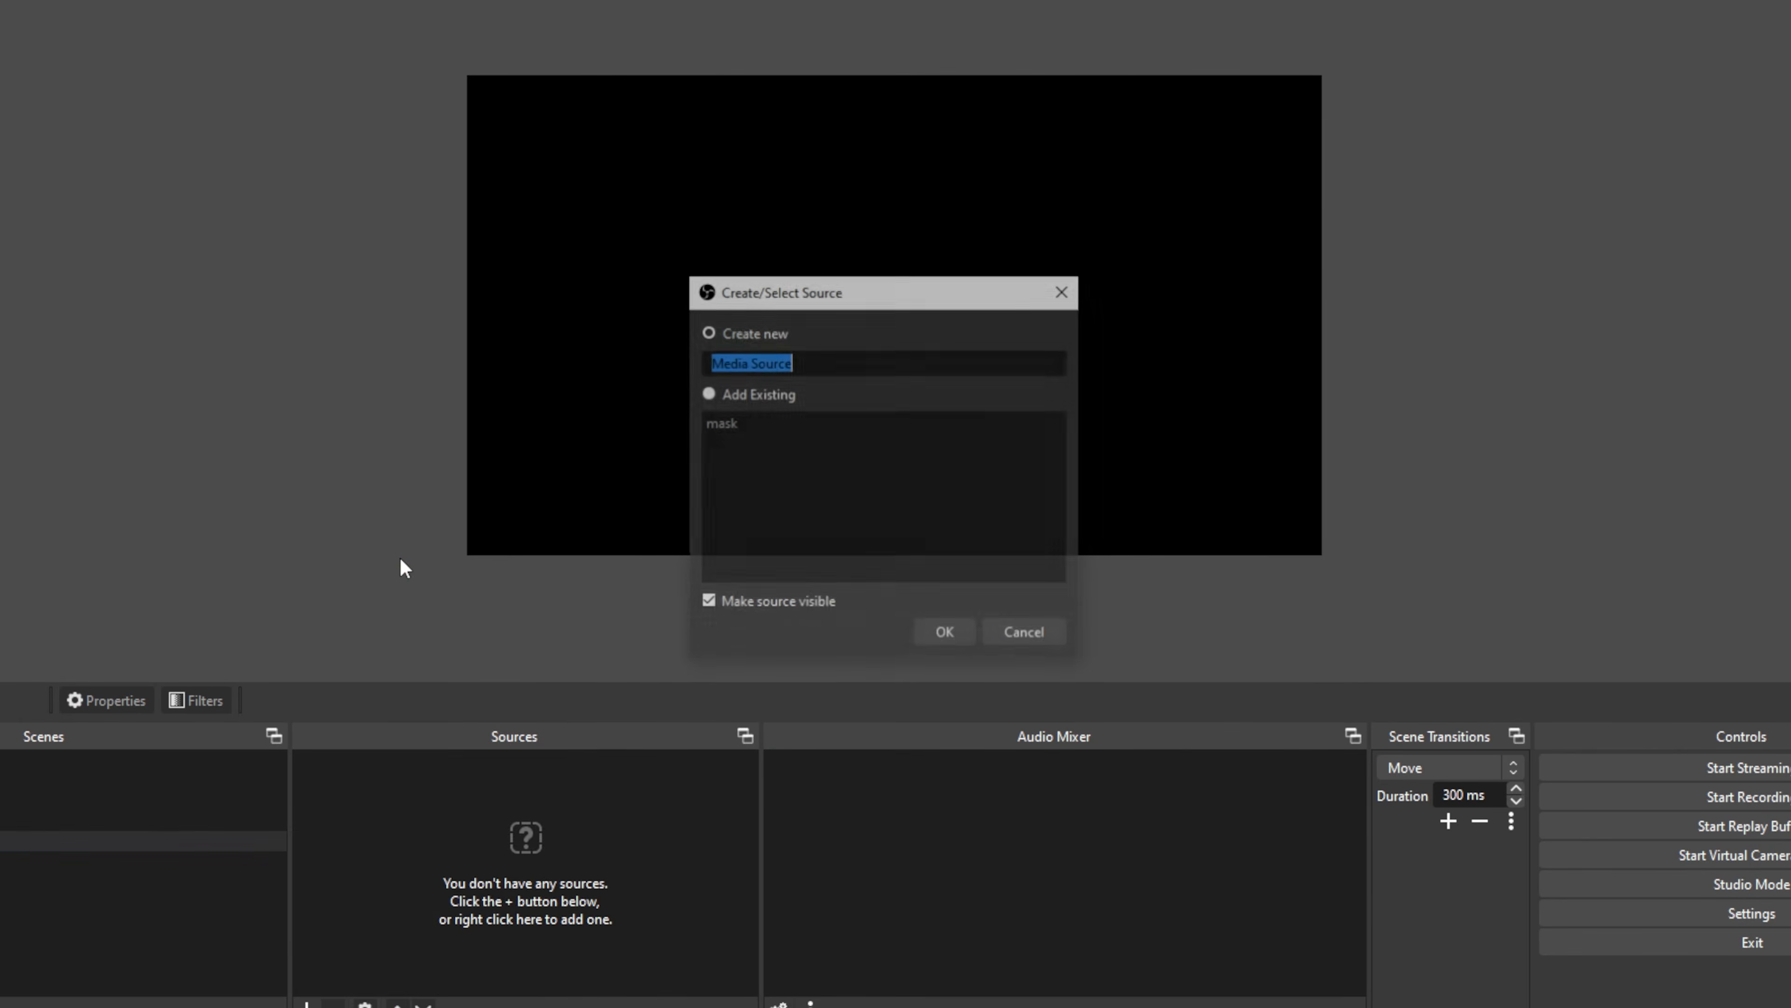
text(s)
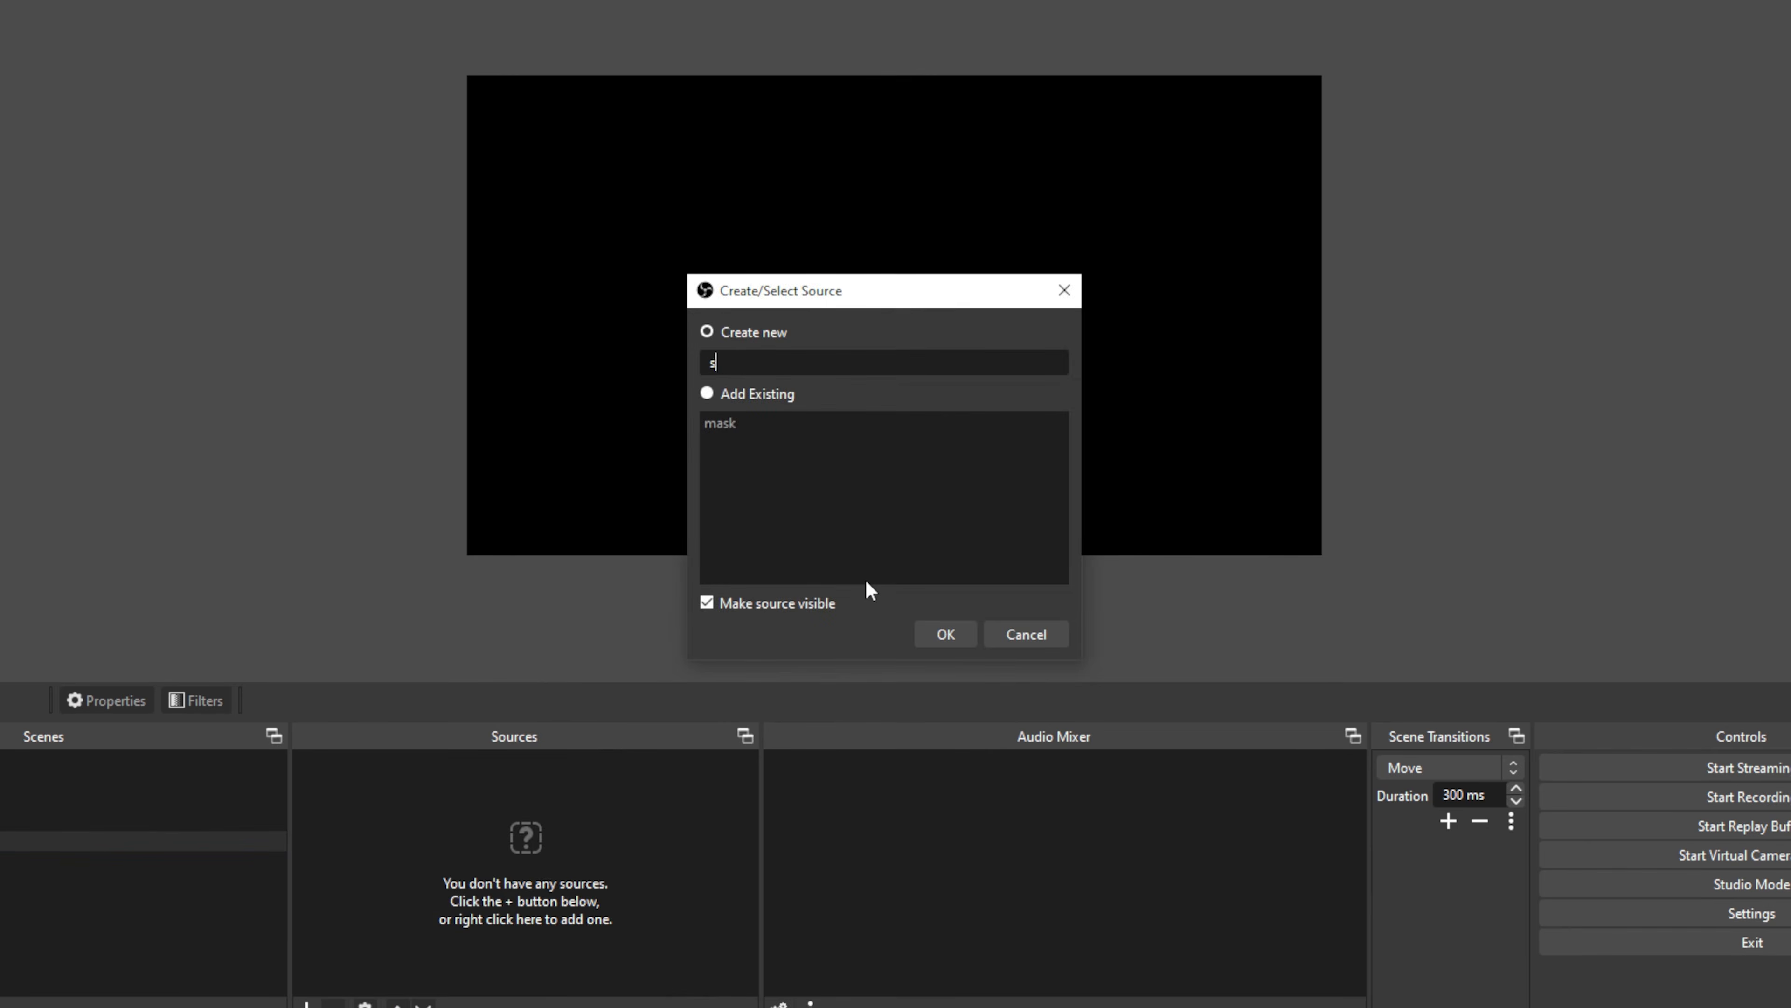
text(pike c)
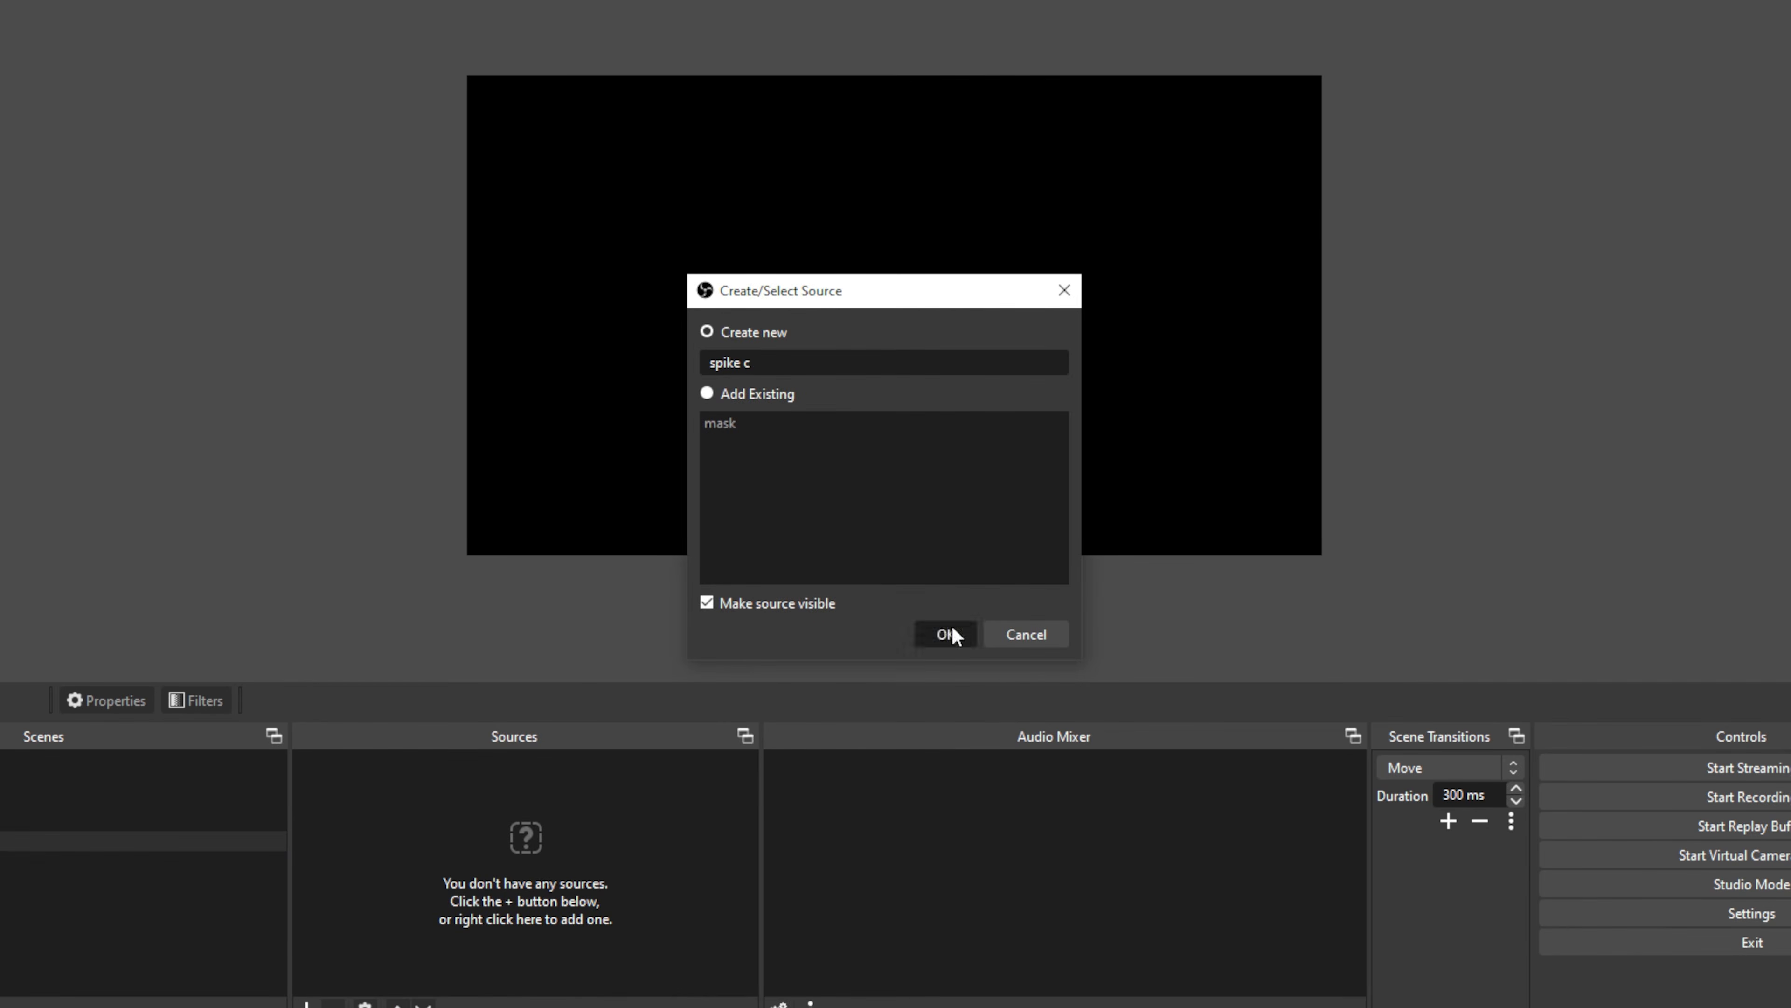
click(948, 634)
Step: Load "Spike Mask Clock_VP9" into the spike c source with Loop enabled and "Restart playback when source becomes active" disabled
click(1186, 519)
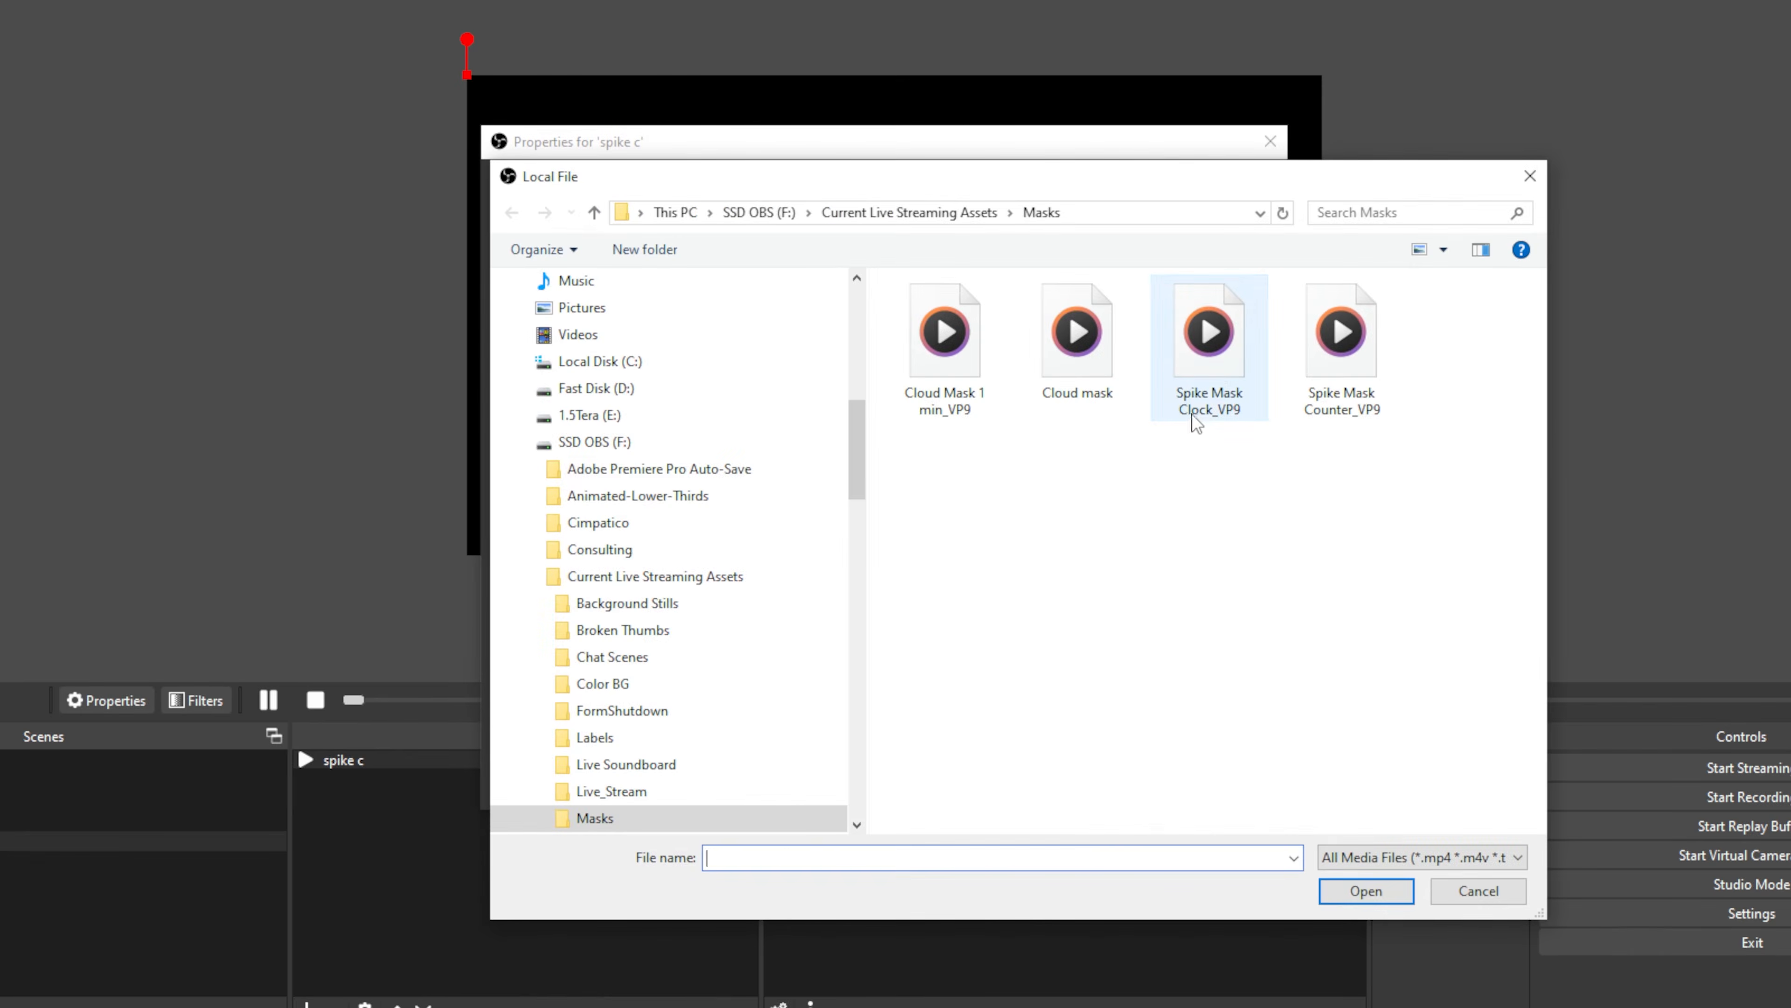
click(1205, 416)
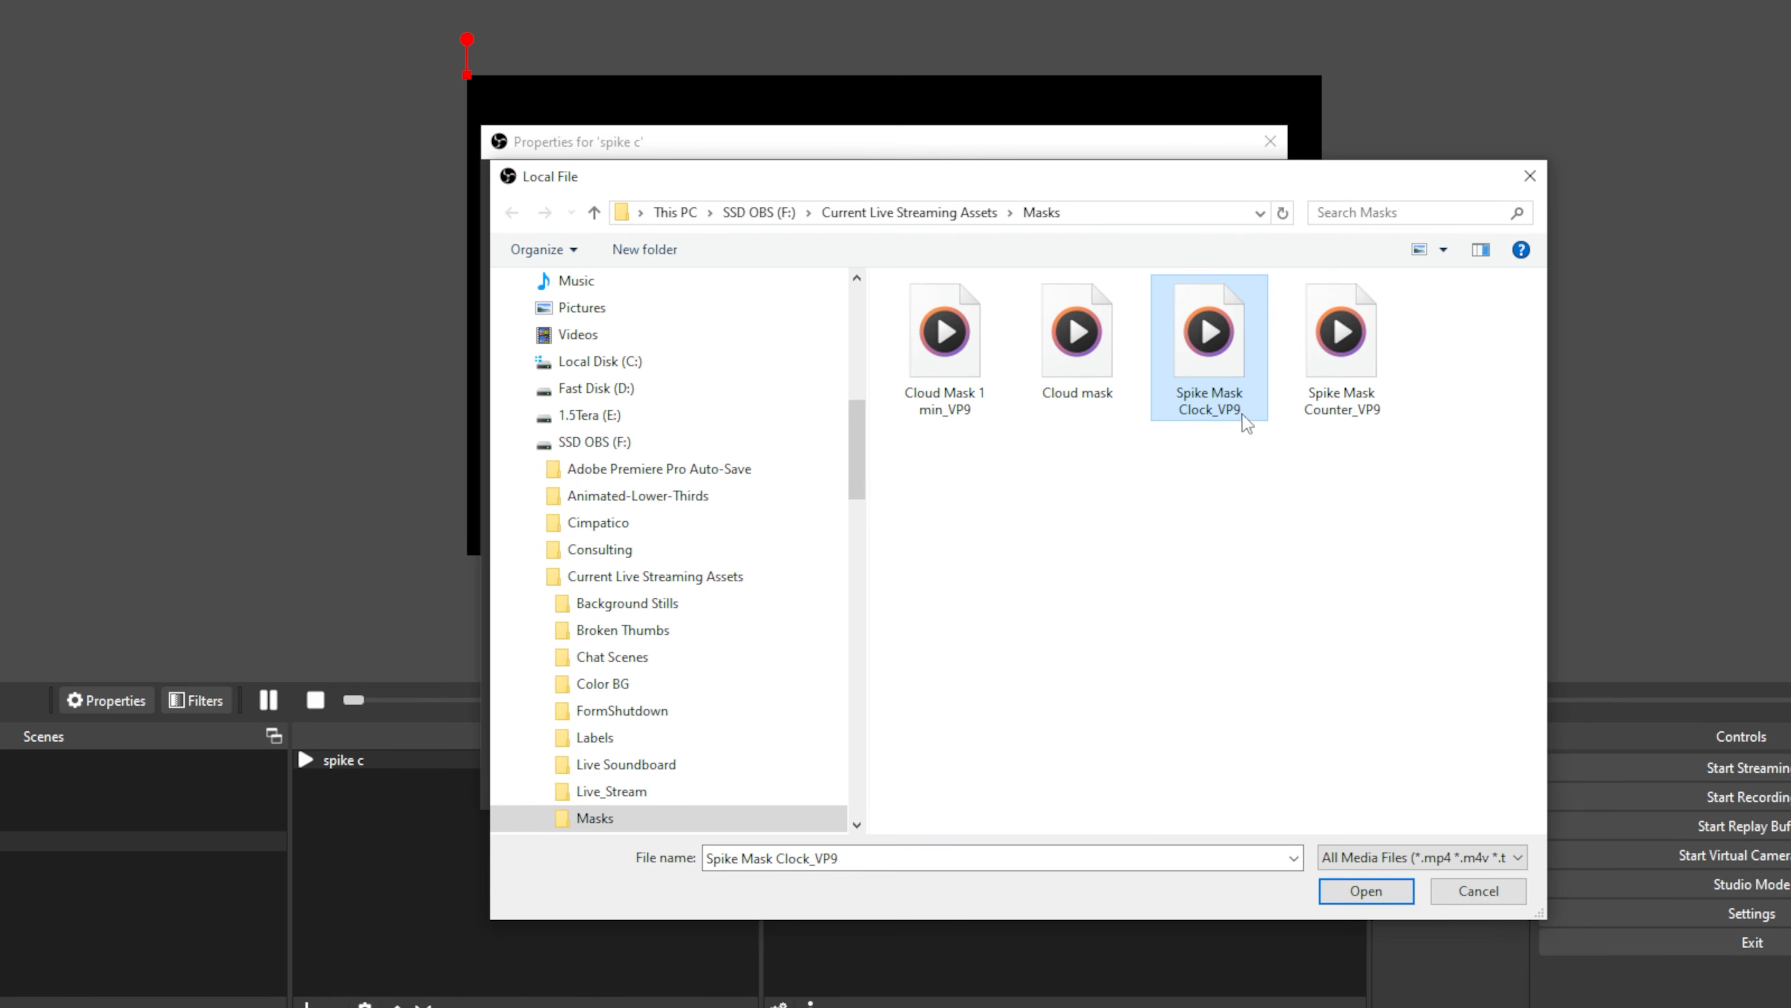
click(1376, 899)
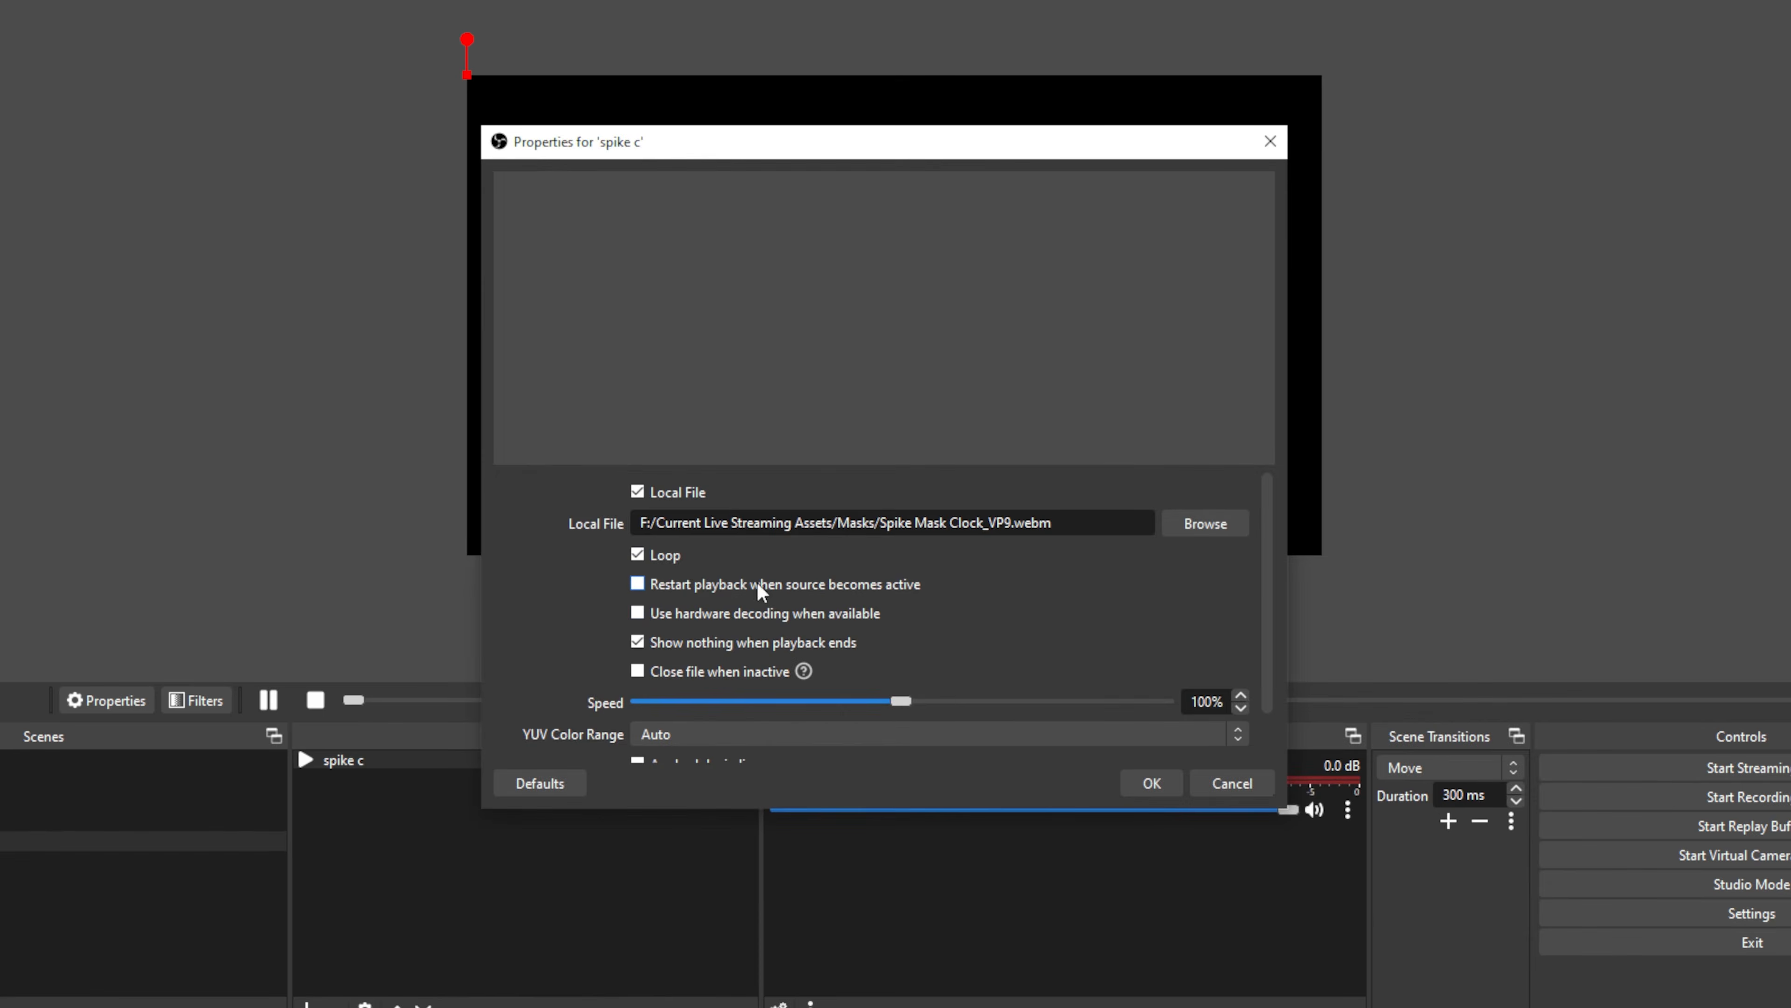
click(1152, 782)
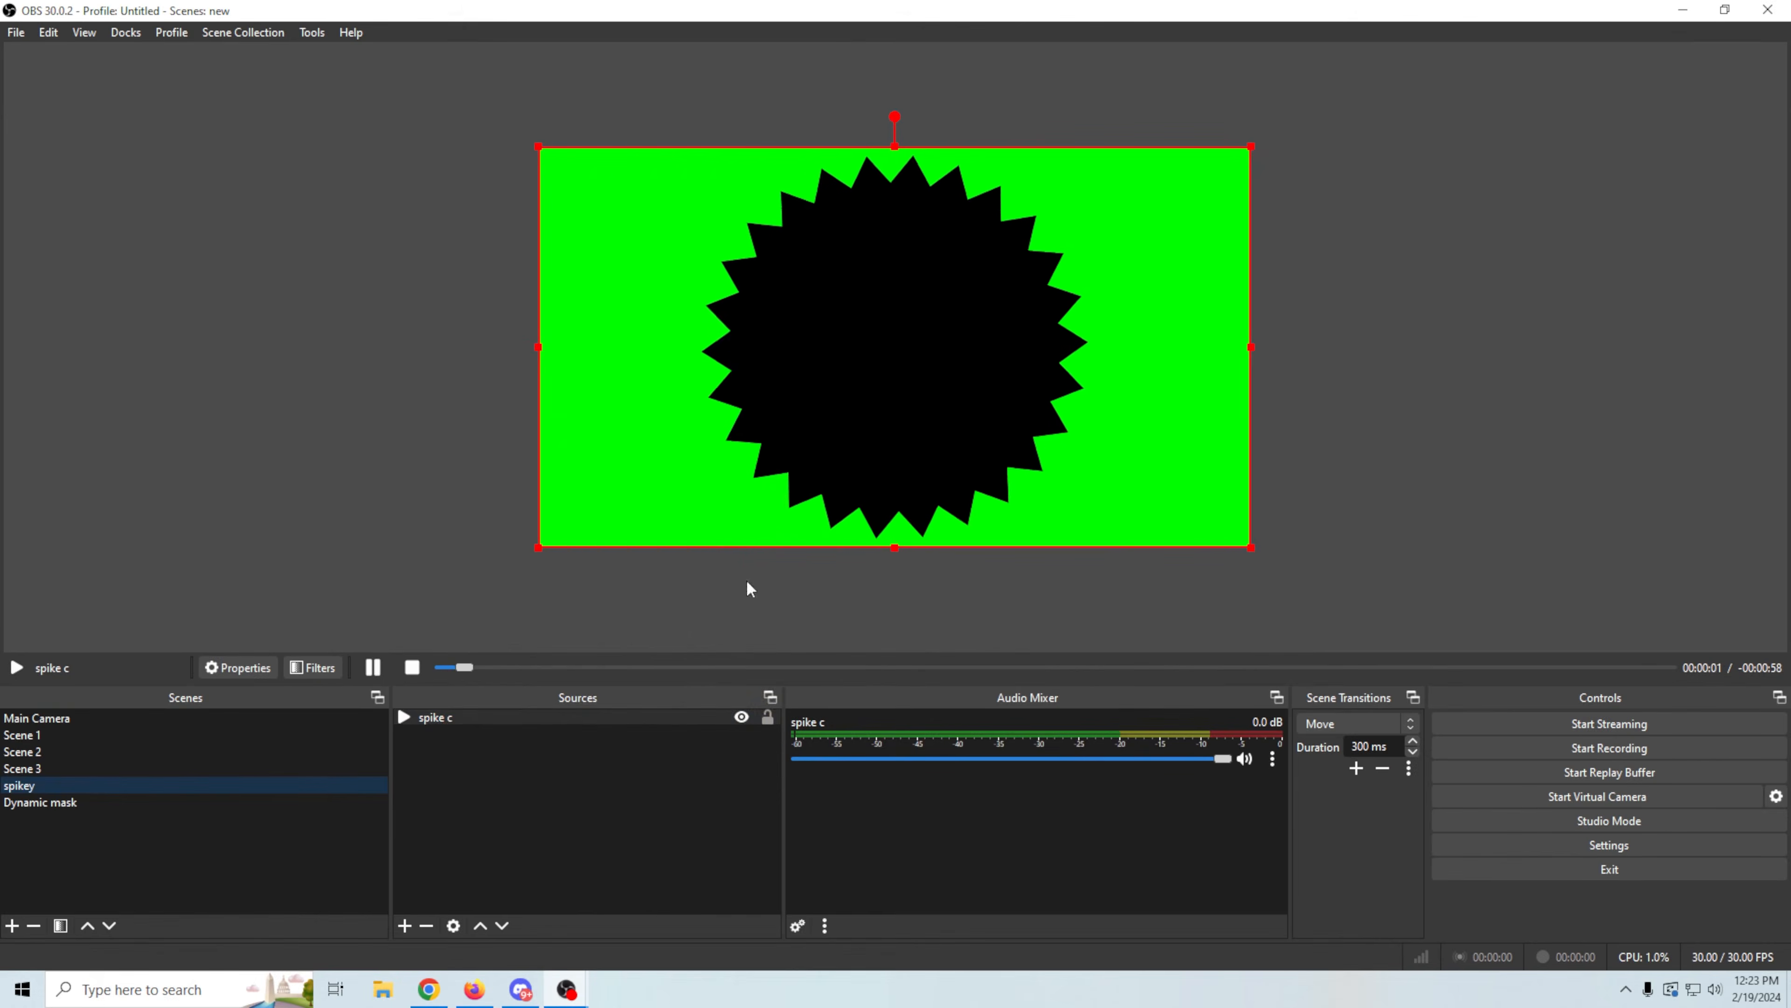
Step: Add a Chroma Key filter with the green key color to spike c, and close the filters
right_click(578, 717)
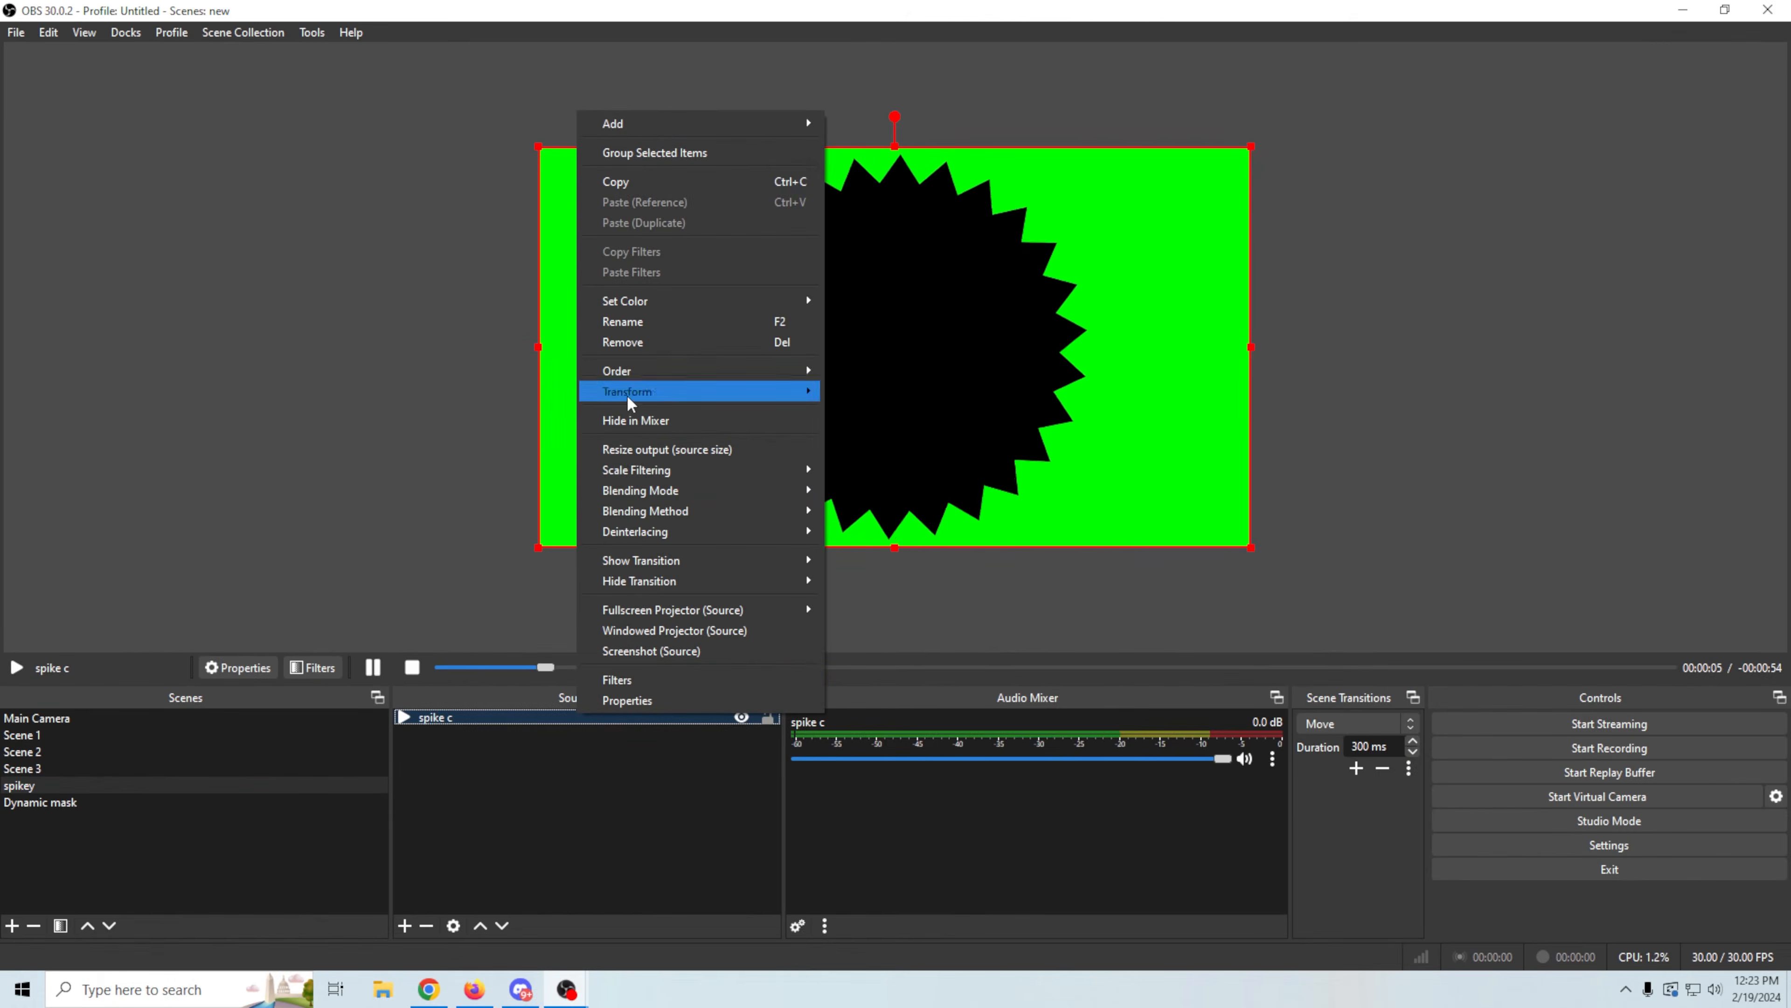
click(638, 681)
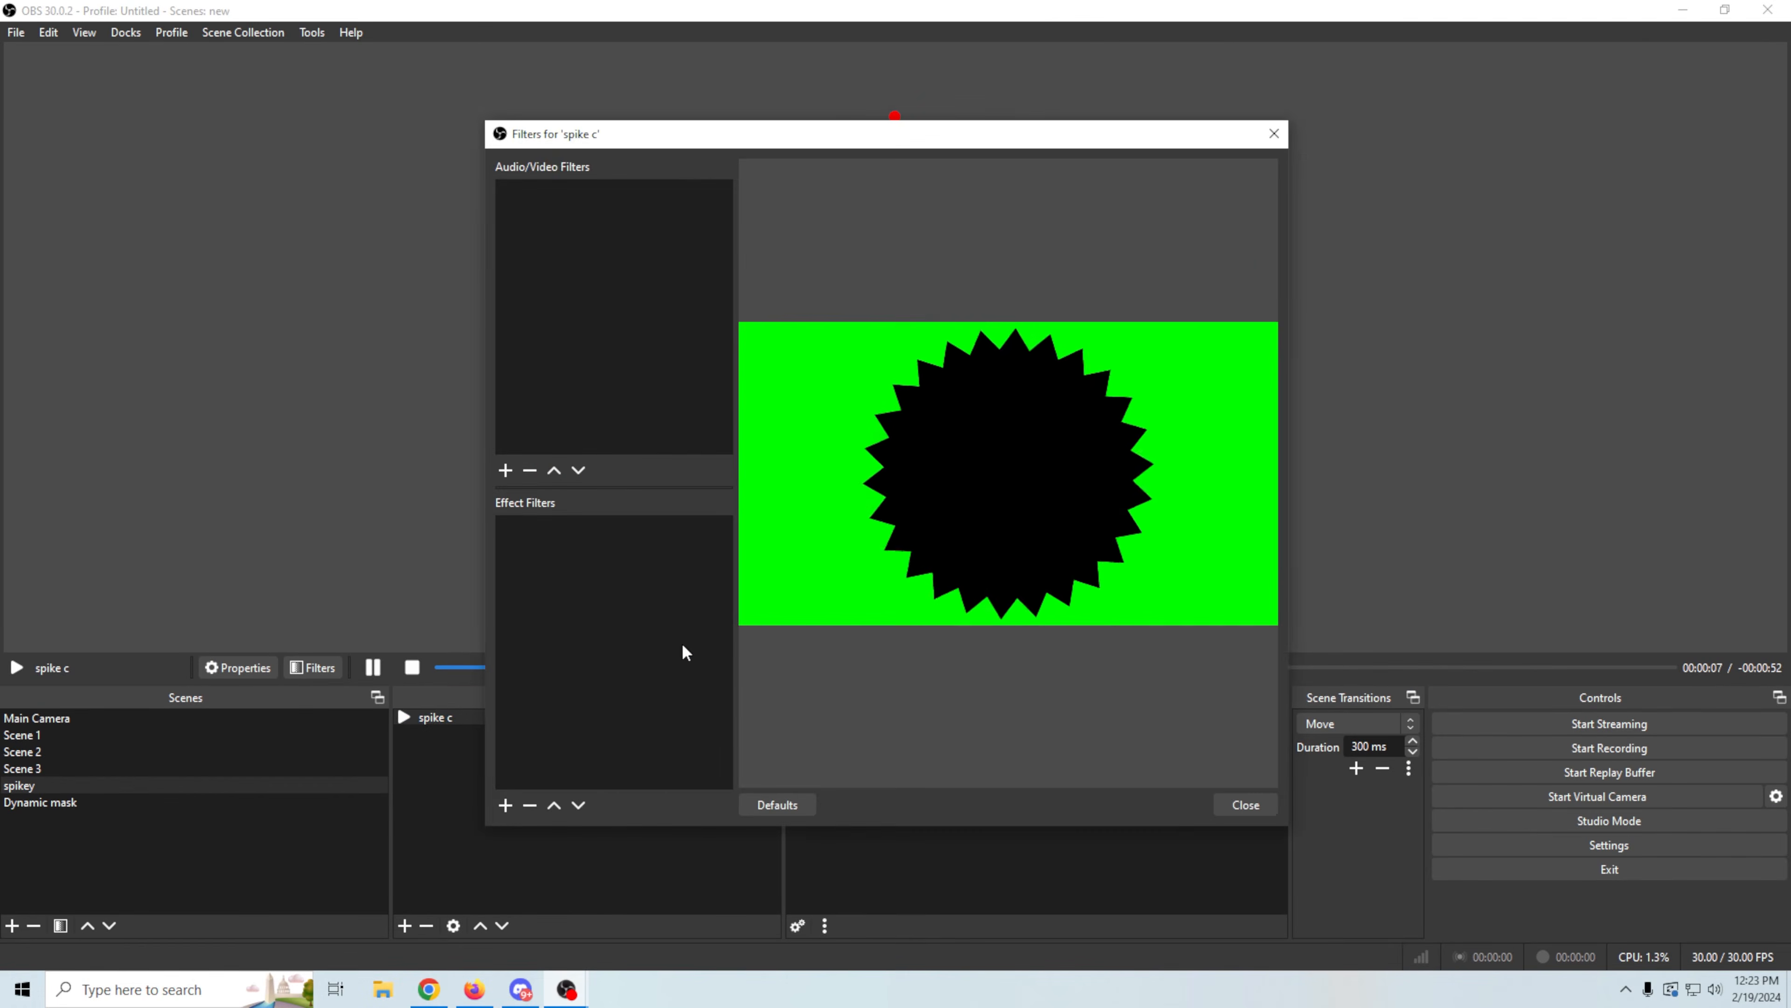
click(506, 805)
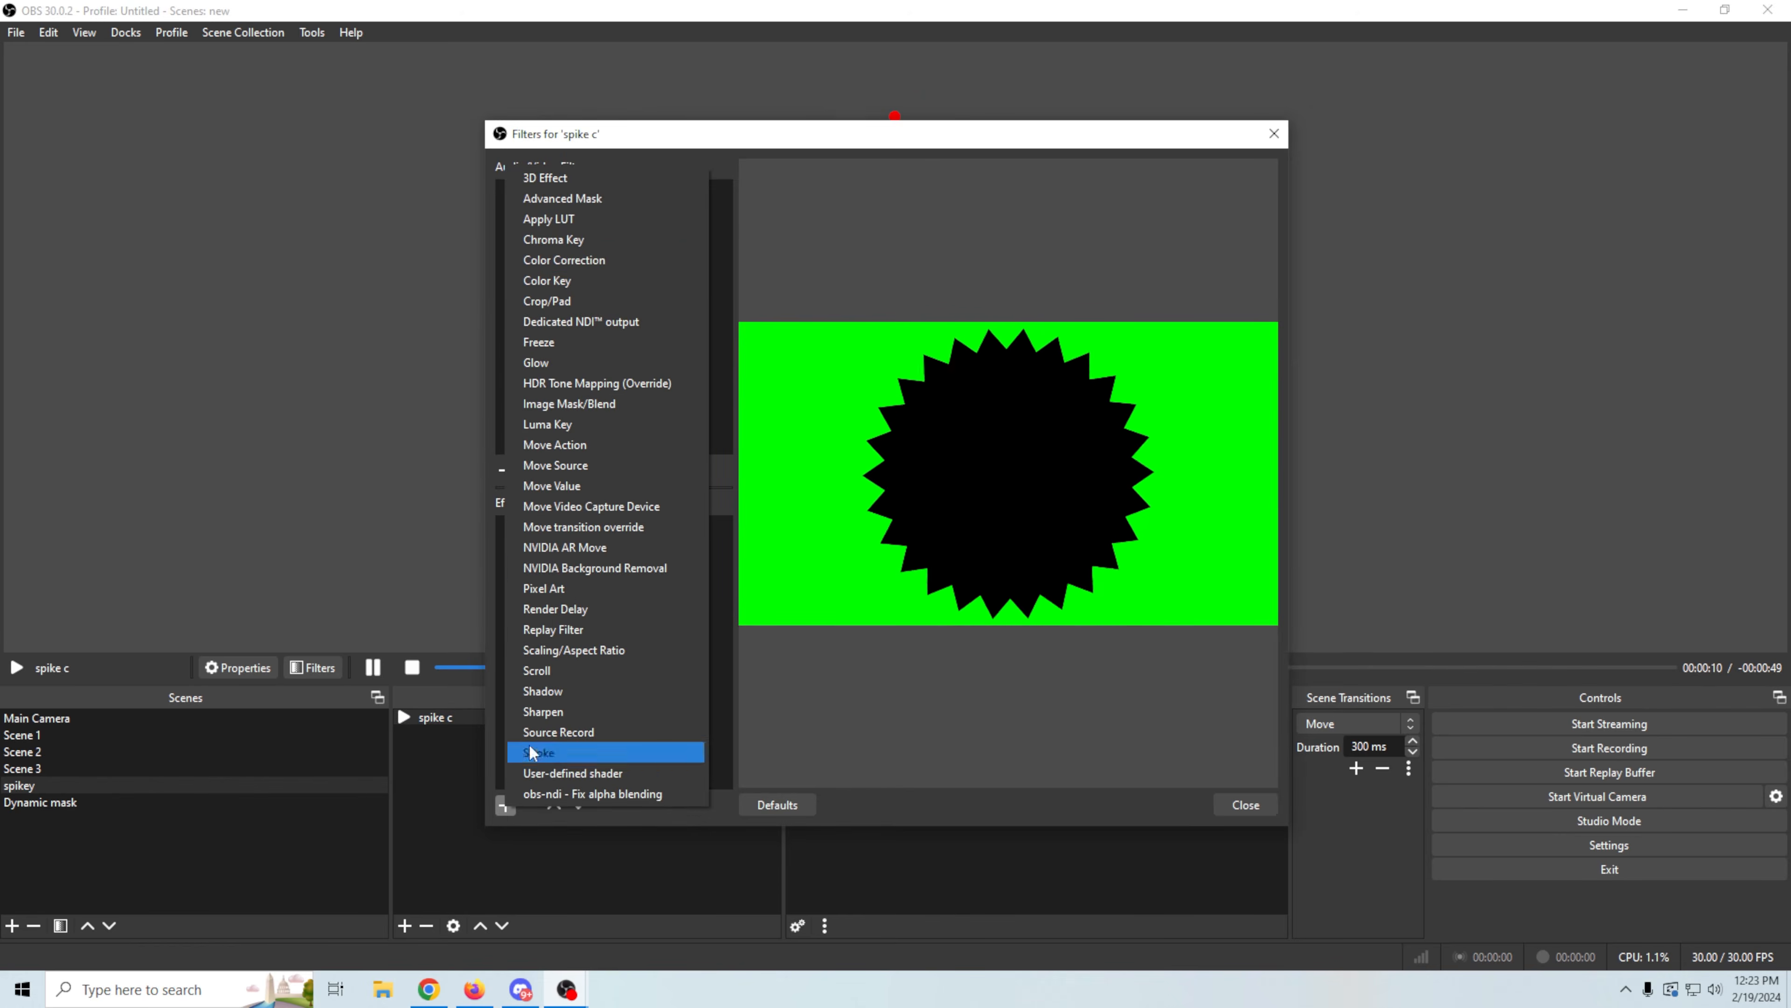
click(586, 241)
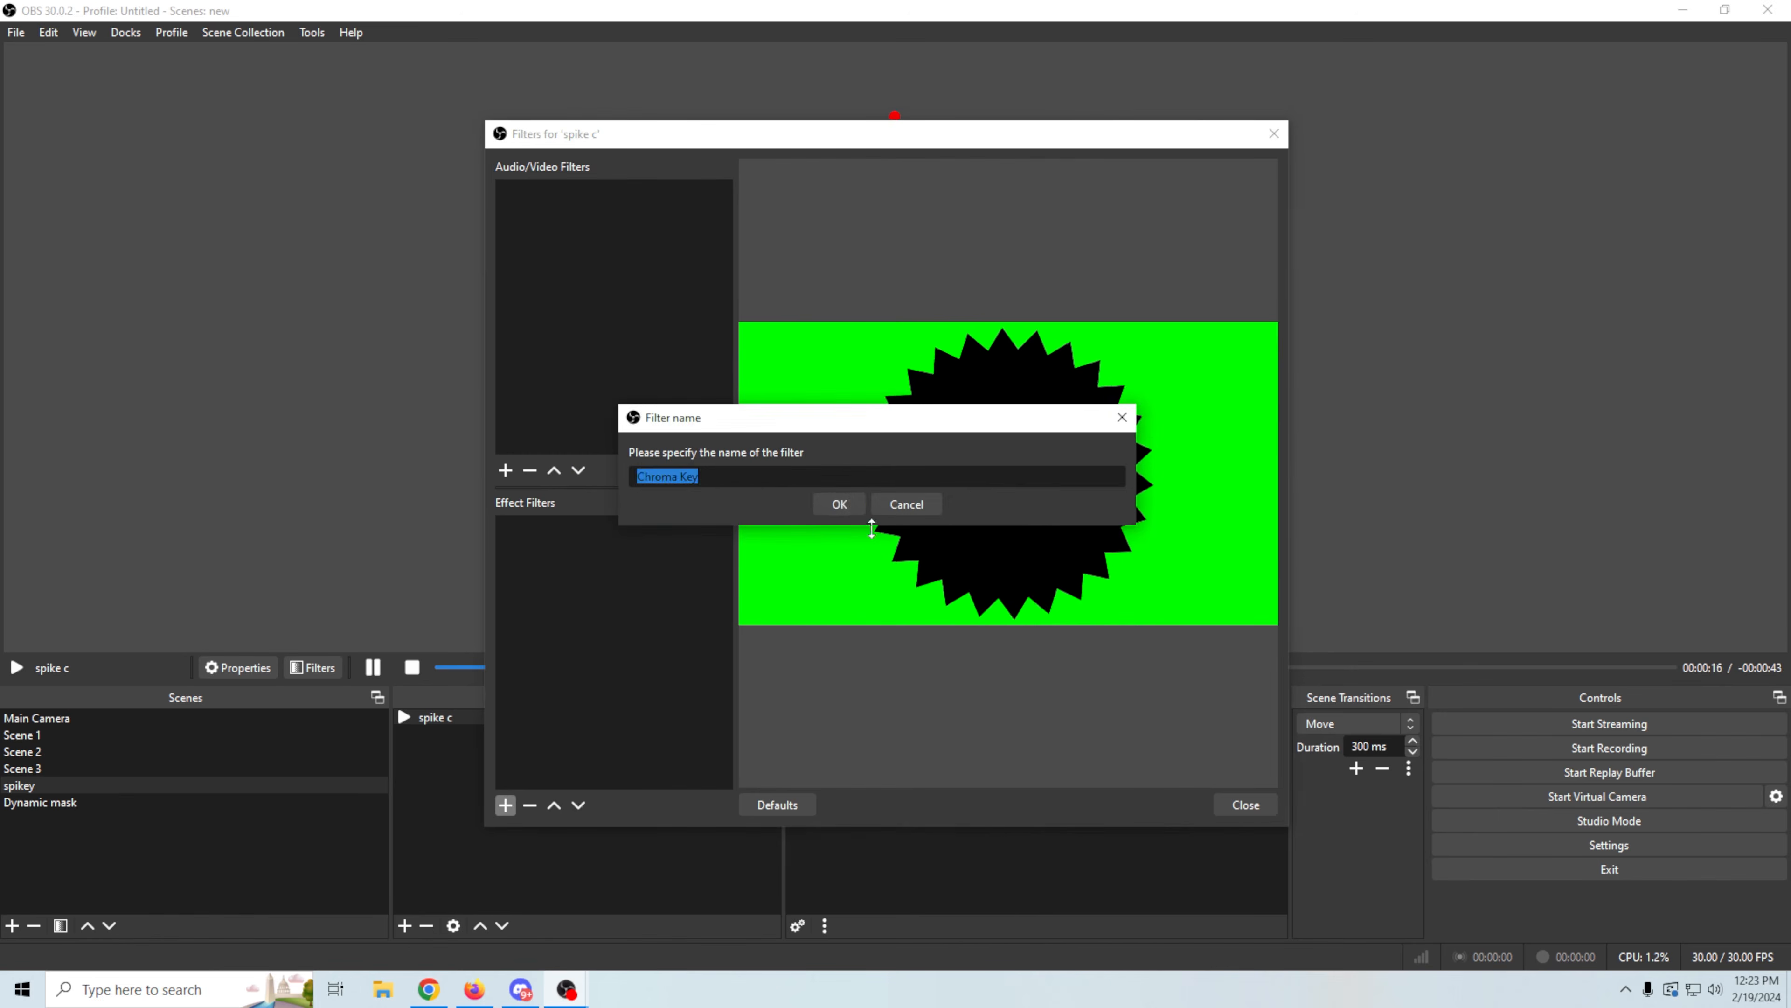
click(843, 507)
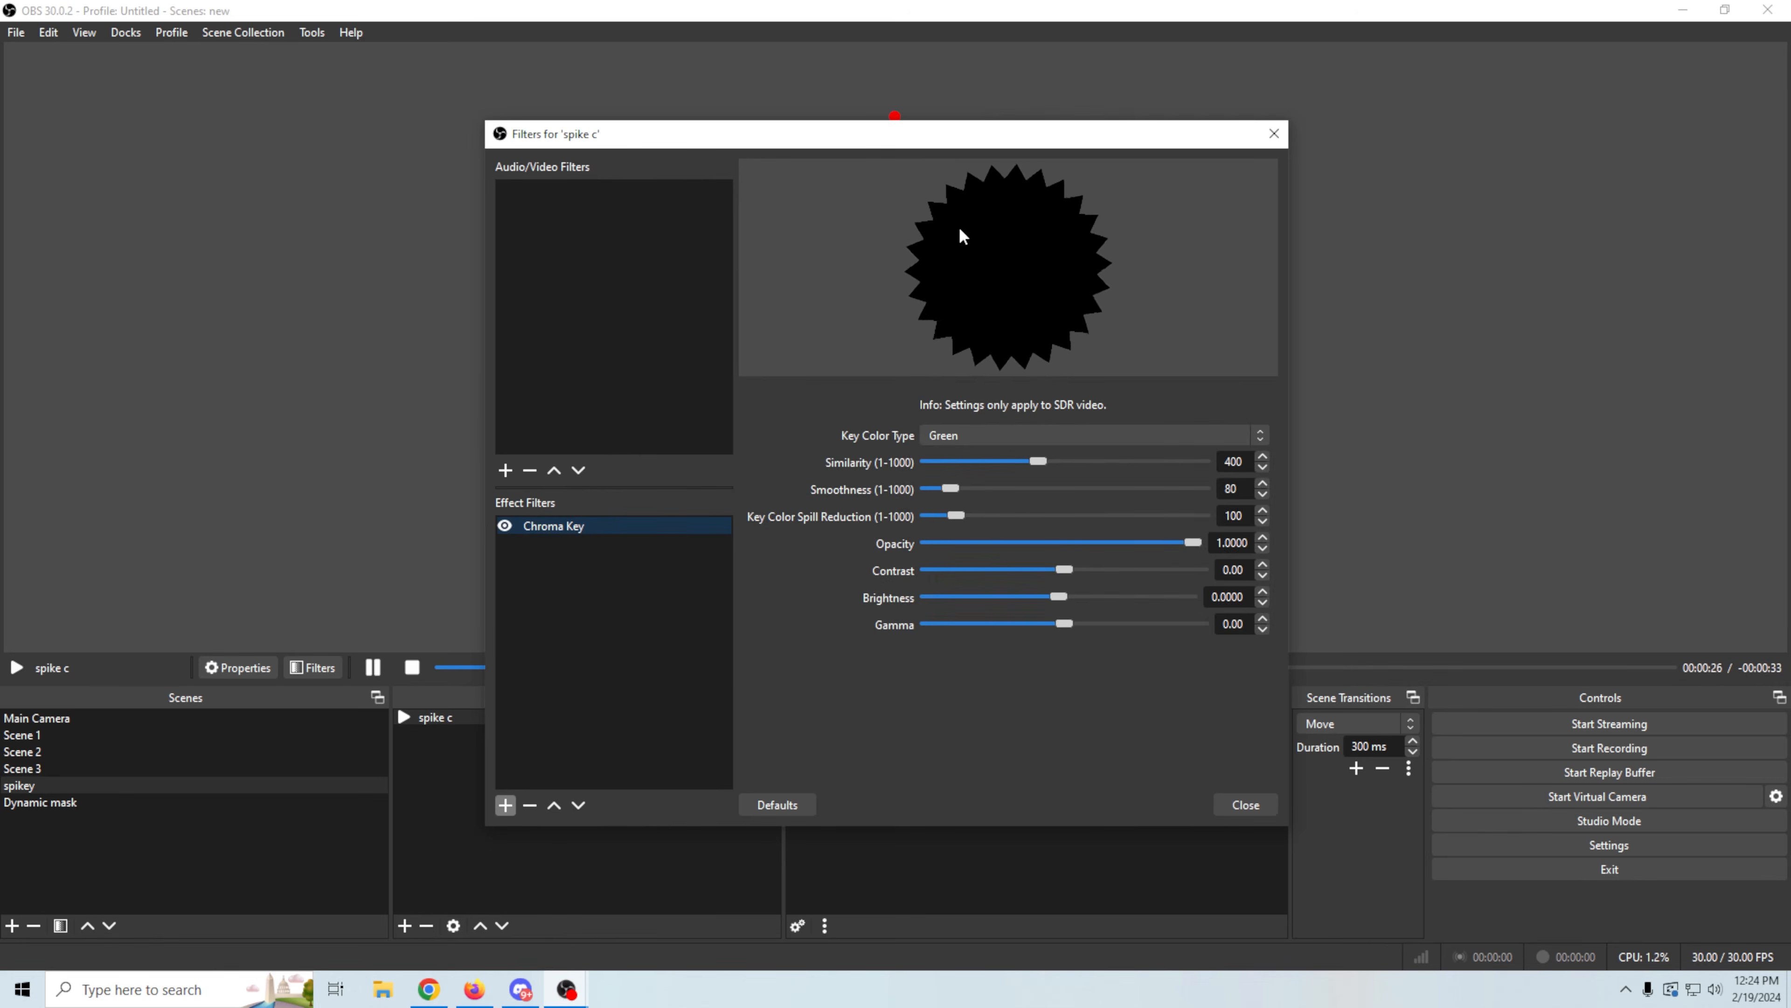
click(1252, 807)
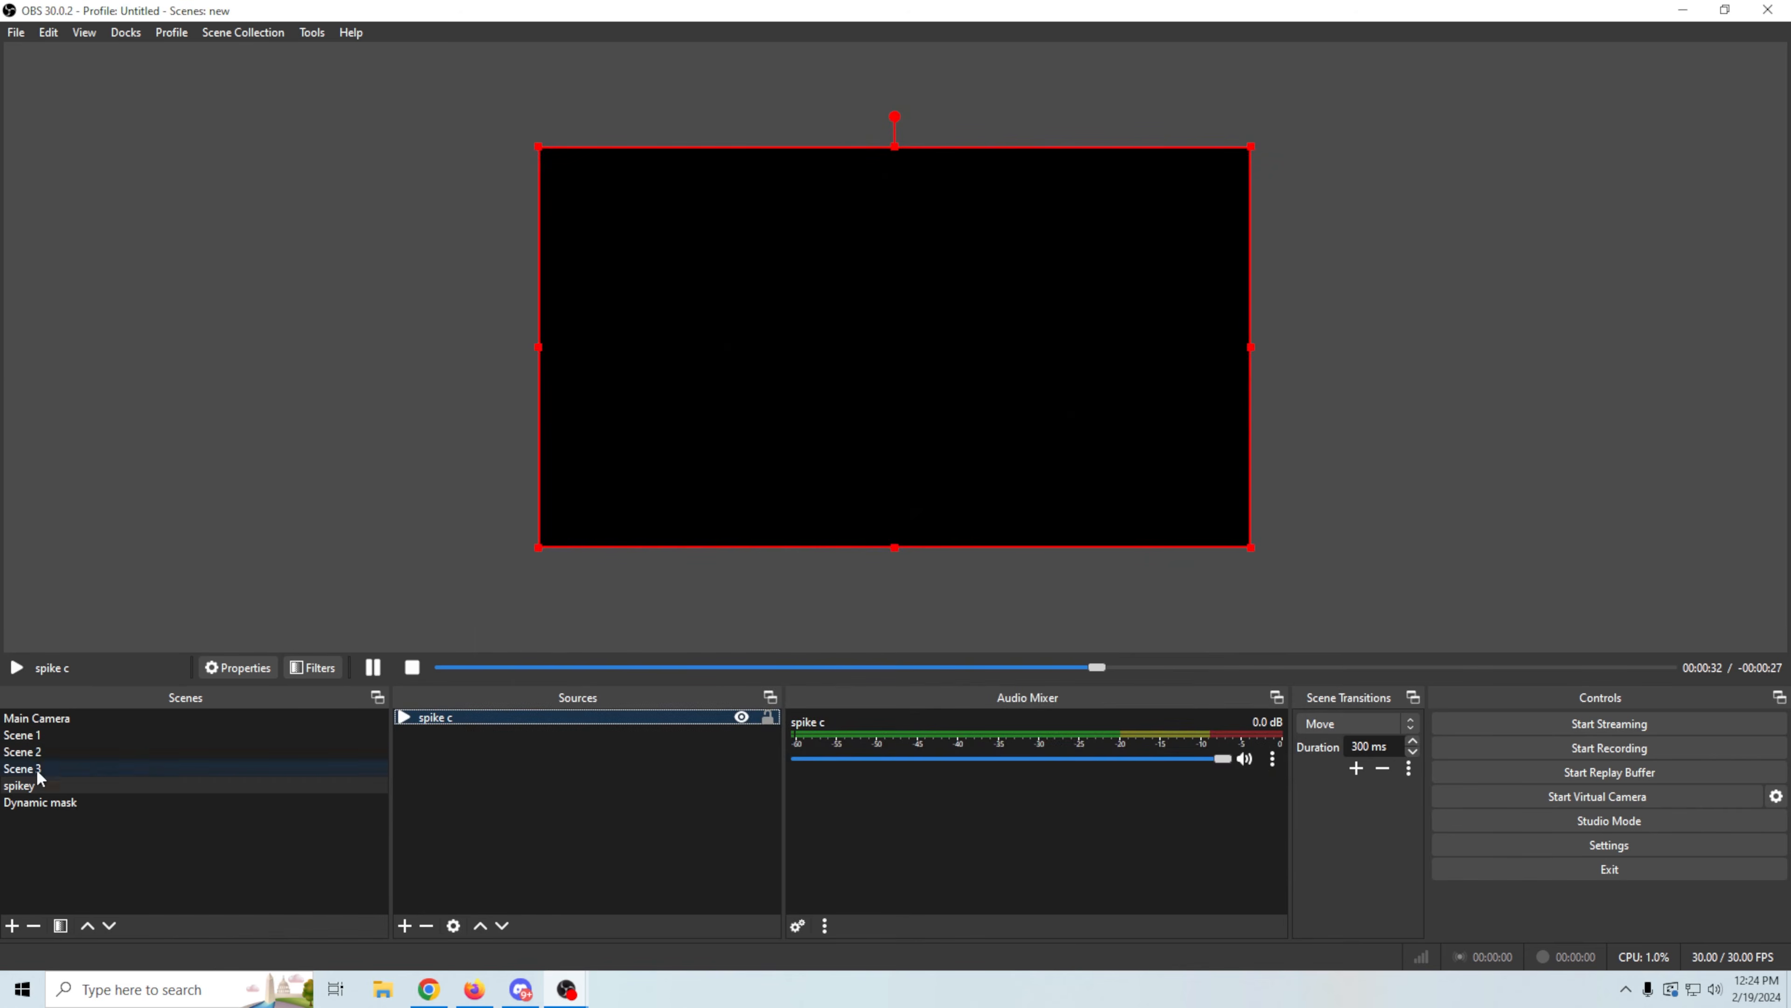
Step: Create Scene 4 and add a Source Clone named "spikey cam" to it
click(12, 925)
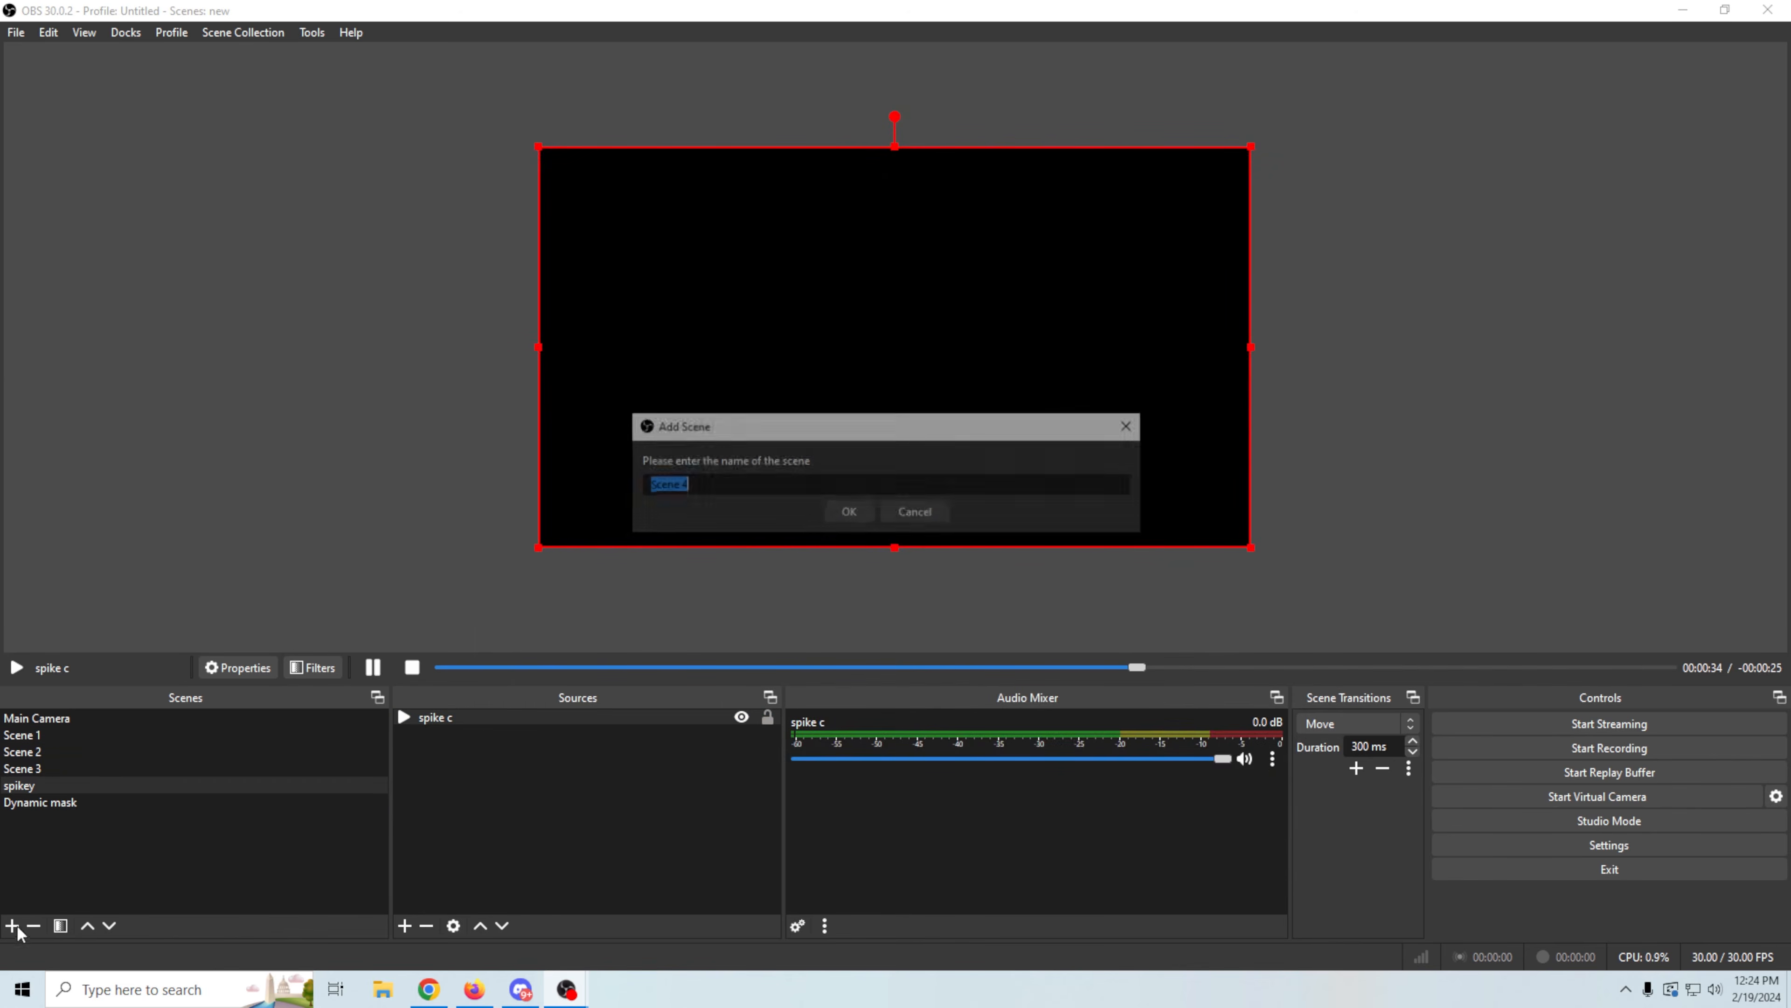
click(849, 511)
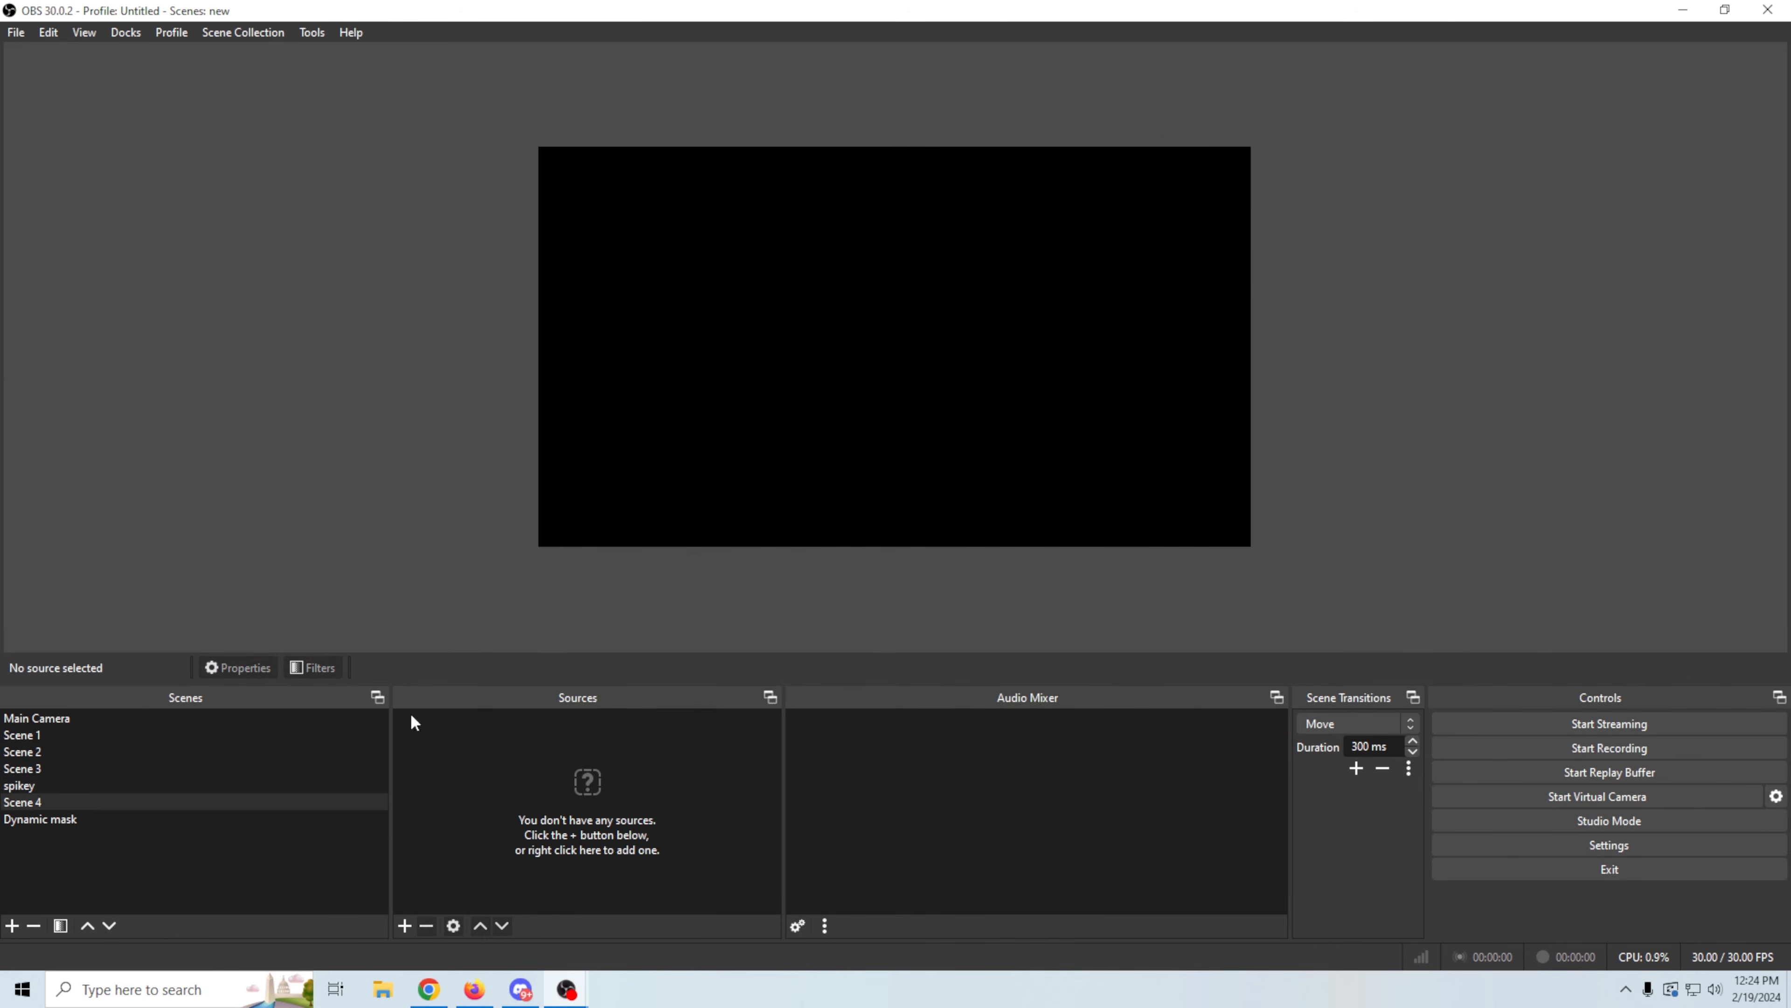
click(404, 925)
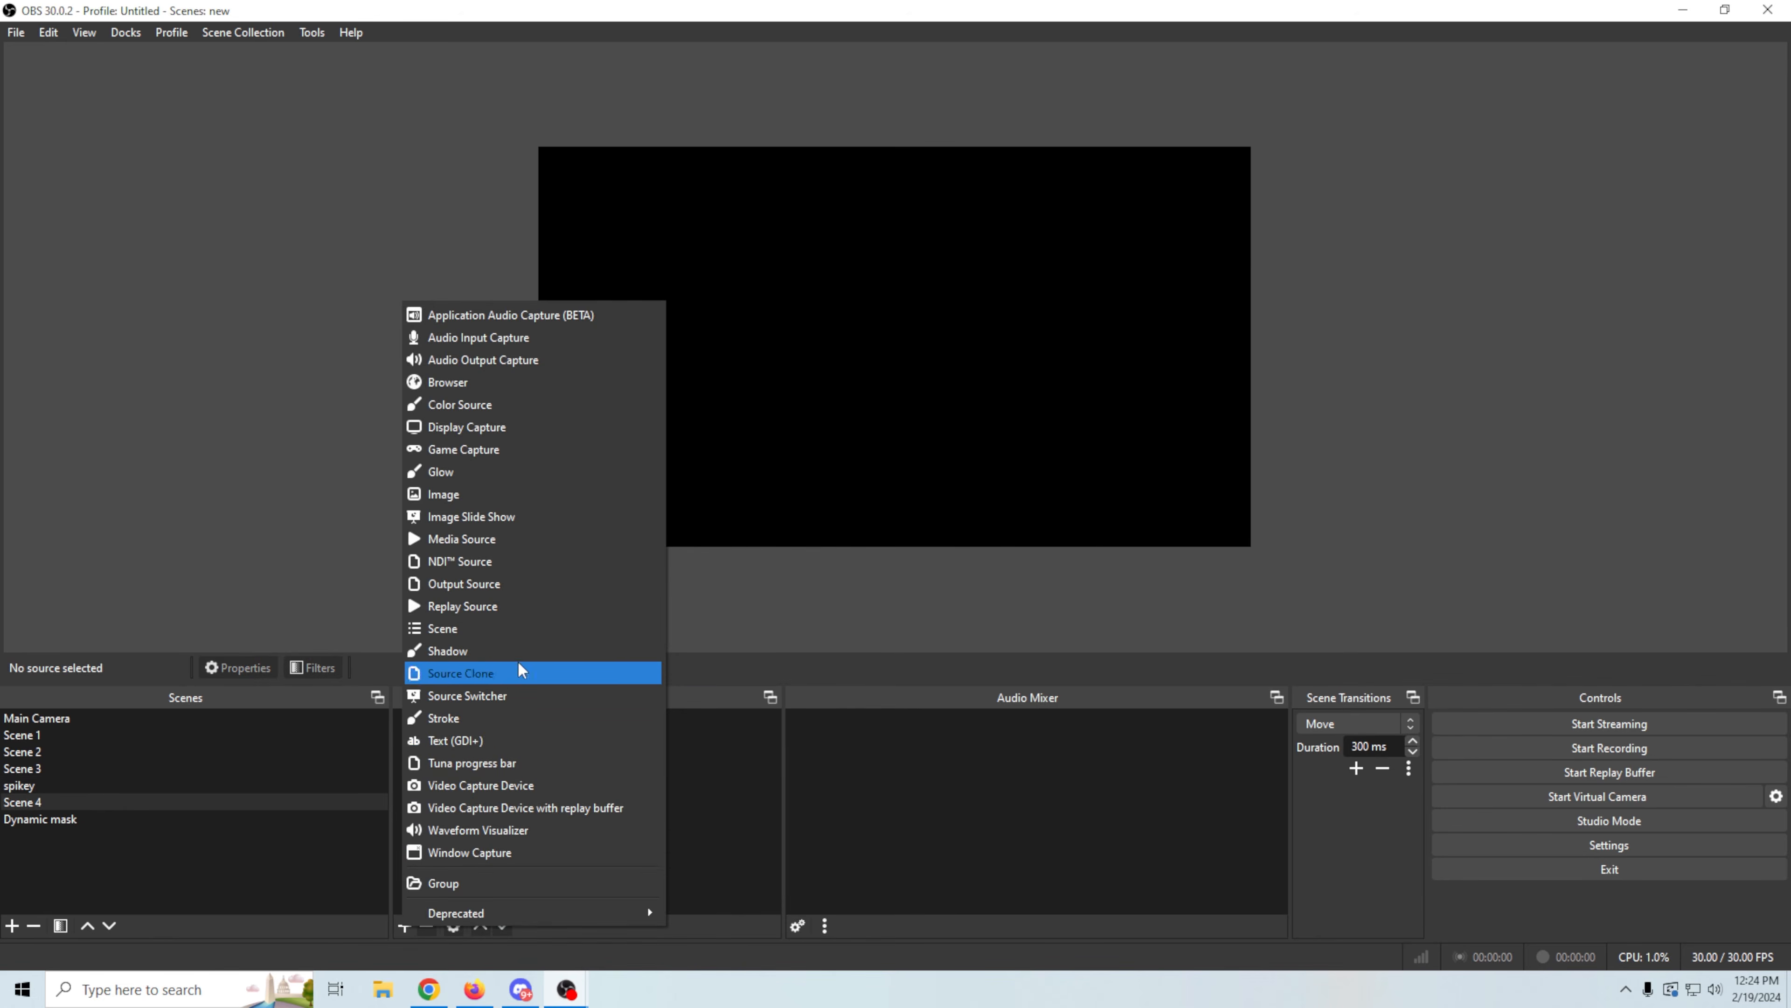
click(487, 671)
text(spikey c)
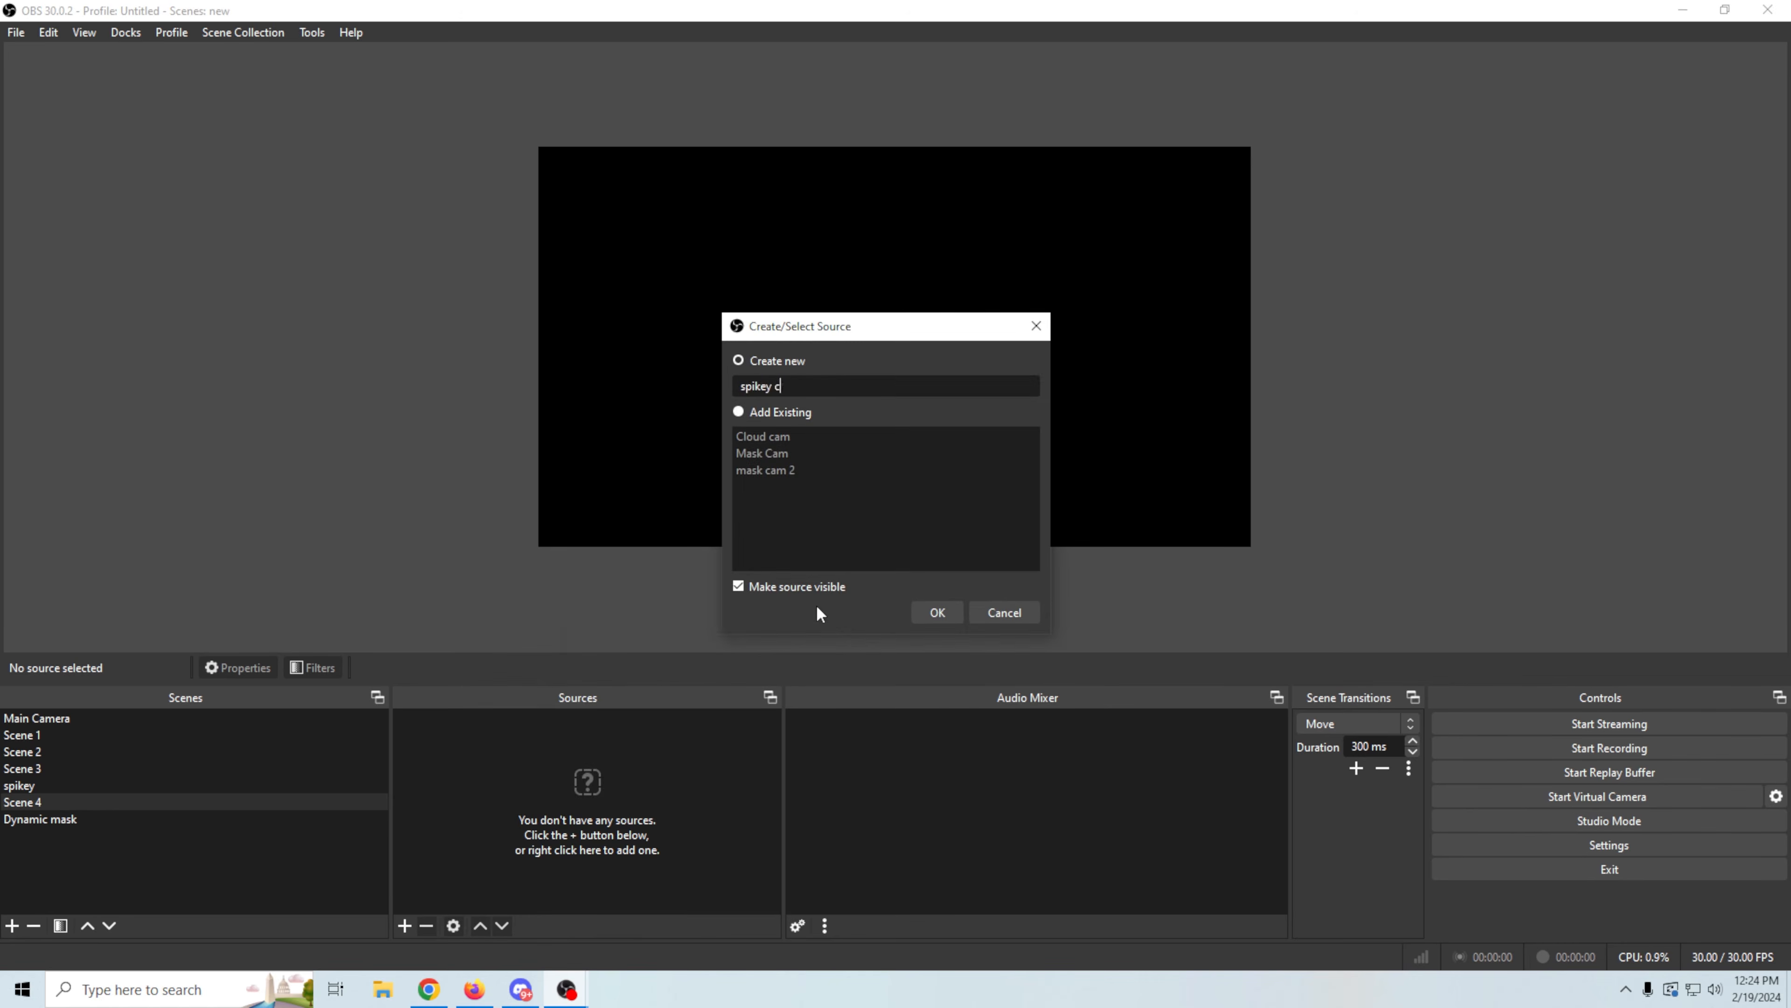
text(am)
click(940, 608)
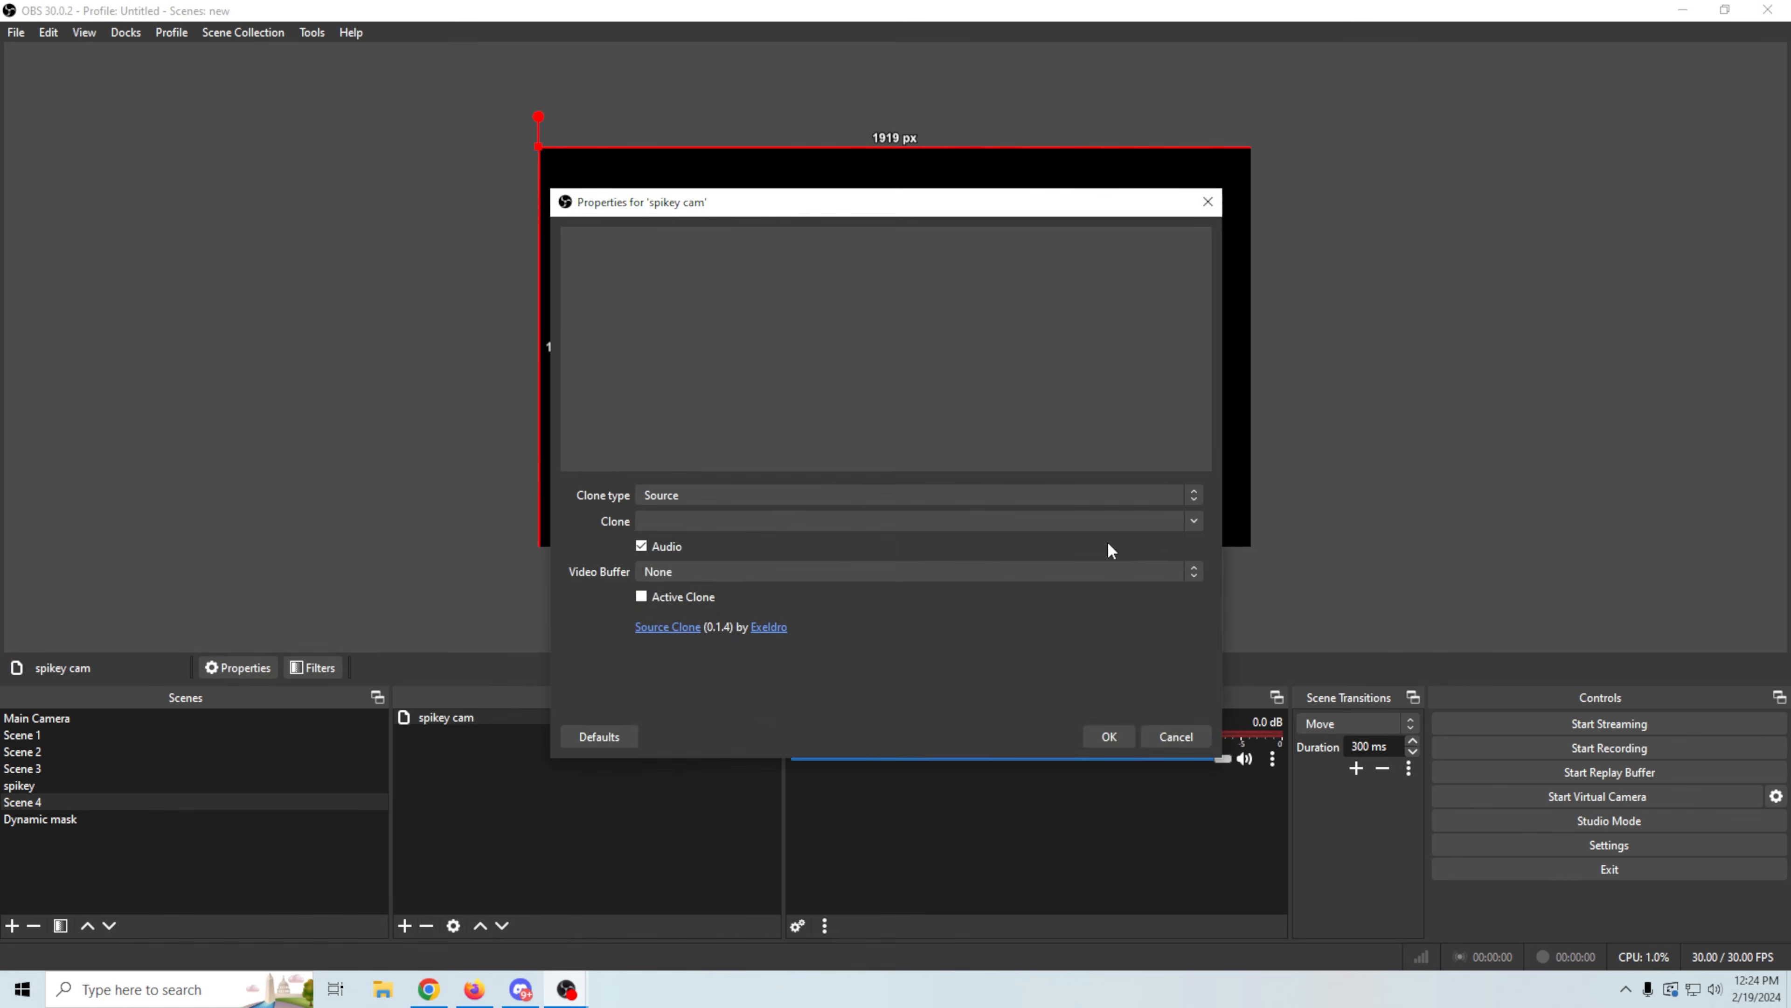
Step: Set spikey cam to clone the Video Capture Device source and confirm its properties
click(1191, 520)
click(769, 729)
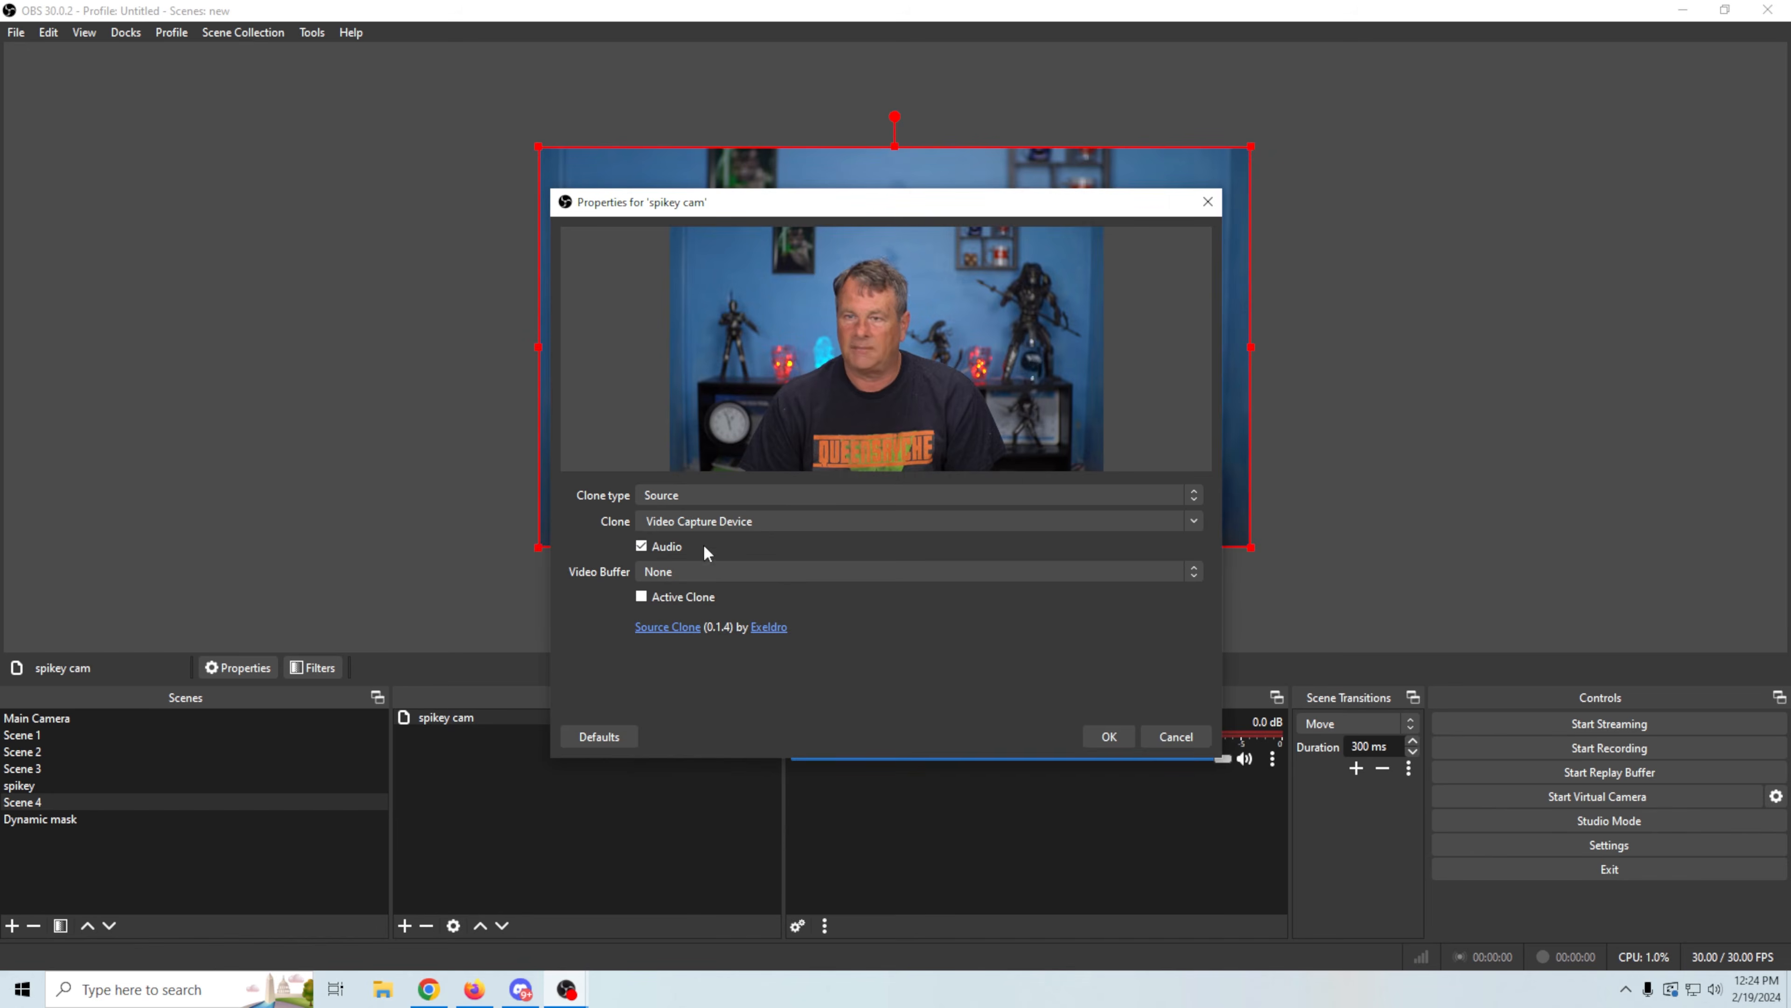
click(1105, 736)
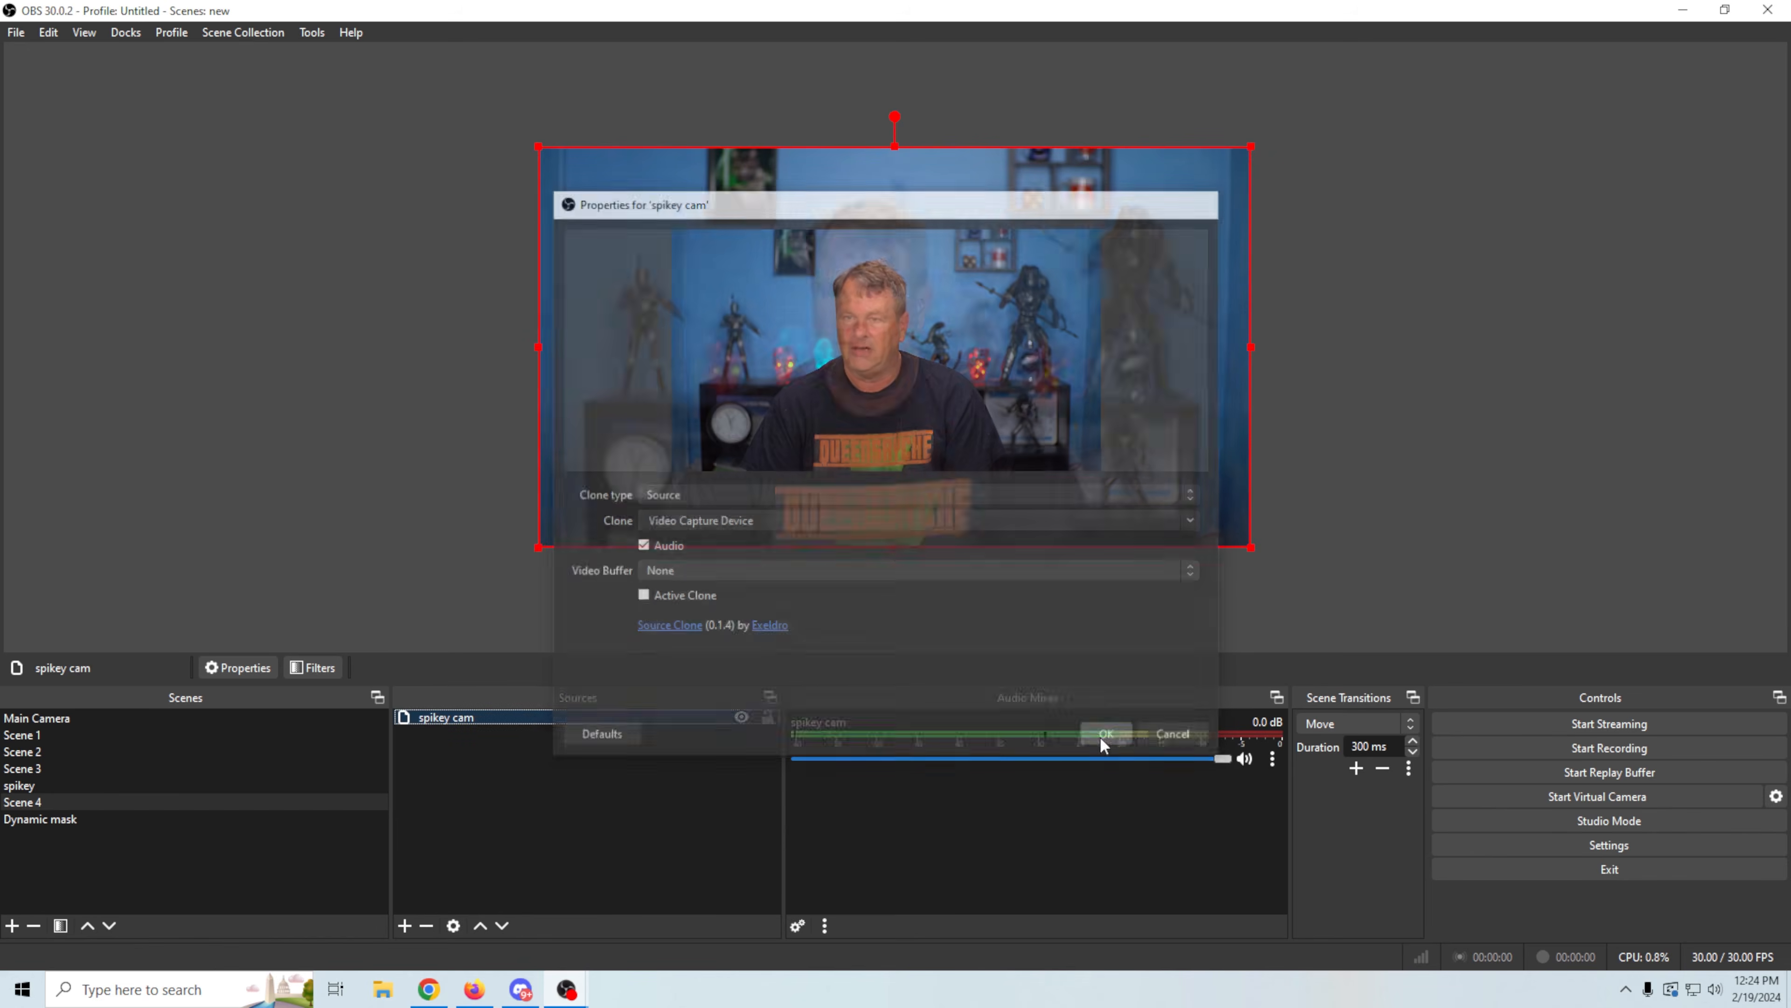
Step: Add an Advanced Mask effect filter with the default name to the spikey cam source
right_click(526, 714)
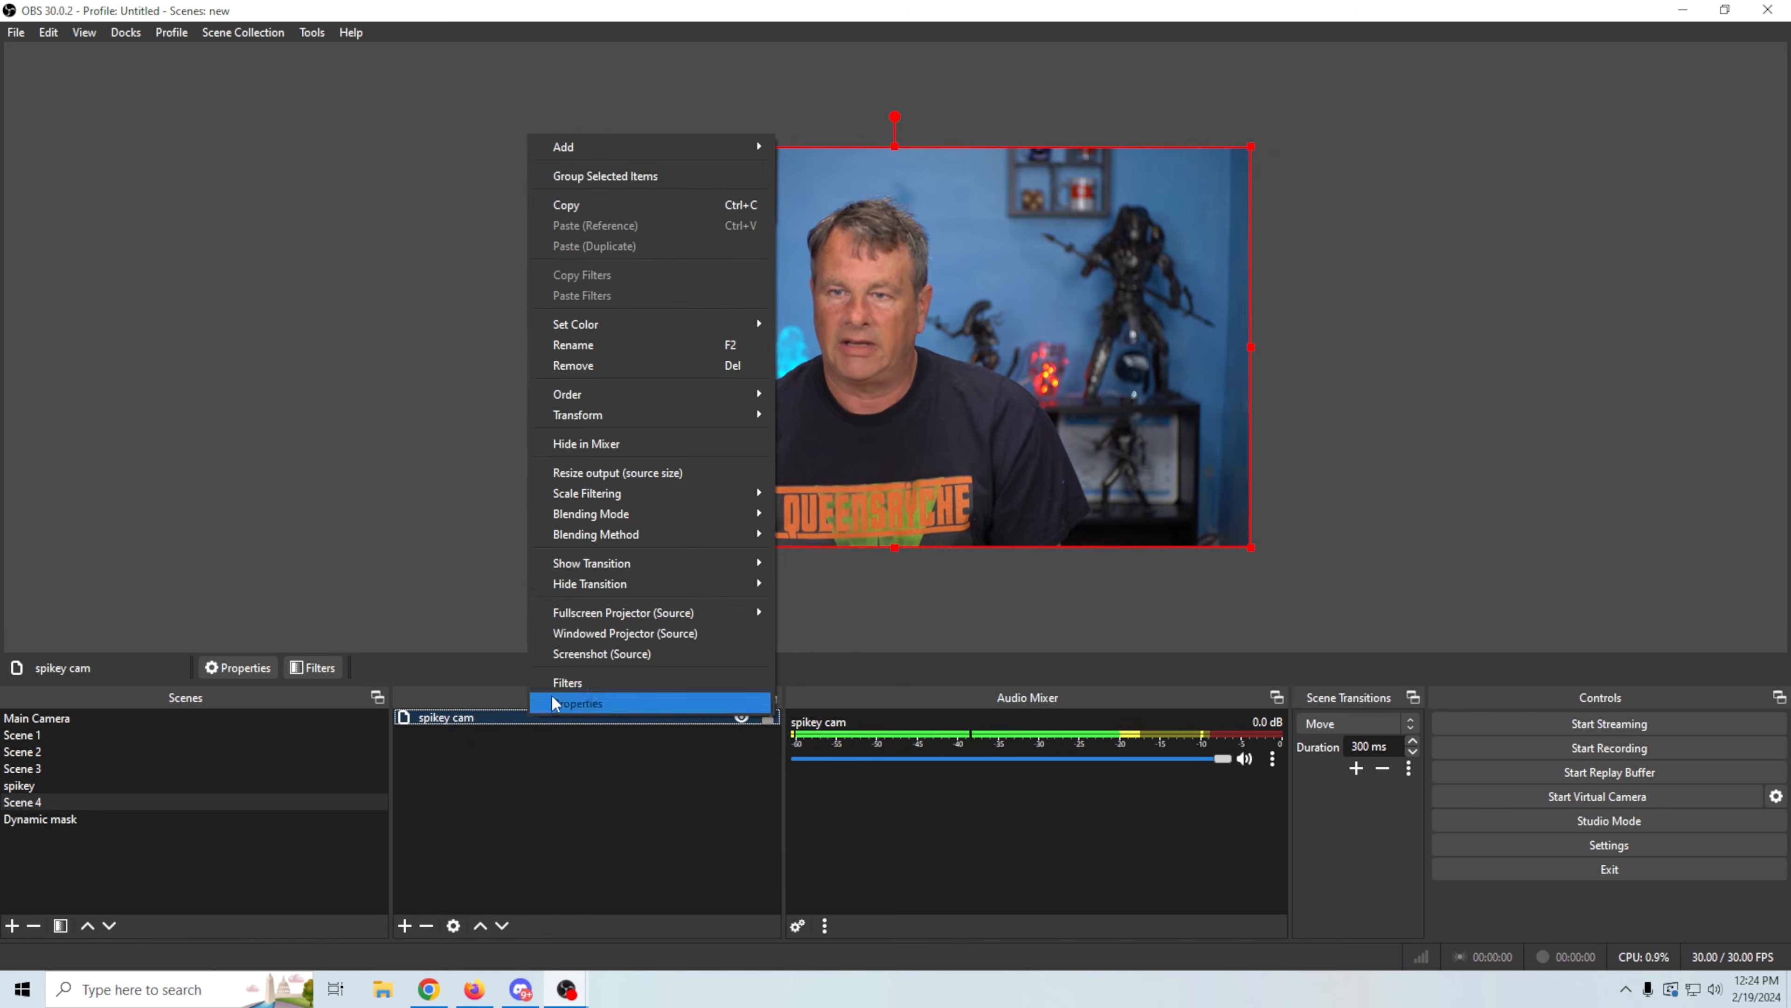
click(560, 682)
click(504, 805)
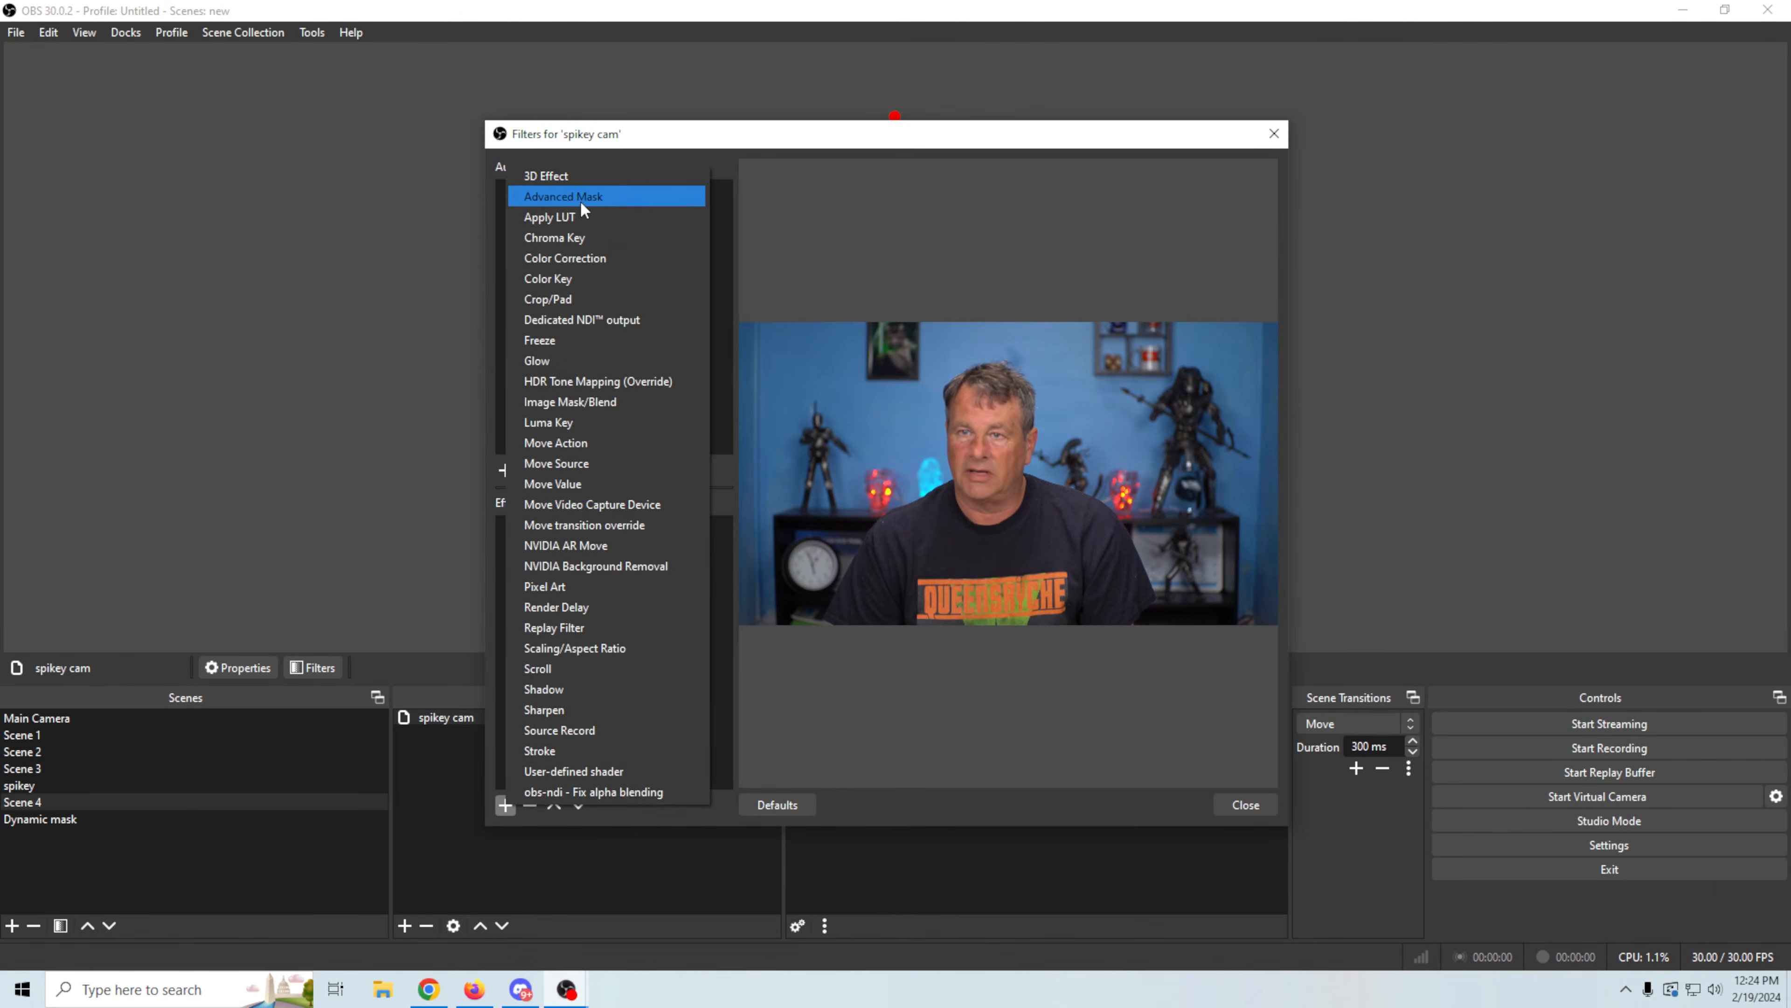
click(582, 198)
click(839, 505)
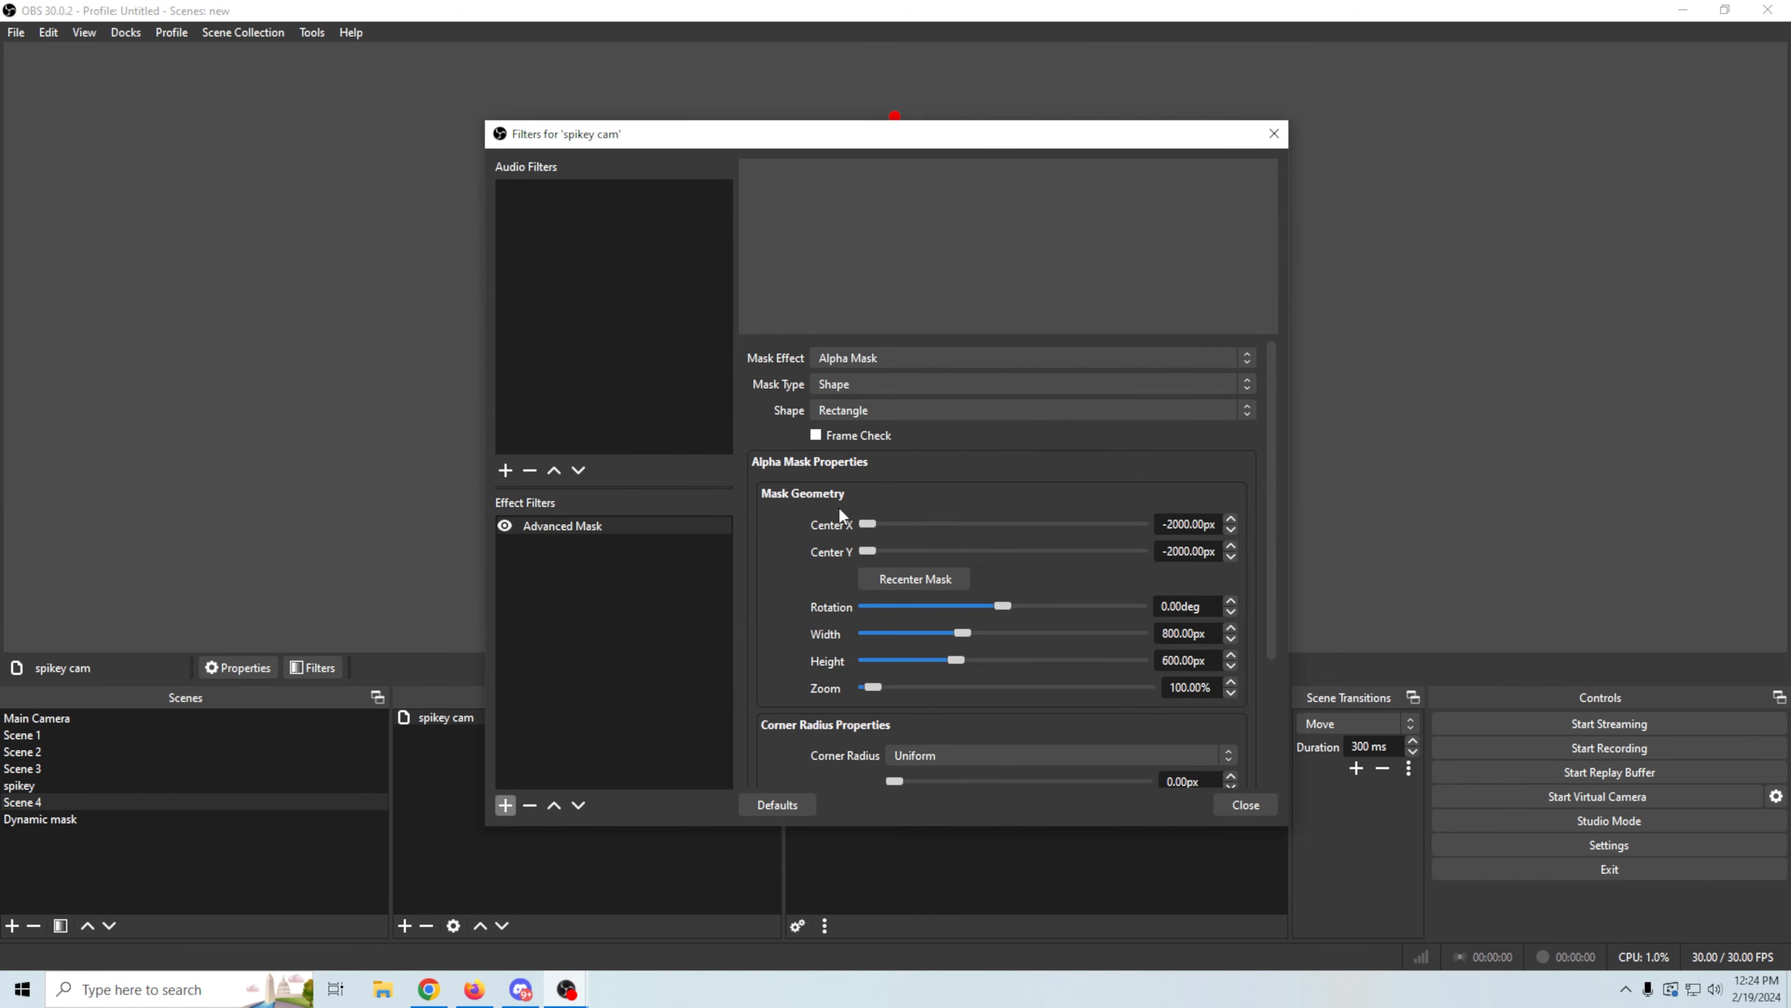
Step: Set the spikey cam mask type to Source with spike c as the mask source, and close the filters
click(1246, 384)
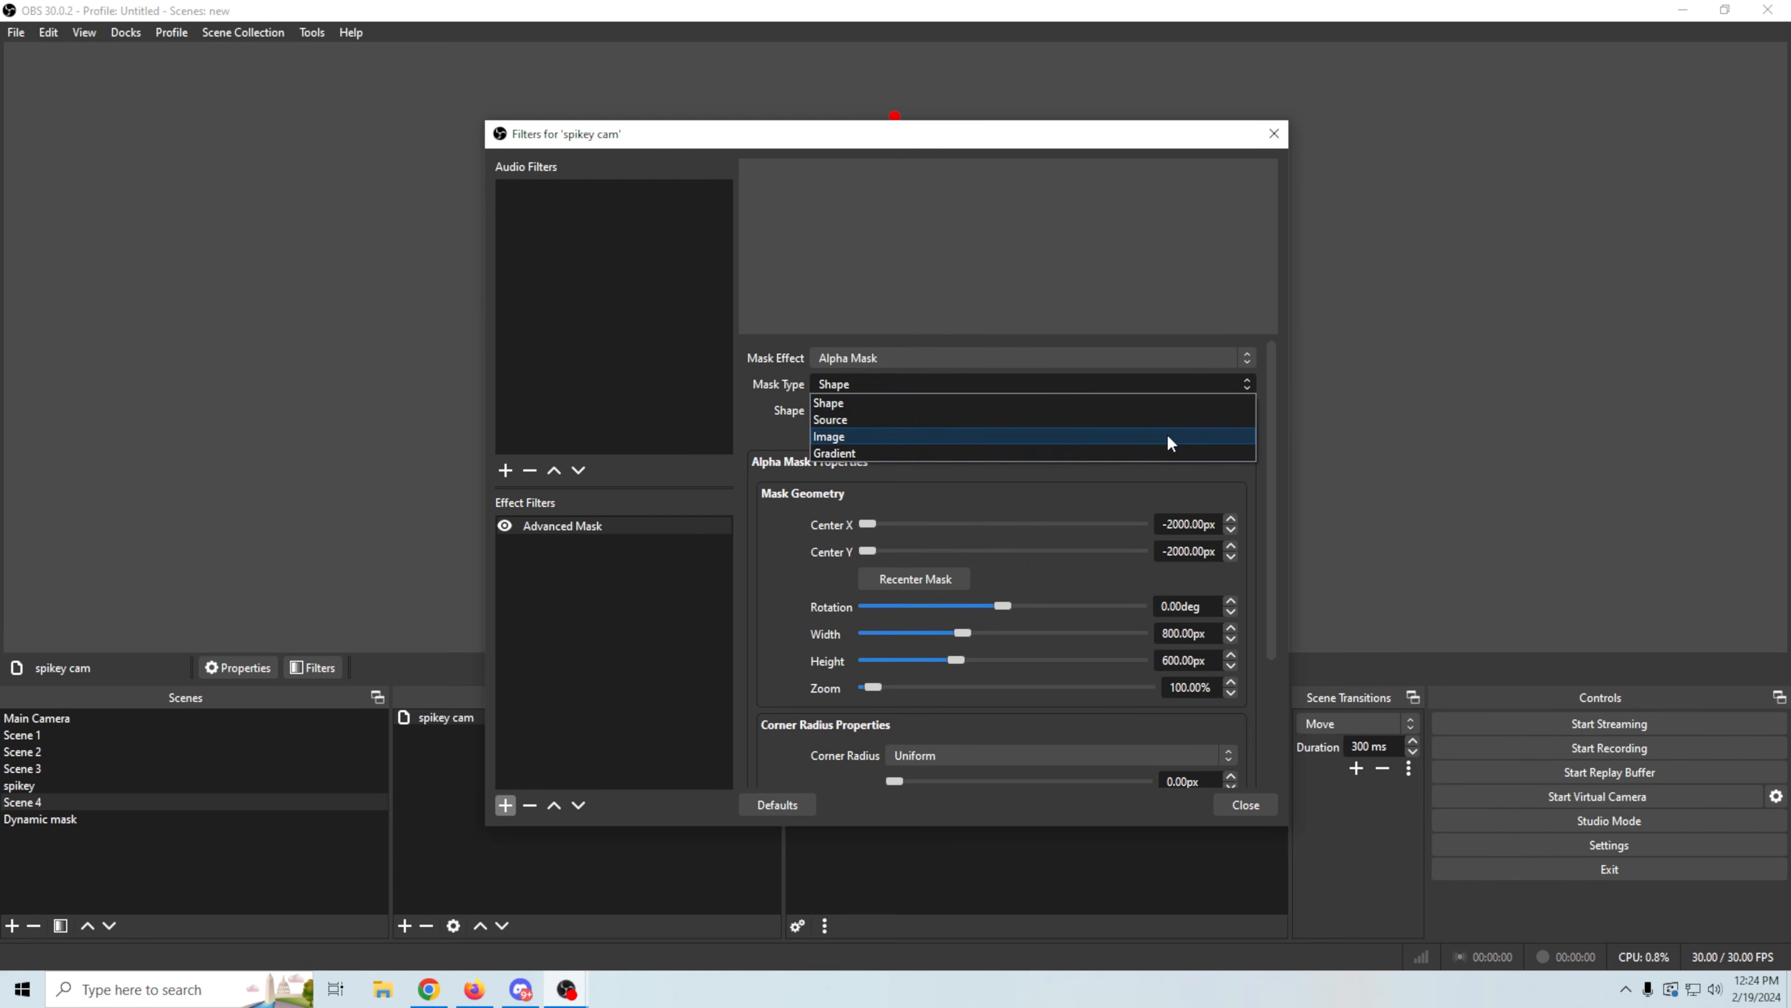
click(1169, 417)
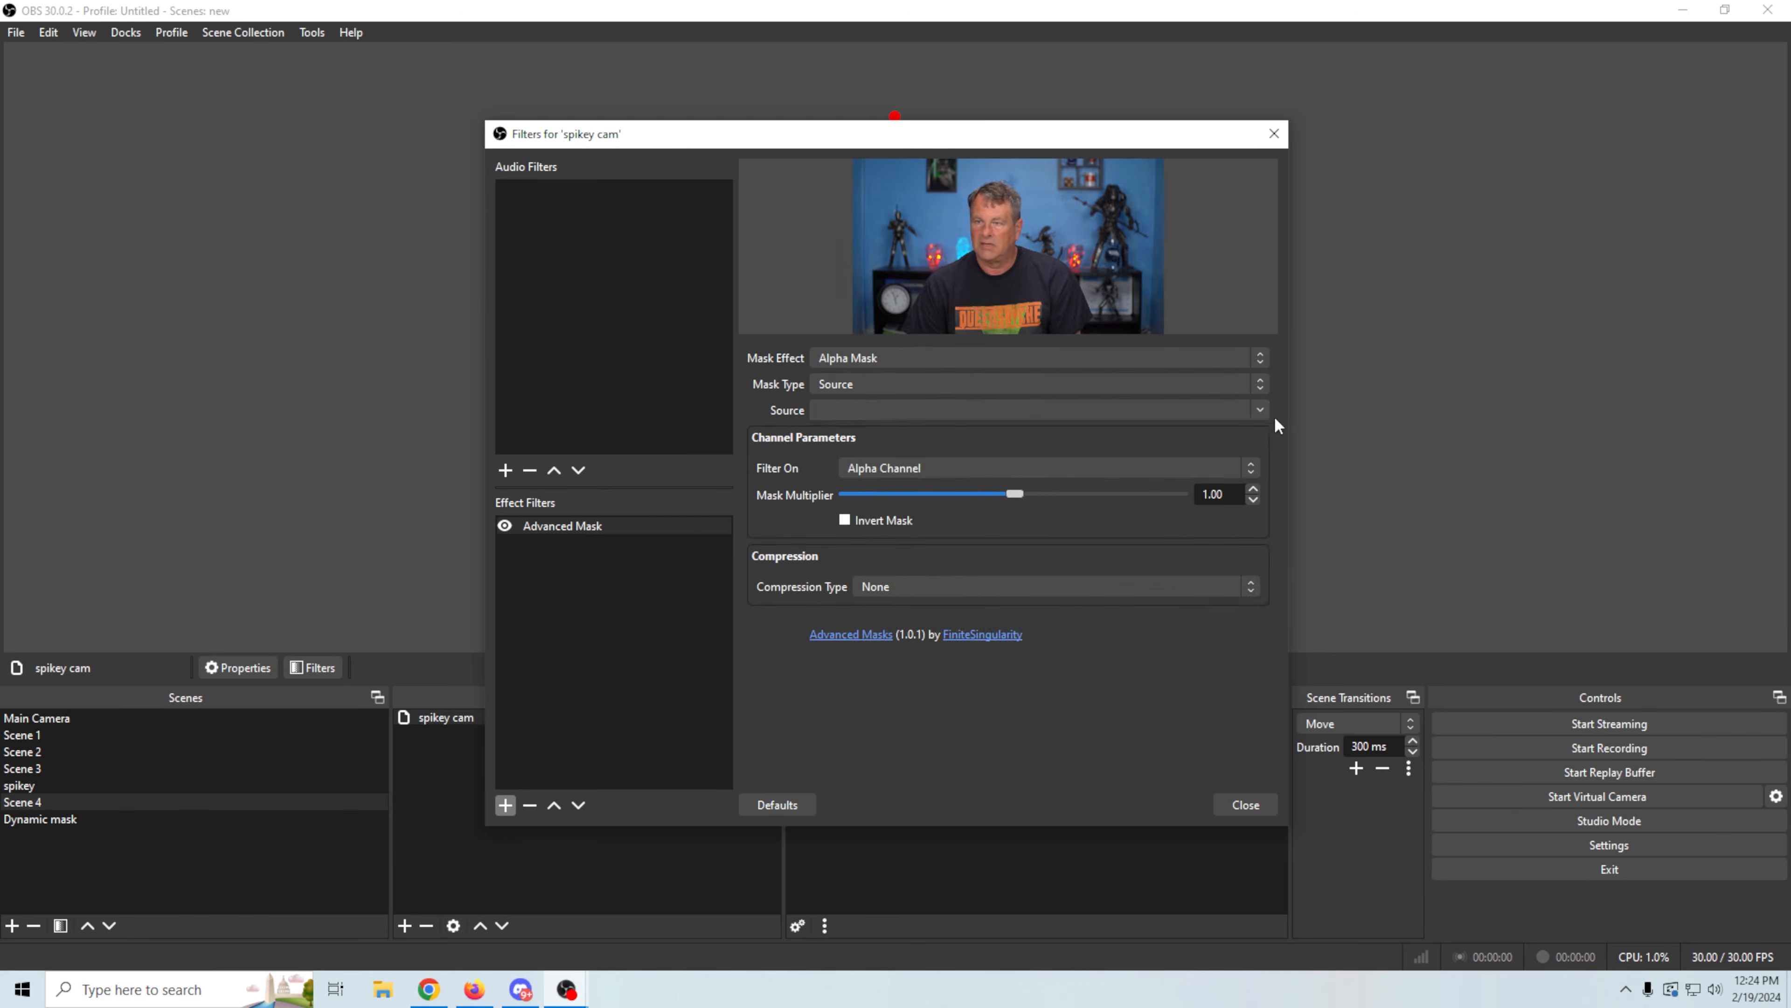
click(1262, 411)
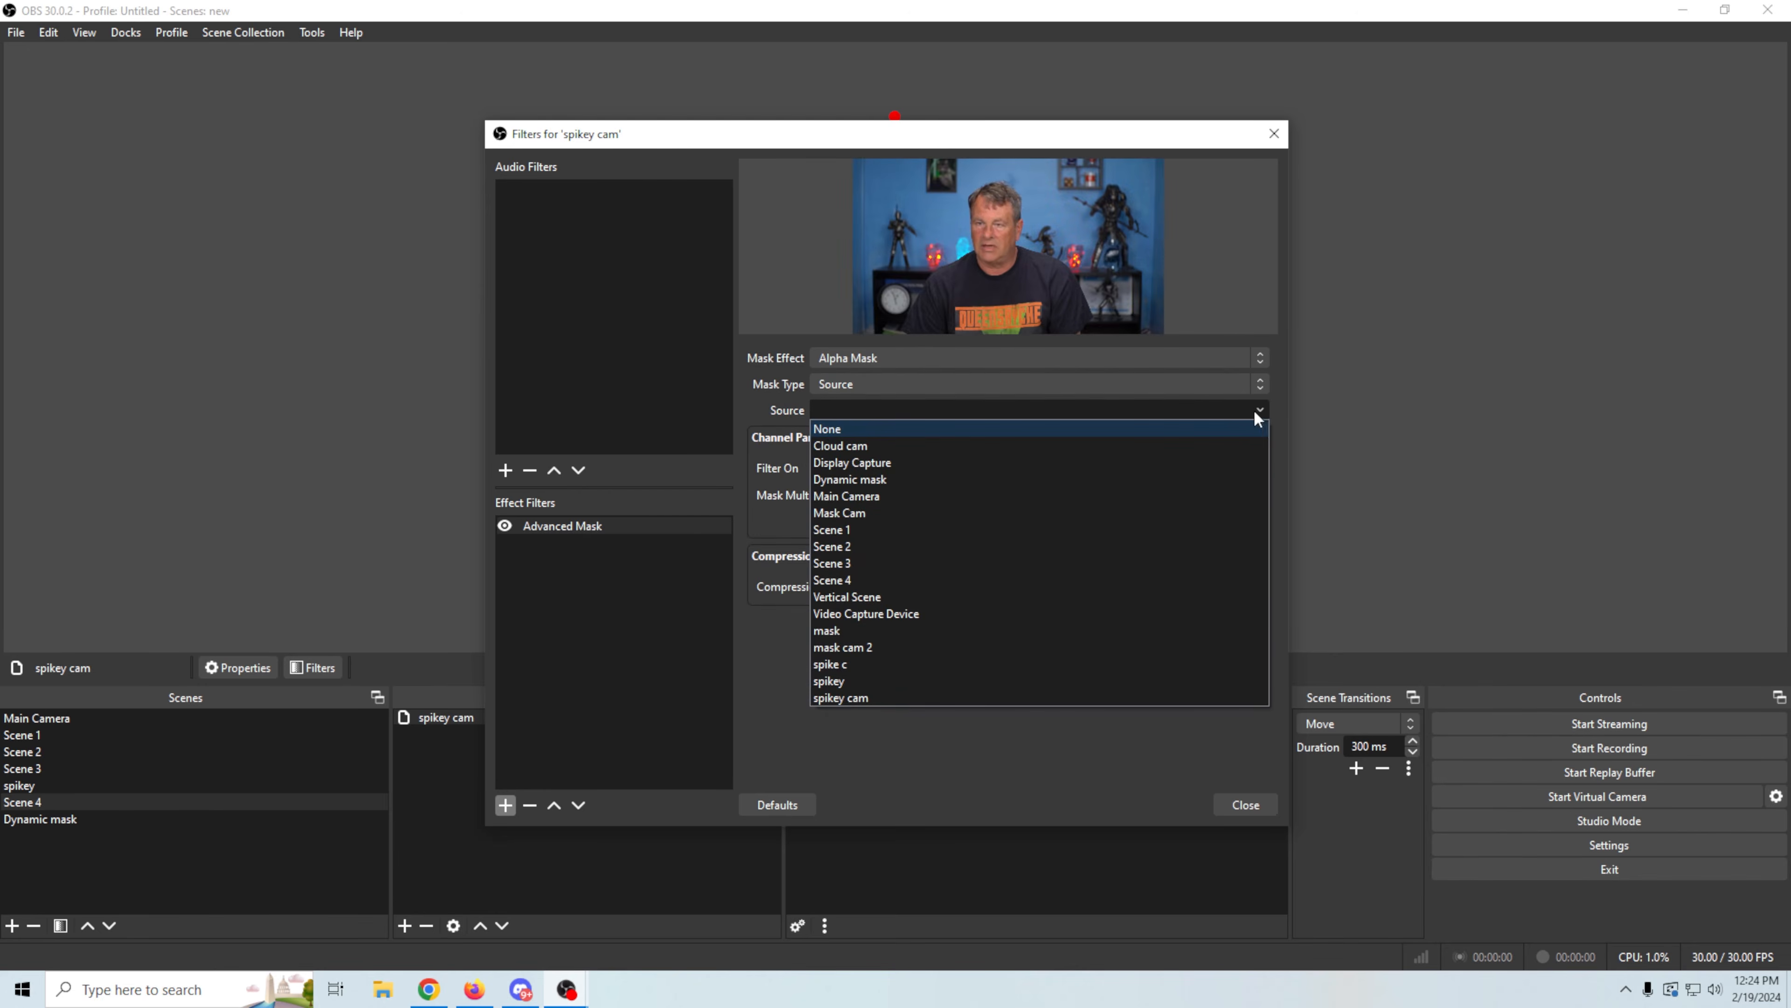
click(839, 664)
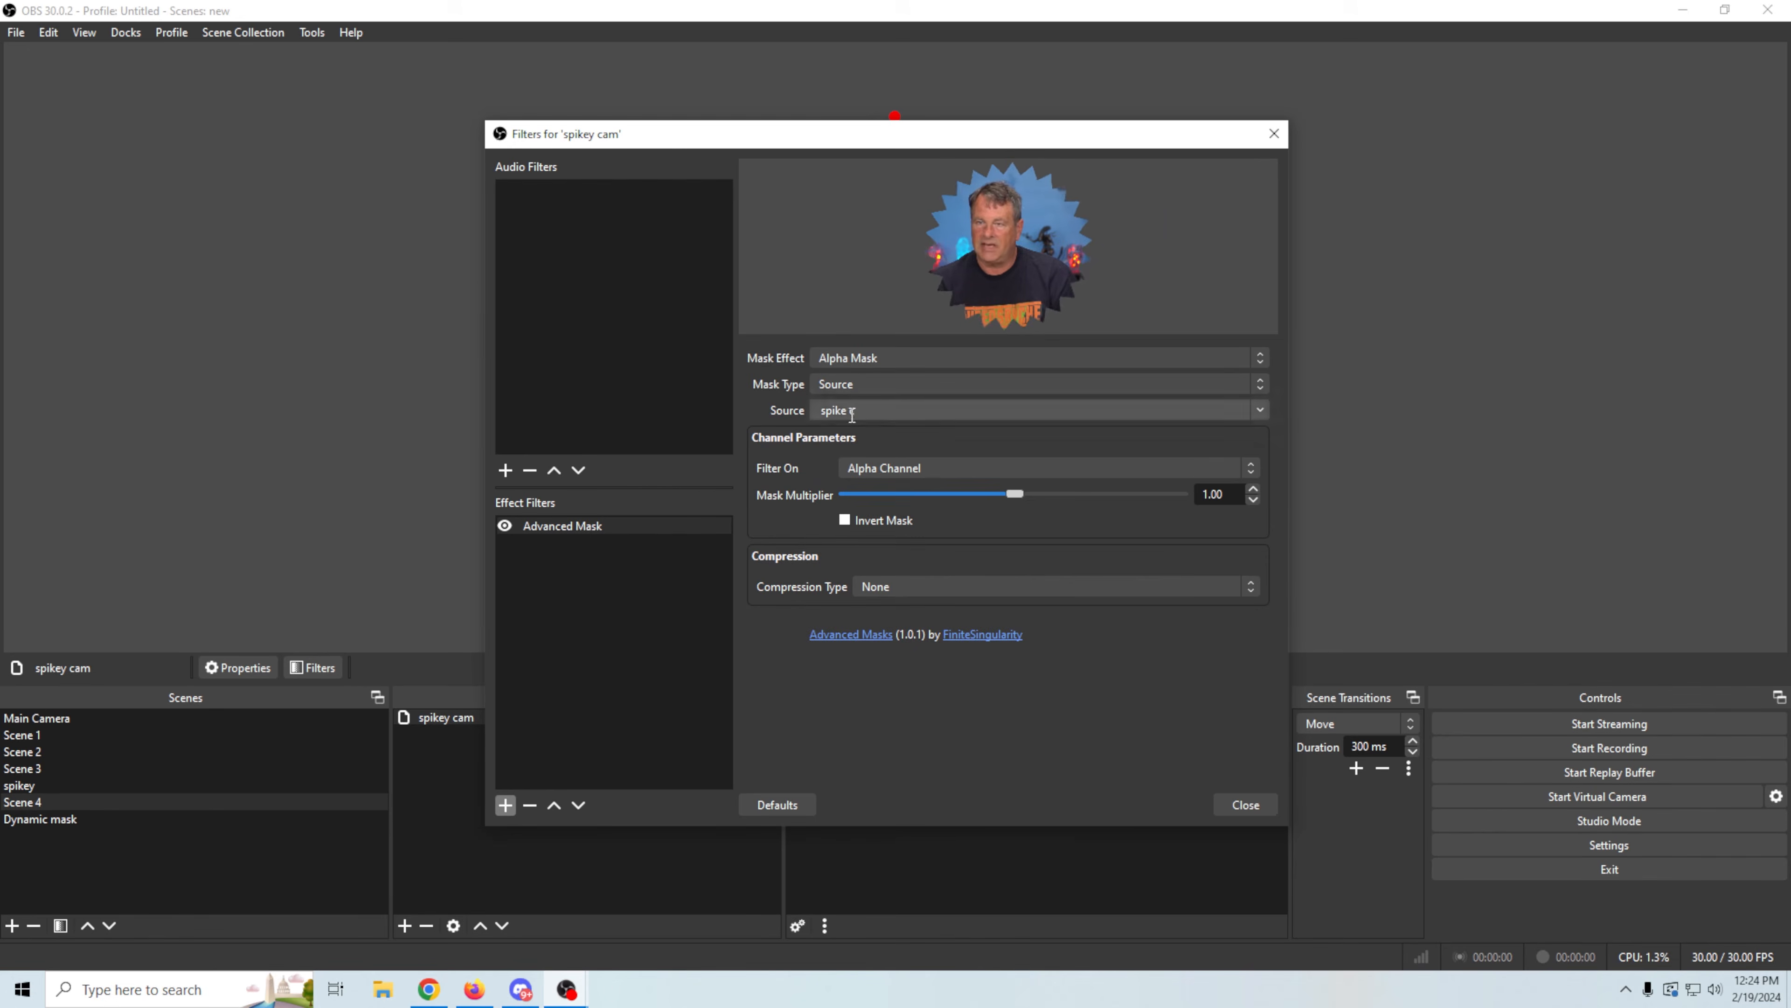
click(1232, 802)
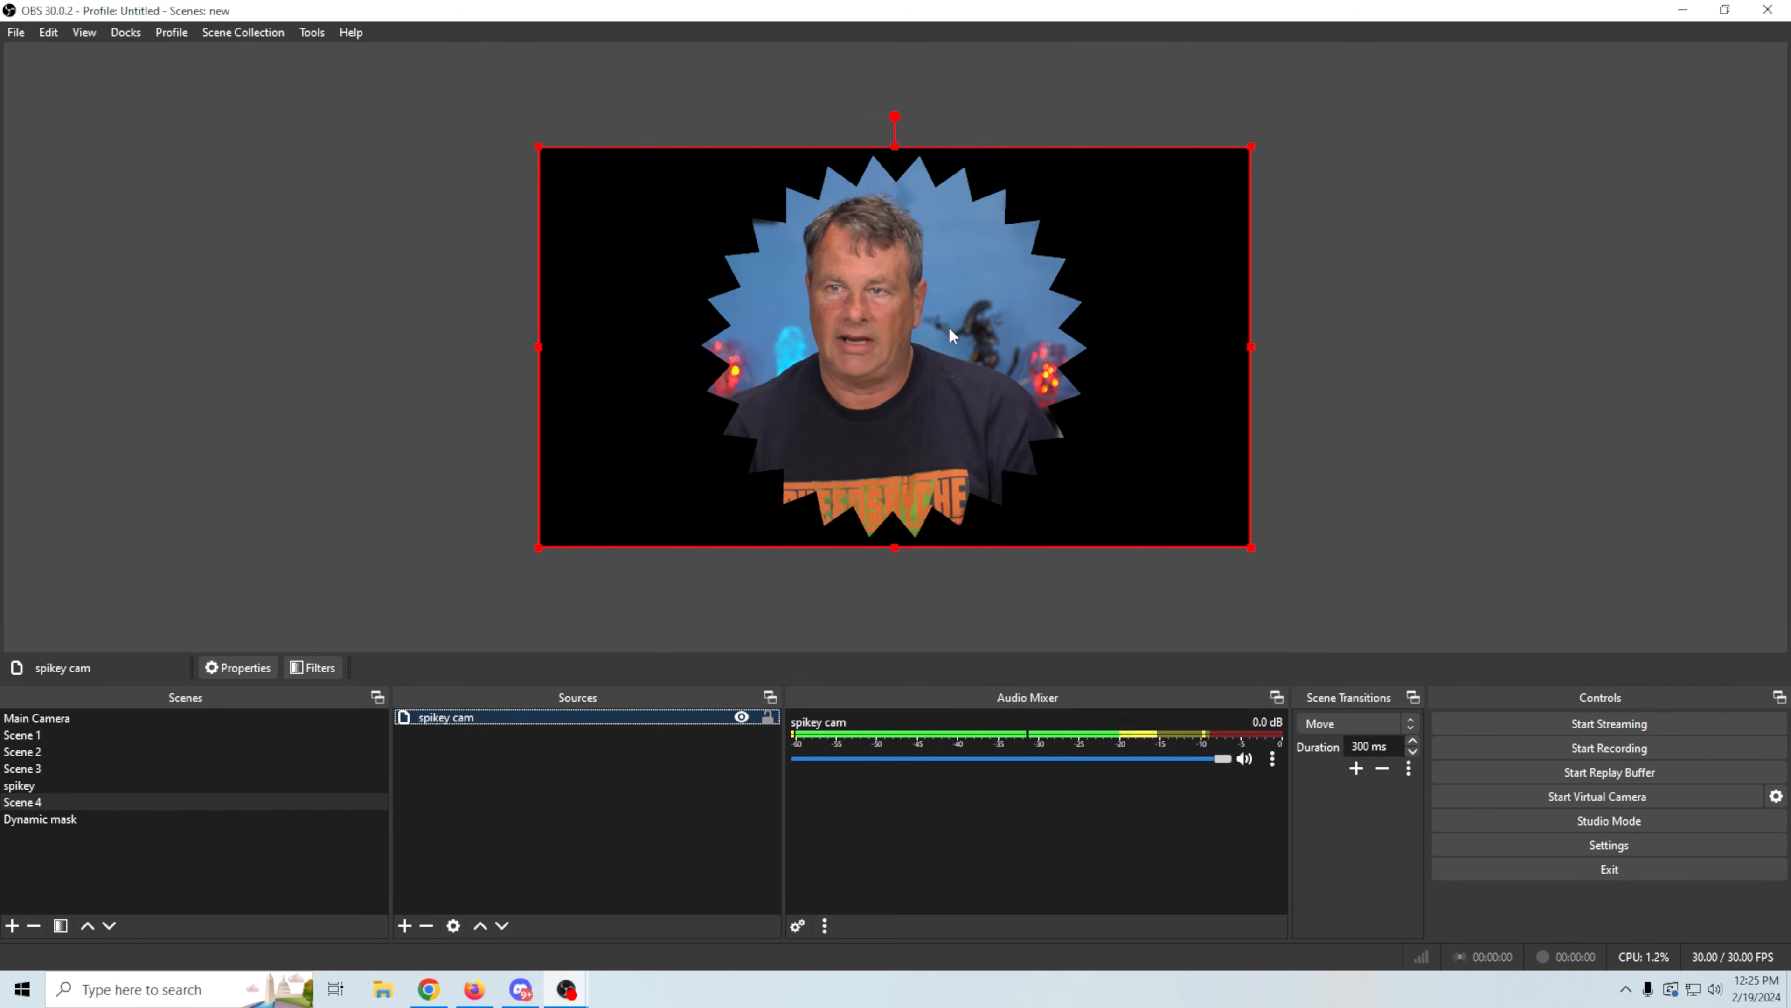
Step: Create a new scene named "spikey 2" directly after the spikey scene
click(21, 784)
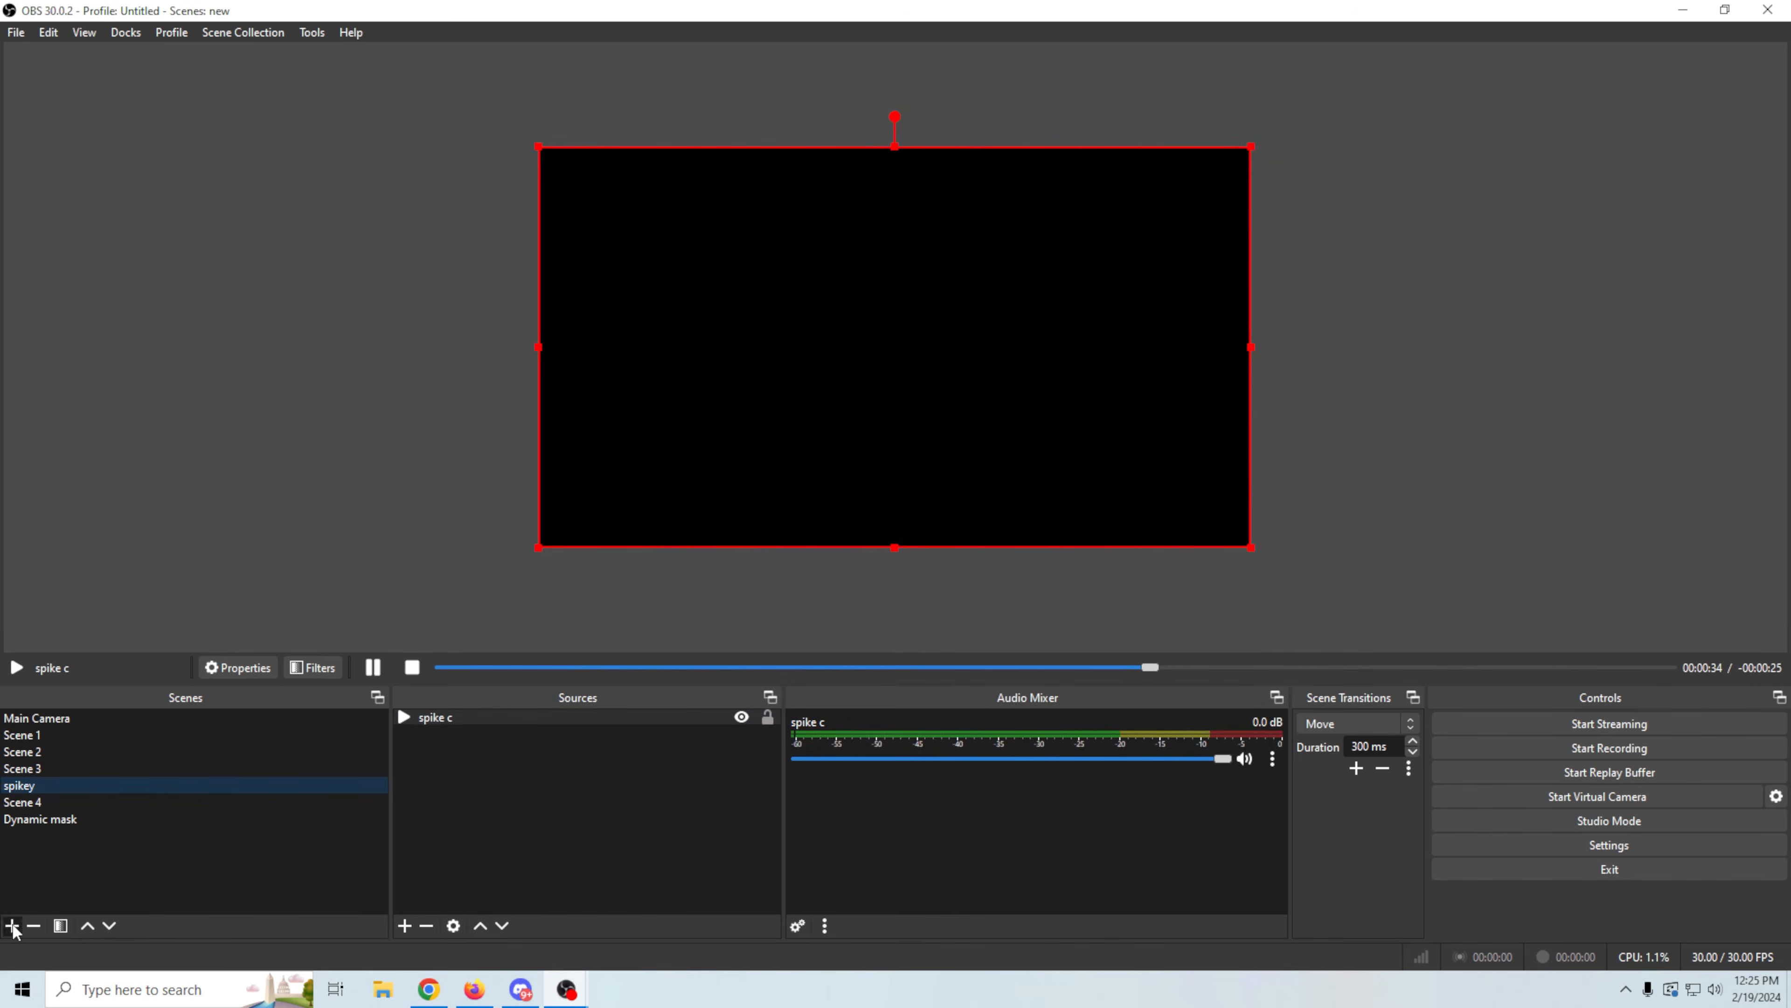
click(12, 925)
text(s)
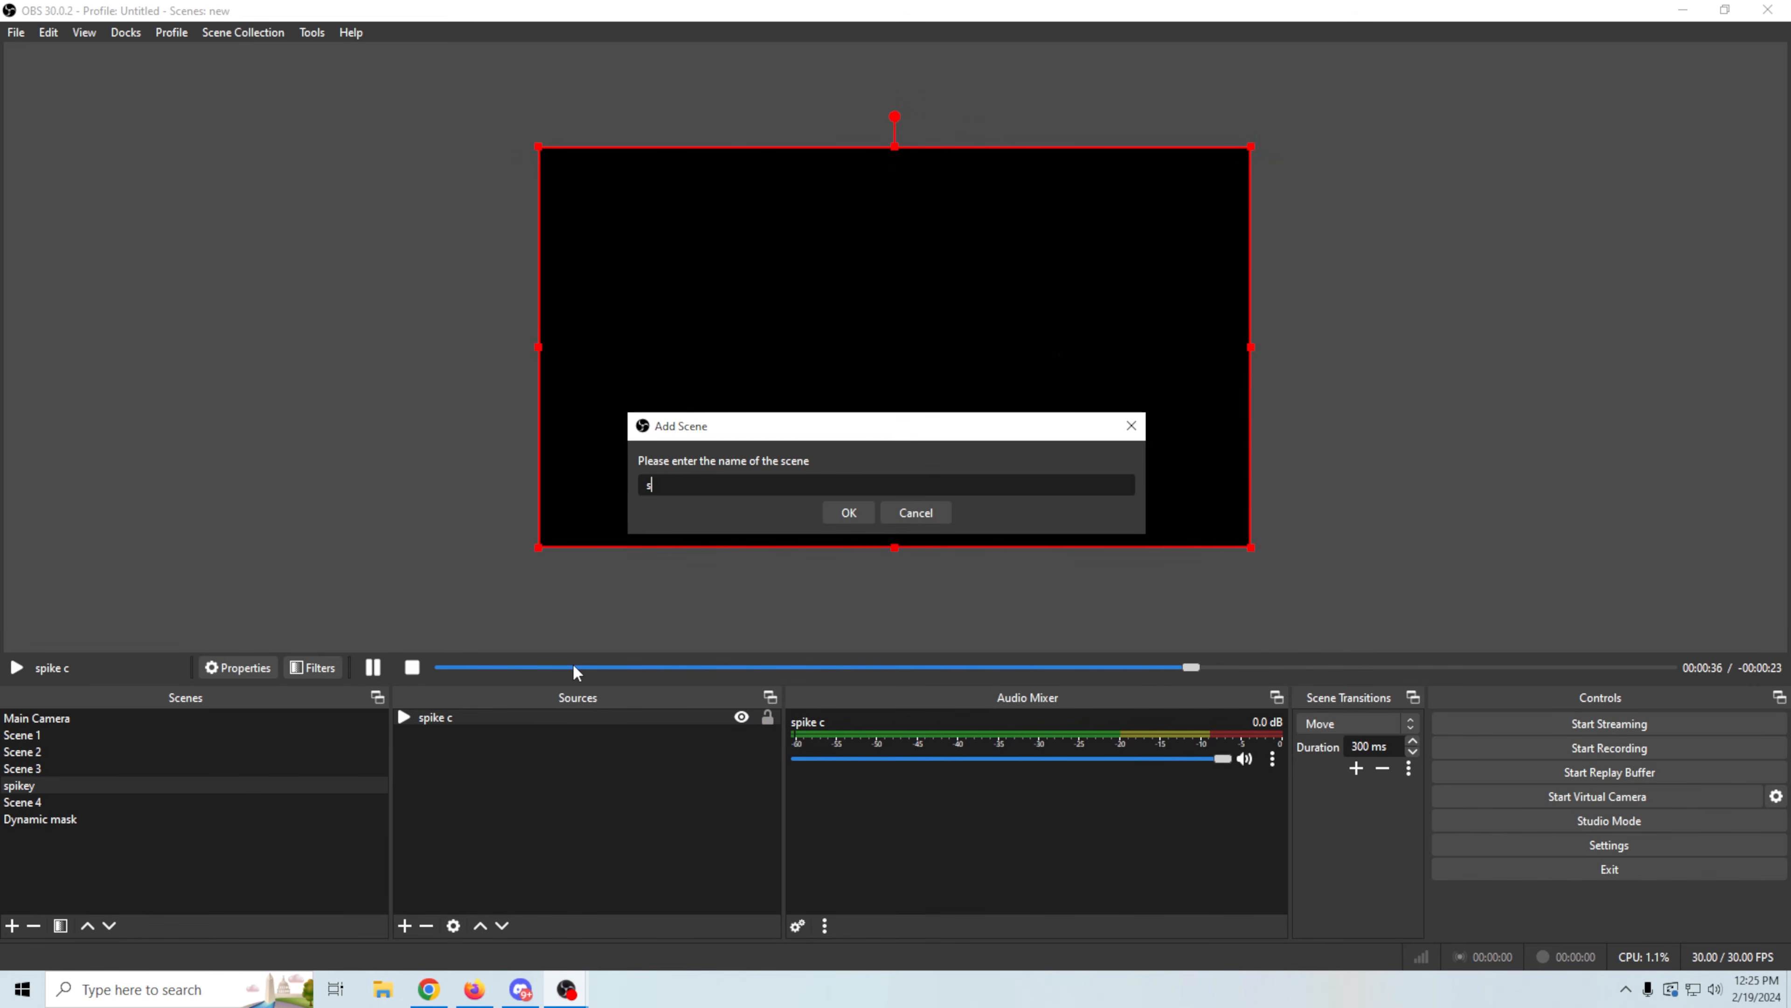
text(pikey 2)
click(839, 513)
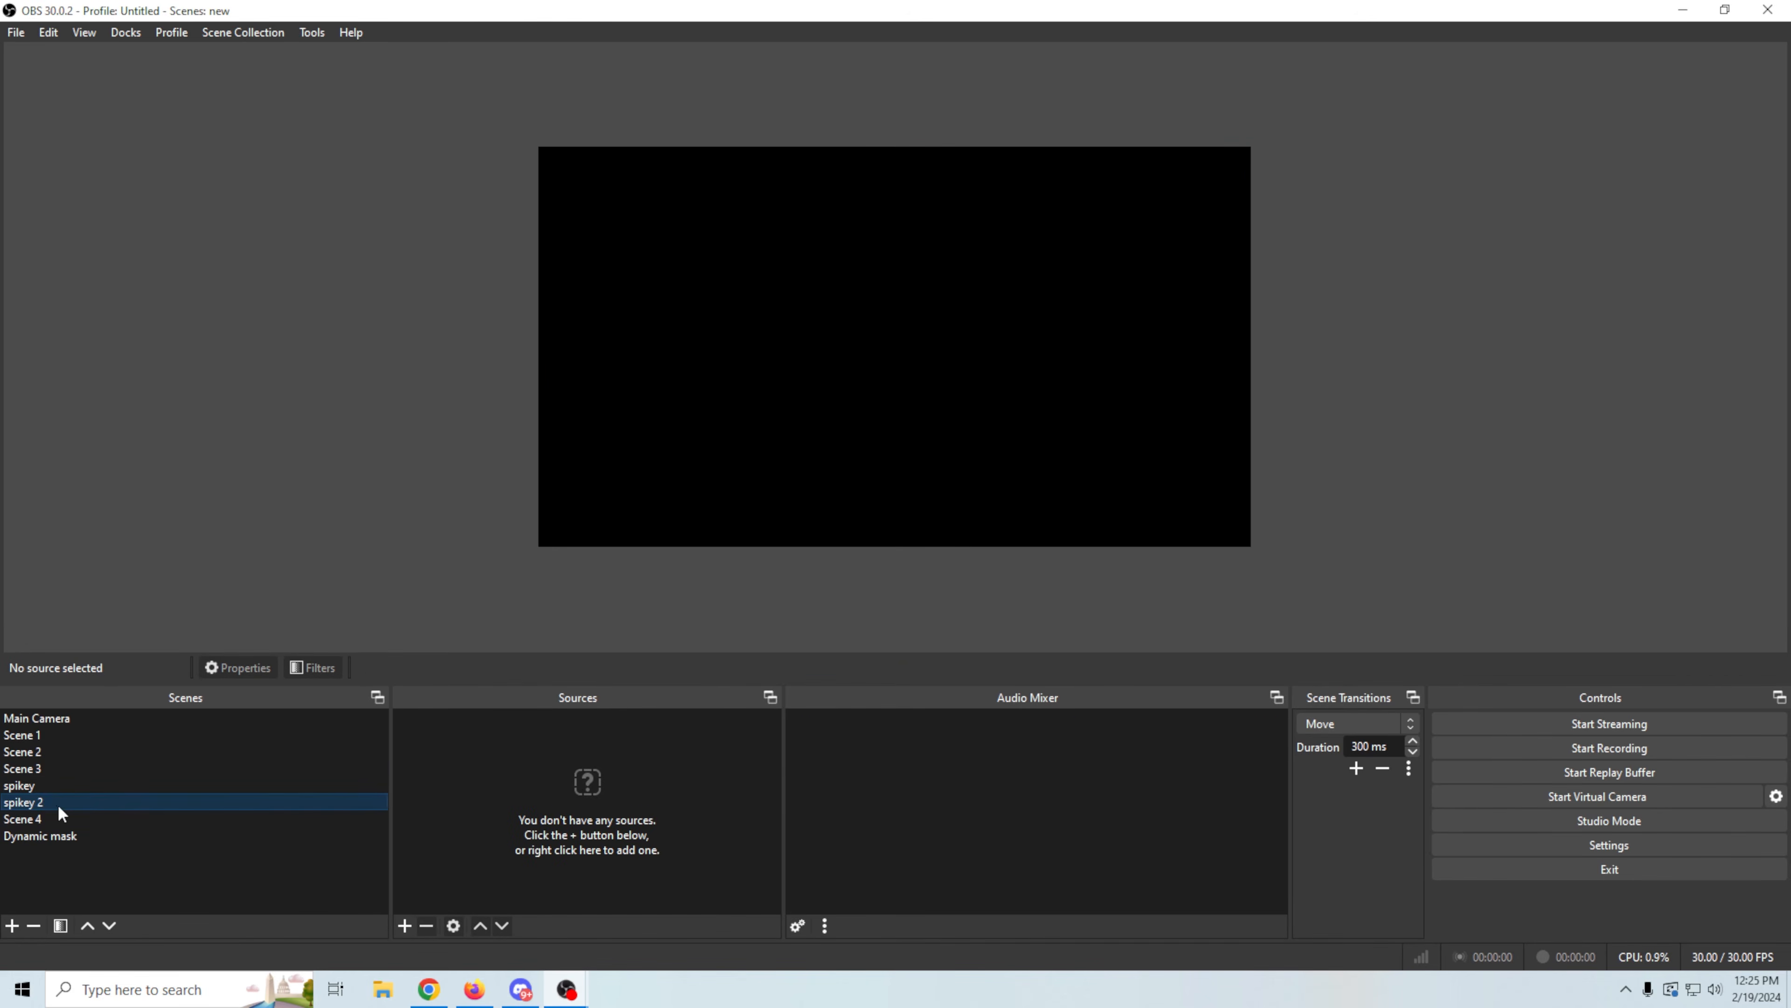
Step: Add a new Media Source named "spike co" to the spikey 2 scene
click(404, 926)
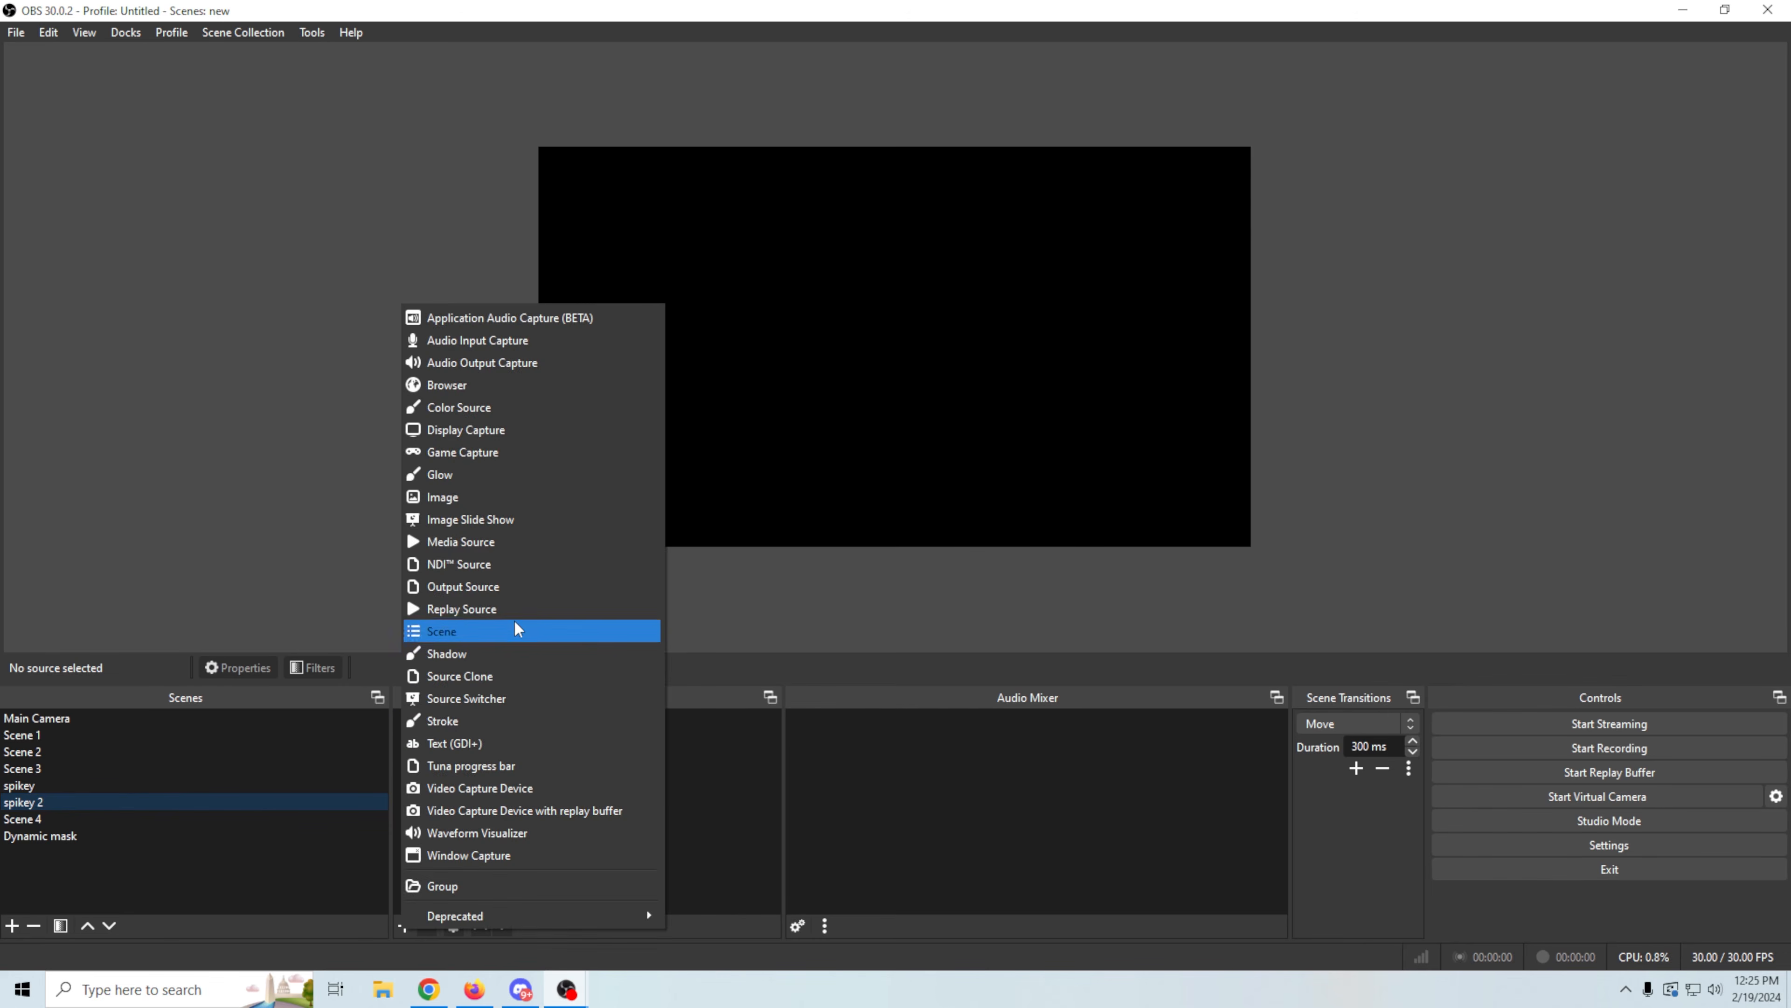
click(505, 546)
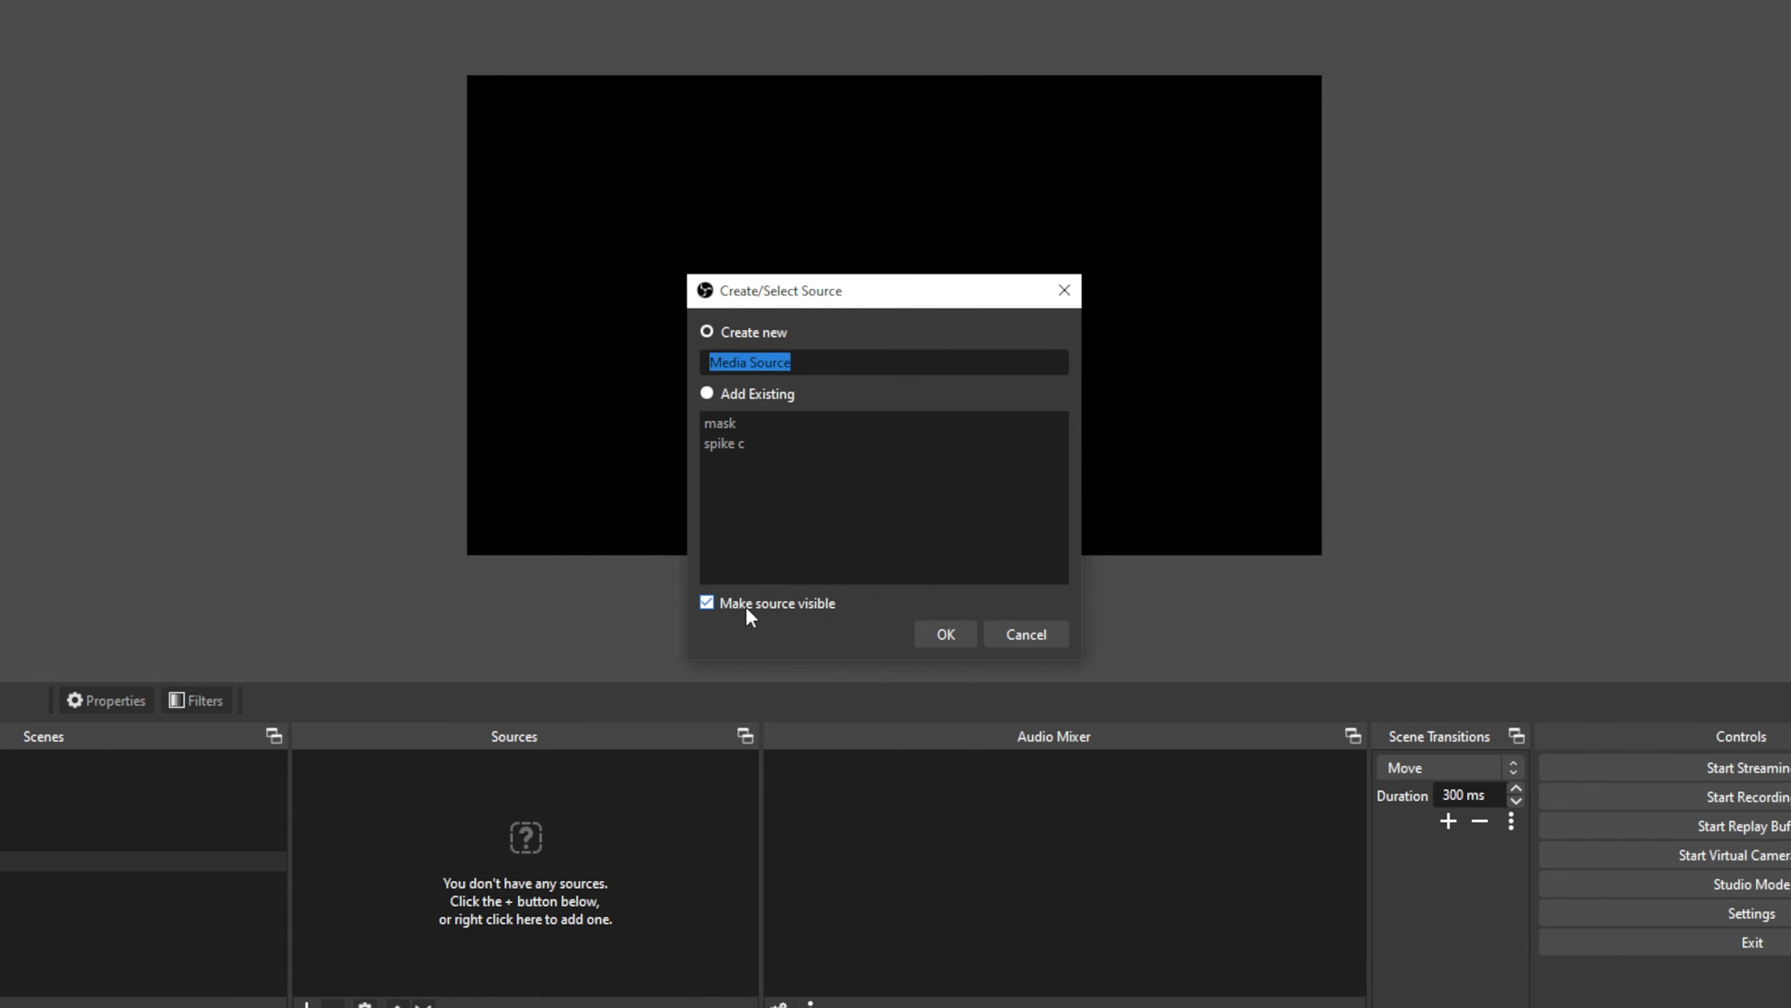
text(spike co)
click(945, 635)
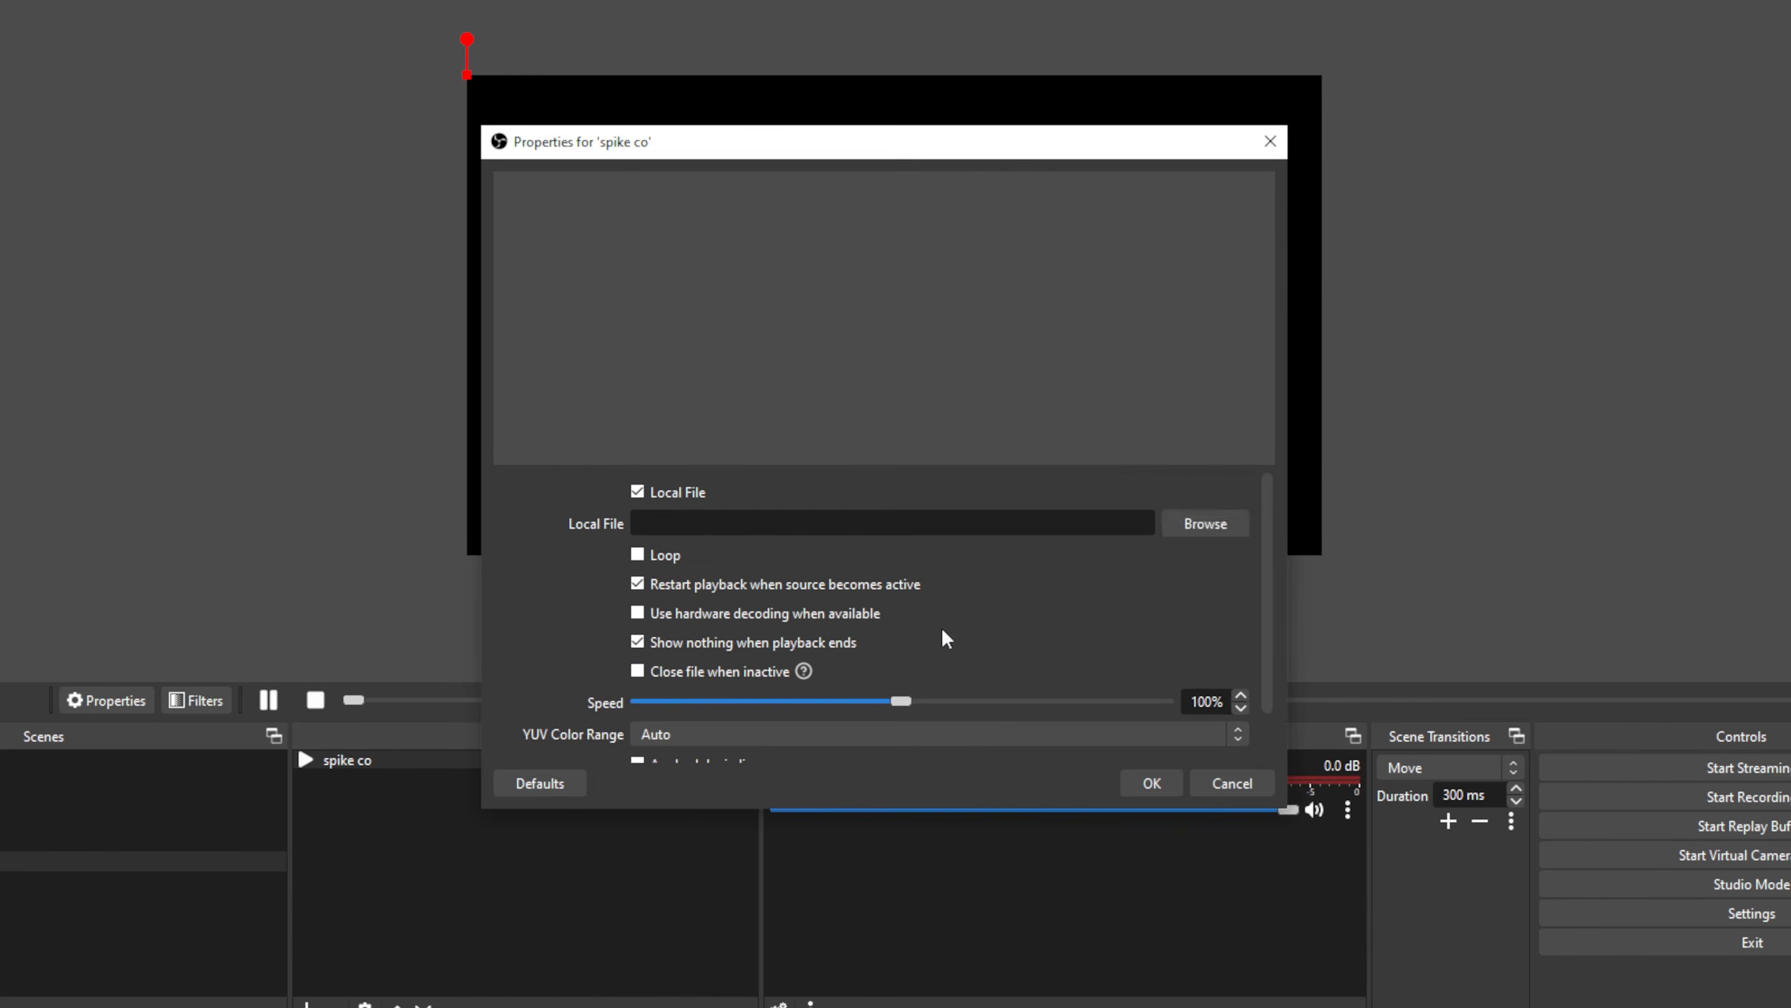
Step: Load "Spike Mask Counter_VP9" into the spike co source with Loop enabled, and confirm its properties
click(1205, 534)
click(1340, 374)
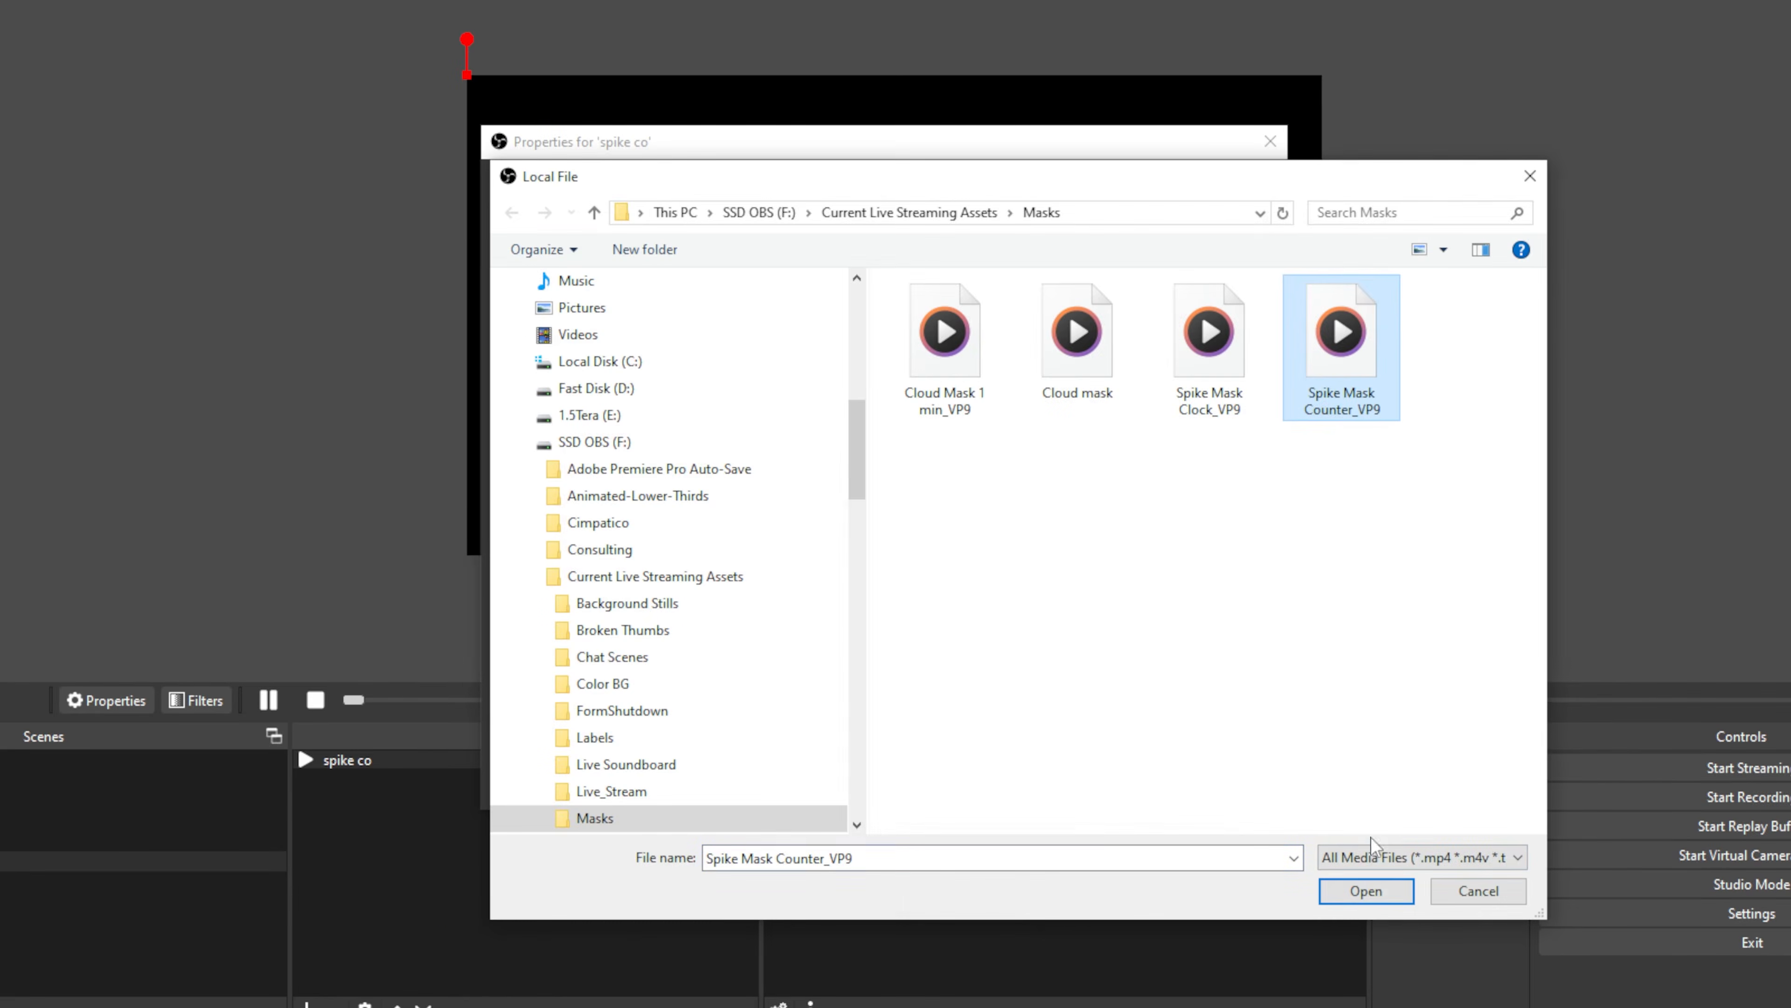
click(1366, 890)
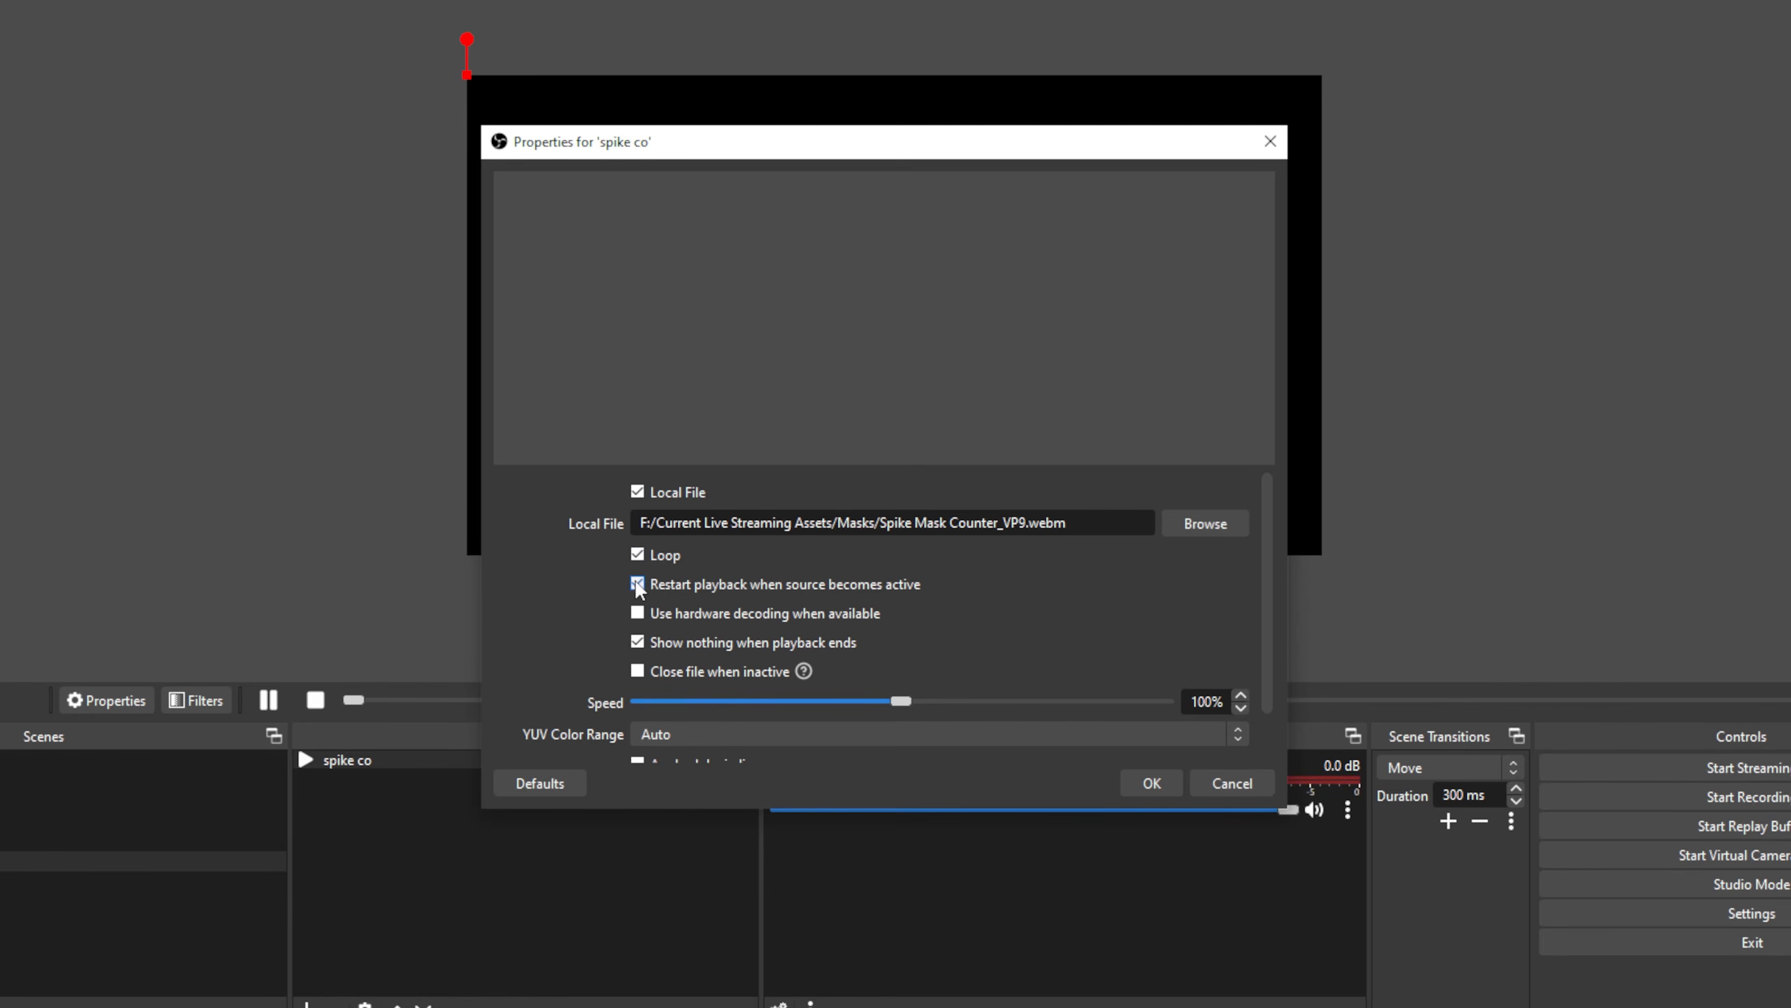
click(1152, 782)
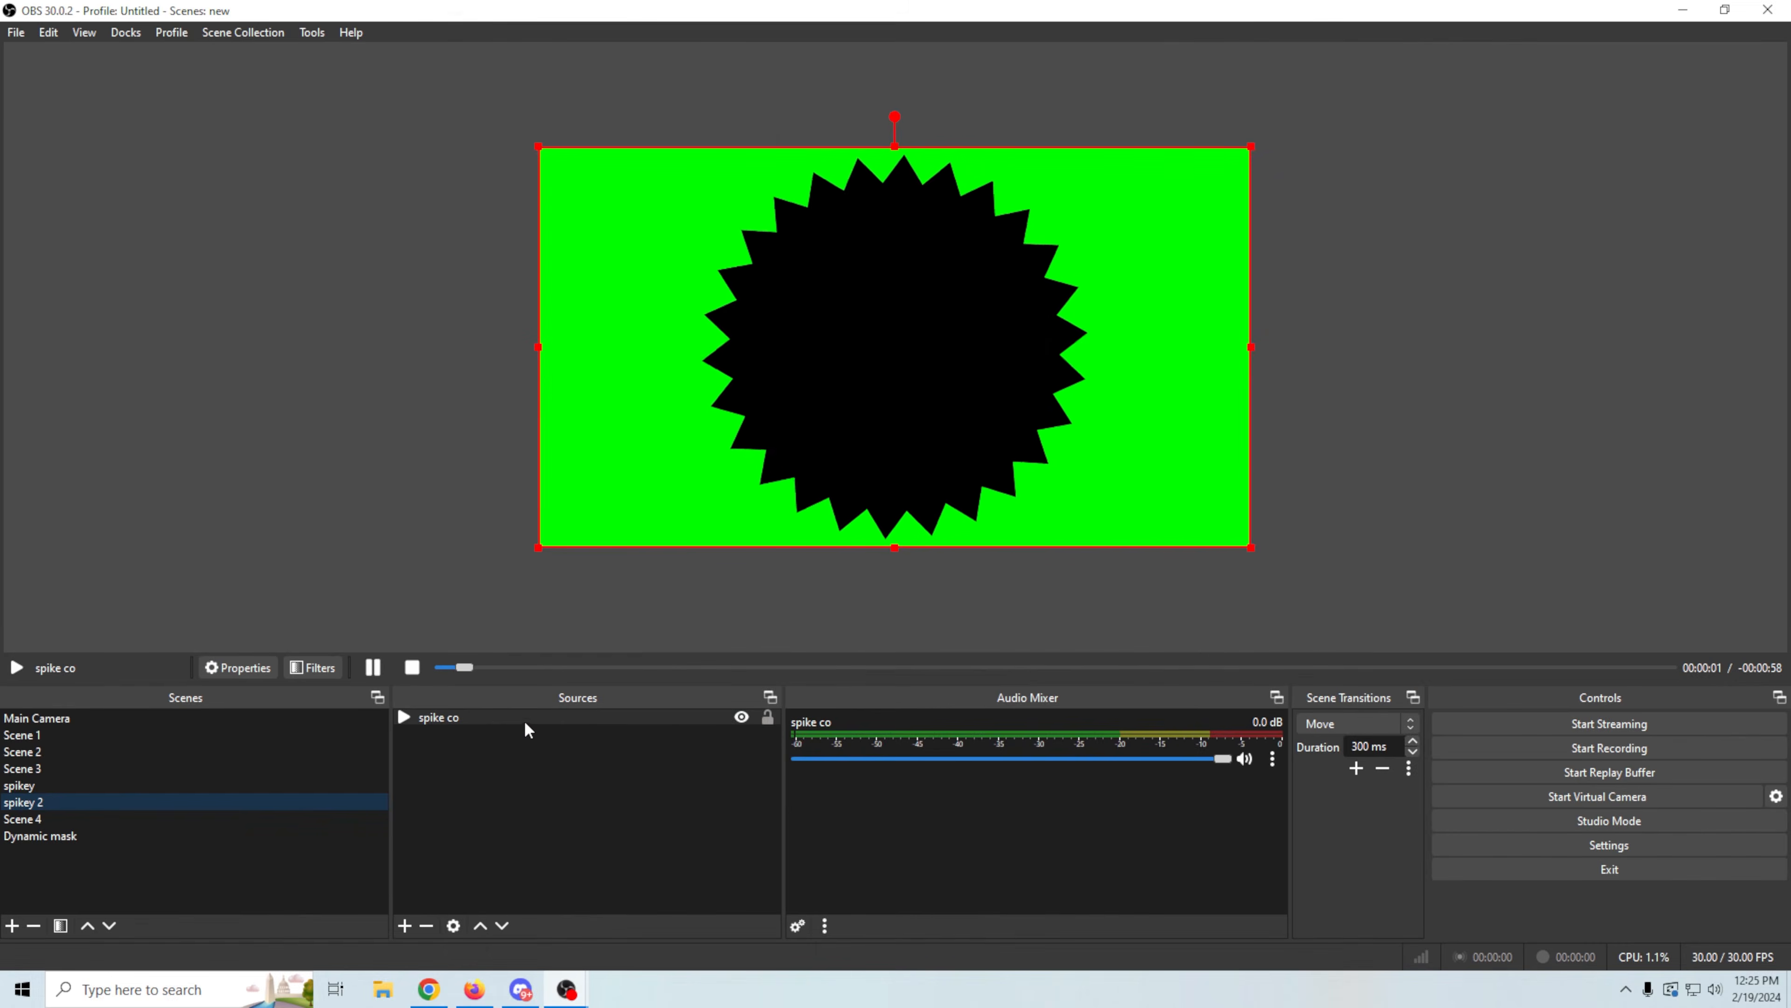
Step: Add a Chroma Key filter with the green key color to spike co, and close the filters
right_click(523, 719)
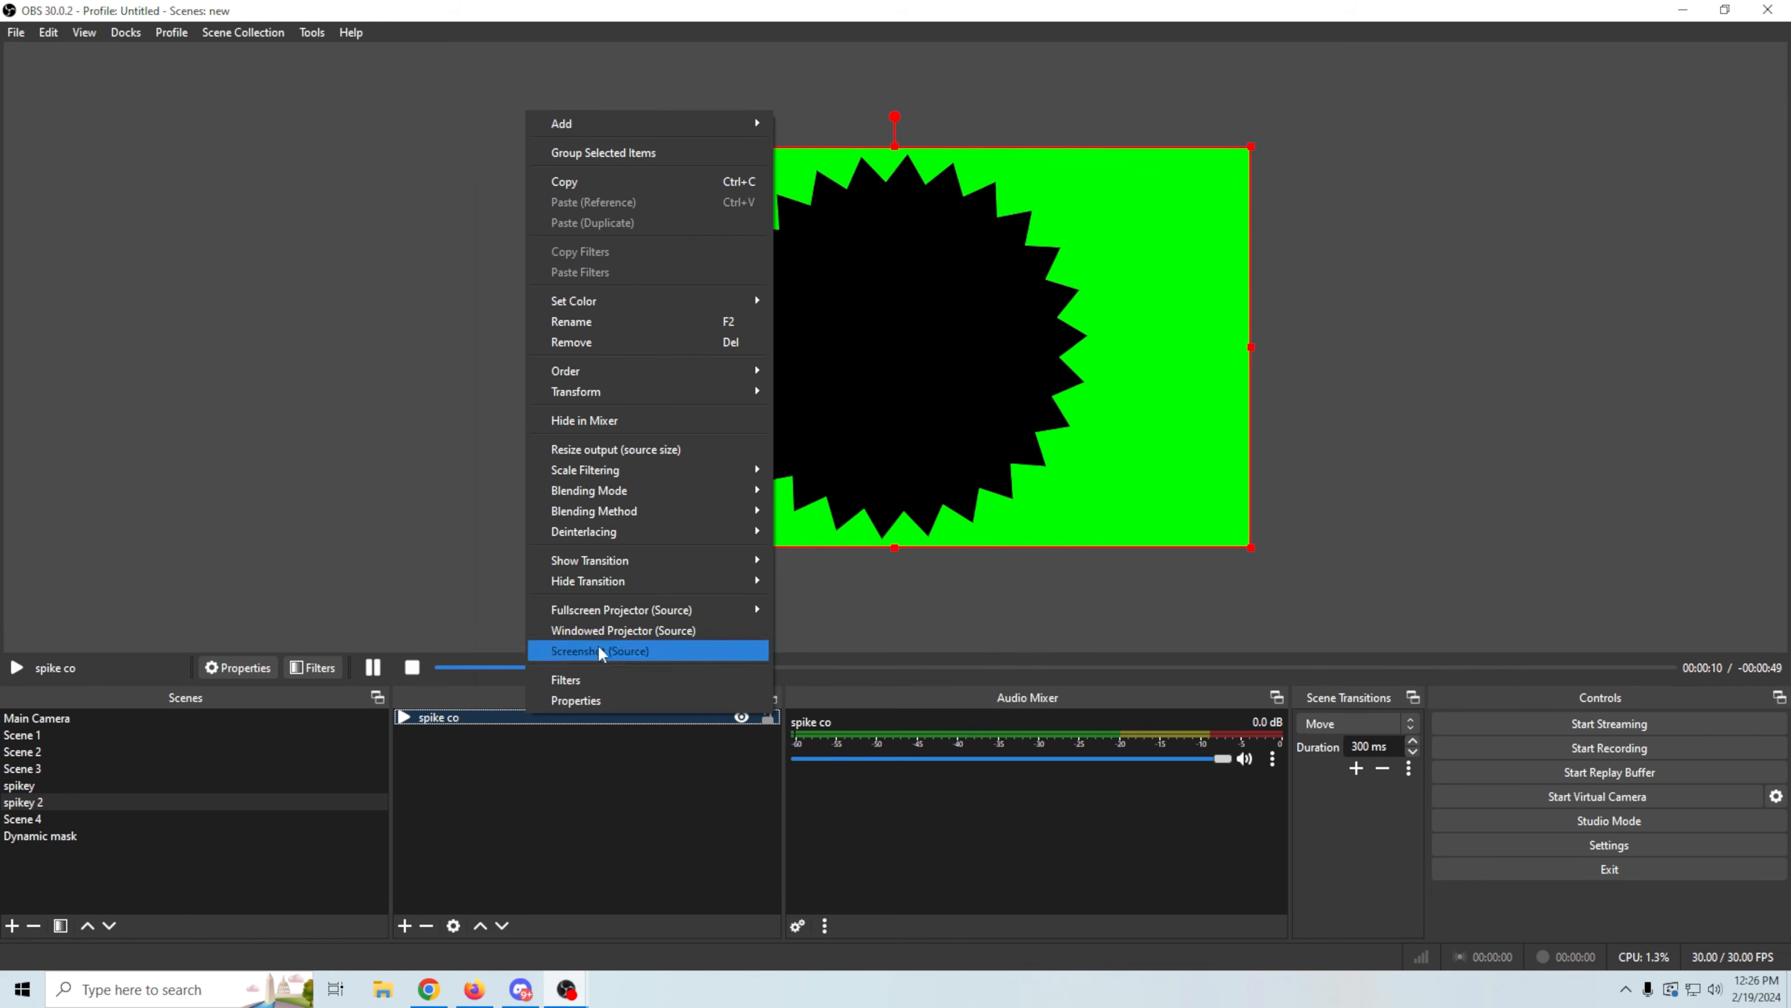
click(595, 680)
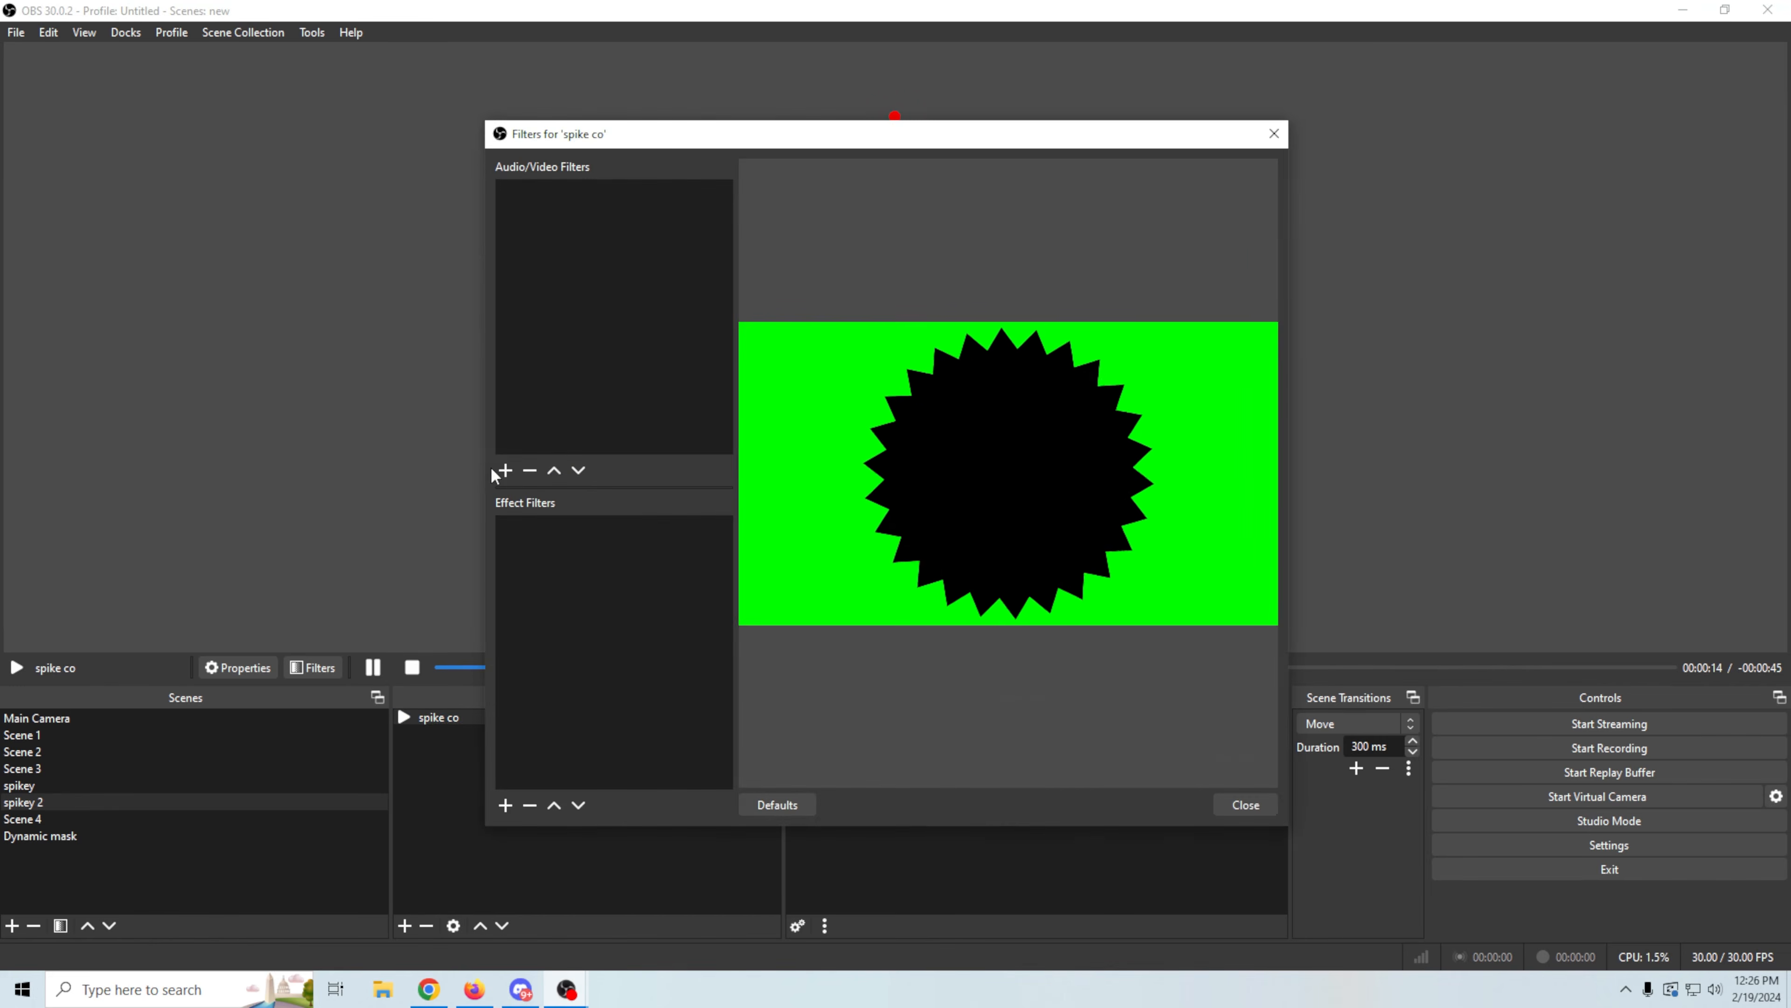
click(505, 810)
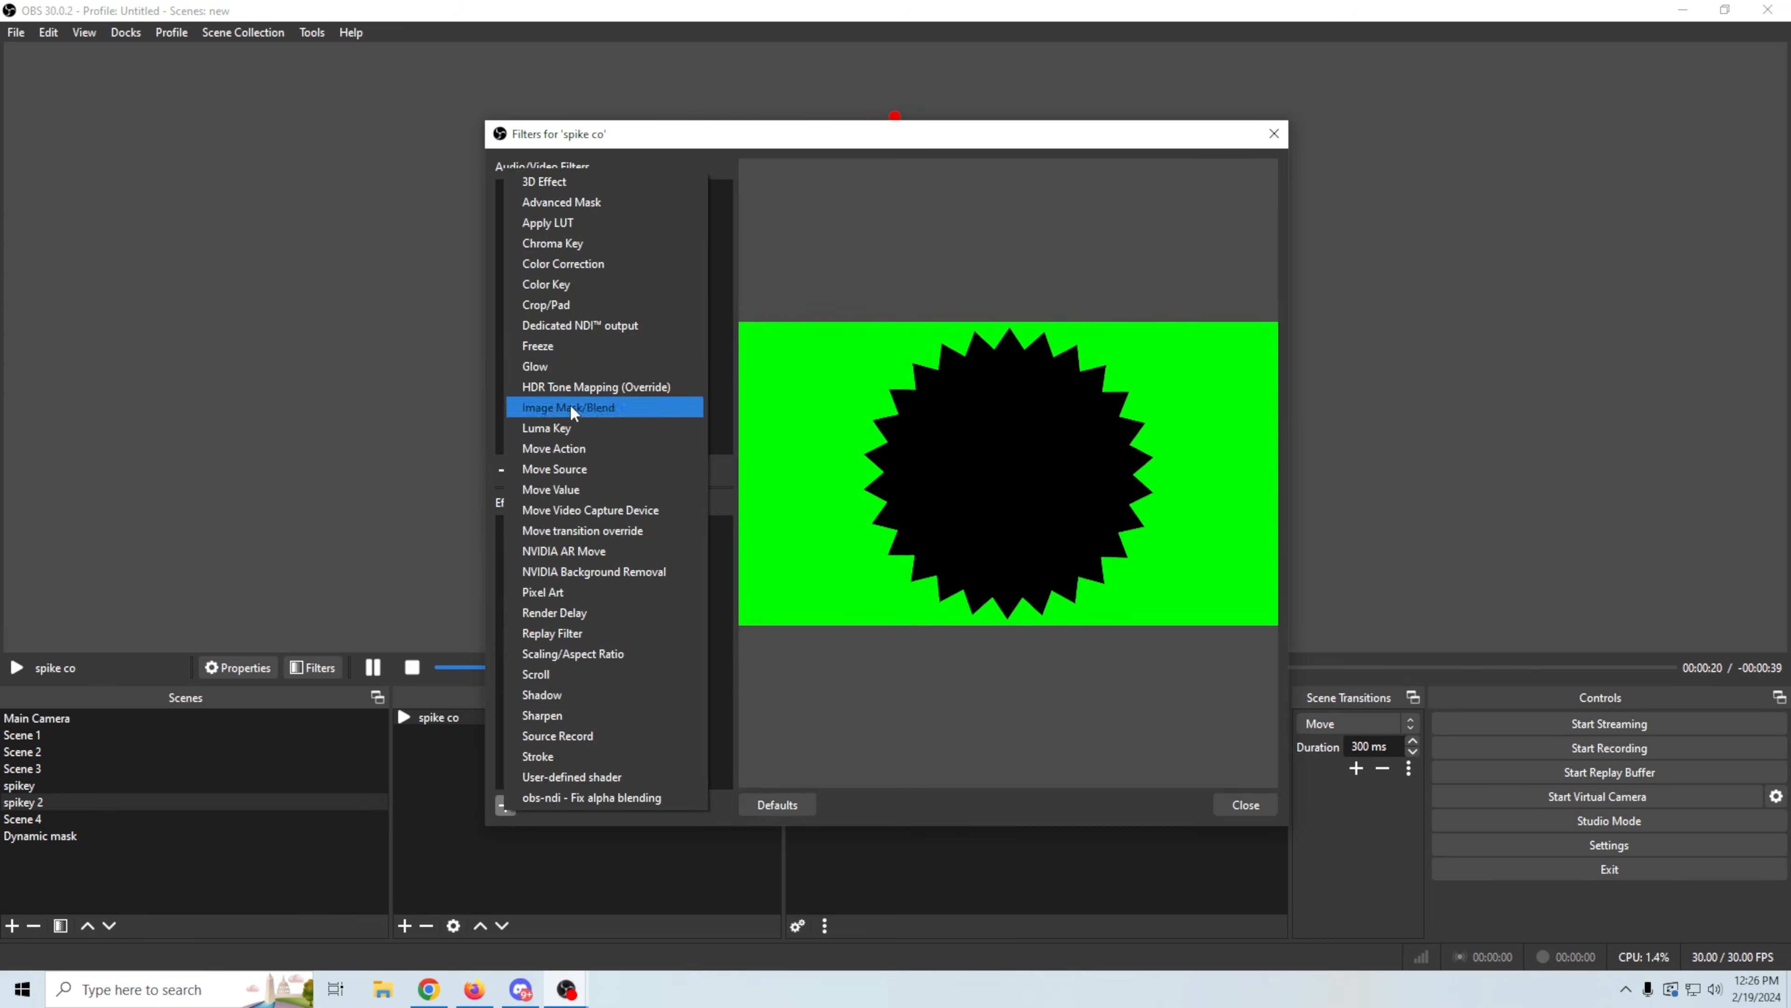
click(568, 244)
click(843, 503)
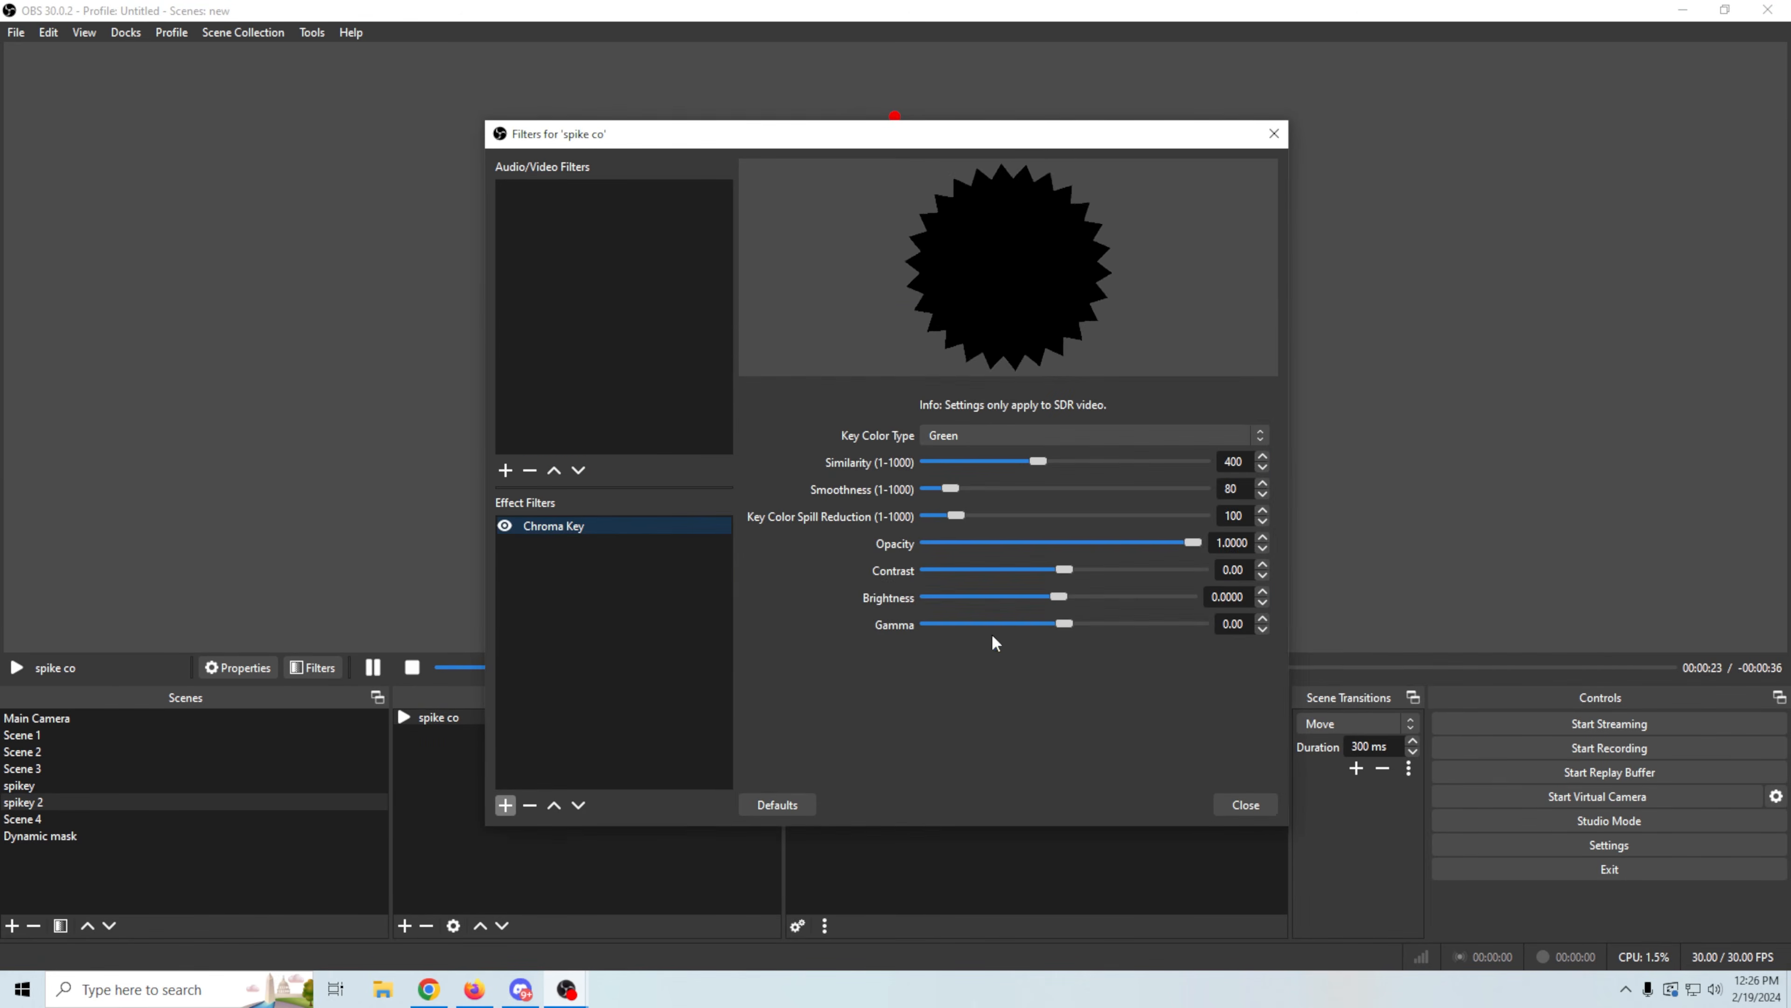
click(1244, 804)
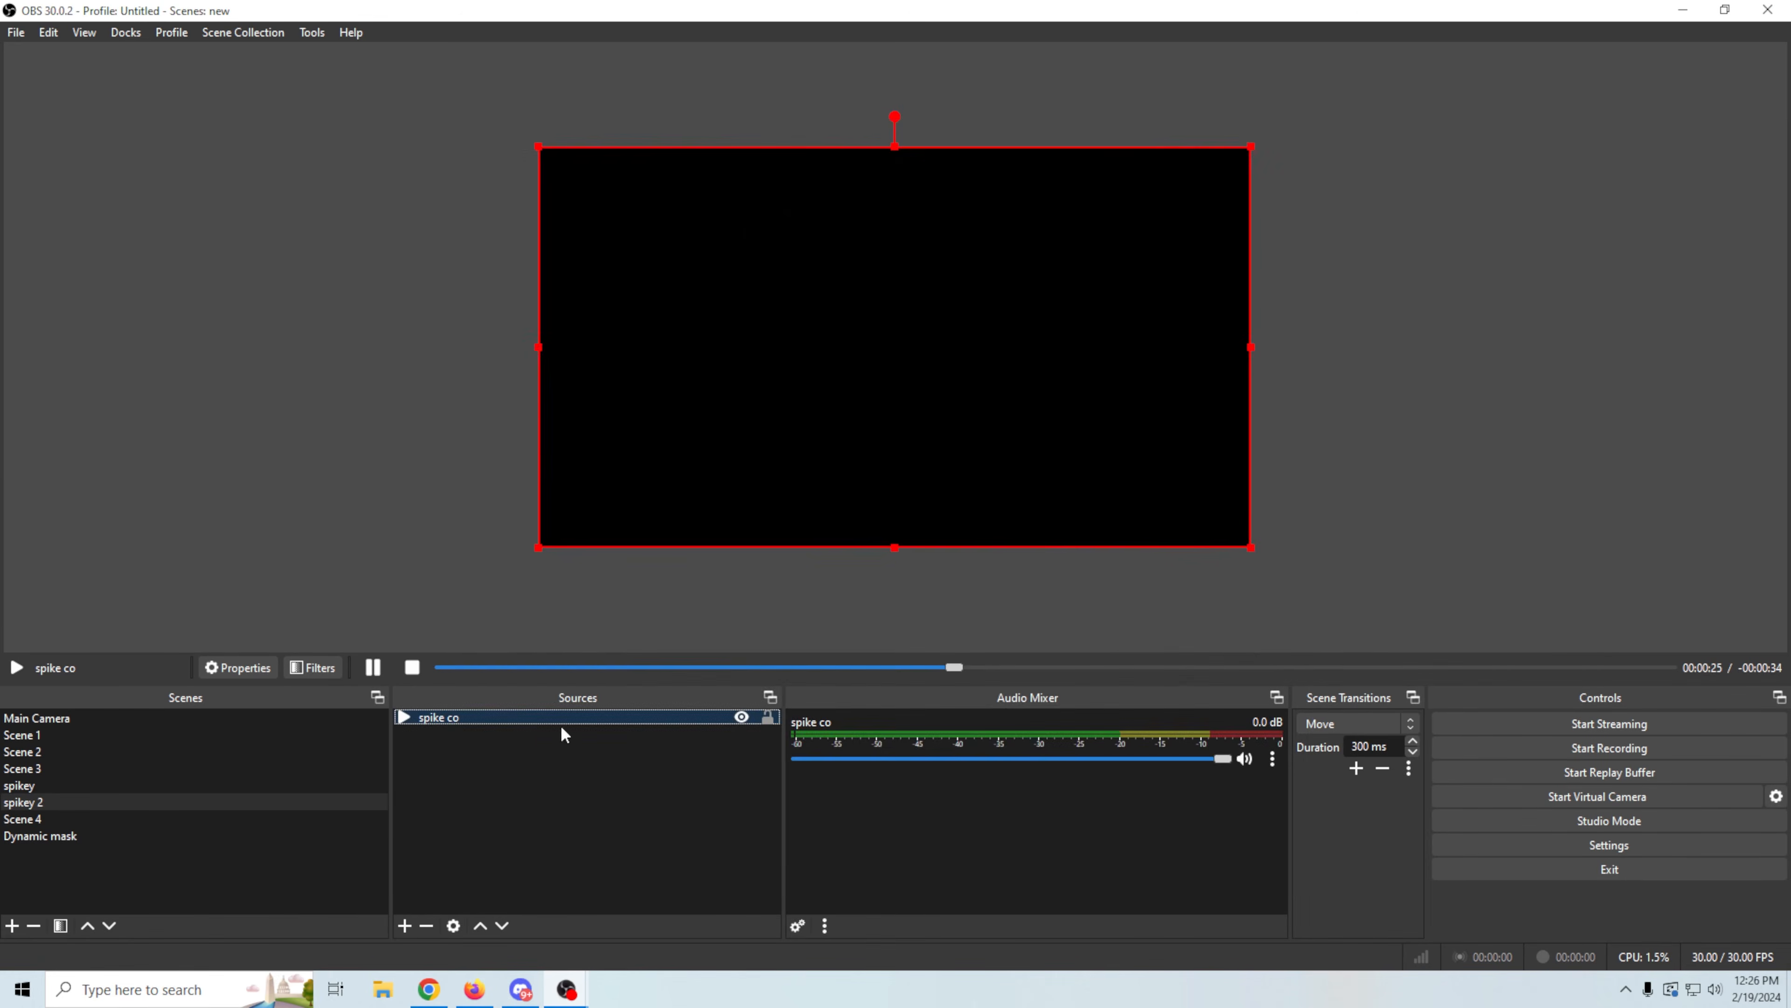
Step: Move Scene 4 directly below Scene 3 in the scene order, above the spikey scene
click(47, 791)
click(36, 768)
drag(62, 818, 64, 782)
Step: Add a new Media Source named "BG" to Scene 4
click(404, 925)
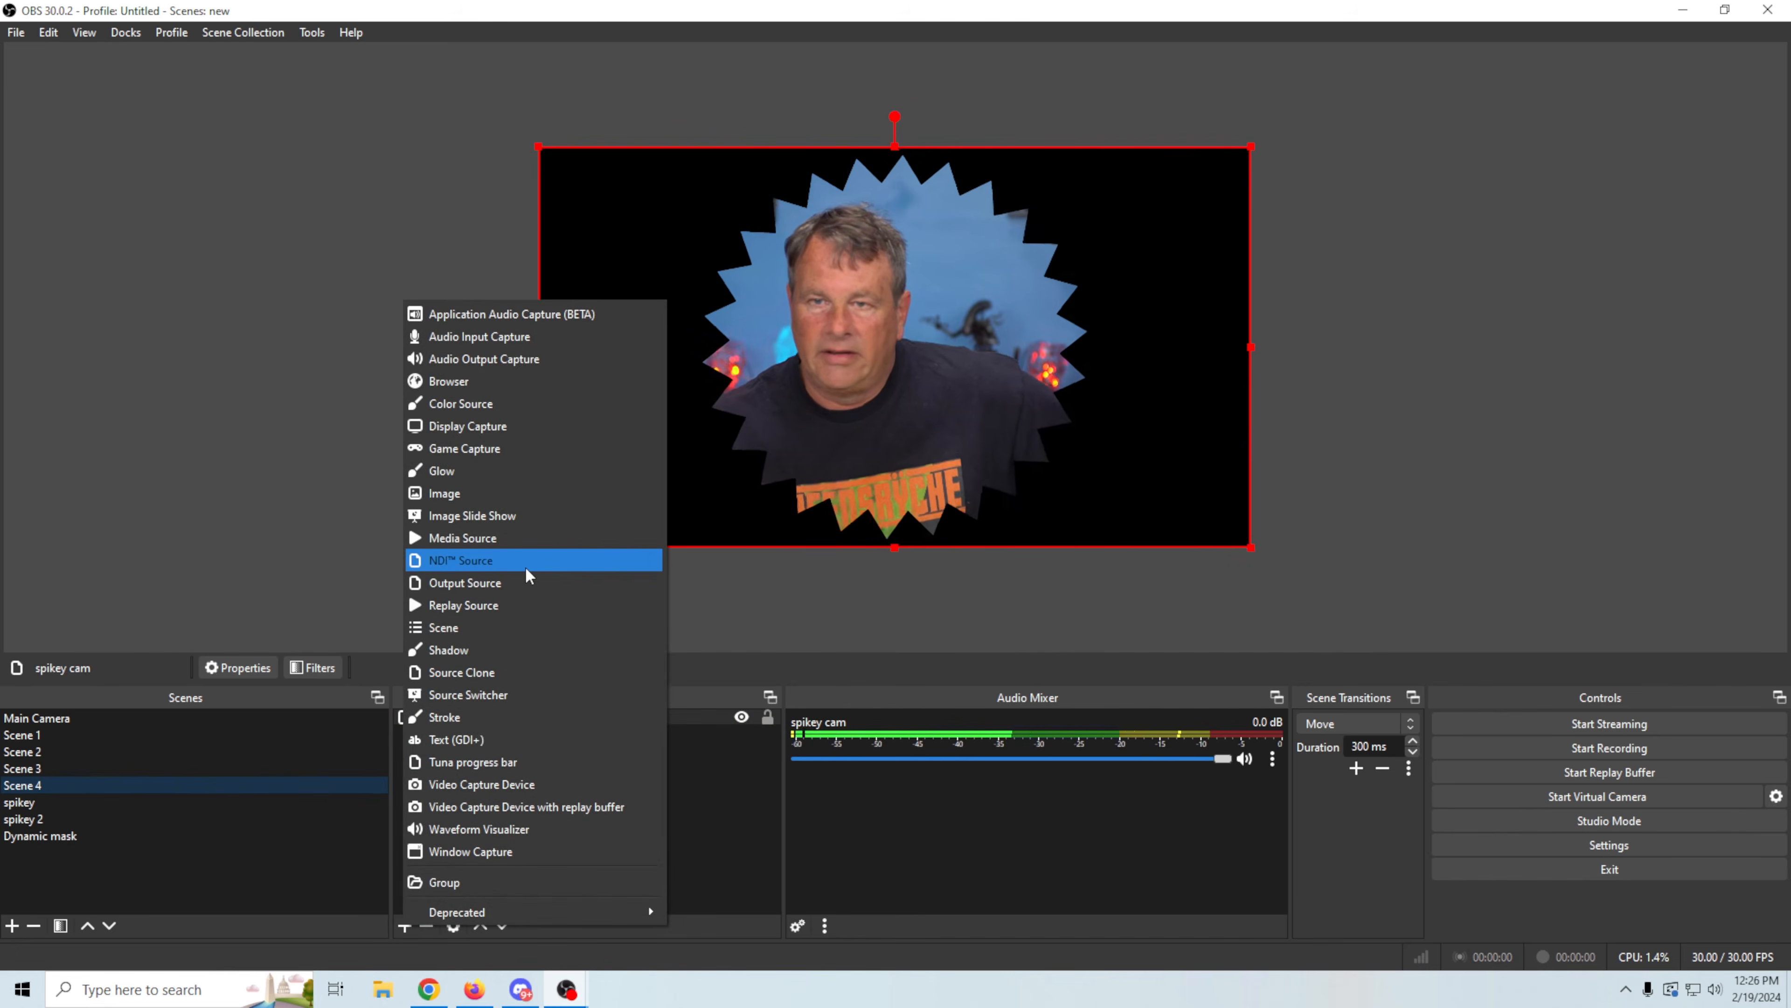
click(525, 538)
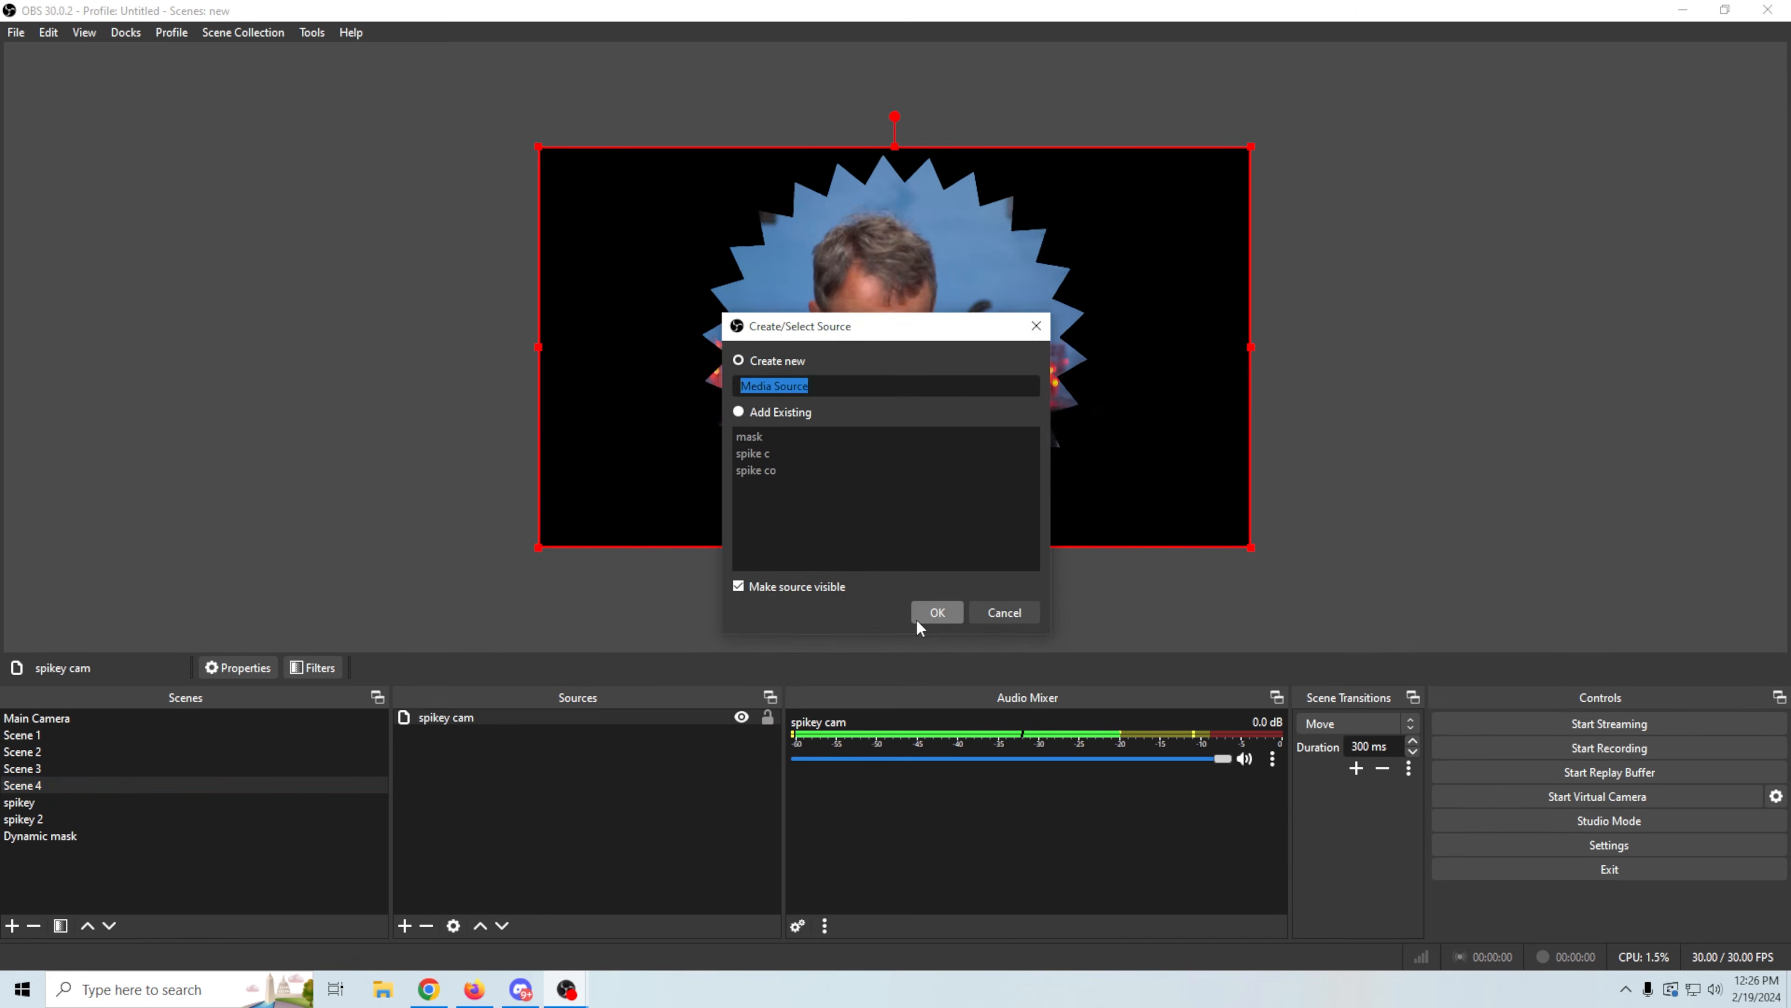
text(BG)
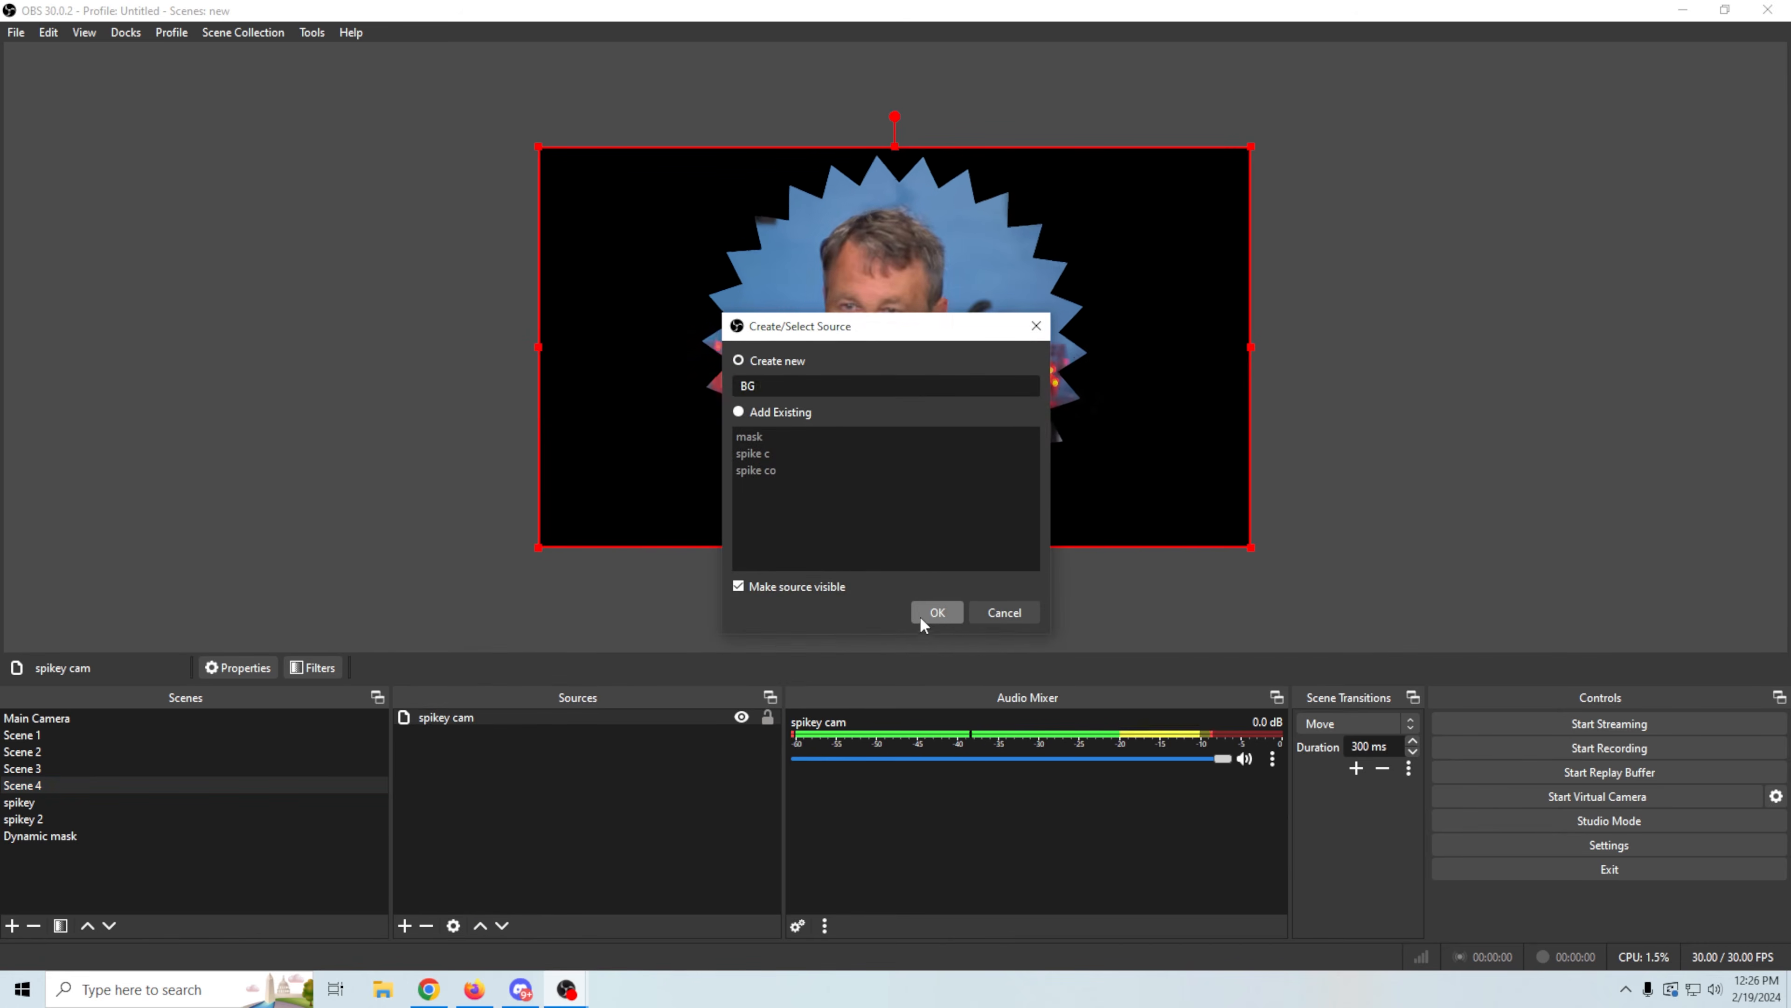
click(941, 611)
Step: Load "Rain - 28236_VP9.webm" into BG with Loop enabled and "Restart playback when source becomes active" disabled
click(1121, 515)
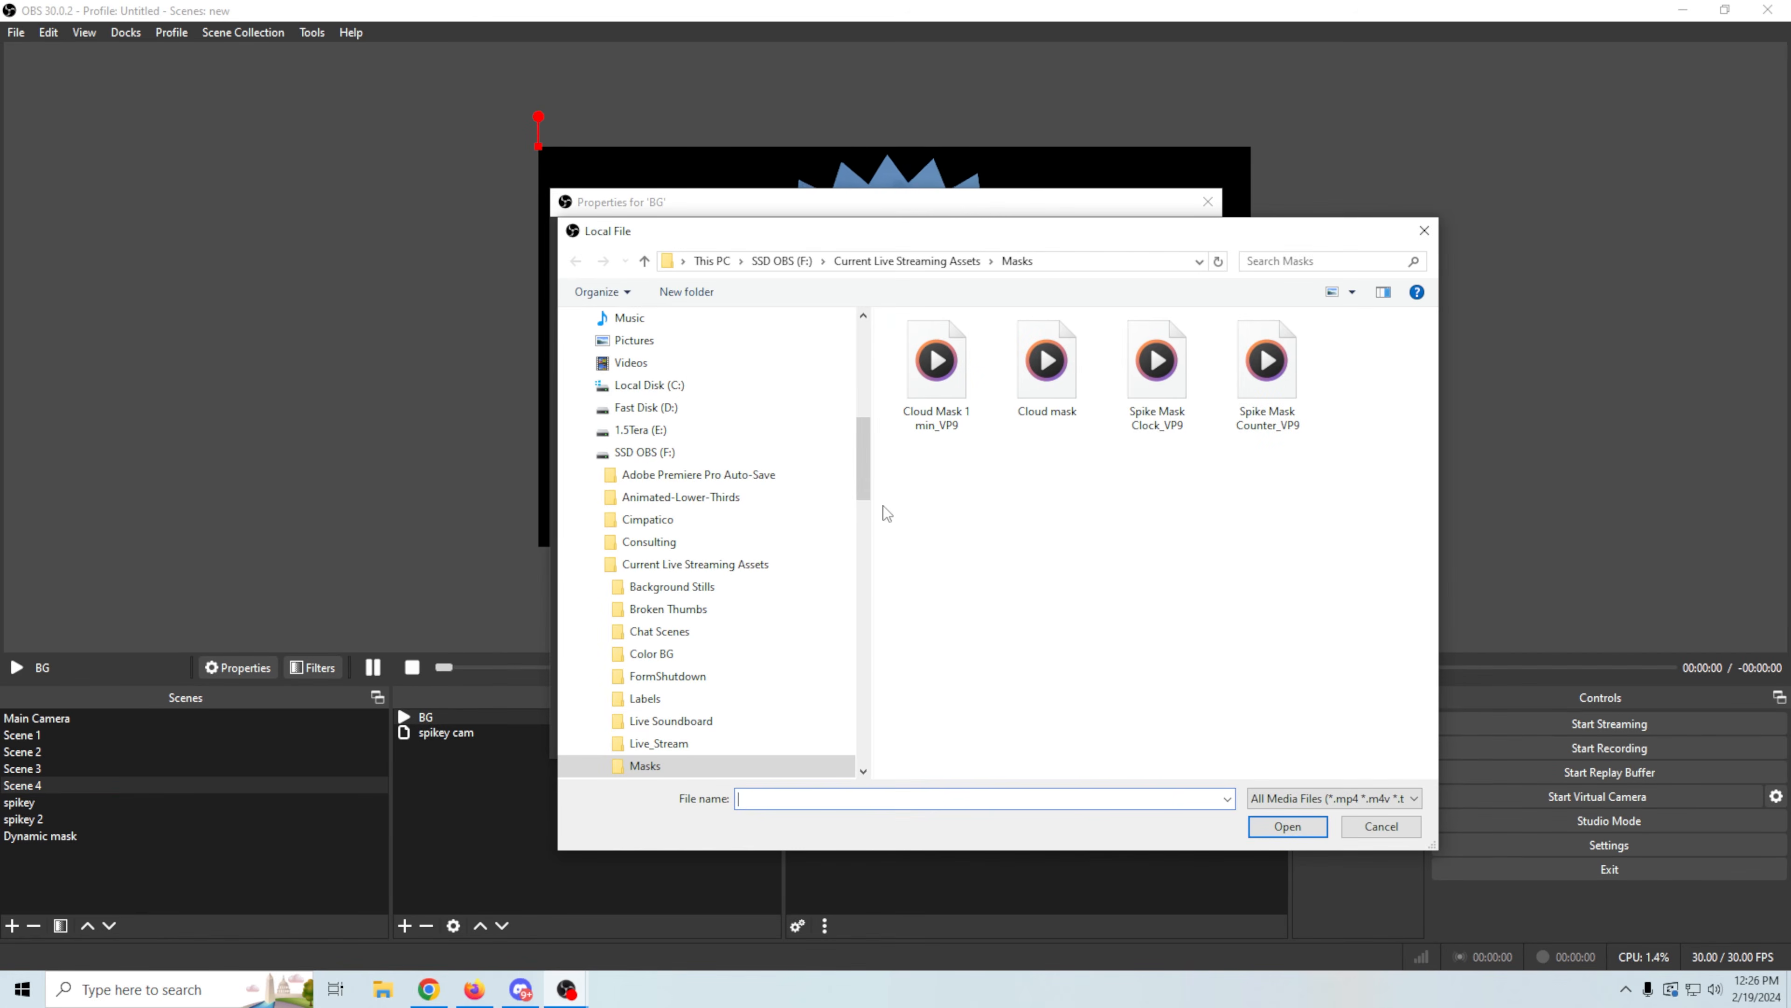
click(907, 260)
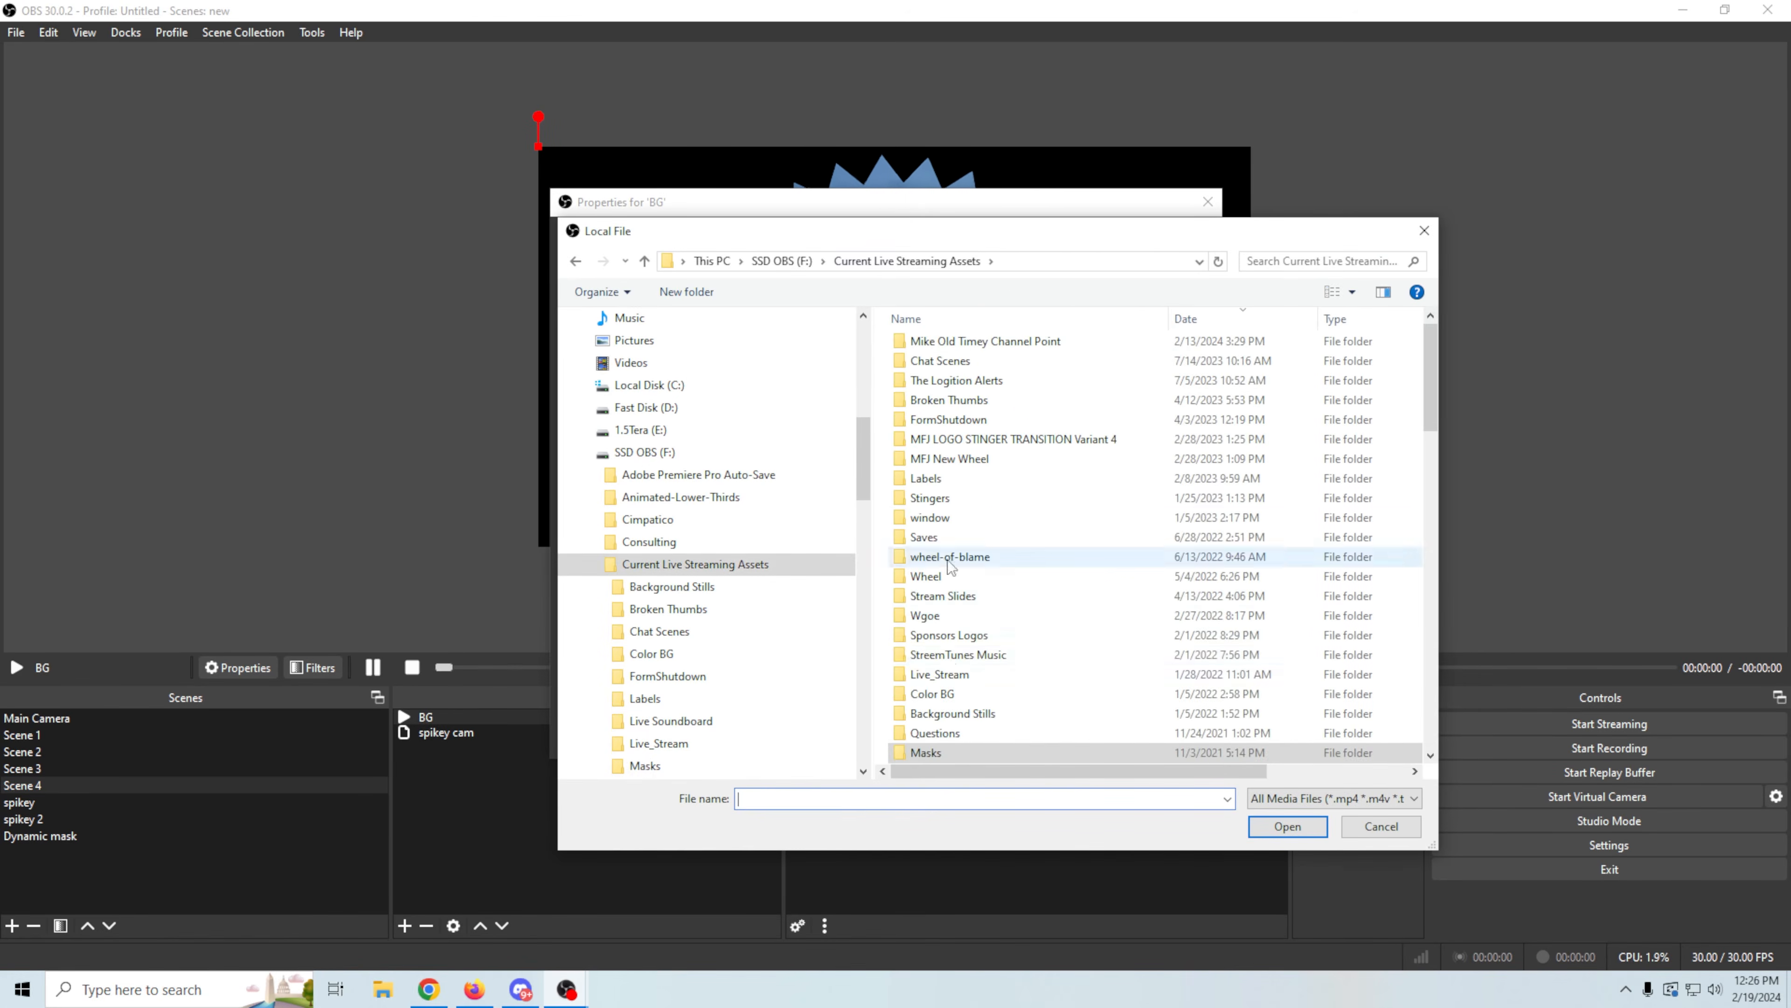
scroll(945, 660, down, 1)
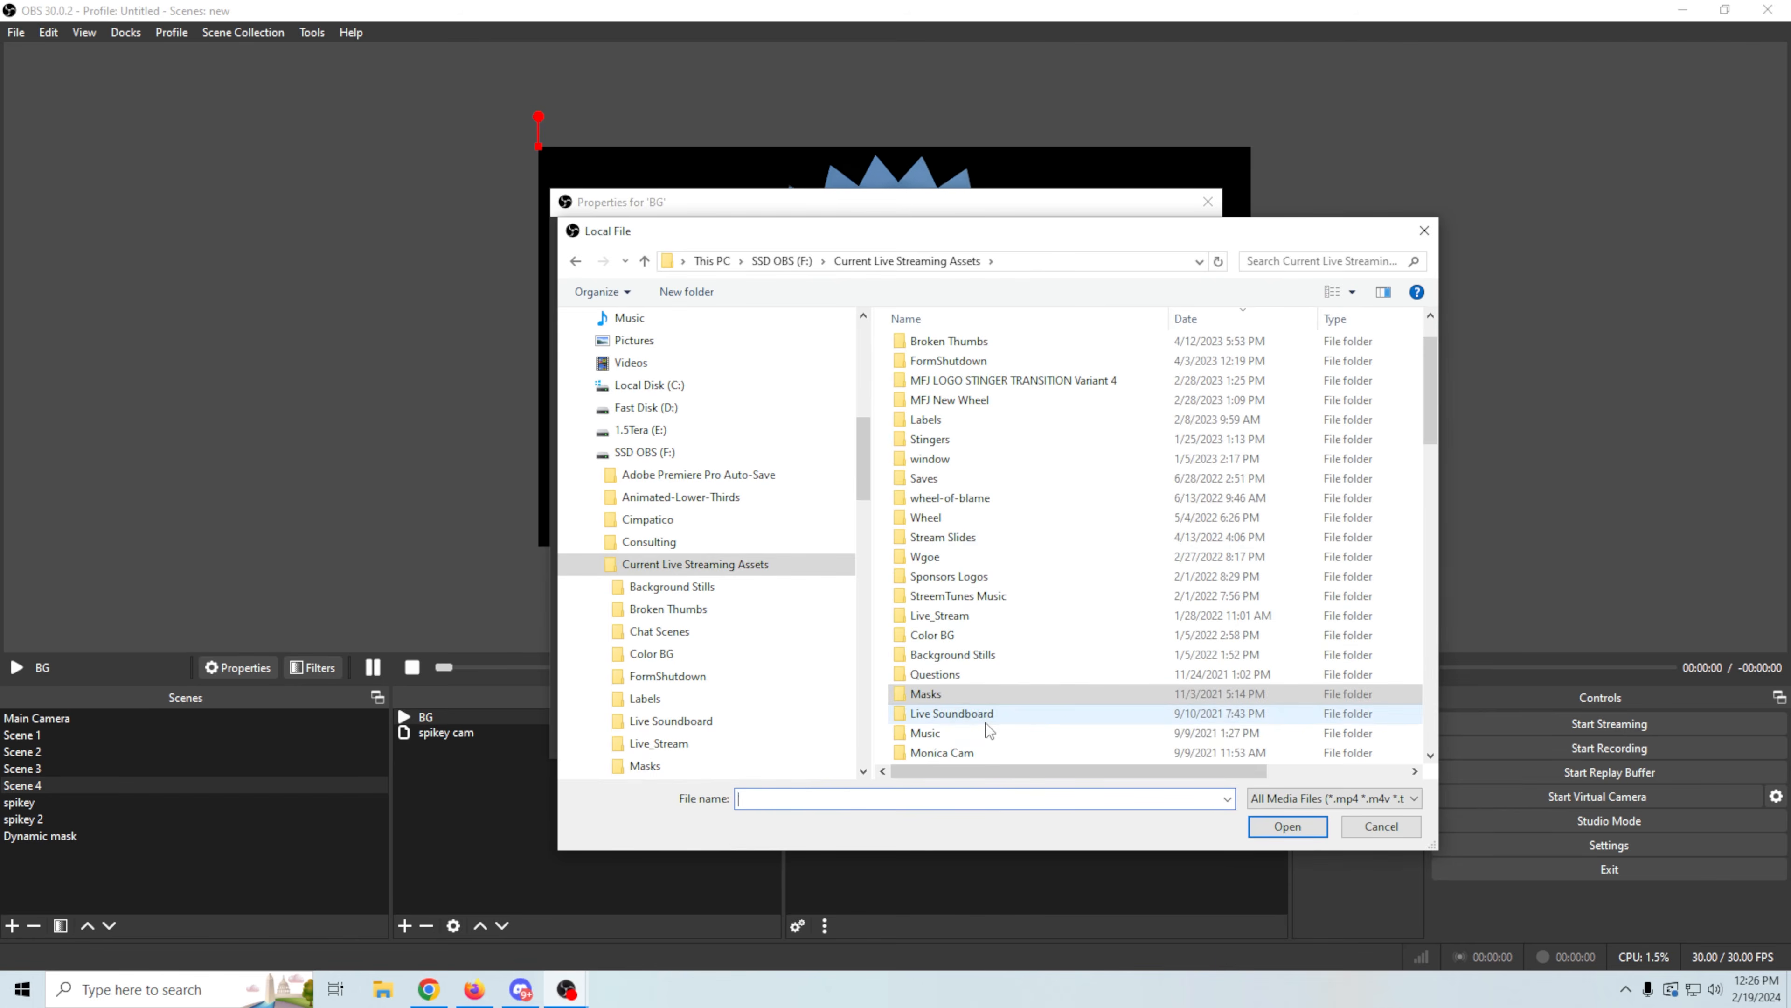
click(1269, 827)
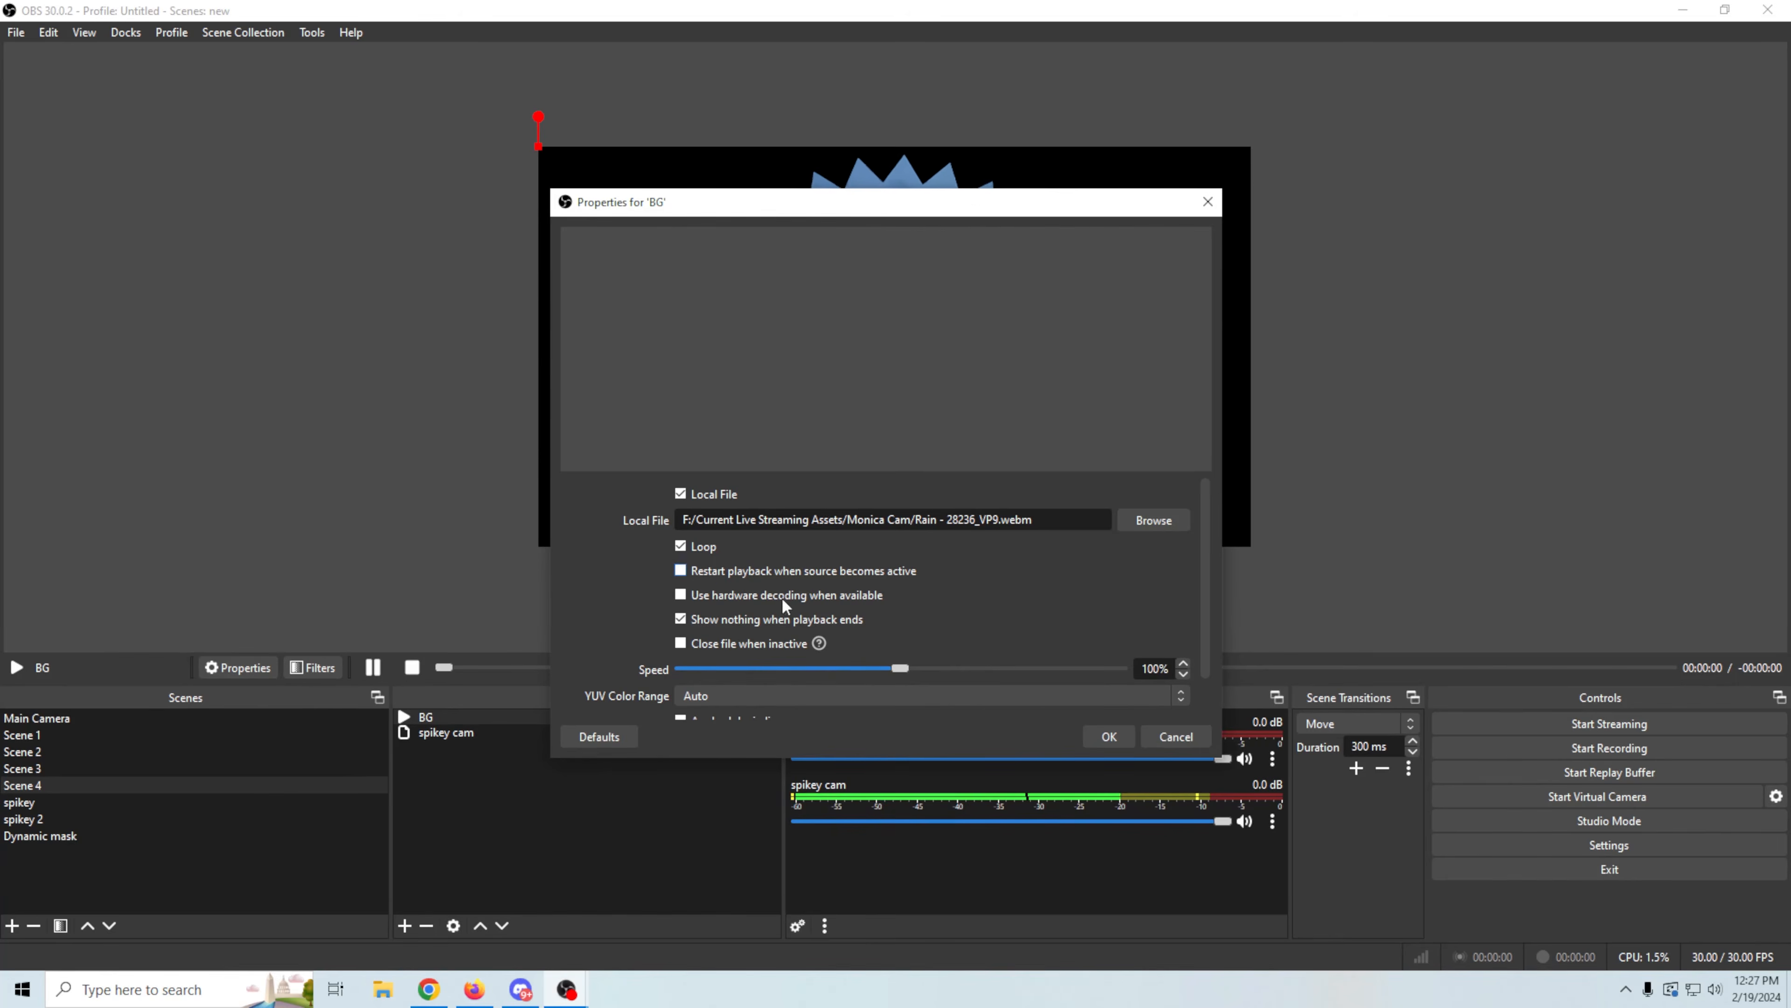
click(1110, 734)
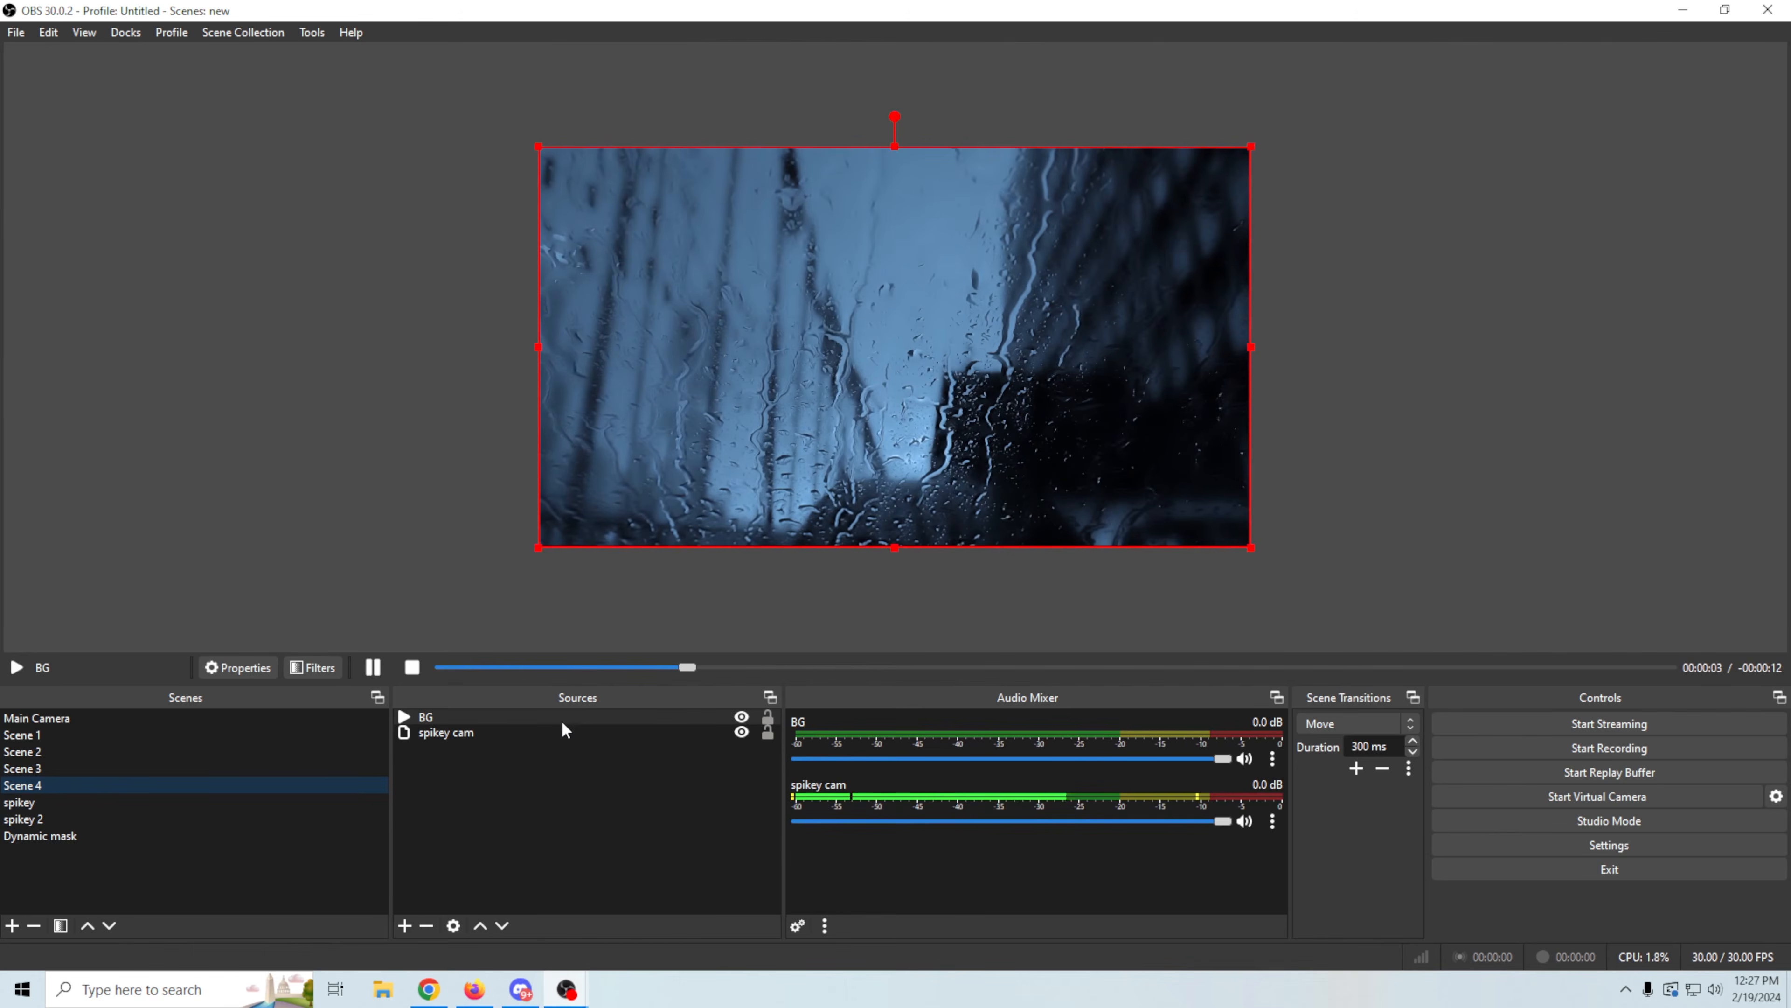
Step: Move BG below spikey cam in Scene 4's source order and add an Advanced Mask filter to BG
drag(562, 720, 557, 772)
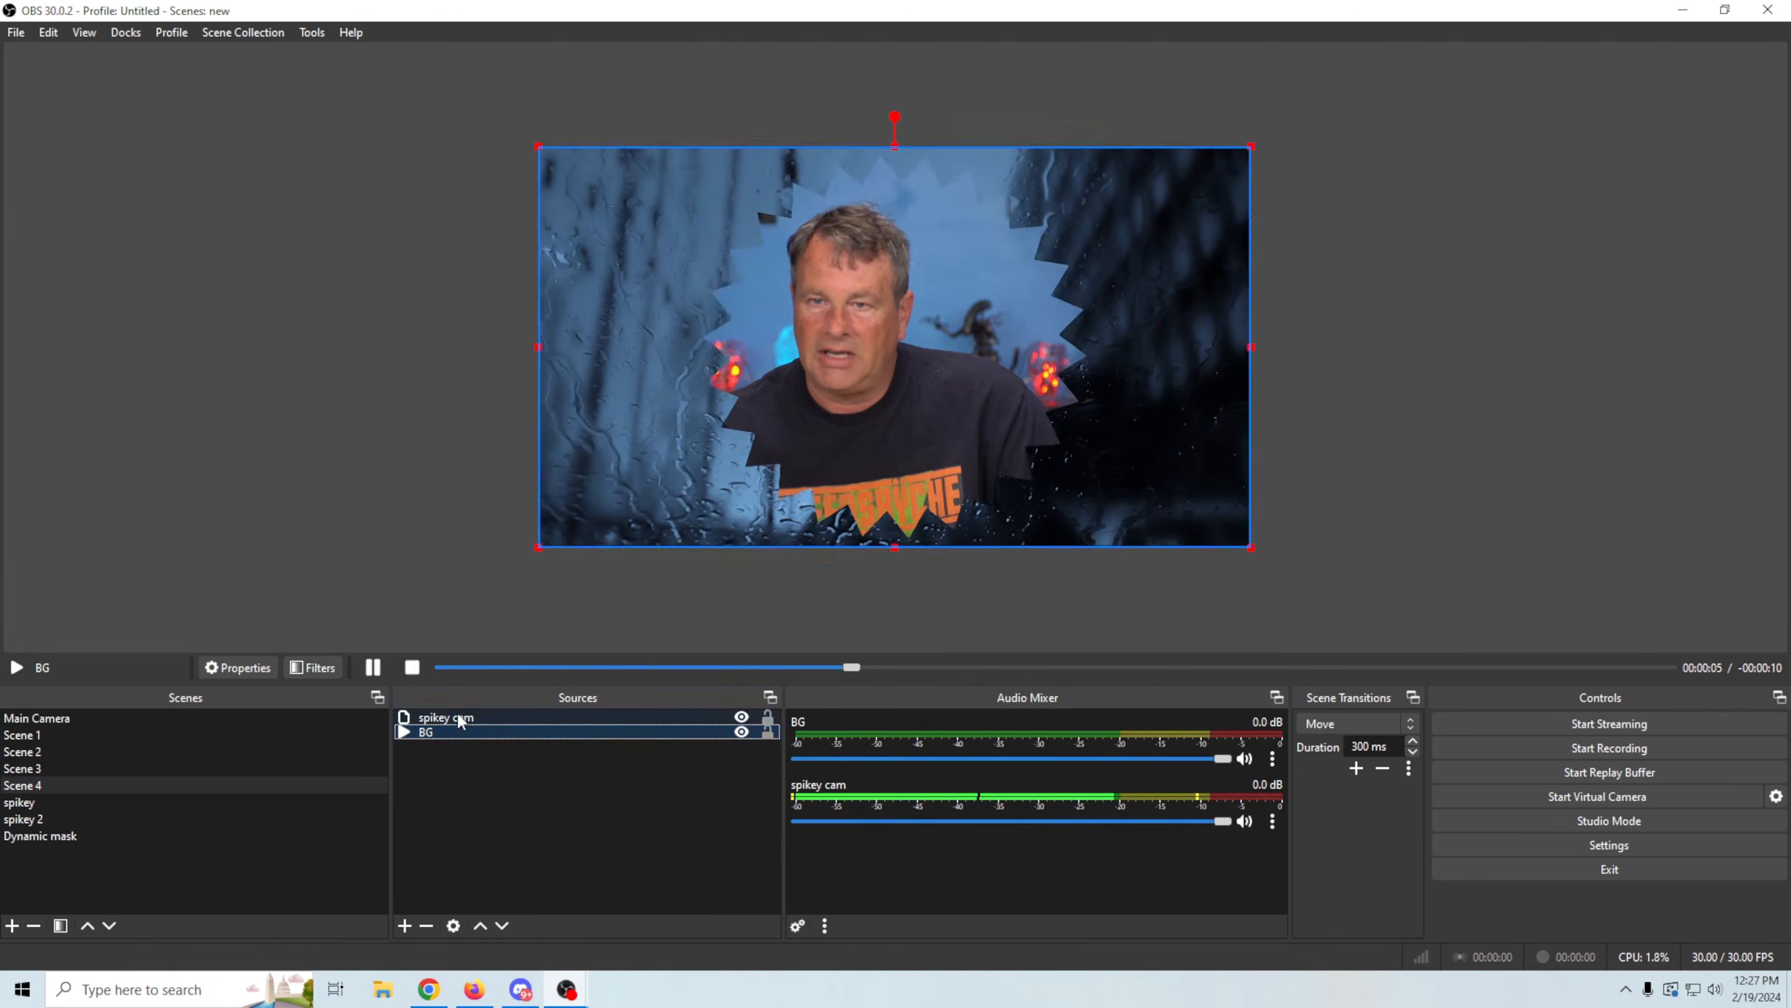
right_click(450, 738)
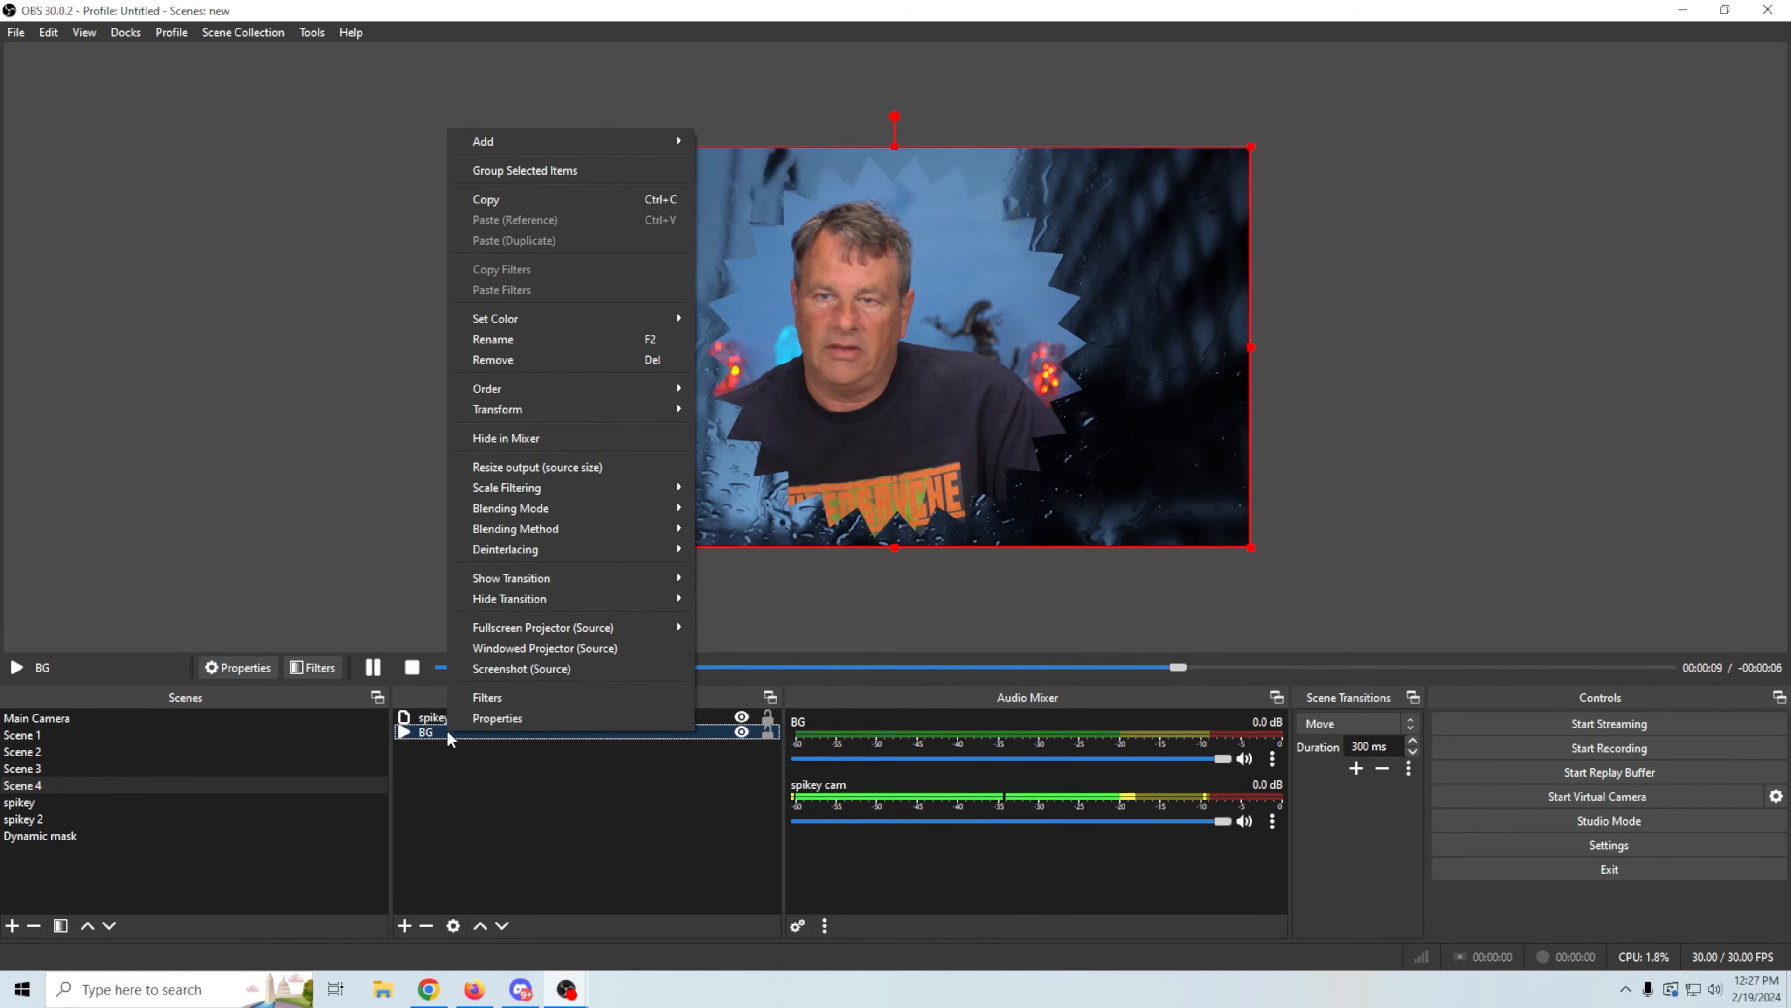
click(476, 696)
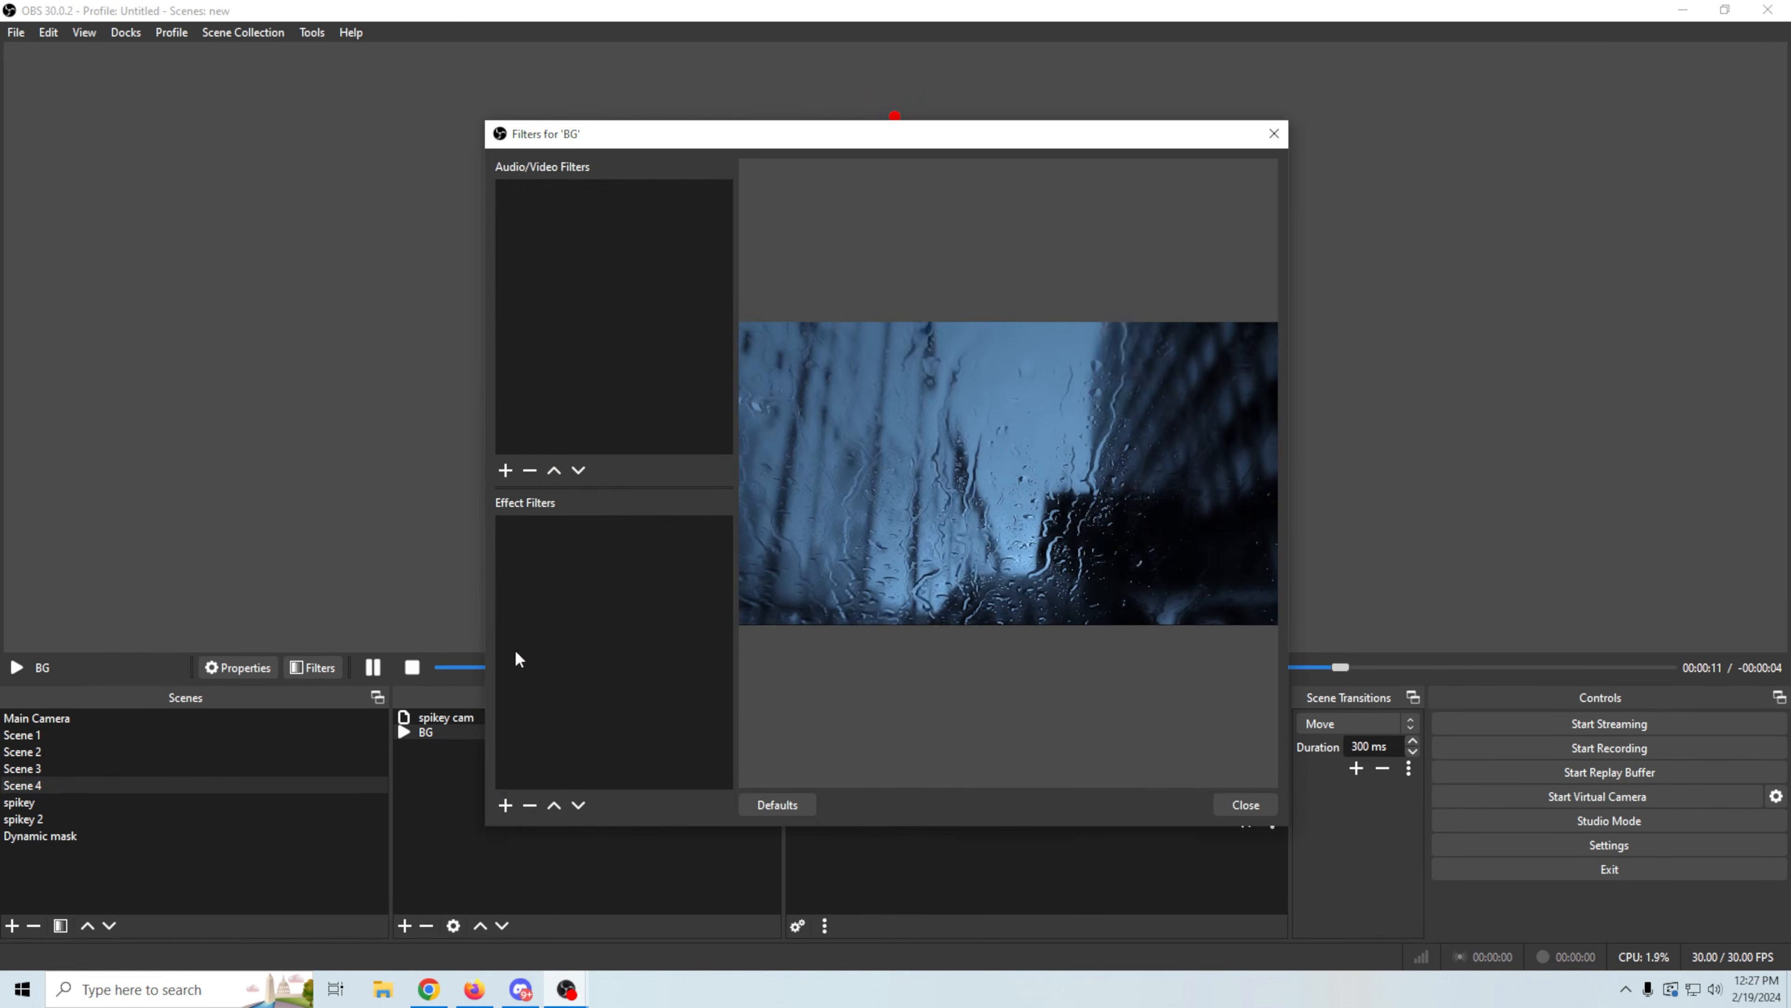
click(505, 804)
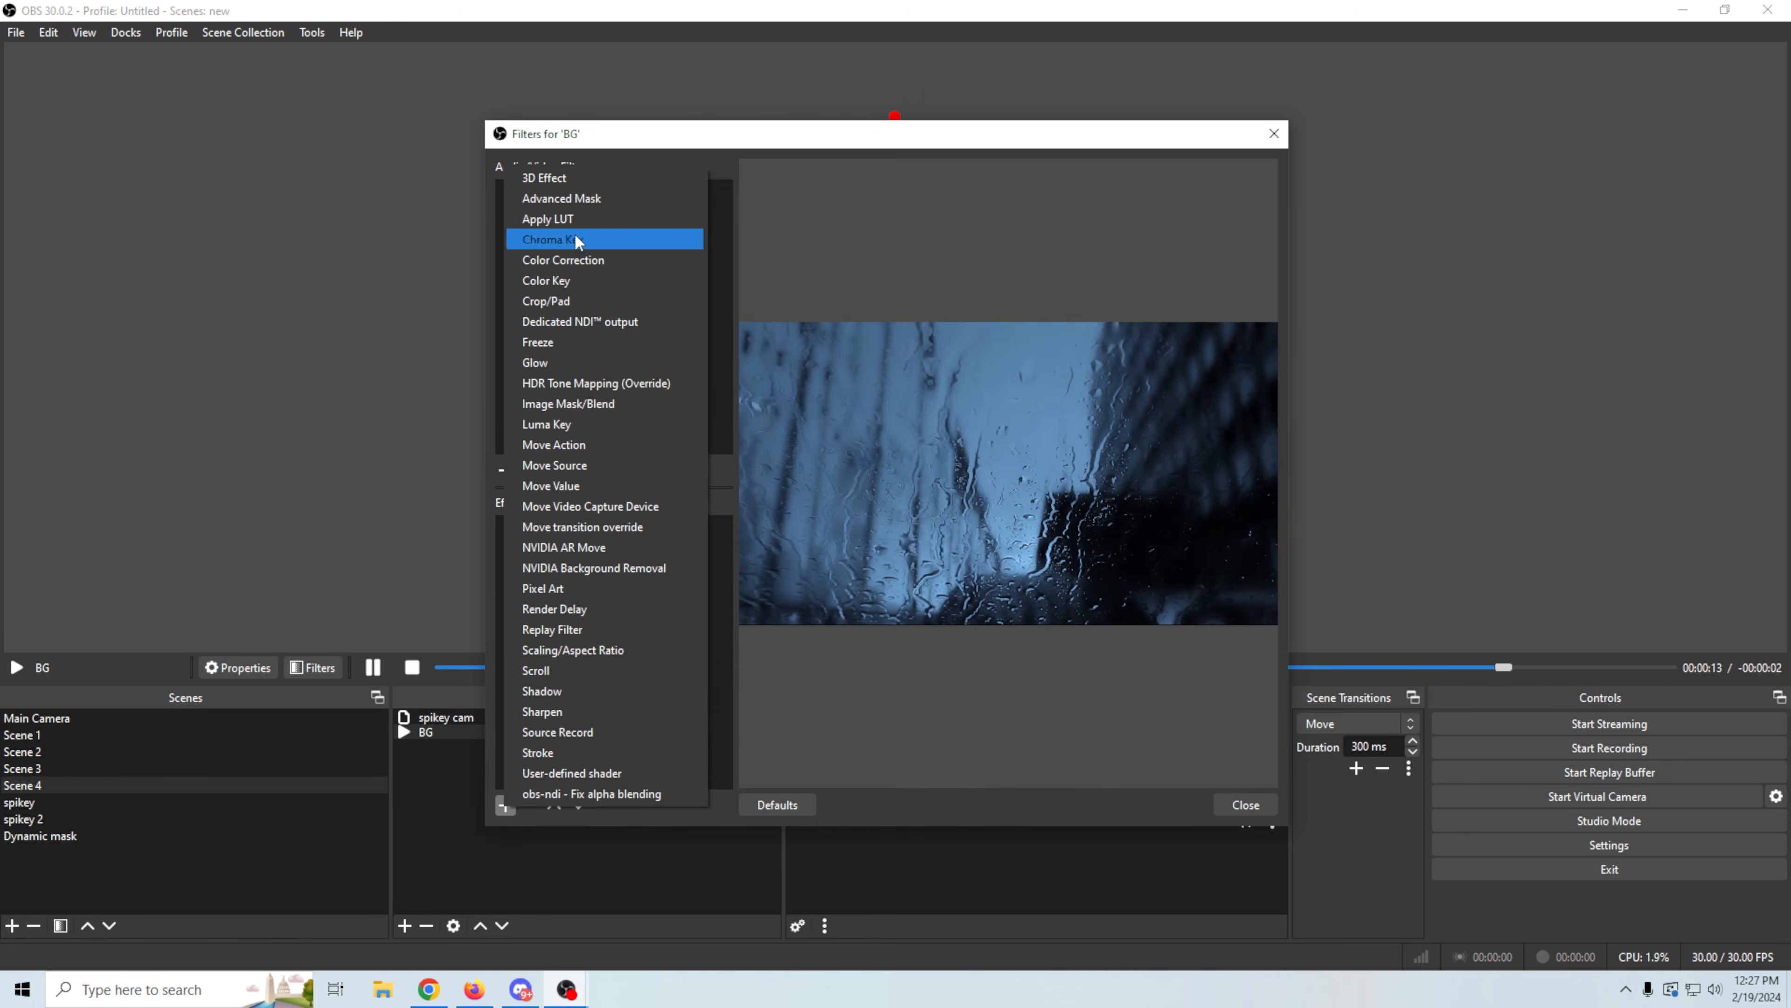
click(570, 197)
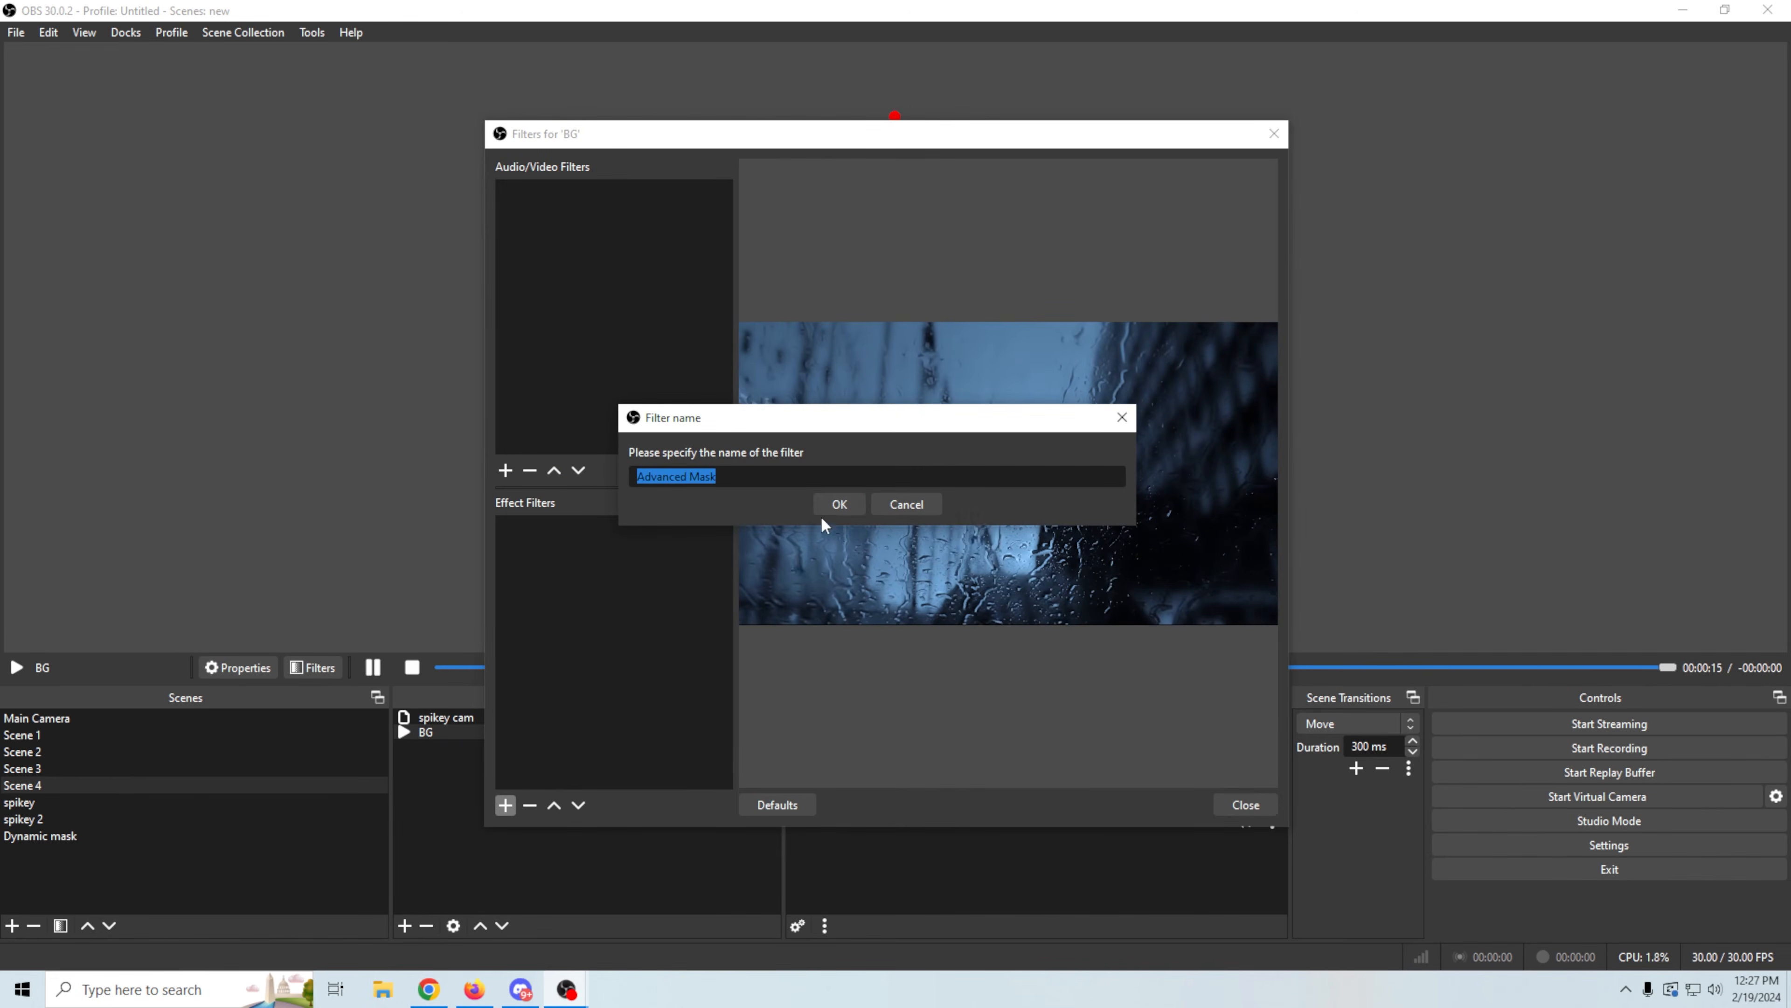
click(839, 504)
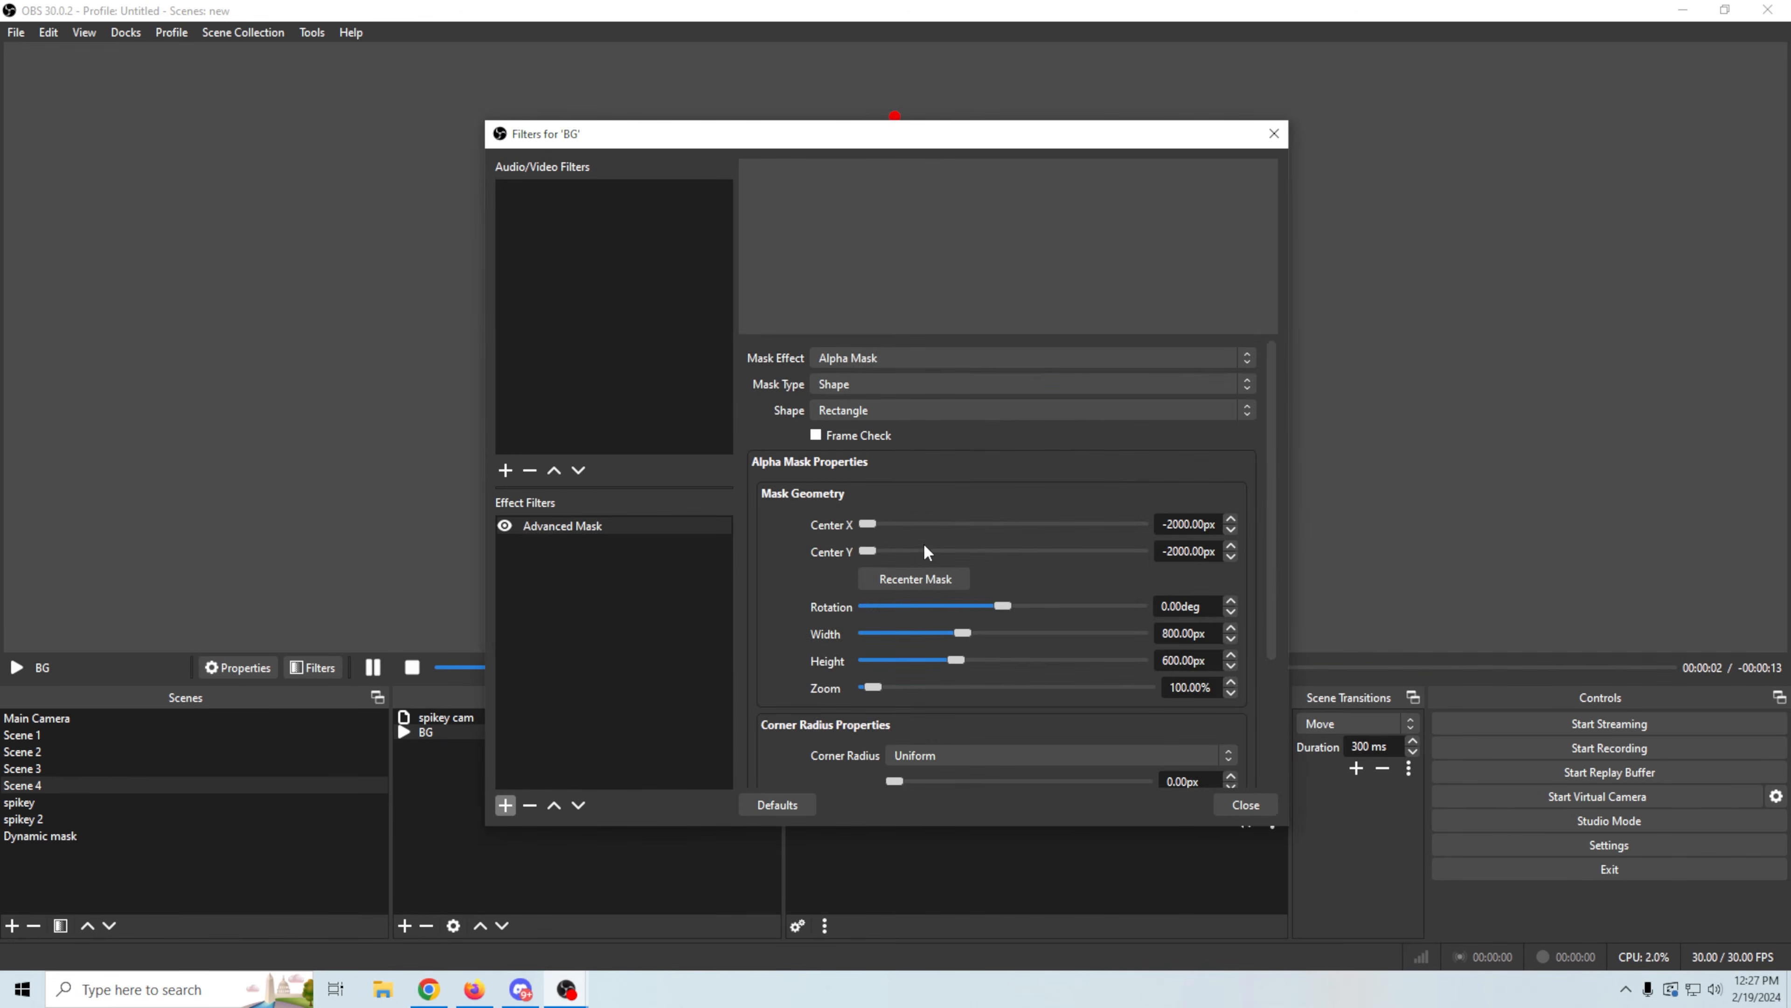
Step: Set BG's Advanced Mask to the Source mask type with spike co as the source, and close the filters
click(1248, 384)
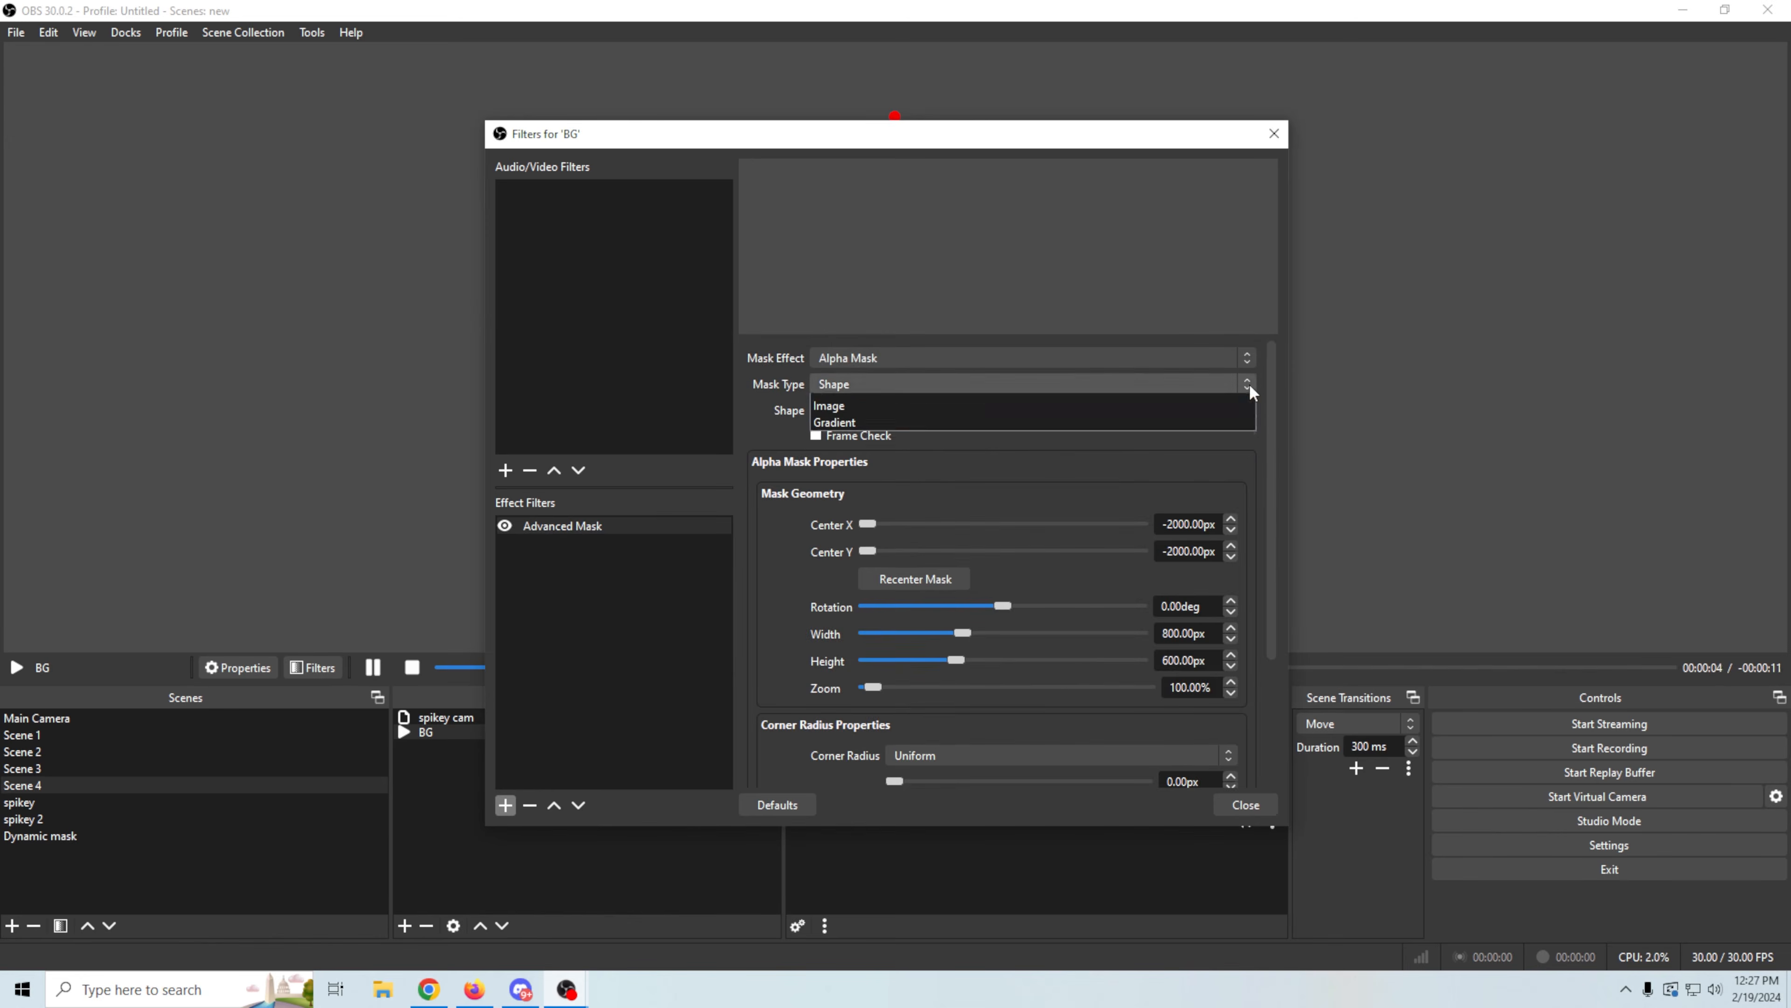
click(1180, 428)
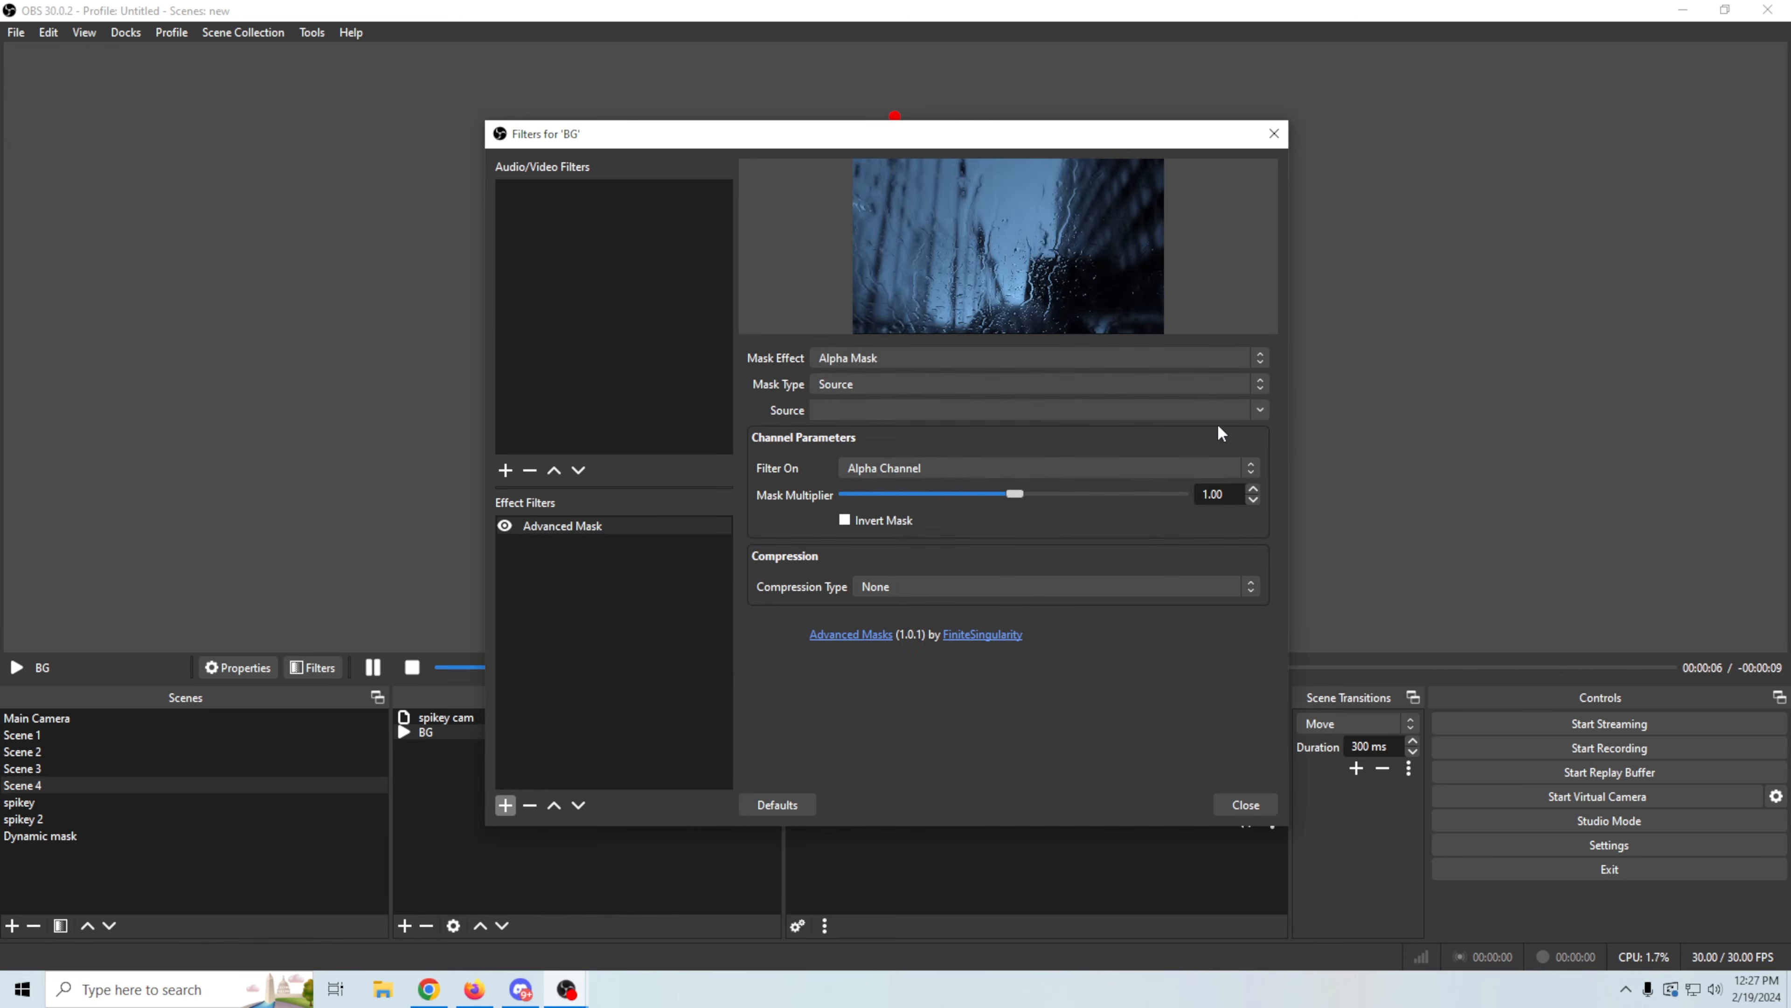
click(1261, 411)
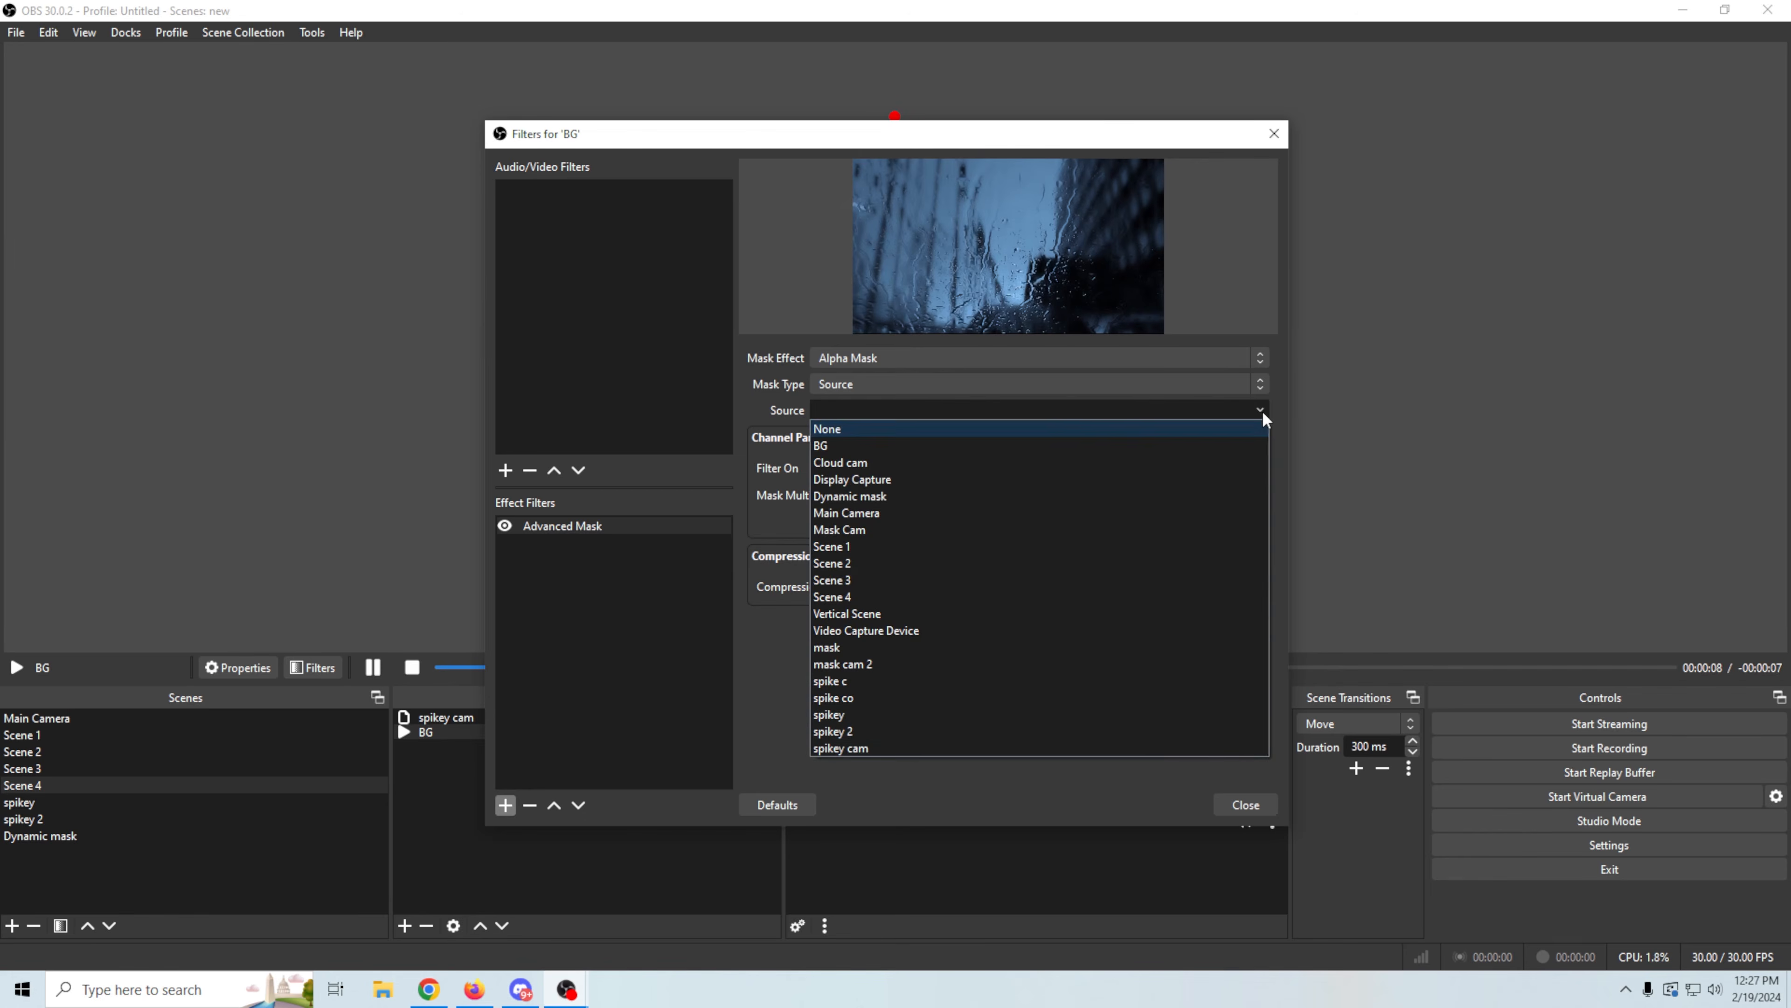
click(843, 697)
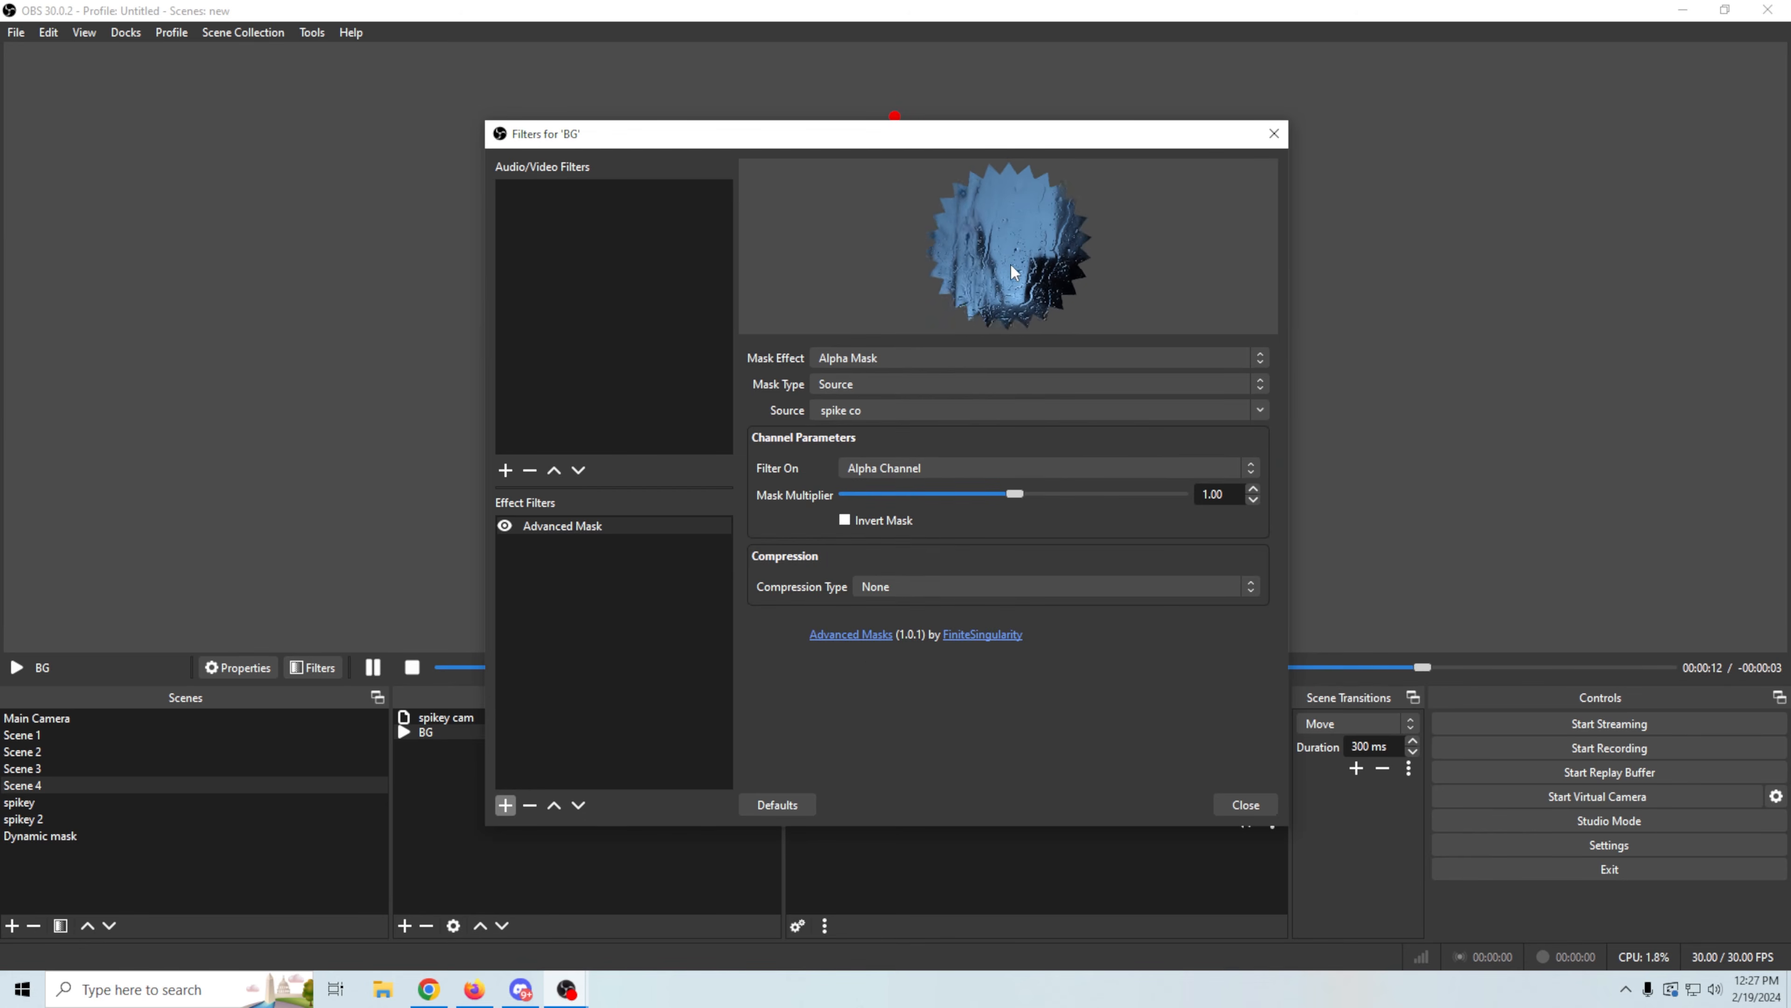
click(1230, 807)
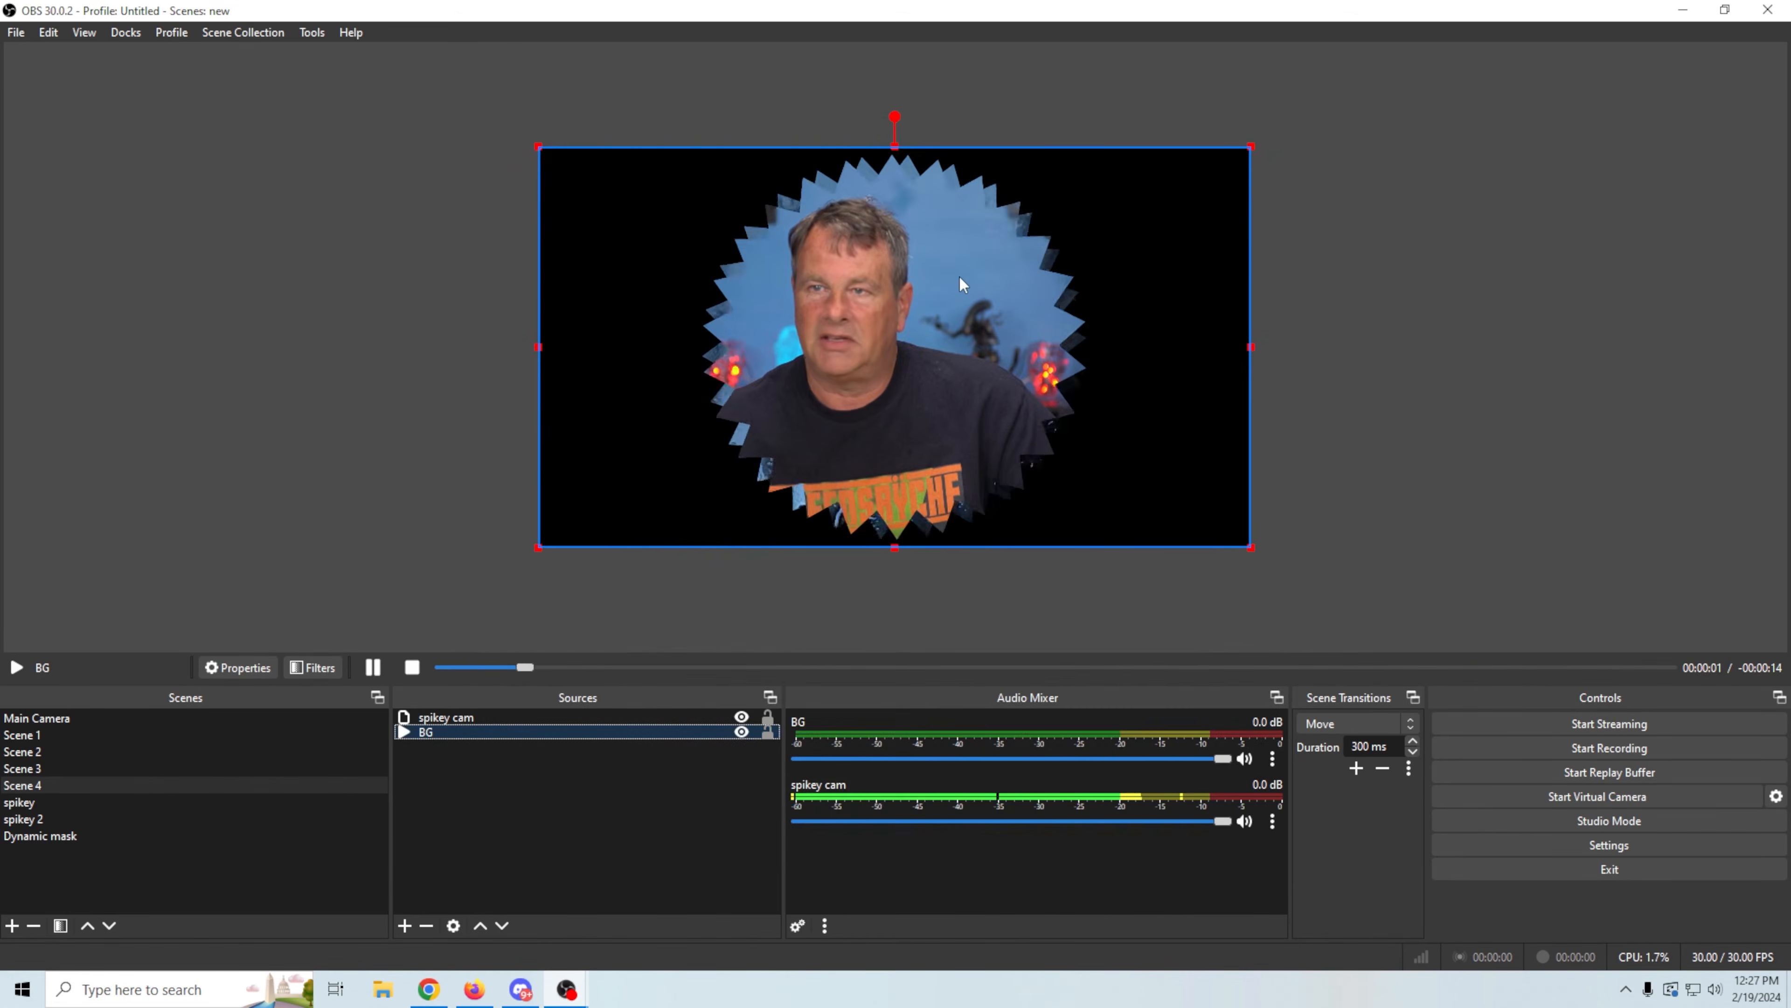
Step: Shrink spikey cam slightly and nudge it near the canvas centre, with margins of about 23 px left, 27 px right, 13 px top and 15 px bottom
click(585, 716)
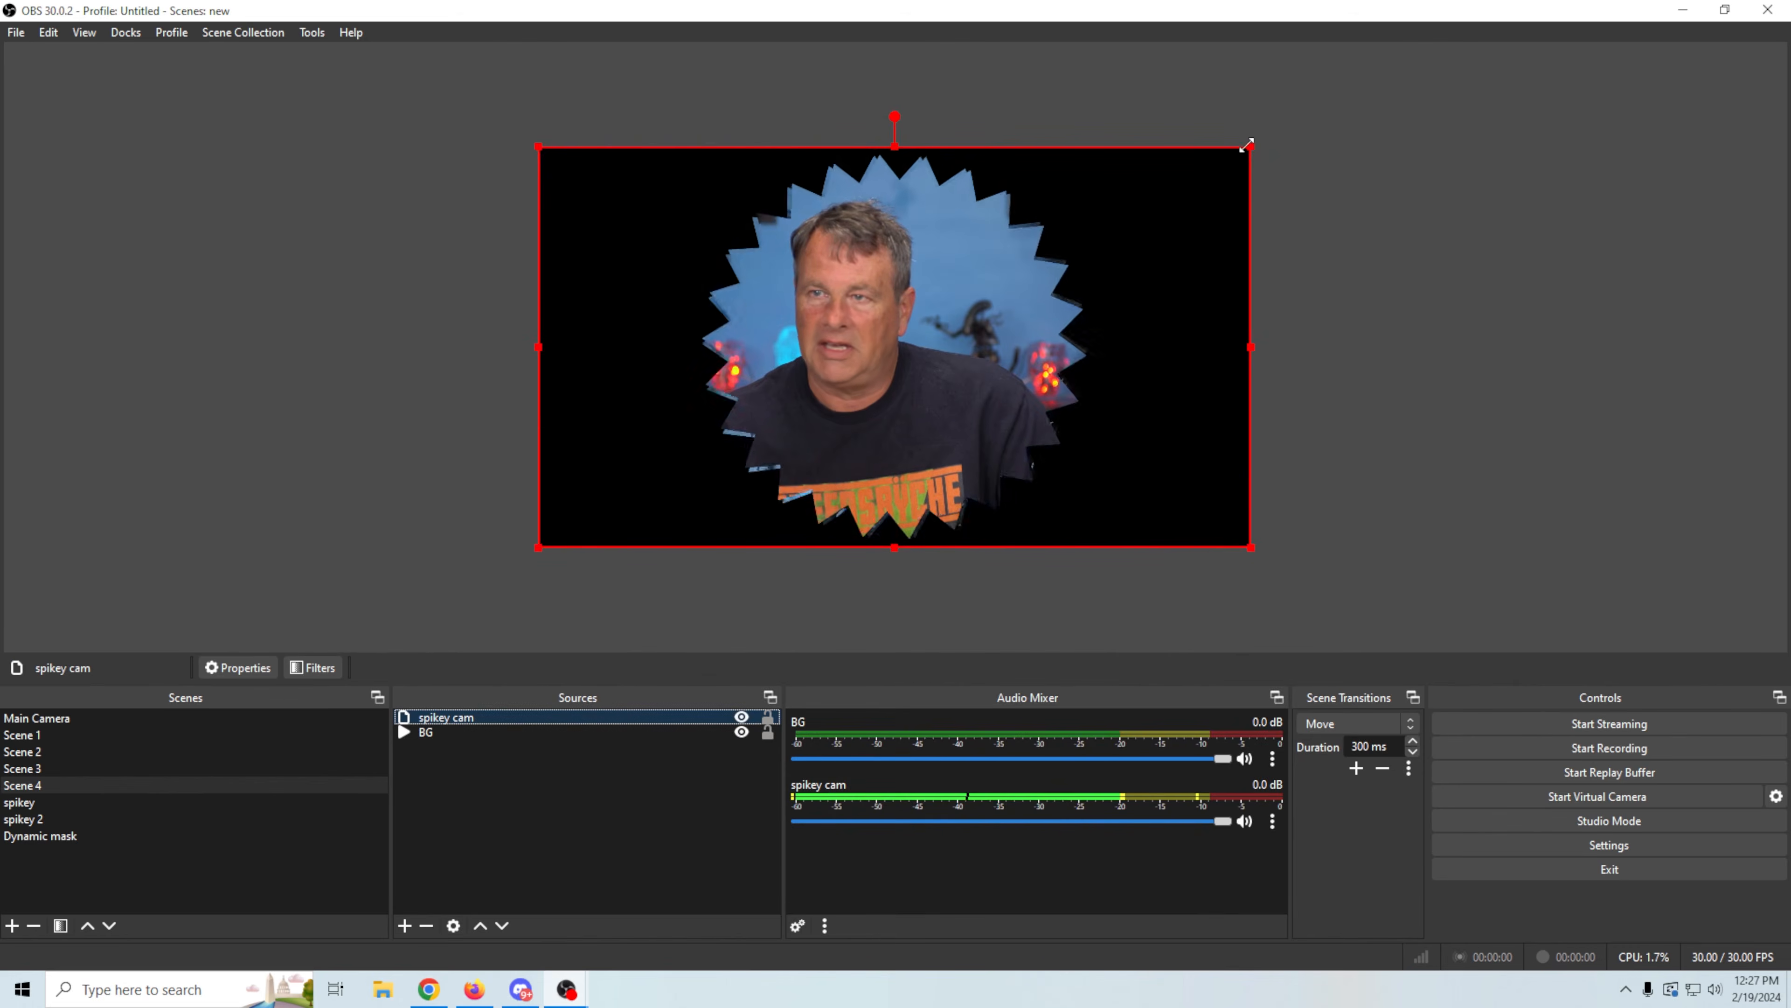
drag(1230, 156, 1212, 167)
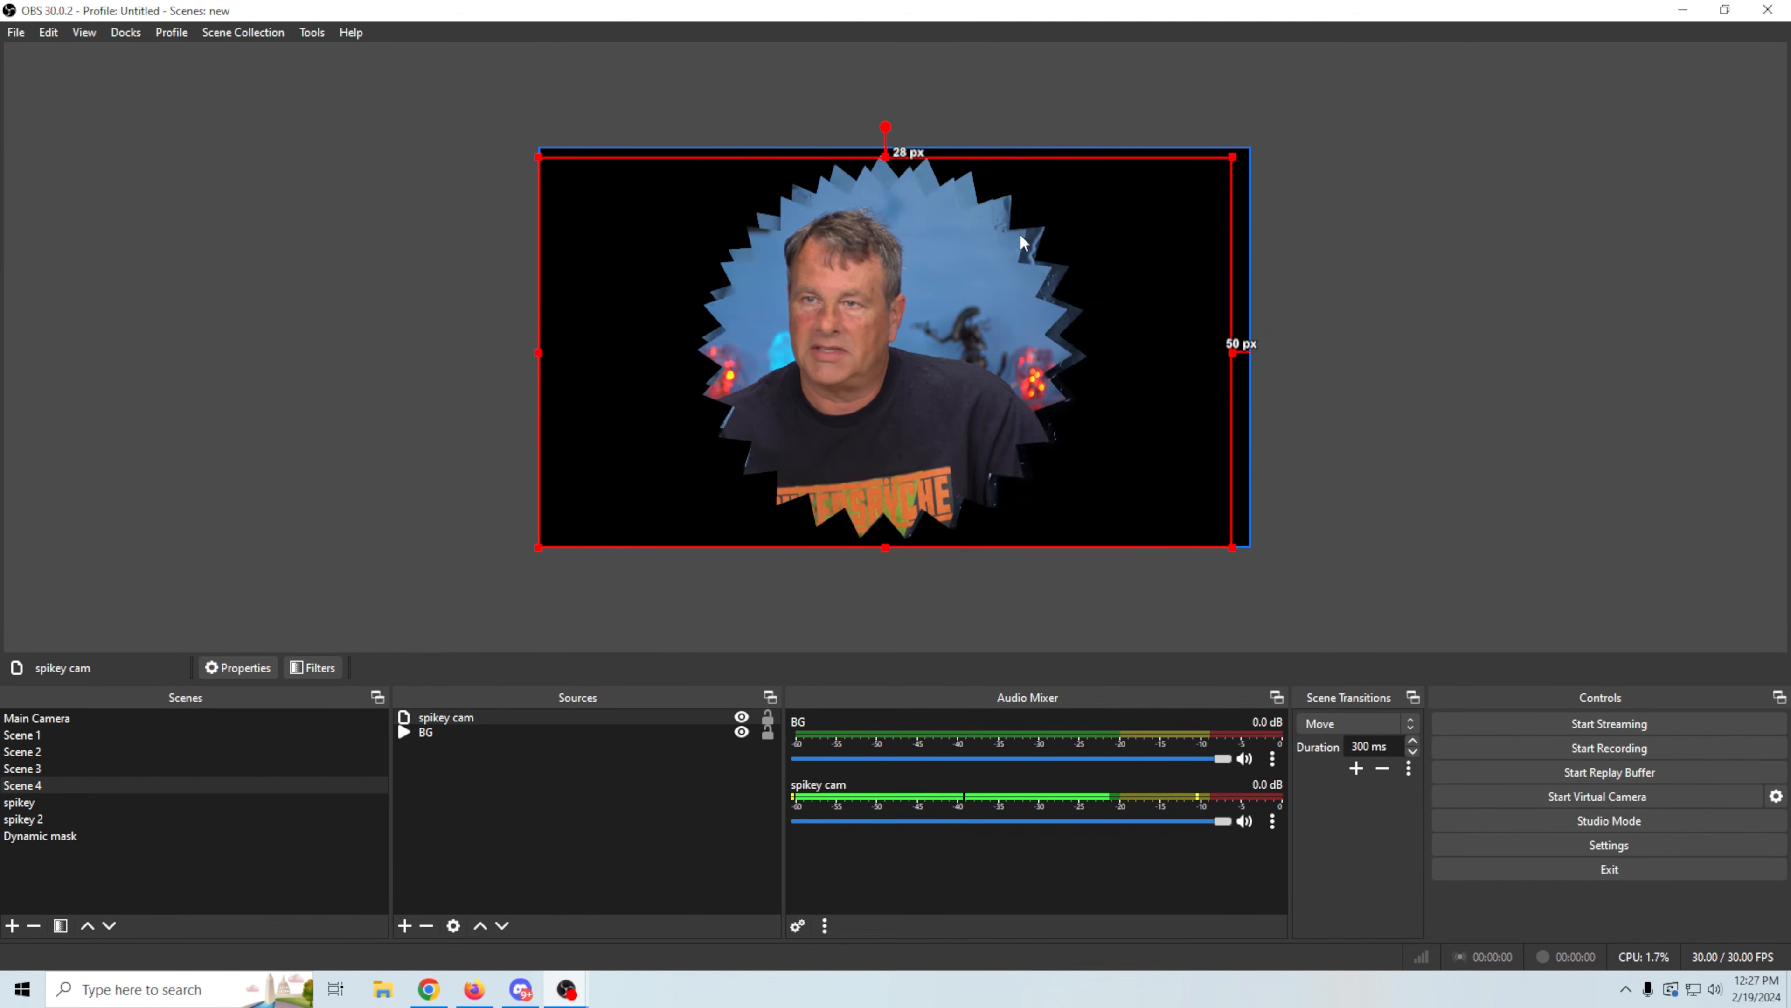
drag(922, 329, 931, 326)
key(Down)
key(Down)
key(Down)
key(Down)
key(Down)
key(Down)
key(Down)
key(Down)
key(Down)
key(Down)
key(Down)
key(Down)
key(Down)
key(Right)
key(Right)
key(Right)
key(Right)
key(Right)
key(Right)
key(Right)
key(Right)
key(Right)
key(Right)
key(Right)
key(Right)
key(Right)
key(Right)
key(Right)
key(Right)
key(Right)
key(Right)
key(Right)
key(Right)
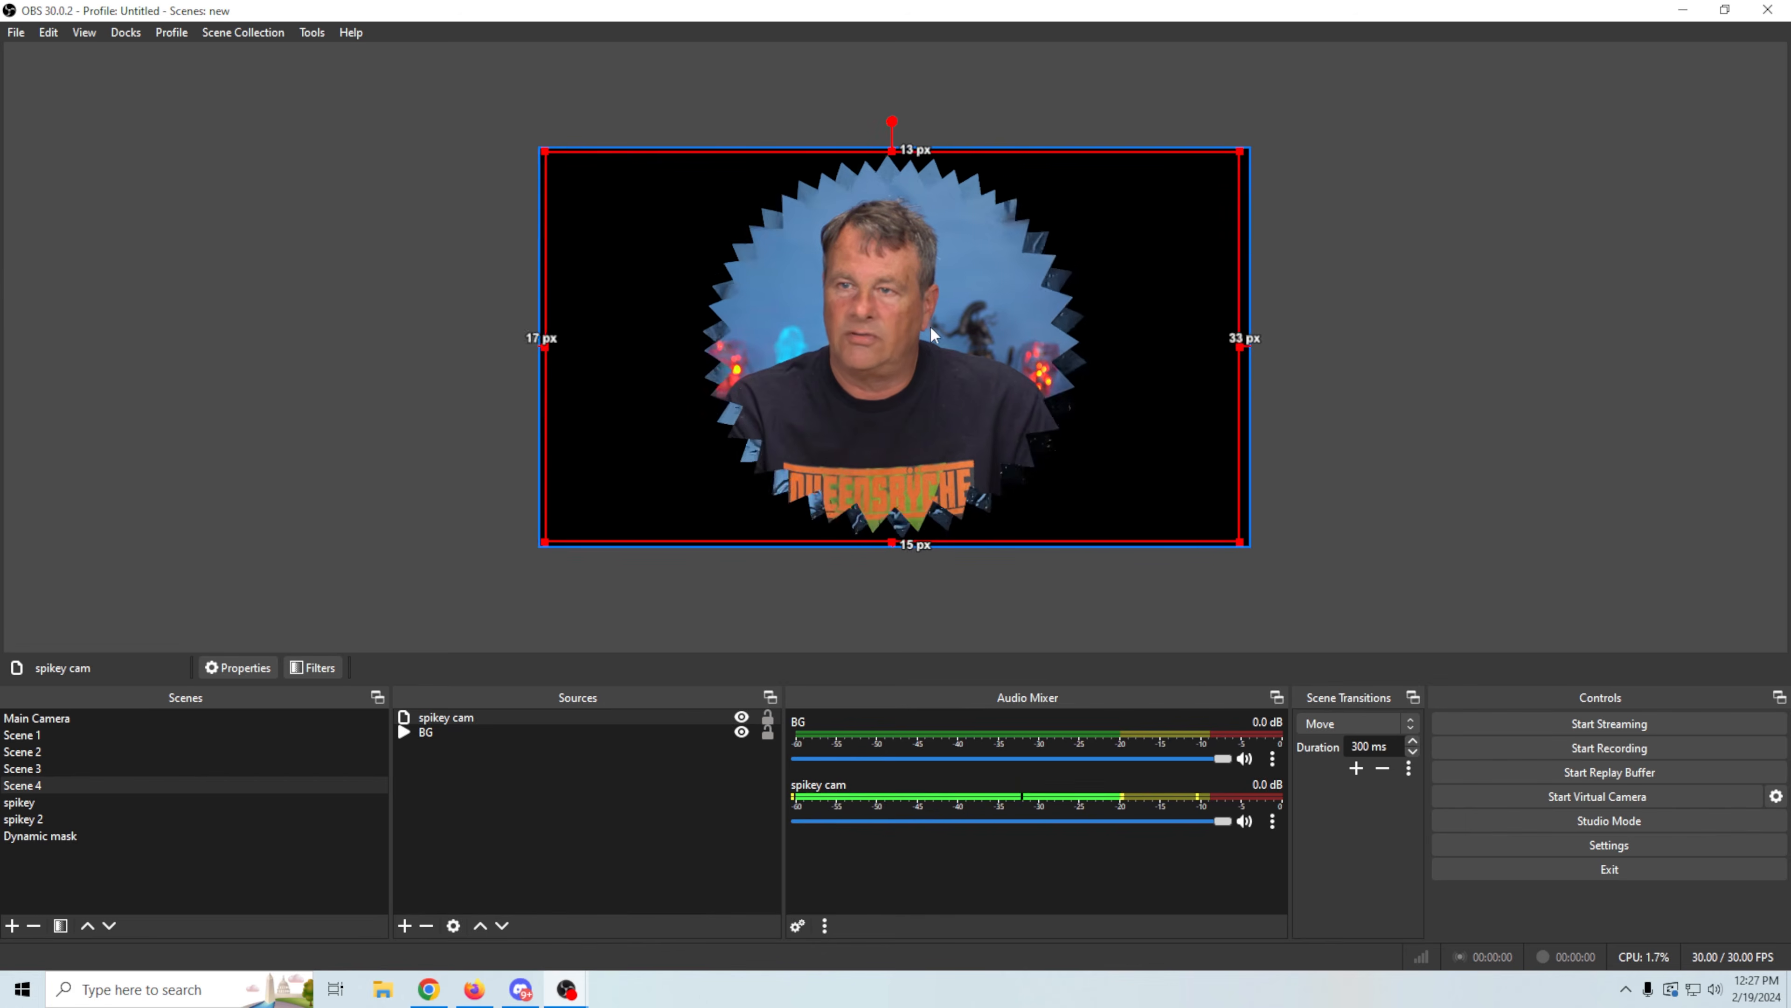
key(Left)
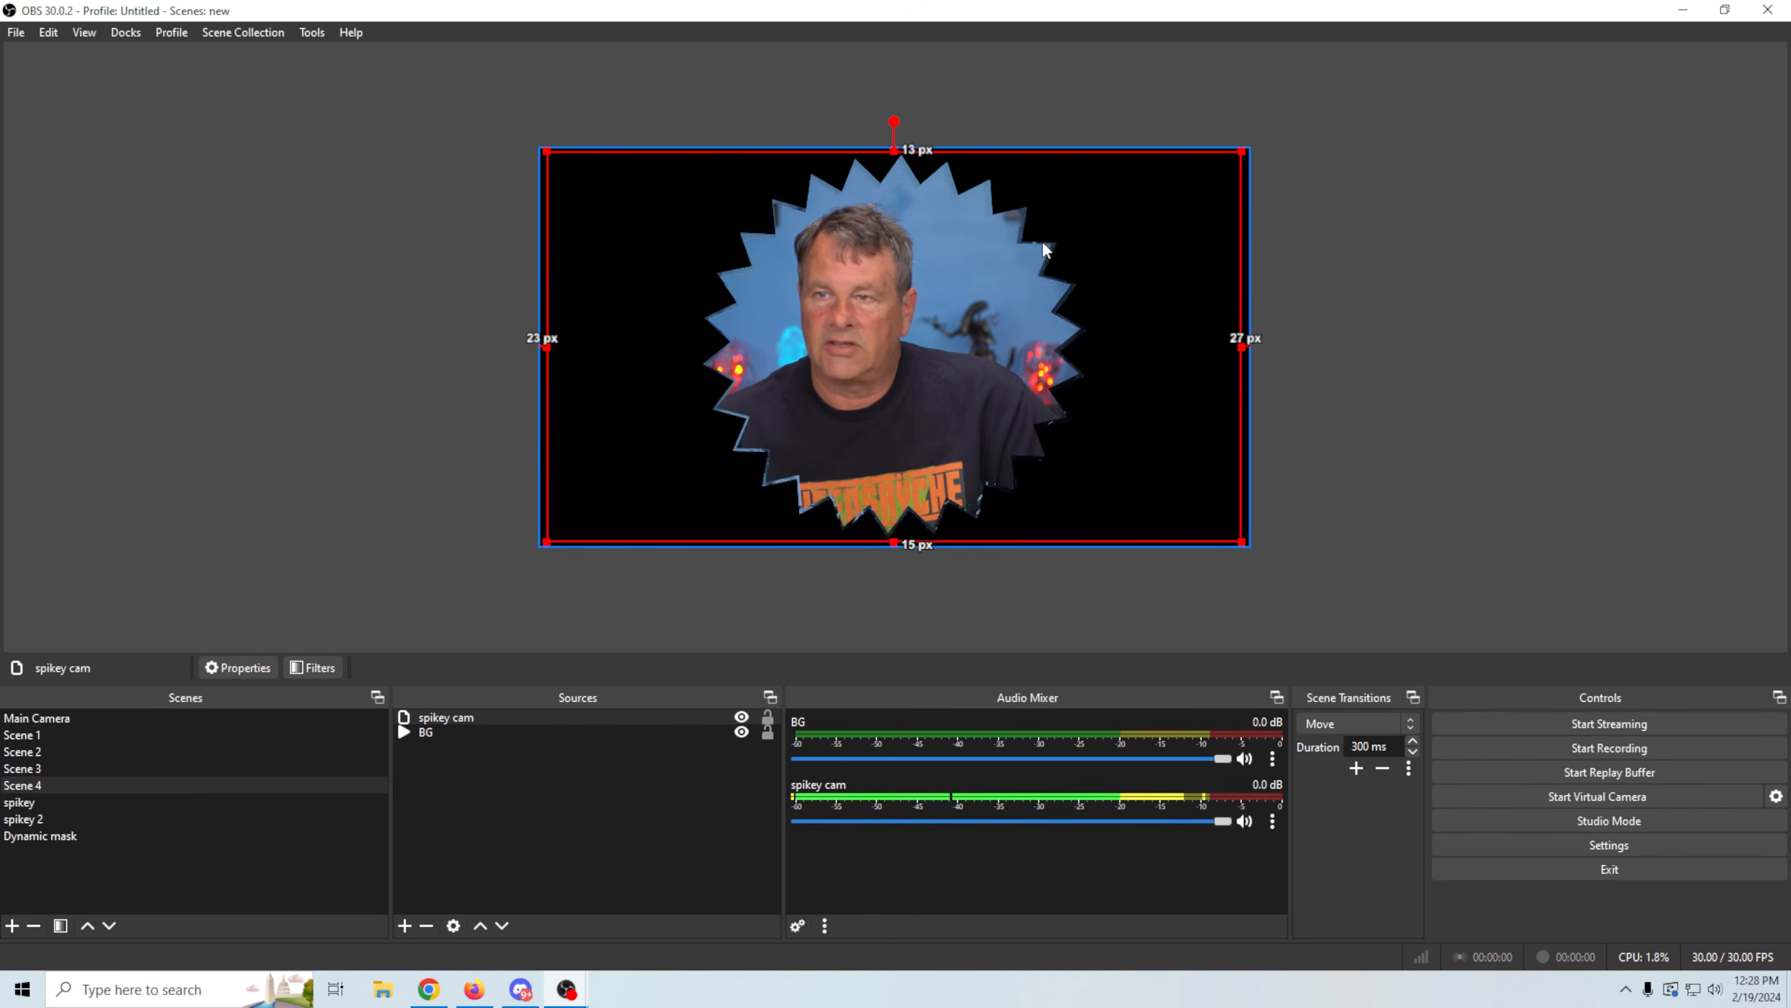
Step: Replace BG's video with "Stained Glass Tunnel_VP9.webm" from the Monica Cam folder
click(485, 731)
right_click(485, 731)
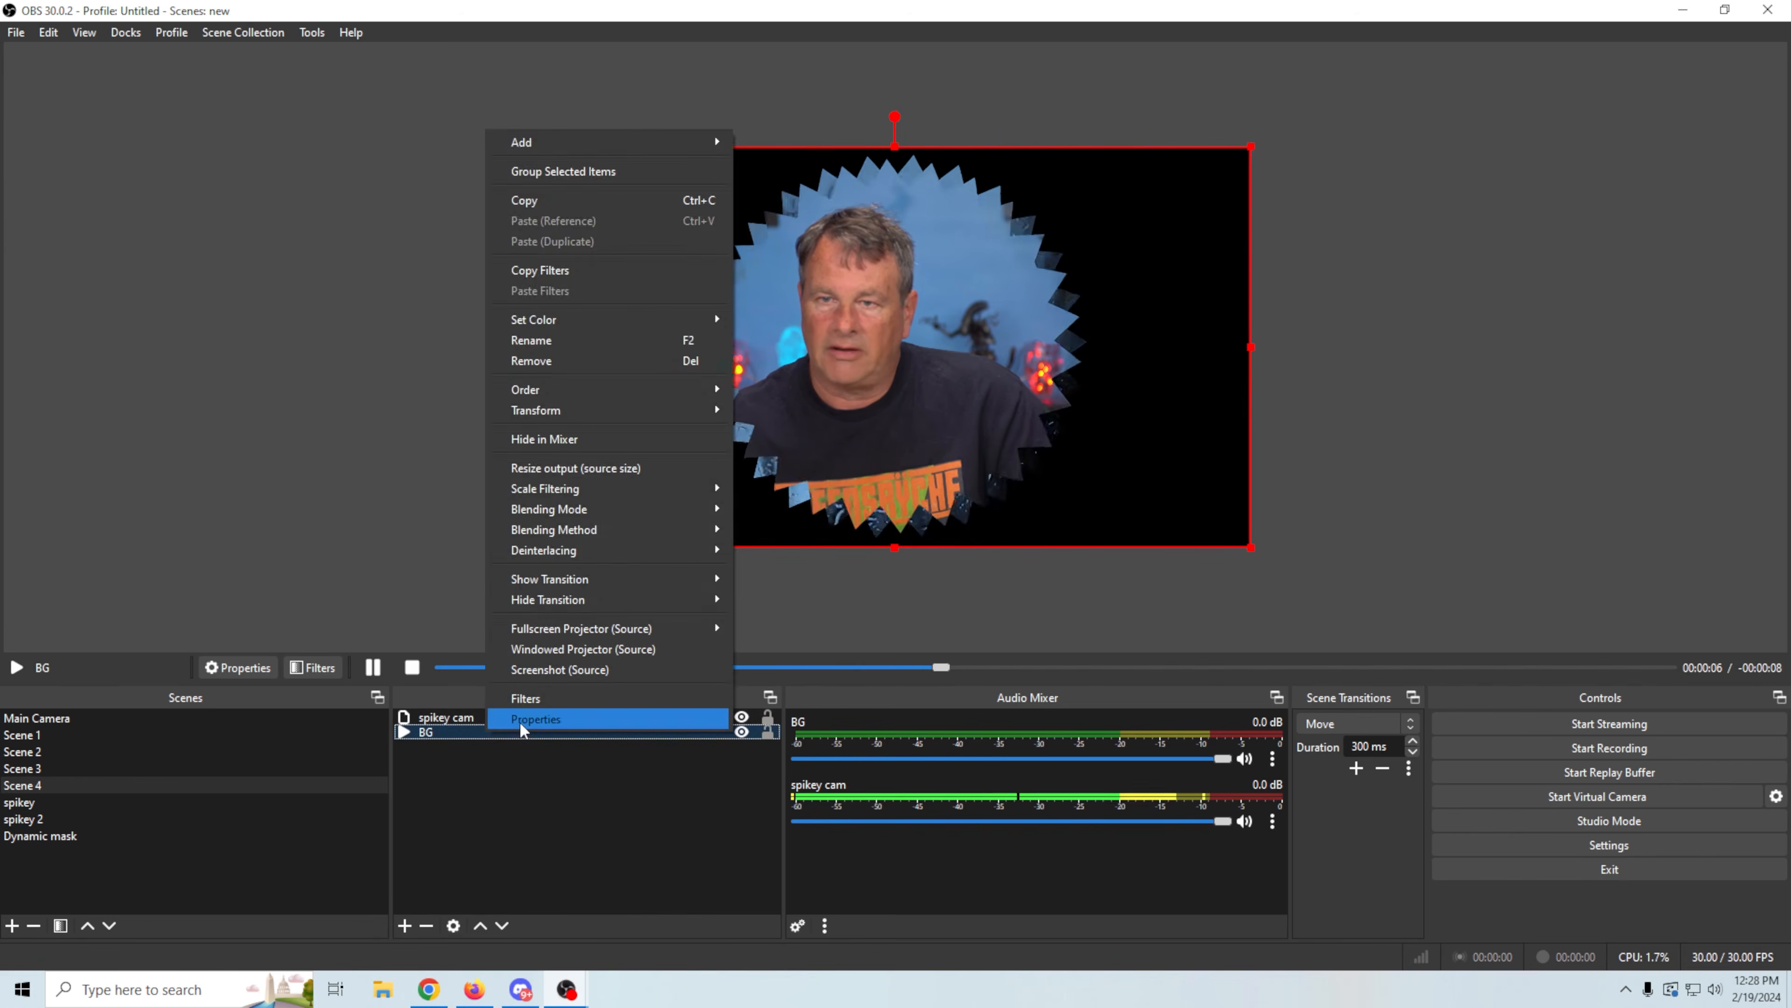
click(520, 720)
click(1157, 520)
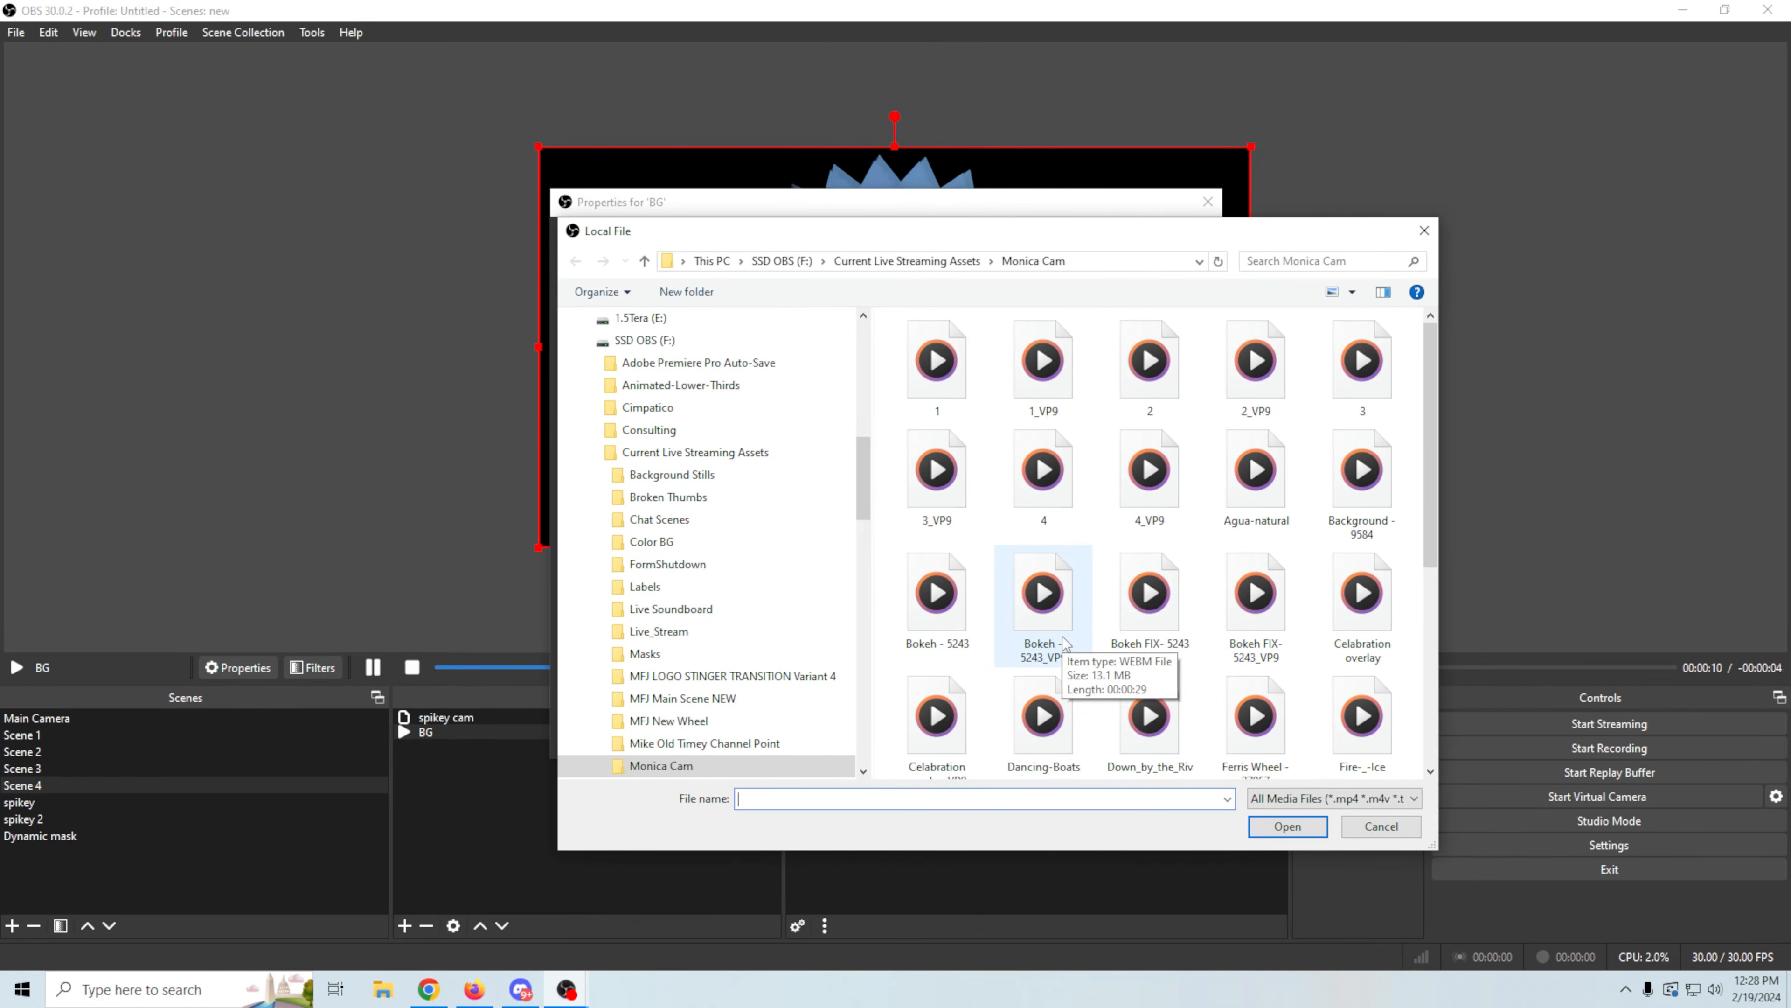
scroll(1062, 643, down, 5)
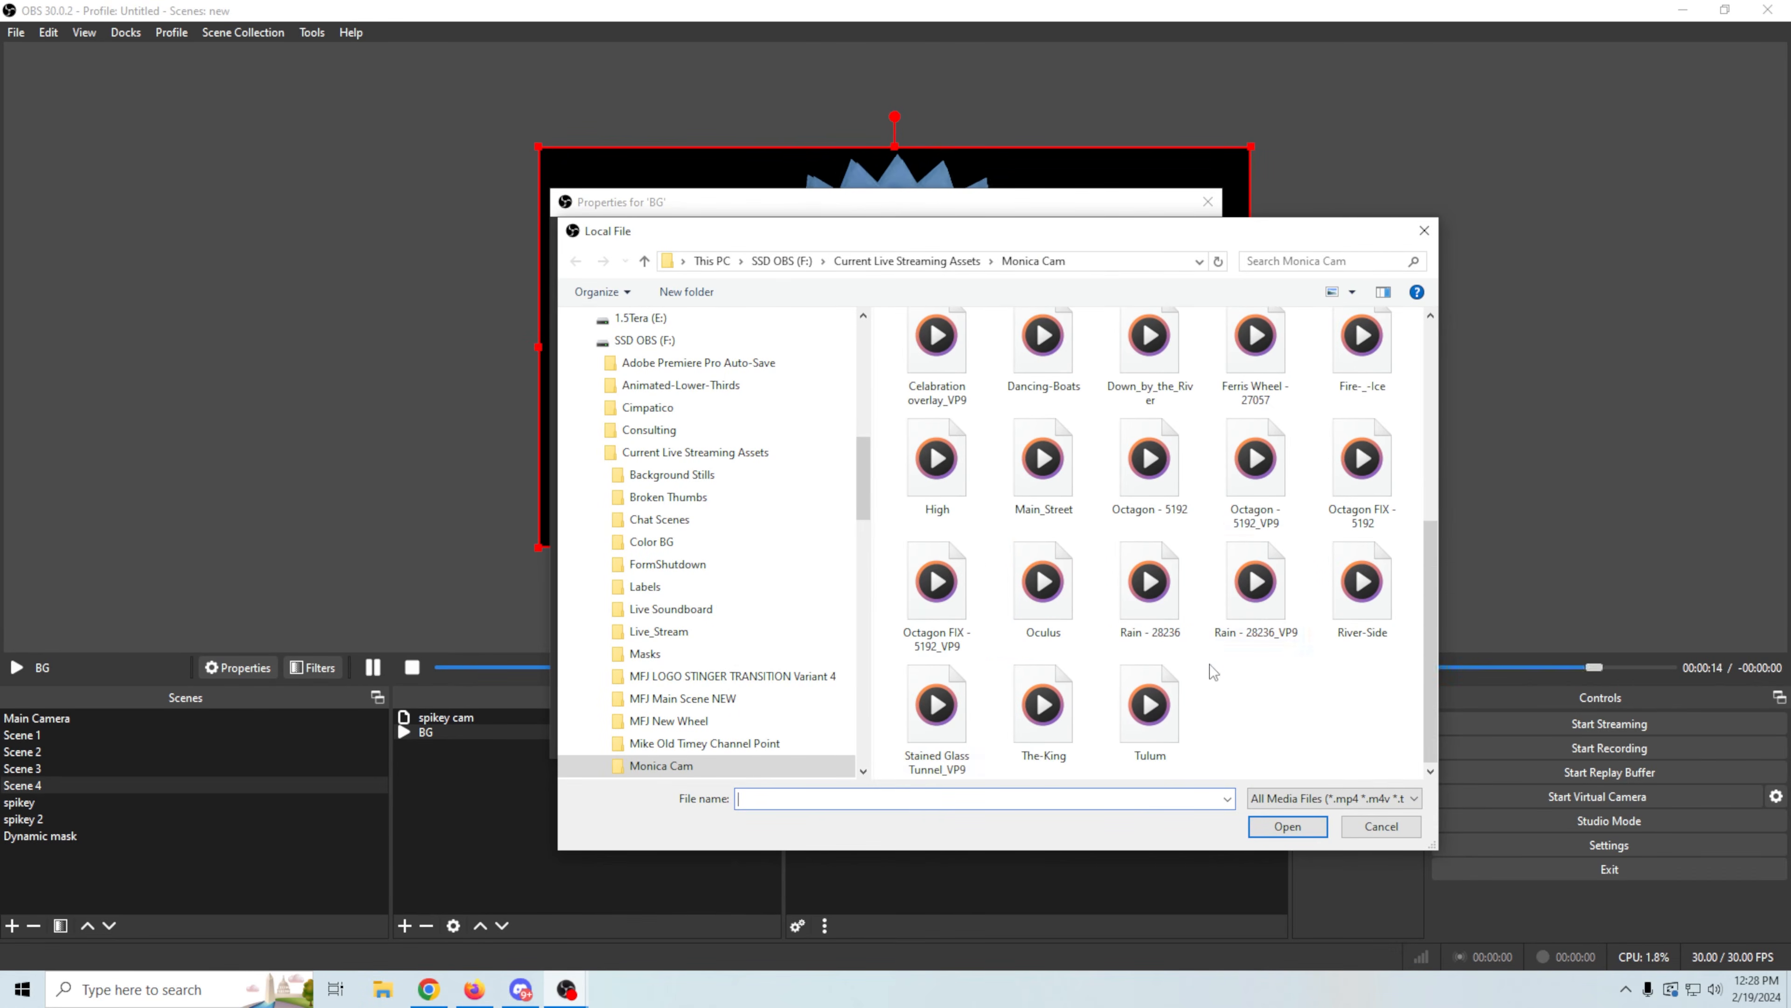
click(952, 713)
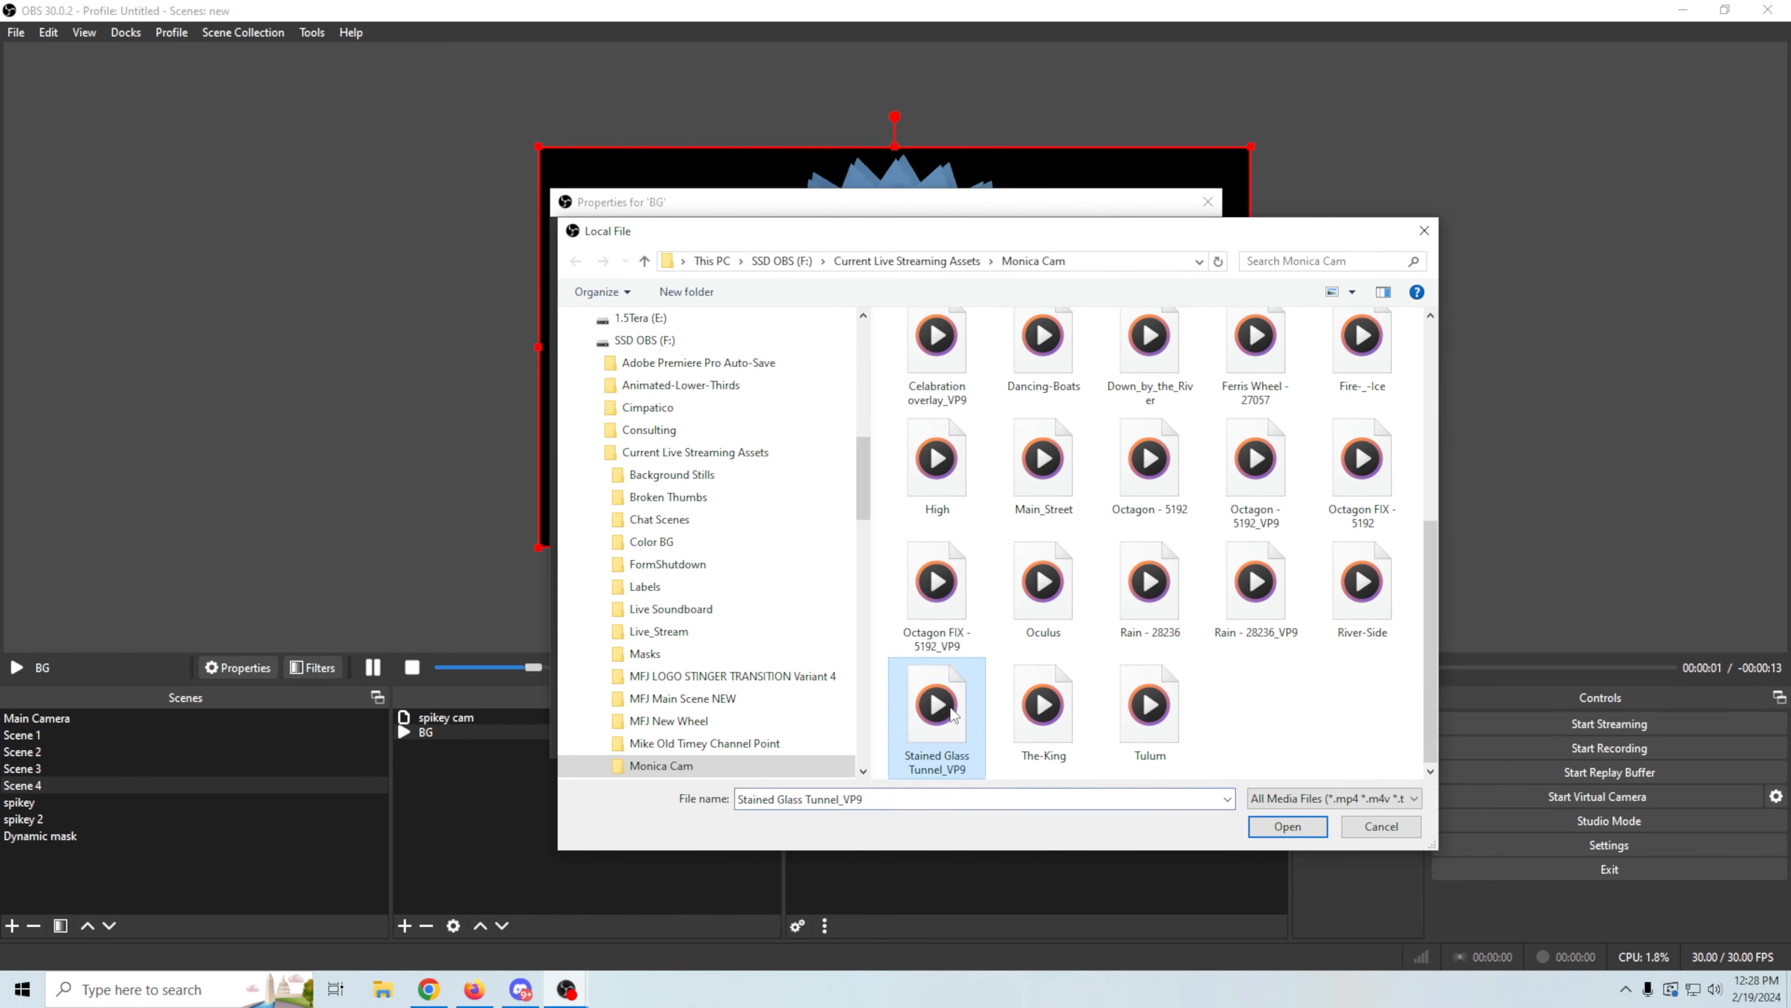
click(1288, 826)
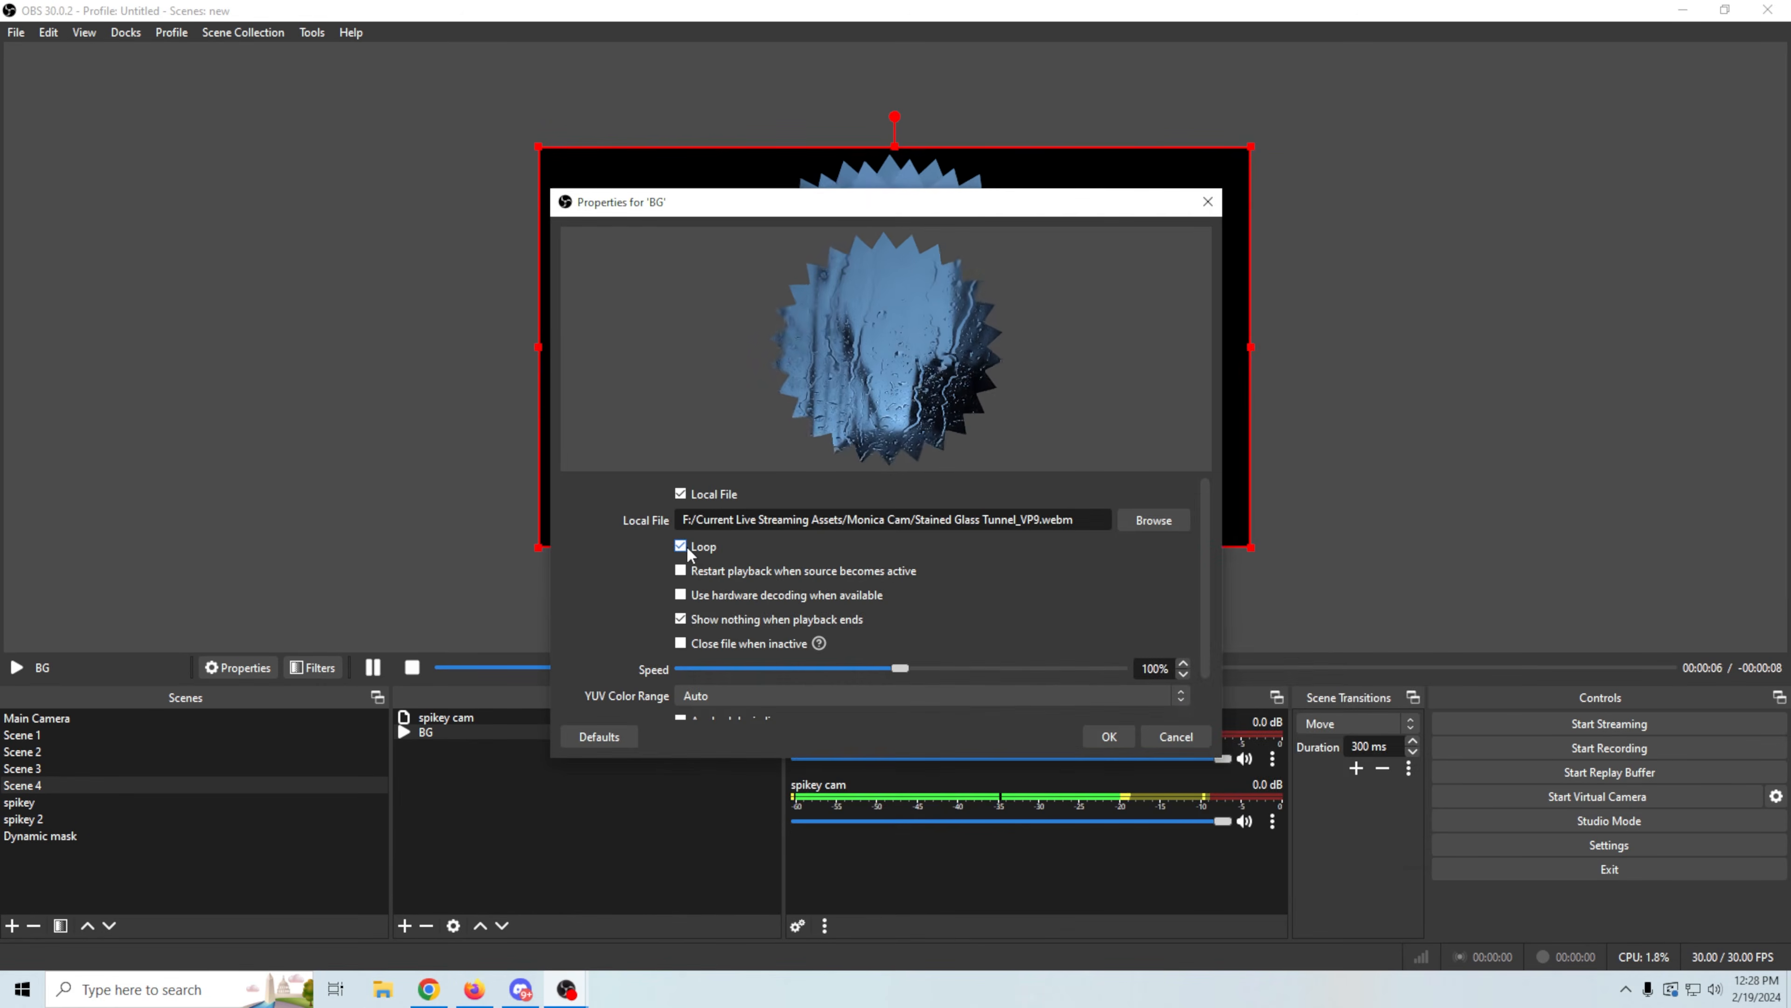
click(1113, 737)
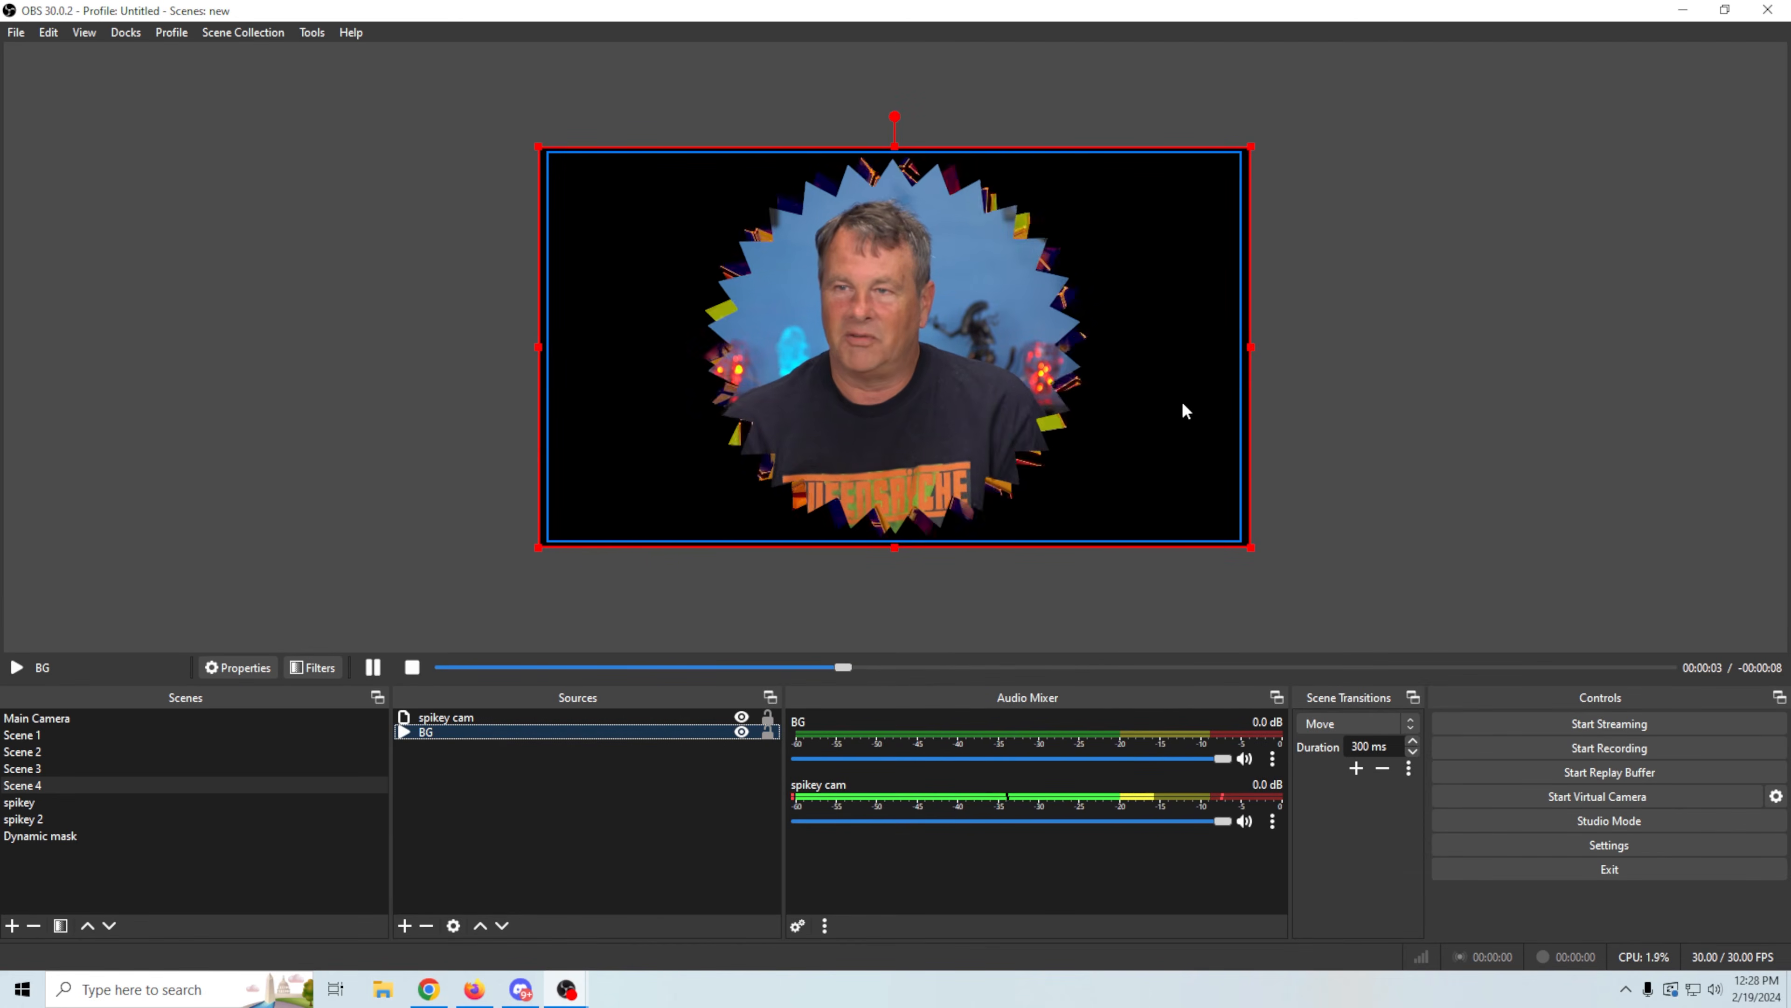
Step: Move spikey cam below BG to show the masked background alone, and move BG back below spikey cam
drag(485, 715, 486, 793)
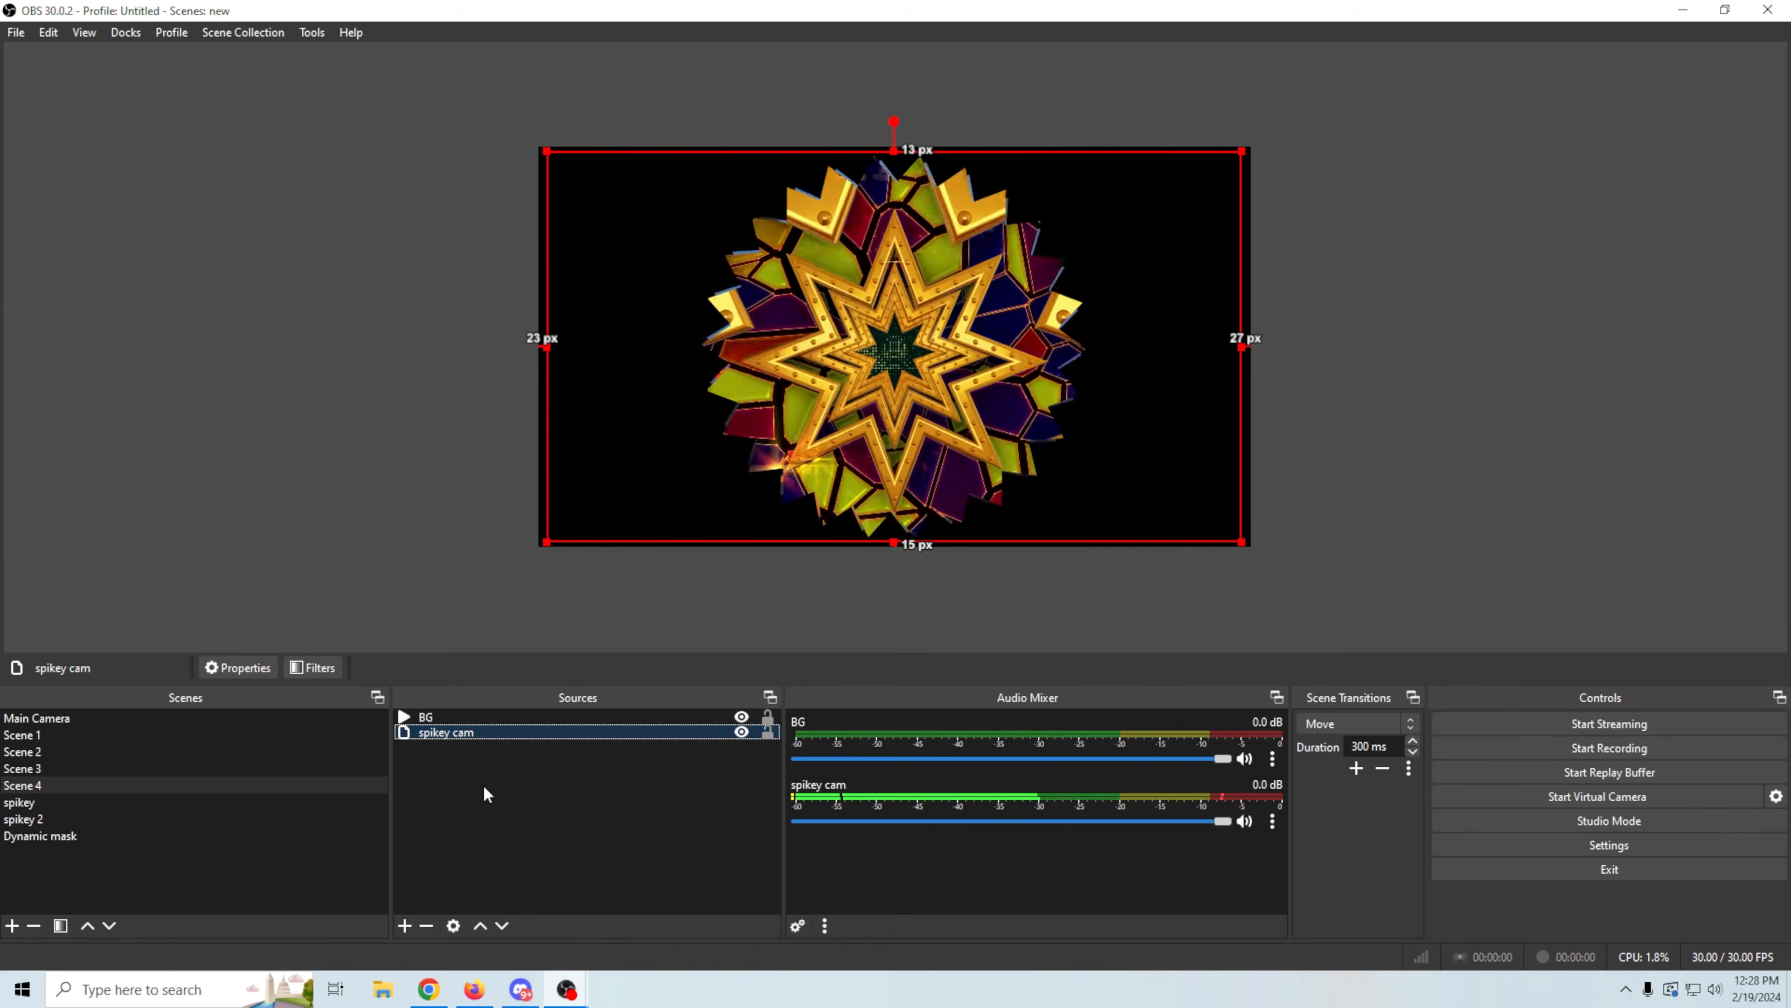
drag(516, 723, 521, 758)
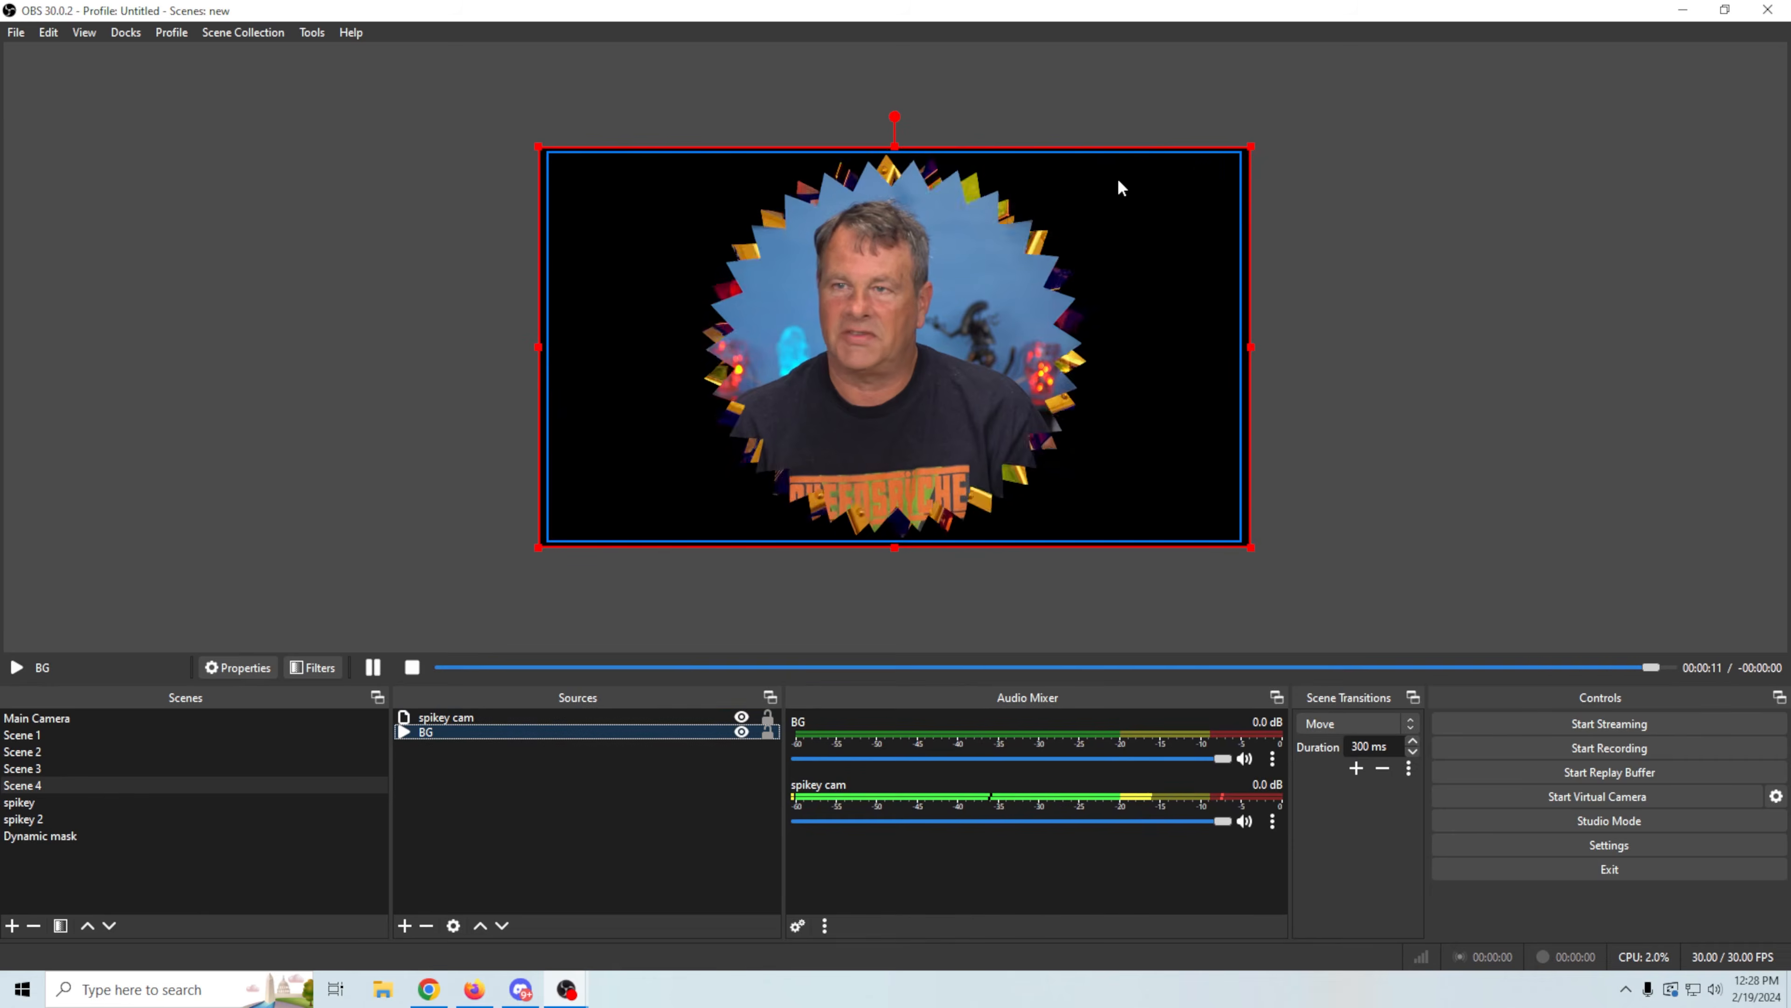
Step: Shrink spikey cam further and center it to the screen, leaving about 166 px side margins and 93 px top and bottom margins
click(891, 378)
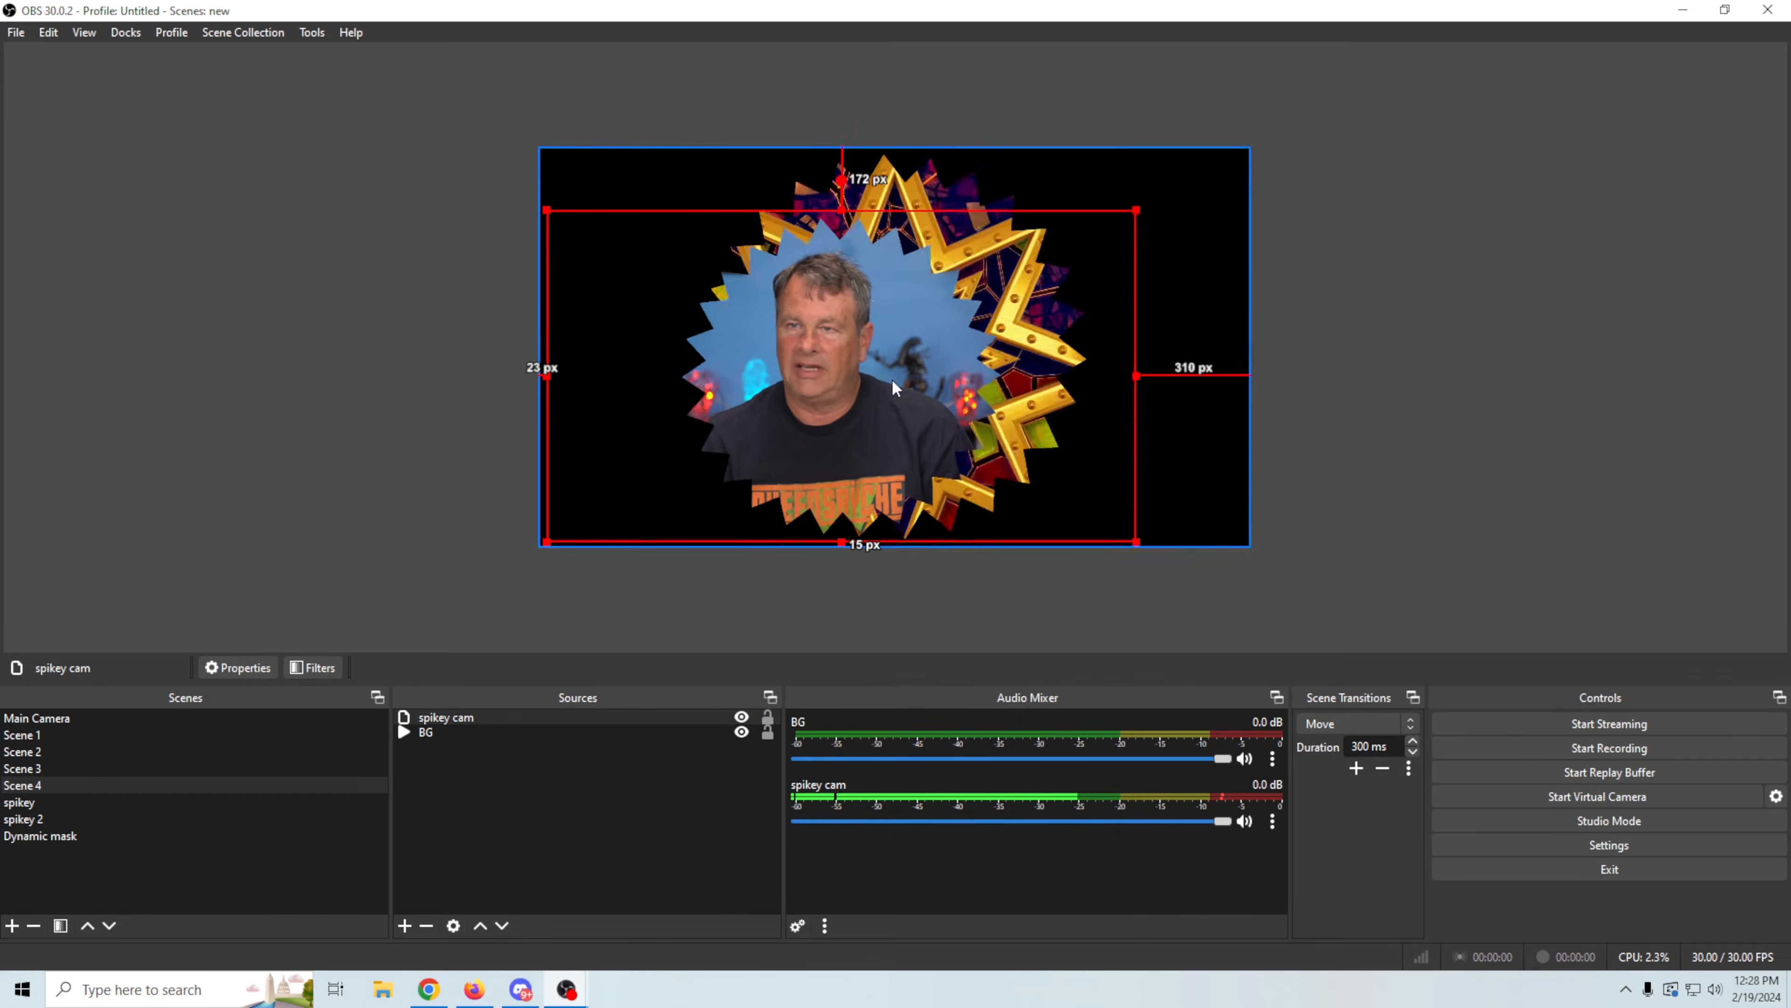
right_click(892, 378)
mouse_move(934, 412)
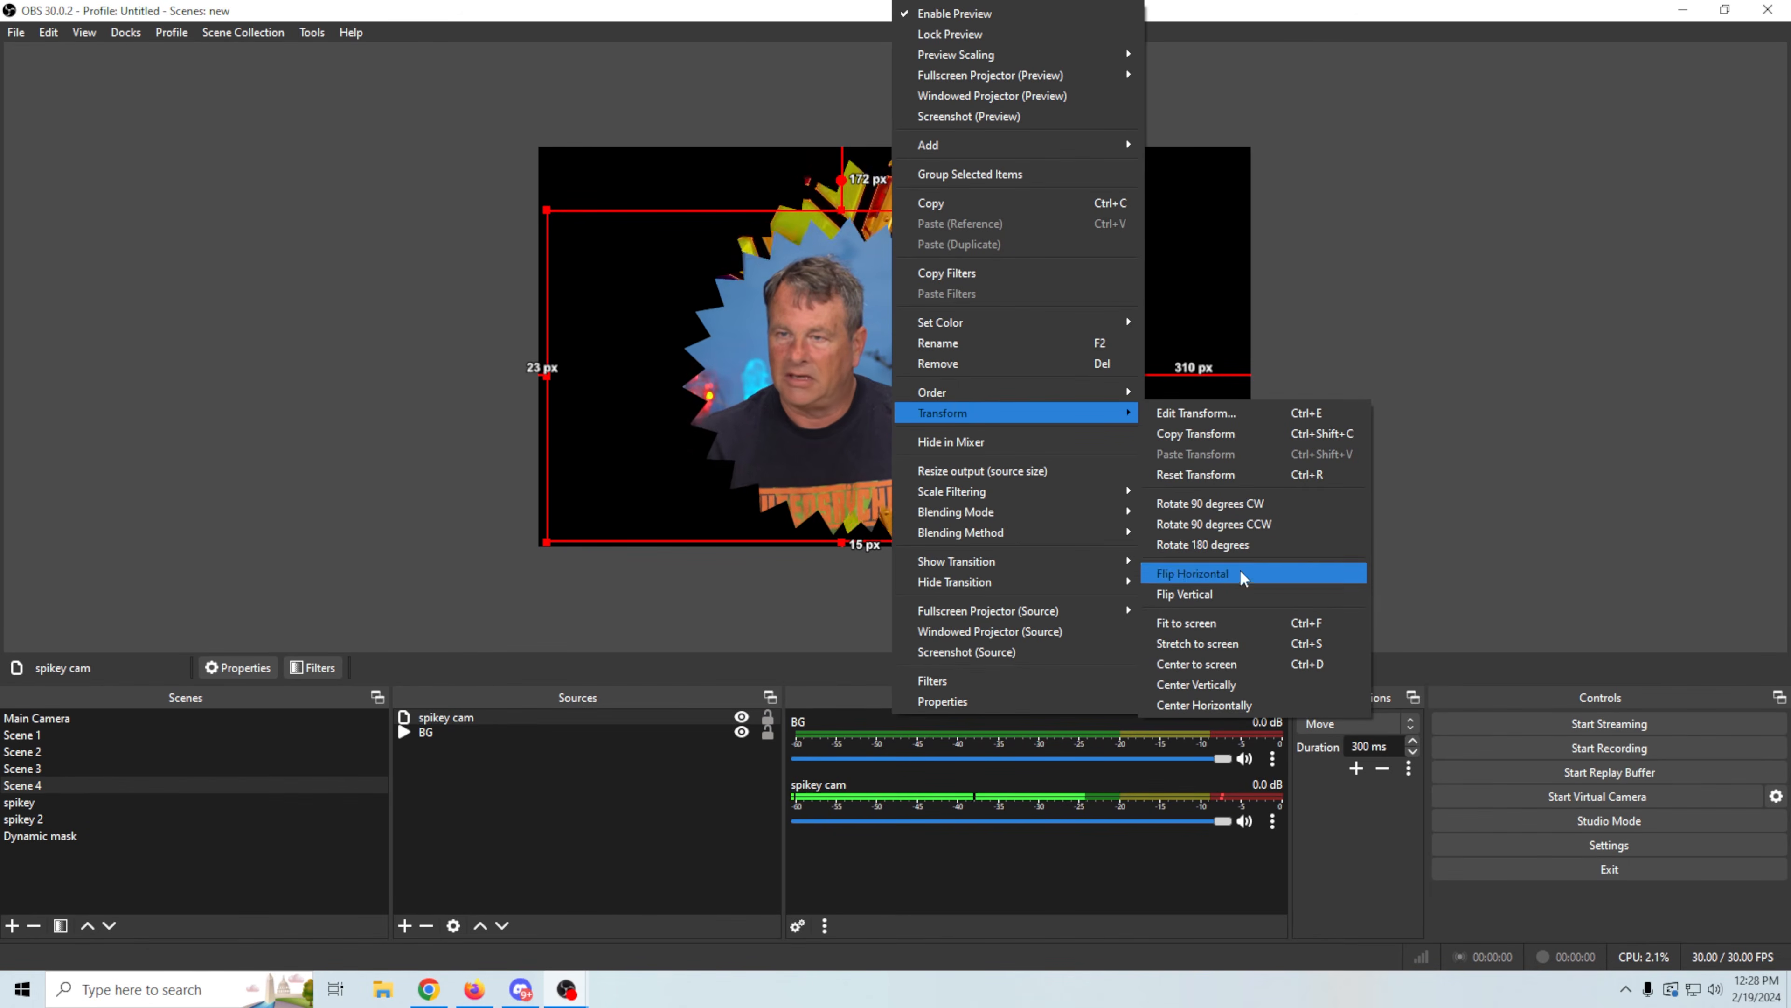
click(1214, 658)
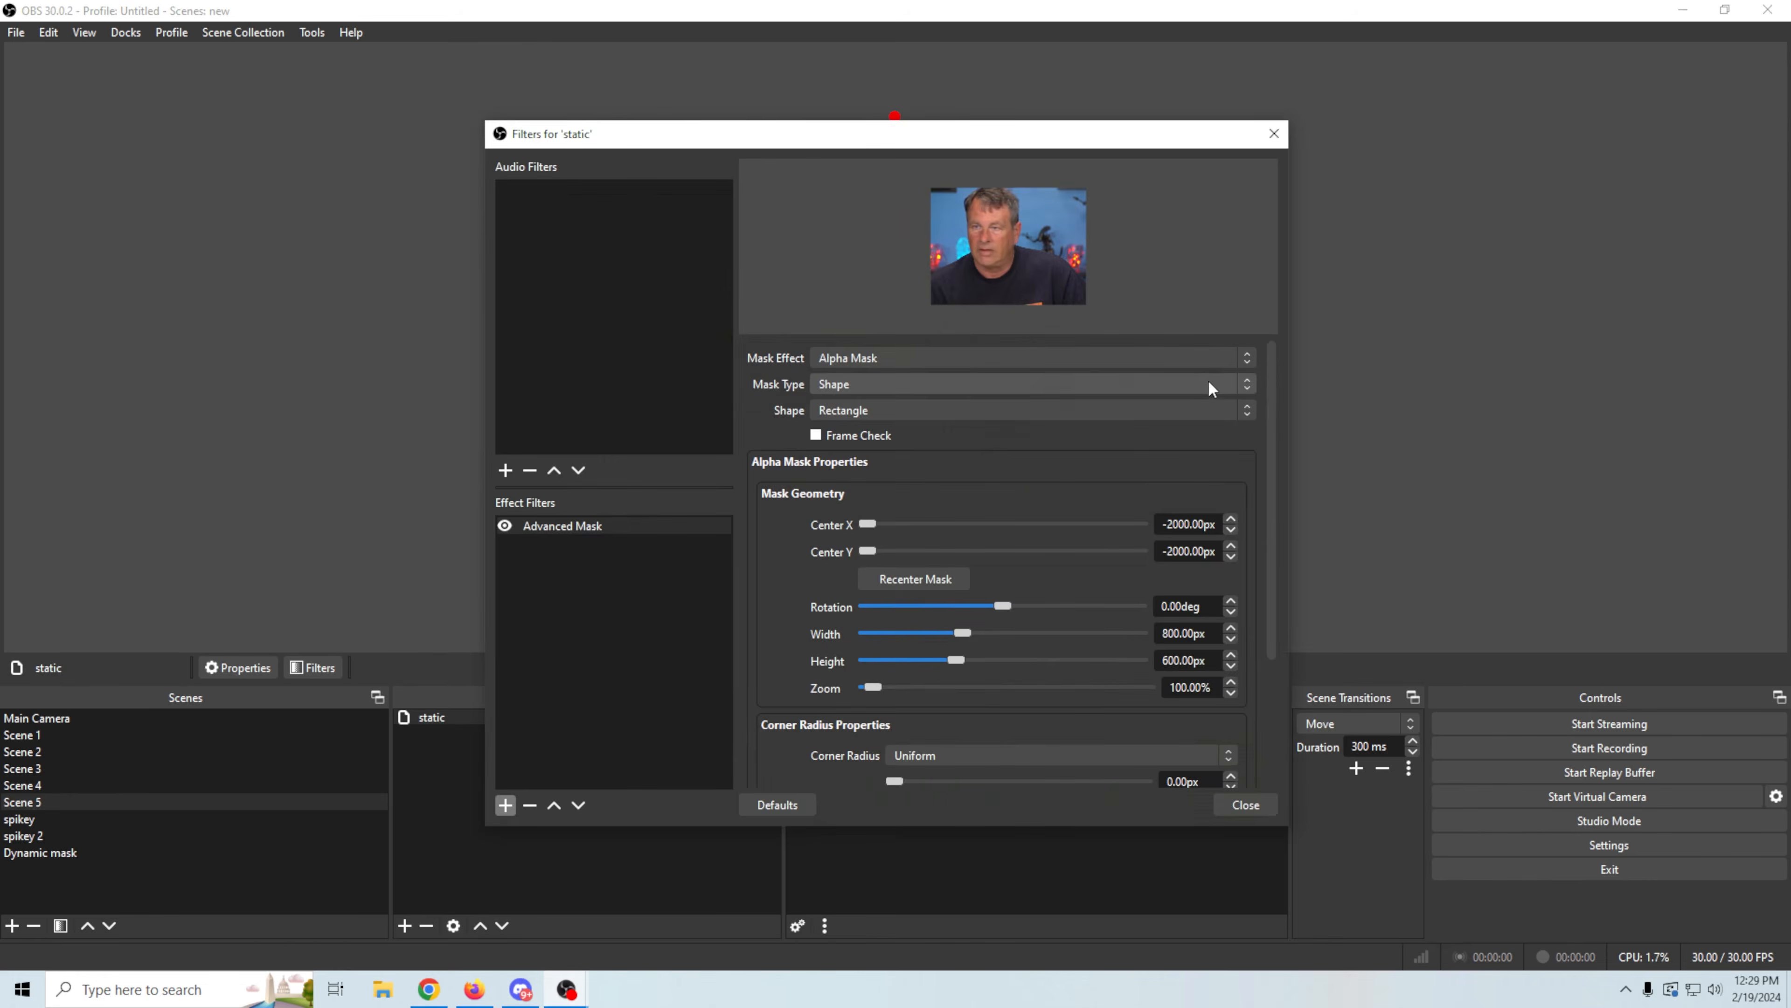
Step: Set the static source's Advanced Mask to the Image mask type and load "Flames 2.png" from the Masks folder
click(1209, 381)
click(1179, 435)
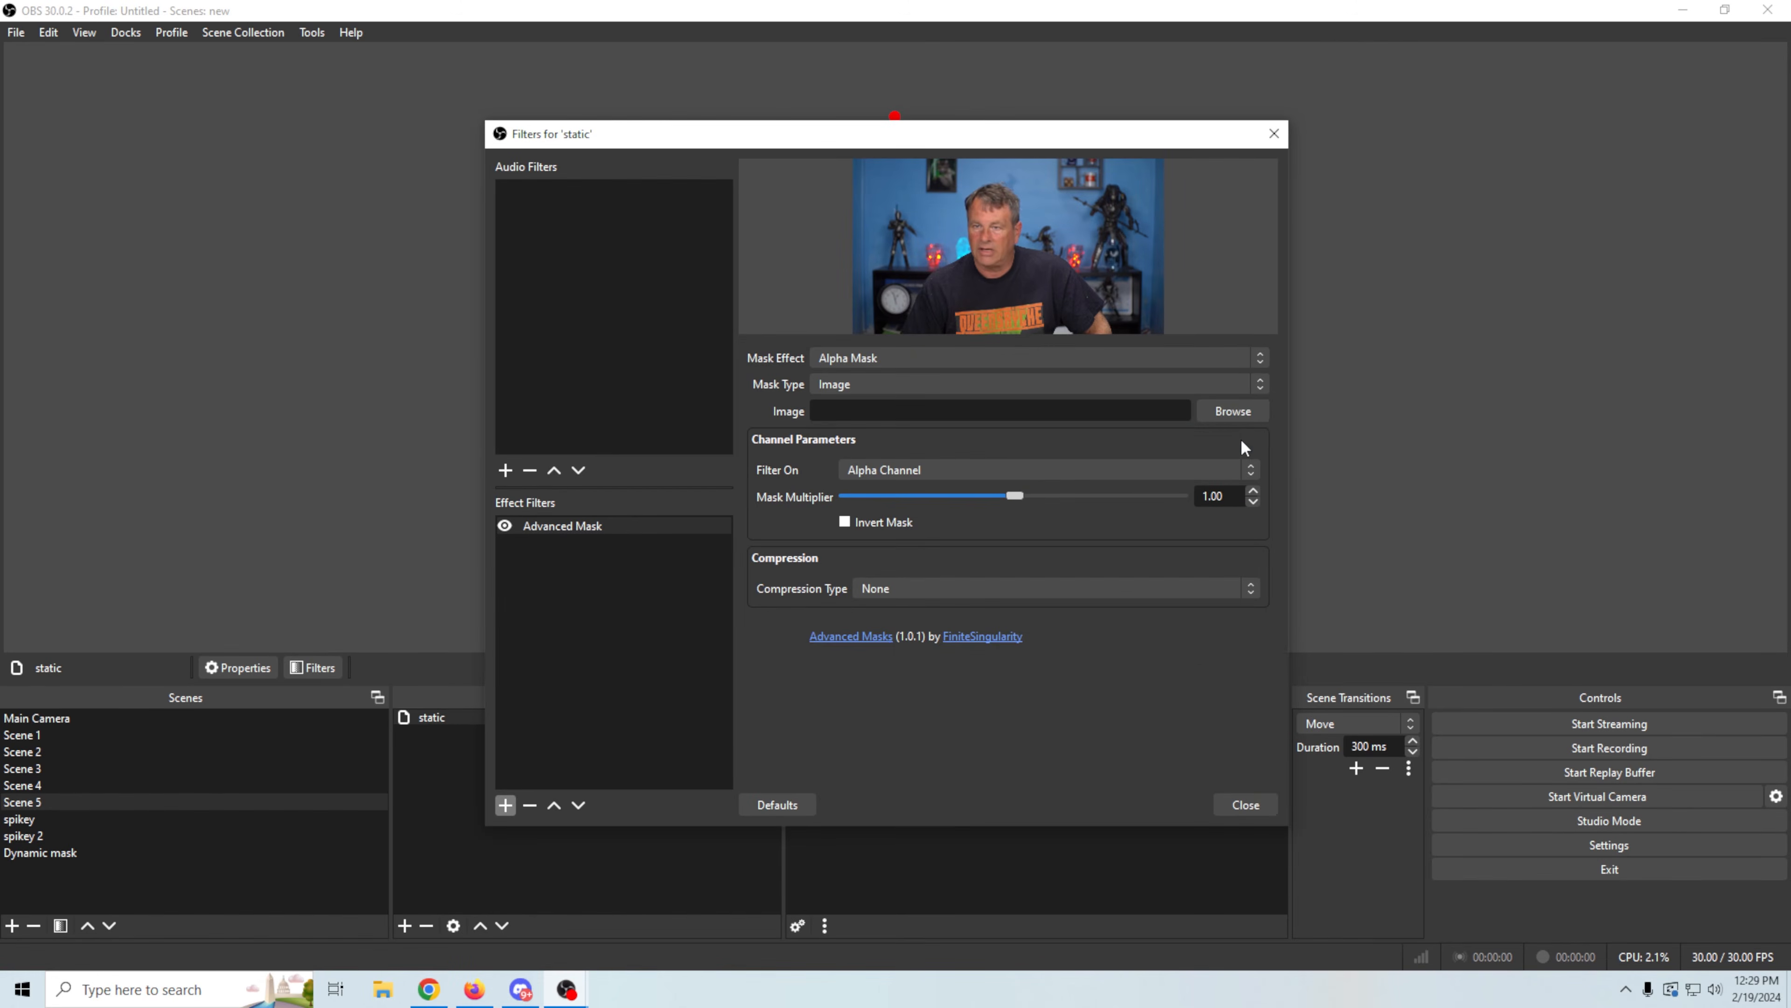
click(1232, 412)
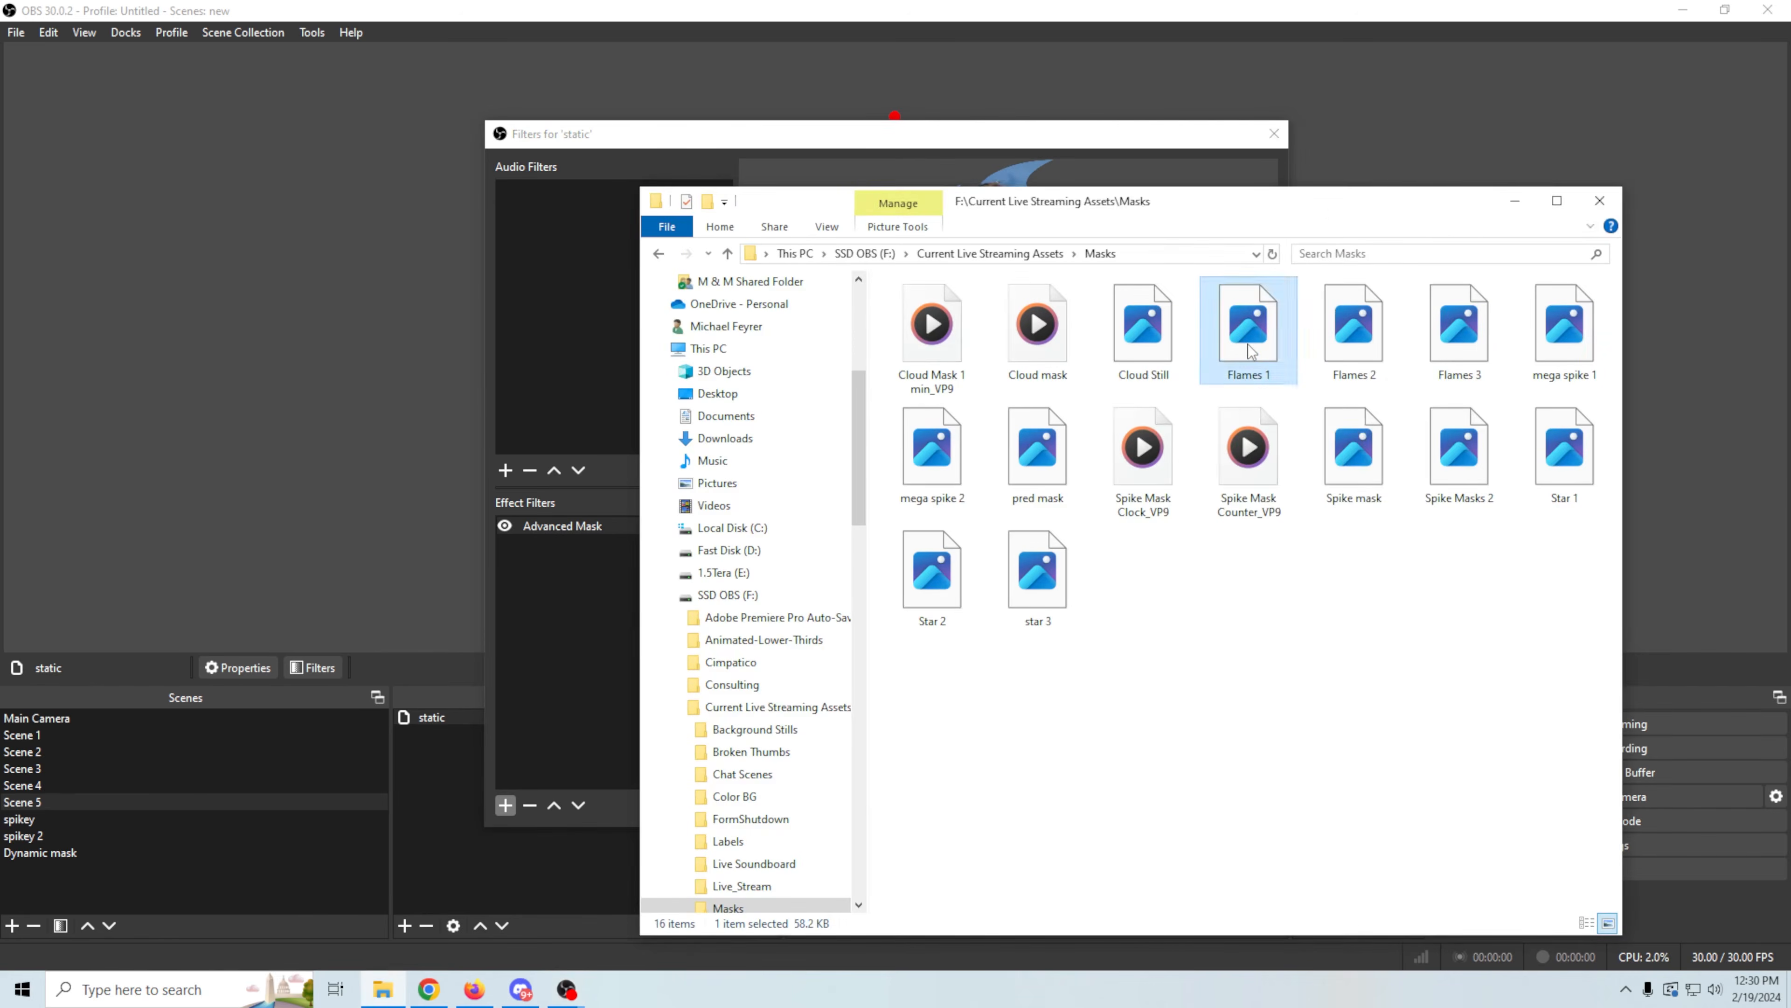
Step: View the "Flames 1.png" mask image to examine its shape, dismiss the image and its folder, and close the static source's filters
double_click(1239, 340)
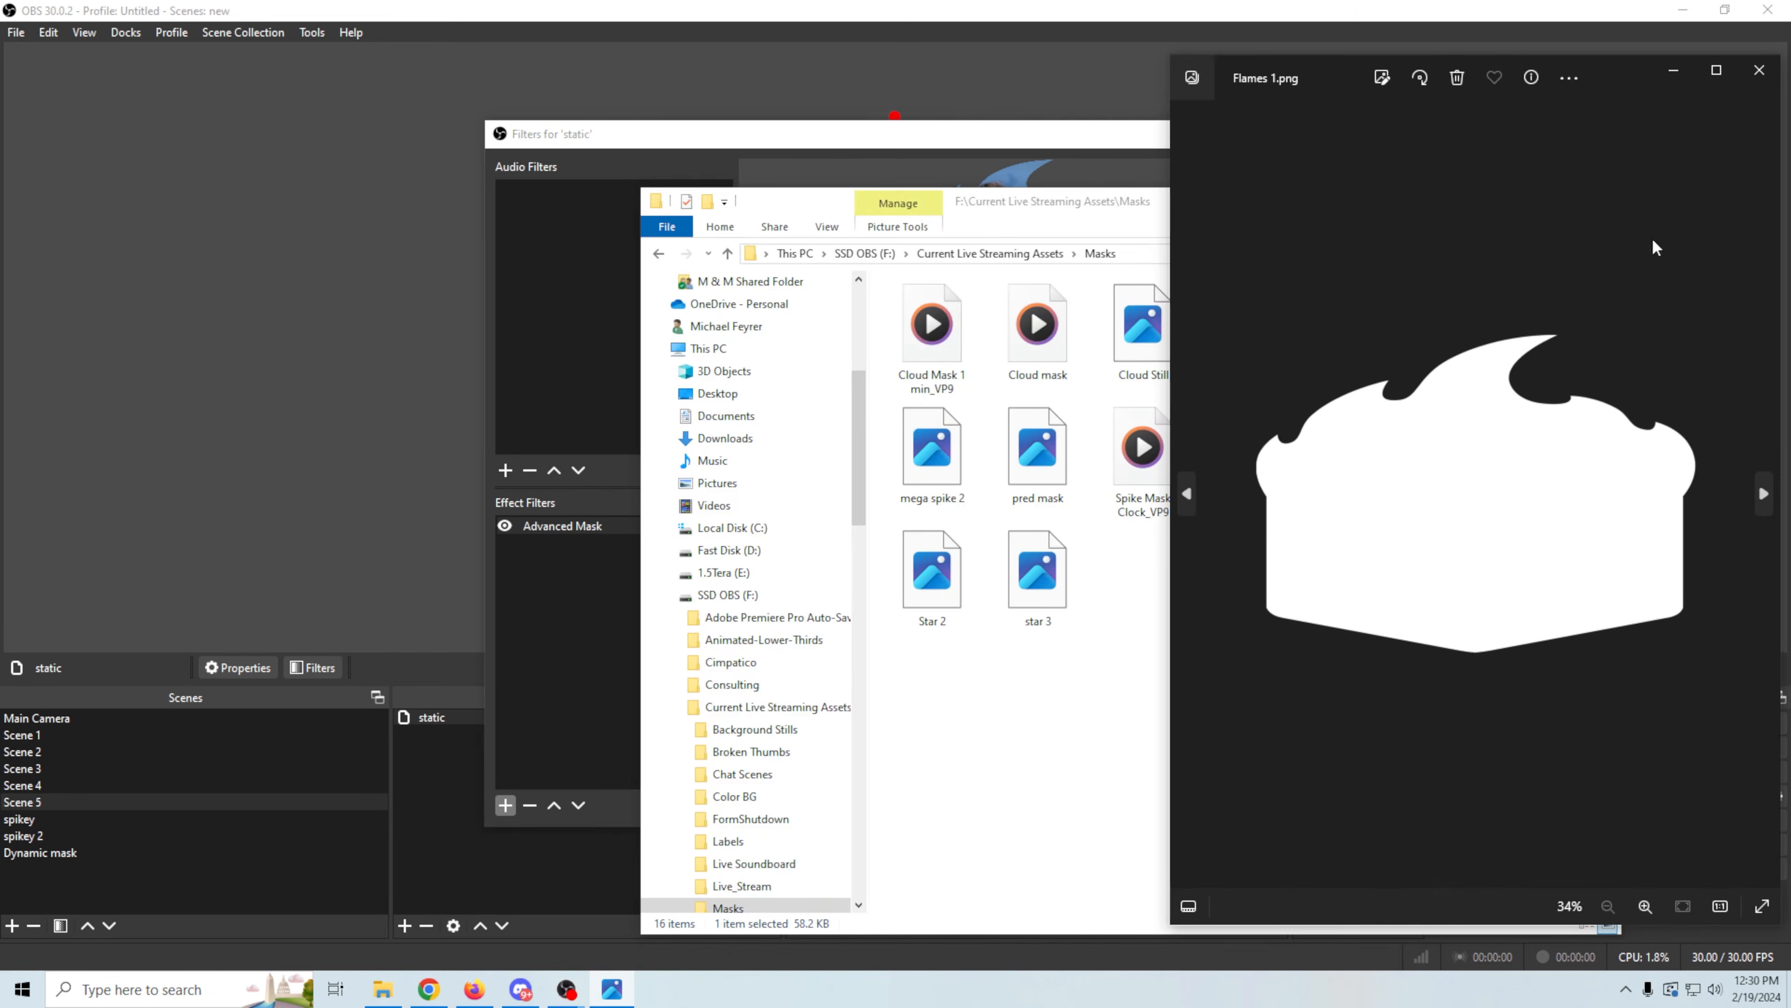
click(1759, 70)
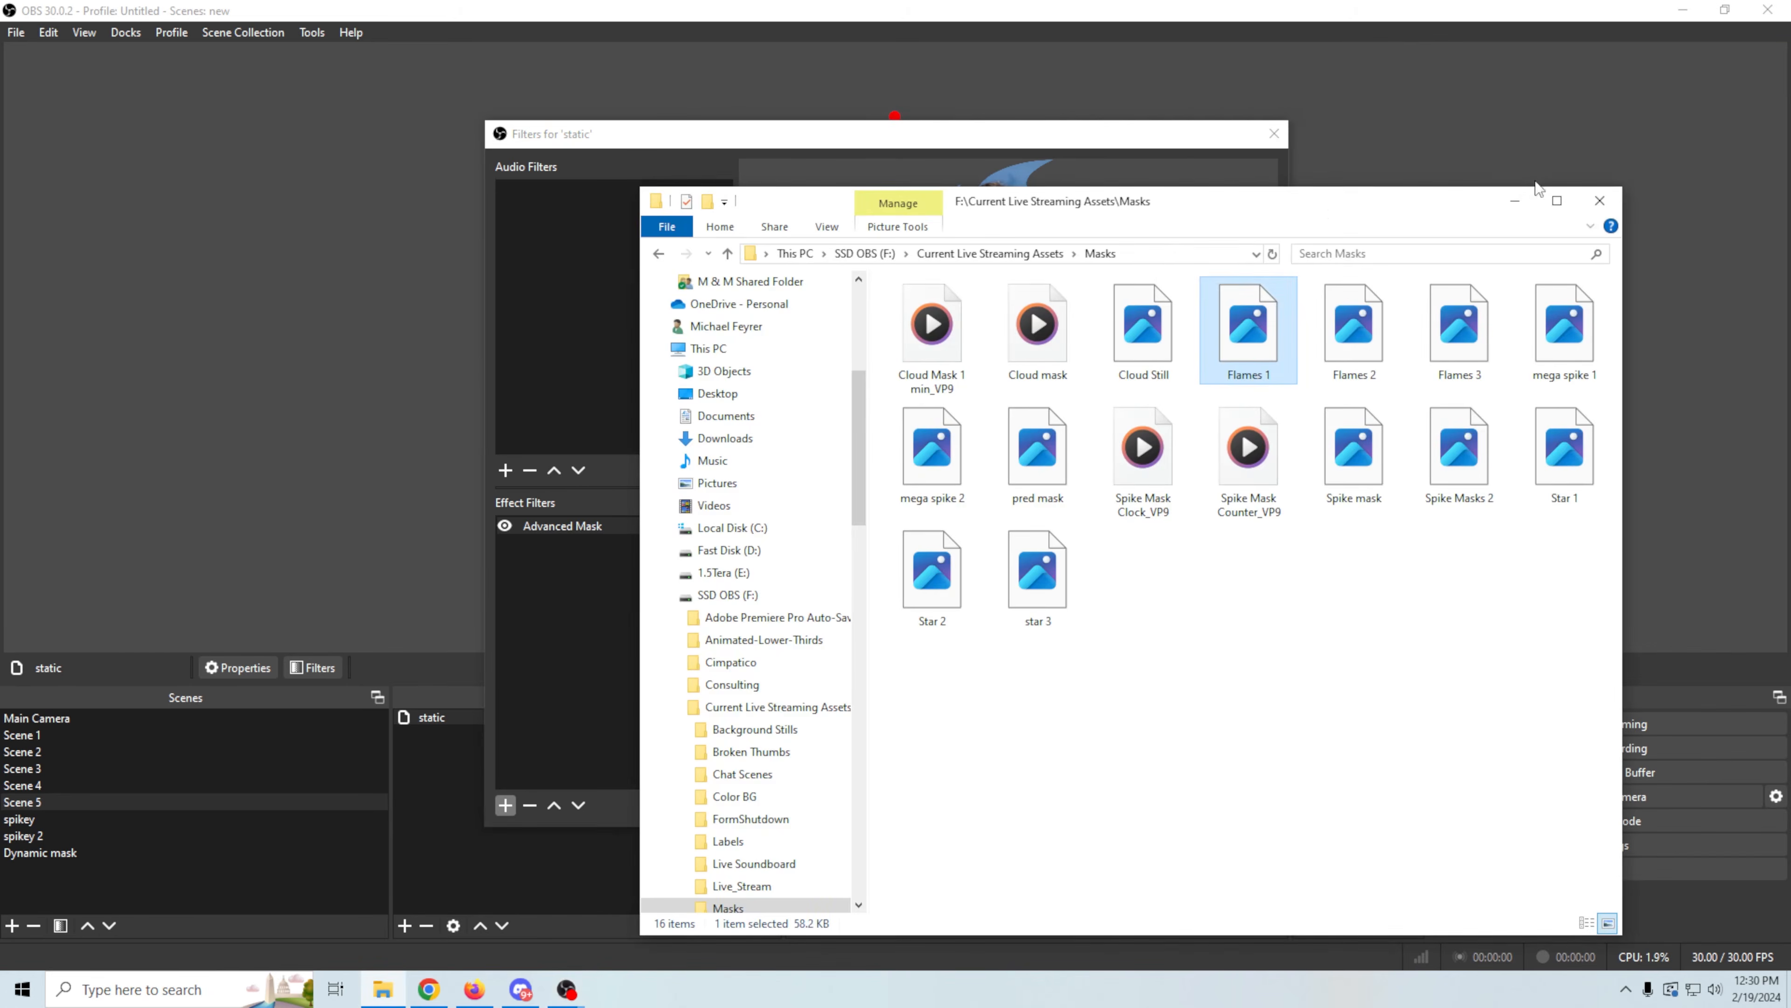
click(1515, 205)
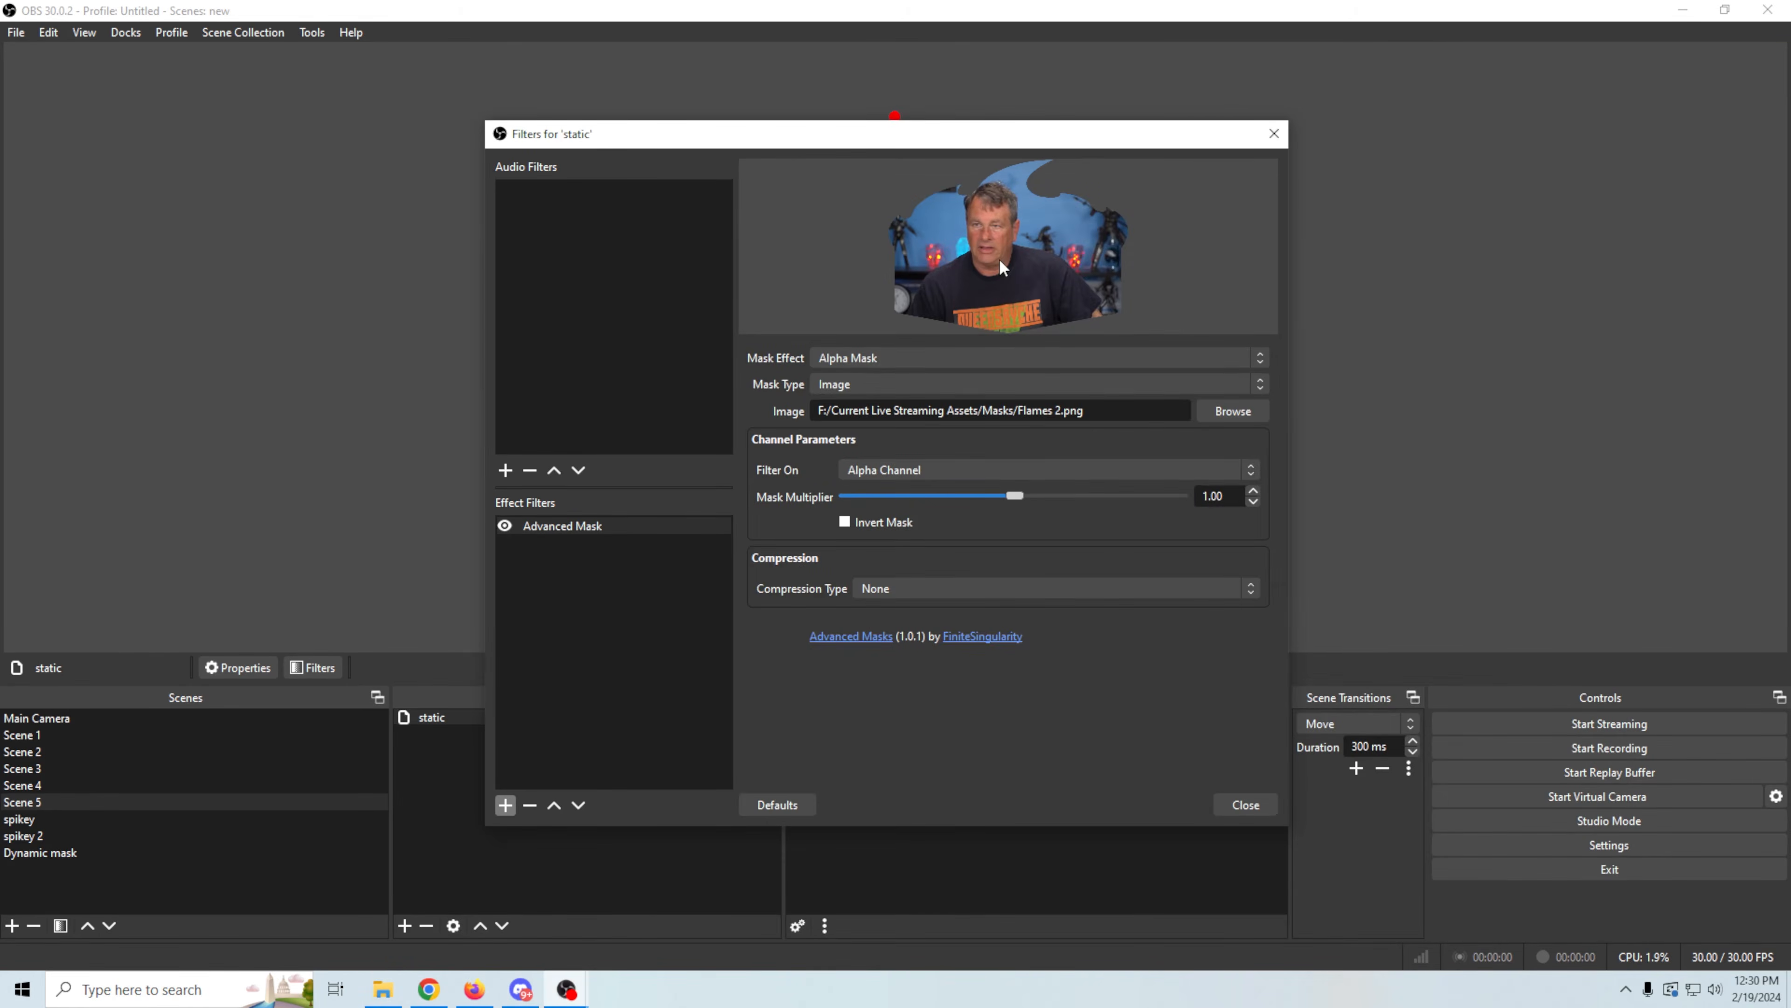
click(1246, 806)
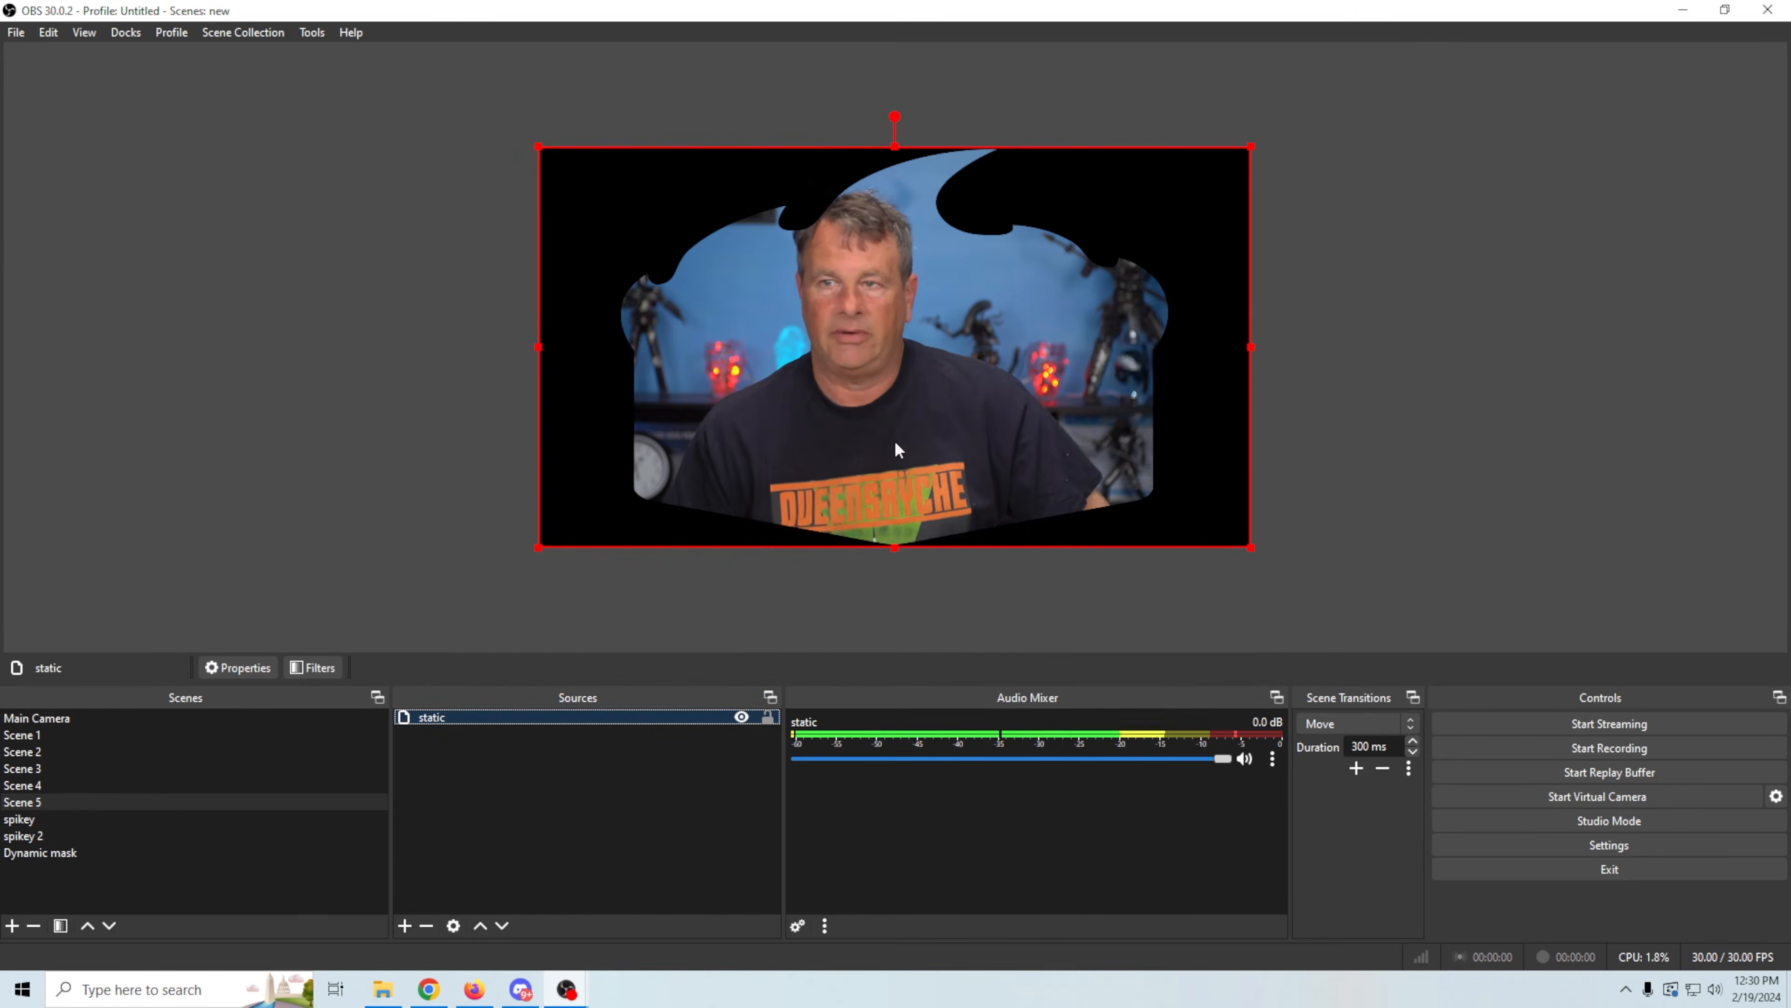
Step: Scale the static source down to a bit over half its size and place it near the canvas's lower-left corner
drag(1251, 147, 1156, 200)
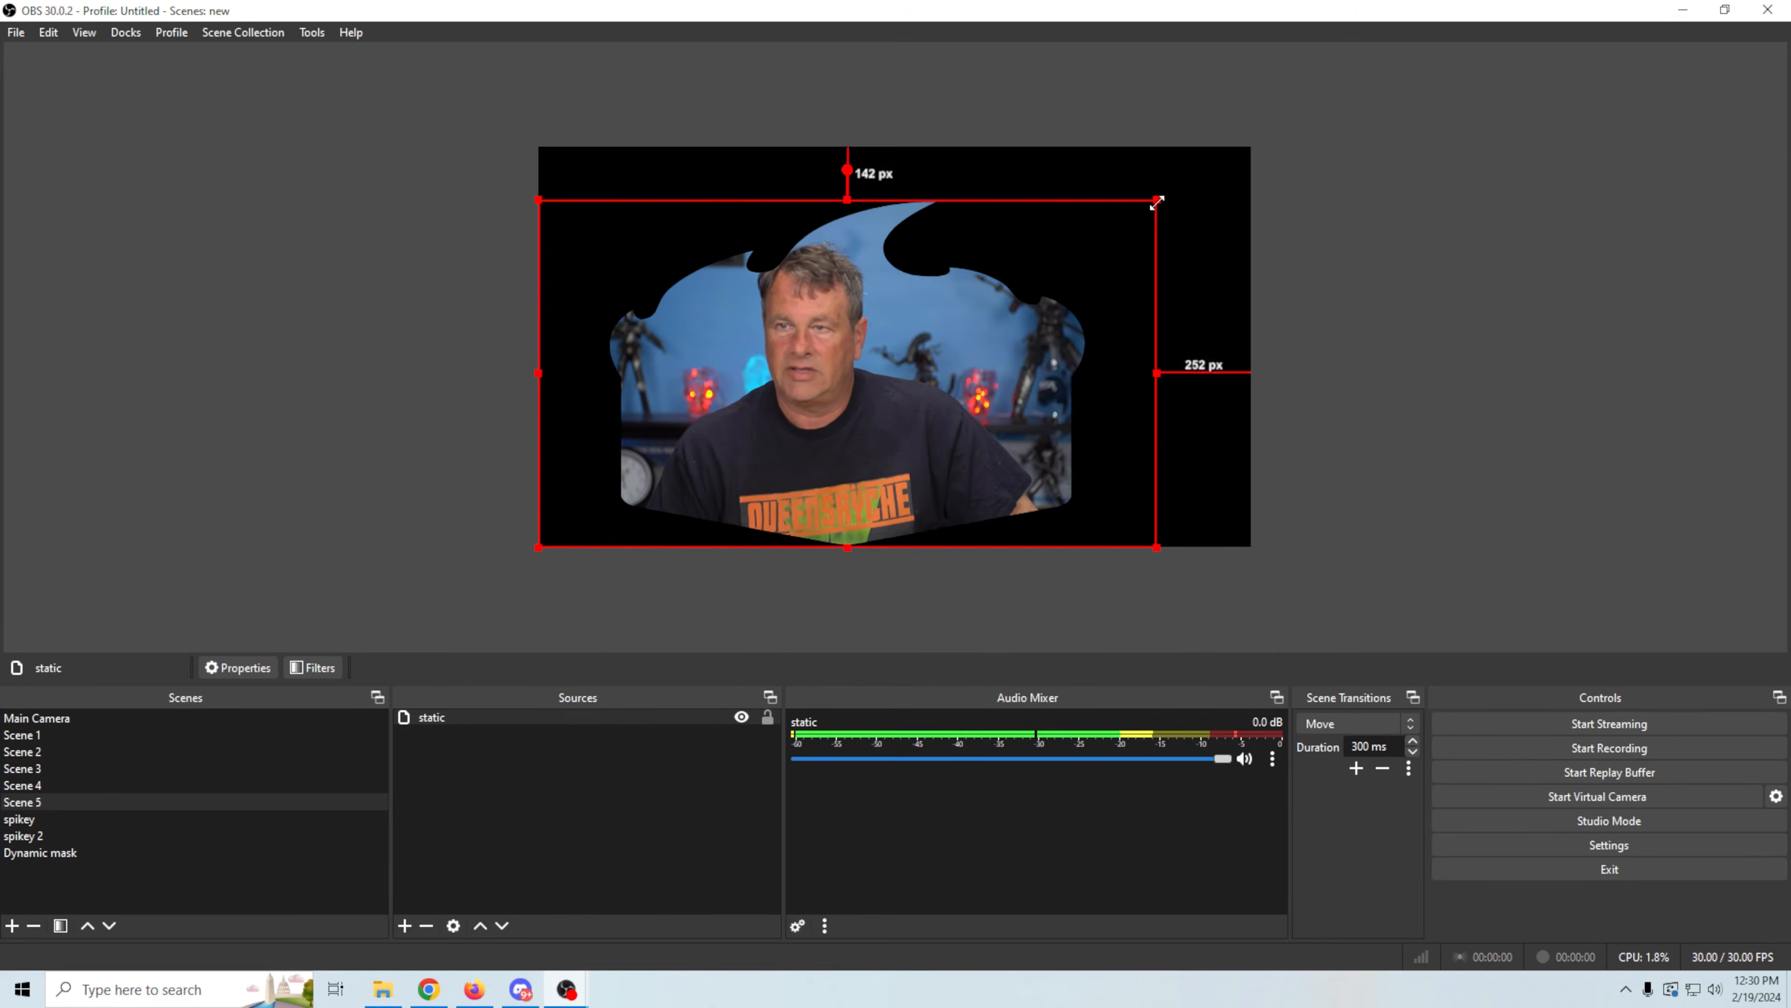
mouse_move(857, 399)
mouse_down()
mouse_move(919, 405)
mouse_move(804, 401)
mouse_move(829, 400)
mouse_up()
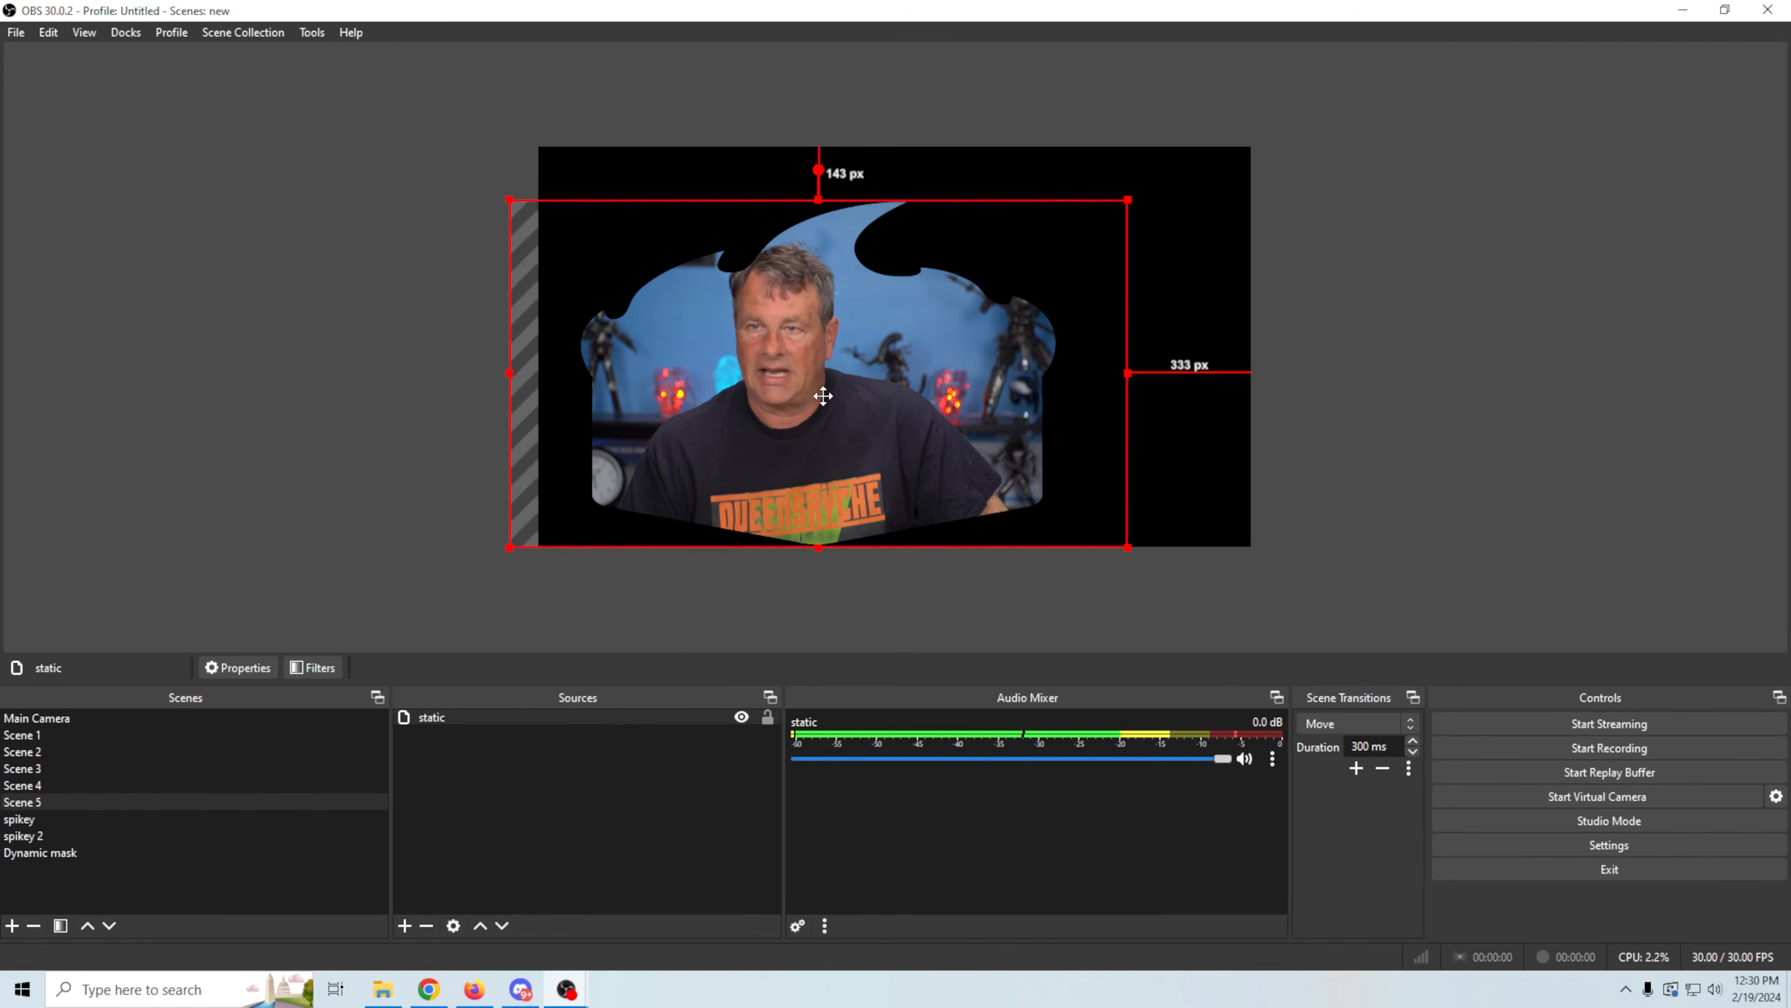
drag(1128, 199, 920, 321)
drag(781, 435, 800, 435)
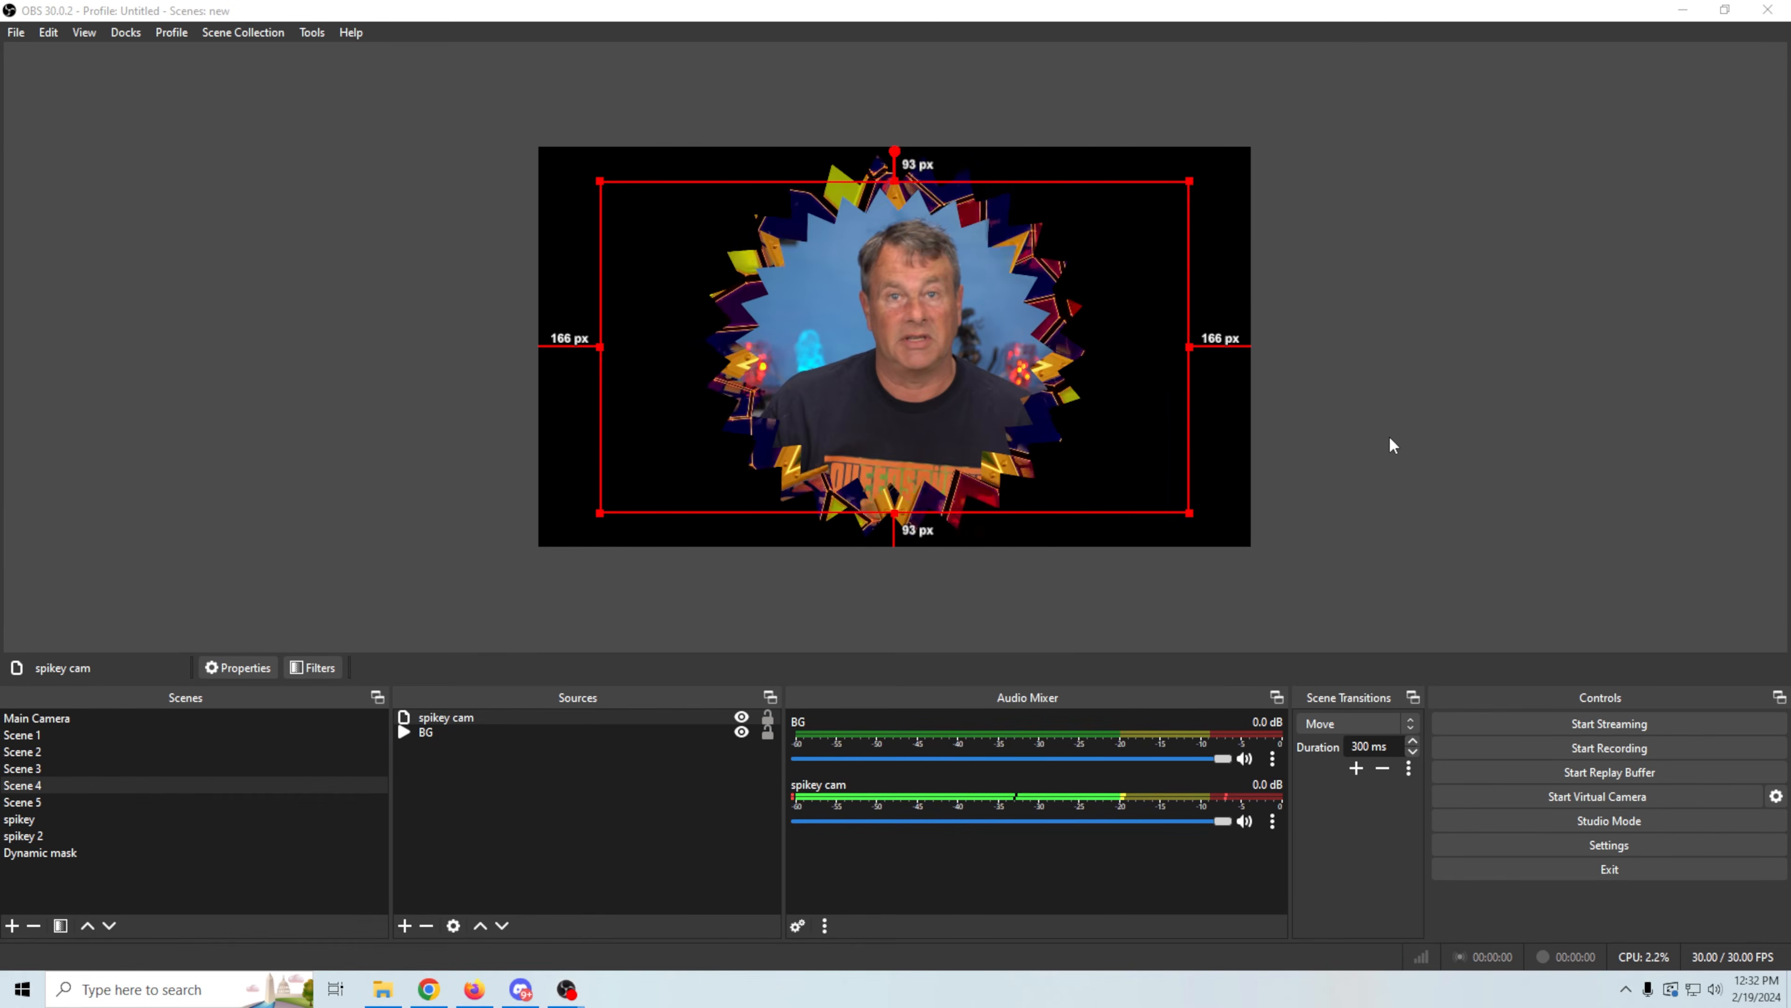
Step: Add a Shadow effect filter to the Mask Cam source in Scene 1, keeping the default filter name
click(74, 732)
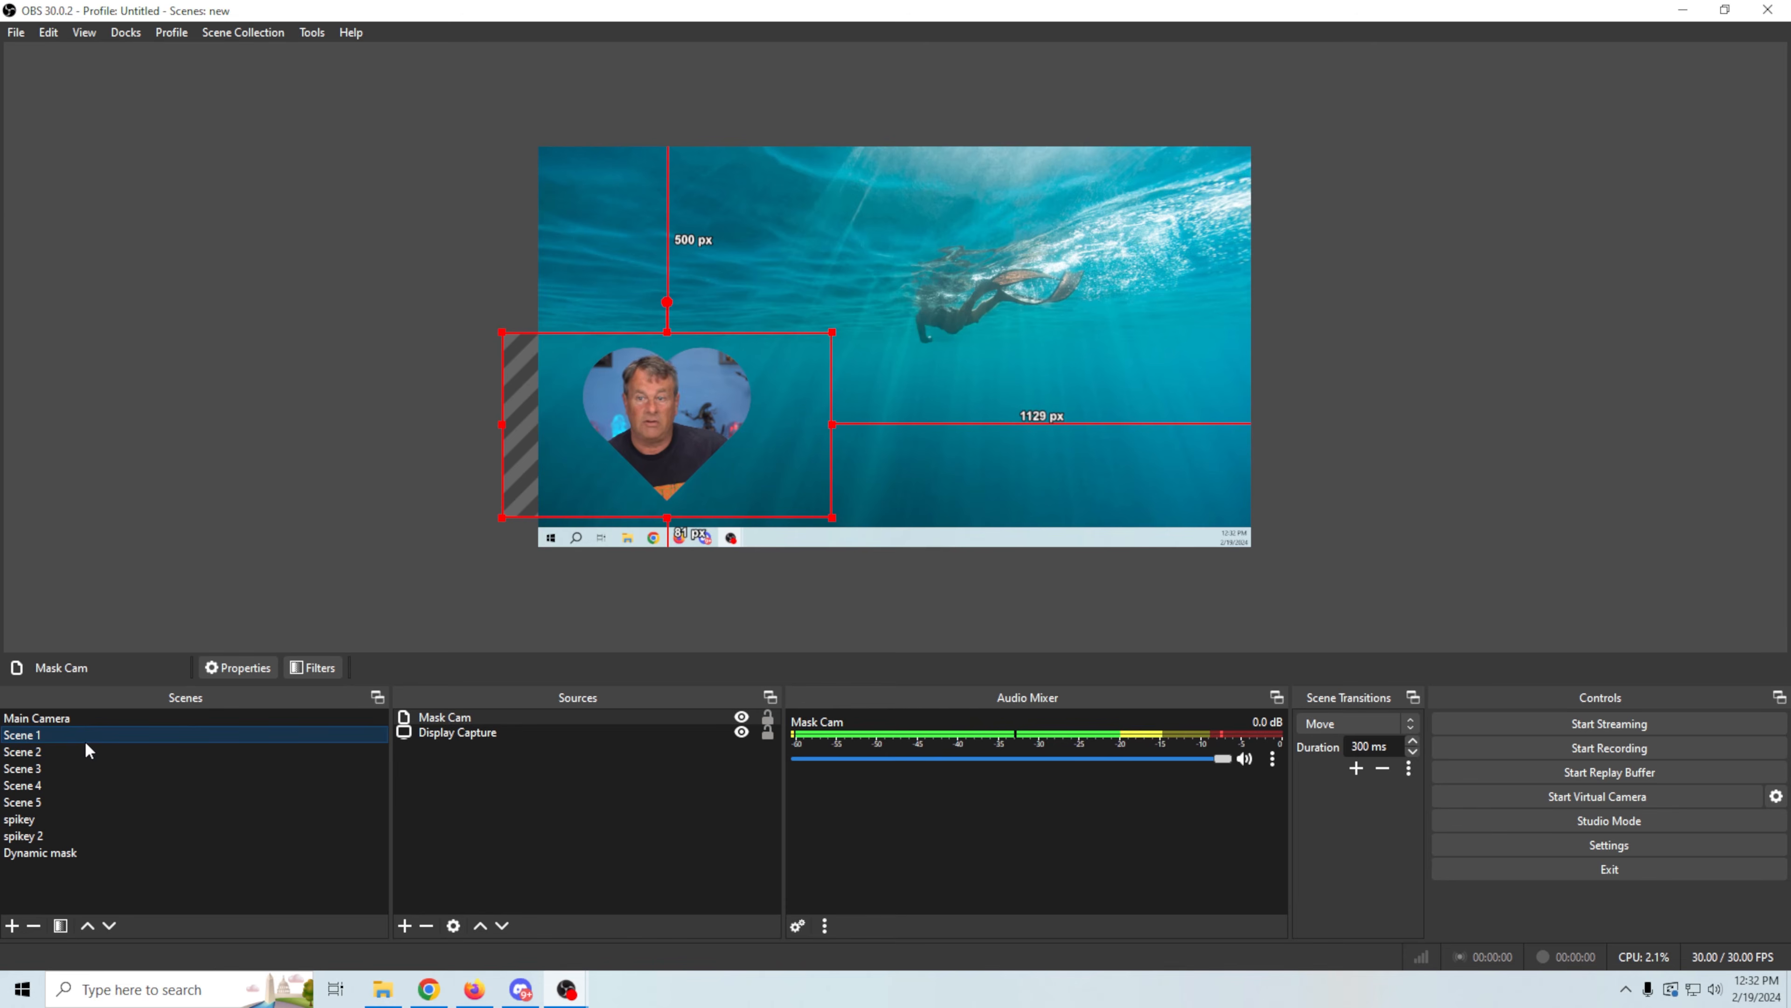
click(452, 718)
right_click(452, 718)
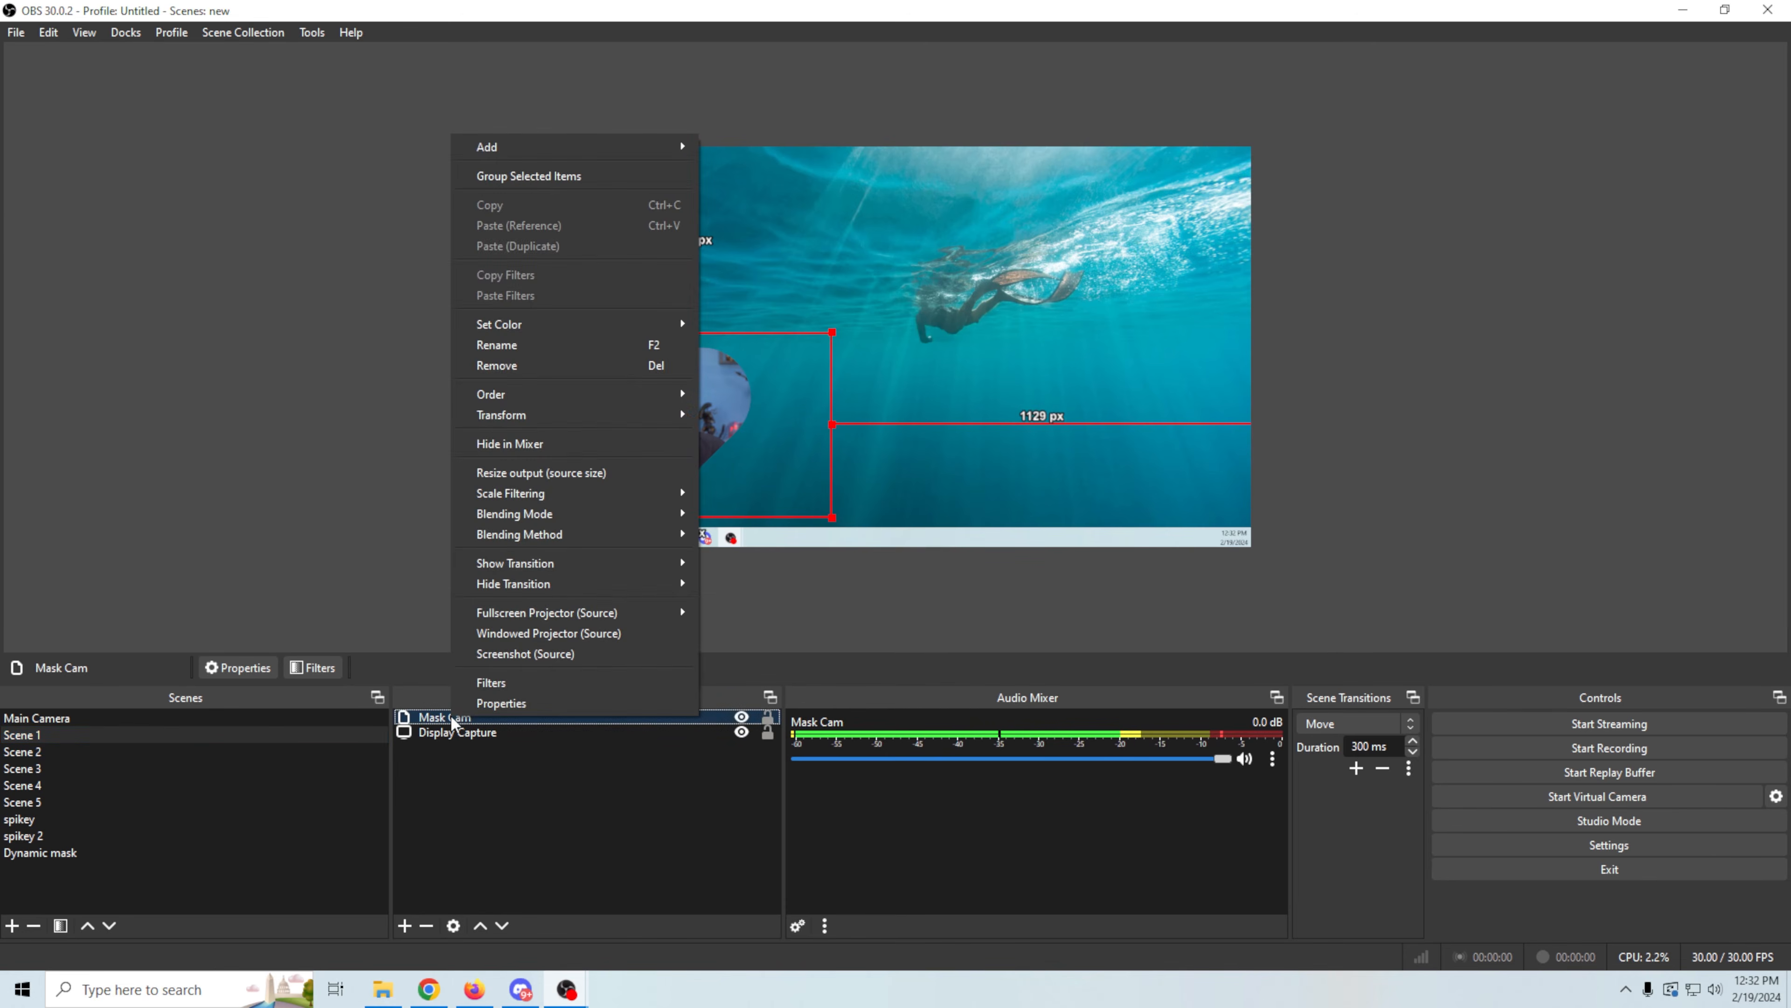
click(489, 680)
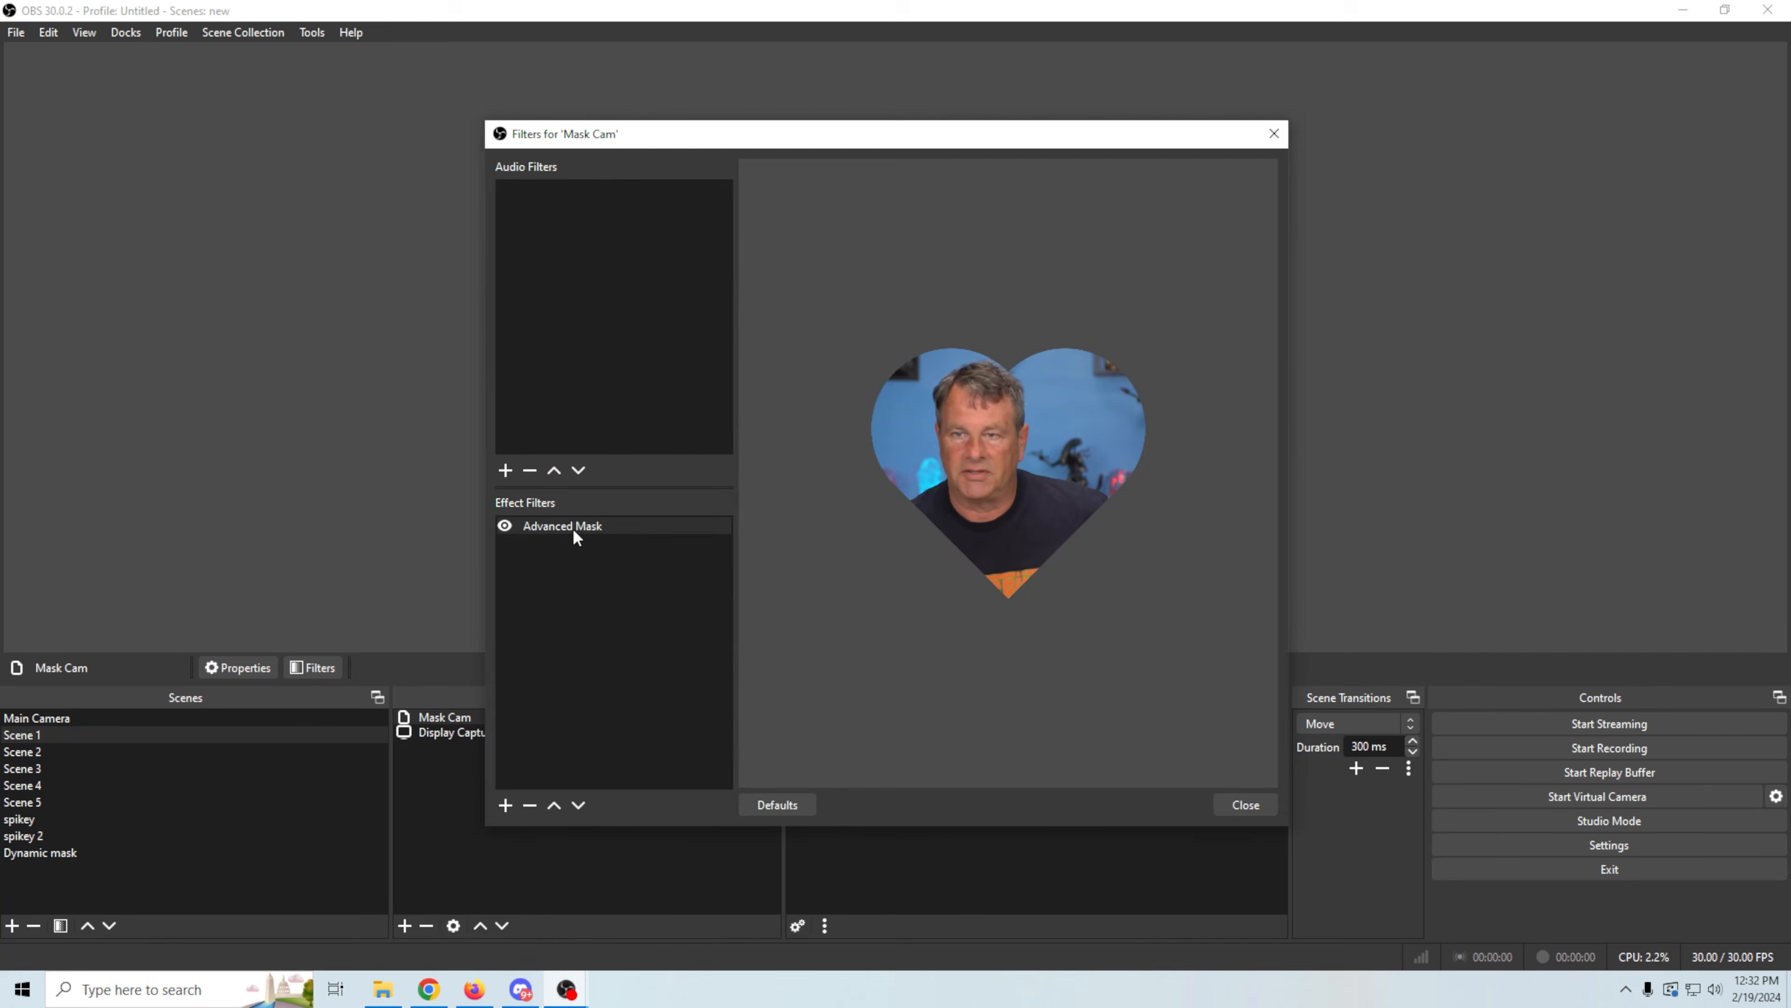
click(502, 804)
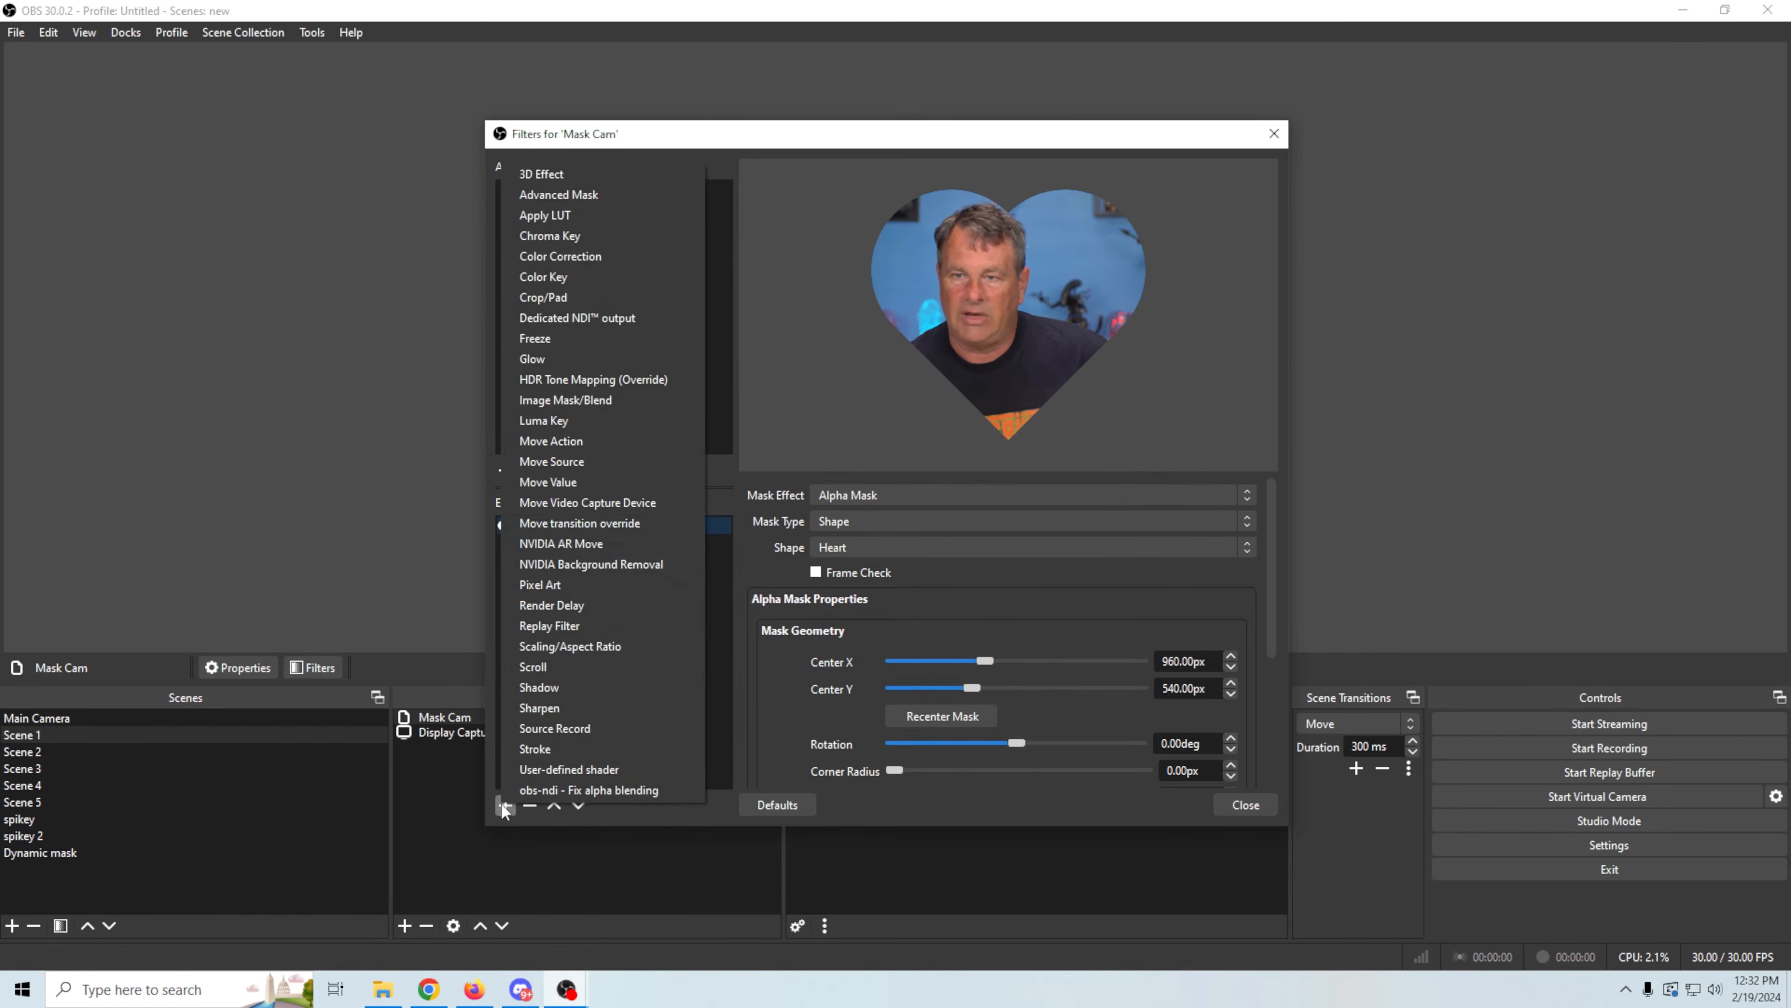
click(563, 691)
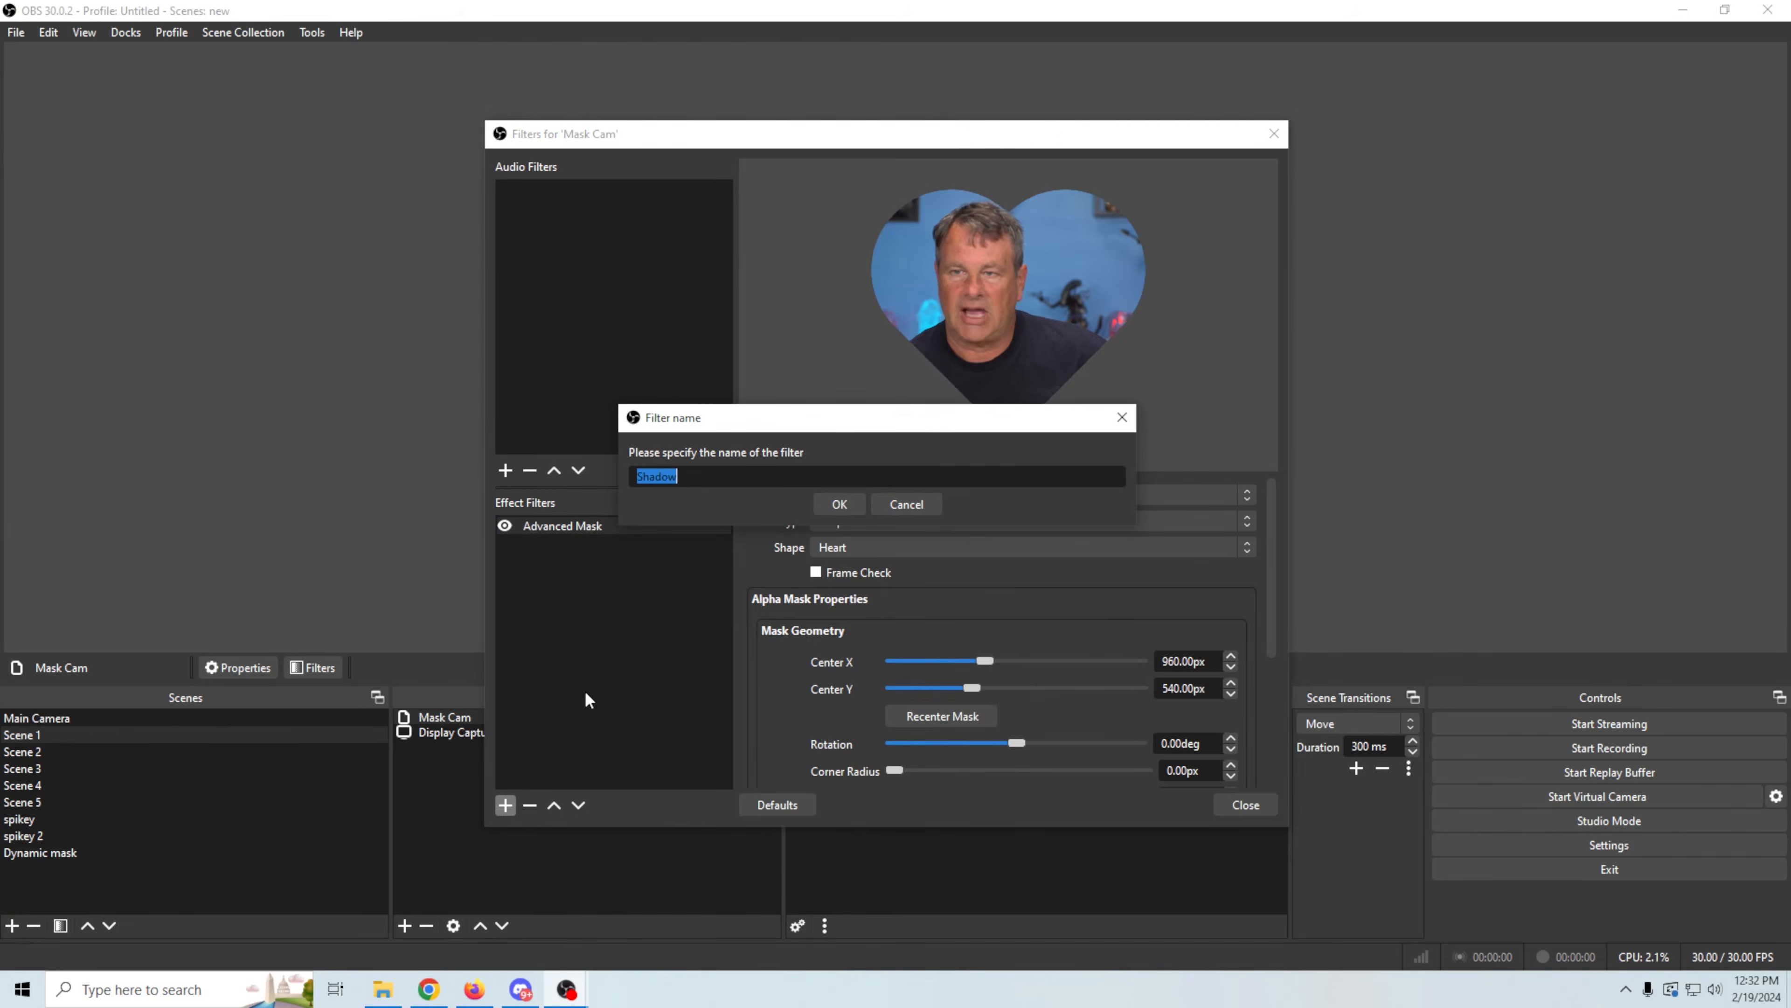
click(840, 506)
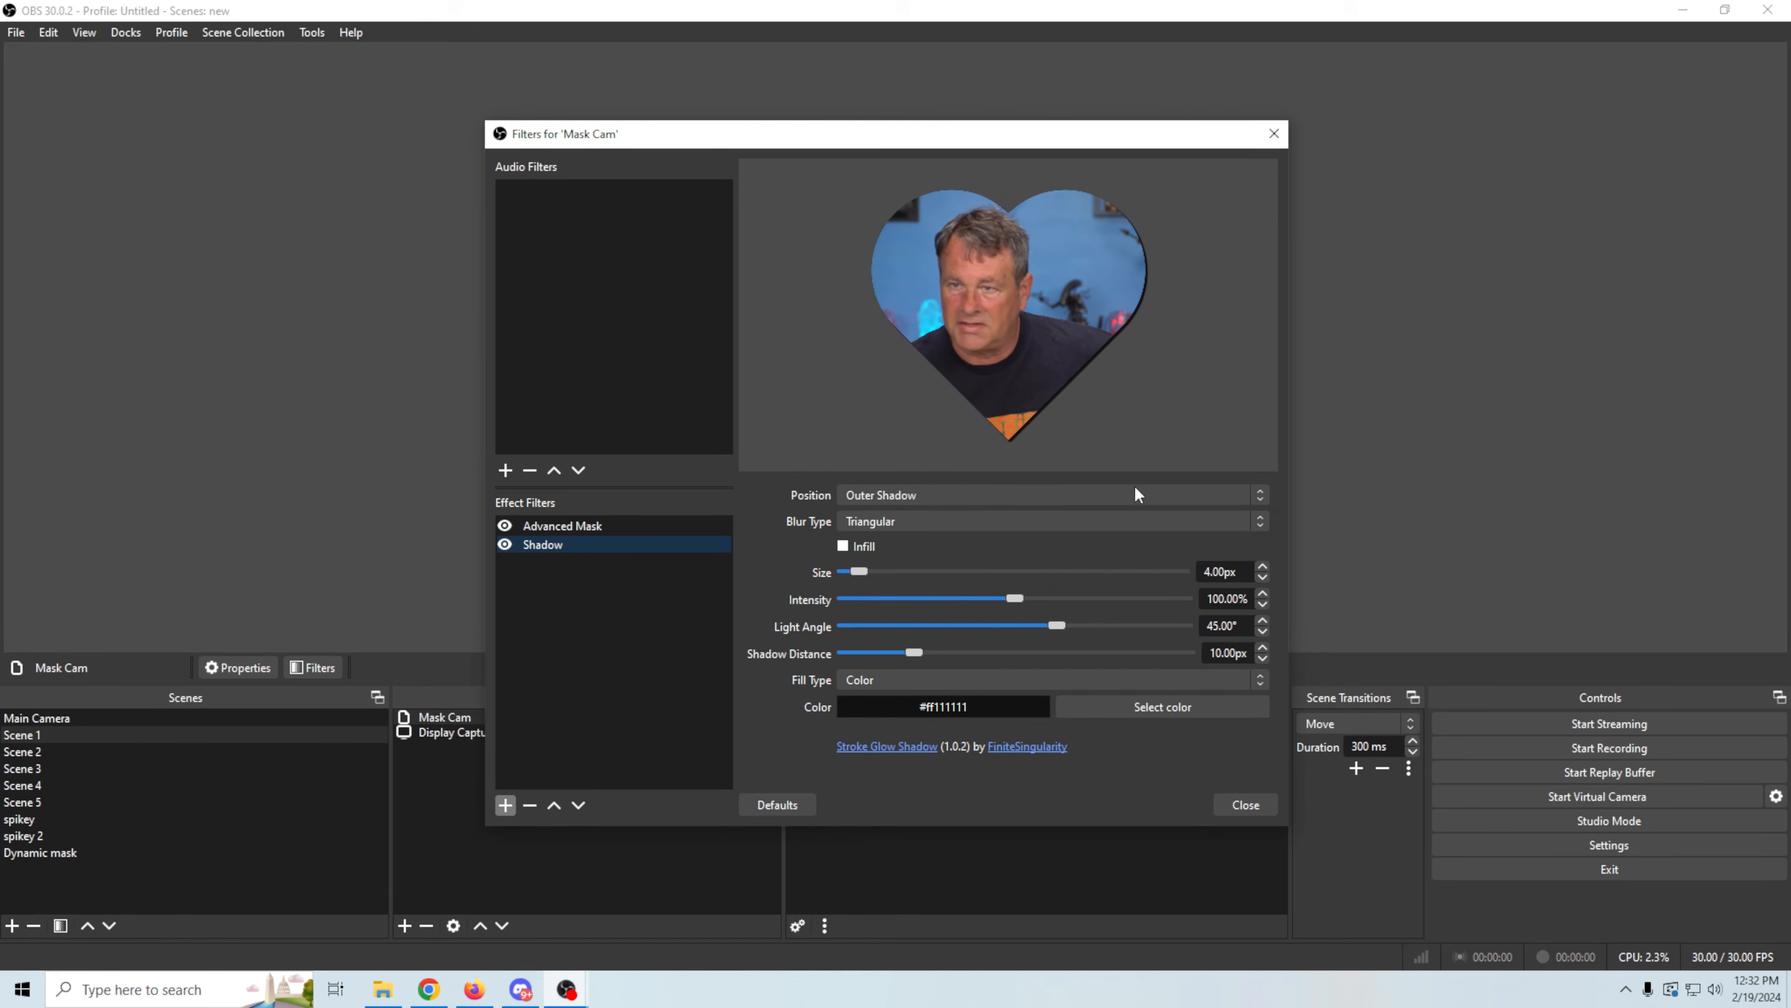
Step: Set the shadow's size to 53 px, intensity 40.9%, light angle 74.6° and distance 38 px, and move Mask Cam near the canvas's upper-left corner
drag(1018, 594, 1093, 605)
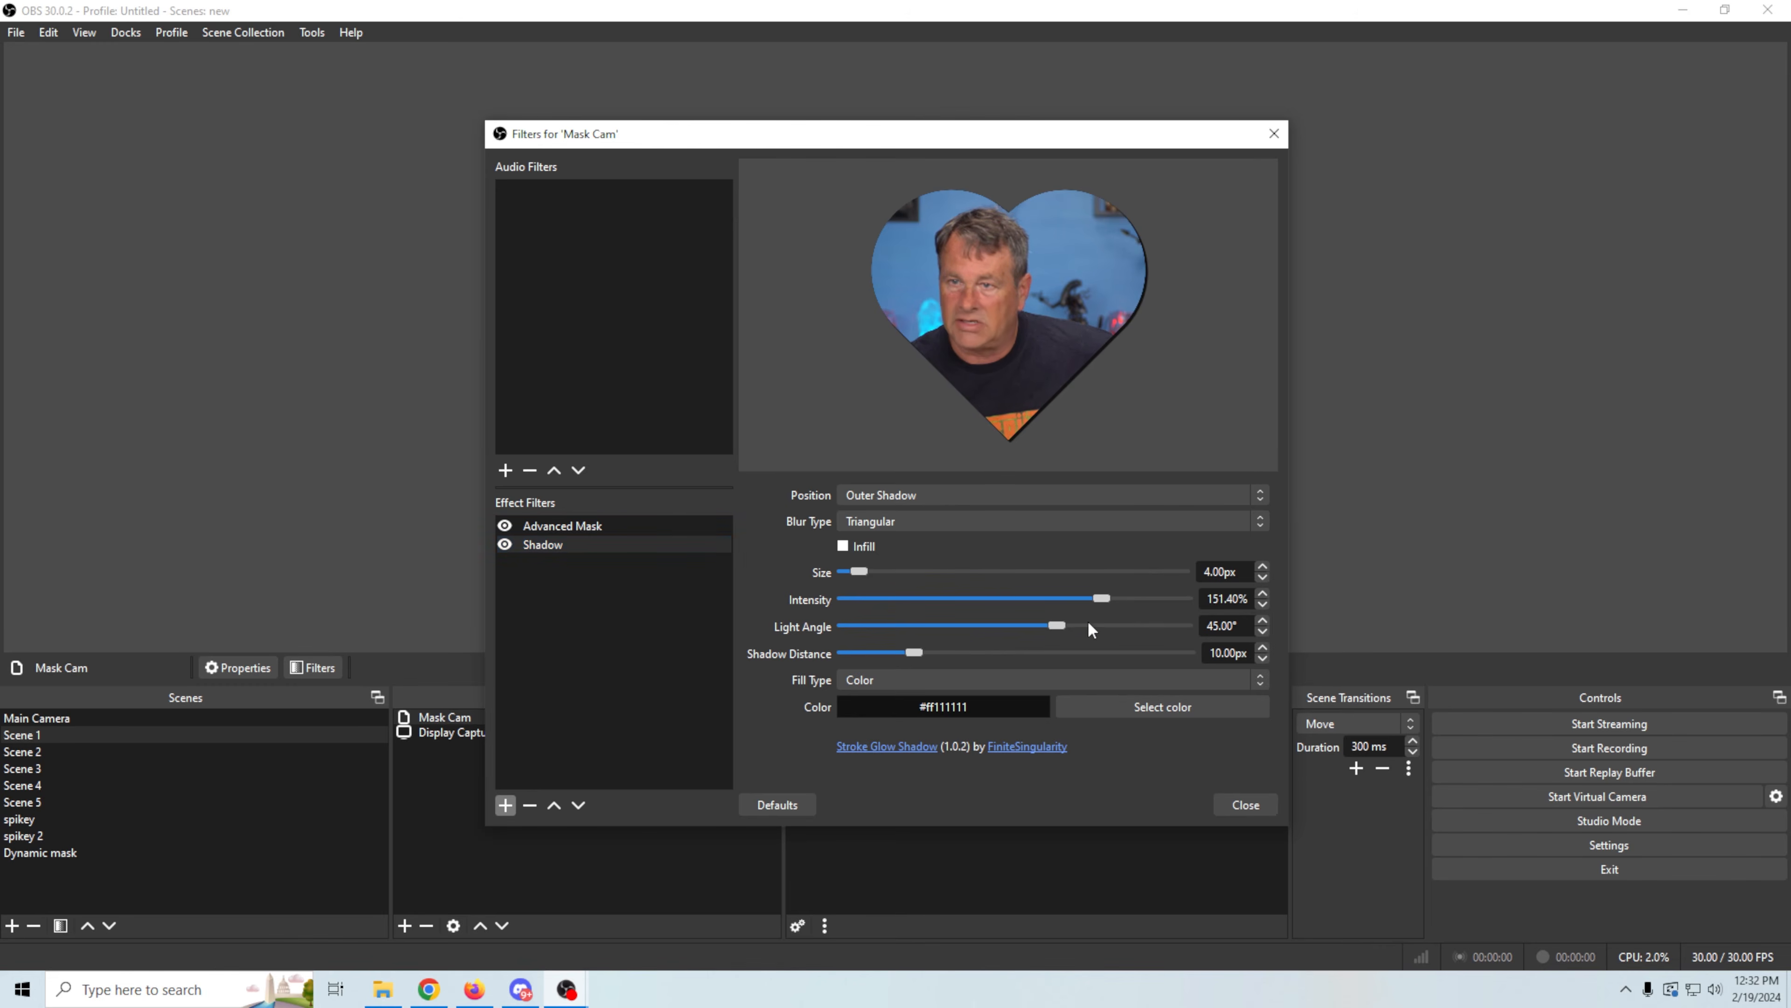
mouse_move(1054, 624)
mouse_down()
mouse_move(967, 619)
mouse_move(1044, 633)
mouse_up()
drag(908, 653, 1097, 664)
drag(1099, 599, 1024, 585)
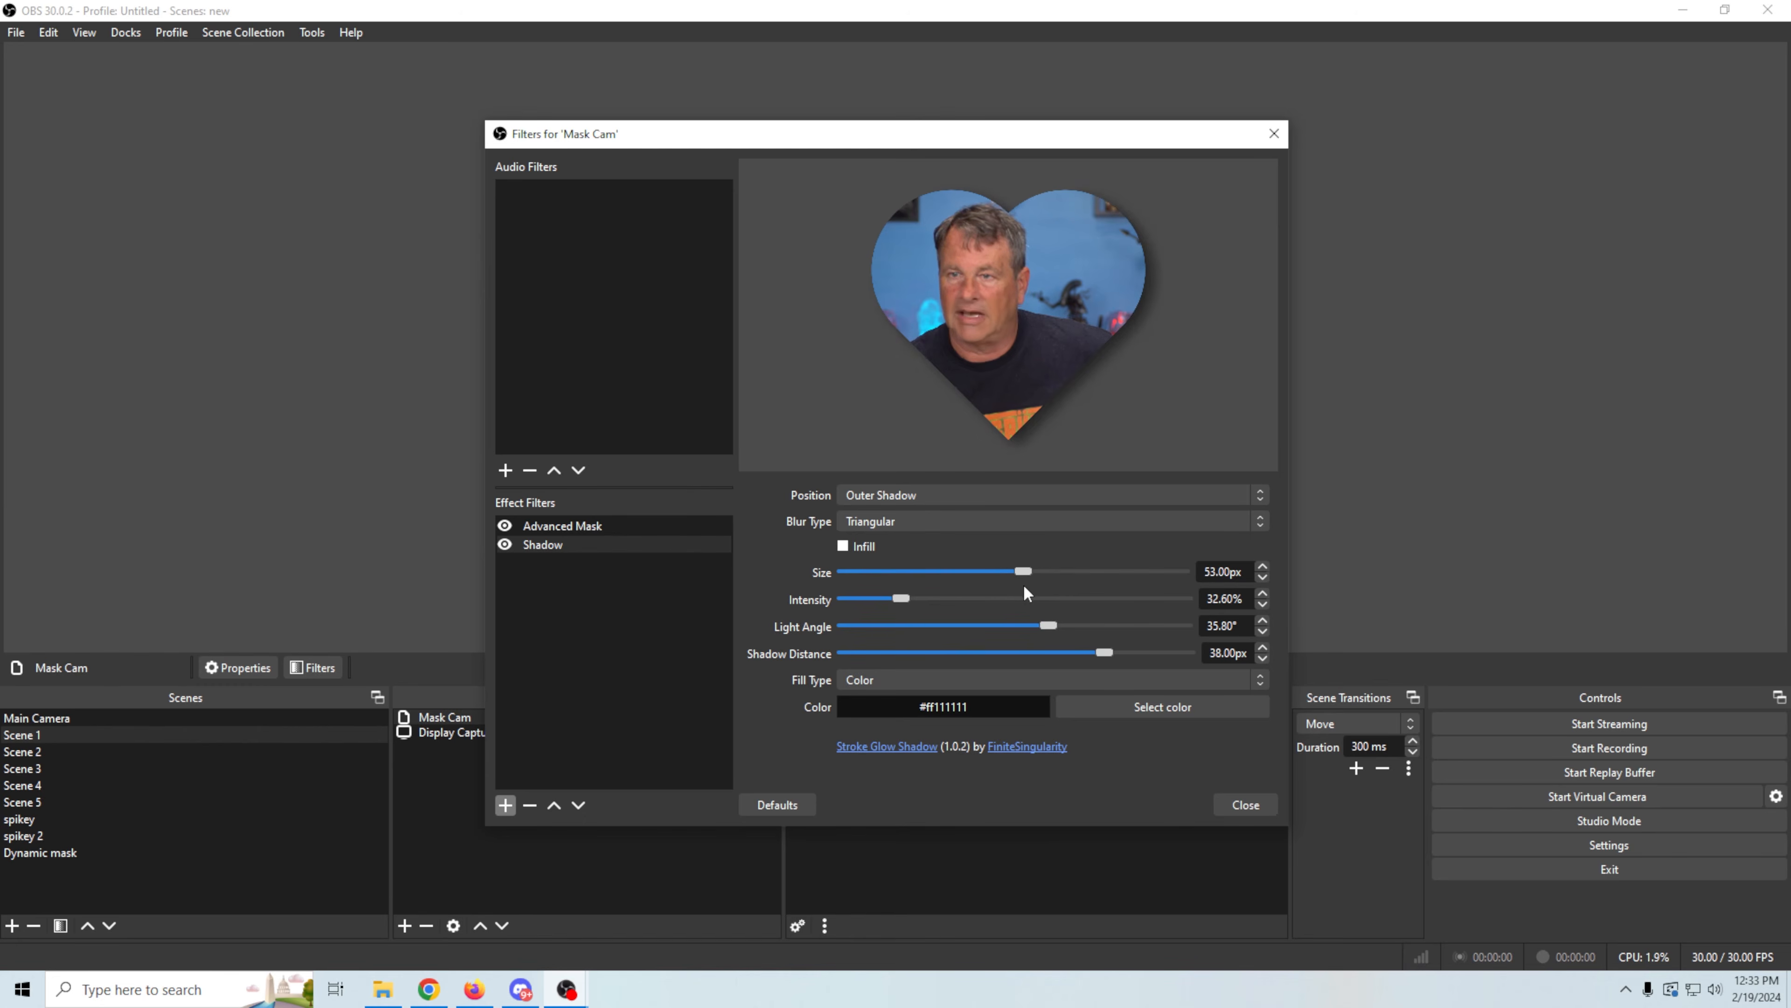
mouse_move(900, 601)
mouse_down()
mouse_move(928, 602)
mouse_move(913, 602)
mouse_up()
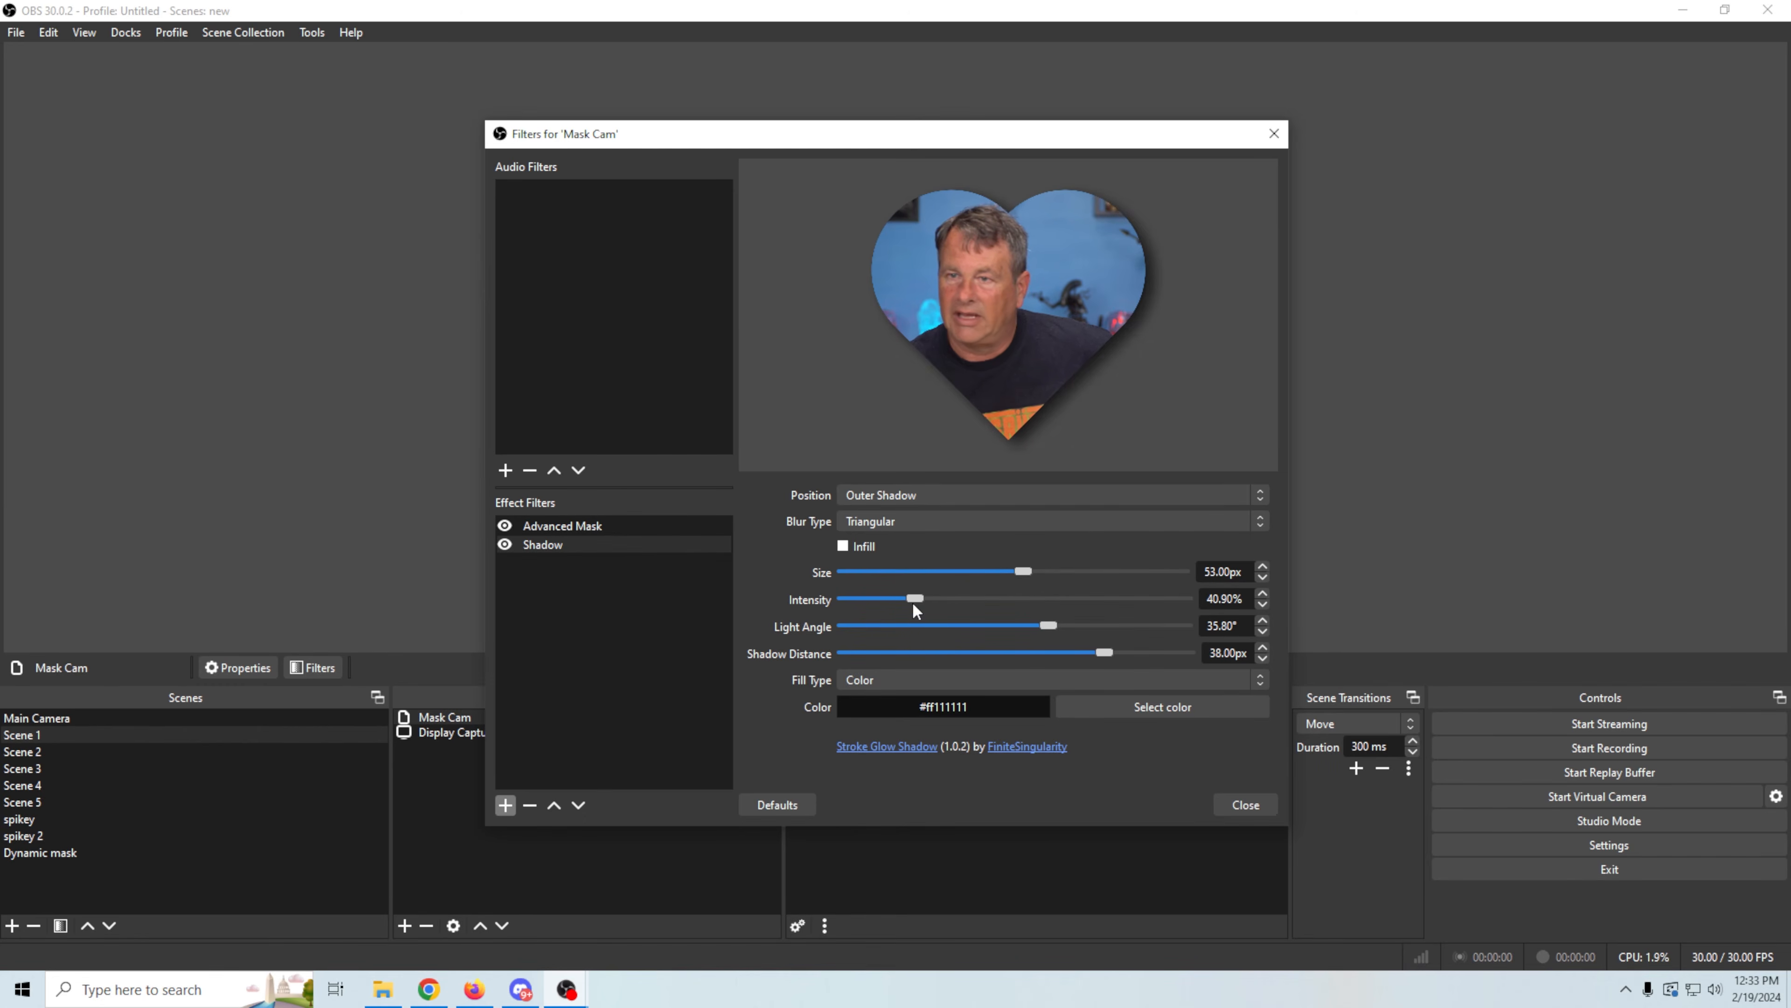
drag(1043, 624, 1088, 649)
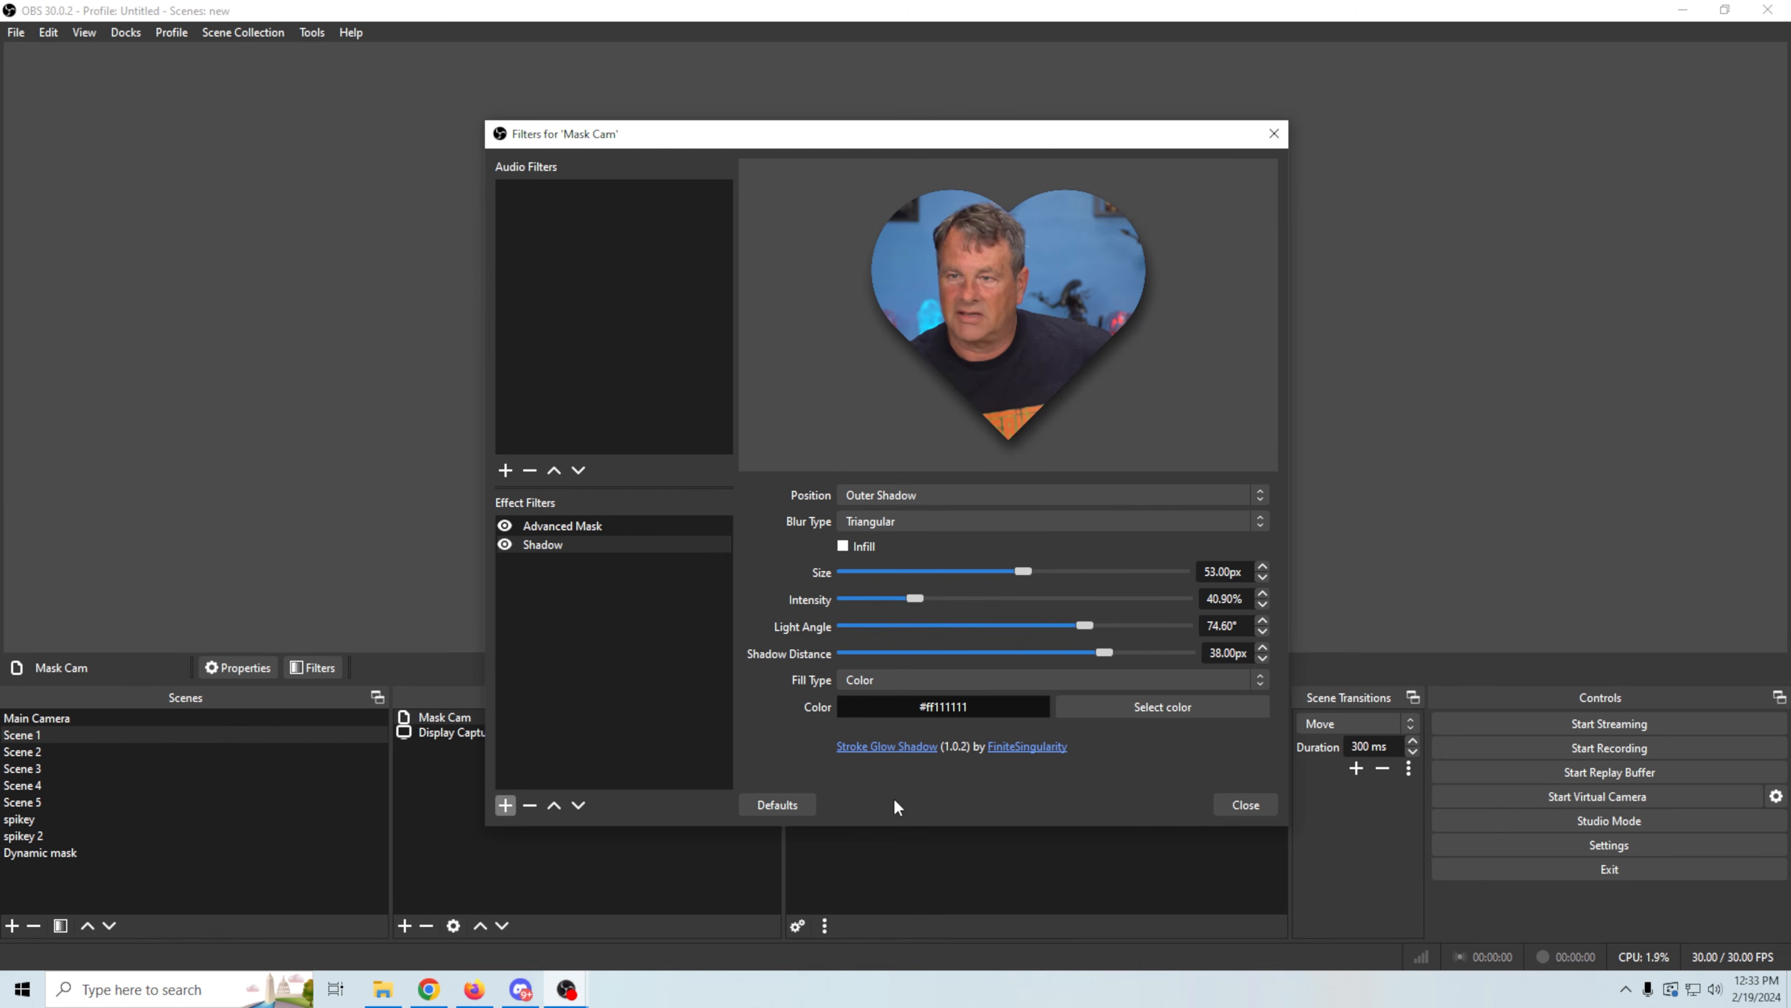
click(1244, 804)
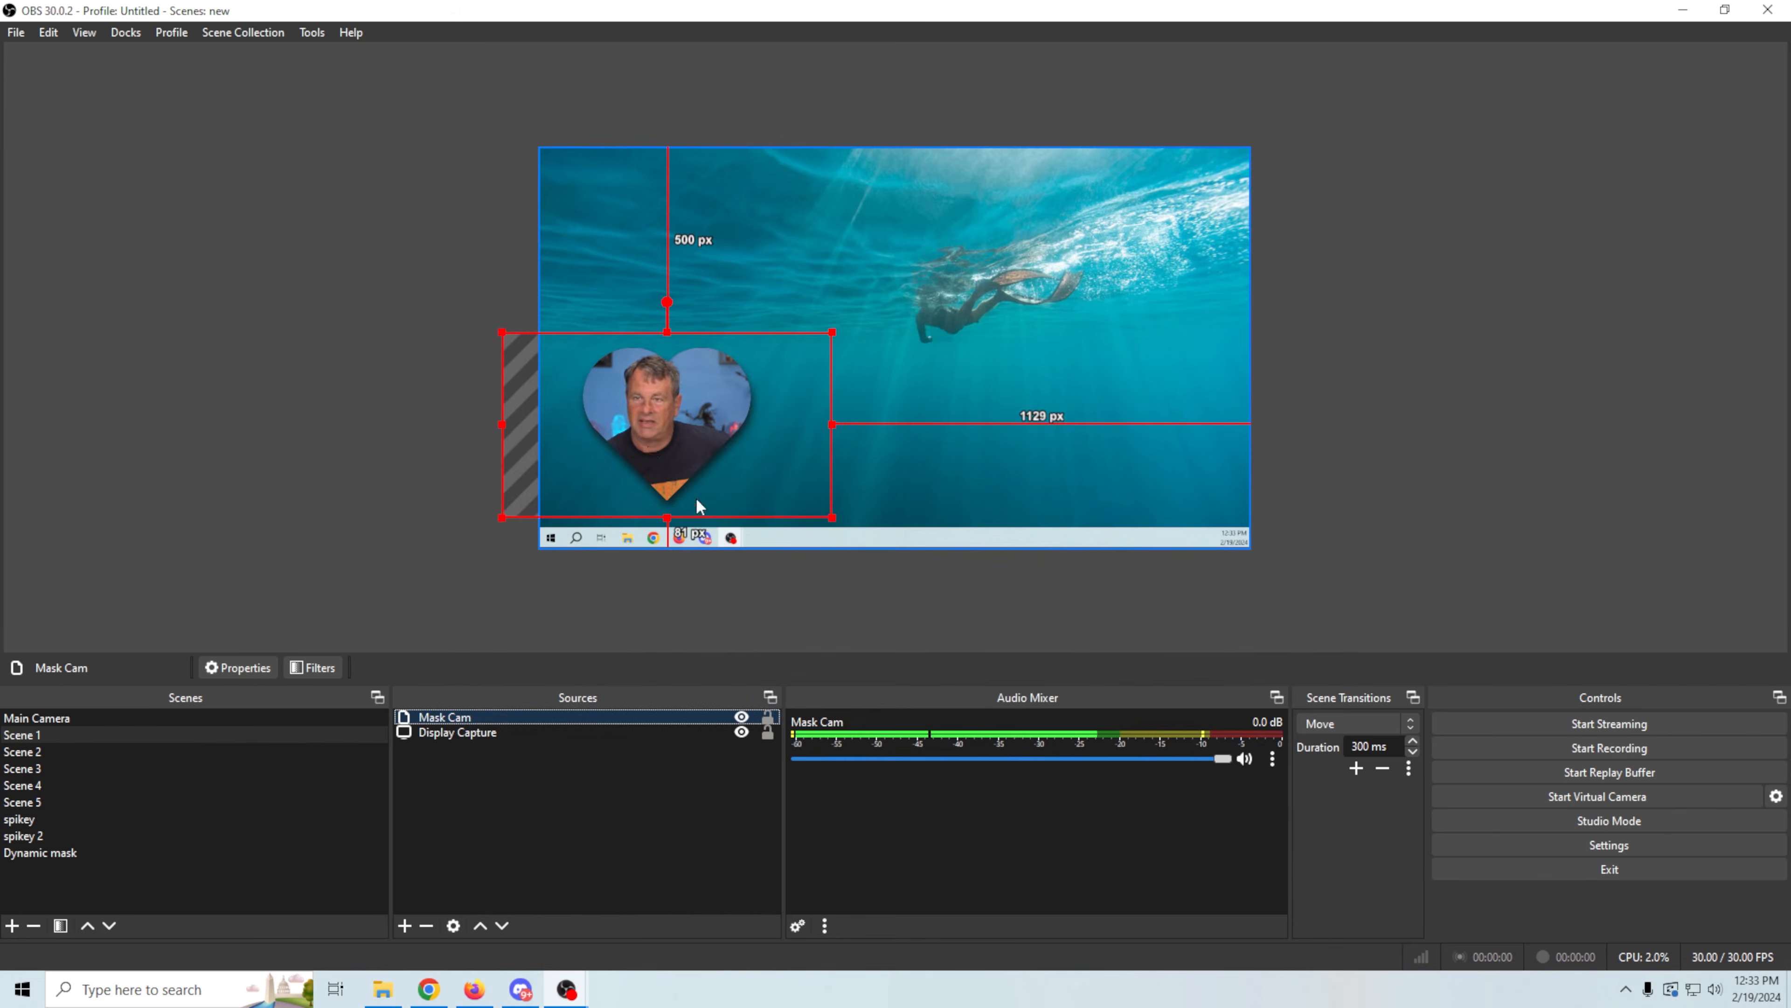
drag(728, 304, 703, 246)
Step: Add a Stroke effect filter to the mask cam 2 source in Scene 2, keeping the default filter name
click(77, 751)
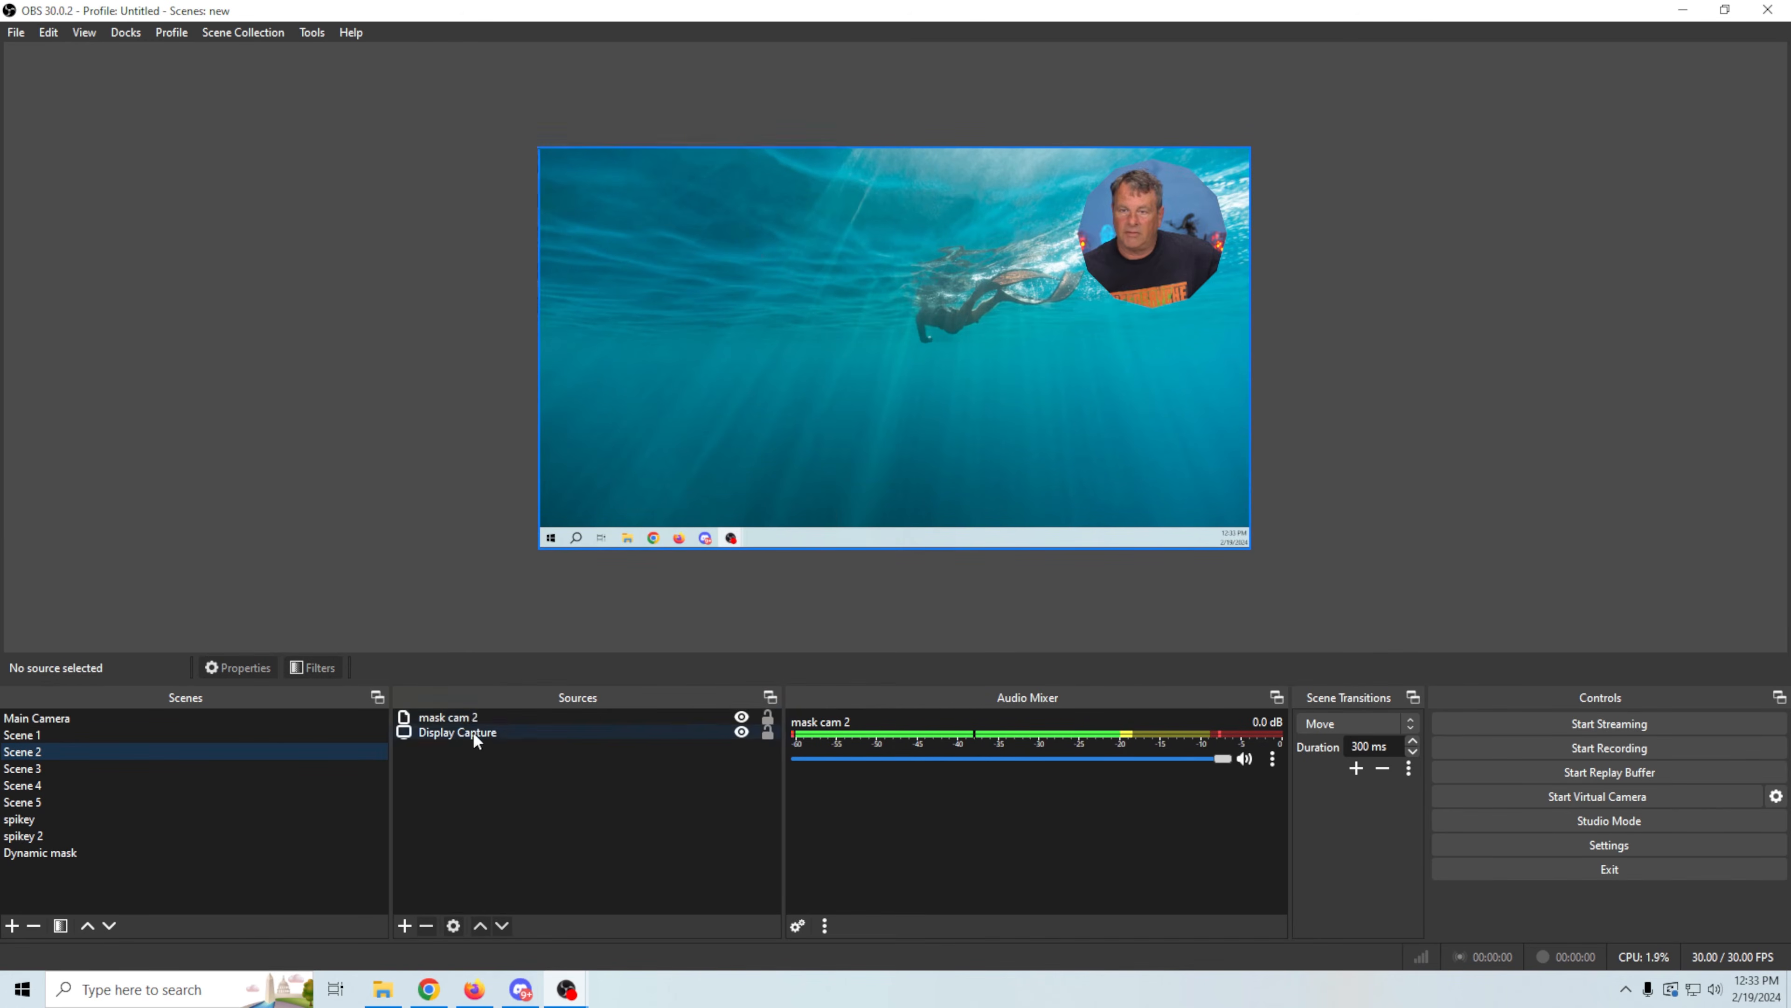
right_click(443, 718)
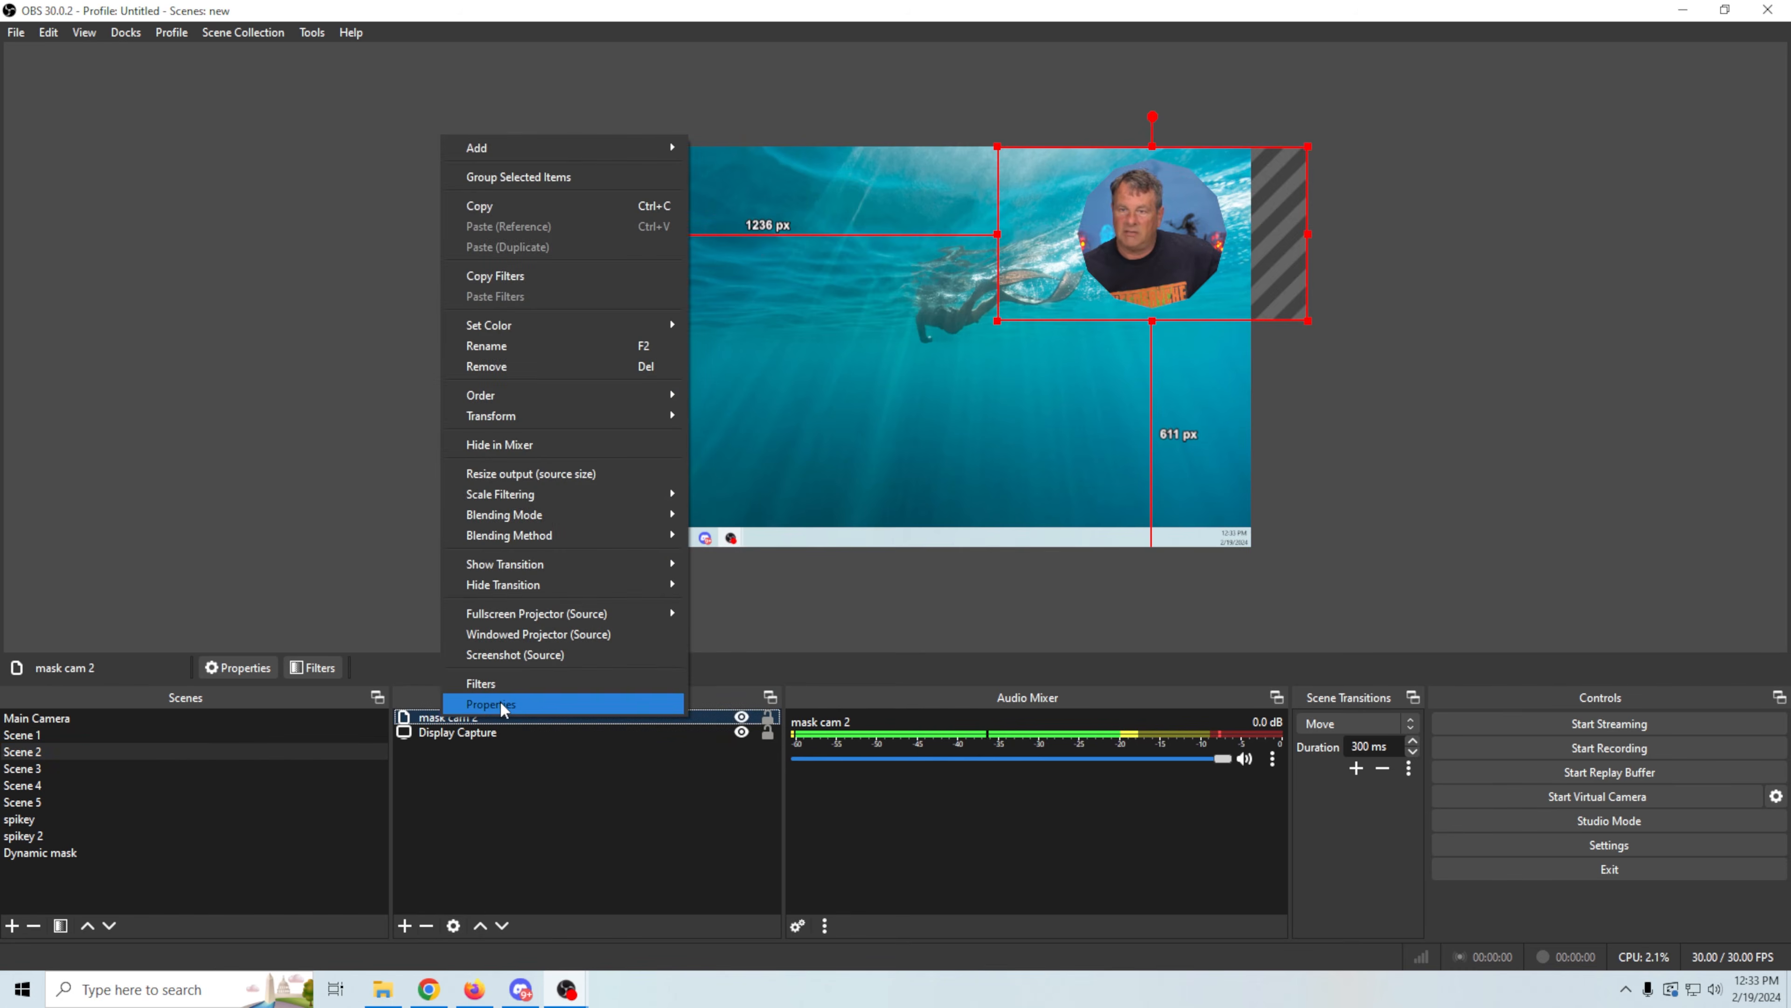
click(502, 682)
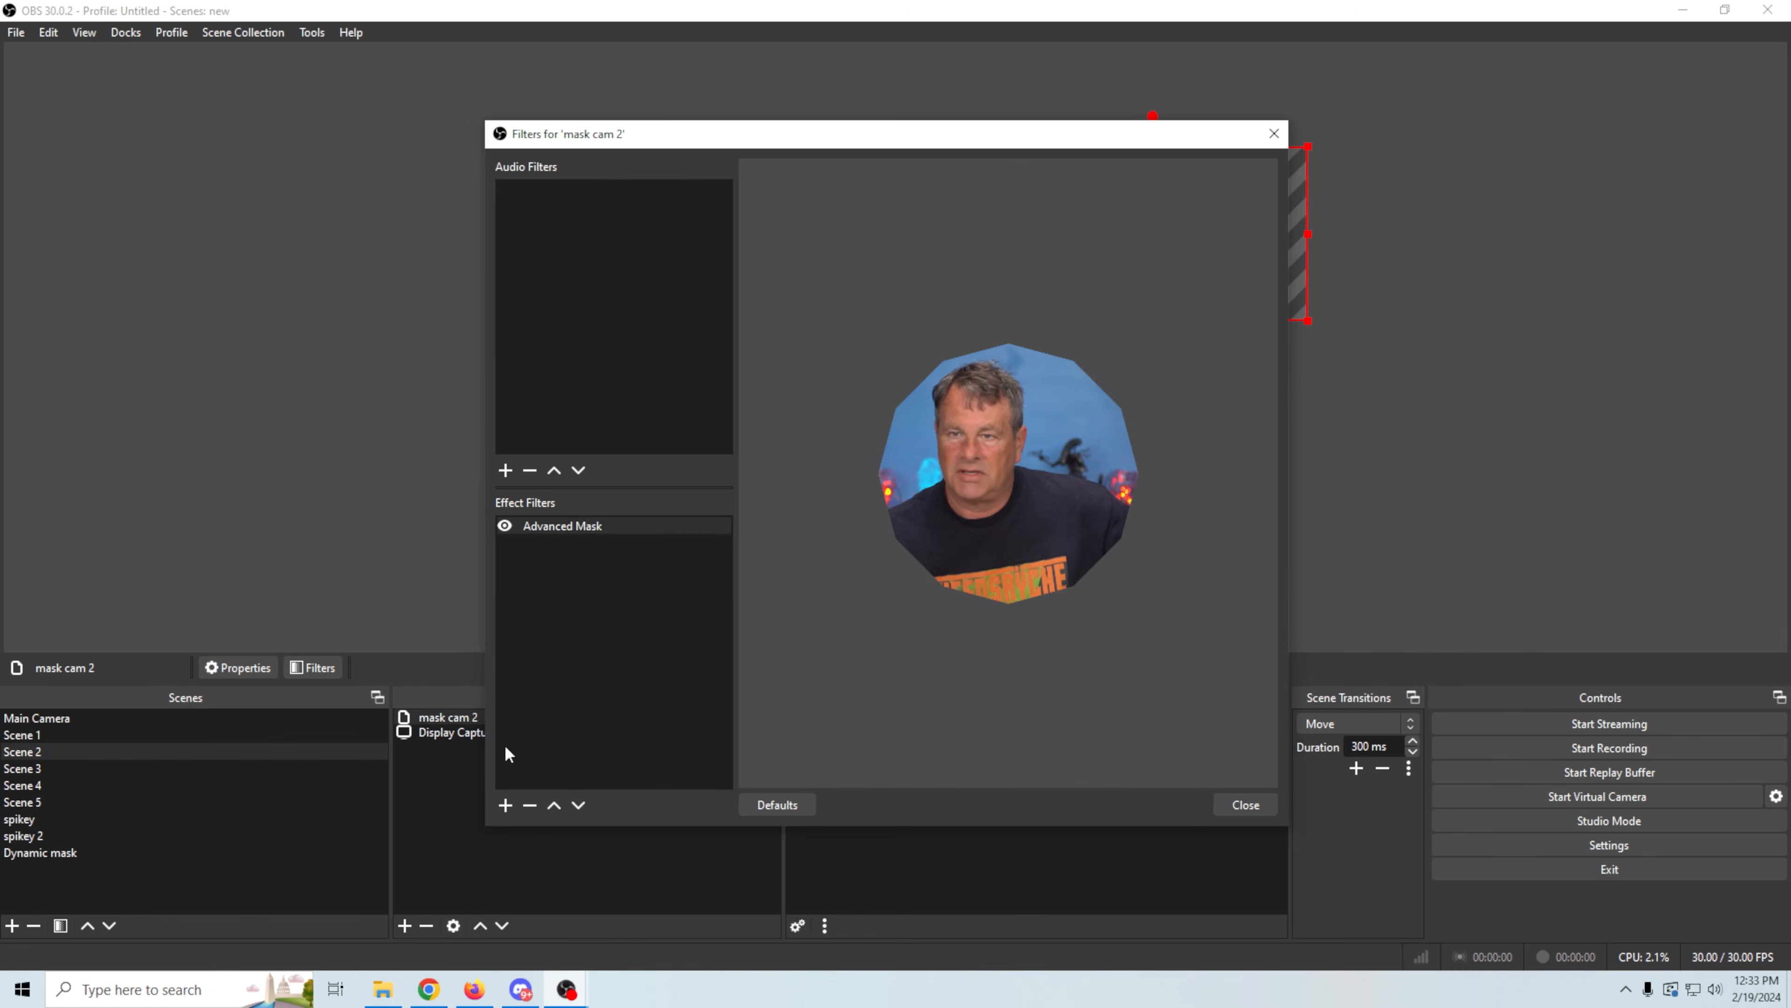
click(506, 806)
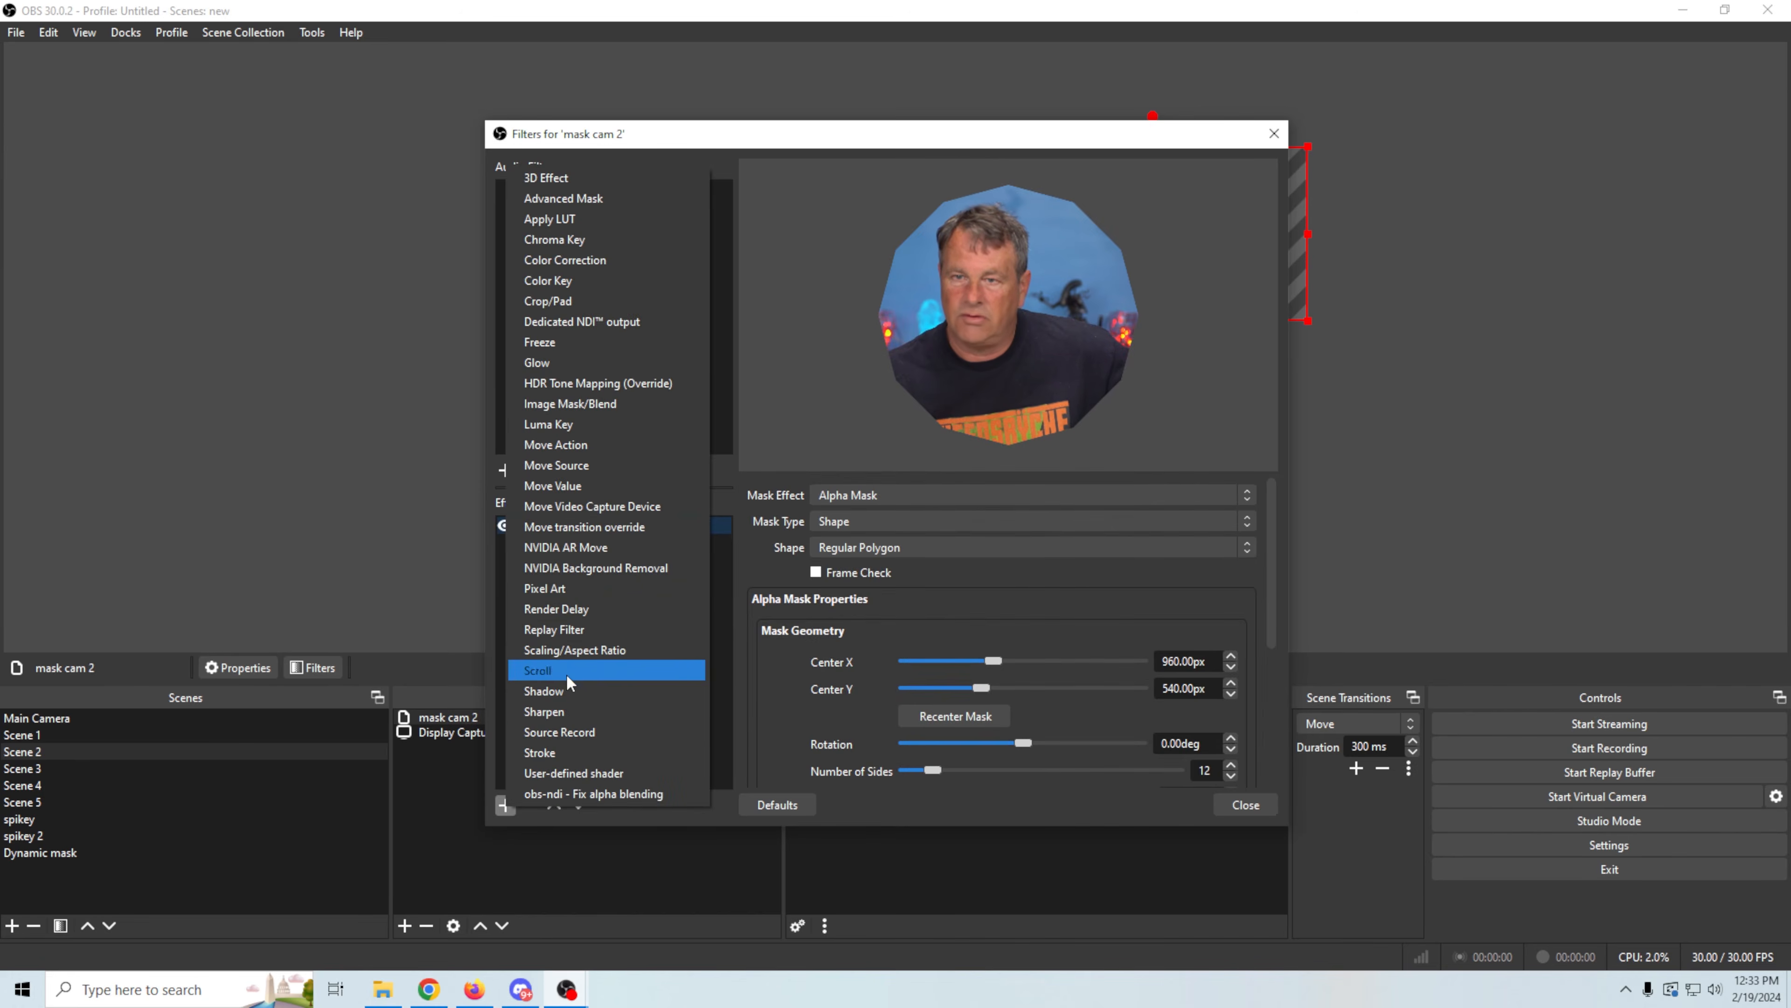
click(590, 752)
click(839, 504)
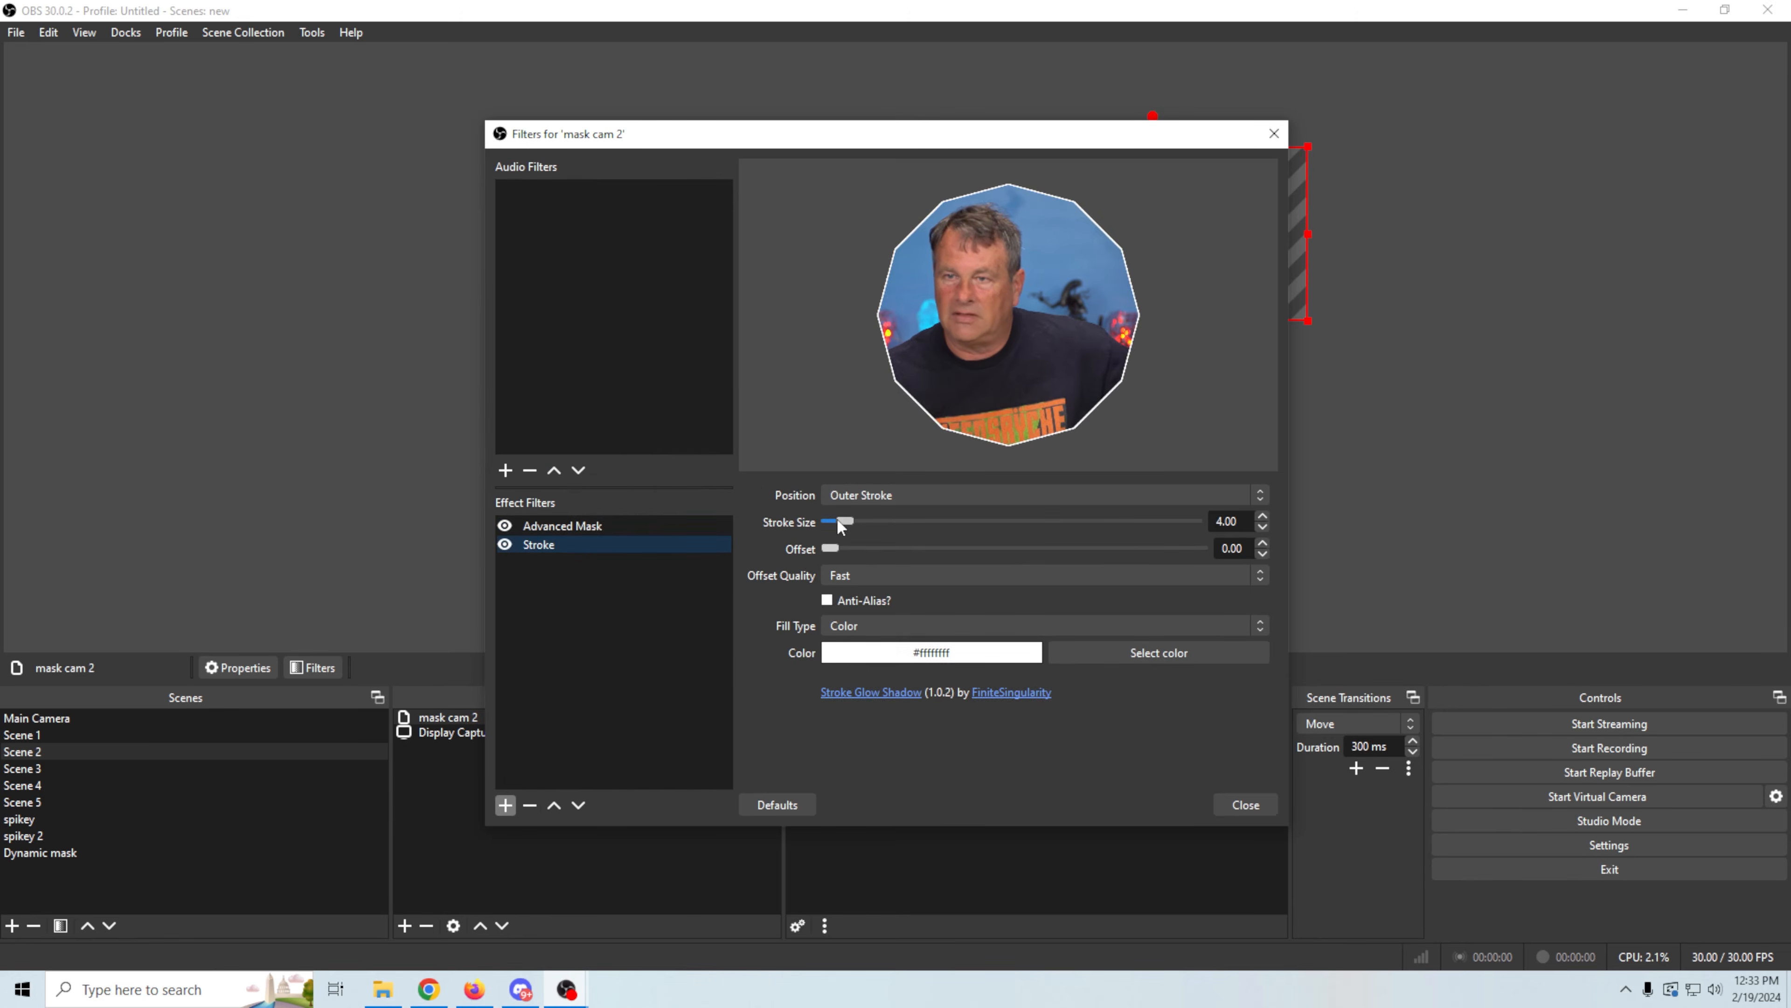
Step: Set mask cam 2's stroke size to 12, offset to 2 and color to red #ff0000, and close its filters
mouse_move(845, 523)
mouse_down()
mouse_move(918, 529)
mouse_move(874, 525)
mouse_move(865, 551)
mouse_move(996, 566)
mouse_up()
drag(1103, 548, 845, 589)
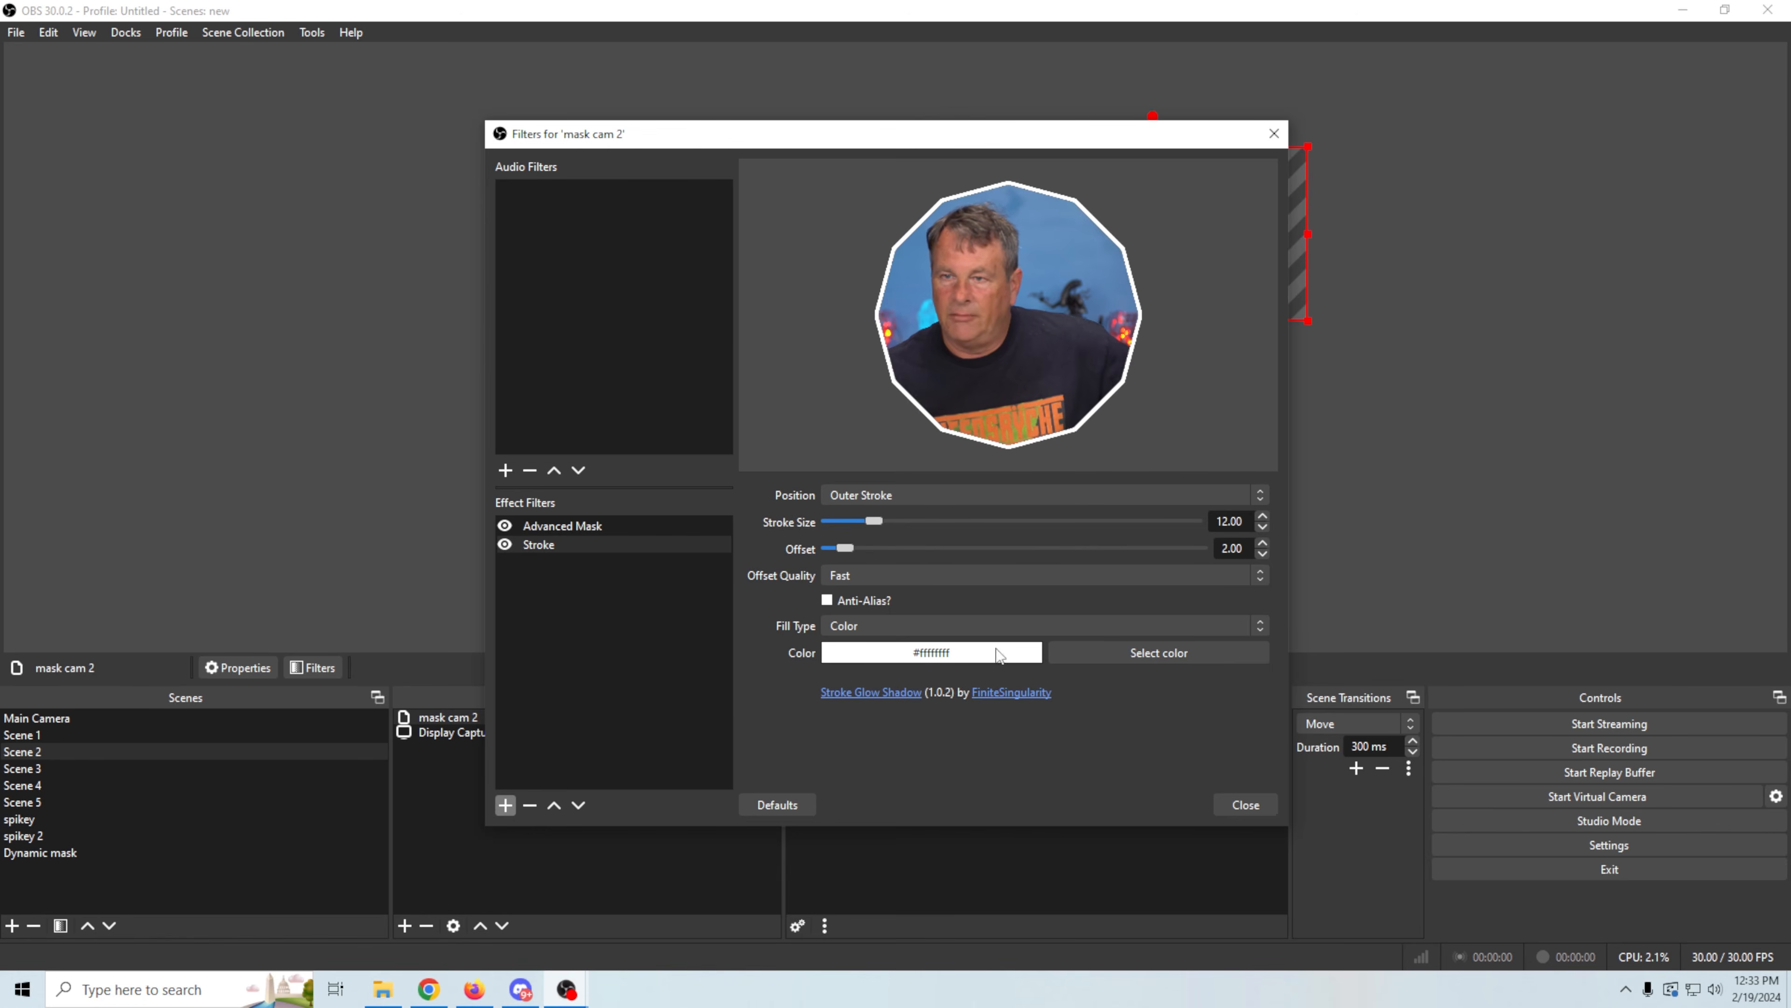
click(1119, 653)
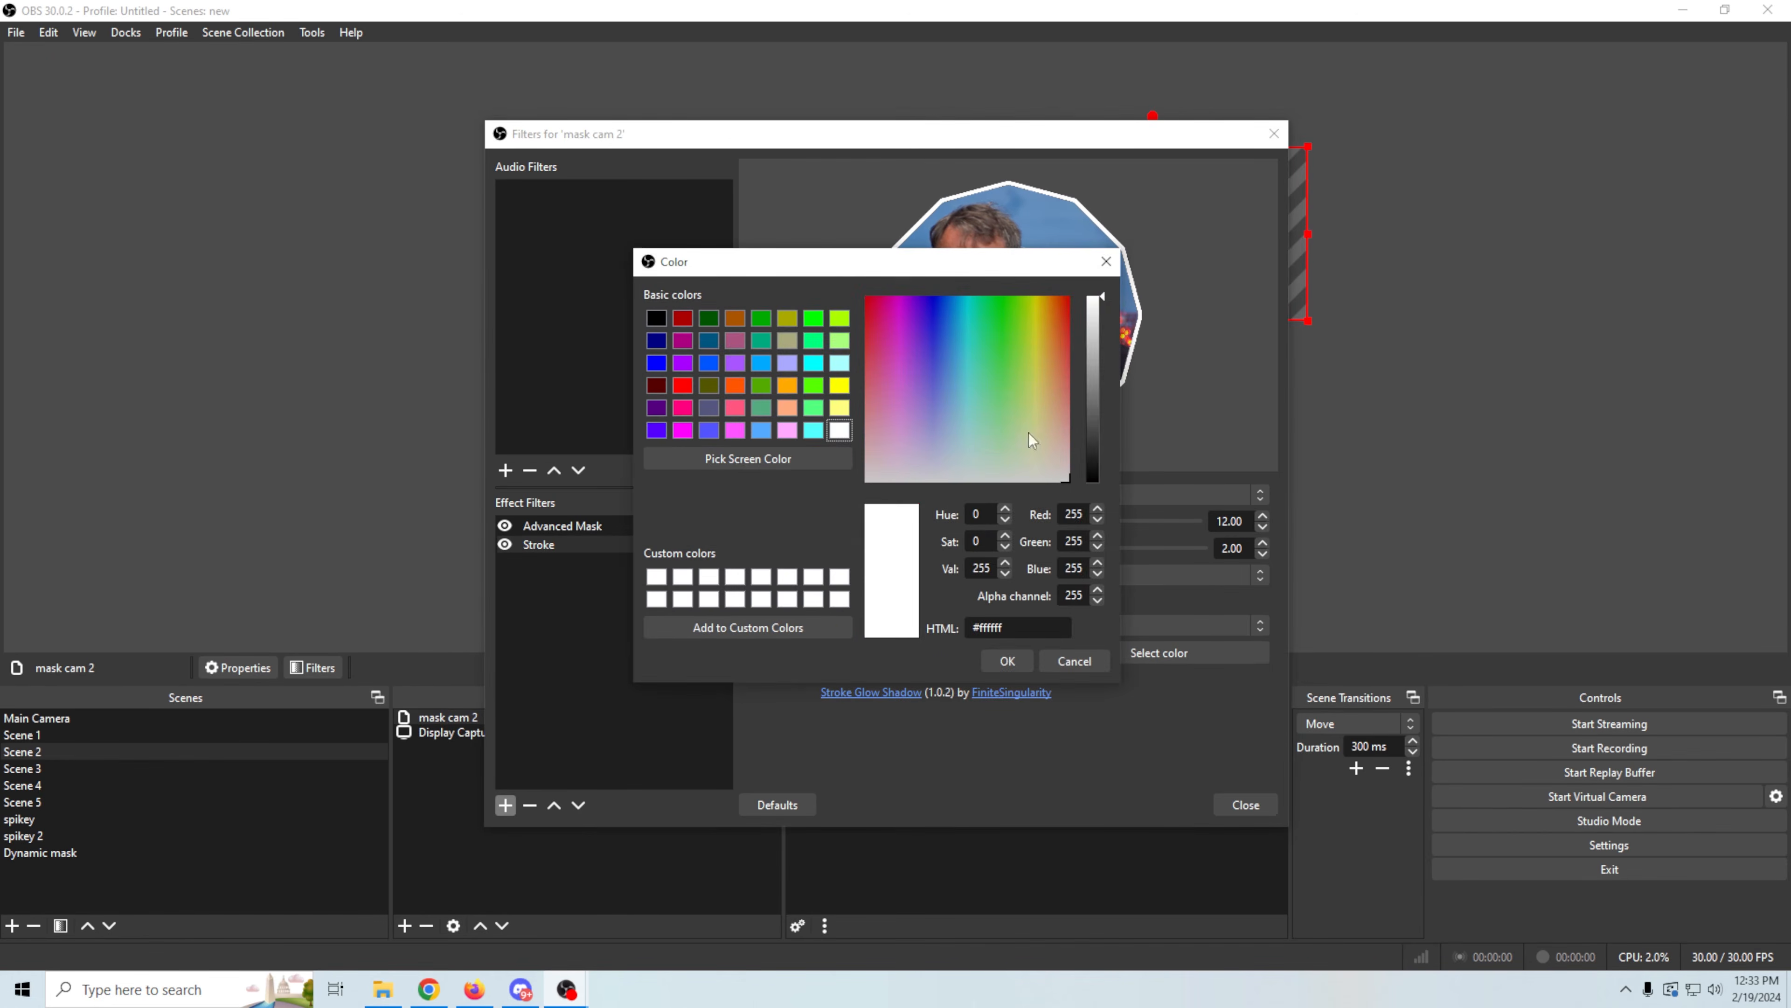
drag(1023, 384, 1098, 266)
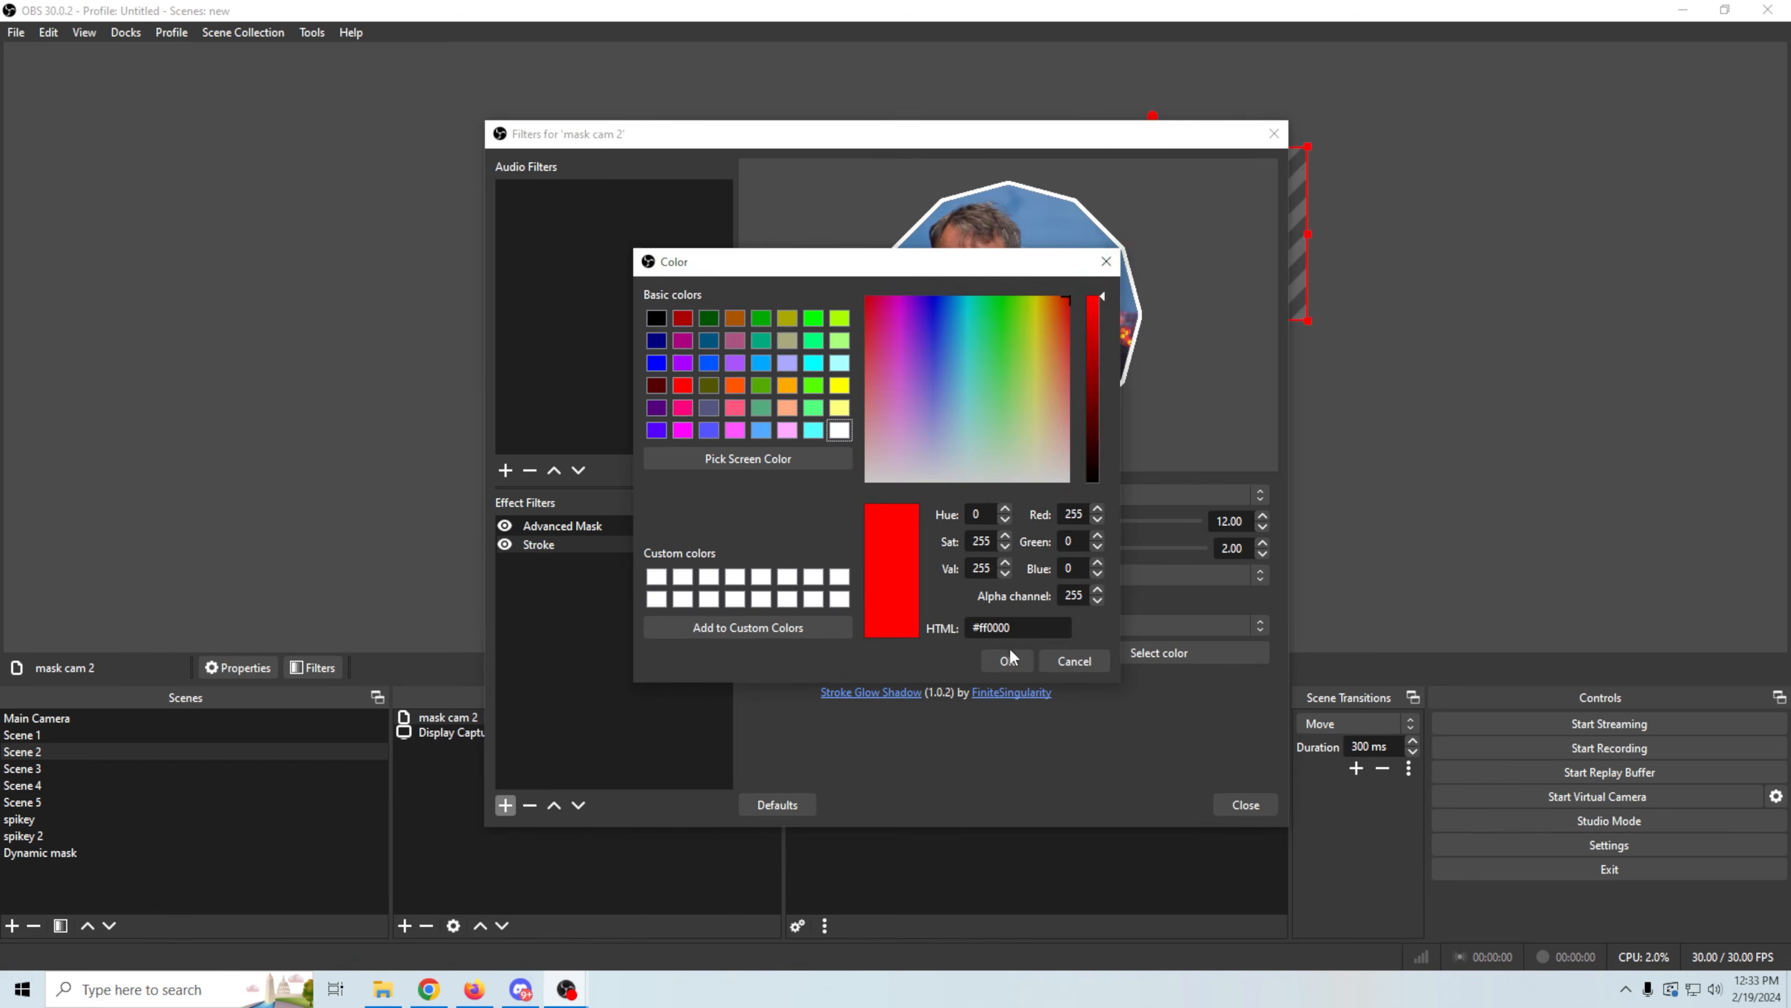
click(1007, 660)
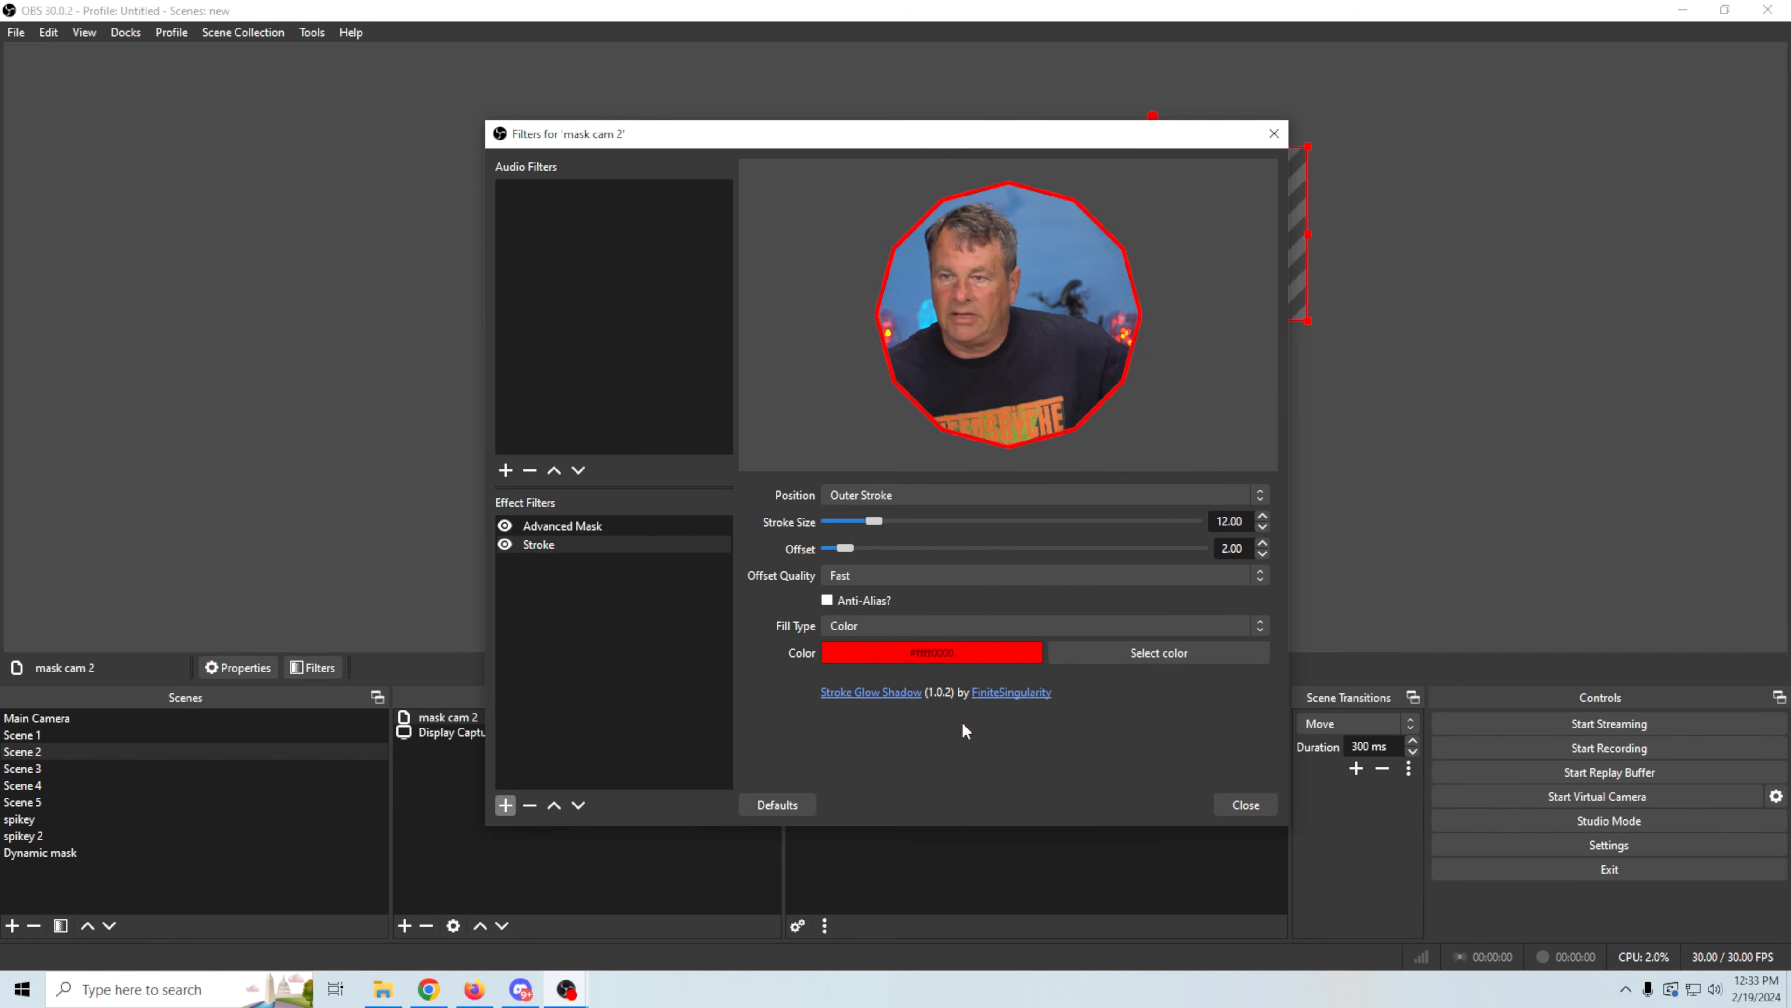
click(1247, 804)
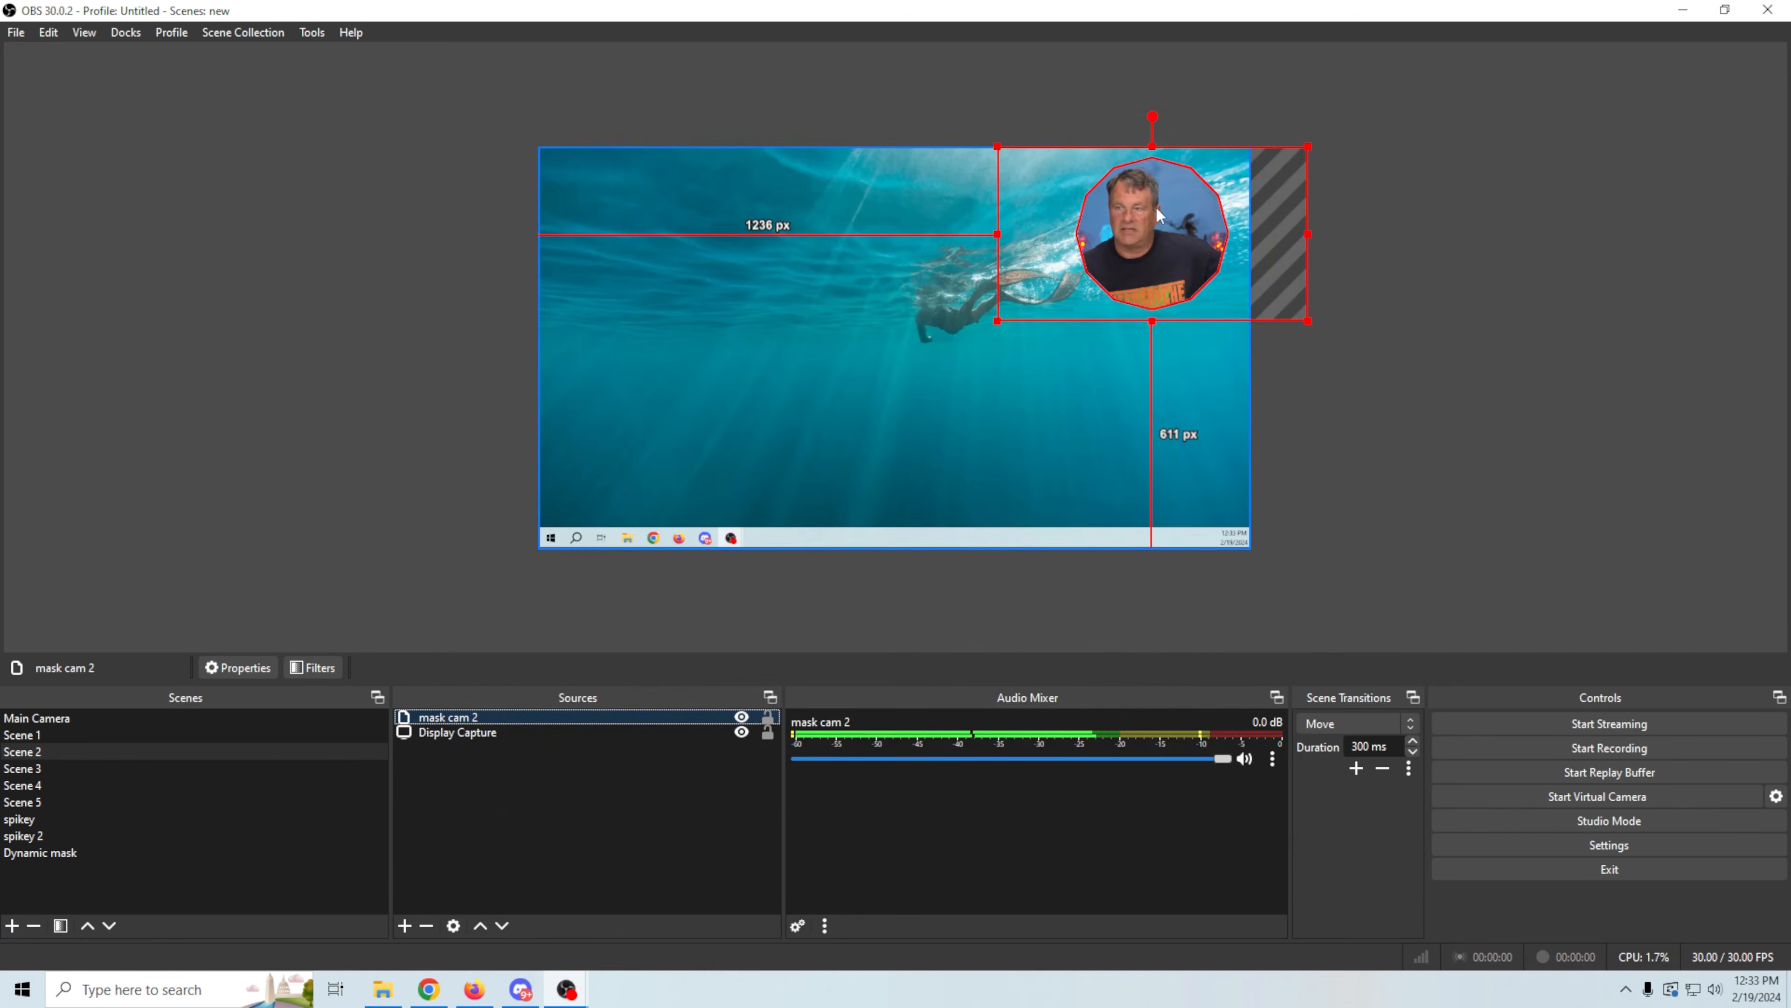
Step: Add a Glow effect filter to the BG source in Scene 4, keeping the default filter name
click(62, 768)
click(52, 785)
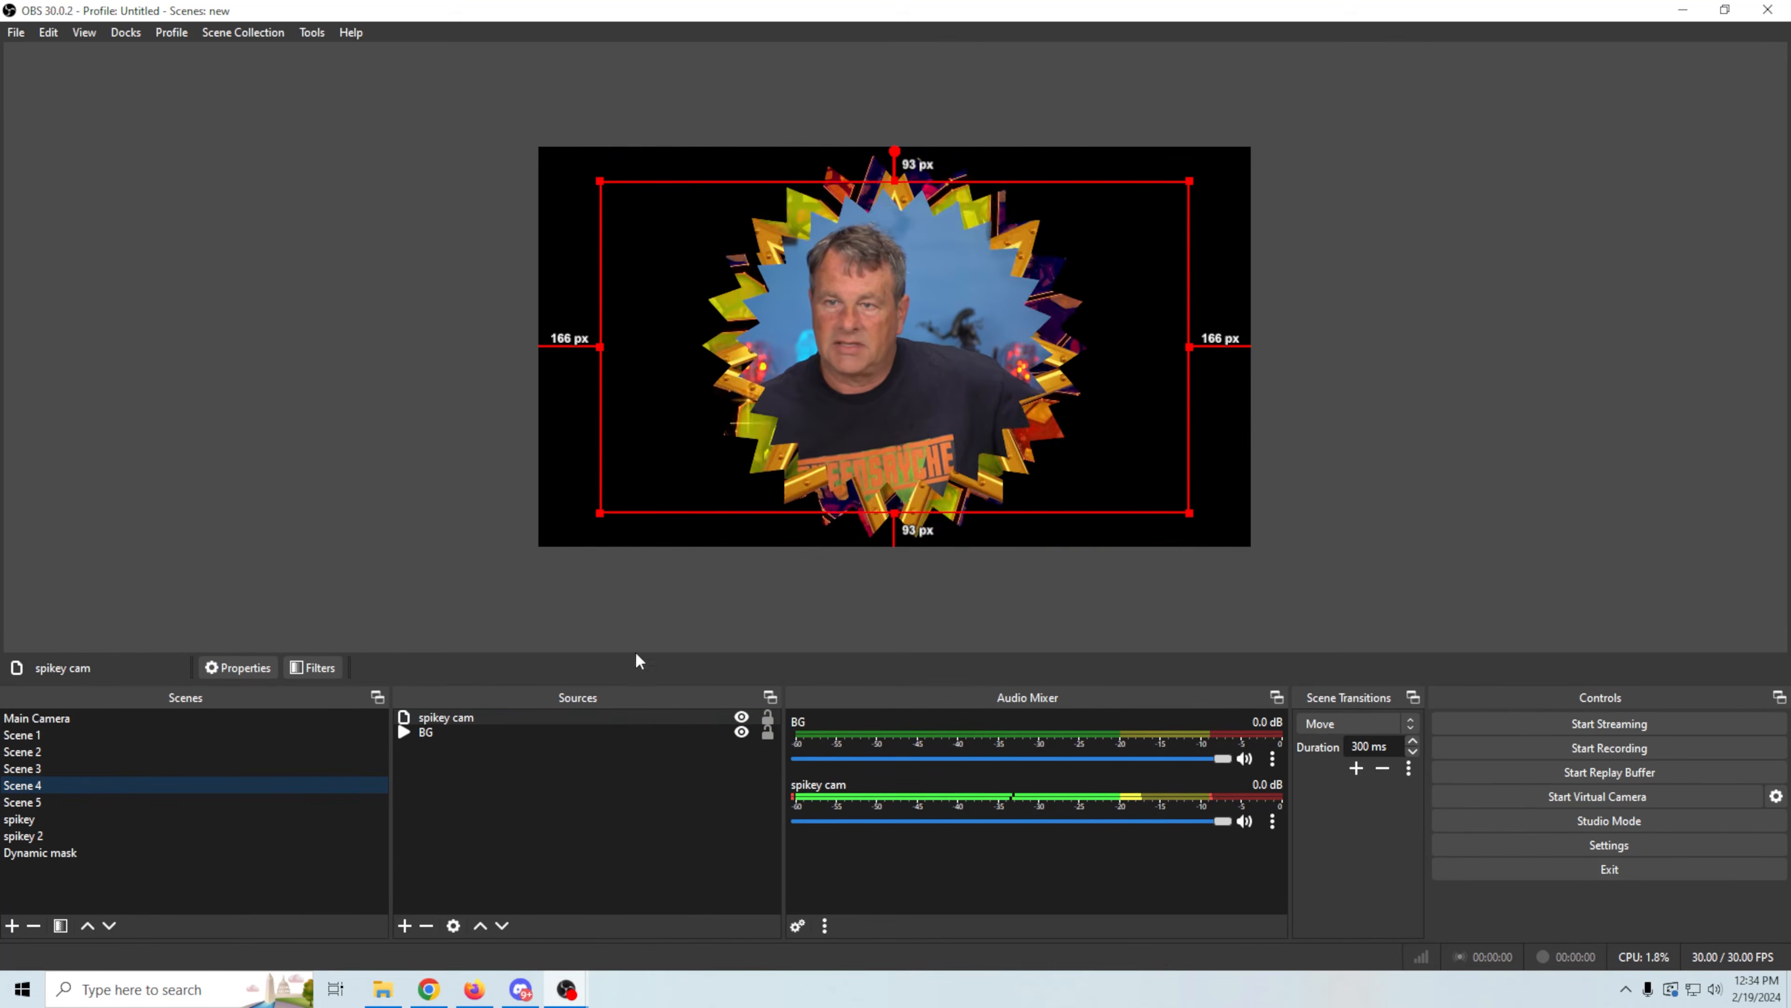
right_click(509, 735)
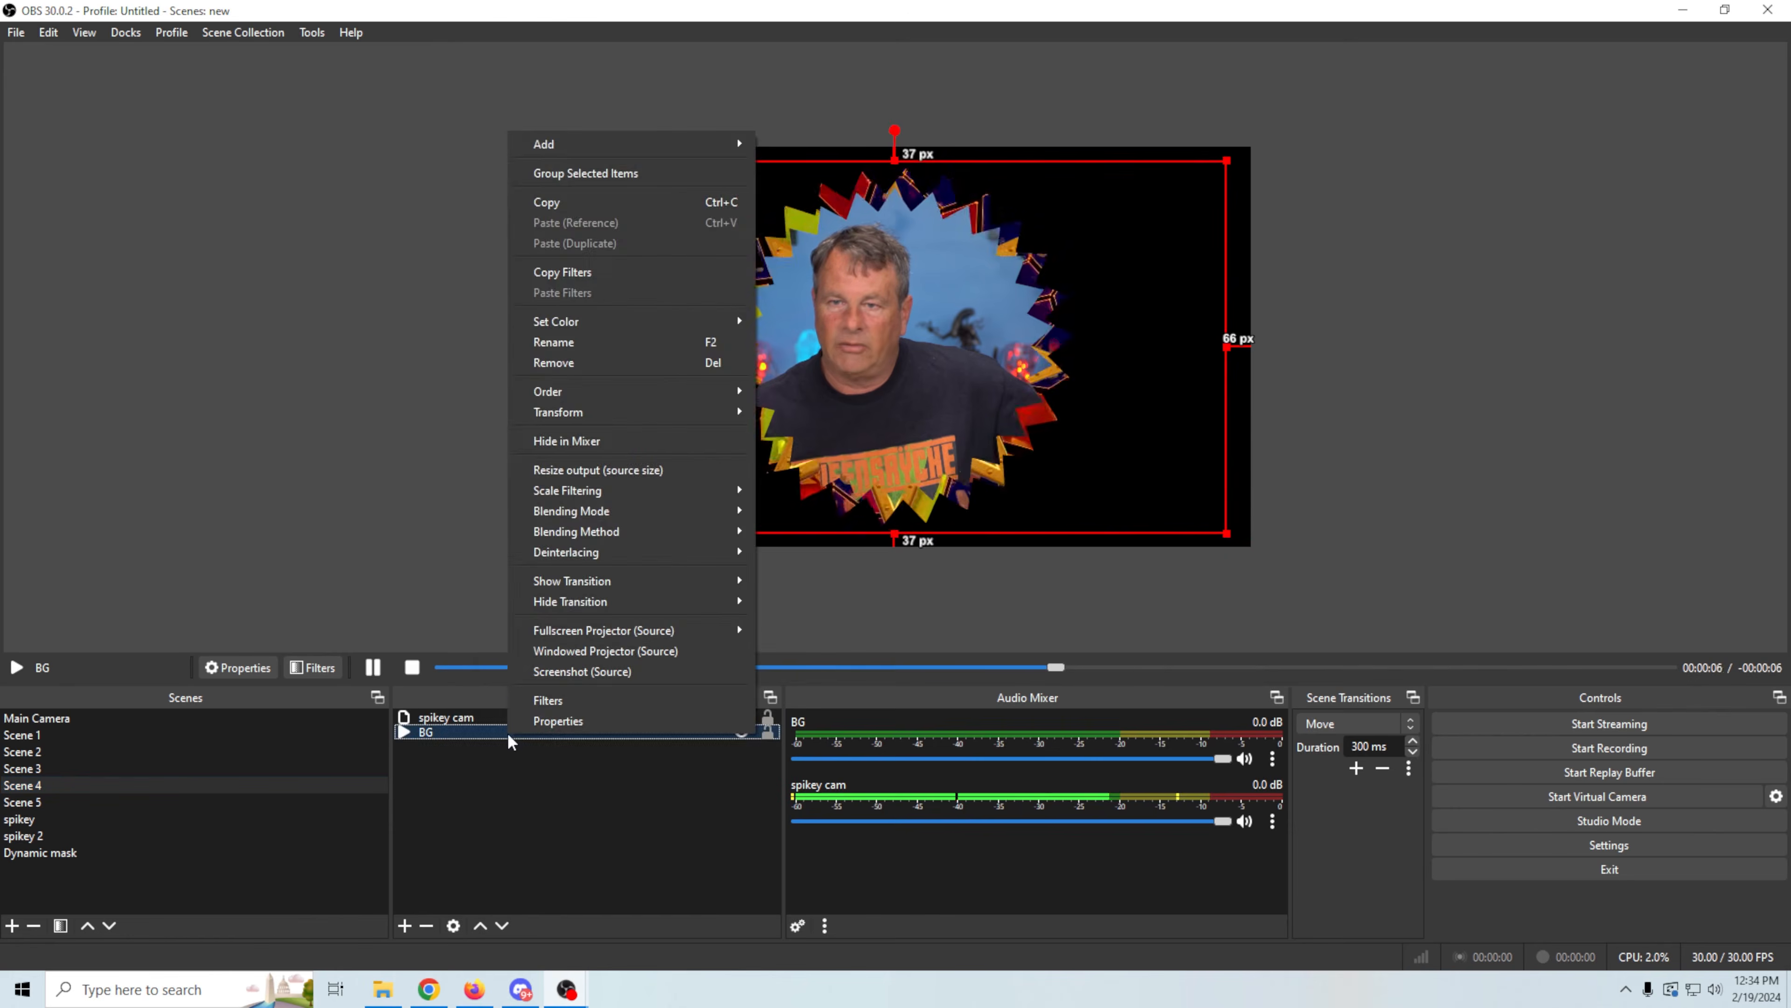
click(540, 701)
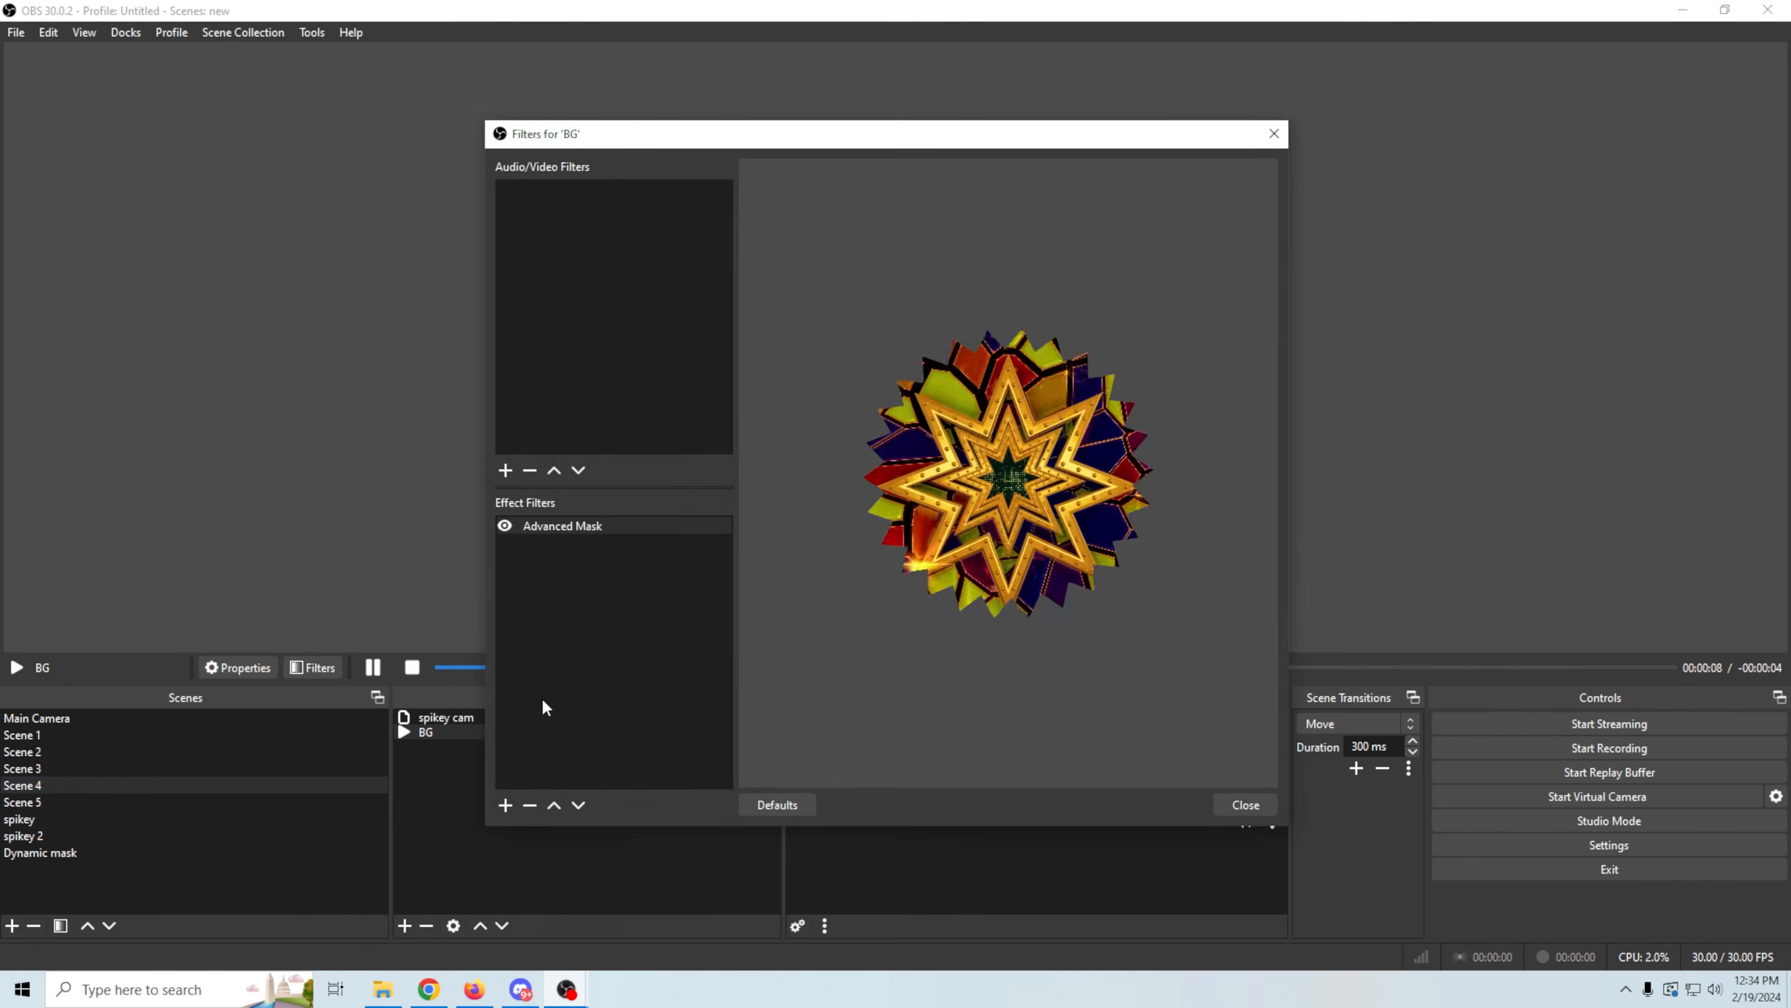
click(505, 804)
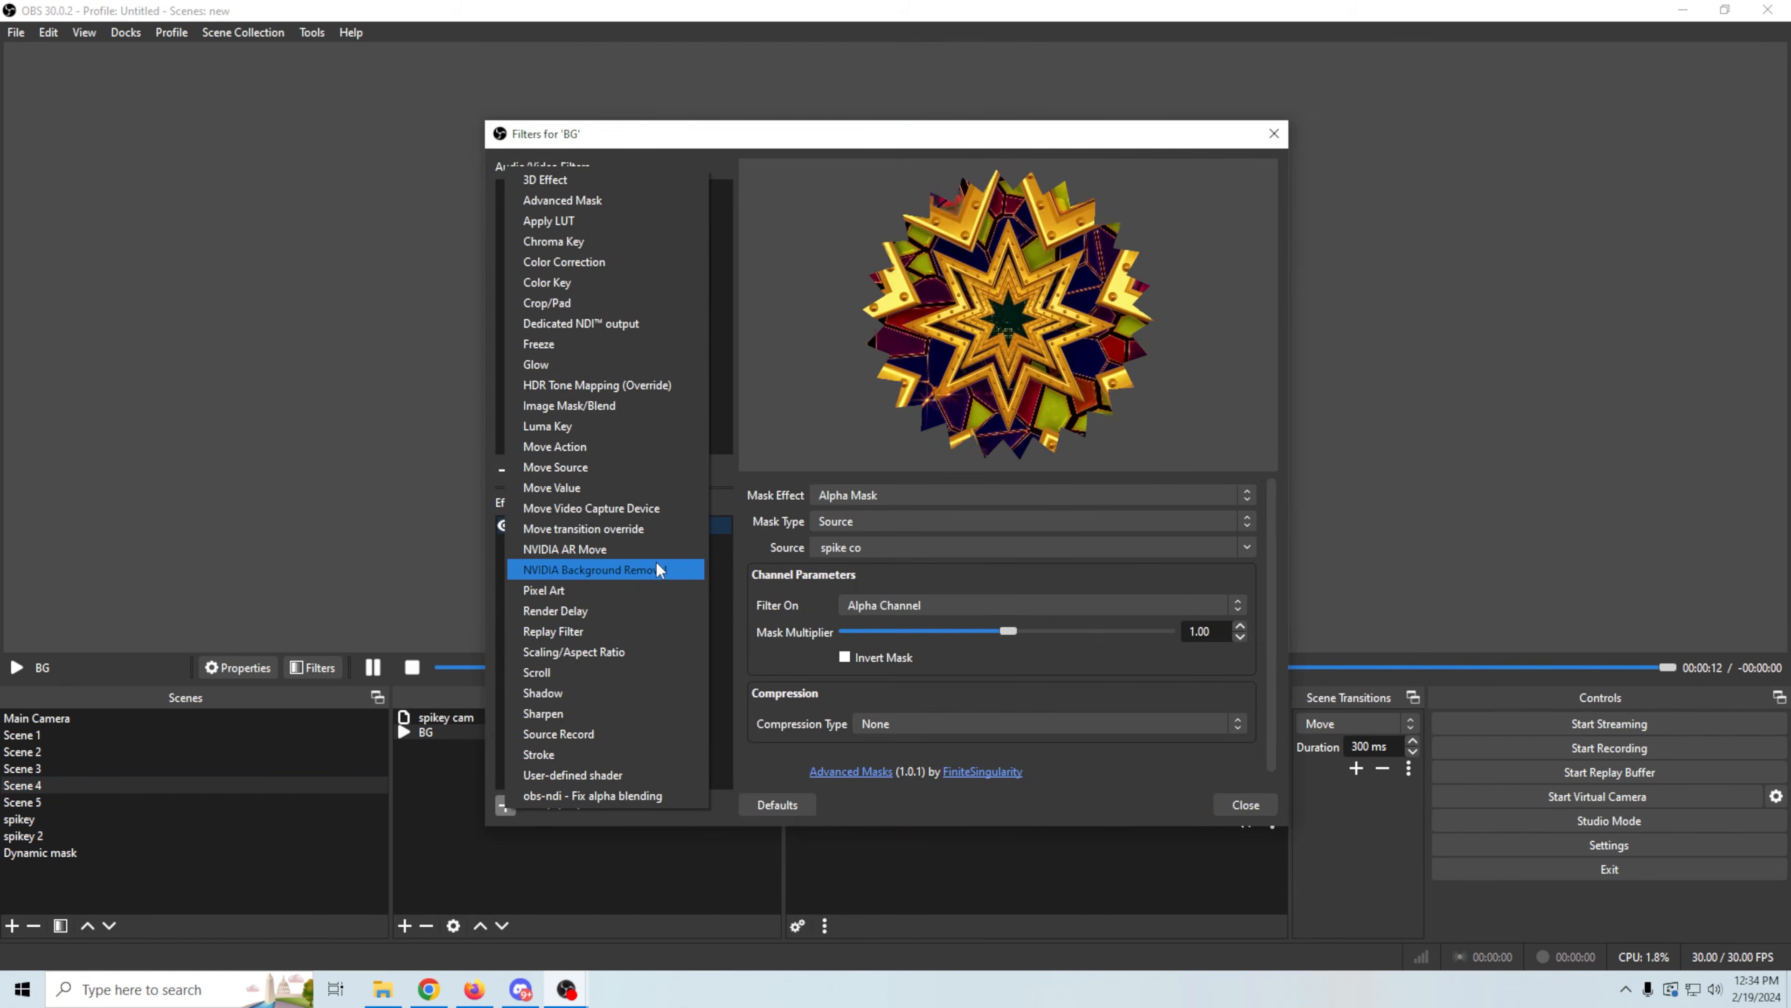
click(602, 693)
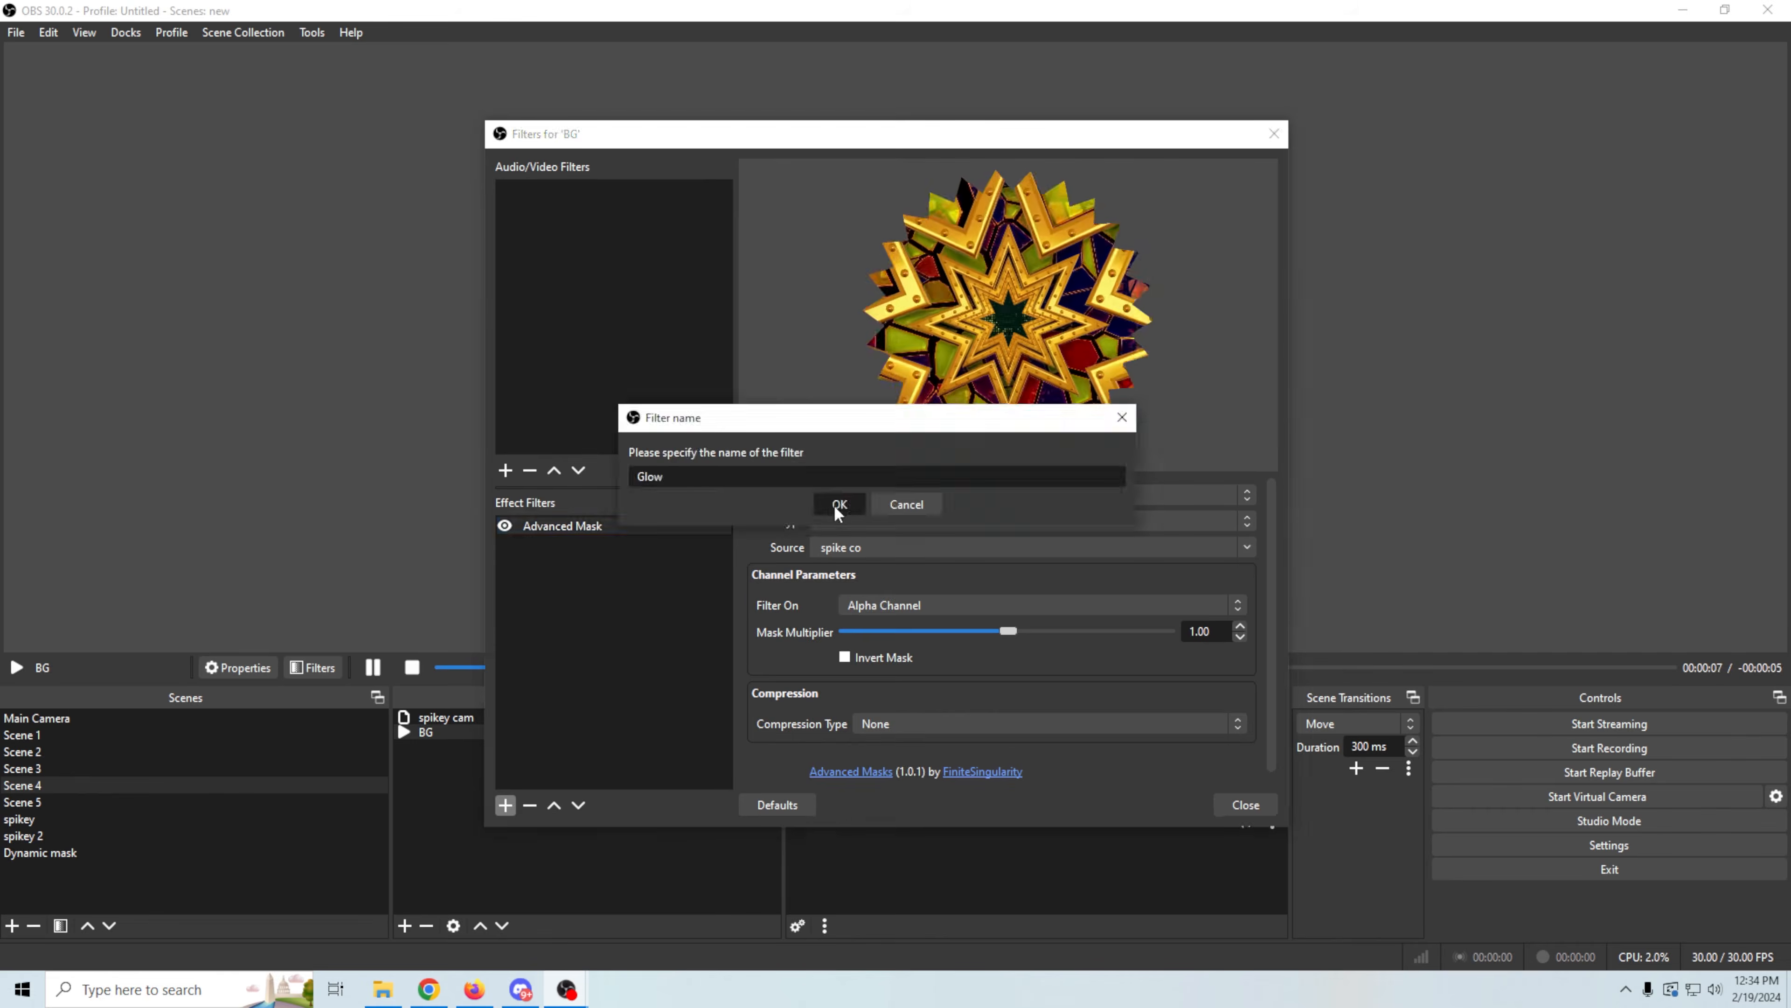
click(839, 504)
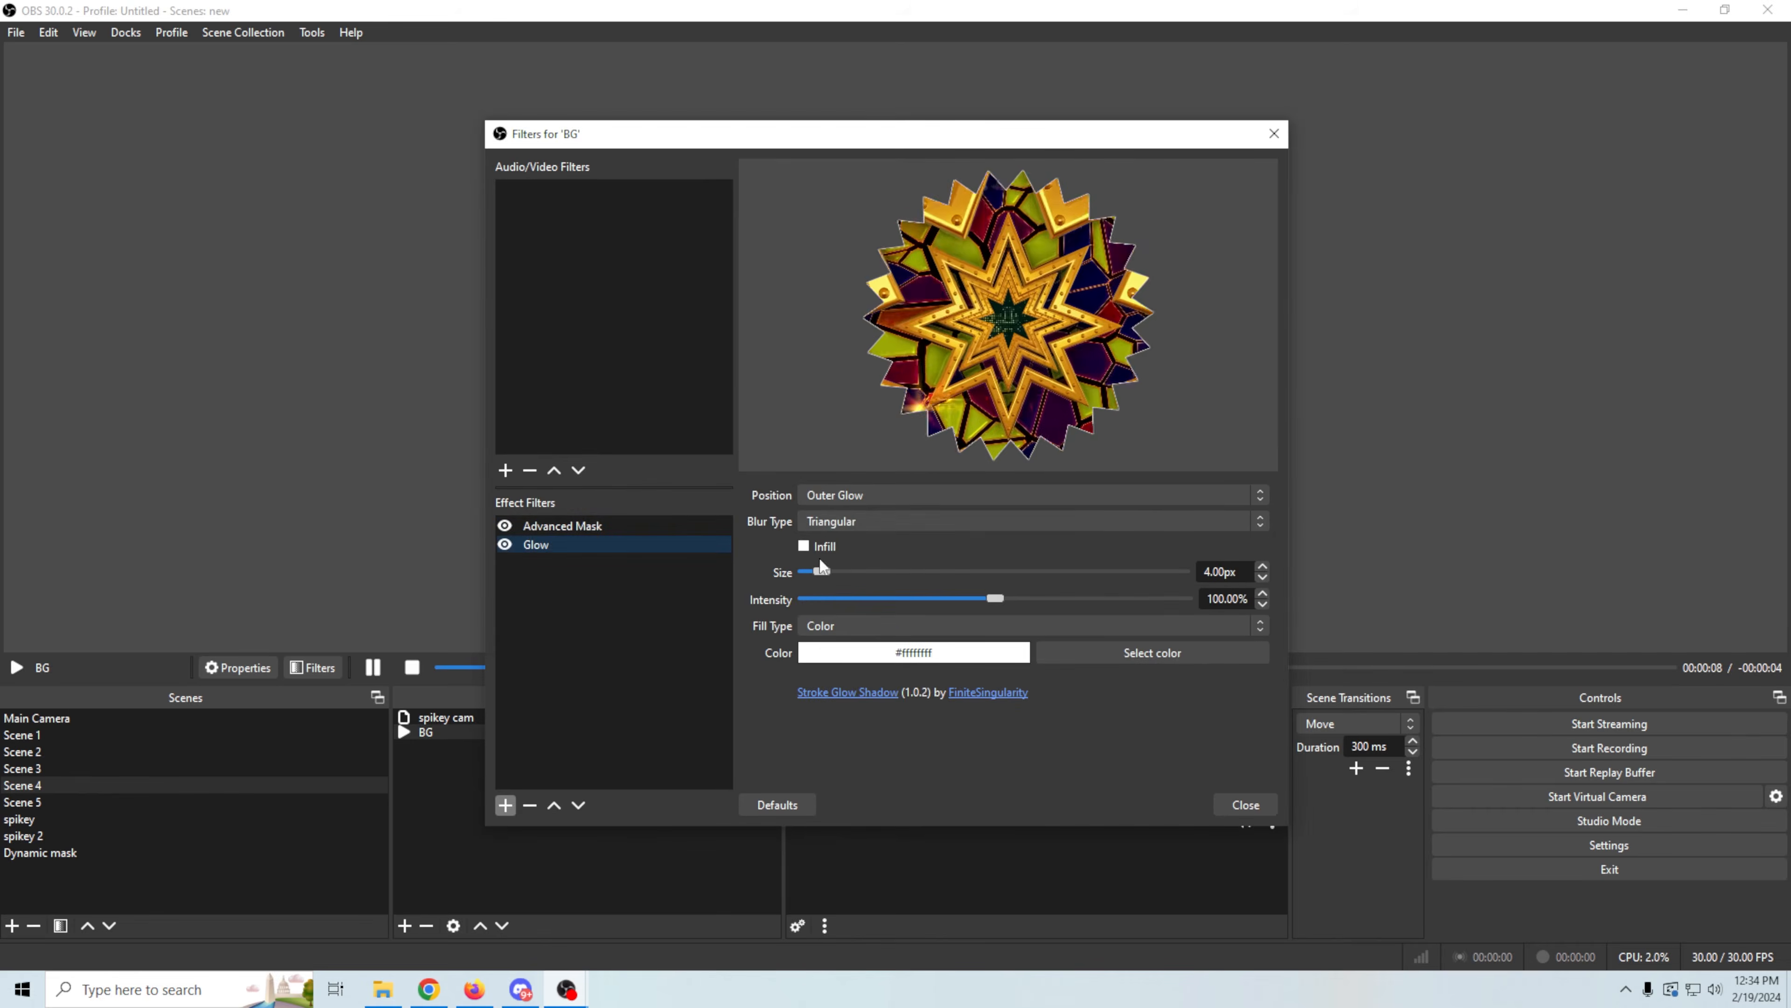
Step: Give BG's glow the Dual Kawase blur type, size 30 px, intensity 82.7% and yellow color #edff23, and close the filters
click(1015, 522)
click(890, 556)
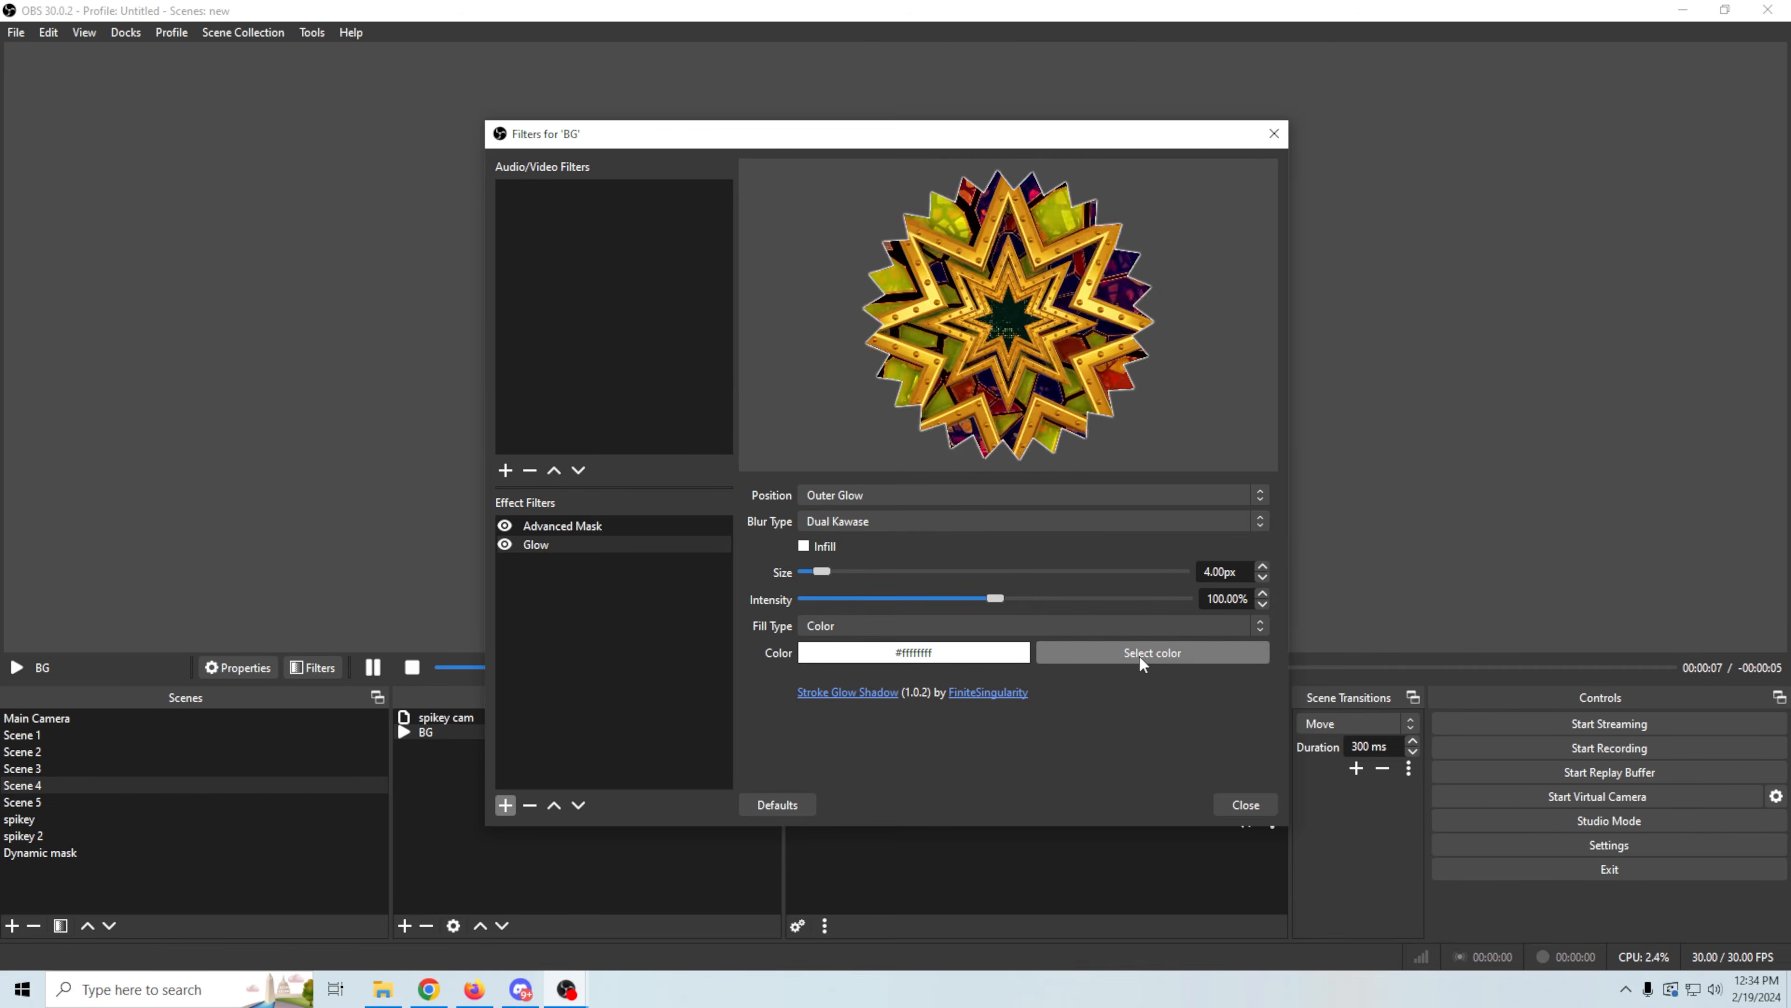
drag(824, 569, 958, 610)
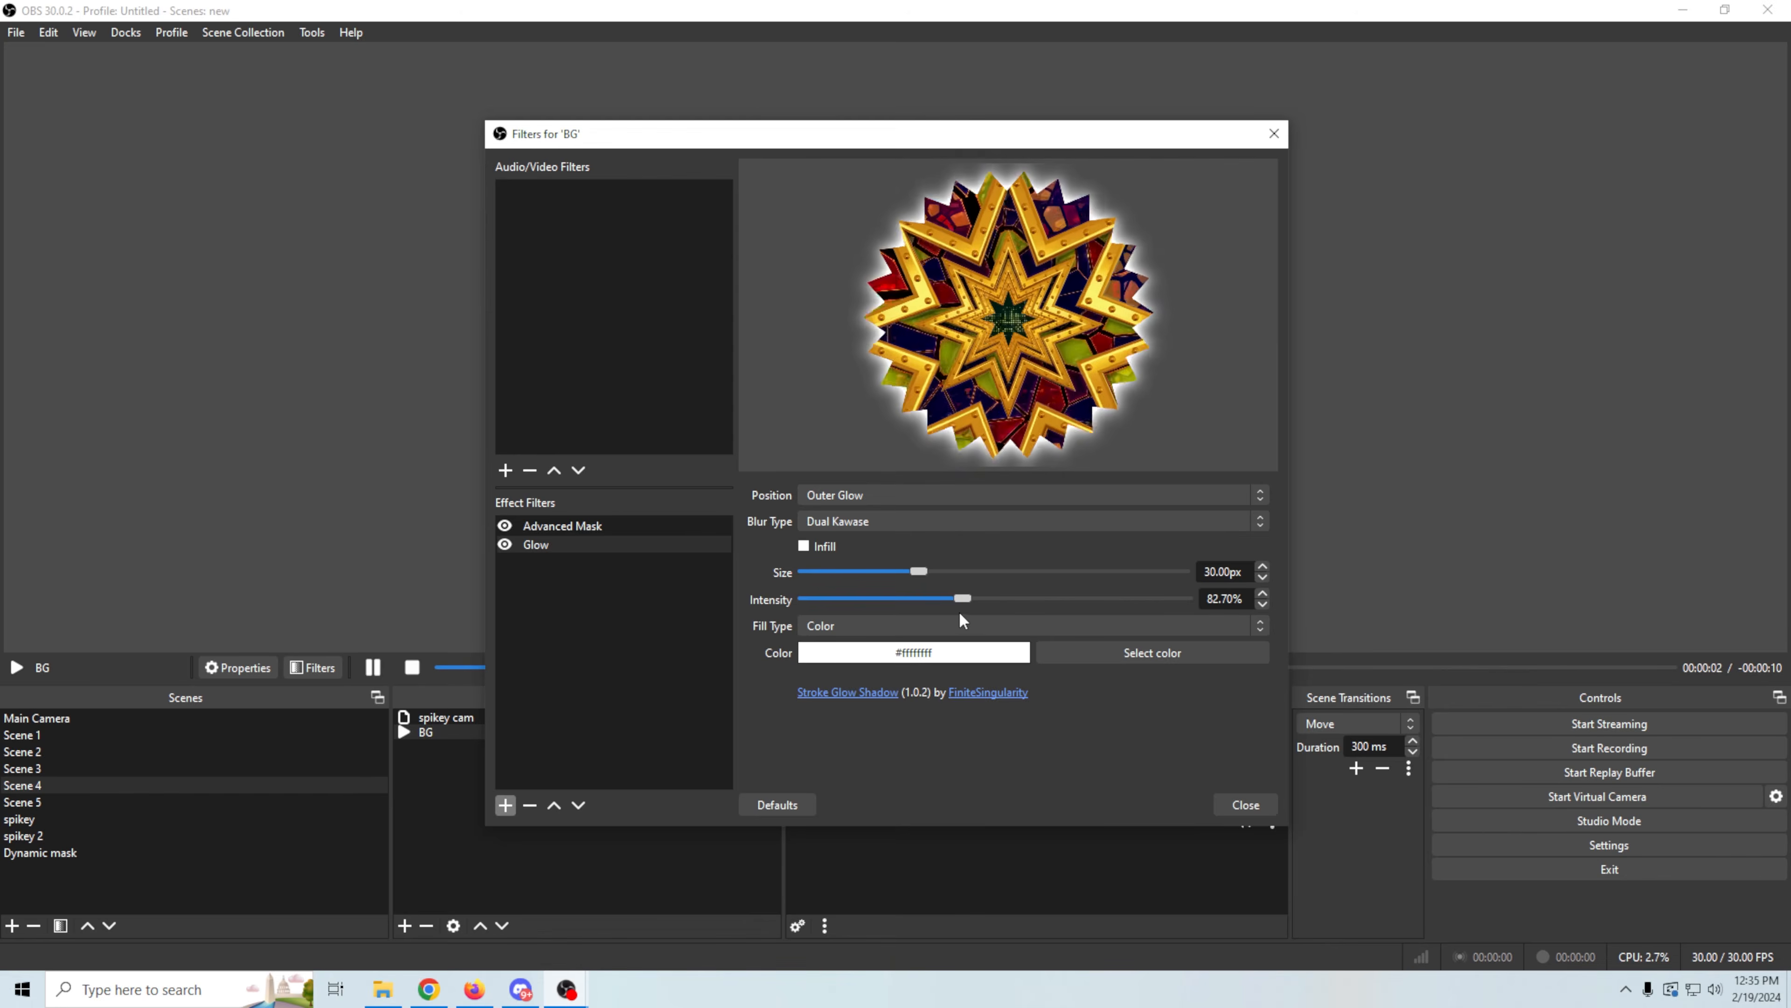
click(1136, 650)
drag(996, 349, 1037, 323)
click(1010, 662)
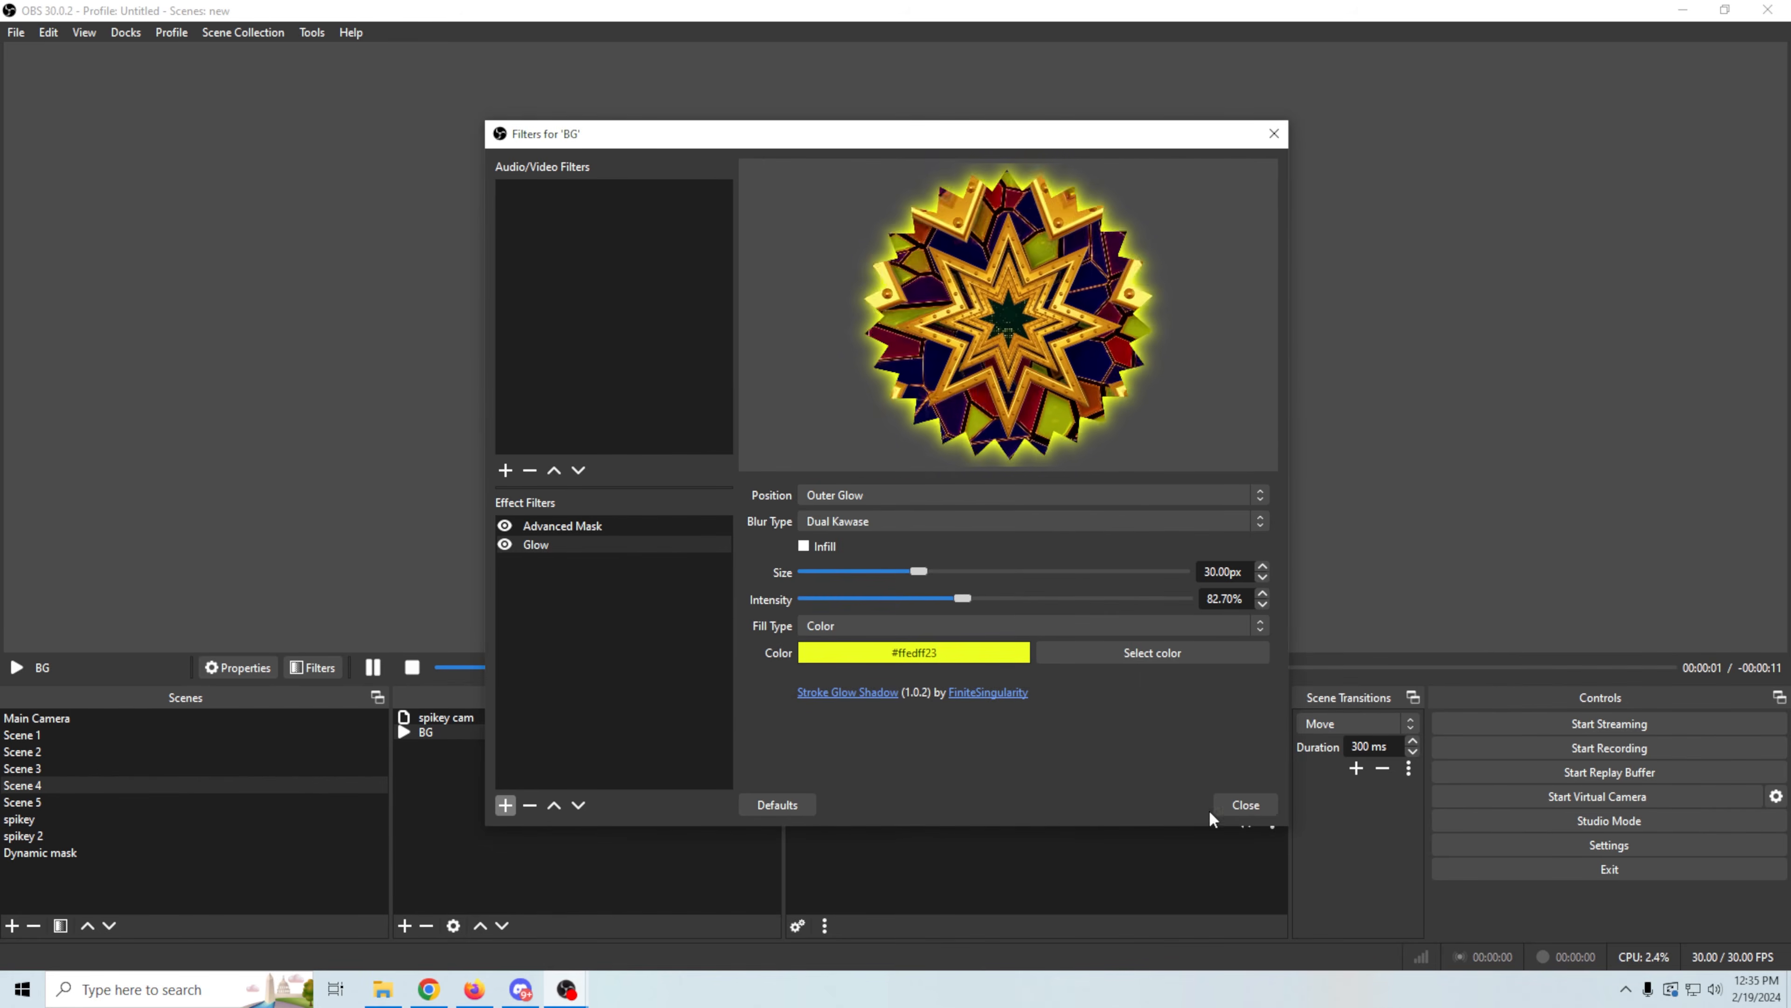
click(1228, 801)
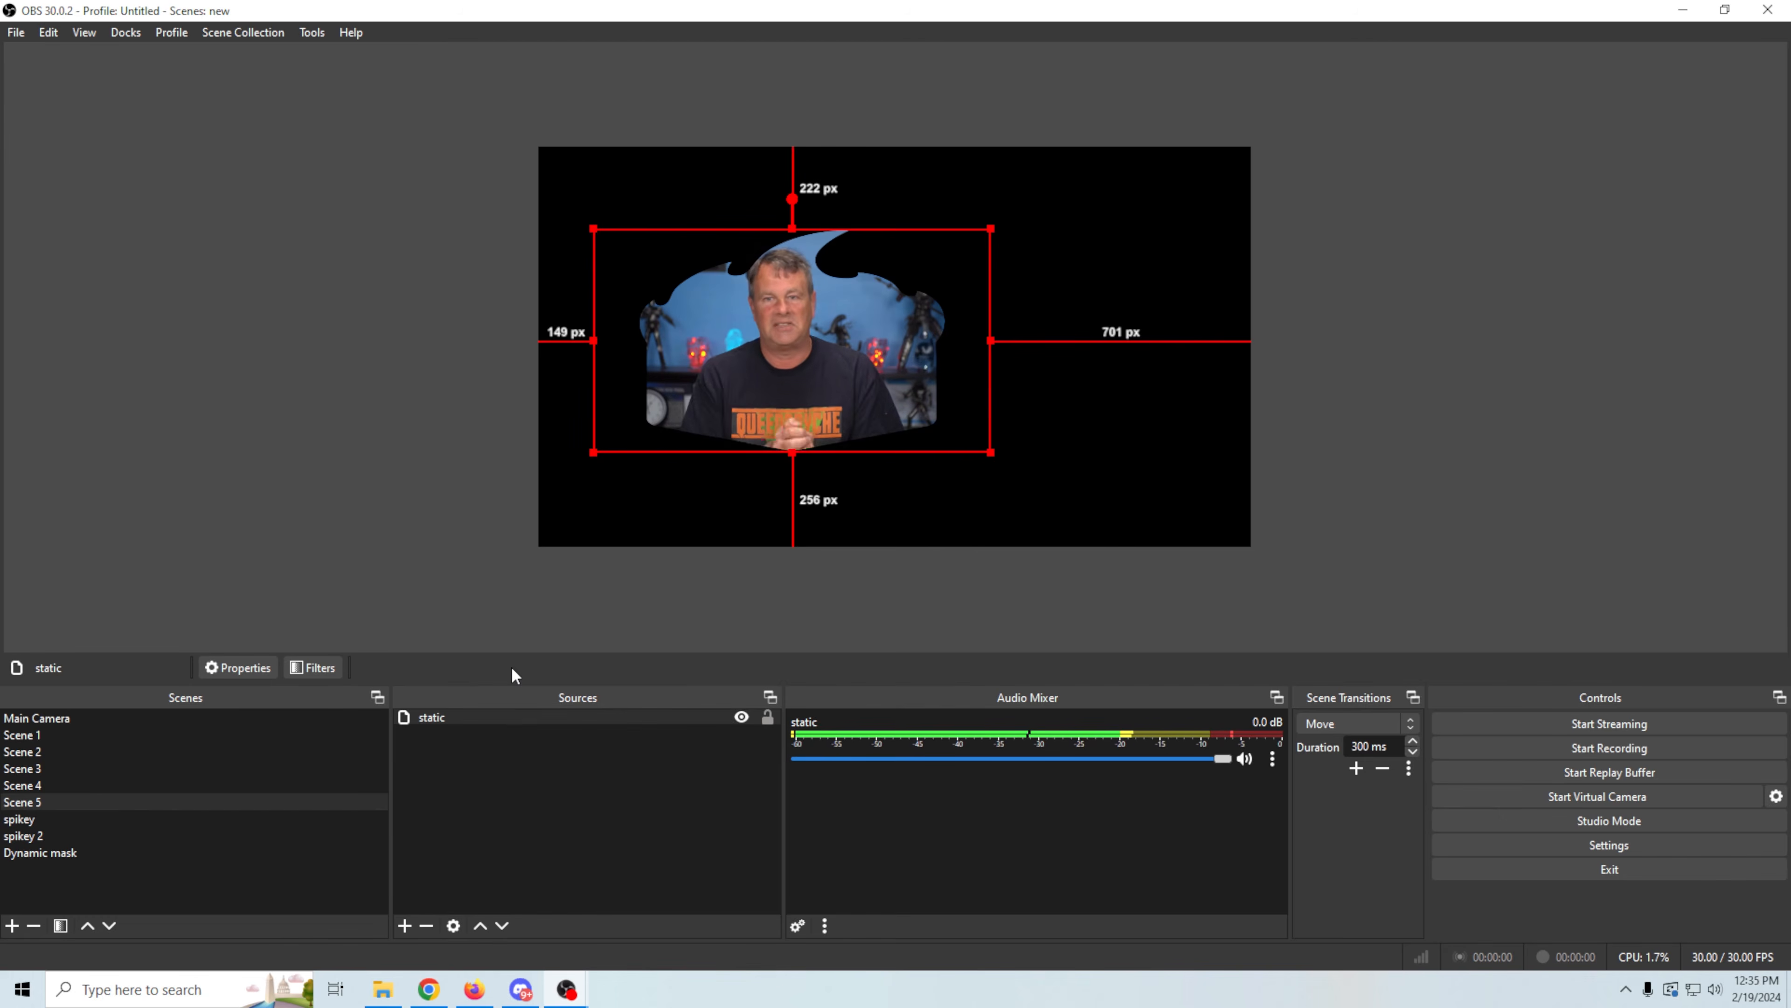
Step: Show Scene 1 and Scene 2 in turn to review their heart and polygon camera masks
click(62, 734)
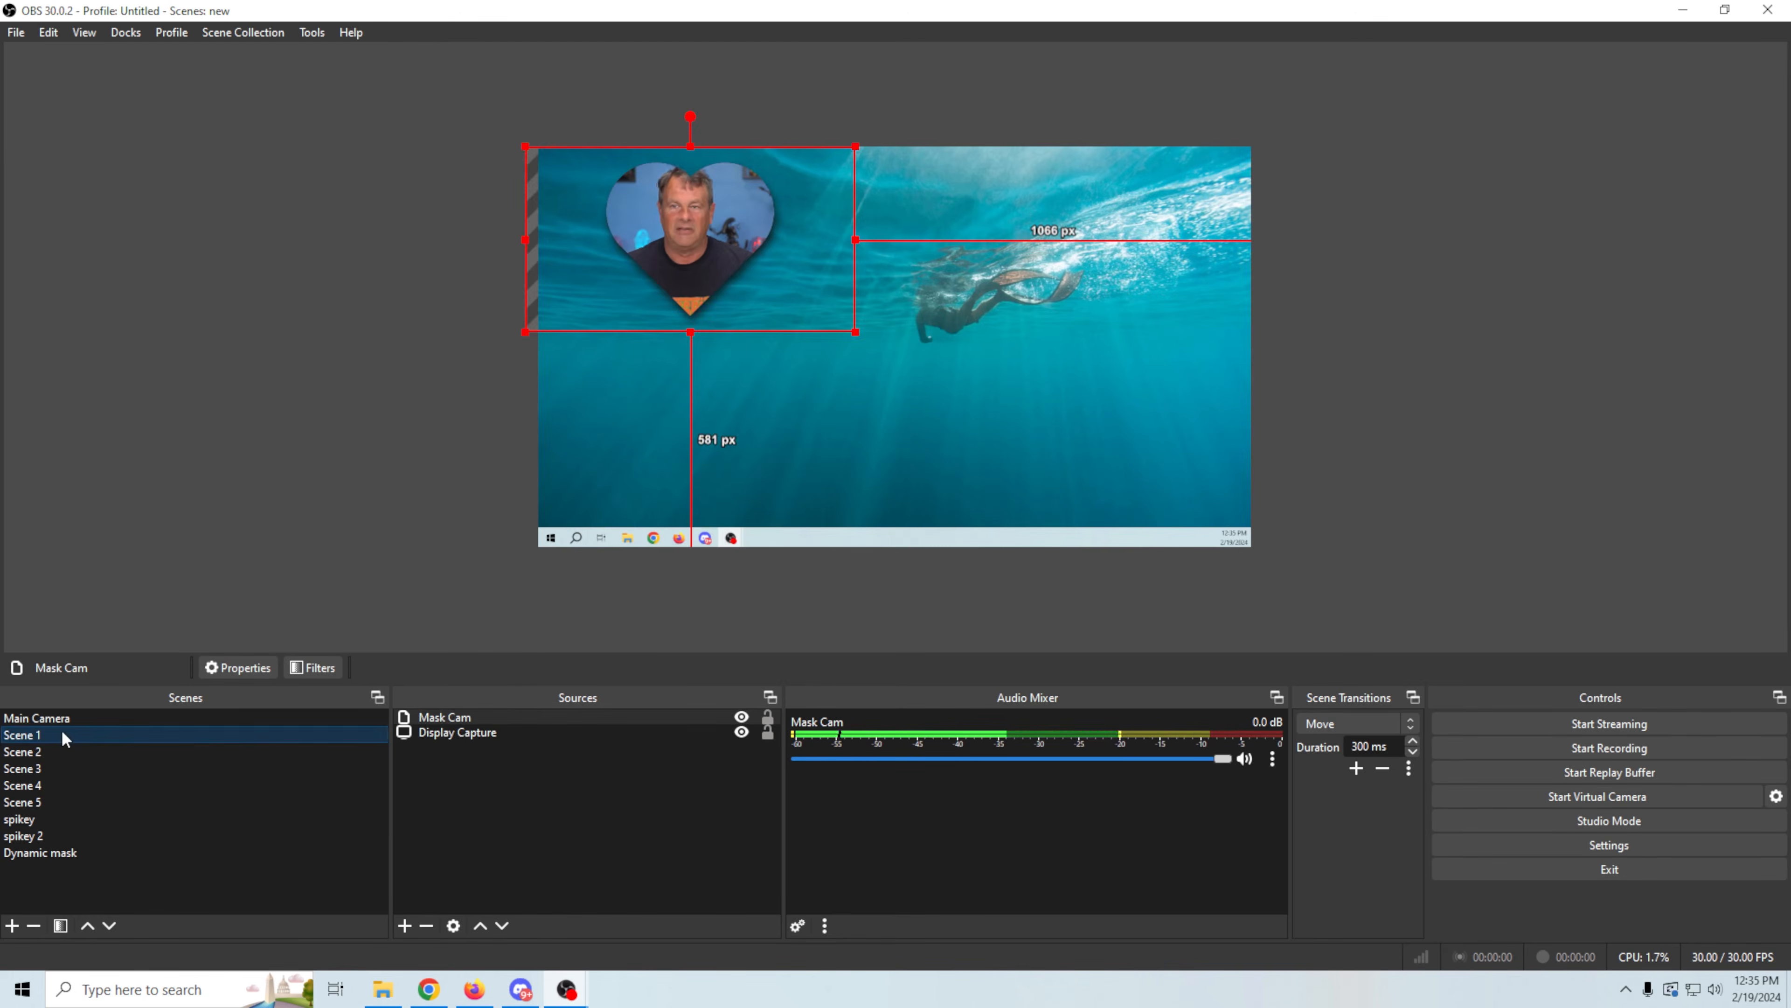
click(56, 749)
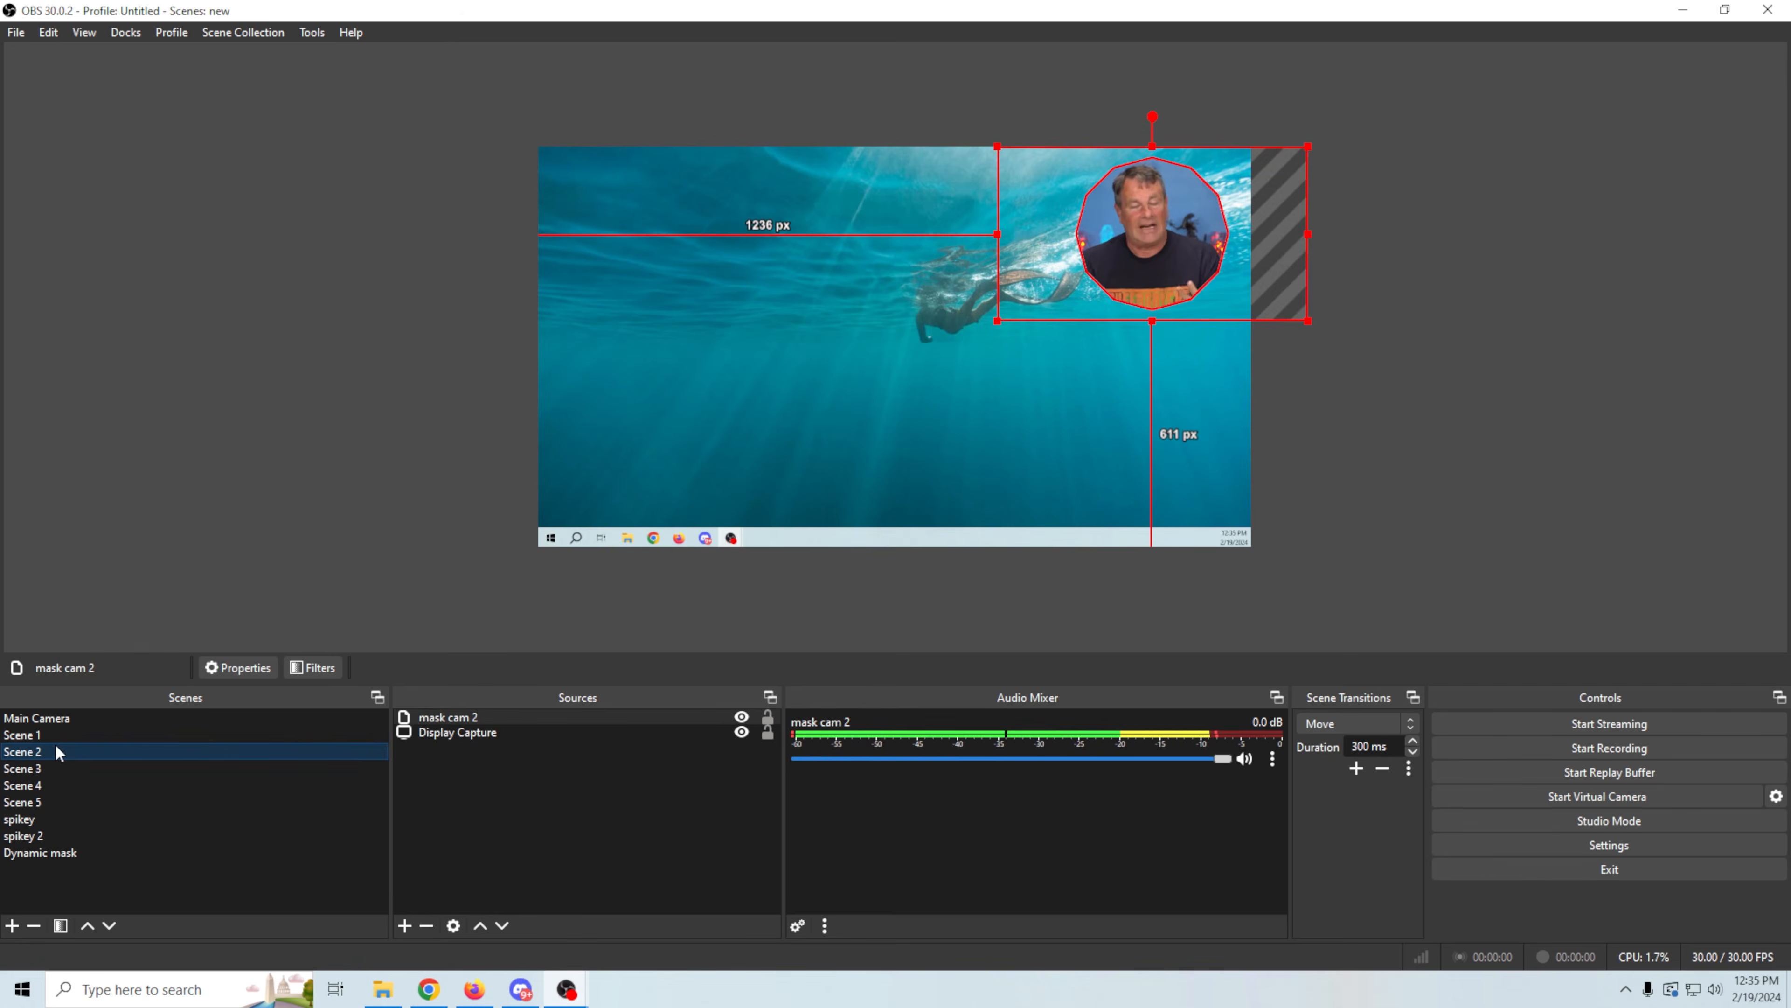